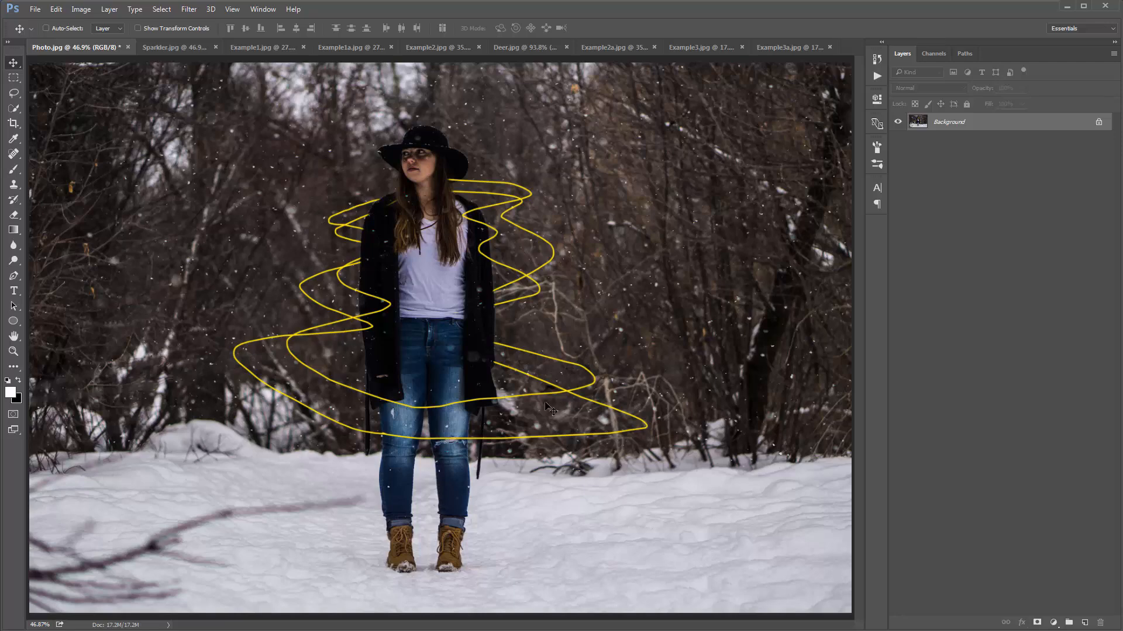
# Compare the source images with their sparkler versions across Sparkler.jpg, Example1, Example1a, Example2, Deer, Example2a, Example3 and Example3a
pyautogui.click(167, 47)
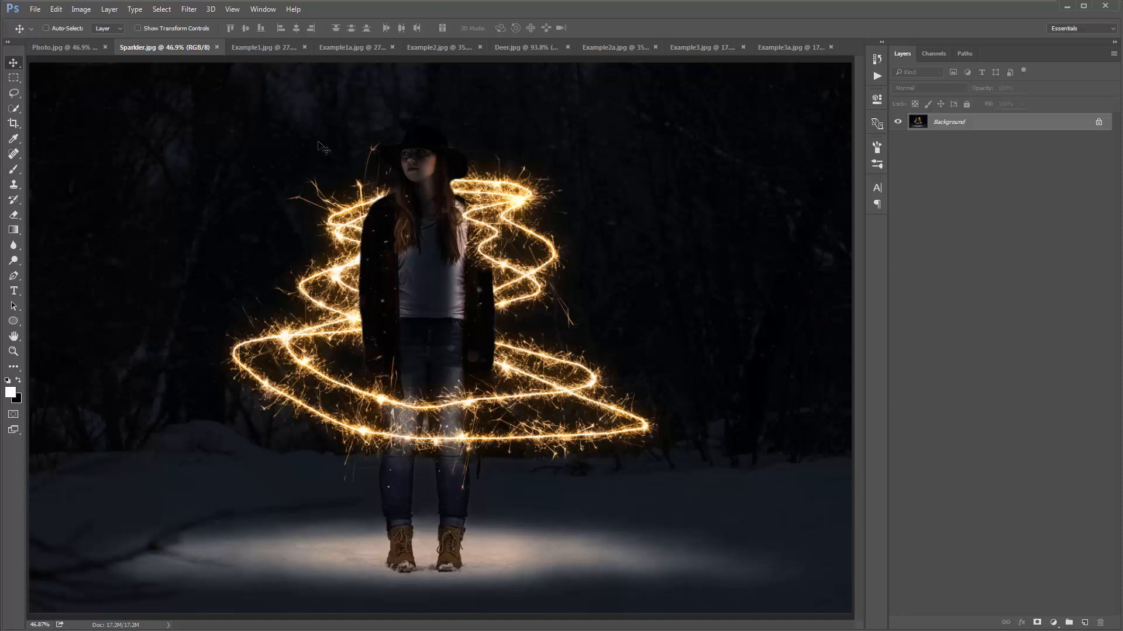
pyautogui.click(250, 48)
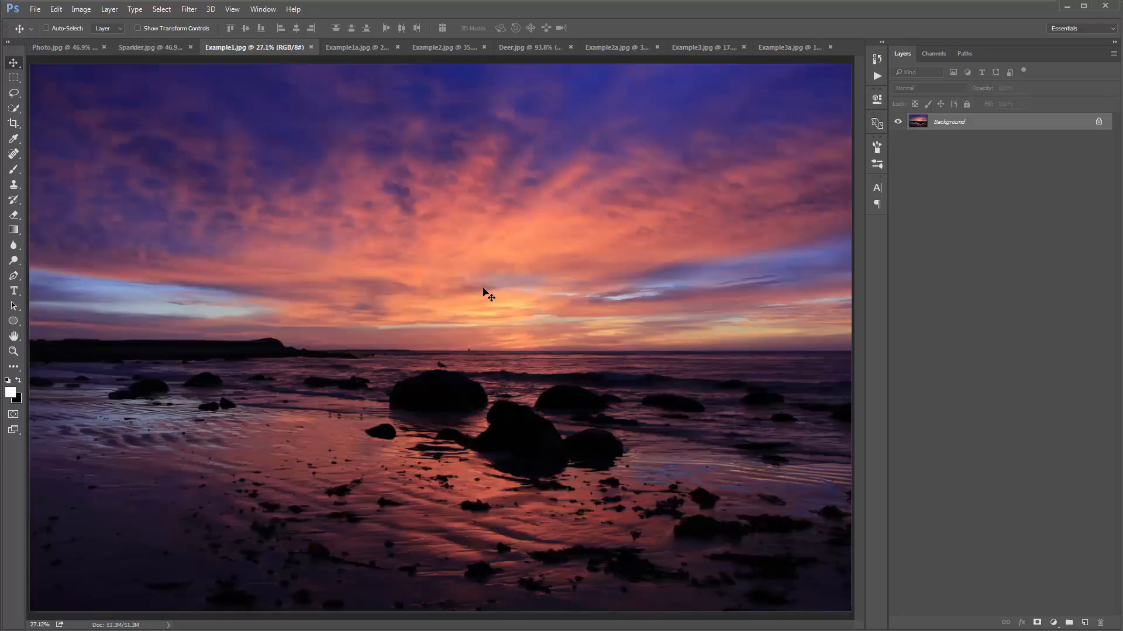
pyautogui.click(345, 46)
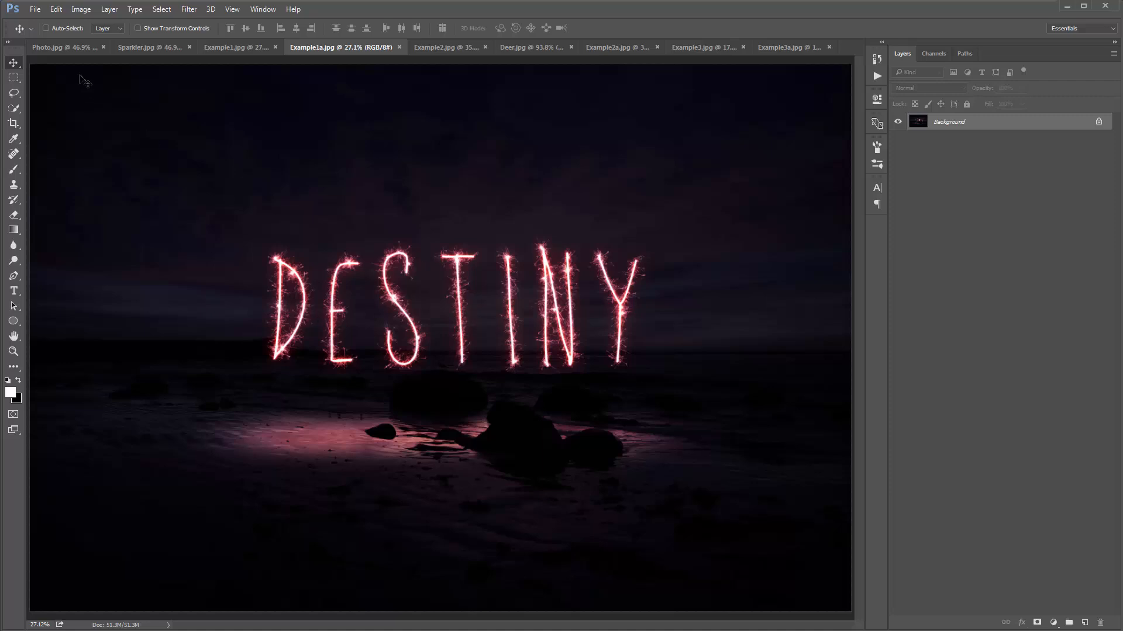
pyautogui.click(83, 47)
pyautogui.click(151, 47)
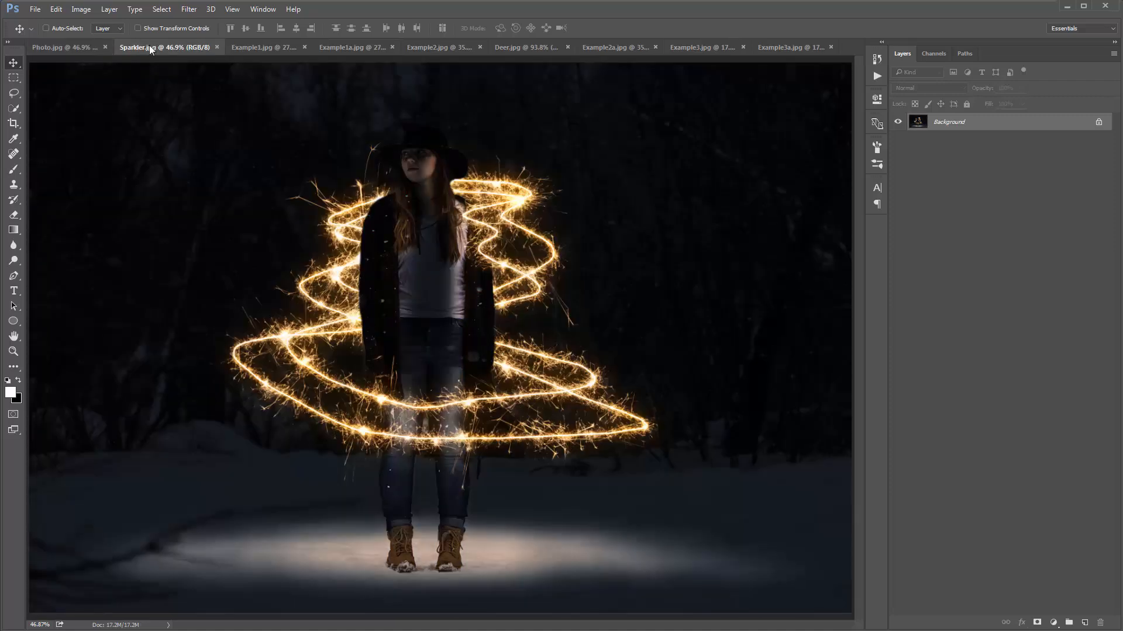
pyautogui.click(345, 47)
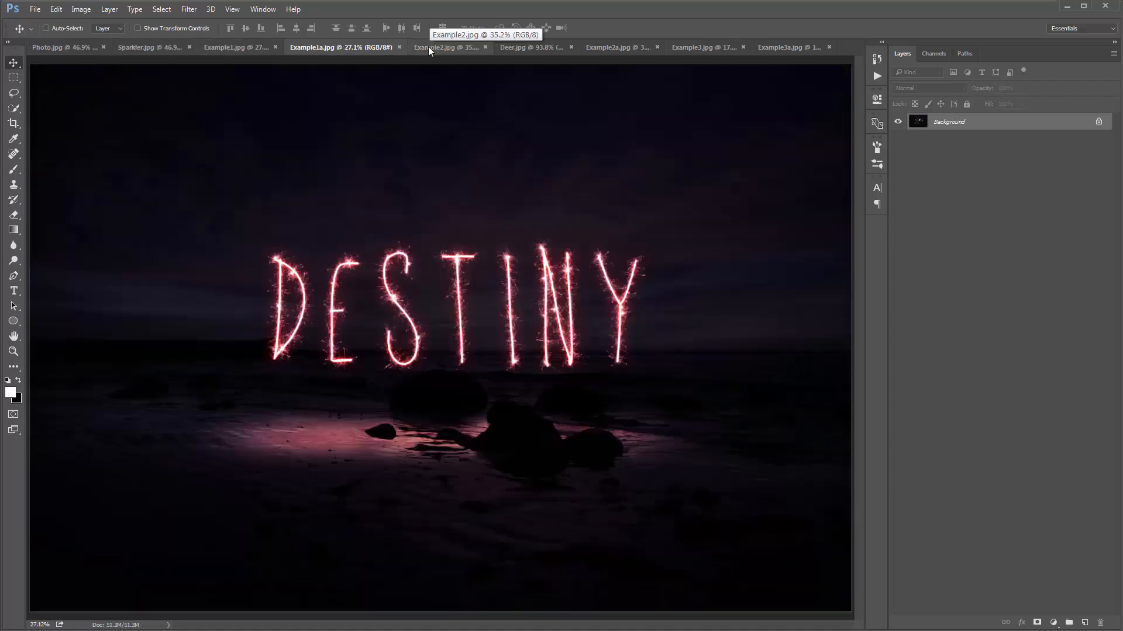
pyautogui.click(428, 47)
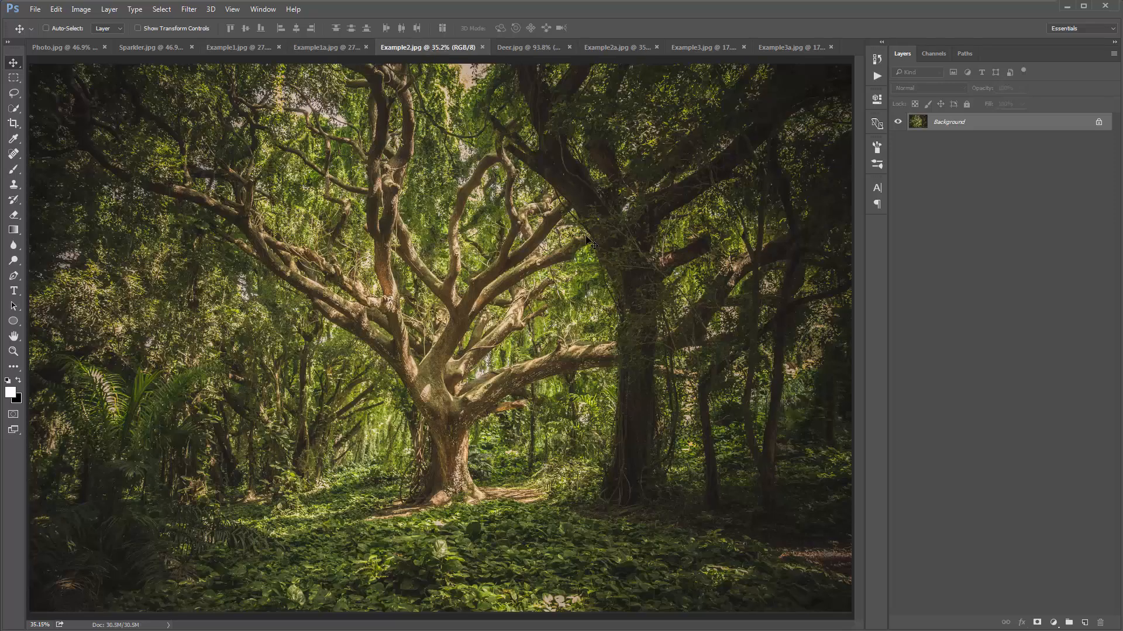
pyautogui.click(528, 51)
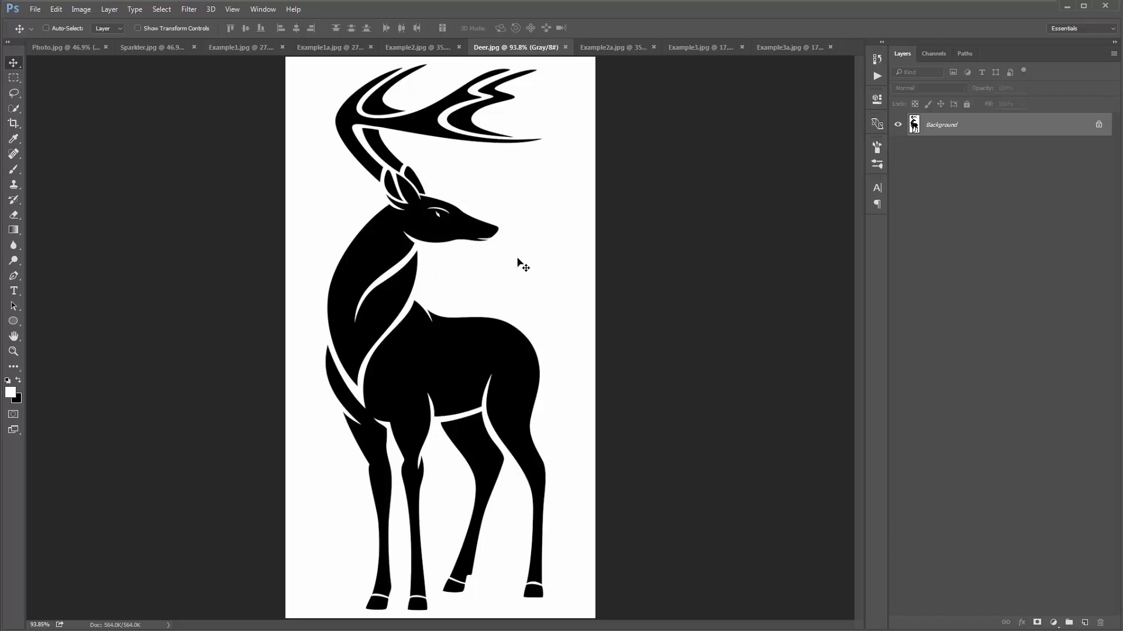
pyautogui.click(603, 48)
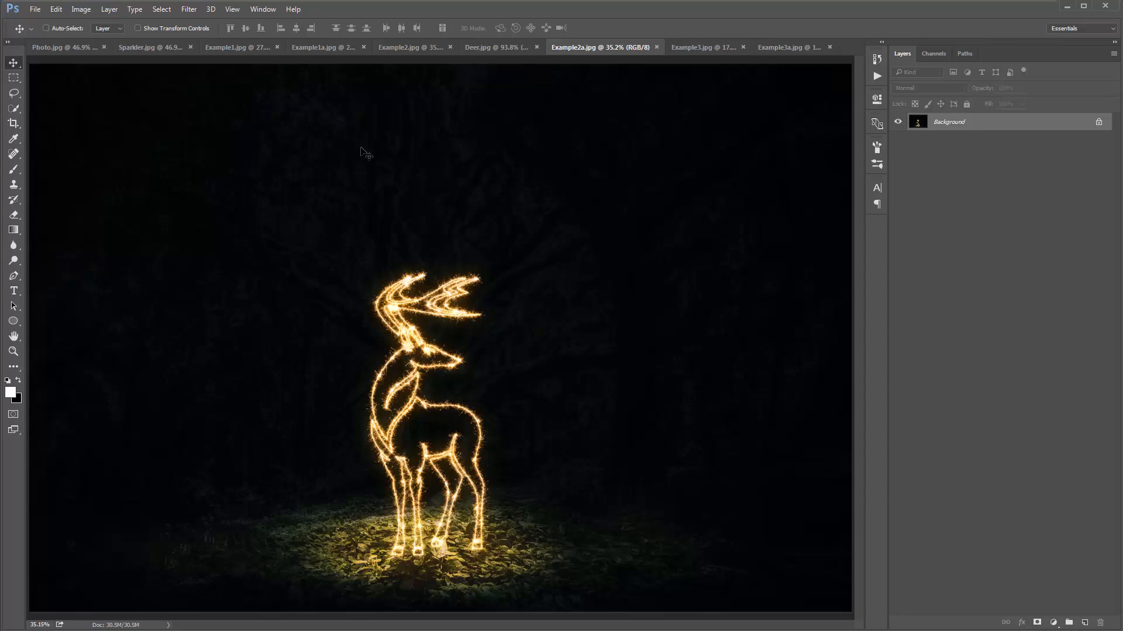
pyautogui.click(409, 47)
pyautogui.click(622, 48)
pyautogui.click(689, 50)
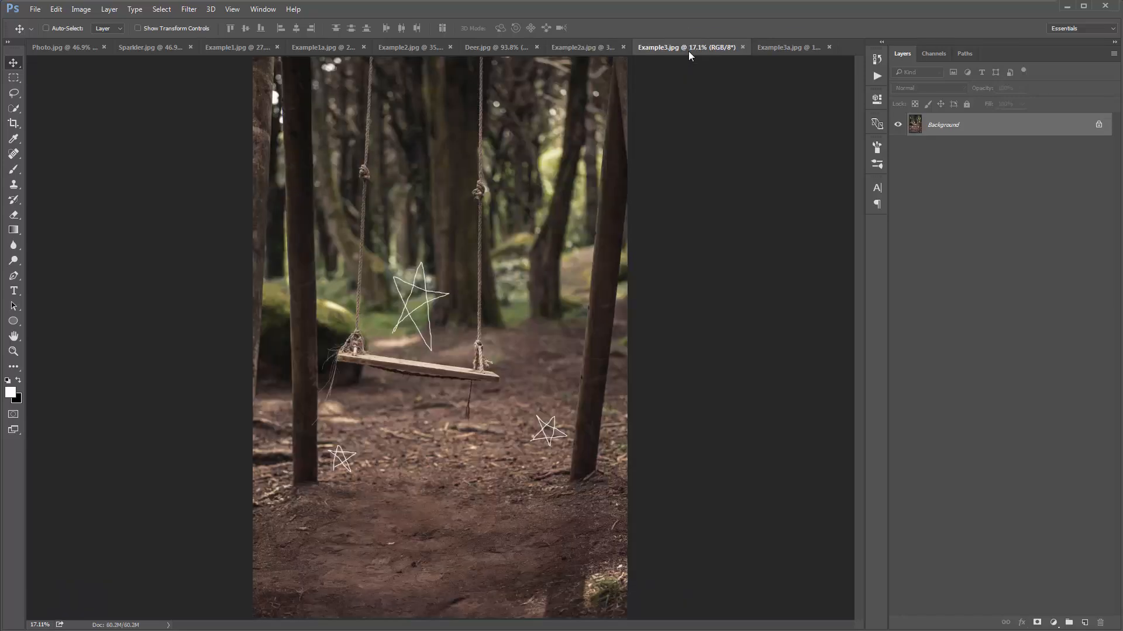
pyautogui.click(775, 47)
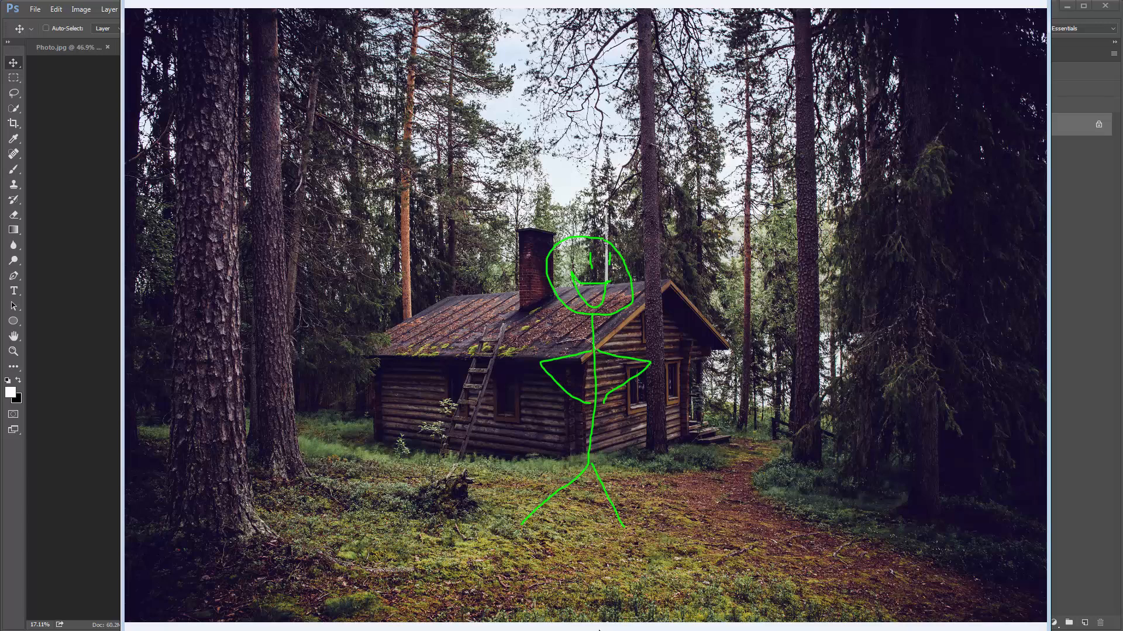
pyautogui.press('Right')
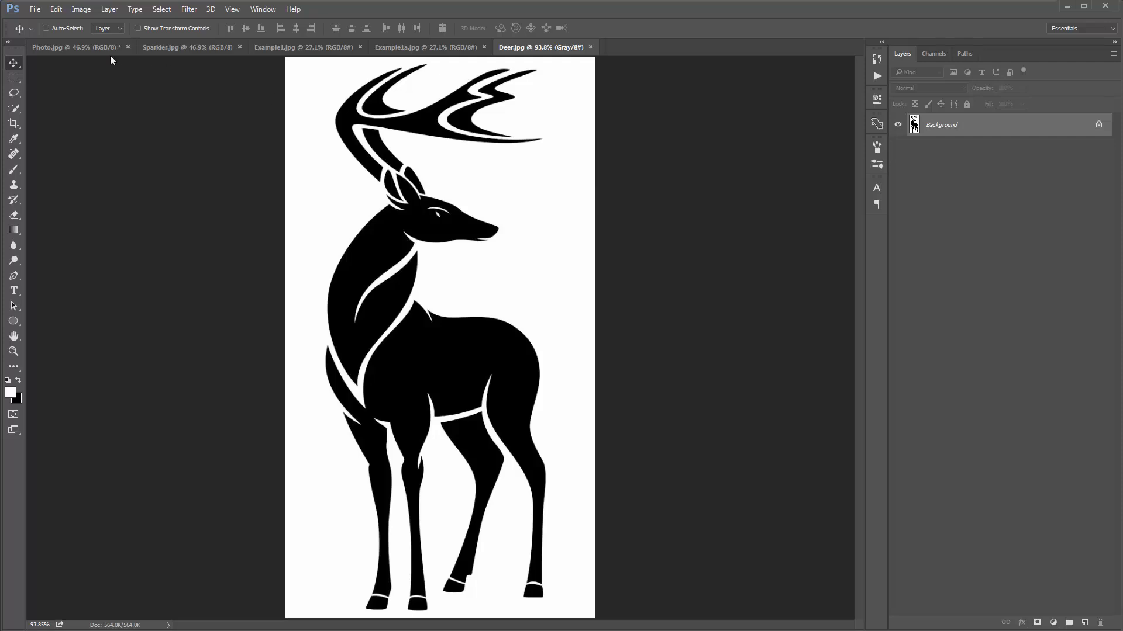
# Close Photo.jpg, Sparkler.jpg, Example1a.jpg and Deer.jpg, leaving only Example1.jpg open
pyautogui.click(128, 47)
pyautogui.click(583, 248)
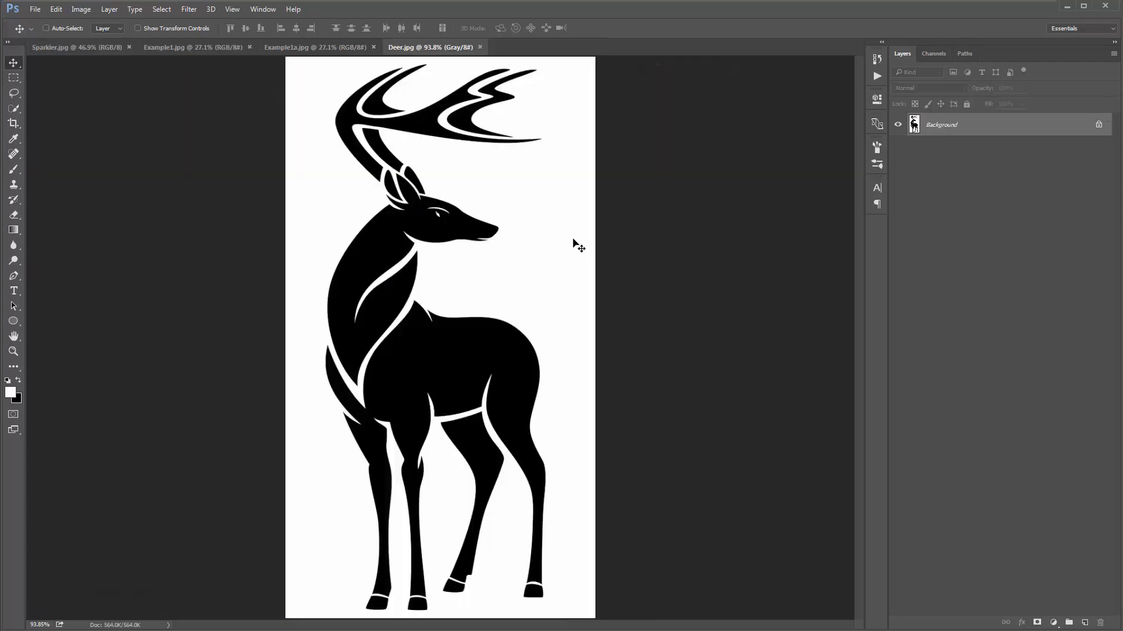
pyautogui.click(184, 46)
pyautogui.click(93, 47)
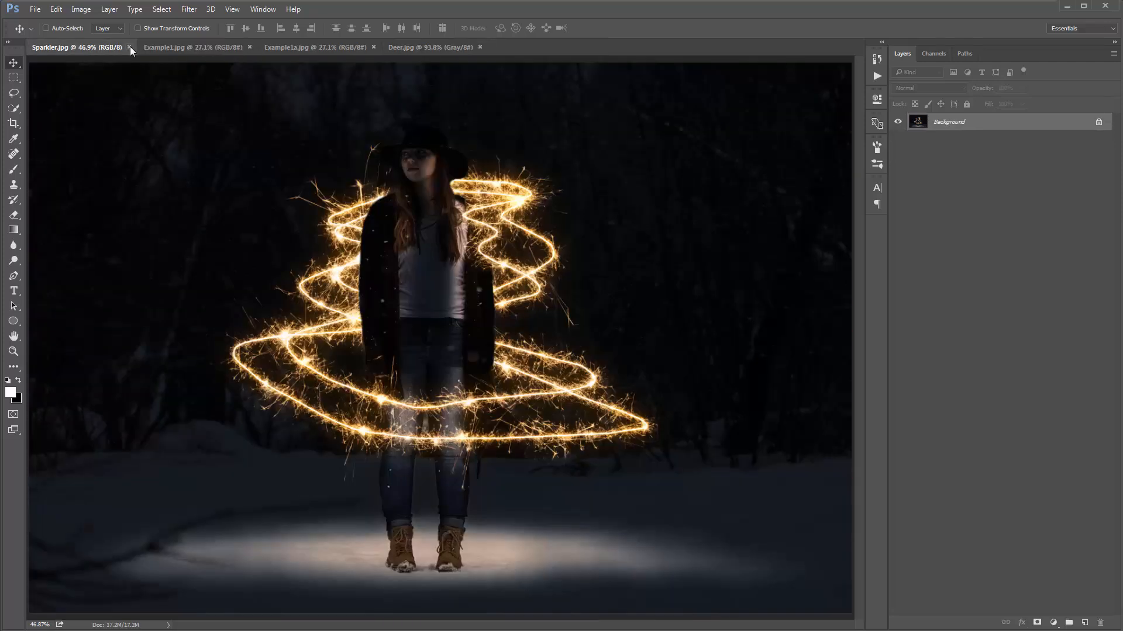
pyautogui.click(129, 47)
pyautogui.click(194, 48)
pyautogui.hotkey('ctrl', 'w')
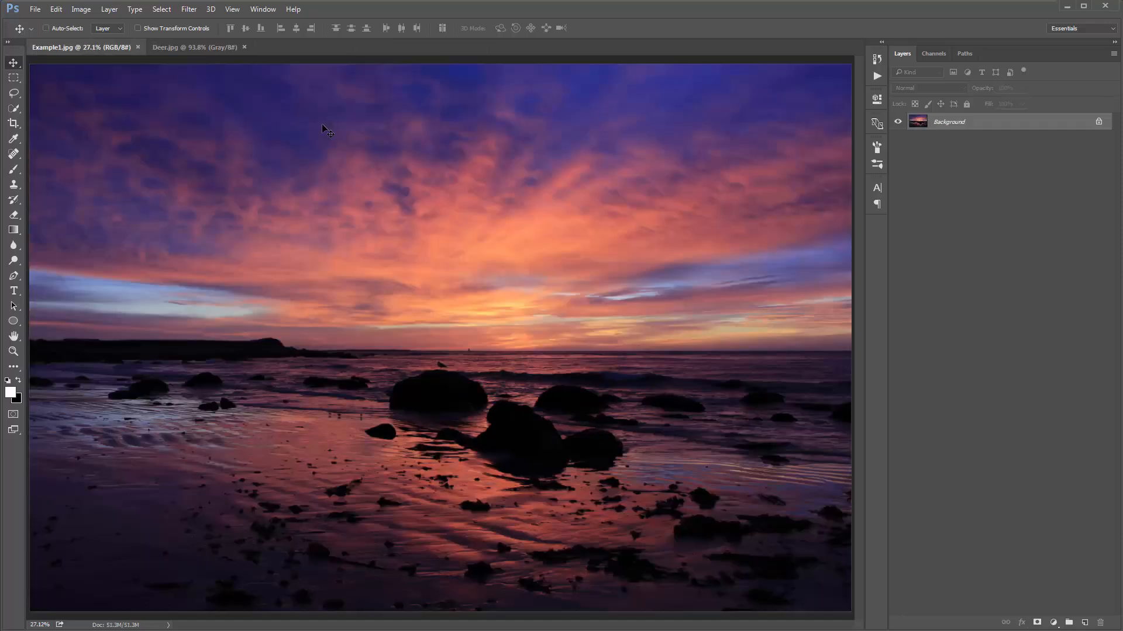
pyautogui.click(195, 47)
pyautogui.hotkey('ctrl', 'w')
pyautogui.press('space')
pyautogui.press('space')
pyautogui.press('t')
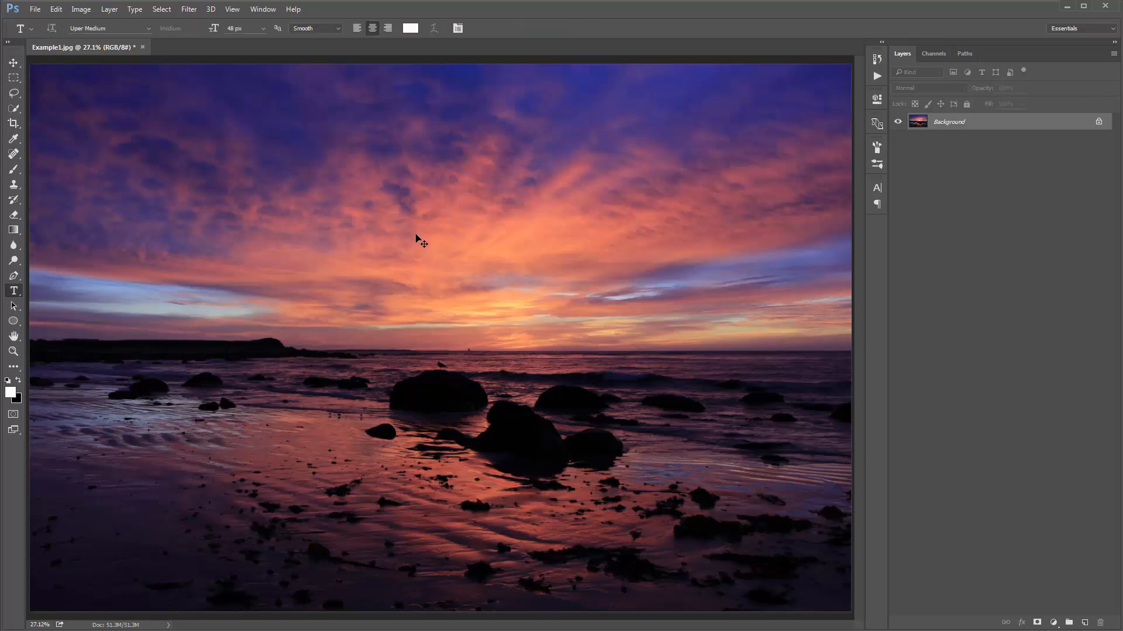
pyautogui.press('v')
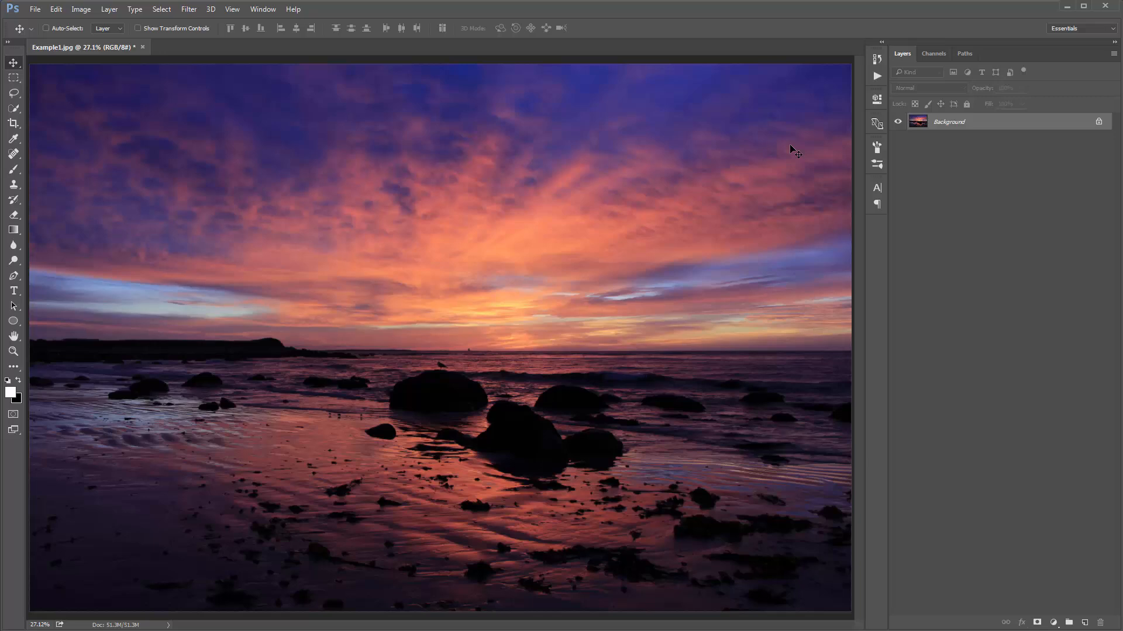
# Duplicate the Background layer and delete the original, keeping only the regular duplicate layer
pyautogui.hotkey('ctrl', 'j')
pyautogui.click(990, 135)
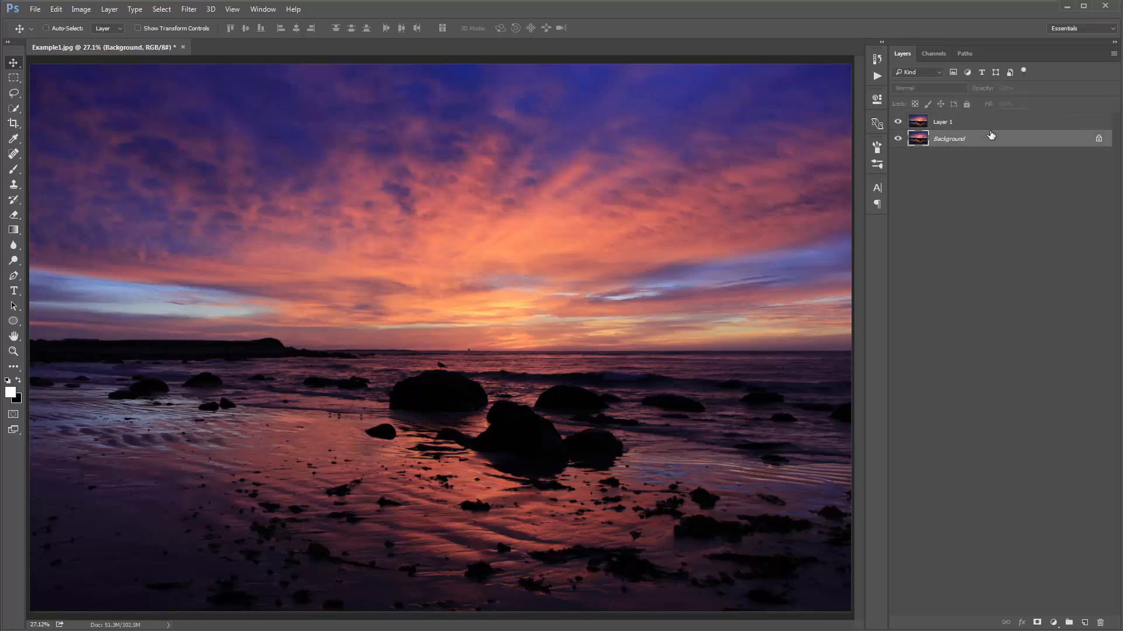
pyautogui.press('Delete')
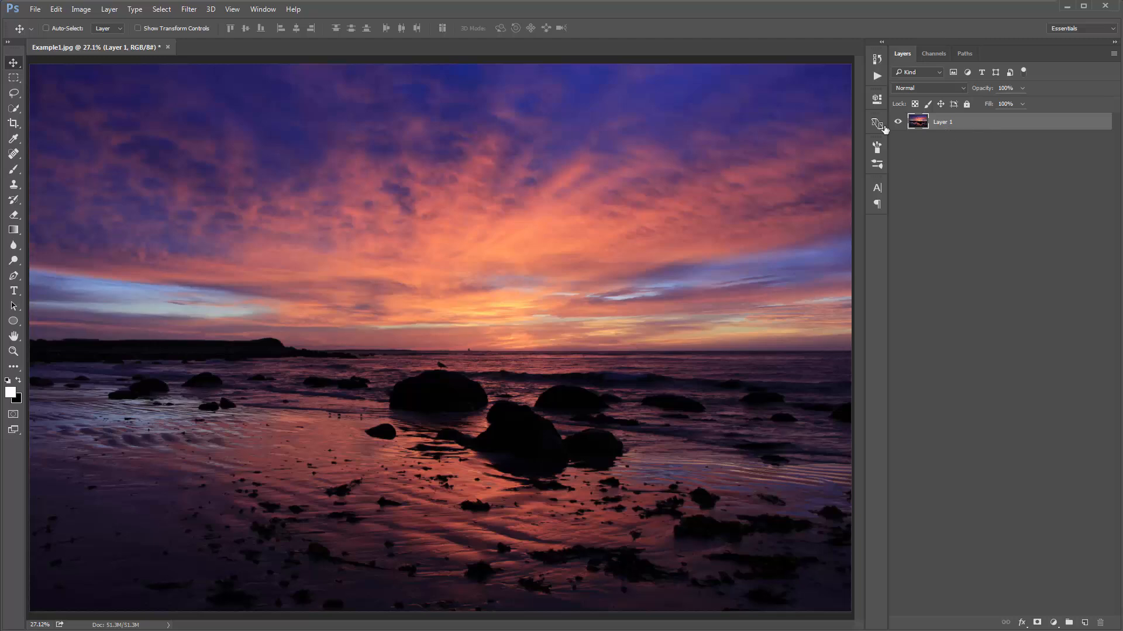
# Convert the remaining image layer into a Background layer
pyautogui.click(109, 9)
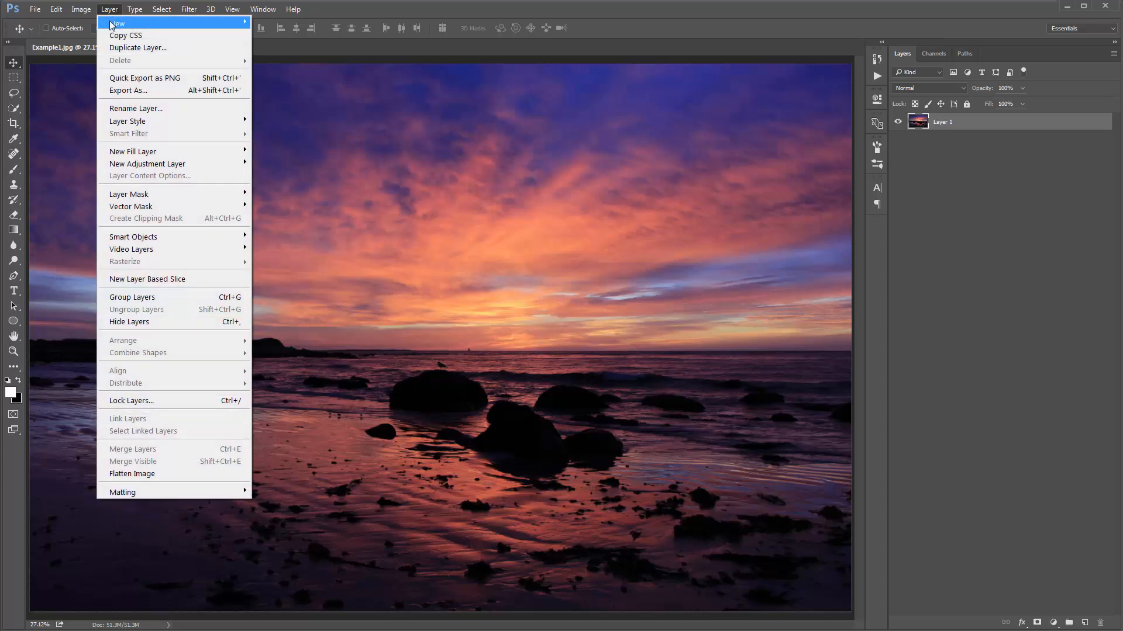
pyautogui.moveTo(117, 23)
pyautogui.click(323, 36)
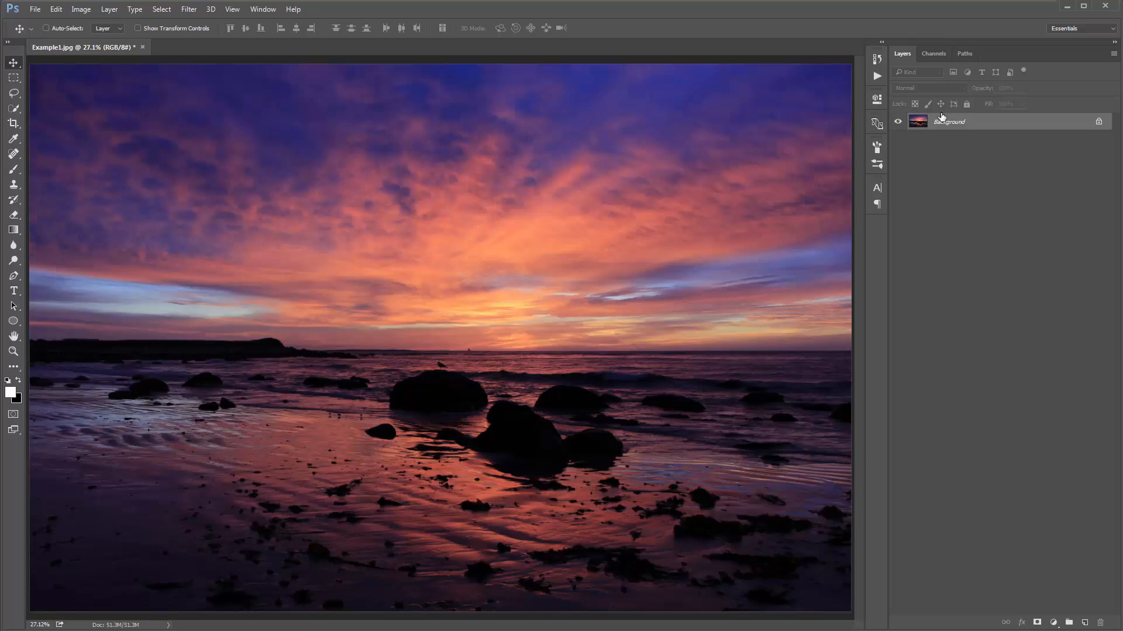
# Review the Layers Panel Options for default fill-layer masks, new effects and naming of copied layers
pyautogui.click(1113, 55)
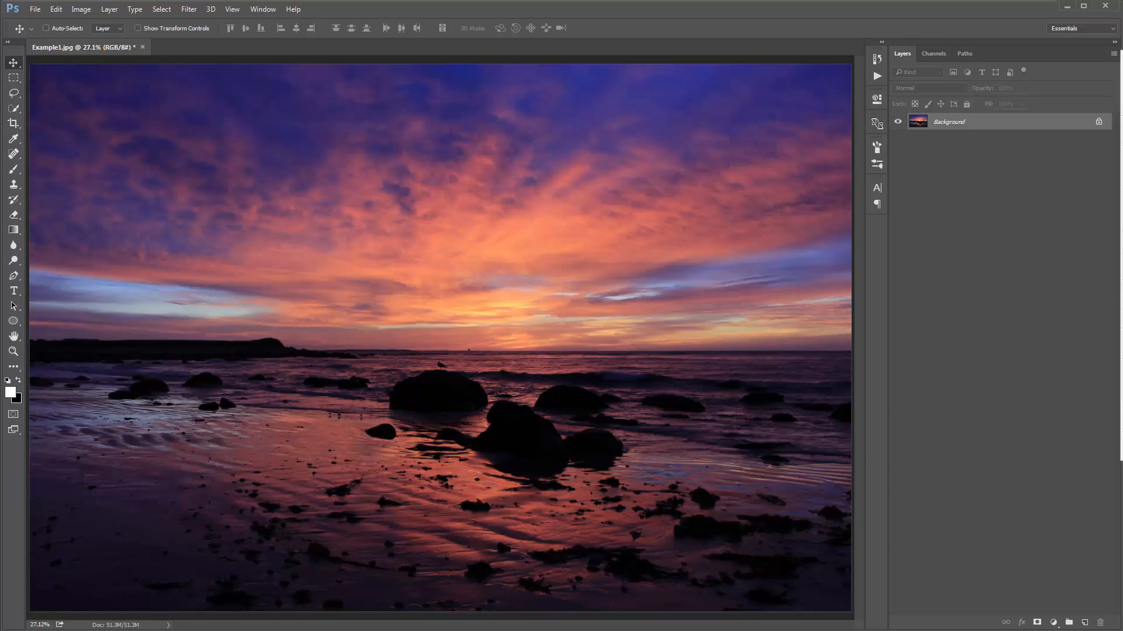
pyautogui.click(1121, 424)
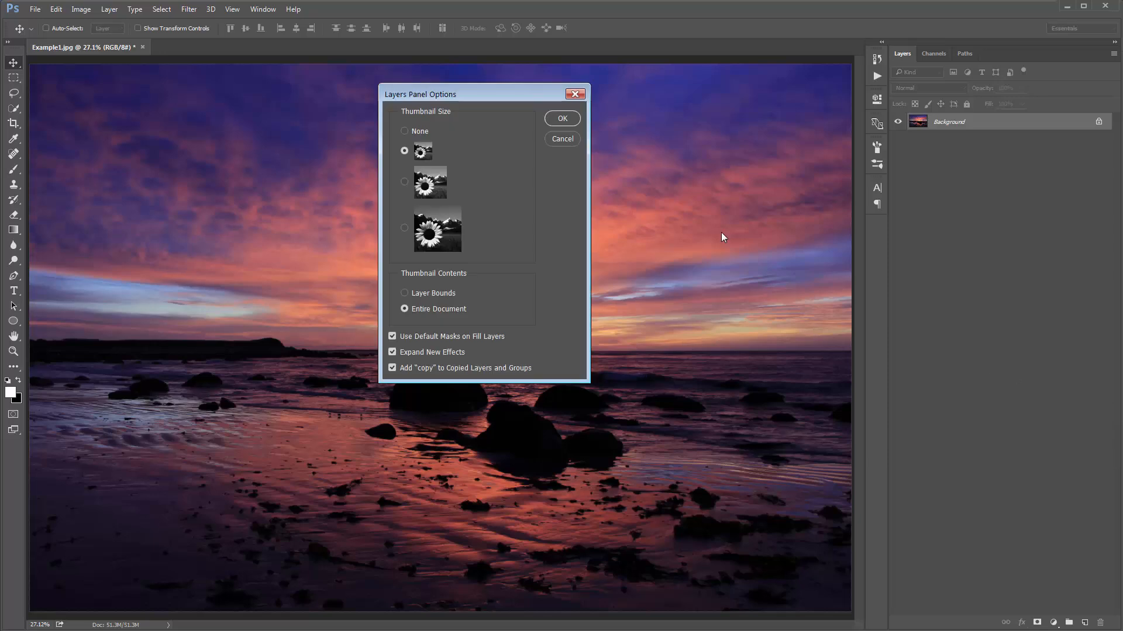
pyautogui.moveTo(491, 98); pyautogui.dragTo(480, 97)
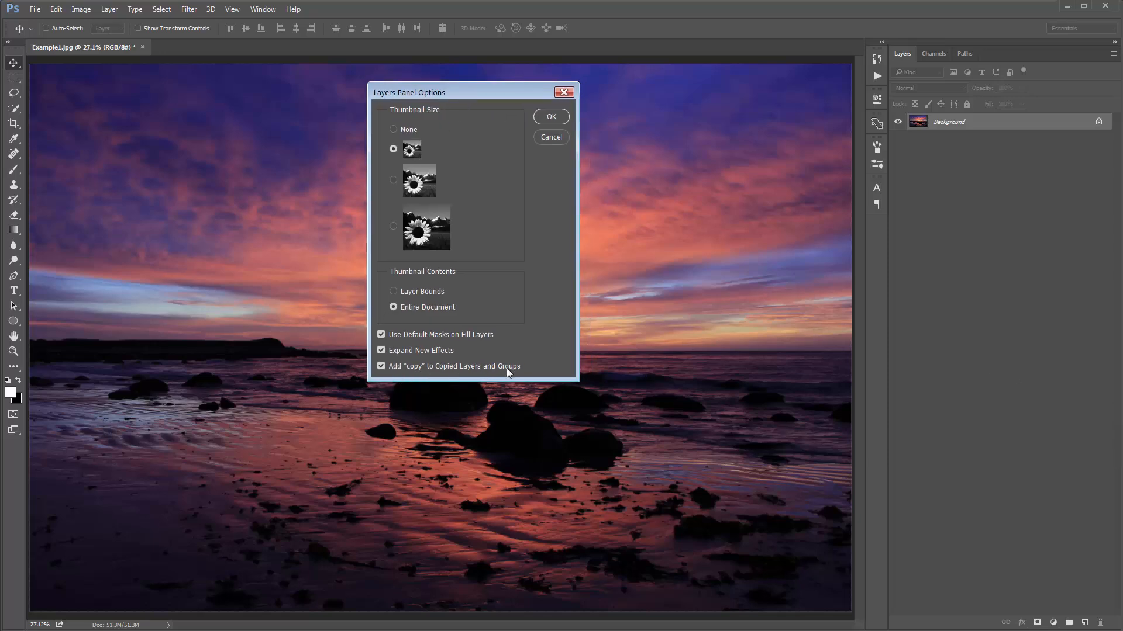
pyautogui.click(544, 138)
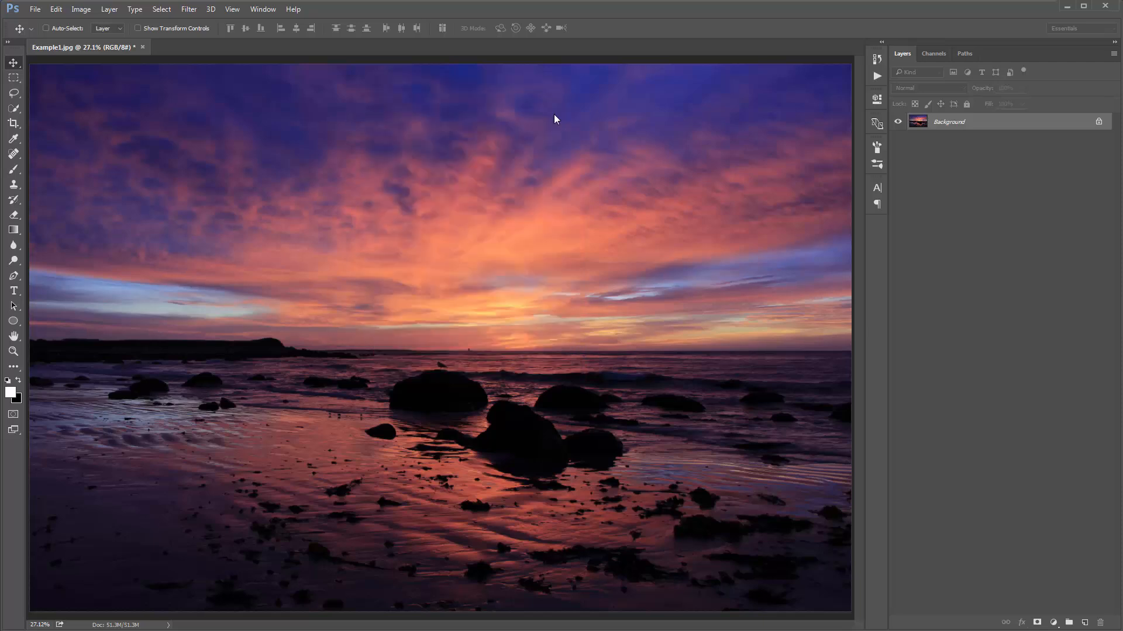
# Check the sunset image's color mode and bit depth, plus its pixel dimensions and resolution
pyautogui.click(81, 9)
pyautogui.moveTo(83, 24)
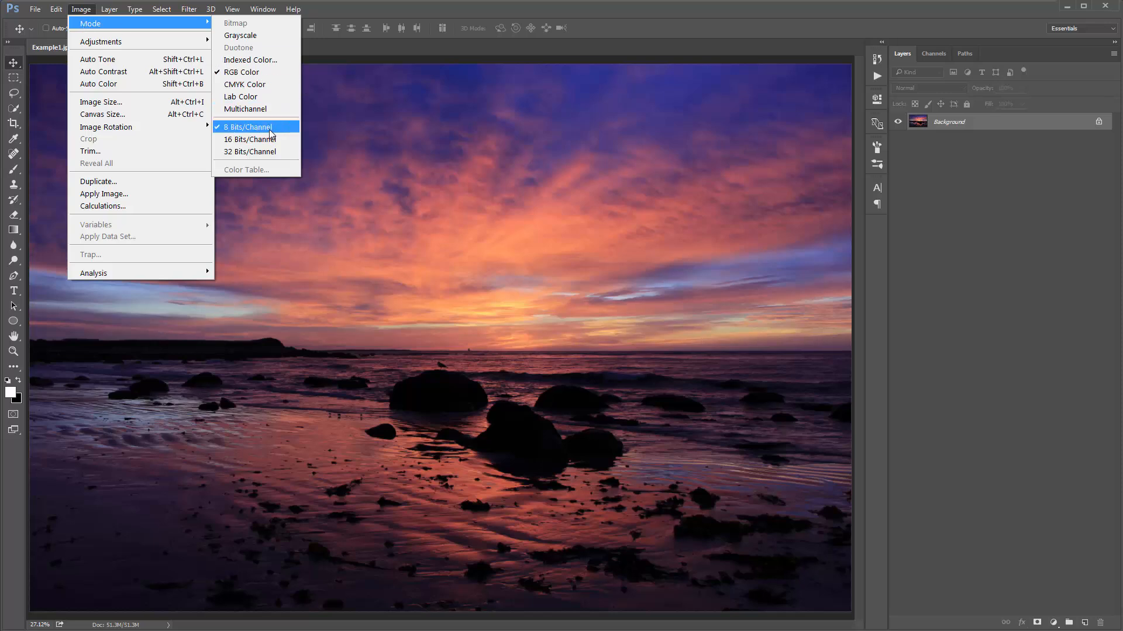
pyautogui.click(135, 105)
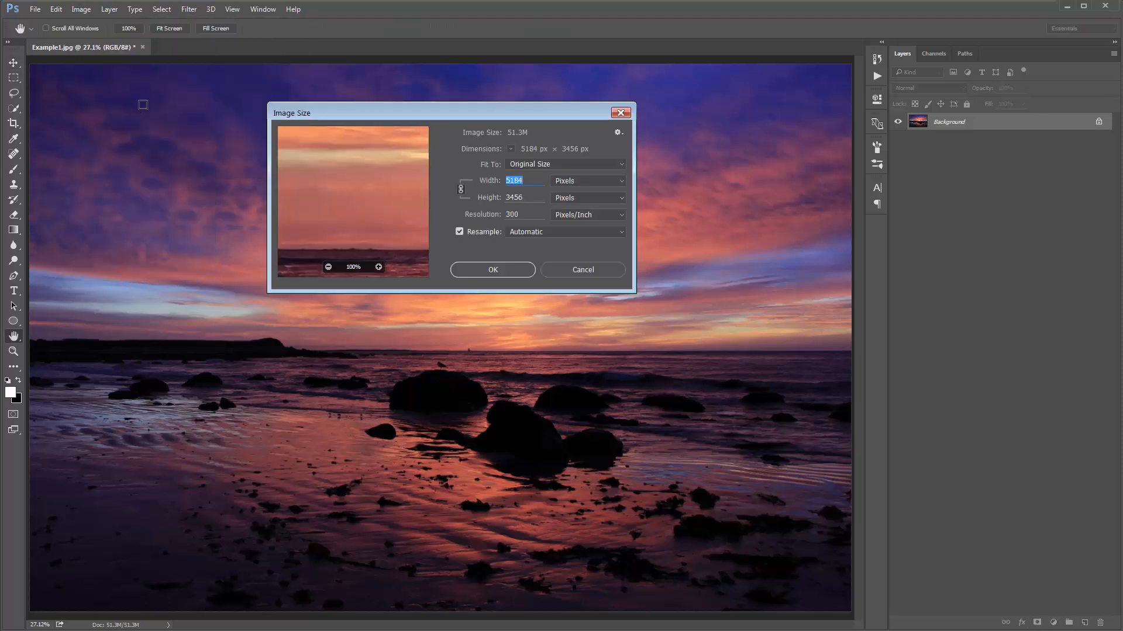
pyautogui.moveTo(399, 114); pyautogui.dragTo(371, 90)
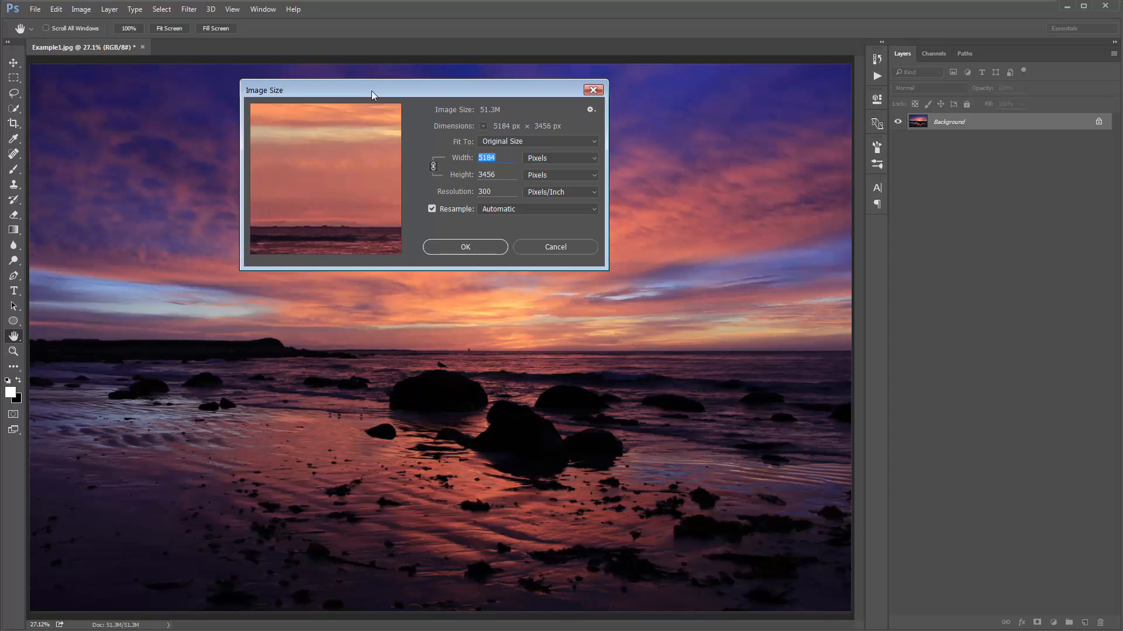
pyautogui.click(481, 247)
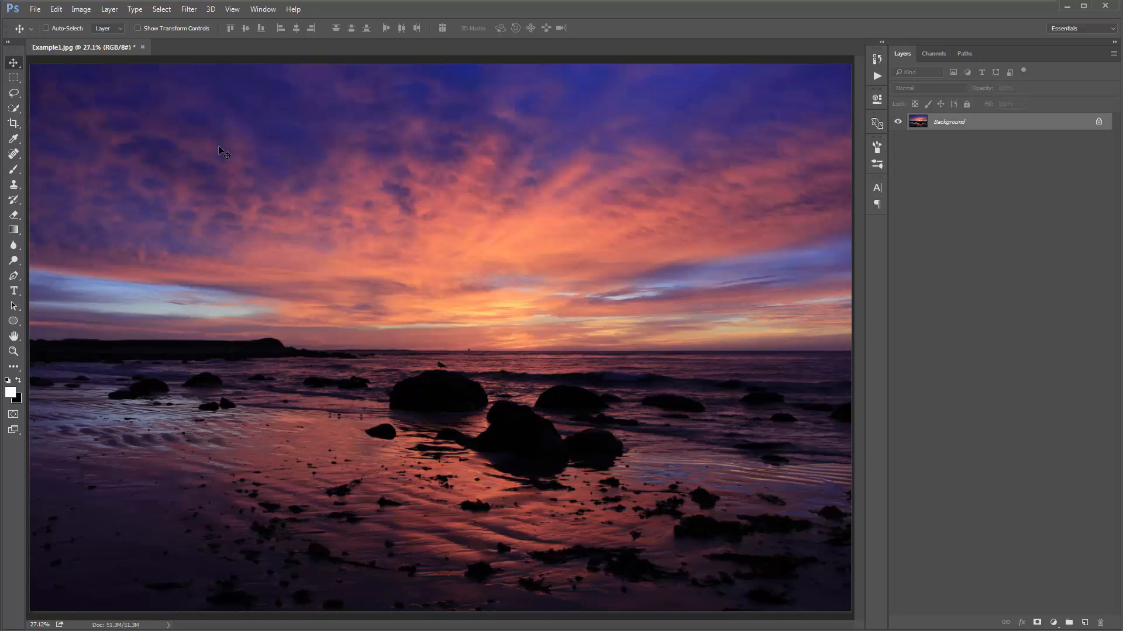
# Replace the current Brush tool presets with the brush set Sparkler_Brushes.abr from the Sparkler folder
pyautogui.hotkey('ctrl', '-')
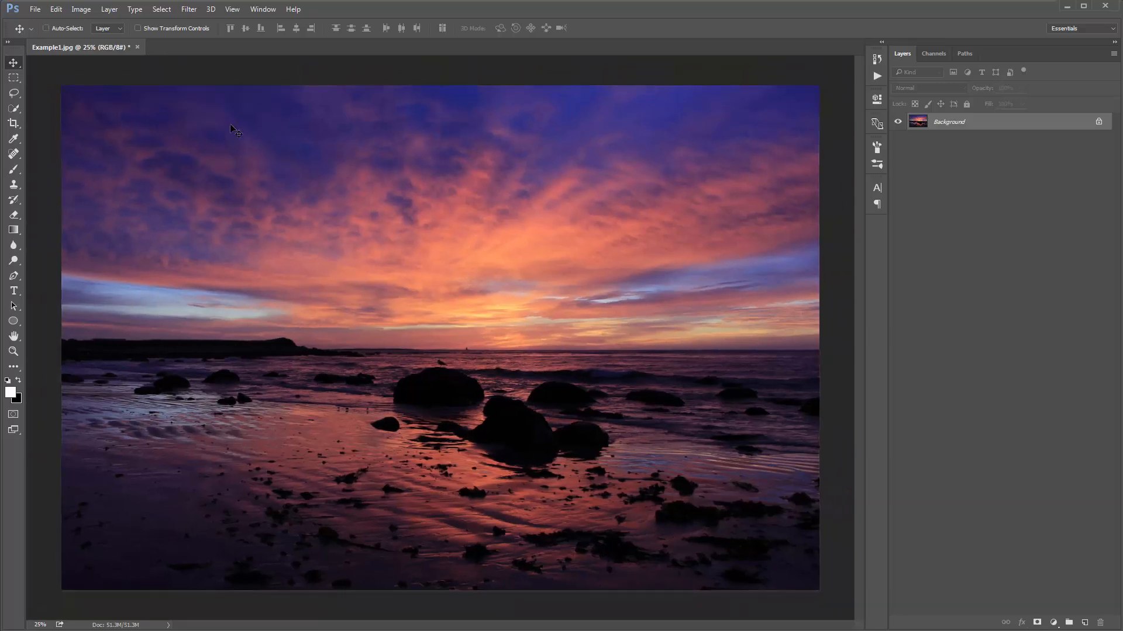
pyautogui.press('b')
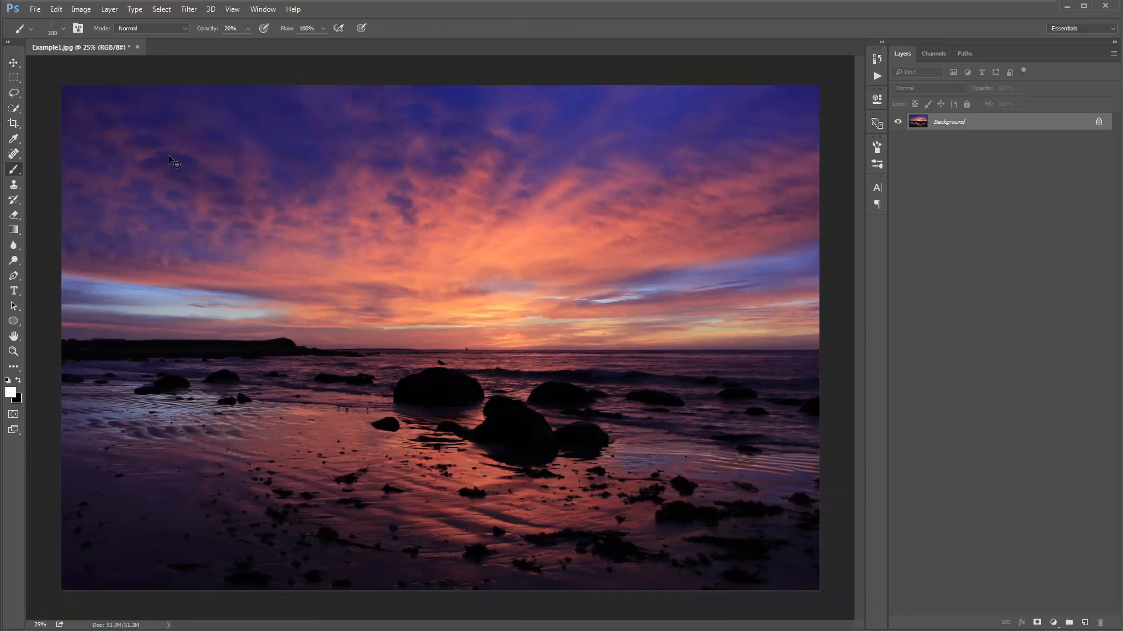
pyautogui.rightClick(176, 132)
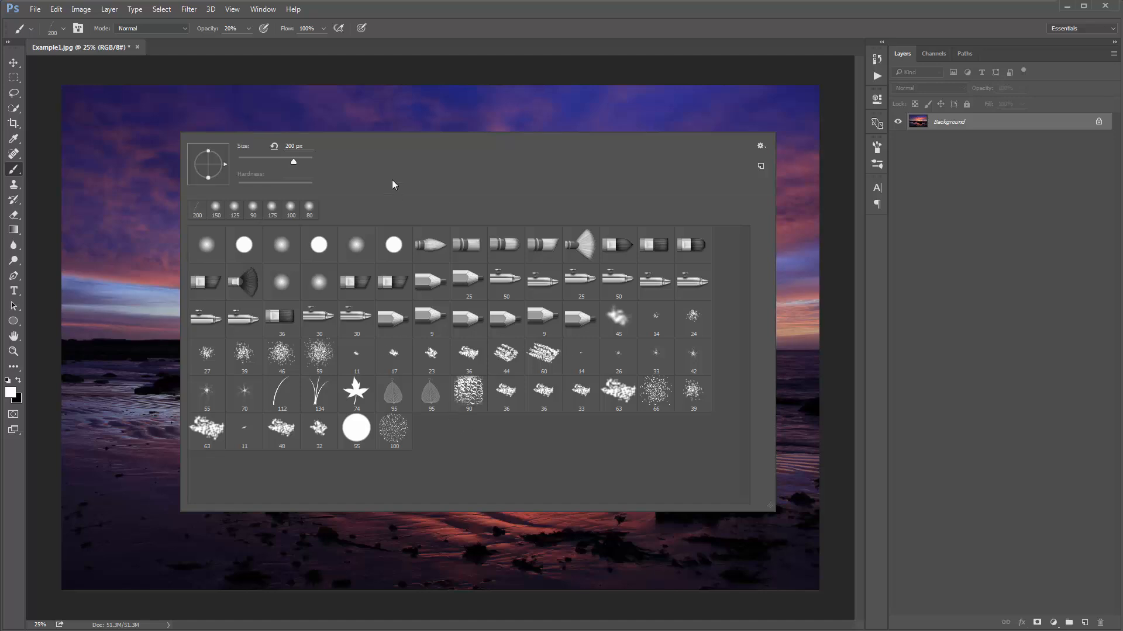
pyautogui.click(761, 147)
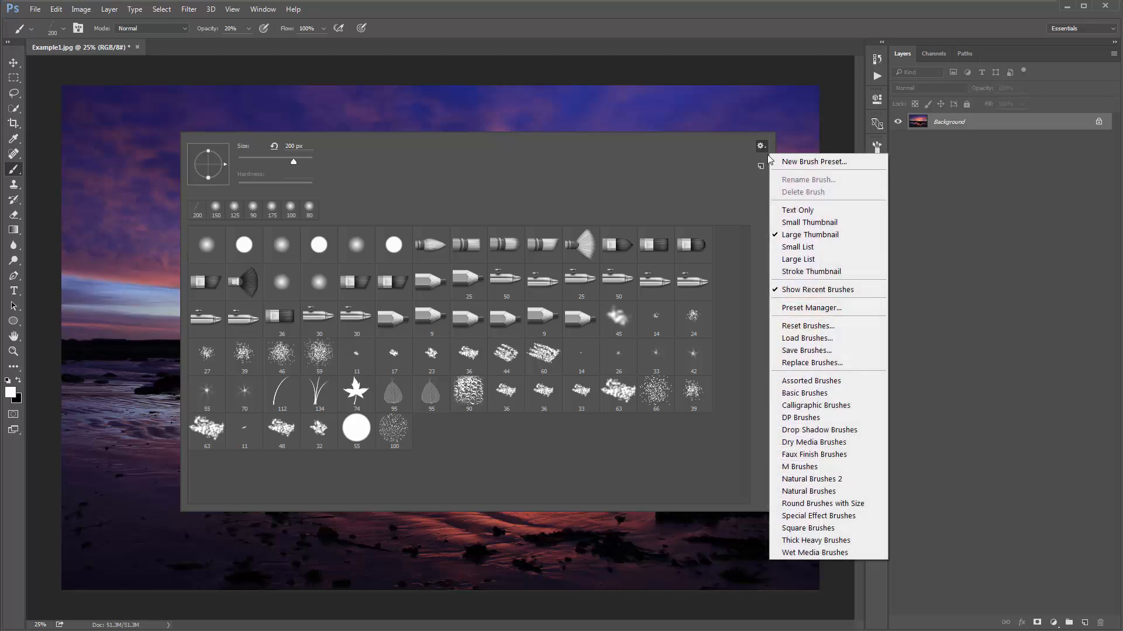
pyautogui.click(839, 364)
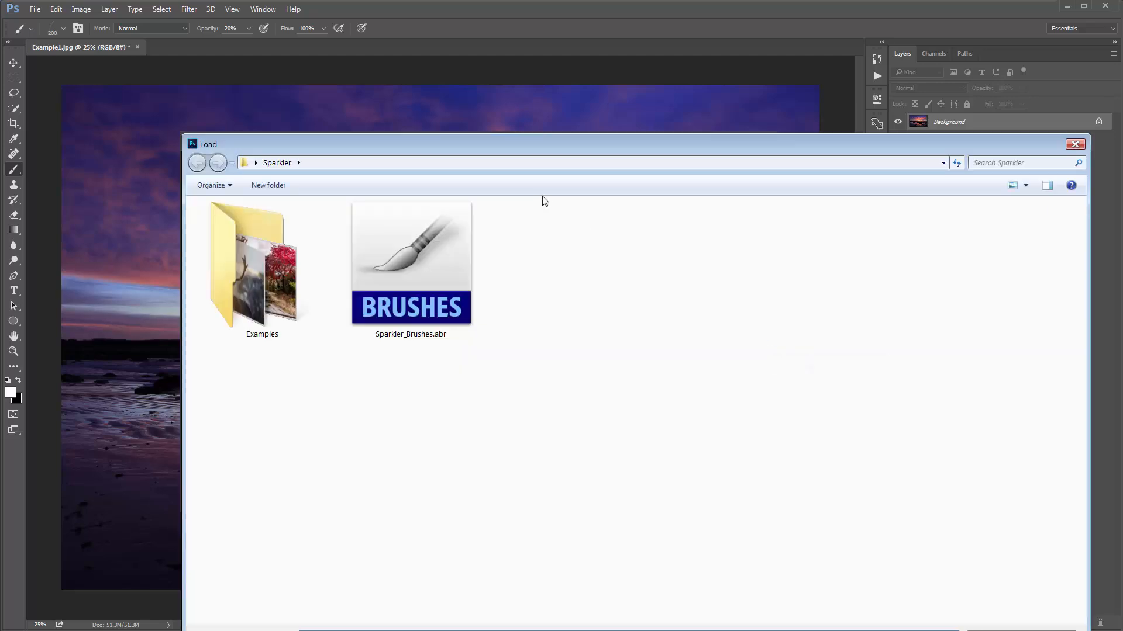
pyautogui.moveTo(545, 144); pyautogui.dragTo(387, 64)
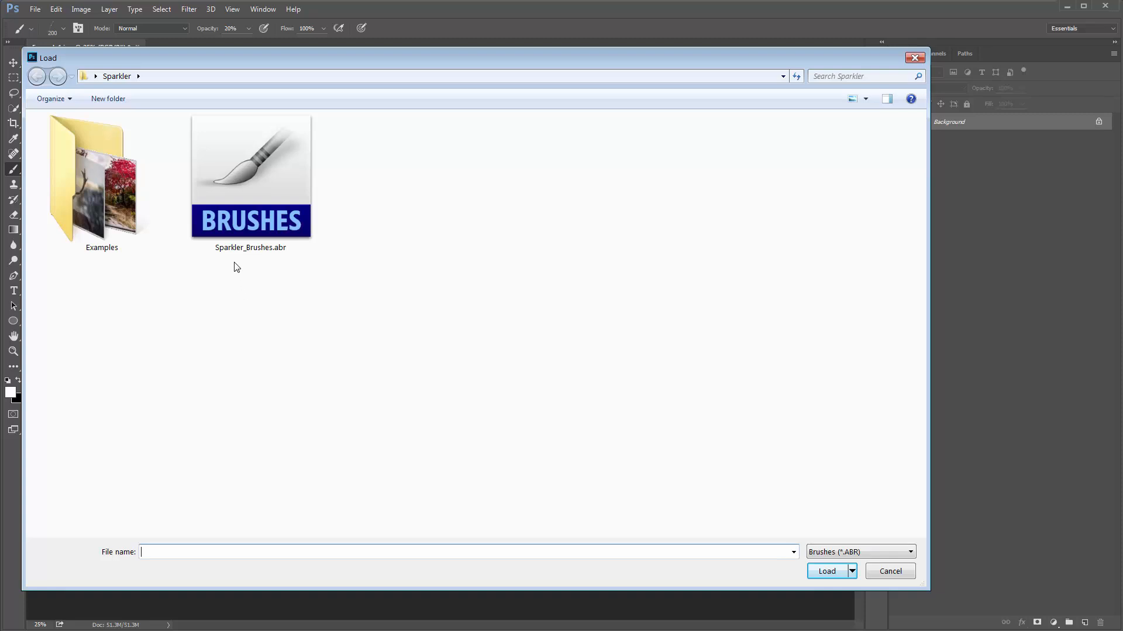
pyautogui.doubleClick(275, 171)
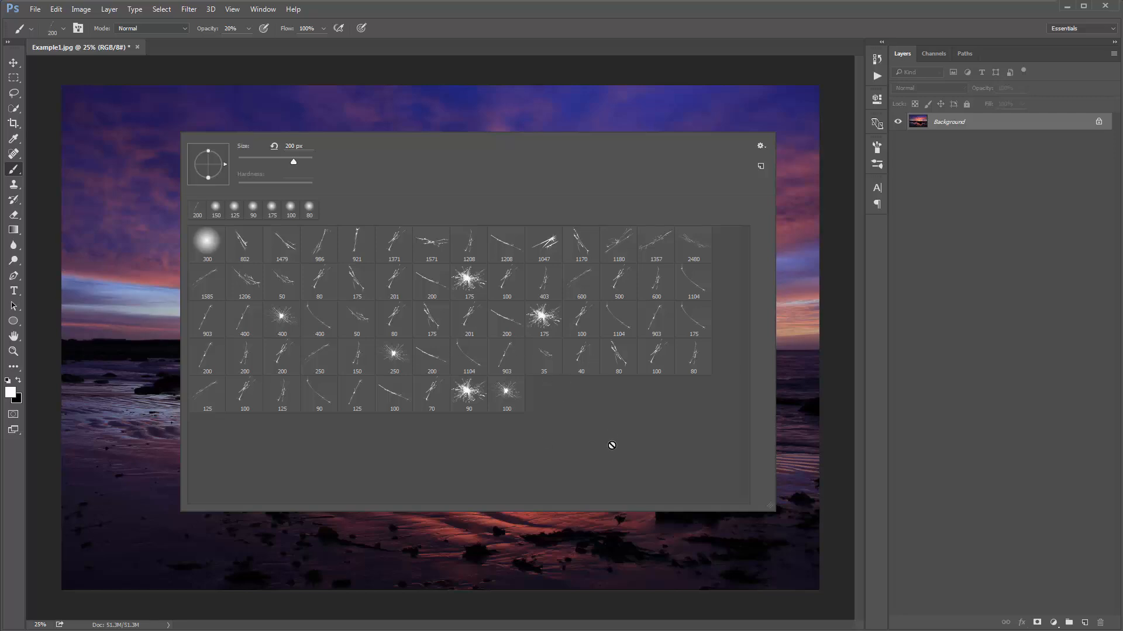
# Load the action set Sparkler.atn from the Sparkler folder into the available actions
pyautogui.click(89, 108)
pyautogui.press('v')
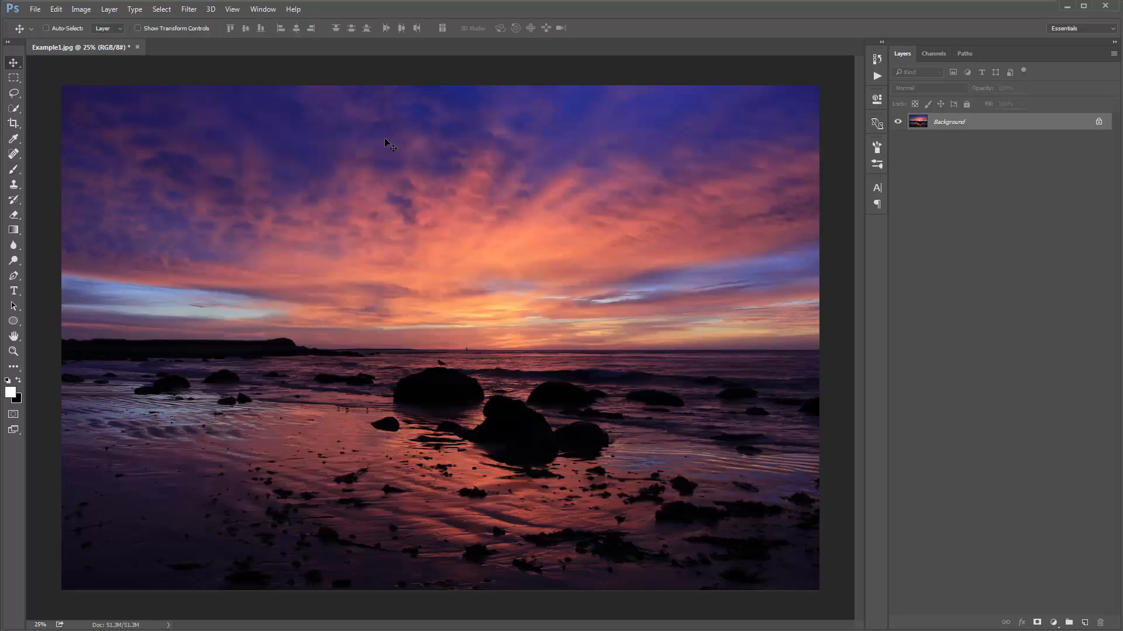
pyautogui.click(262, 10)
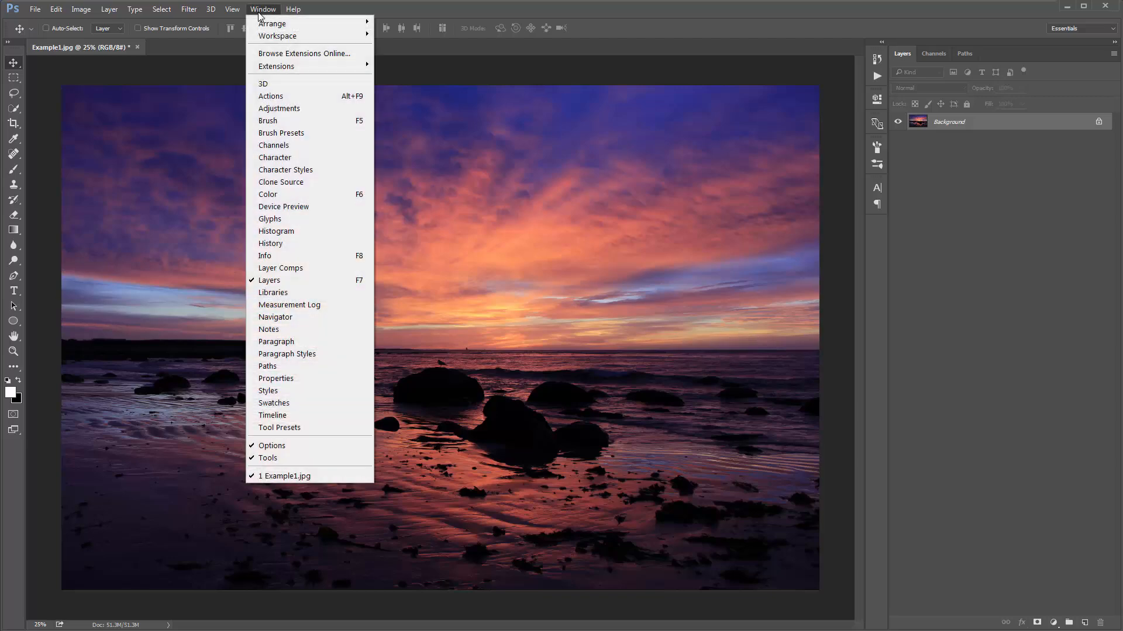
pyautogui.click(286, 94)
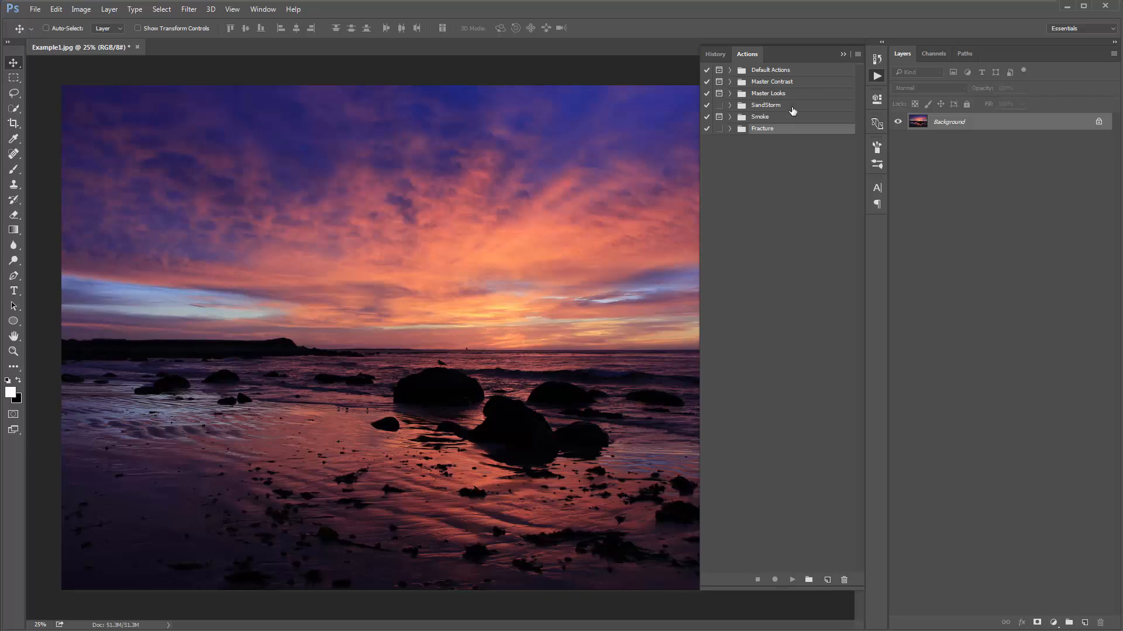
pyautogui.click(858, 54)
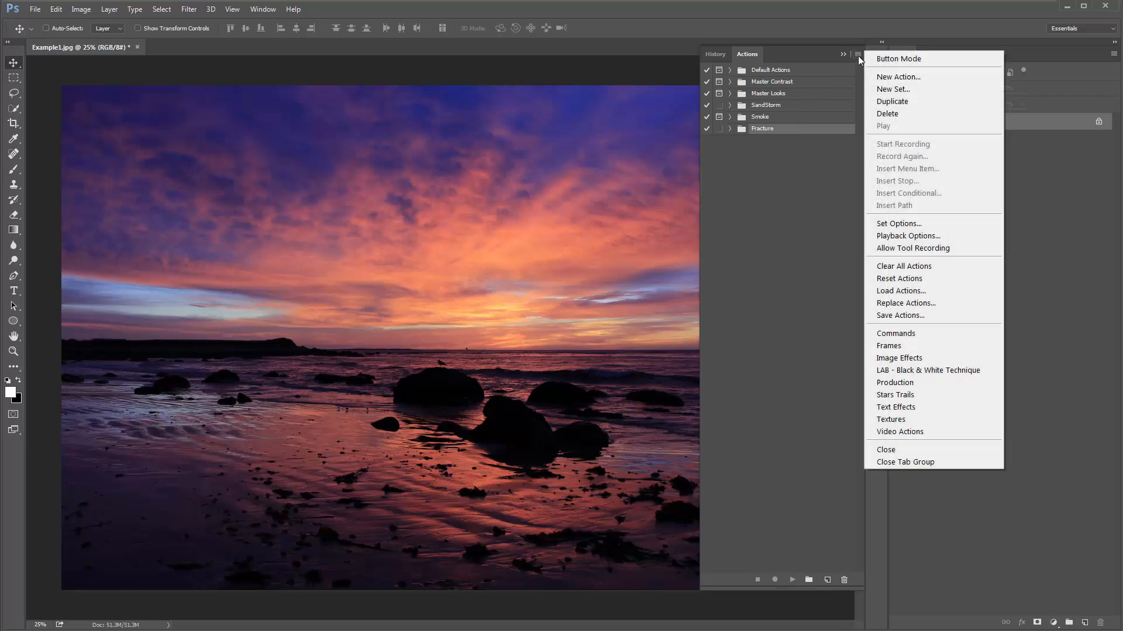
pyautogui.click(956, 291)
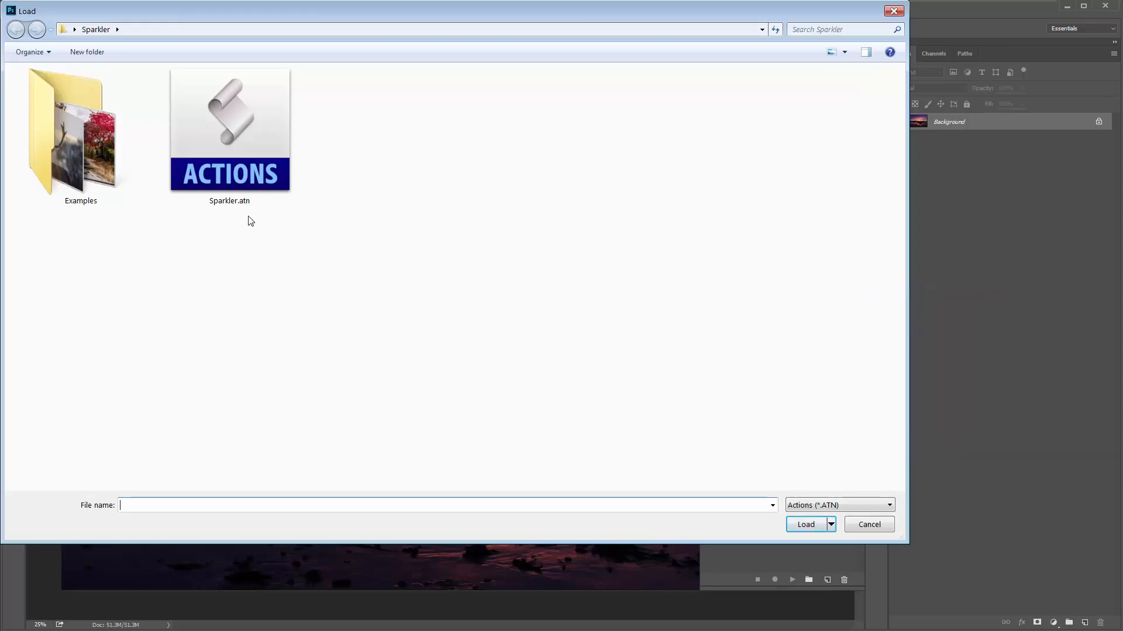
pyautogui.doubleClick(248, 171)
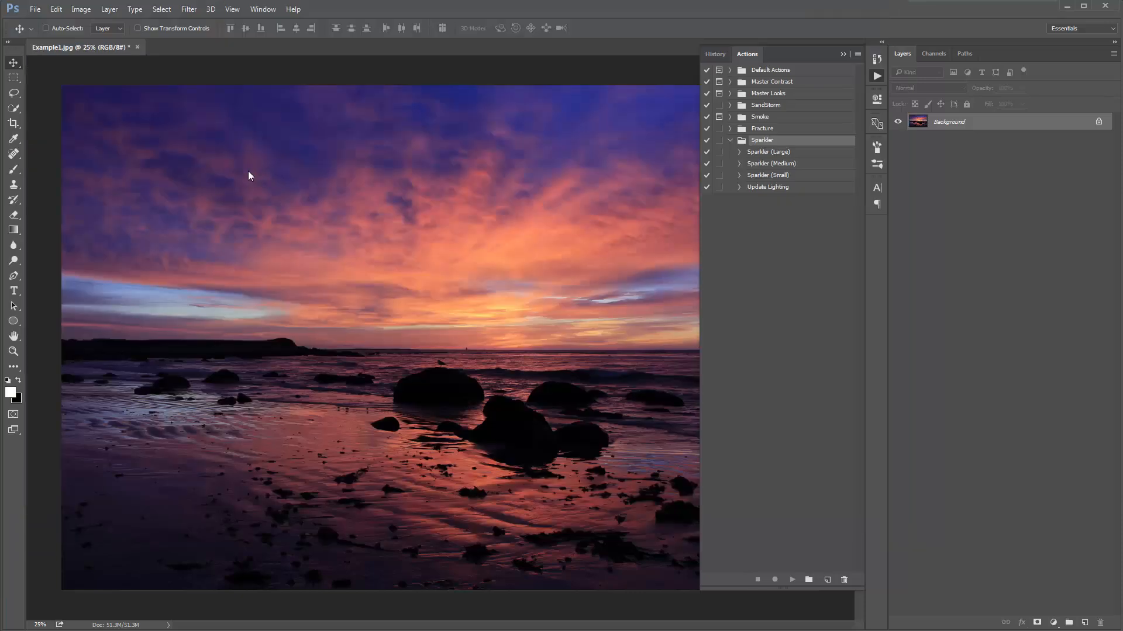
pyautogui.click(730, 140)
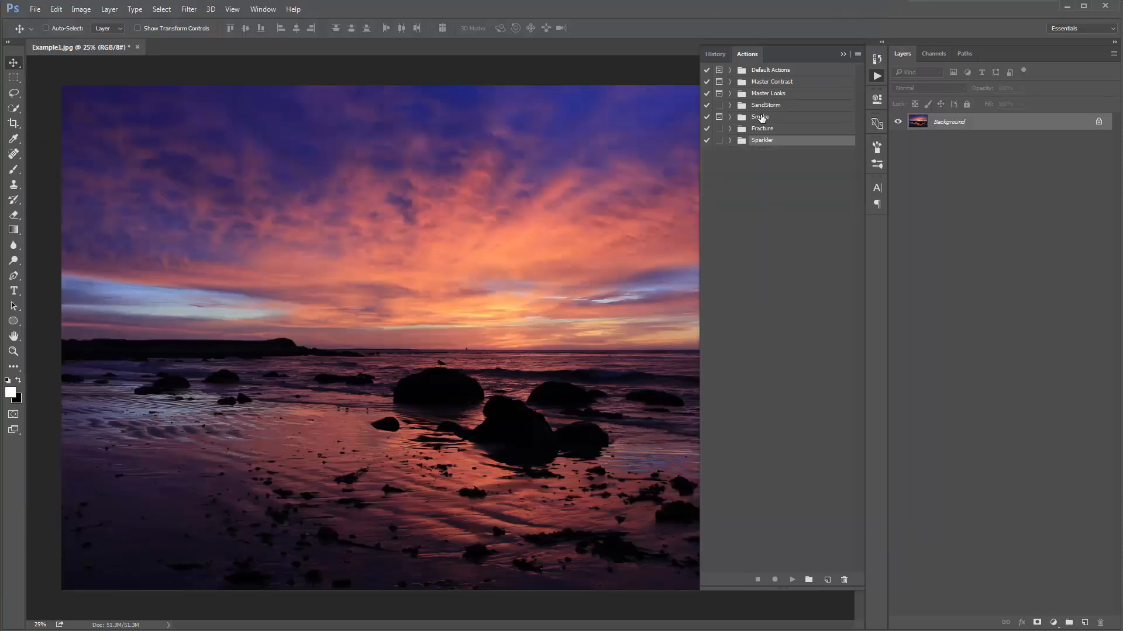
pyautogui.click(841, 54)
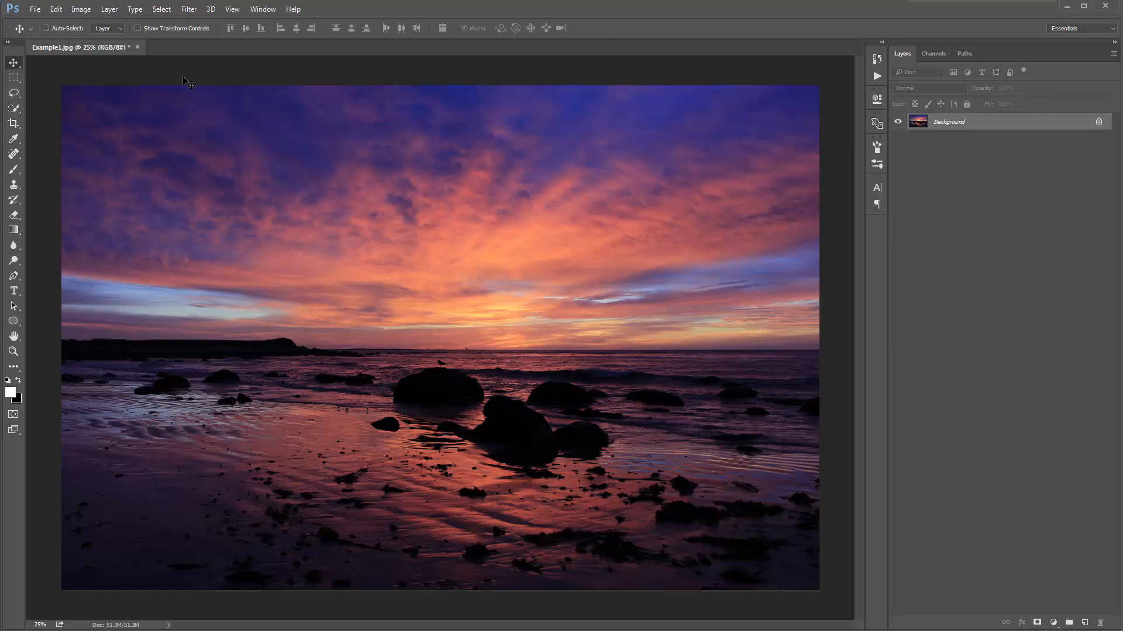
# Create a new layer named brush above the Background layer
pyautogui.click(110, 10)
pyautogui.moveTo(119, 28)
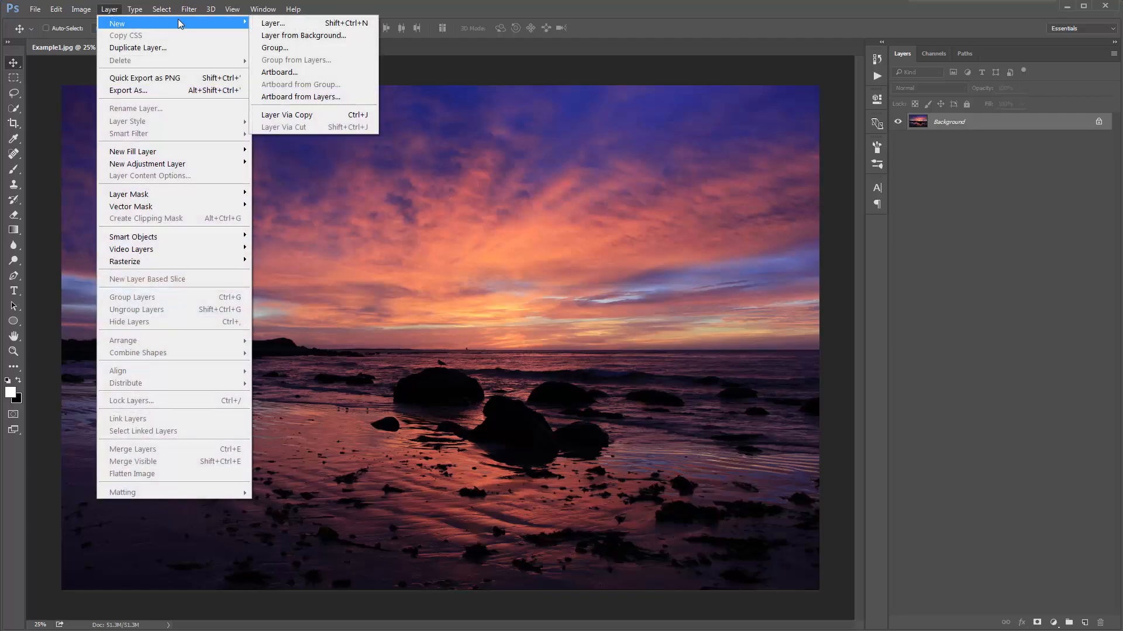
pyautogui.click(275, 22)
pyautogui.moveTo(511, 204); pyautogui.dragTo(420, 189)
pyautogui.write('brush')
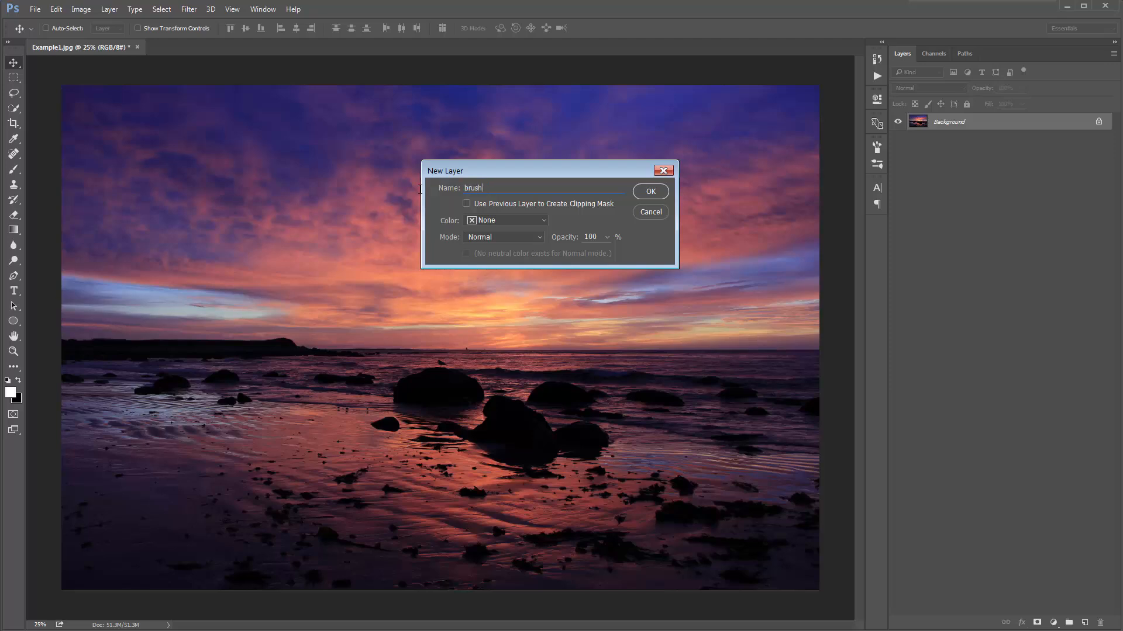
pyautogui.doubleClick(514, 188)
pyautogui.moveTo(491, 190); pyautogui.dragTo(429, 193)
pyautogui.click(651, 191)
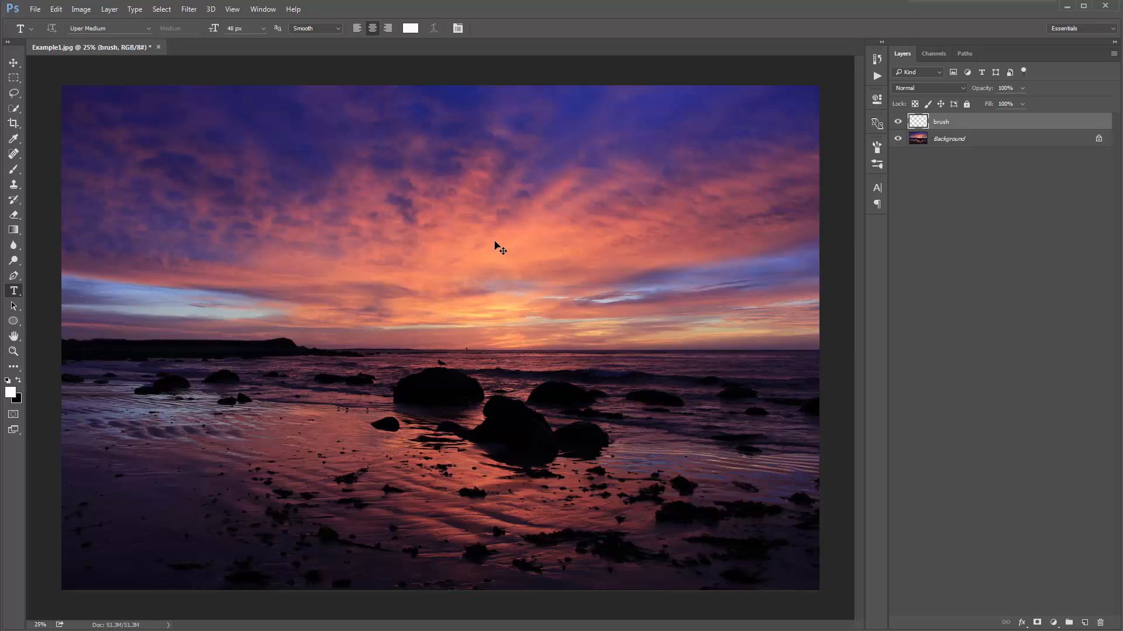
# Add the white text DESTINY on the brush layer, scaled up to about 2679% and placed over the horizon above the rocks
pyautogui.click(334, 269)
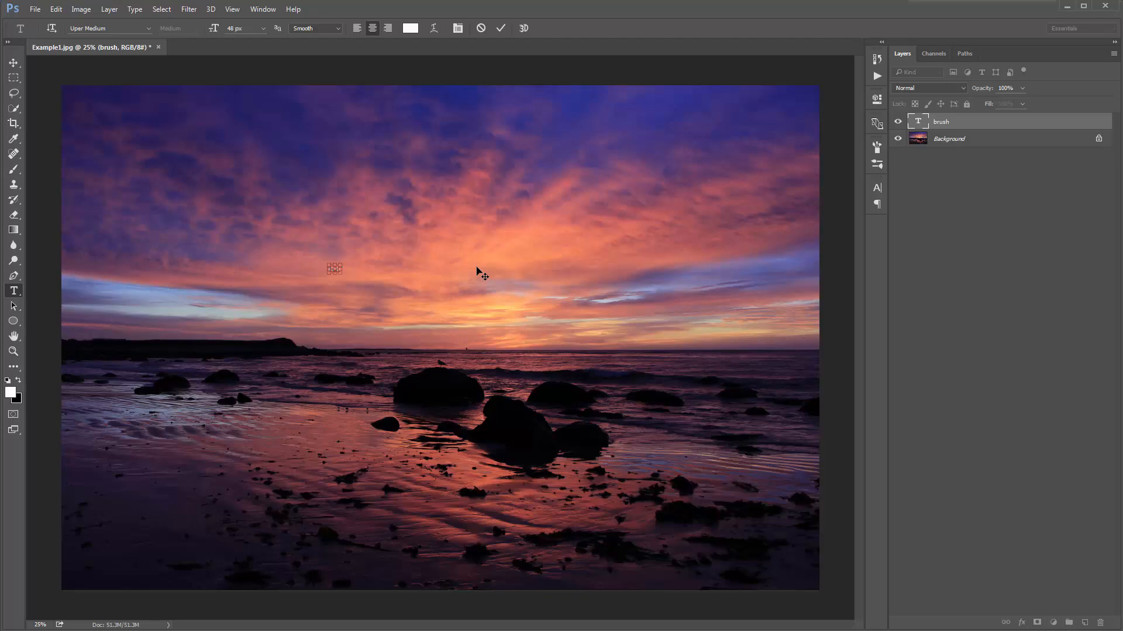
pyautogui.hotkey('ctrl', 't')
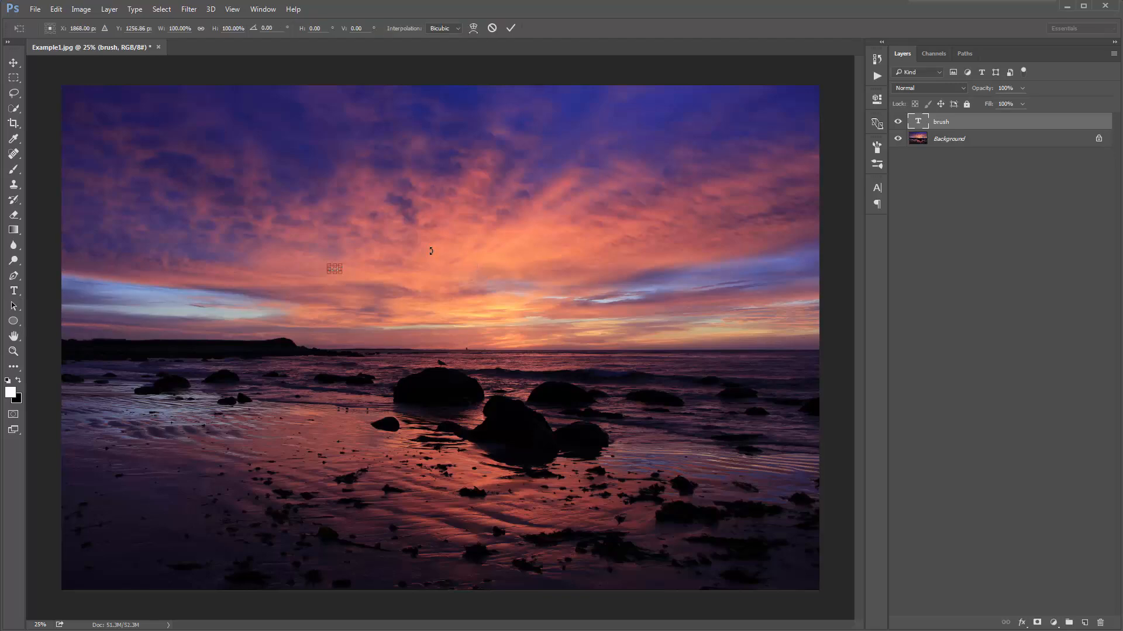
pyautogui.moveTo(343, 261); pyautogui.dragTo(707, 142)
pyautogui.press('v')
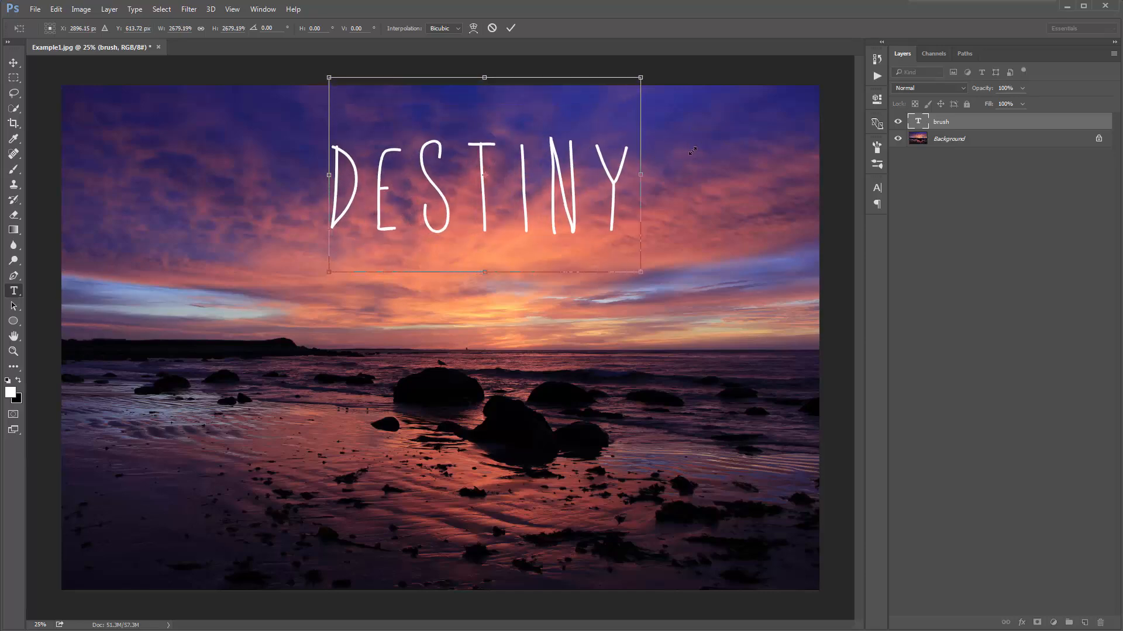
pyautogui.press('Return')
pyautogui.moveTo(559, 218); pyautogui.dragTo(541, 313)
pyautogui.moveTo(597, 275); pyautogui.dragTo(595, 270)
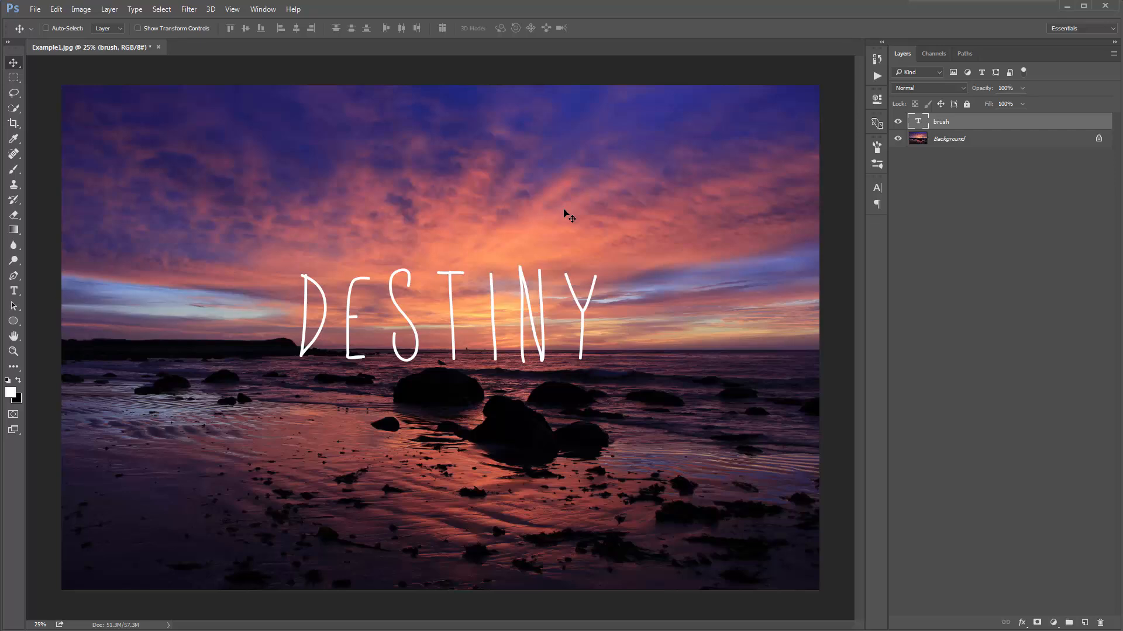
# Set the Brush tool's opacity to 100%
pyautogui.press('b')
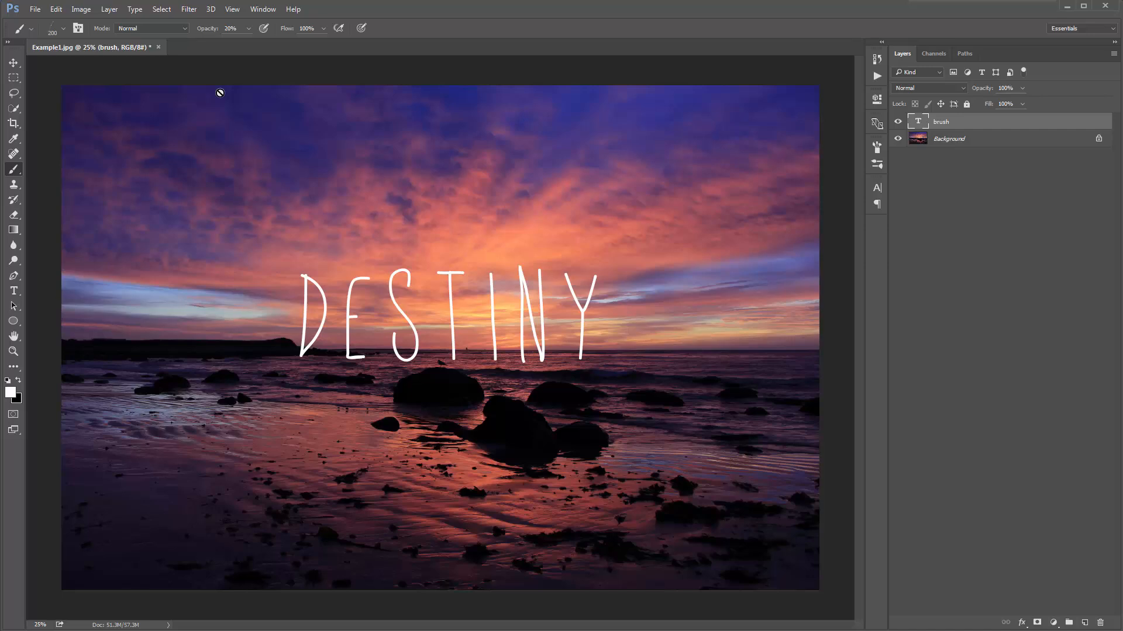
pyautogui.click(250, 28)
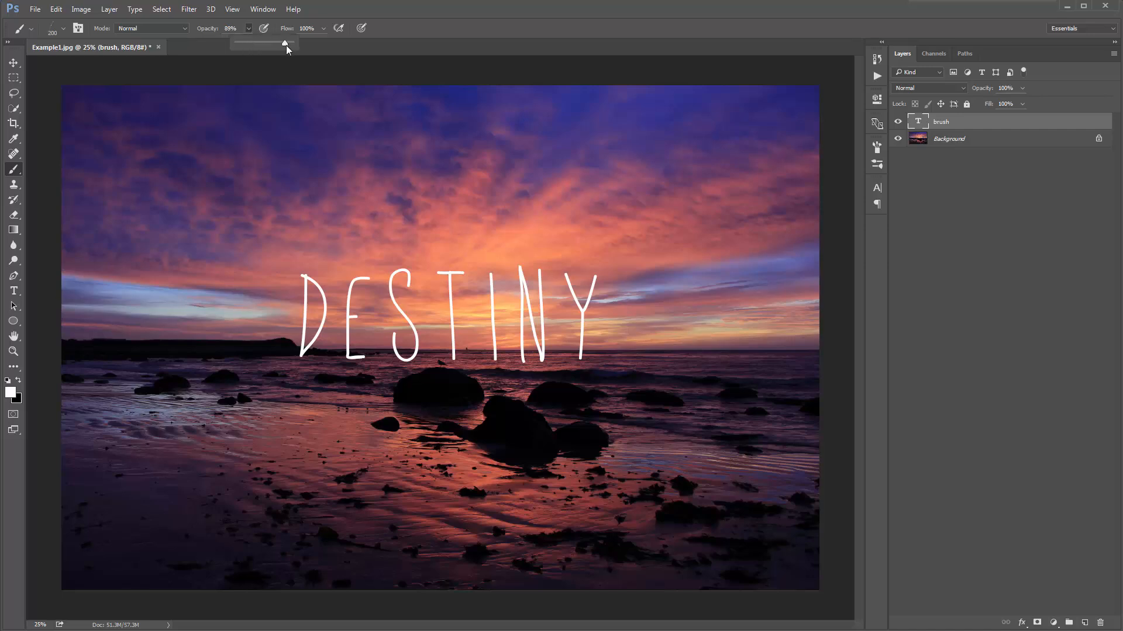
pyautogui.moveTo(286, 44); pyautogui.dragTo(293, 47)
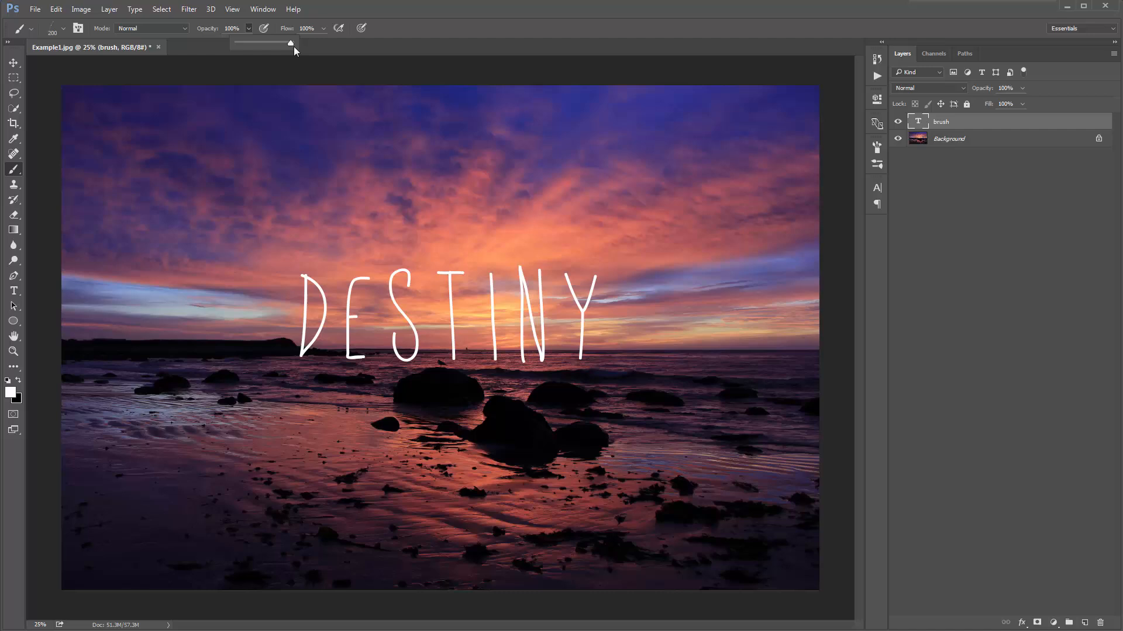
pyautogui.click(292, 79)
pyautogui.press('v')
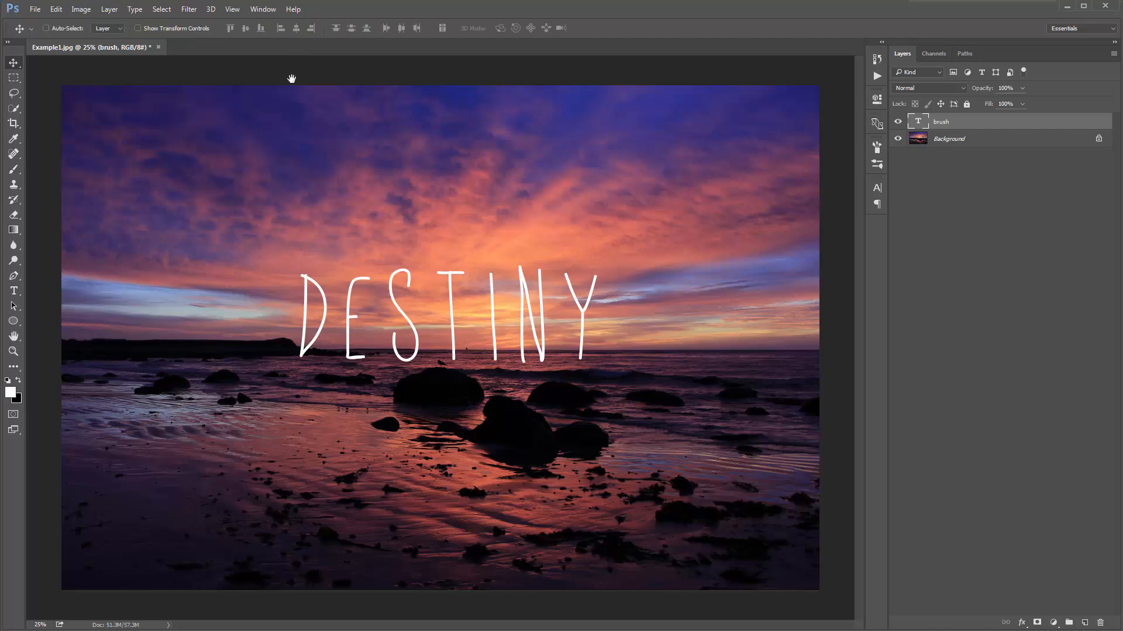
pyautogui.press('b')
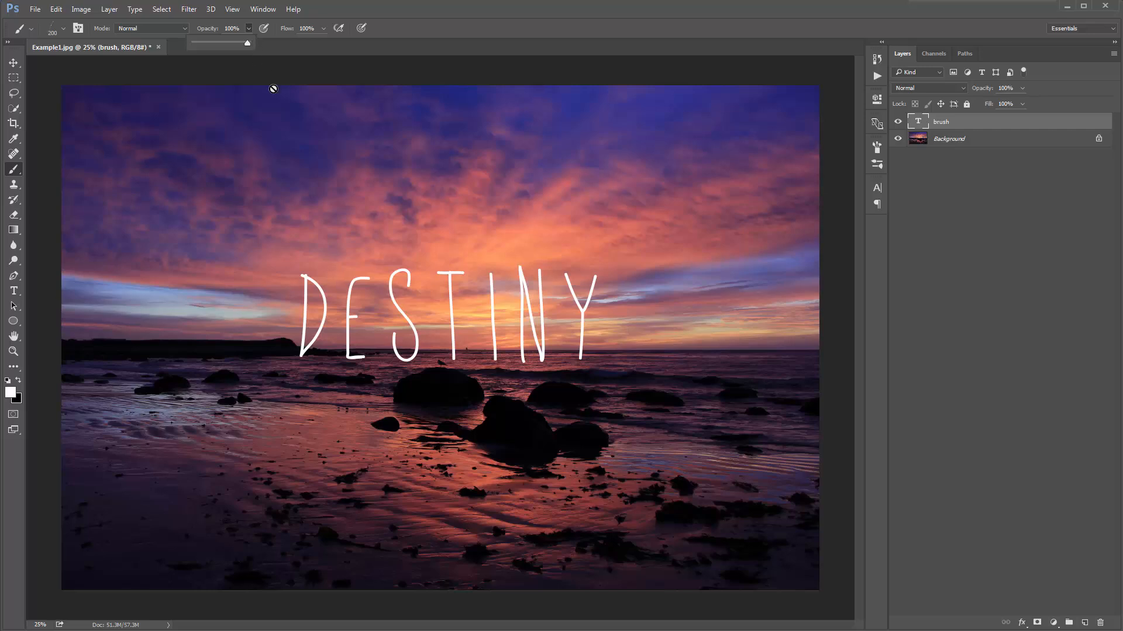
pyautogui.press('v')
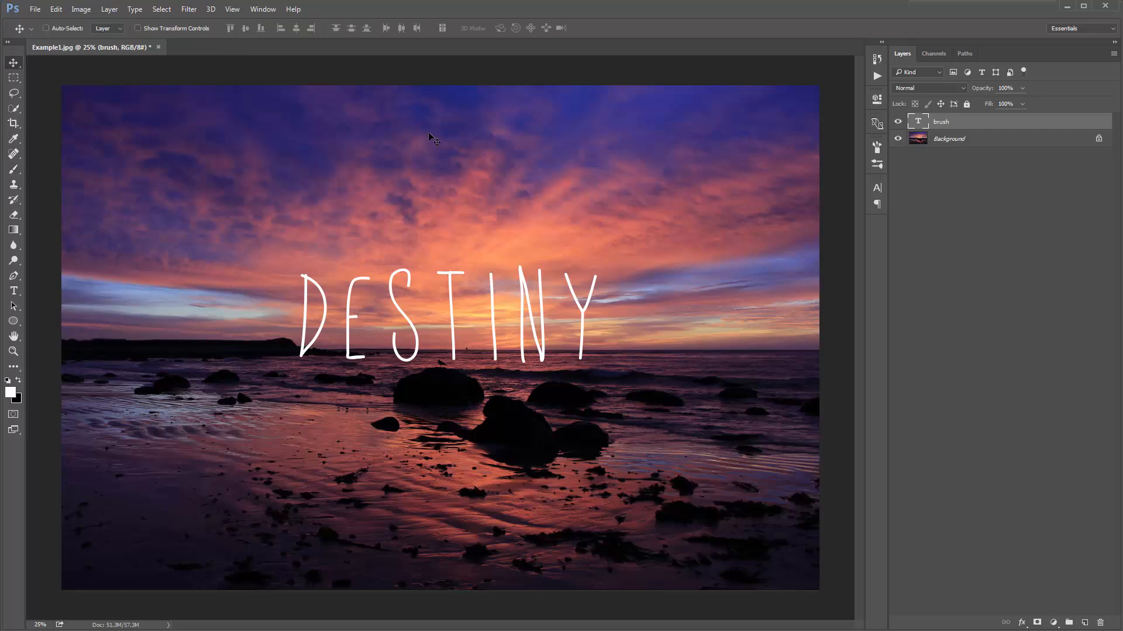
# Review the actions in the Sparkler set, covering the Large, Medium and Small variants and Update Lighting
pyautogui.click(877, 76)
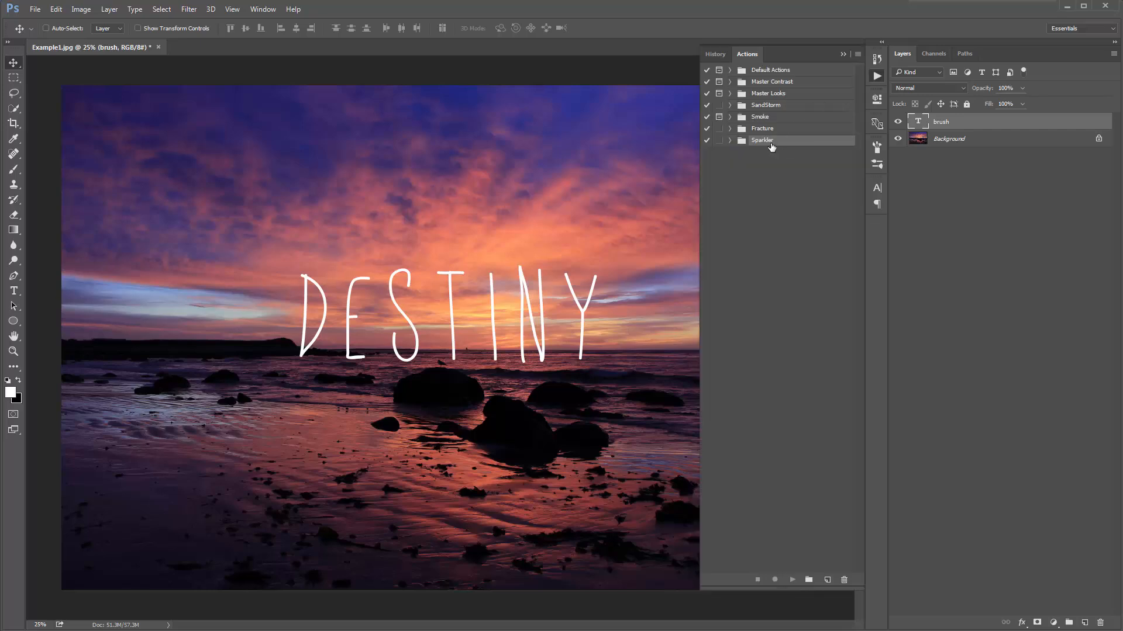
pyautogui.click(731, 141)
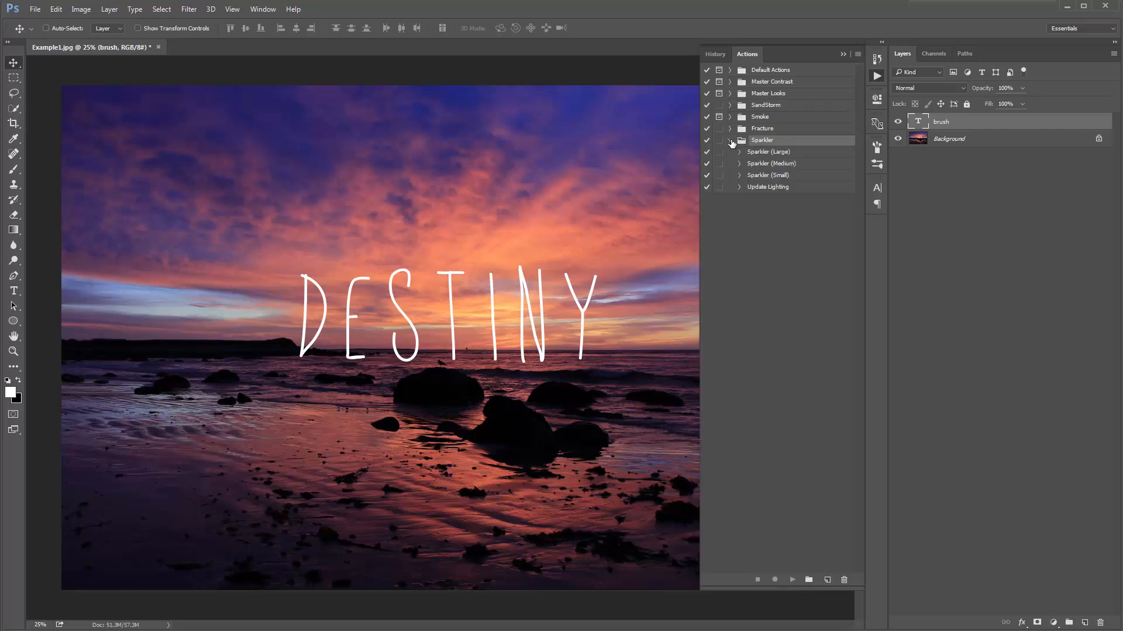
pyautogui.click(766, 154)
pyautogui.keyDown('shift'); pyautogui.click(786, 188); pyautogui.keyUp('shift')
pyautogui.click(758, 192)
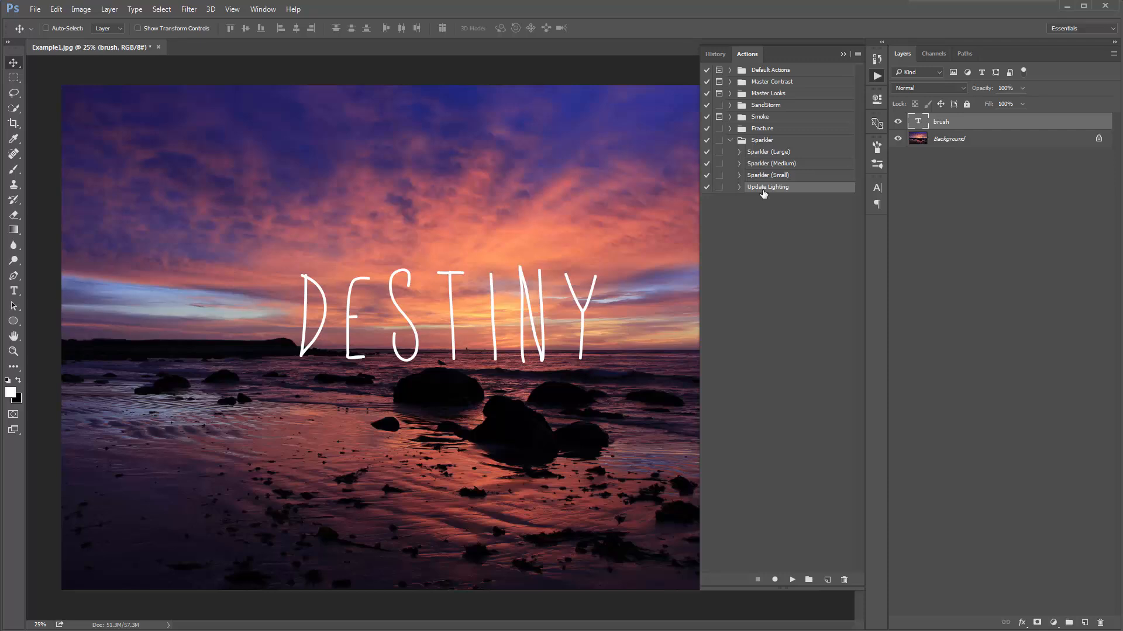
pyautogui.click(775, 157)
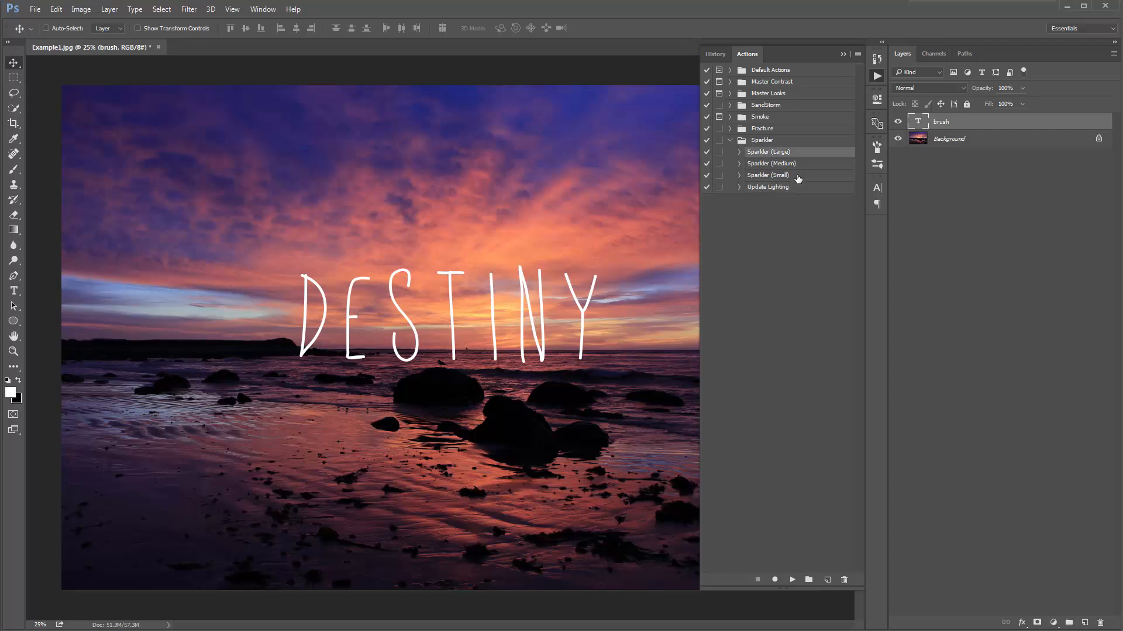
pyautogui.keyDown('shift'); pyautogui.click(798, 177); pyautogui.keyUp('shift')
pyautogui.click(802, 179)
pyautogui.click(799, 167)
pyautogui.click(796, 155)
pyautogui.click(795, 167)
pyautogui.click(794, 177)
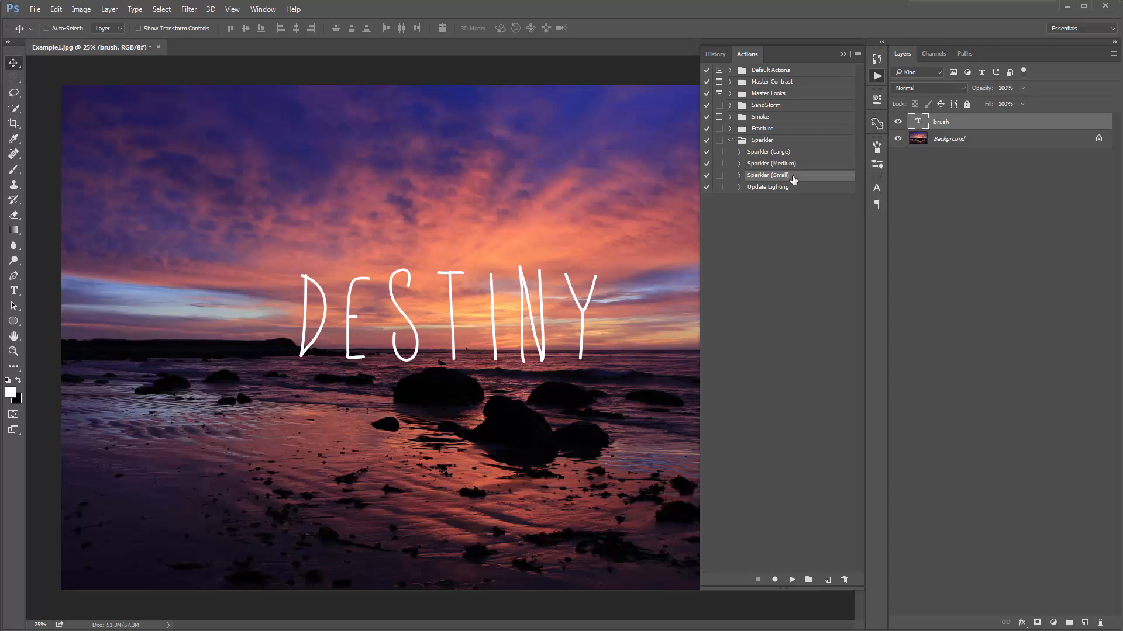
pyautogui.click(796, 153)
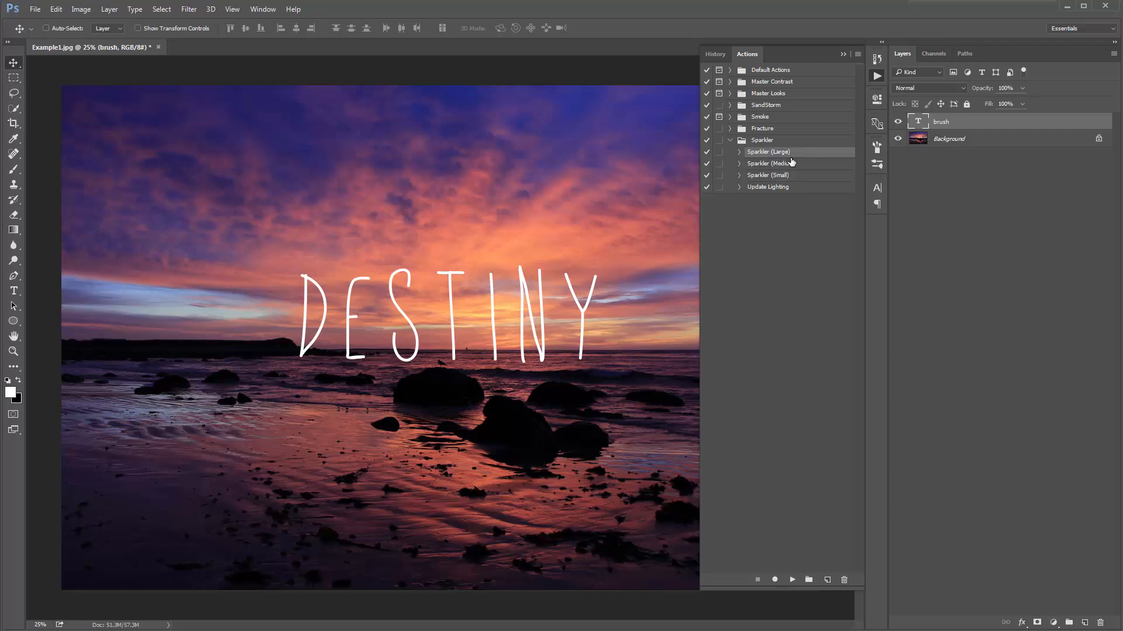
pyautogui.click(793, 165)
pyautogui.click(800, 177)
# Run the Sparkler (Medium) action on the DESTINY text
pyautogui.click(800, 167)
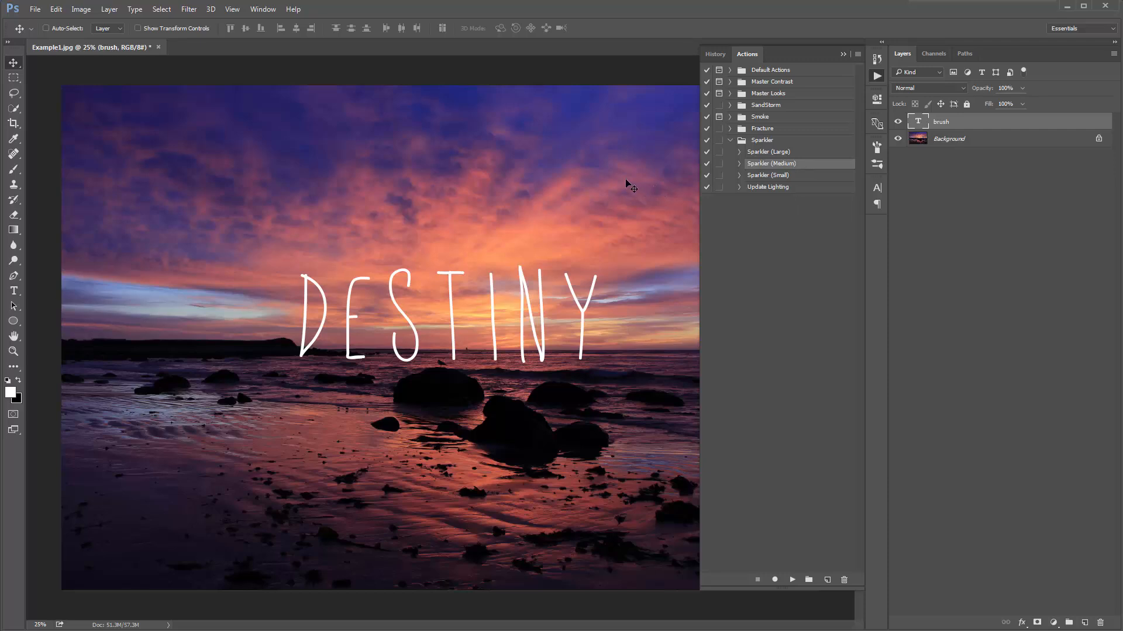
pyautogui.click(792, 580)
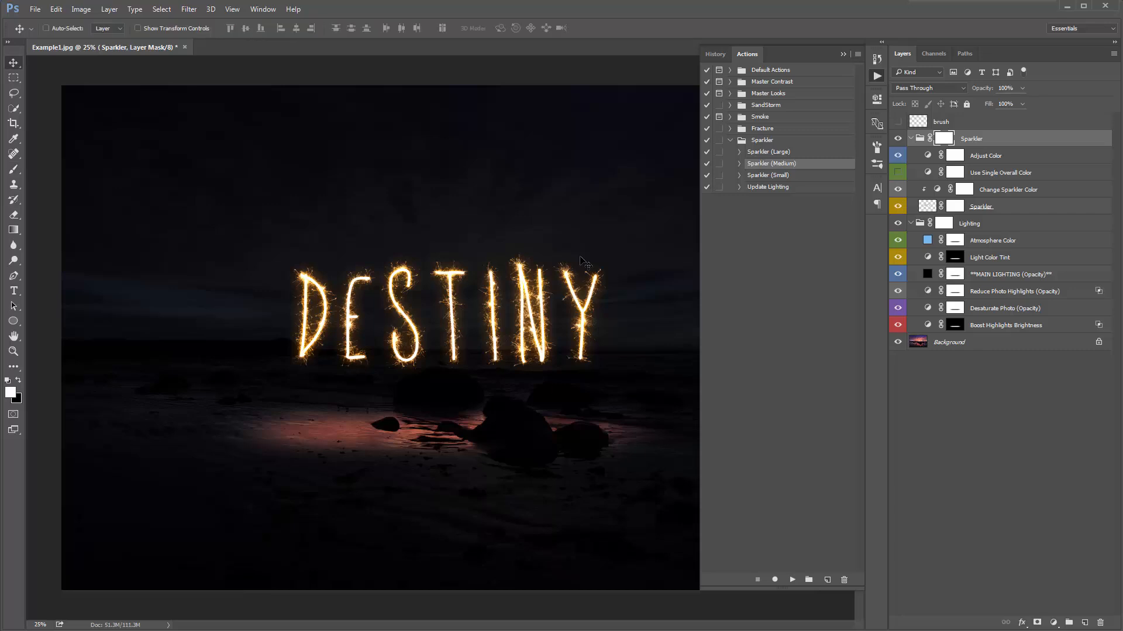
pyautogui.click(734, 142)
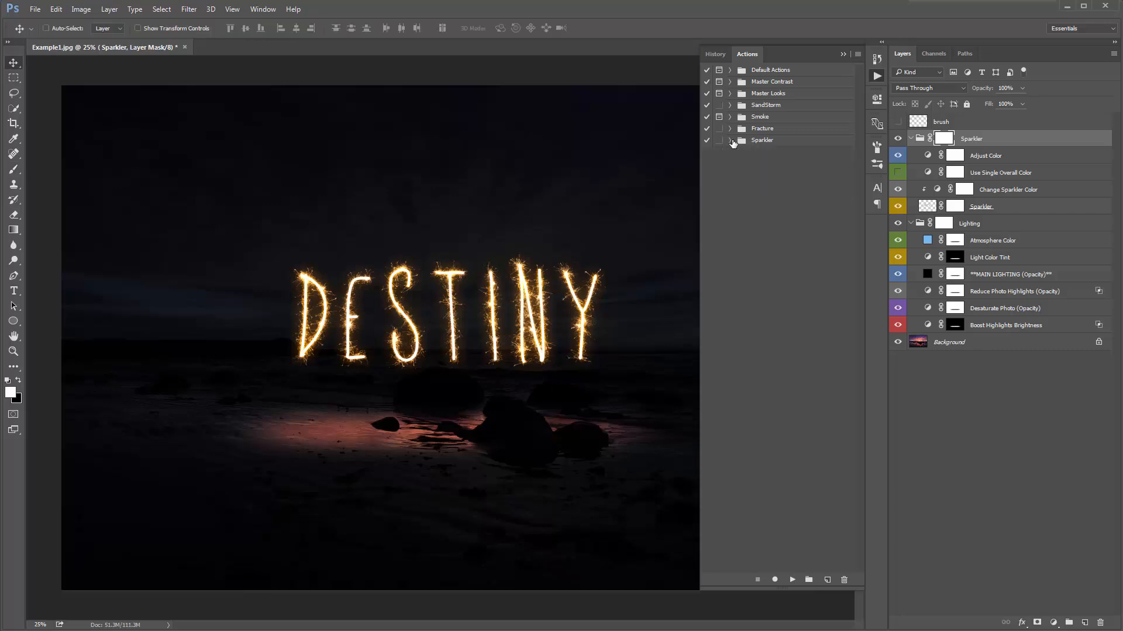
pyautogui.click(843, 54)
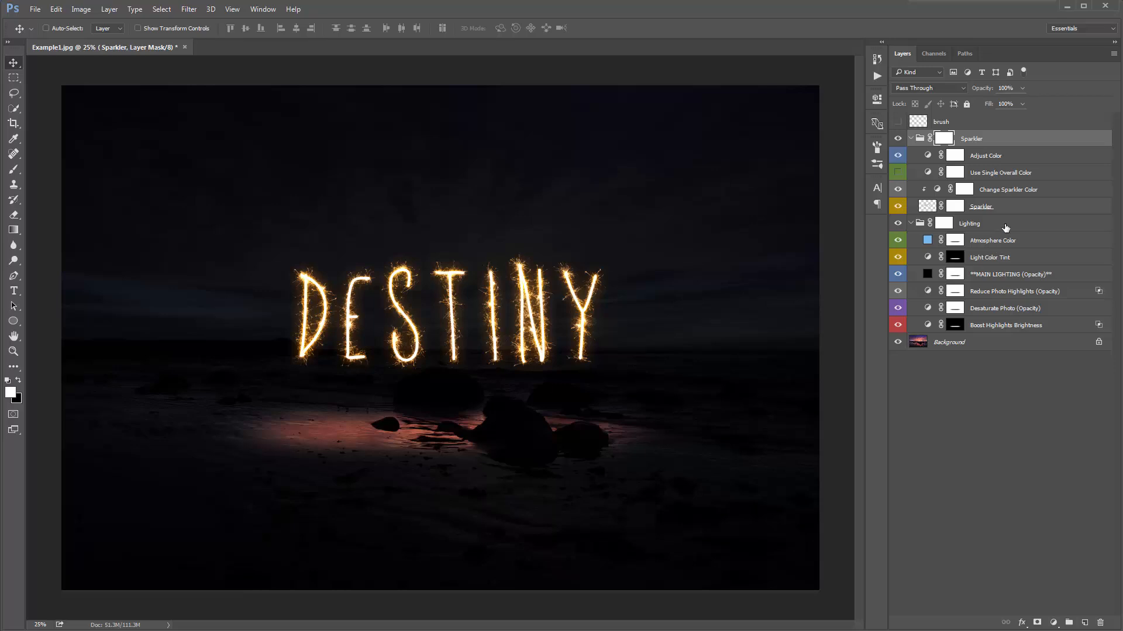
# Collapse the layer groups, hide the Sparkler and Lighting groups and show the brush layer
pyautogui.press('ctrl')
pyautogui.keyDown('ctrl'); pyautogui.click(912, 142); pyautogui.keyUp('ctrl')
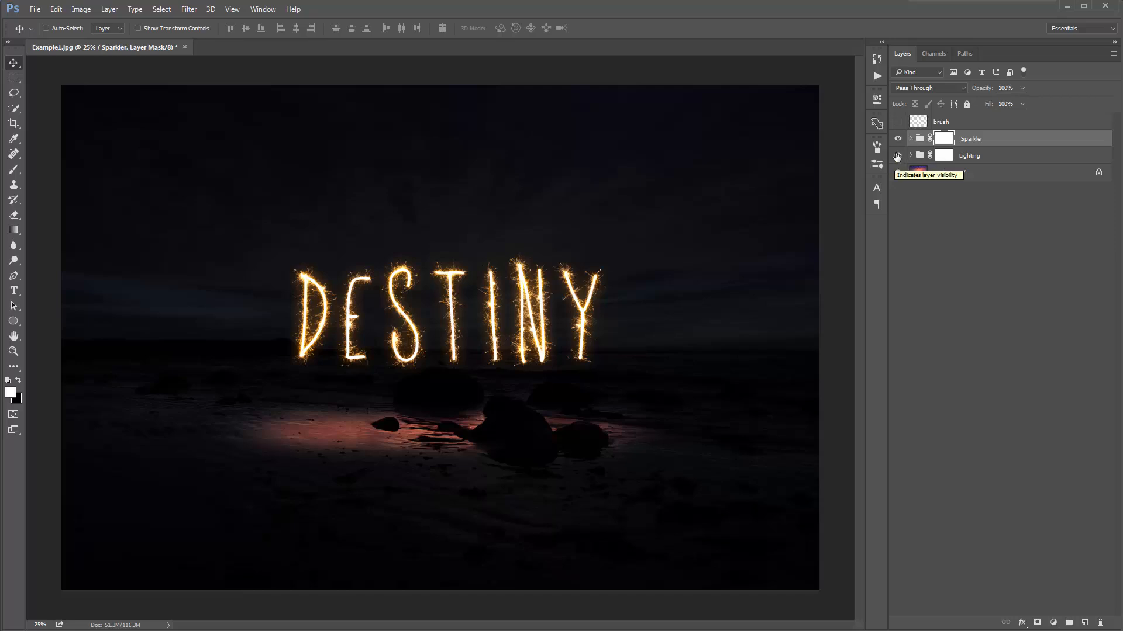
pyautogui.click(898, 155)
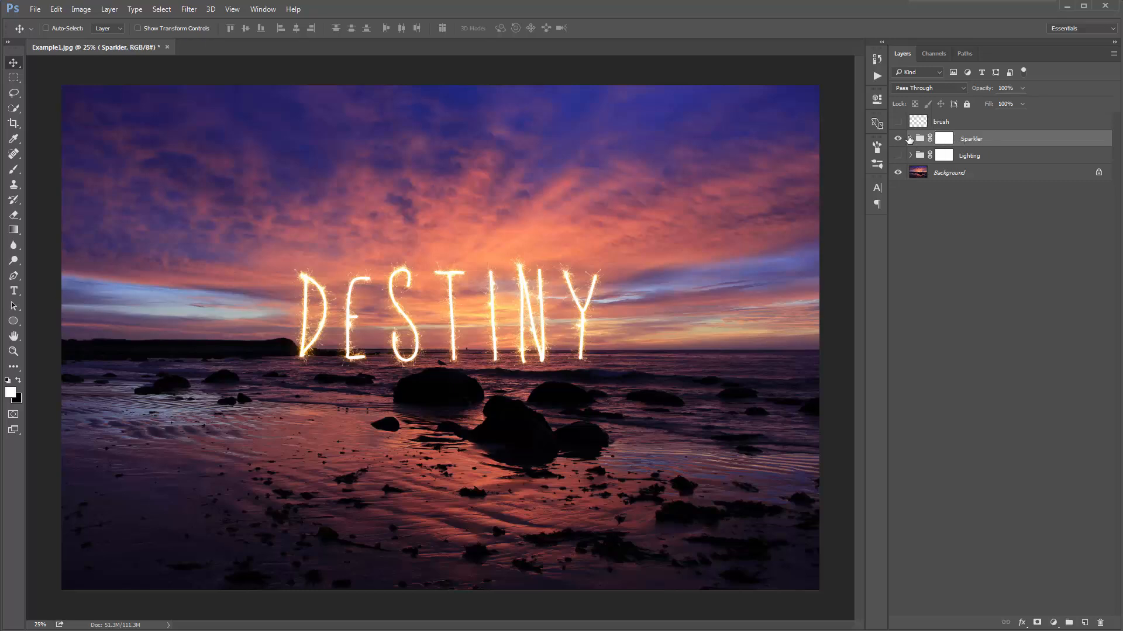
pyautogui.click(909, 139)
pyautogui.click(910, 139)
pyautogui.click(898, 140)
pyautogui.click(898, 123)
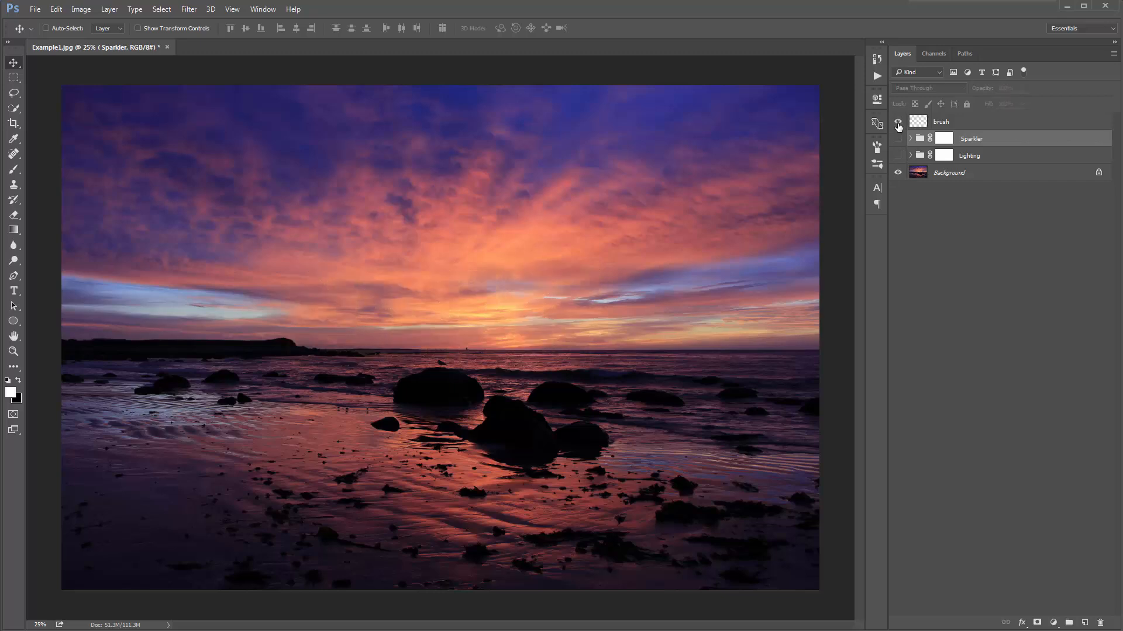
# Delete the Sparkler and Lighting layer groups and make the brush layer active
pyautogui.keyDown('shift'); pyautogui.click(986, 156); pyautogui.keyUp('shift')
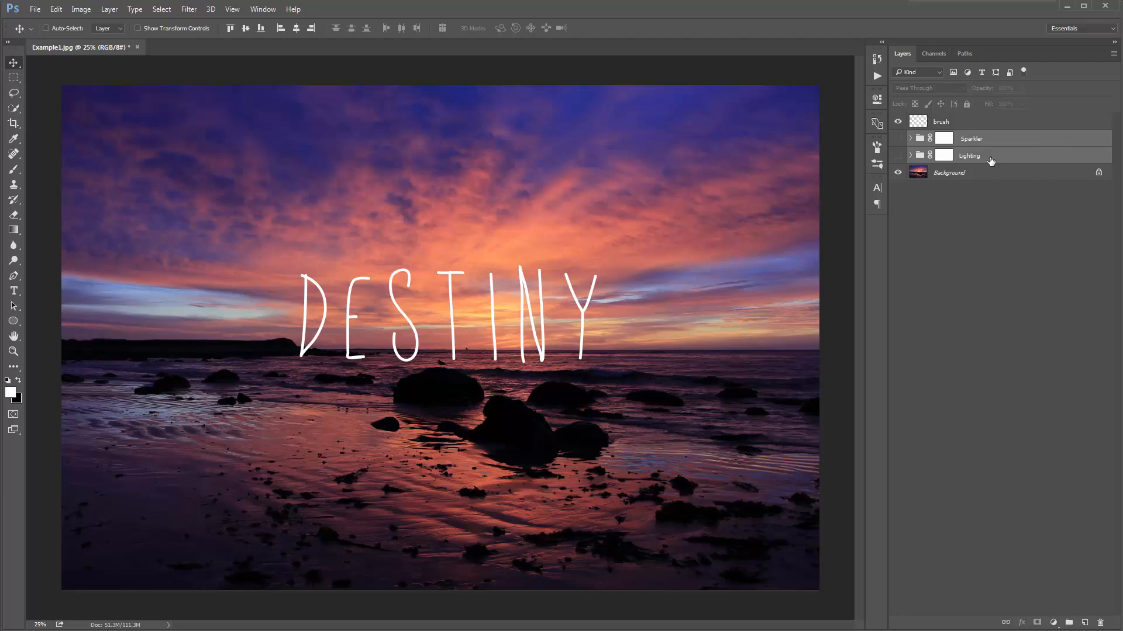
pyautogui.press('Delete')
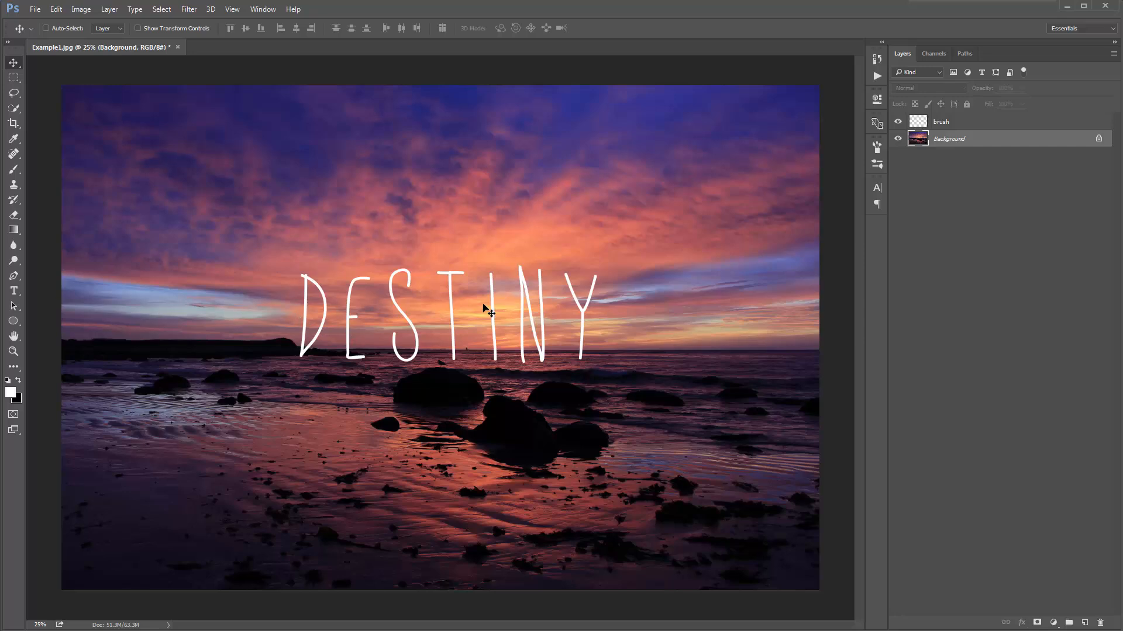
pyautogui.click(965, 129)
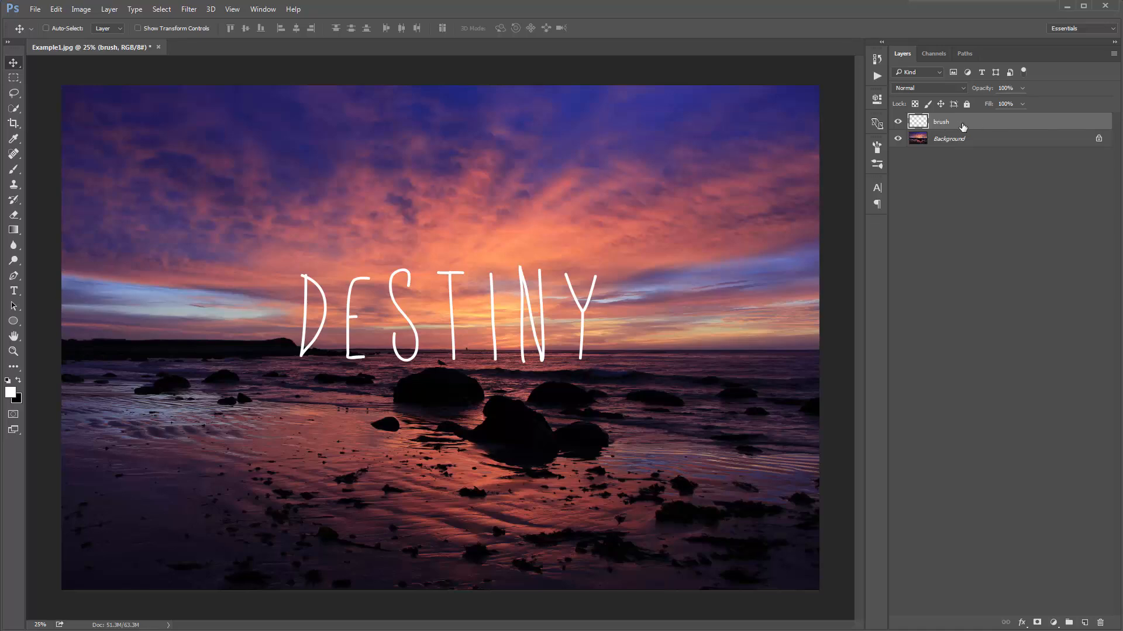
# Mask the brush layer with a selection of its DESTINY lettering contracted by 2 pixels
pyautogui.keyDown('ctrl'); pyautogui.click(918, 122); pyautogui.keyUp('ctrl')
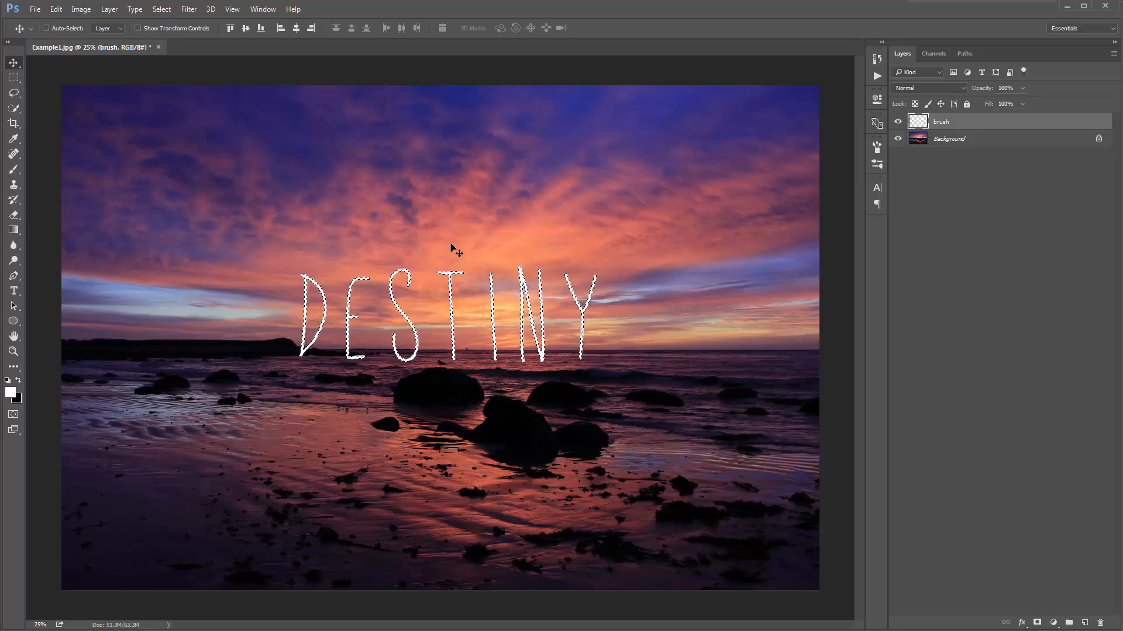
pyautogui.click(161, 9)
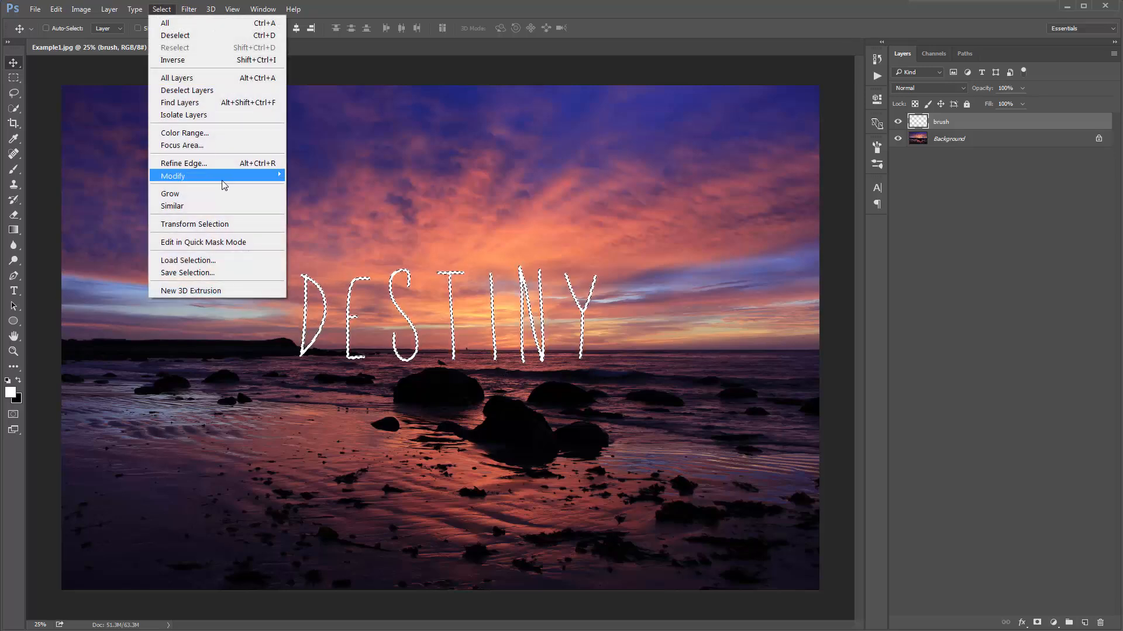
pyautogui.moveTo(223, 181)
pyautogui.click(338, 209)
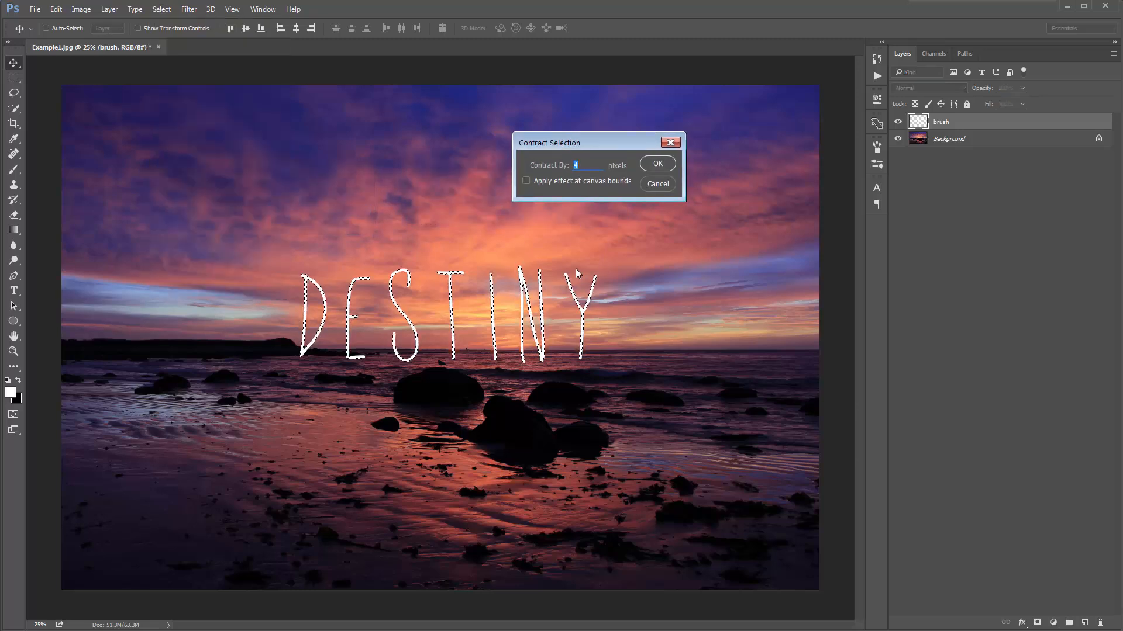
pyautogui.write('2')
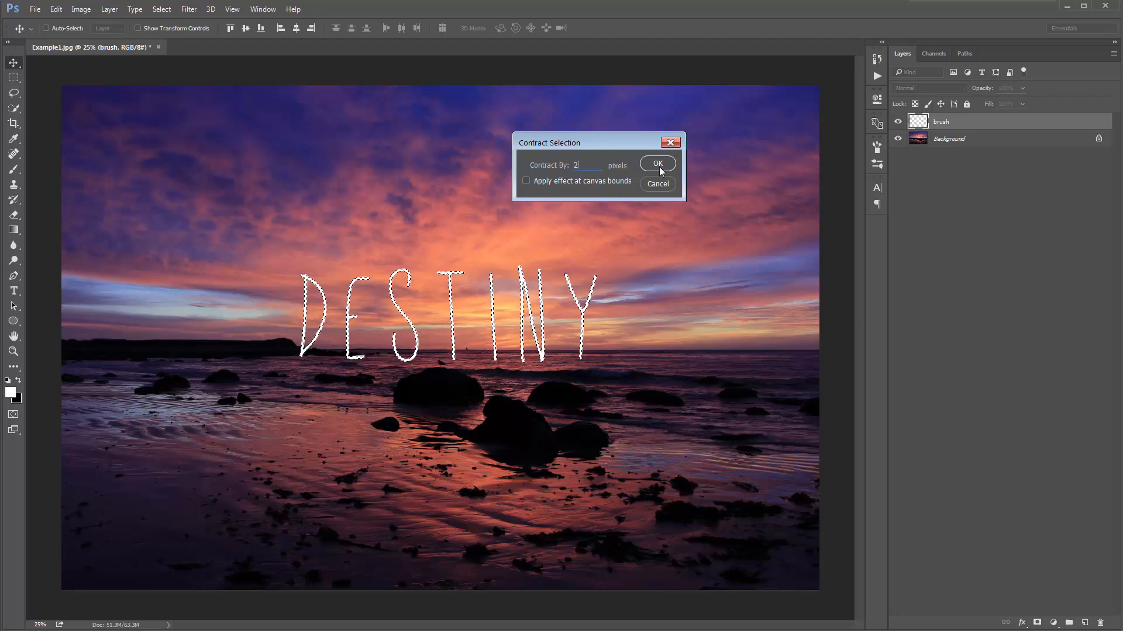
pyautogui.click(658, 165)
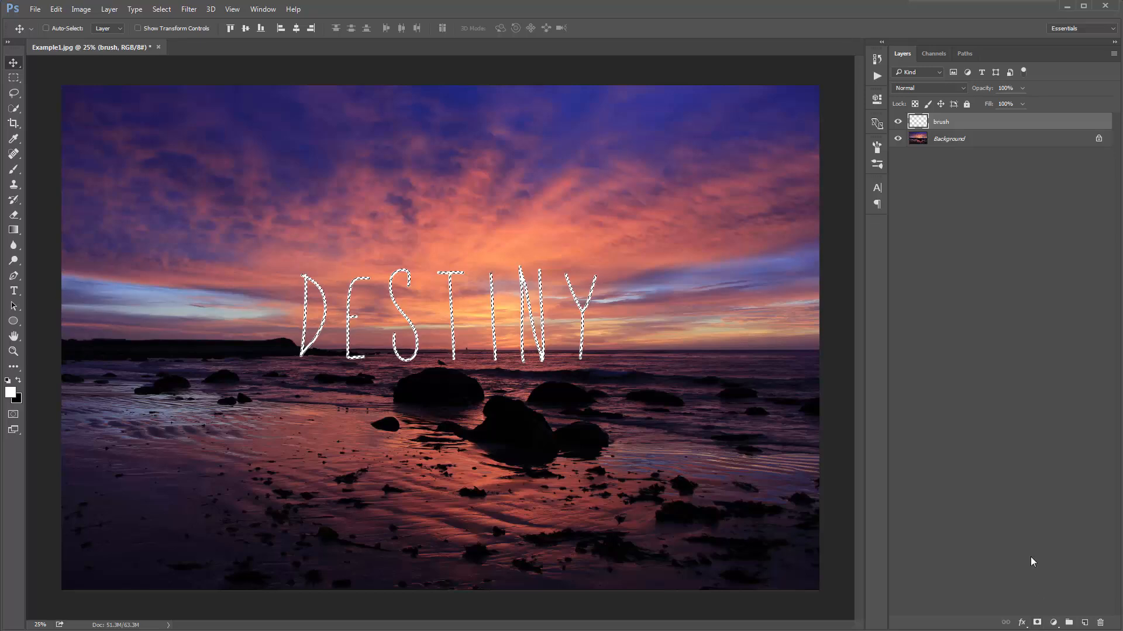
pyautogui.click(1037, 623)
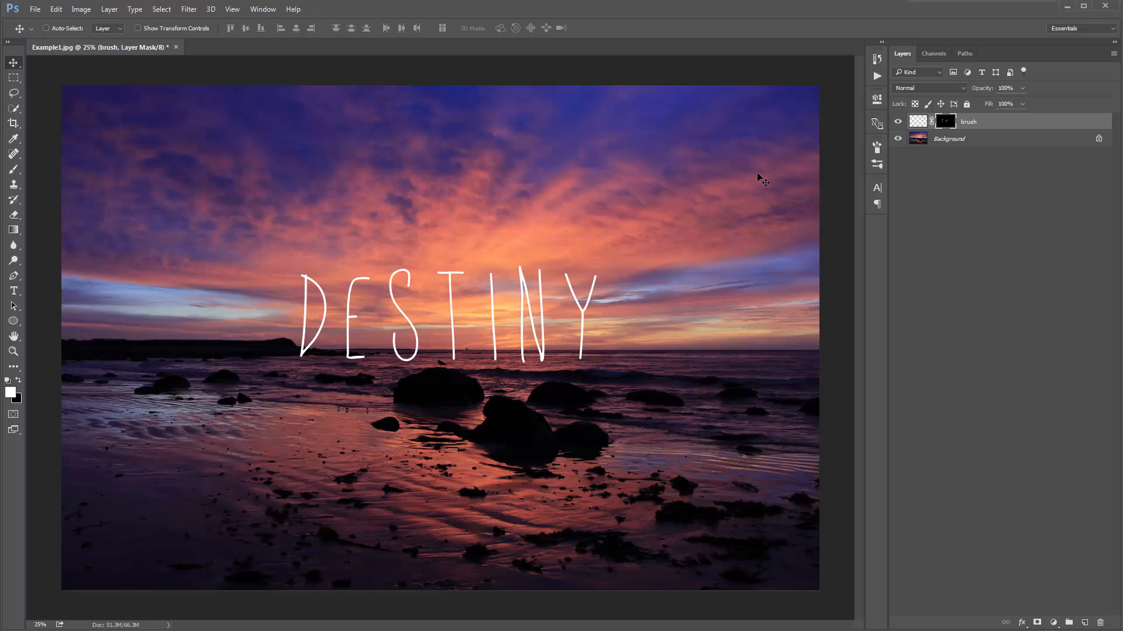
# Delete the brush layer's mask and create a new one from a more strongly contracted selection of the lettering
pyautogui.rightClick(948, 121)
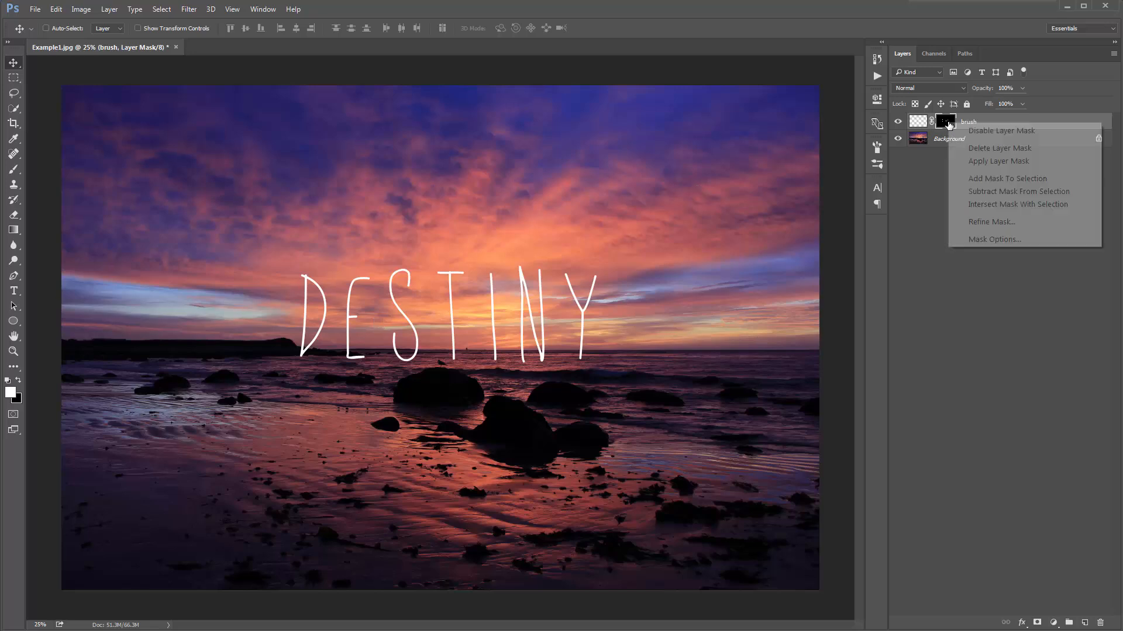
pyautogui.click(996, 150)
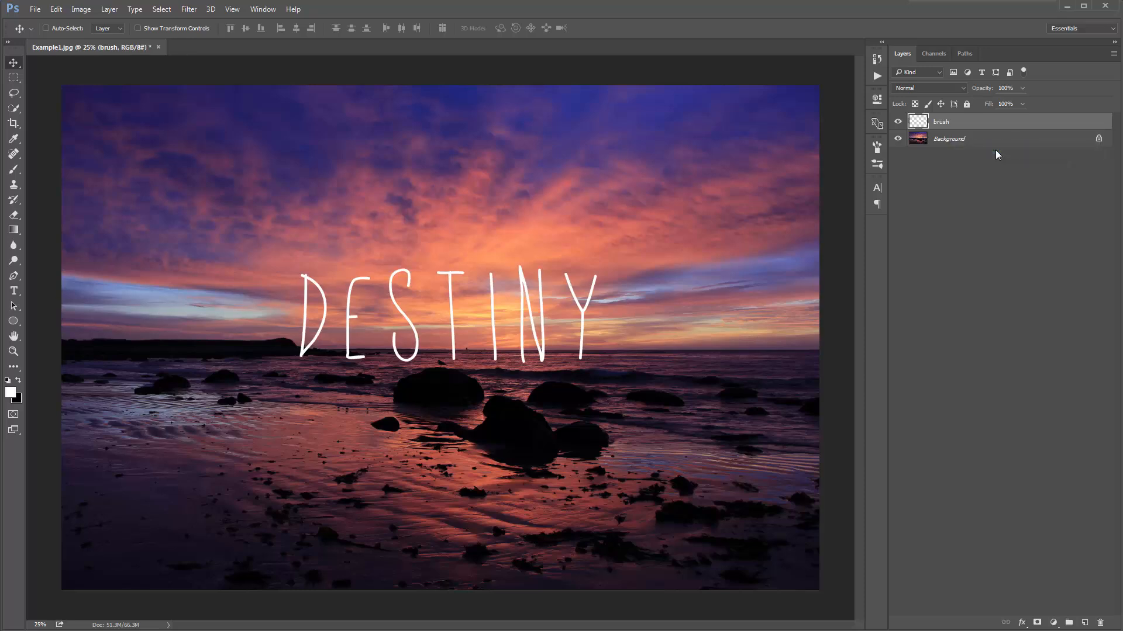
pyautogui.keyDown('ctrl'); pyautogui.click(917, 122); pyautogui.keyUp('ctrl')
pyautogui.click(161, 9)
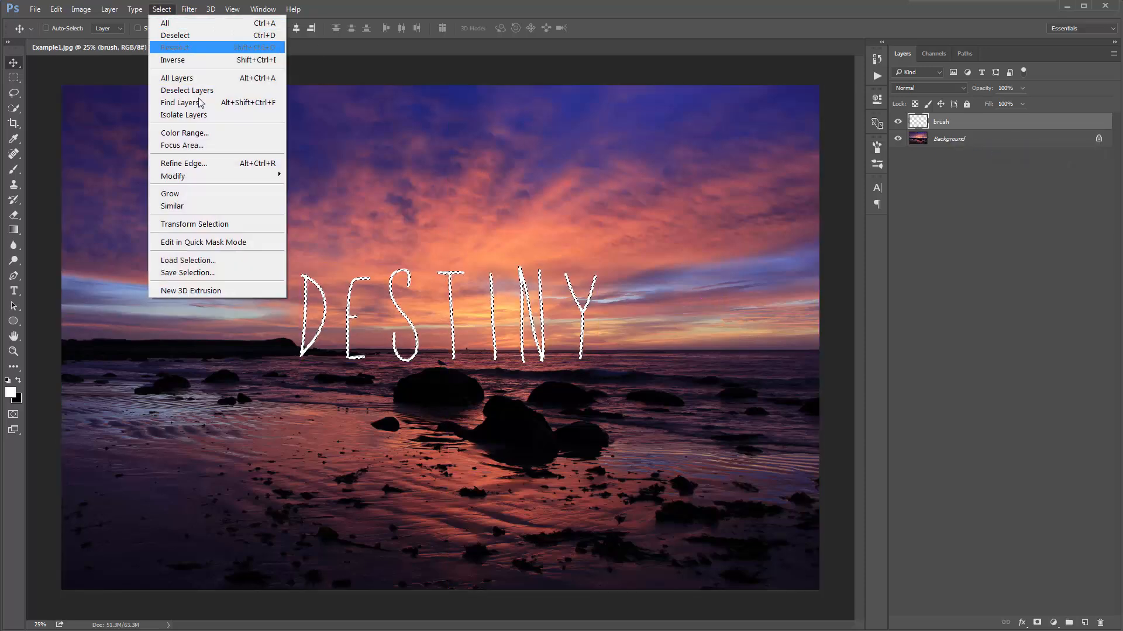
pyautogui.moveTo(198, 179)
pyautogui.click(360, 213)
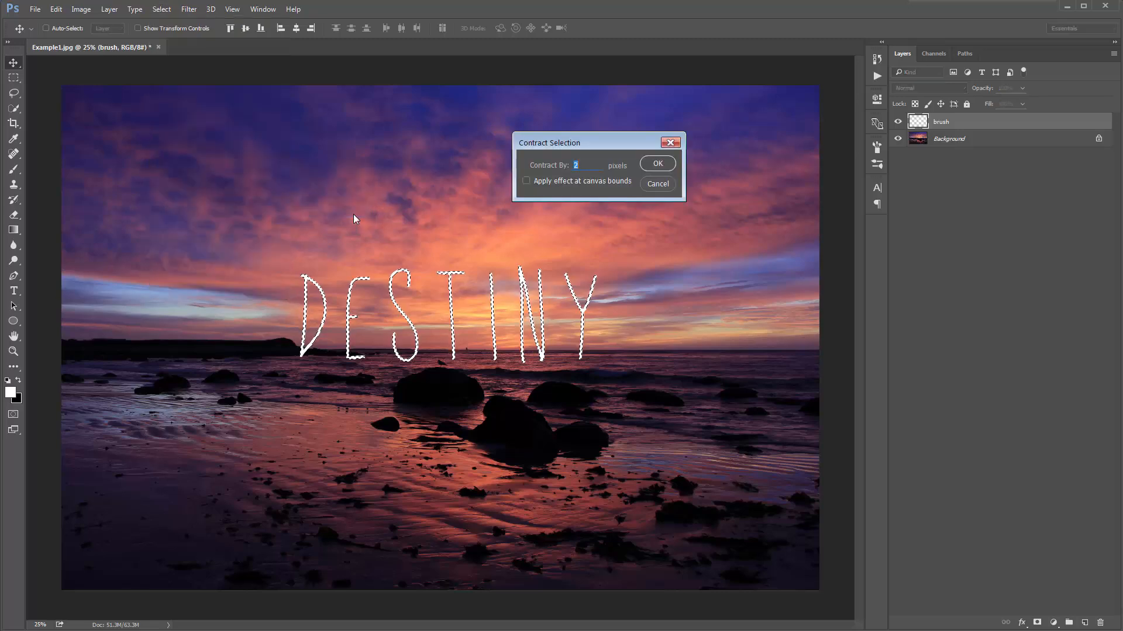
pyautogui.click(654, 163)
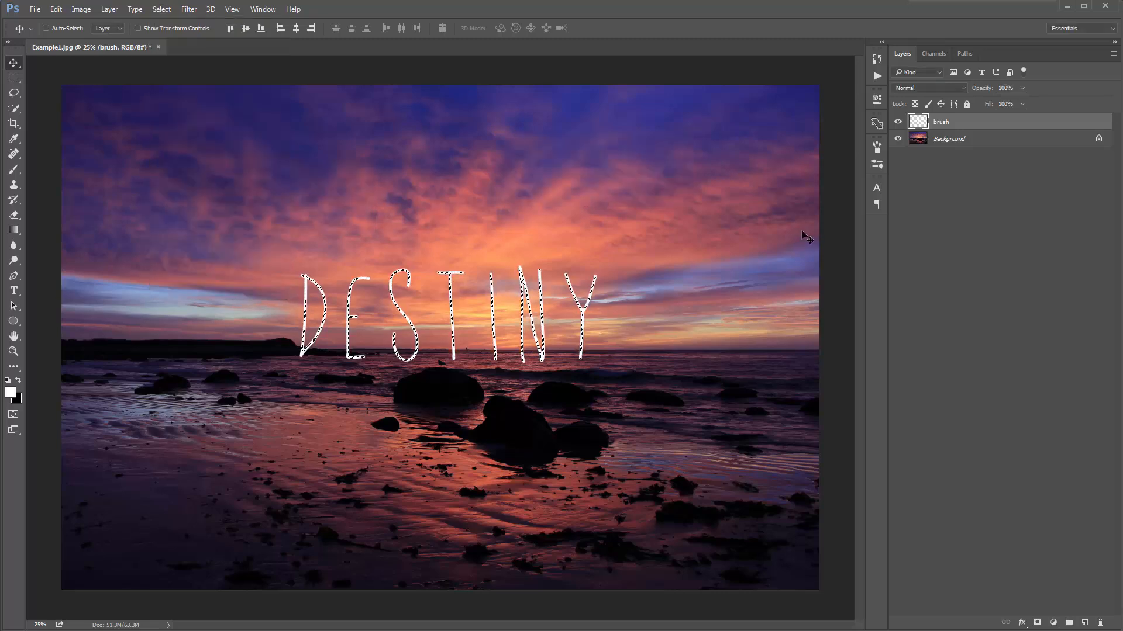
pyautogui.click(1037, 622)
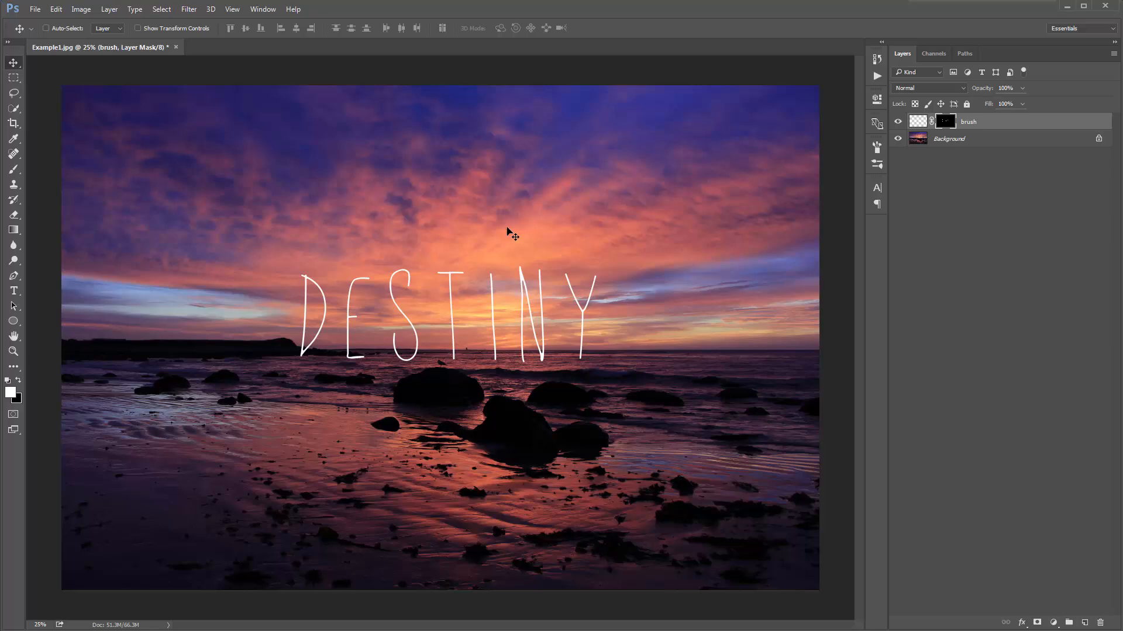
# Revert to the state with the Sparkler and Lighting groups, hide the brush layer and show only the Sparkler group's effect
pyautogui.hotkey('ctrl', '2')
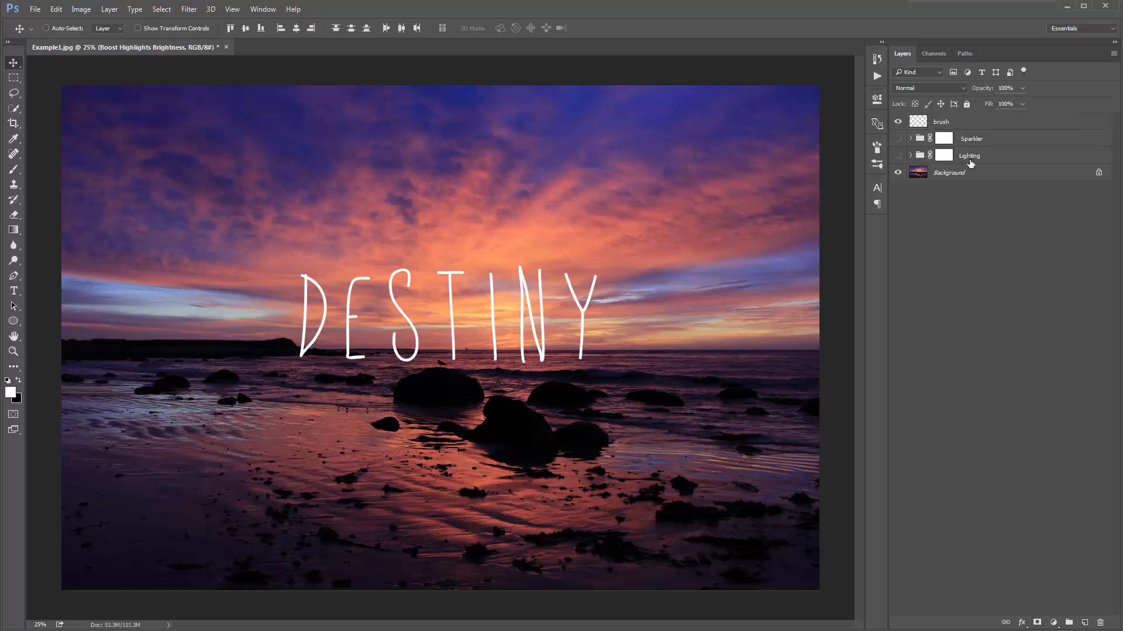
pyautogui.click(898, 122)
pyautogui.moveTo(896, 139); pyautogui.dragTo(897, 156)
pyautogui.click(897, 157)
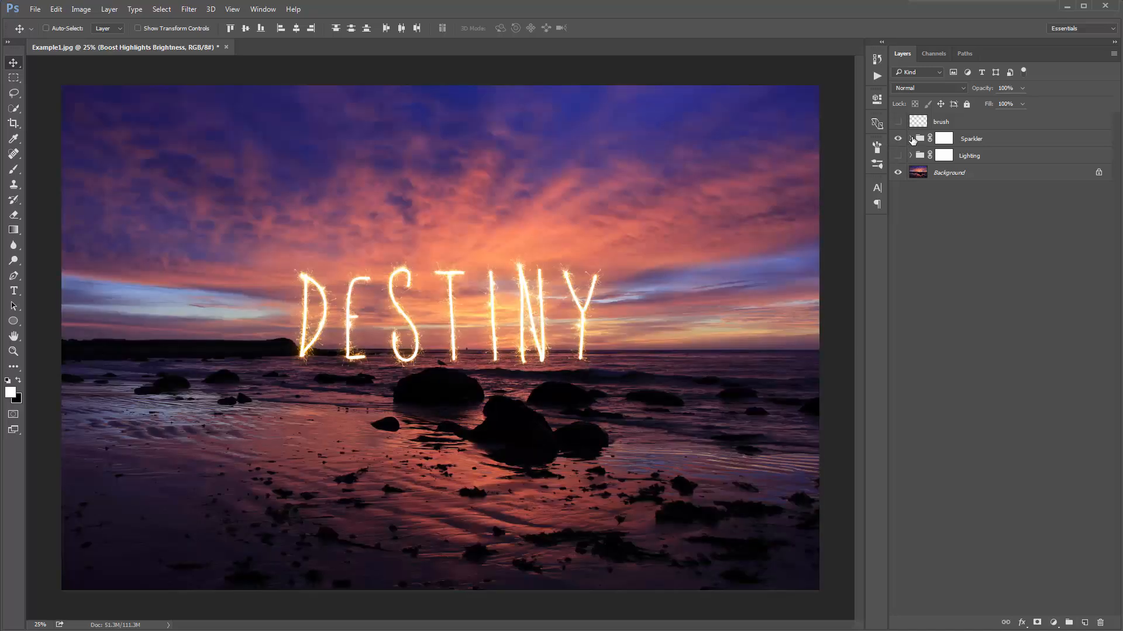
# Expand the Sparkler group and select the Sparkler layer inside it
pyautogui.click(911, 139)
pyautogui.click(971, 140)
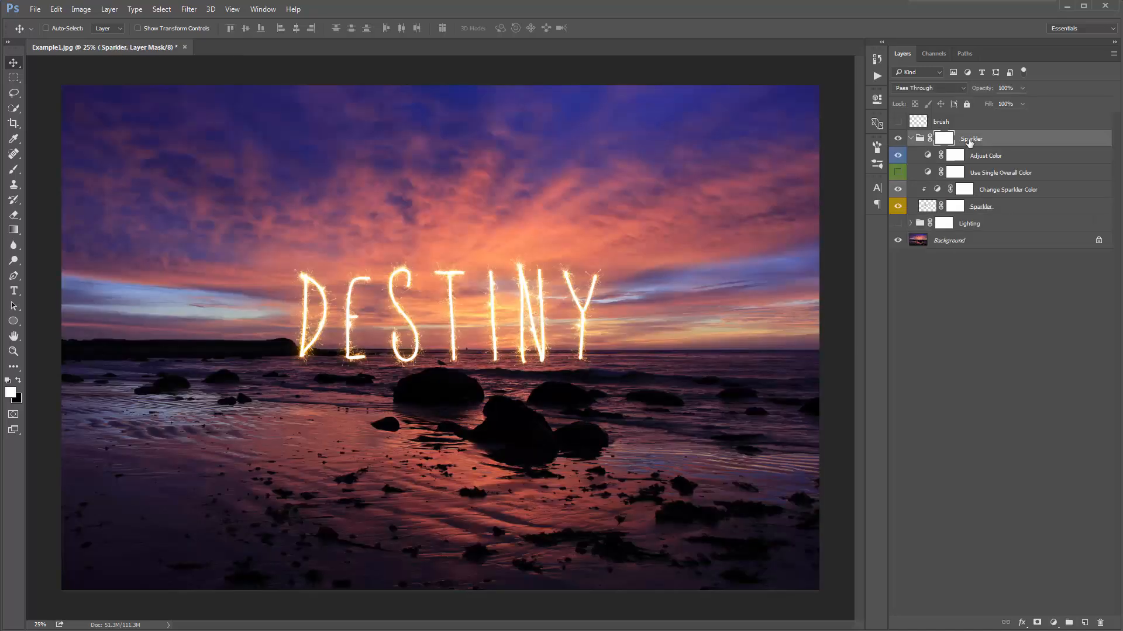
pyautogui.click(1003, 208)
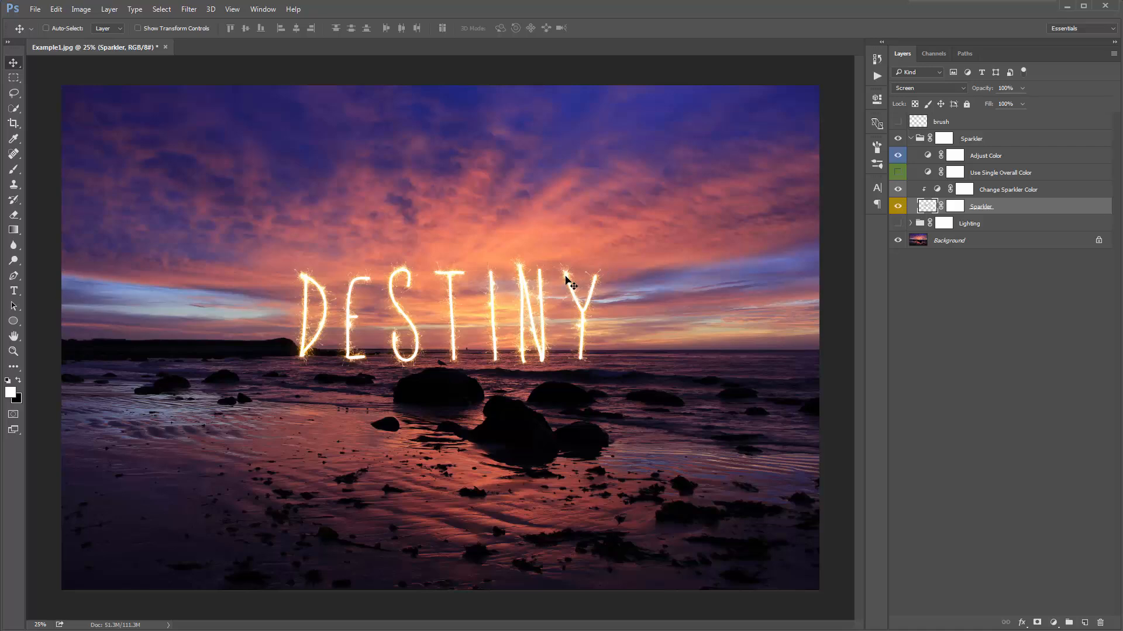
# Try moving and free-transforming the sparkler lettering, and undo the change
pyautogui.moveTo(570, 280); pyautogui.dragTo(491, 262)
pyautogui.hotkey('ctrl', 't')
pyautogui.hotkey('ctrl', 'z')
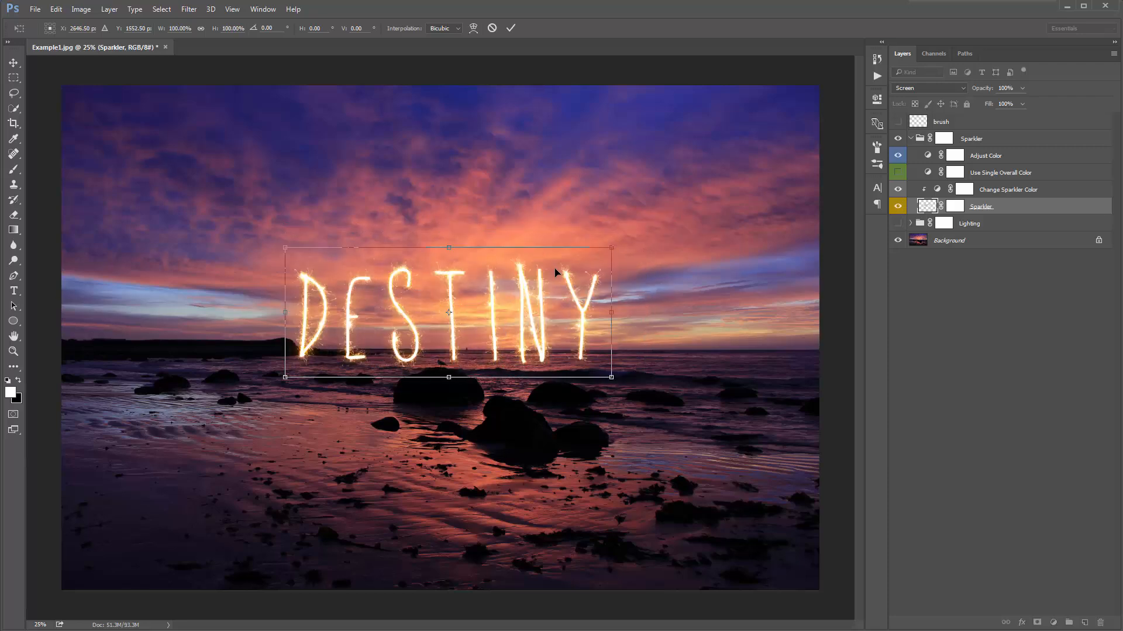
pyautogui.press('Return')
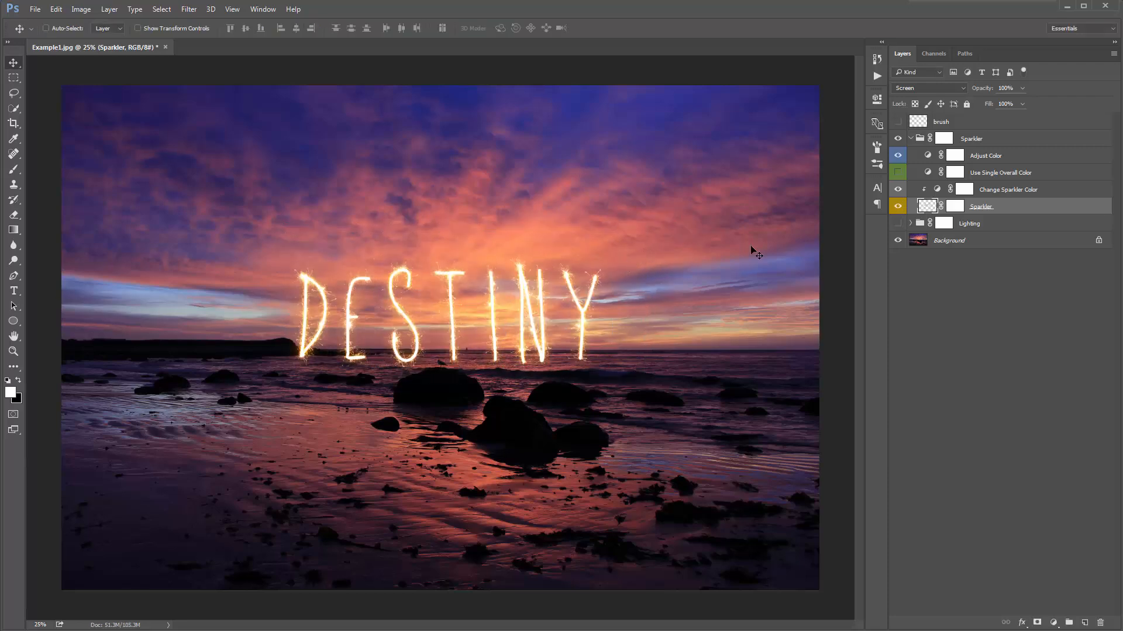
# Try different hue and saturation settings on the Change Sparkler Color adjustment layer
pyautogui.click(986, 188)
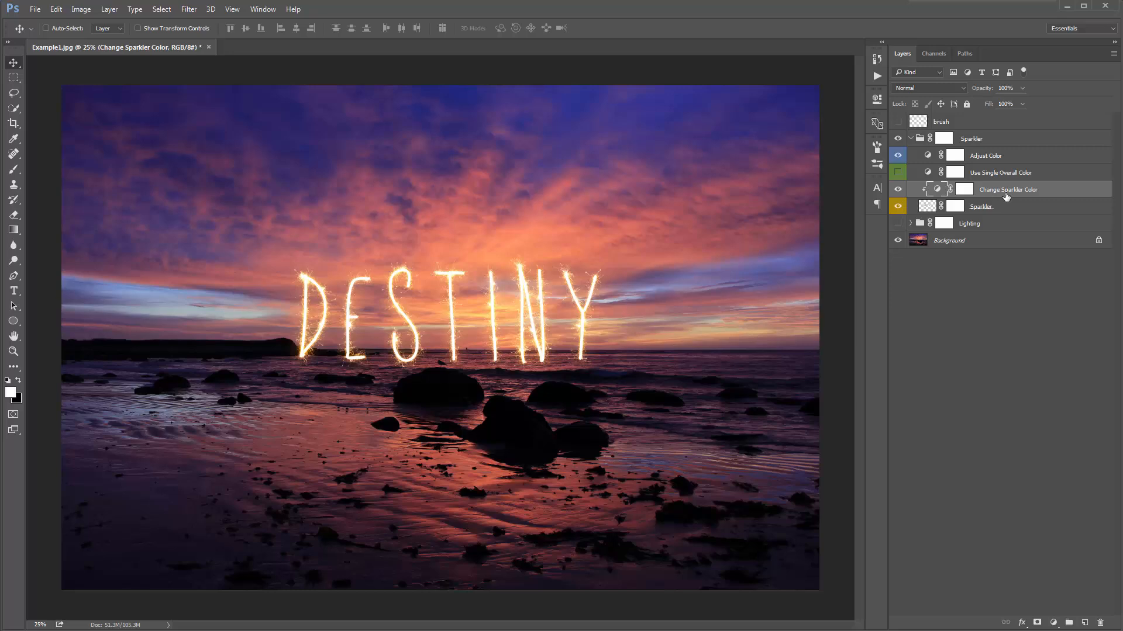
pyautogui.doubleClick(939, 190)
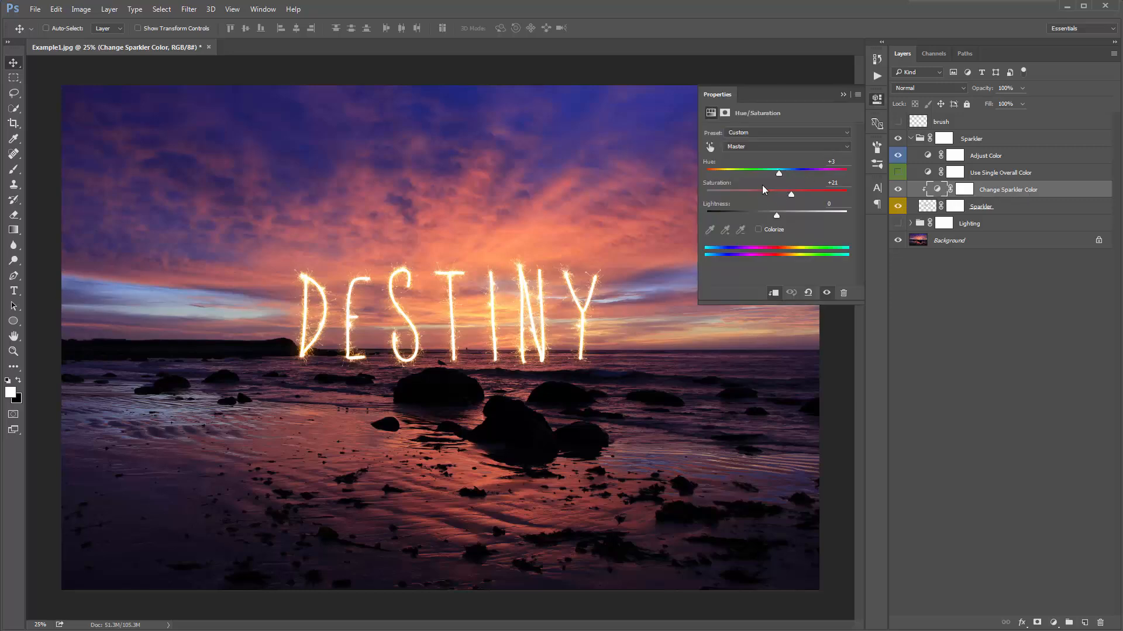
pyautogui.moveTo(773, 176)
pyautogui.mouseDown()
pyautogui.moveTo(840, 174)
pyautogui.moveTo(721, 173)
pyautogui.moveTo(812, 180)
pyautogui.moveTo(784, 184)
pyautogui.mouseUp()
pyautogui.moveTo(834, 195); pyautogui.dragTo(787, 197)
pyautogui.write('0')
pyautogui.click(844, 96)
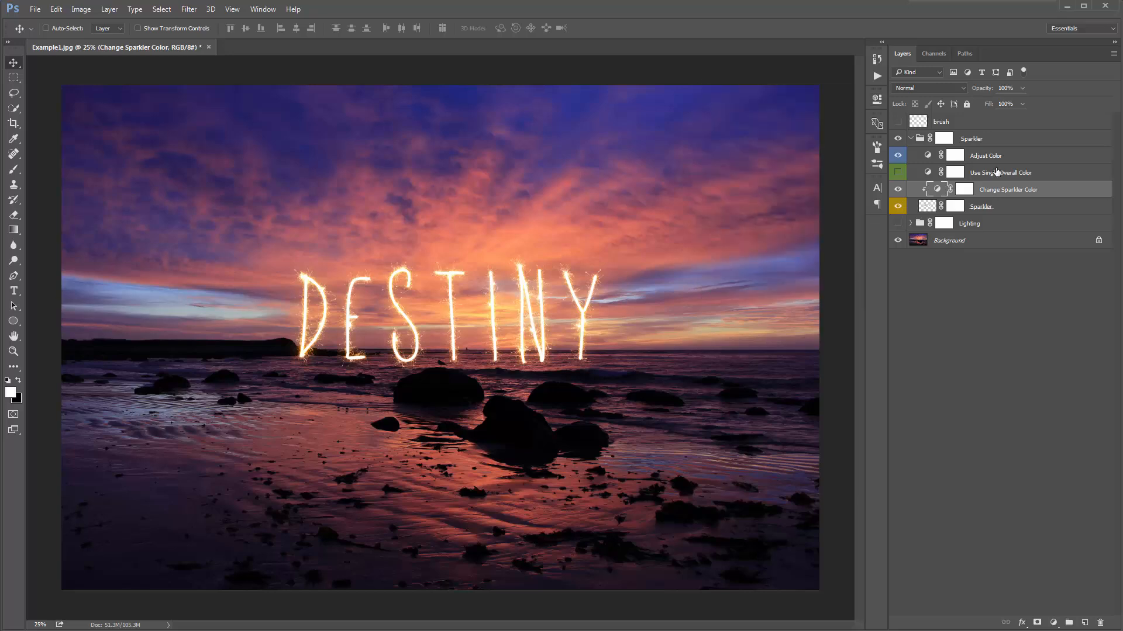
# Select the Use Single Overall Color adjustment layer and turn on its visibility
pyautogui.click(995, 171)
pyautogui.click(994, 155)
pyautogui.keyDown('shift'); pyautogui.click(995, 171); pyautogui.keyUp('shift')
pyautogui.click(994, 156)
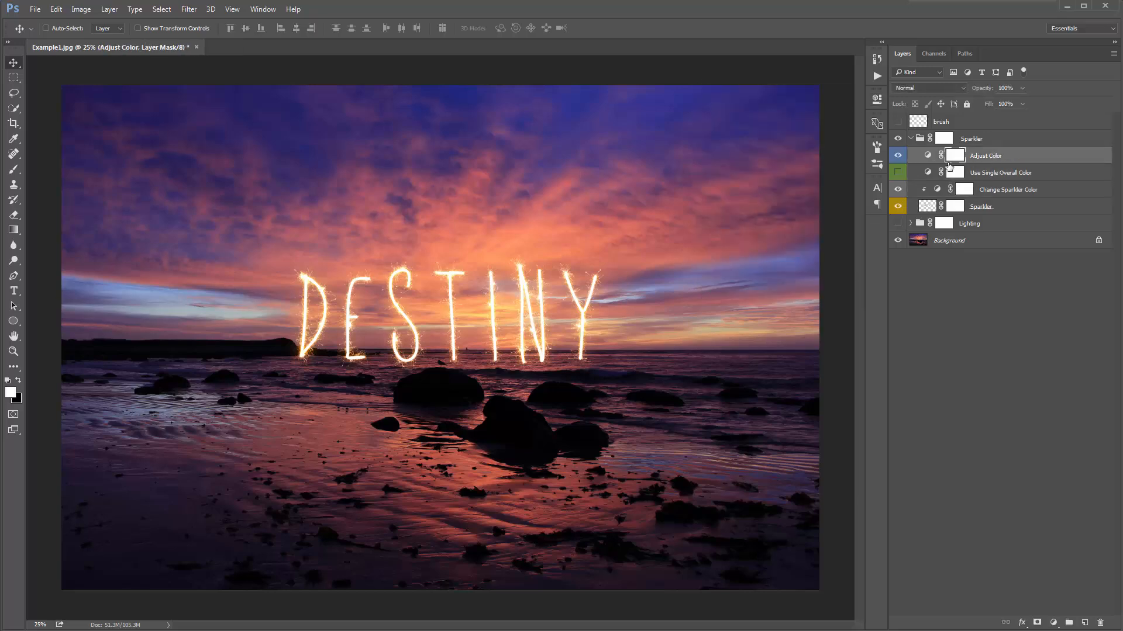
pyautogui.click(991, 175)
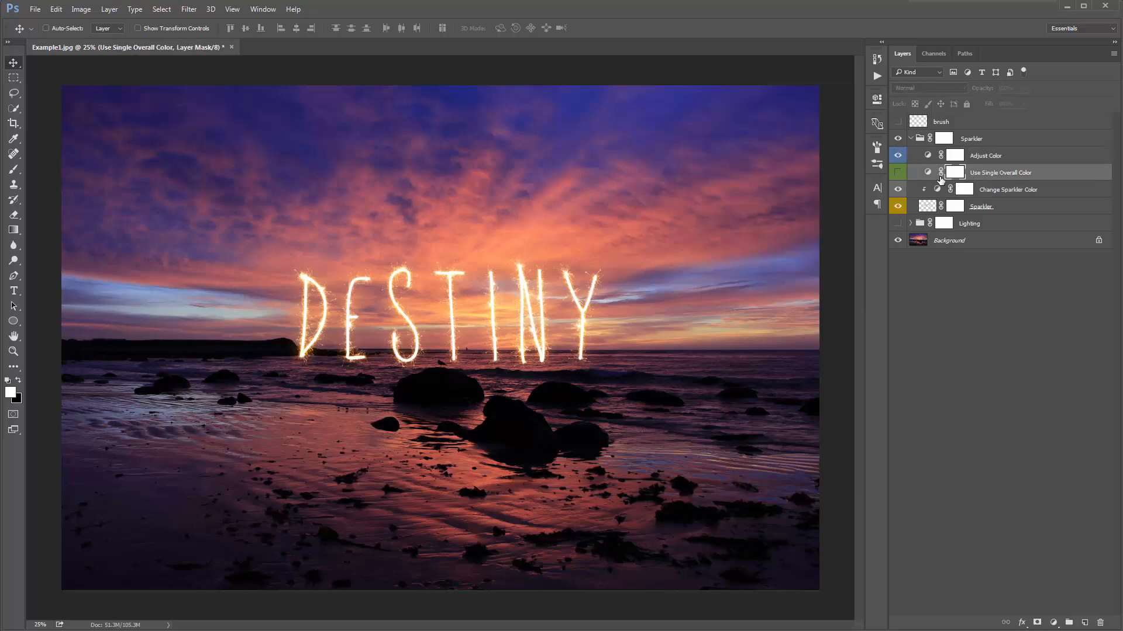
pyautogui.click(898, 173)
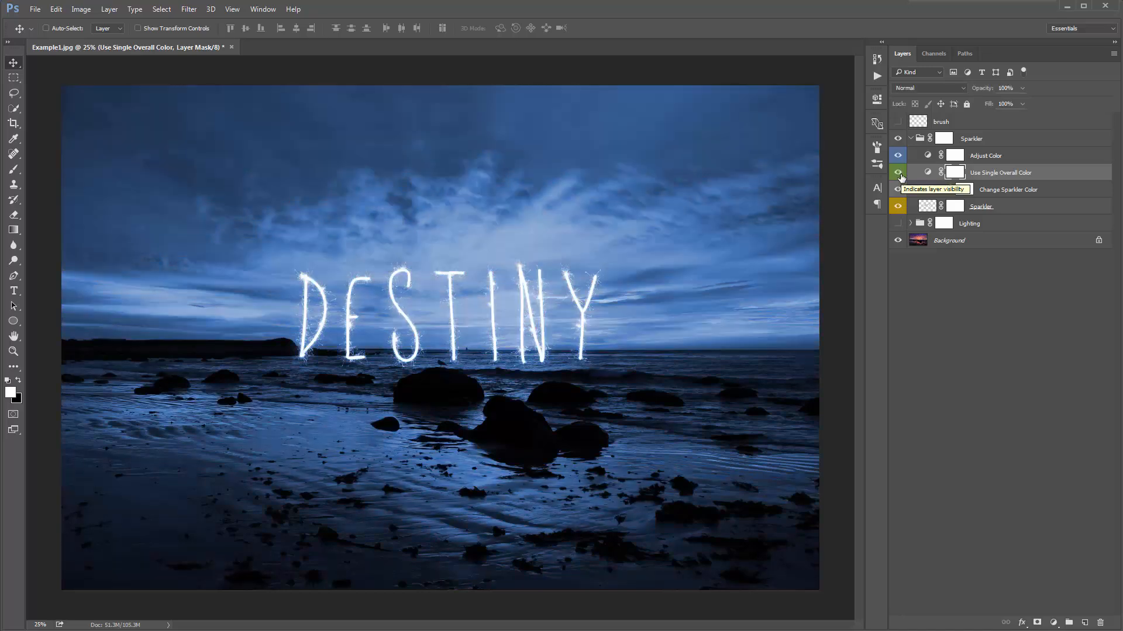
# Try another hue on the Use Single Overall Color adjustment, undo it and hide the layer again
pyautogui.doubleClick(925, 172)
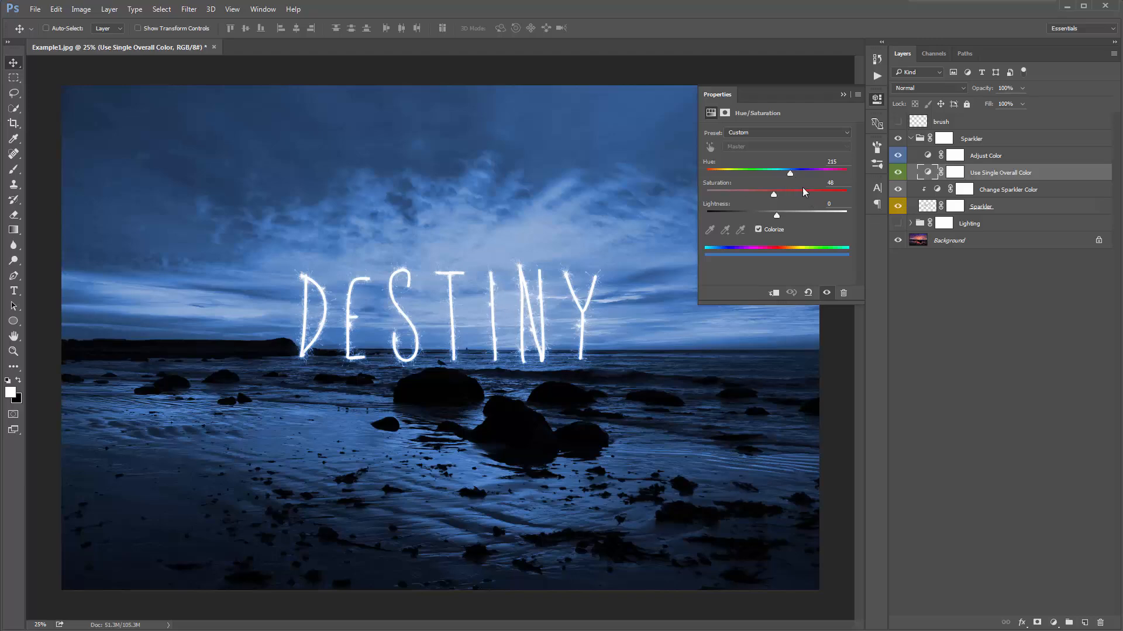
pyautogui.moveTo(790, 175)
pyautogui.mouseDown()
pyautogui.moveTo(712, 176)
pyautogui.moveTo(788, 174)
pyautogui.mouseUp()
pyautogui.hotkey('ctrl', 'z')
pyautogui.click(843, 94)
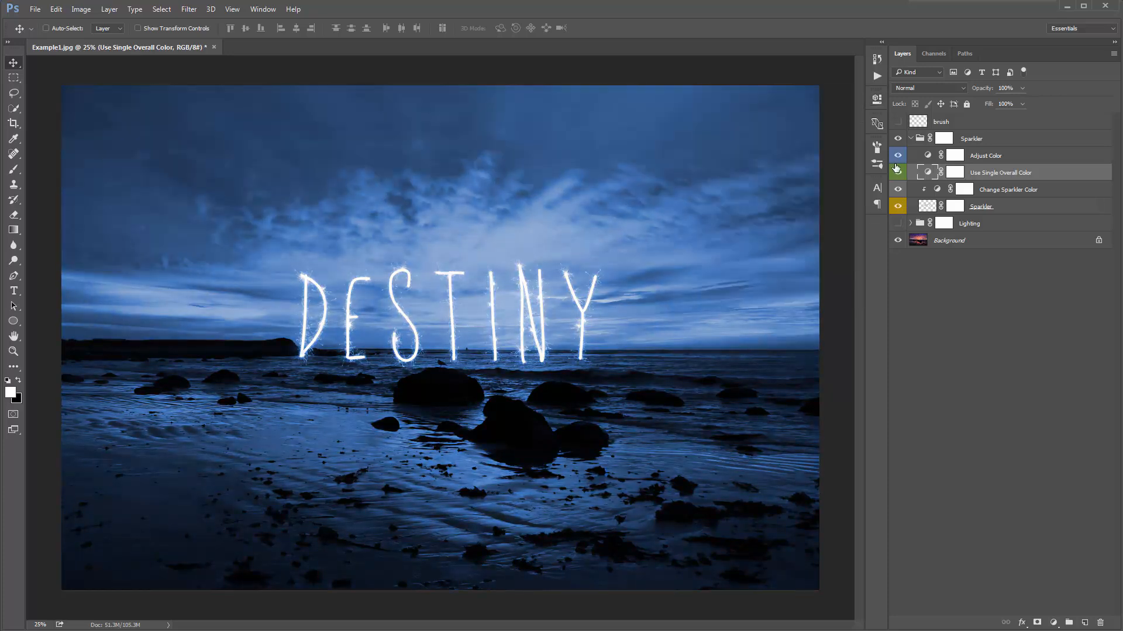
pyautogui.click(898, 172)
# Try shifting the midtones colour balance of the Adjust Color layer, and undo the change
pyautogui.click(948, 157)
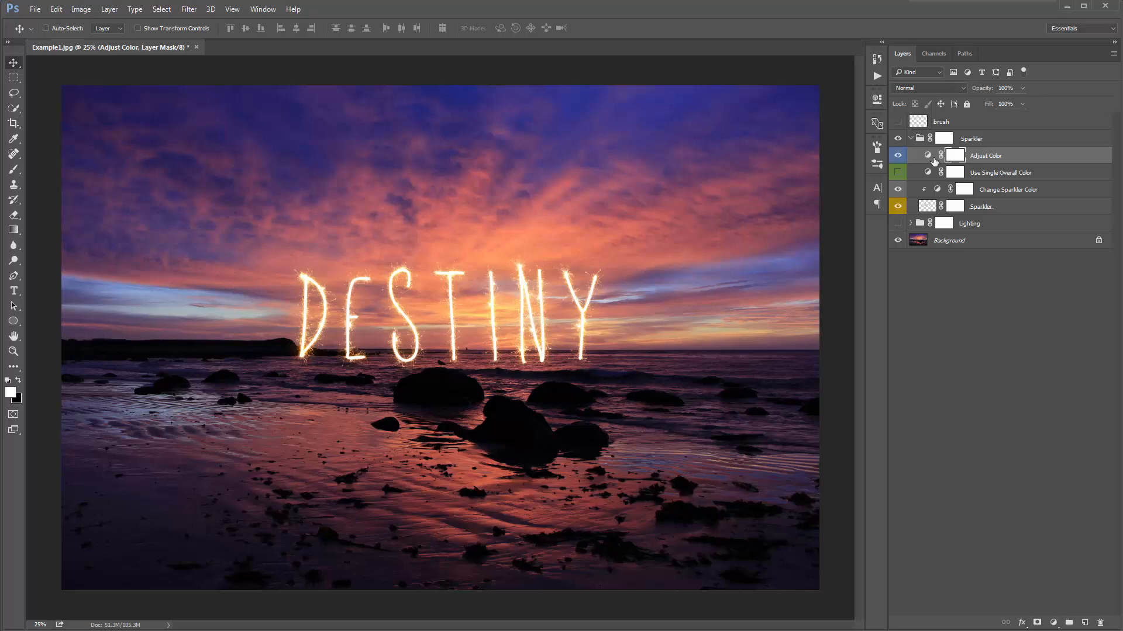
pyautogui.doubleClick(927, 155)
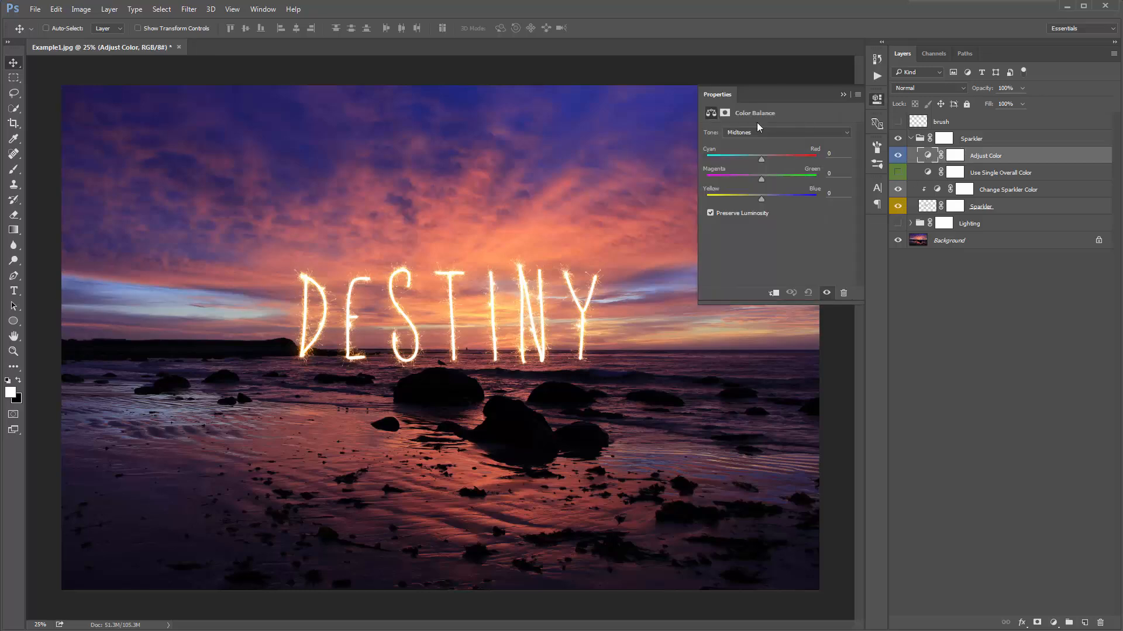
pyautogui.moveTo(763, 158)
pyautogui.mouseDown()
pyautogui.moveTo(744, 157)
pyautogui.moveTo(774, 156)
pyautogui.moveTo(758, 157)
pyautogui.moveTo(773, 178)
pyautogui.moveTo(761, 178)
pyautogui.mouseUp()
pyautogui.hotkey('ctrl', 'z')
# Try a Cyan-Red balance of -26 for the shadows in the Adjust Color layer and close its settings
pyautogui.click(763, 133)
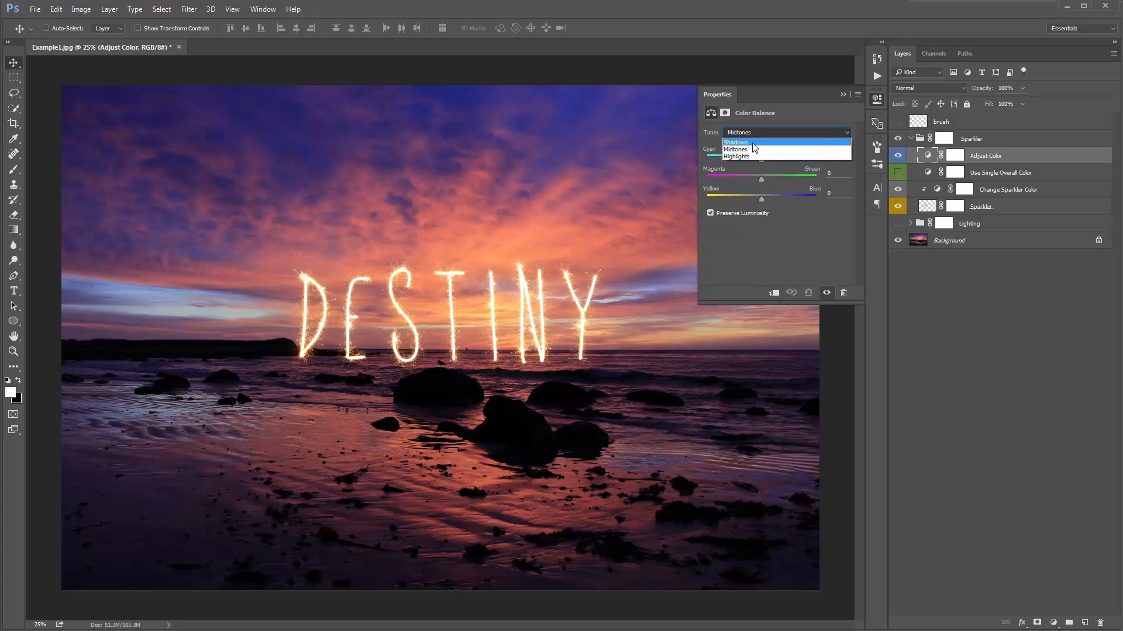
pyautogui.click(753, 142)
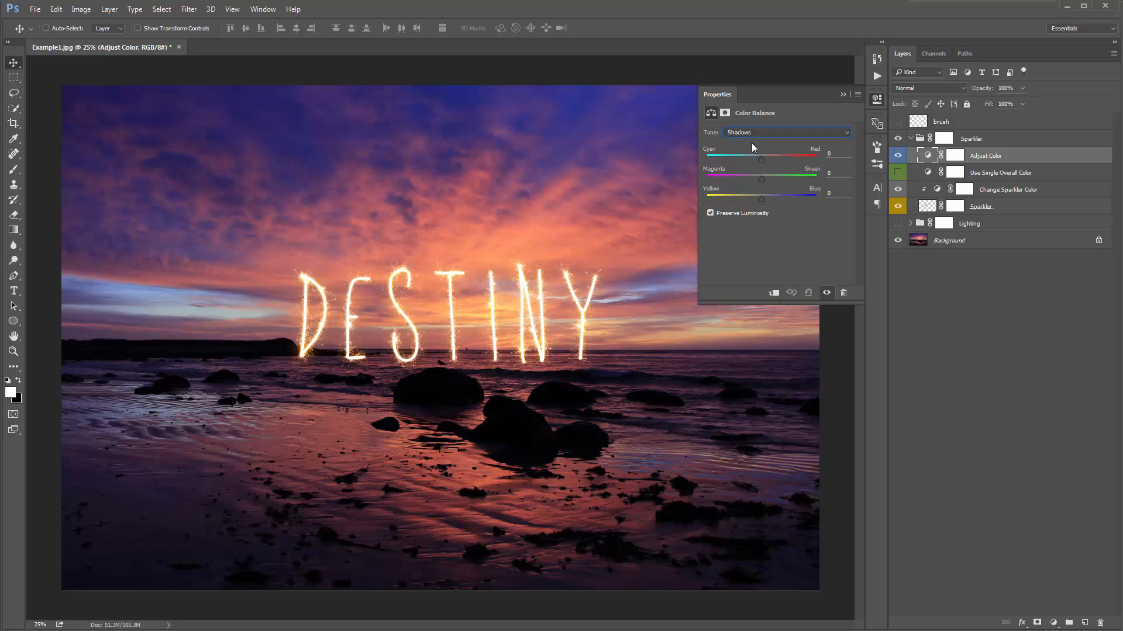
pyautogui.moveTo(794, 158); pyautogui.dragTo(748, 154)
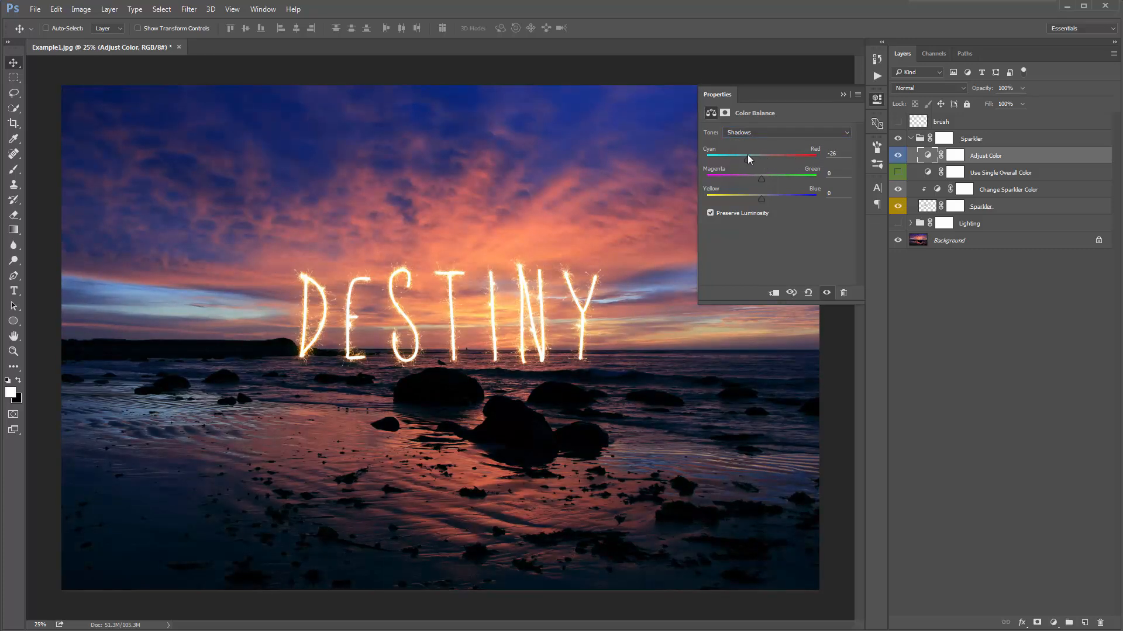
pyautogui.click(843, 95)
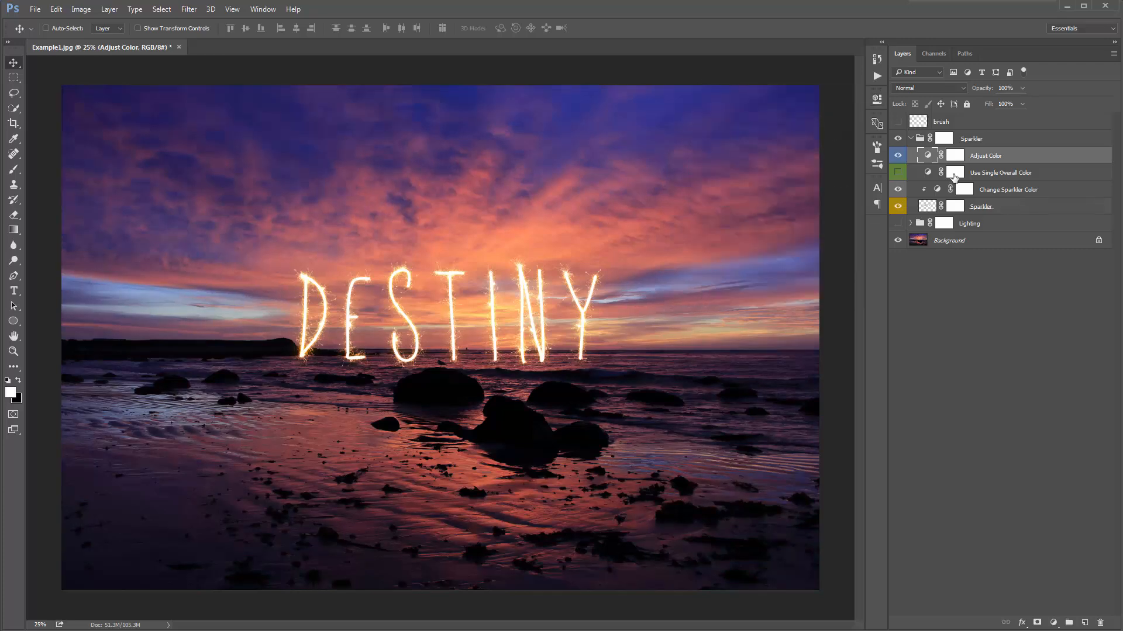
# Hide the Adjust Color layer and collapse the Sparkler group
pyautogui.click(897, 156)
pyautogui.click(988, 206)
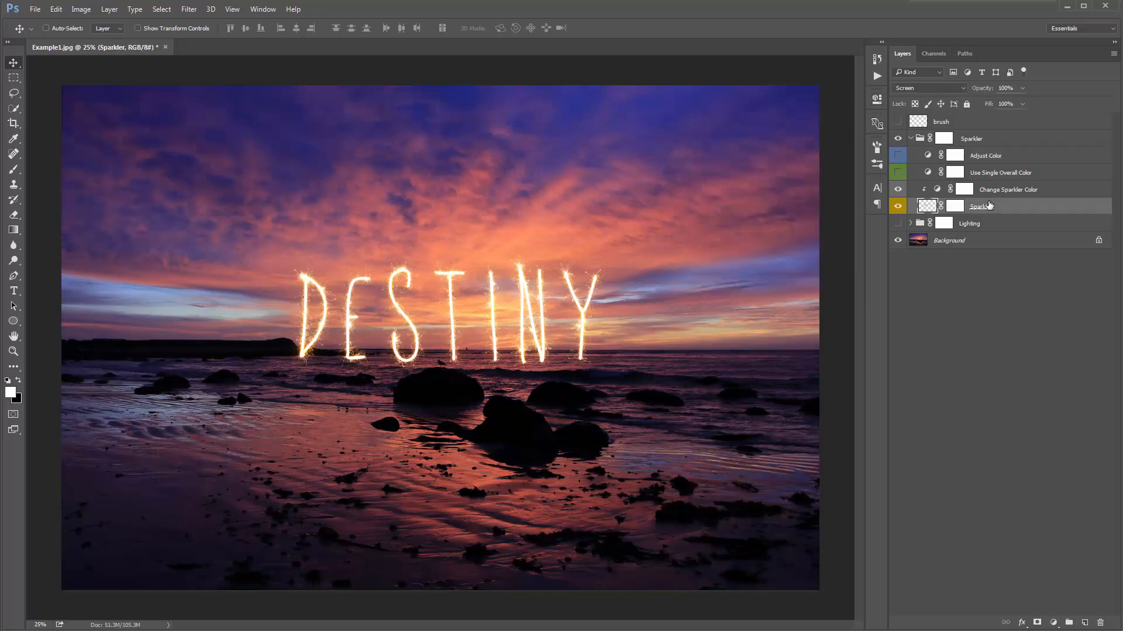
pyautogui.click(910, 139)
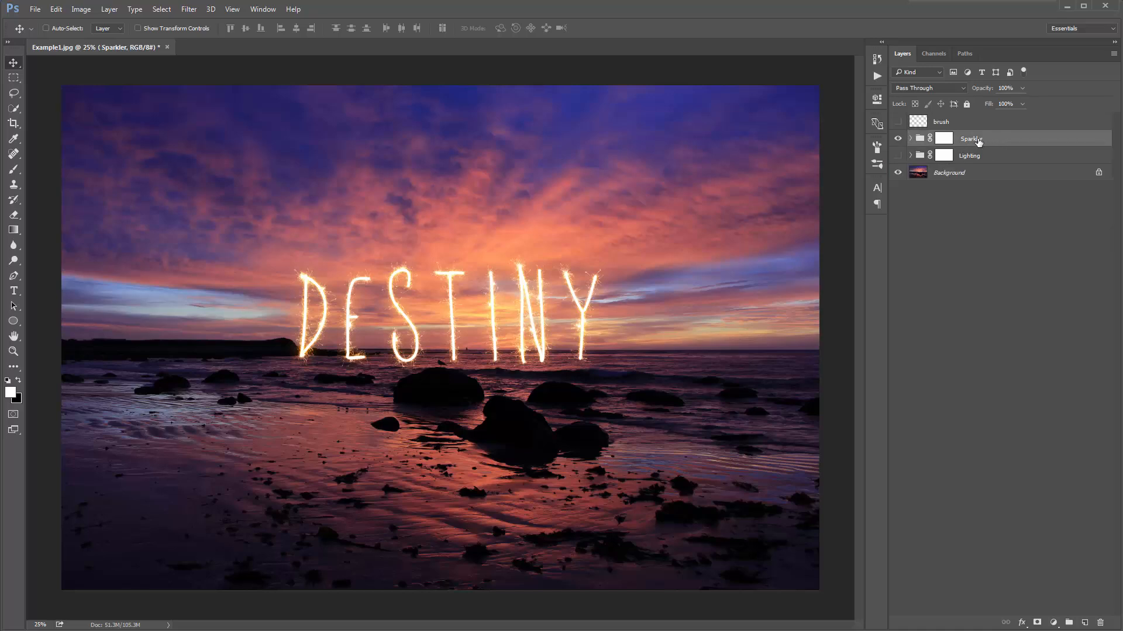
# Try moving the Sparkler group about 232 px upward, and undo the move
pyautogui.moveTo(528, 288); pyautogui.dragTo(523, 248)
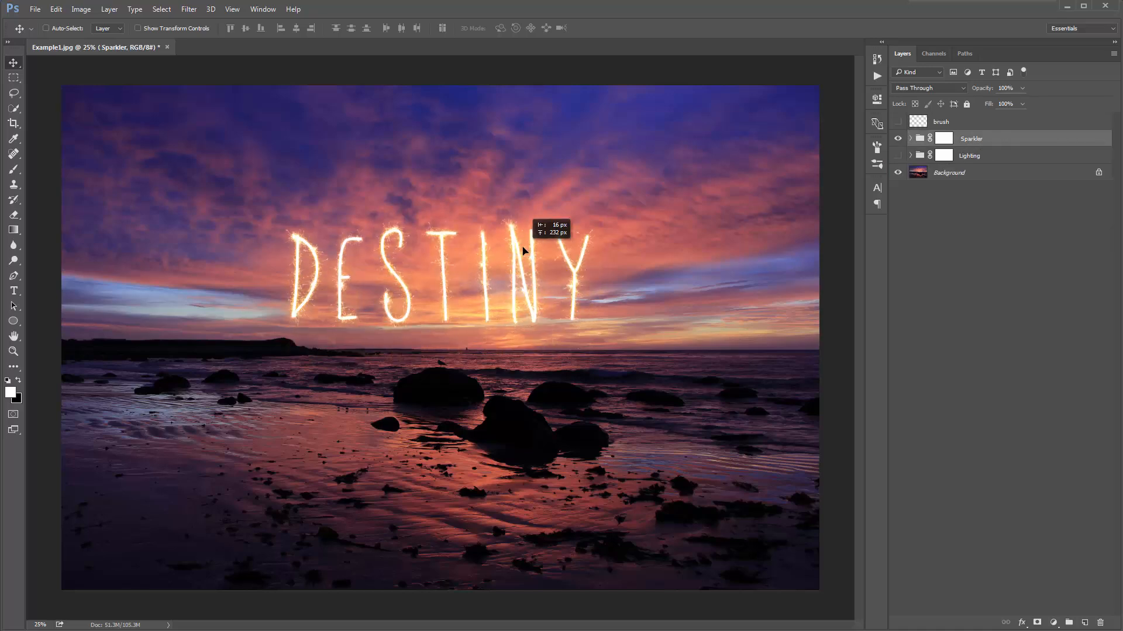
pyautogui.hotkey('ctrl', 'z')
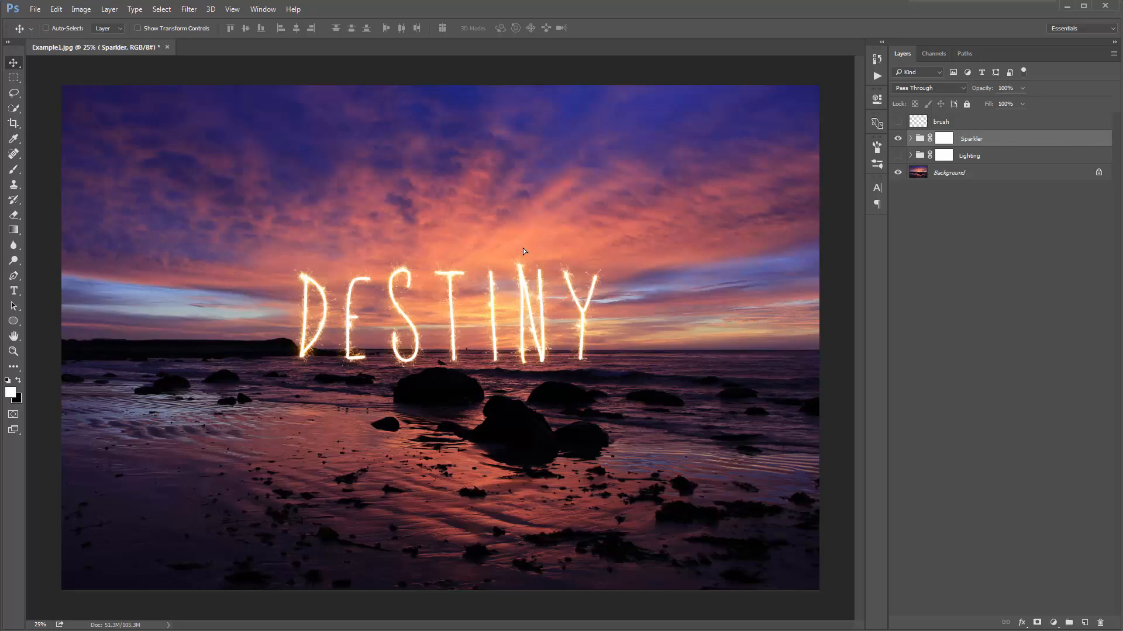
# Briefly hide the Background layer to view the sparkler text alone, and turn on the Lighting group's visibility
pyautogui.click(1032, 153)
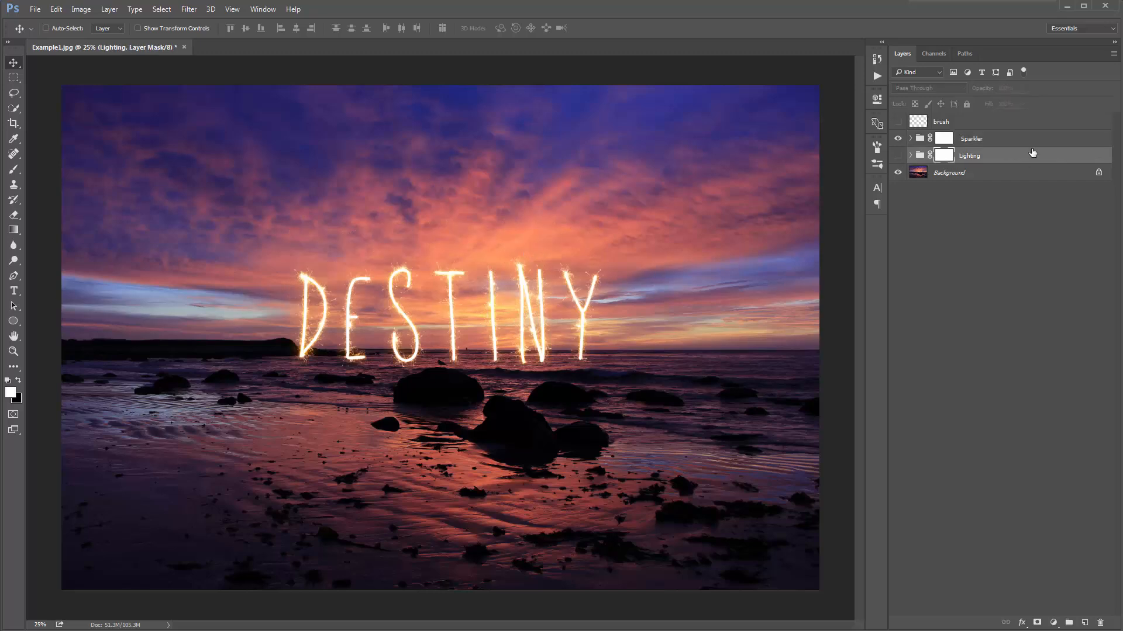
pyautogui.click(899, 173)
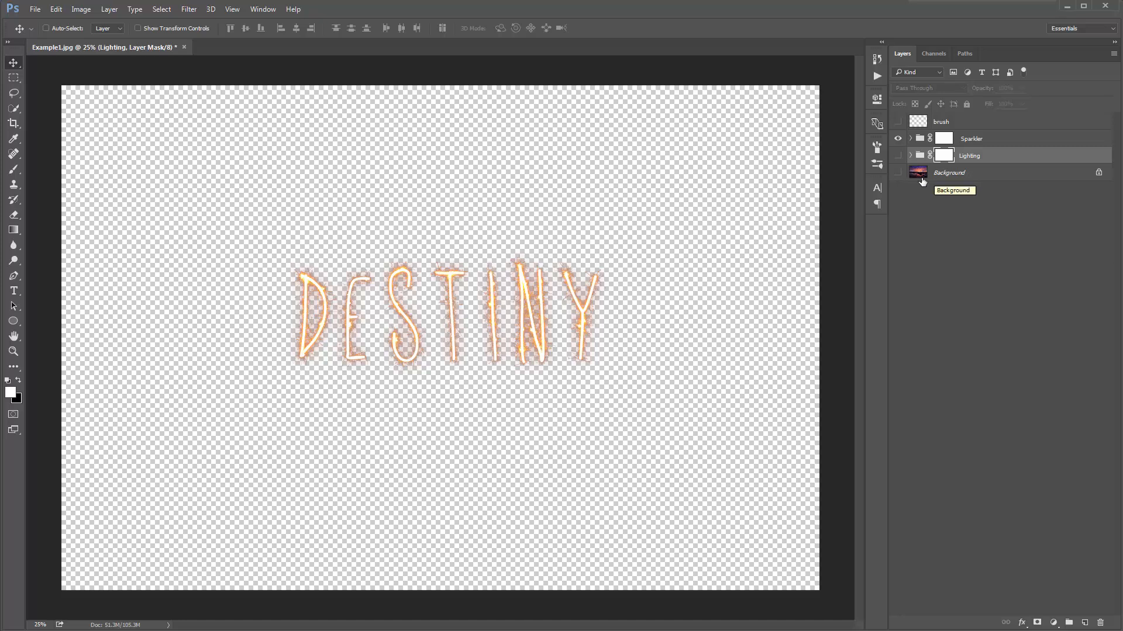
pyautogui.click(898, 174)
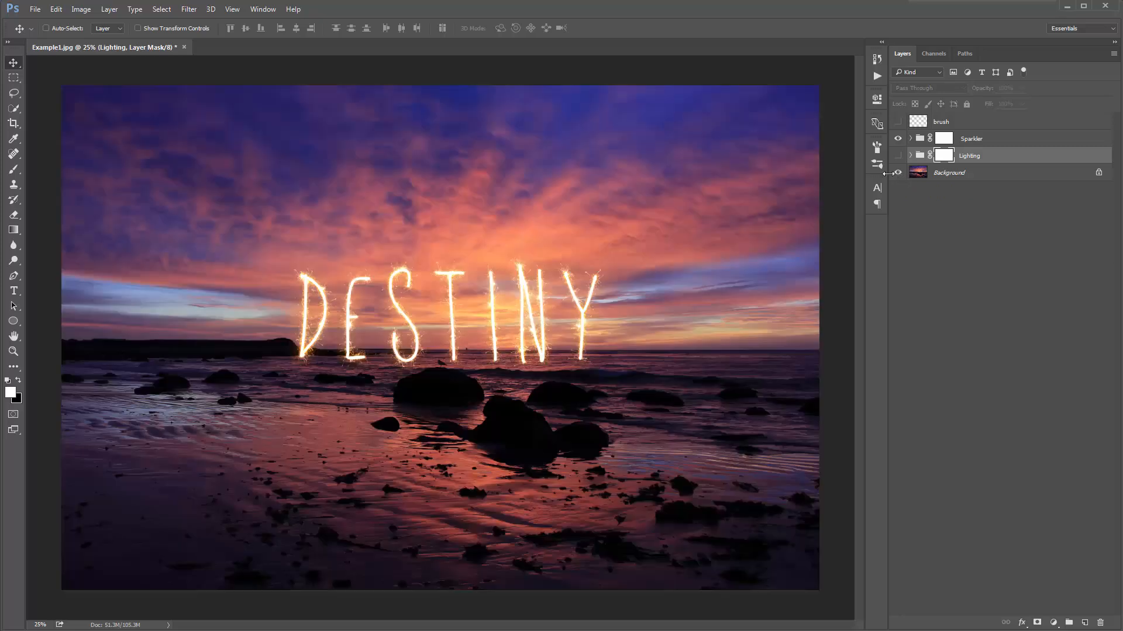
pyautogui.click(981, 161)
pyautogui.click(898, 156)
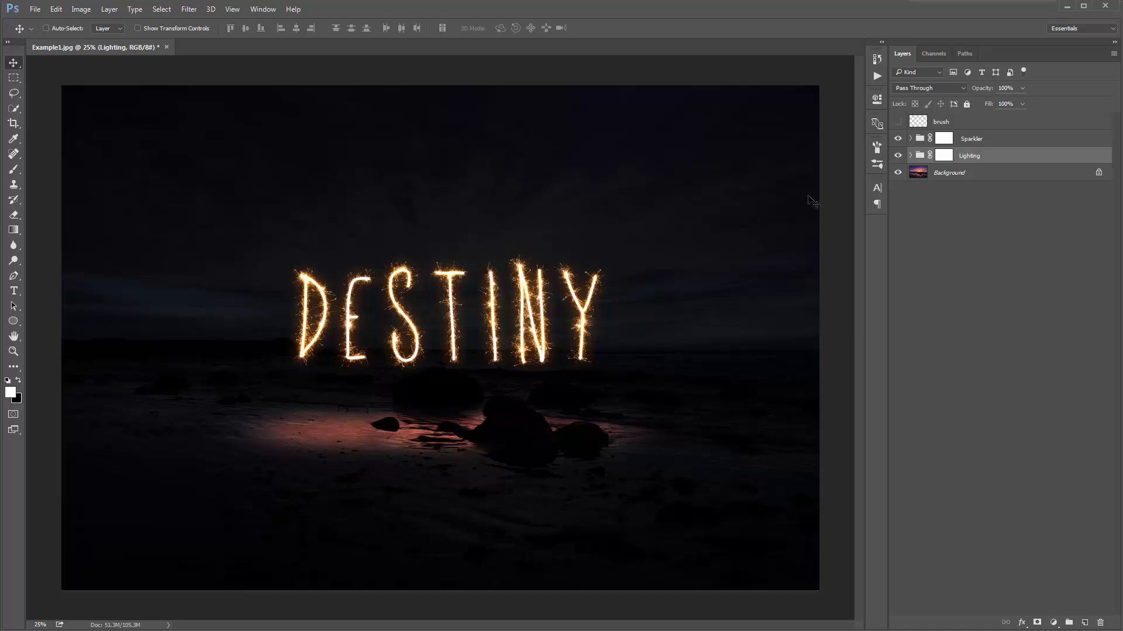
# Expand the Lighting group and hide all of its layers, from Atmosphere Color down to Boost Highlights Brightness
pyautogui.click(912, 155)
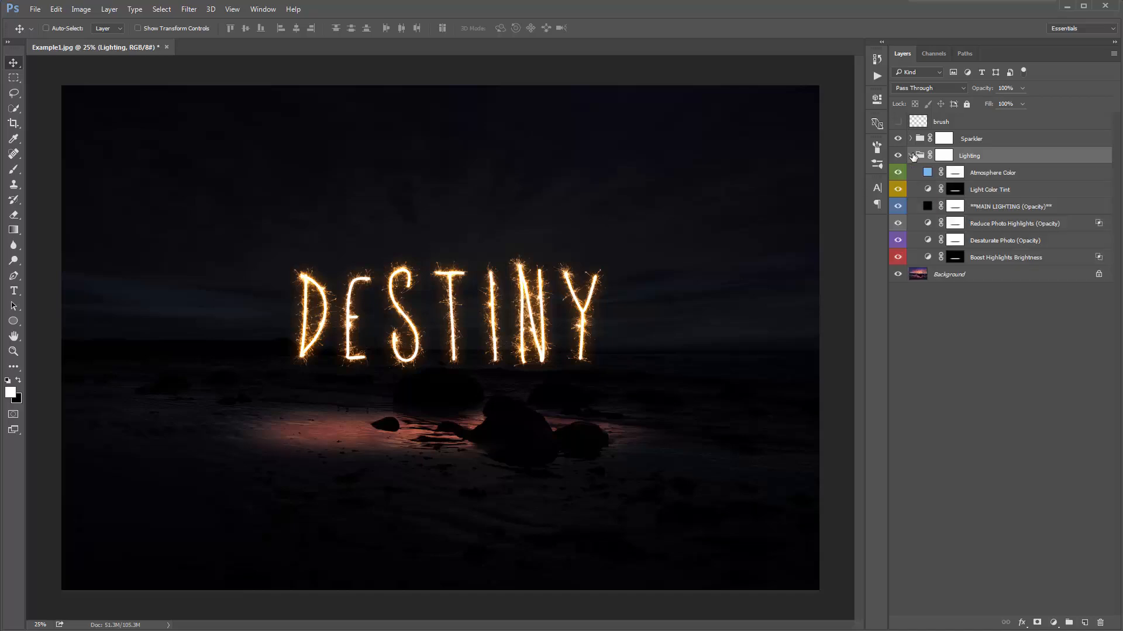
pyautogui.click(984, 171)
pyautogui.click(987, 157)
pyautogui.click(989, 173)
pyautogui.moveTo(900, 173); pyautogui.dragTo(898, 261)
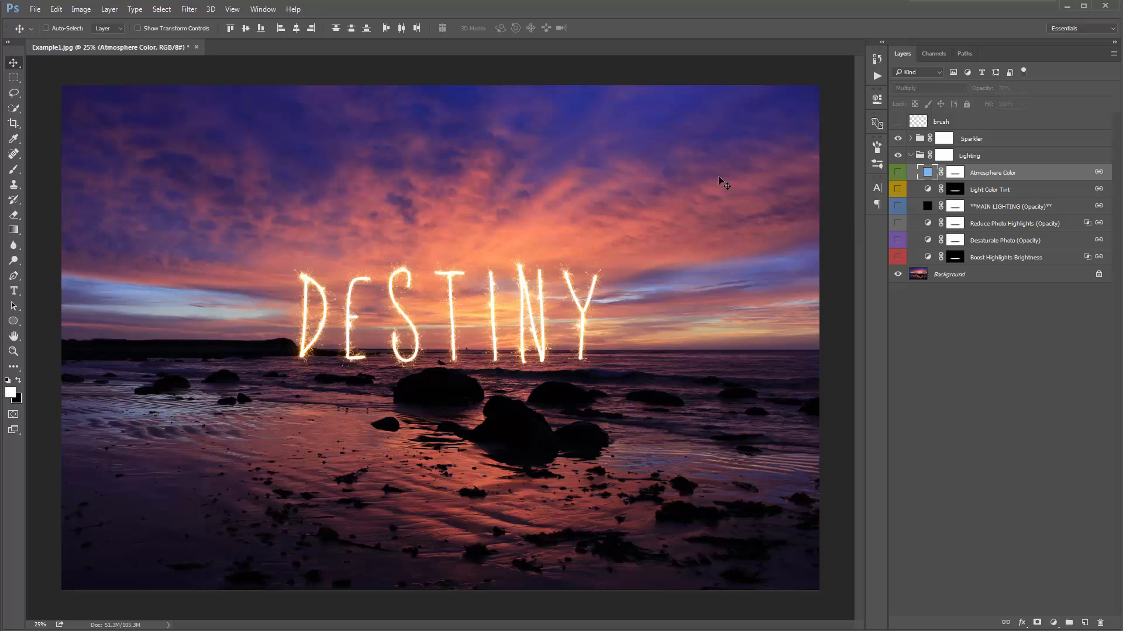
# Turn on the MAIN LIGHTING (Opacity) layer, comparing the photo with the layer hidden and shown
pyautogui.click(981, 207)
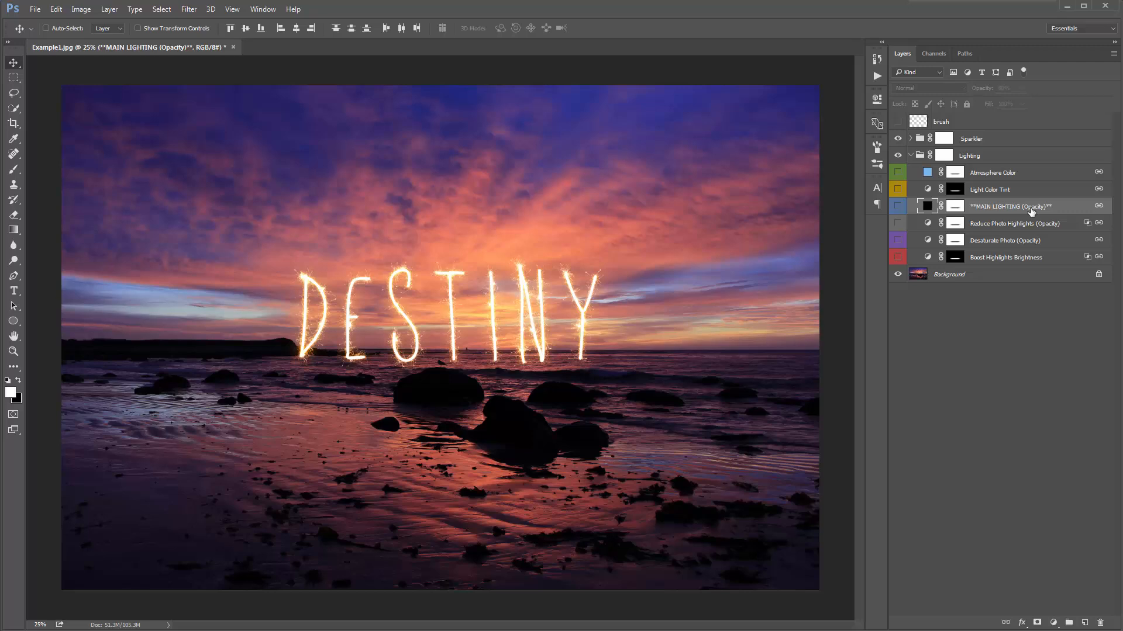
pyautogui.click(897, 206)
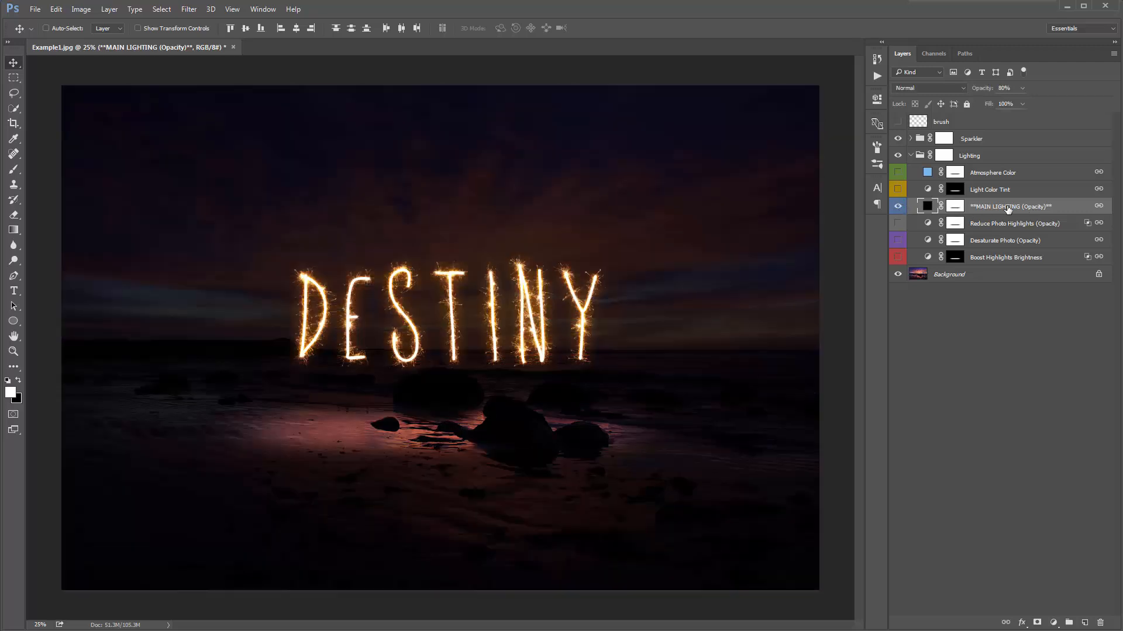
pyautogui.click(900, 208)
pyautogui.click(899, 208)
pyautogui.click(899, 208)
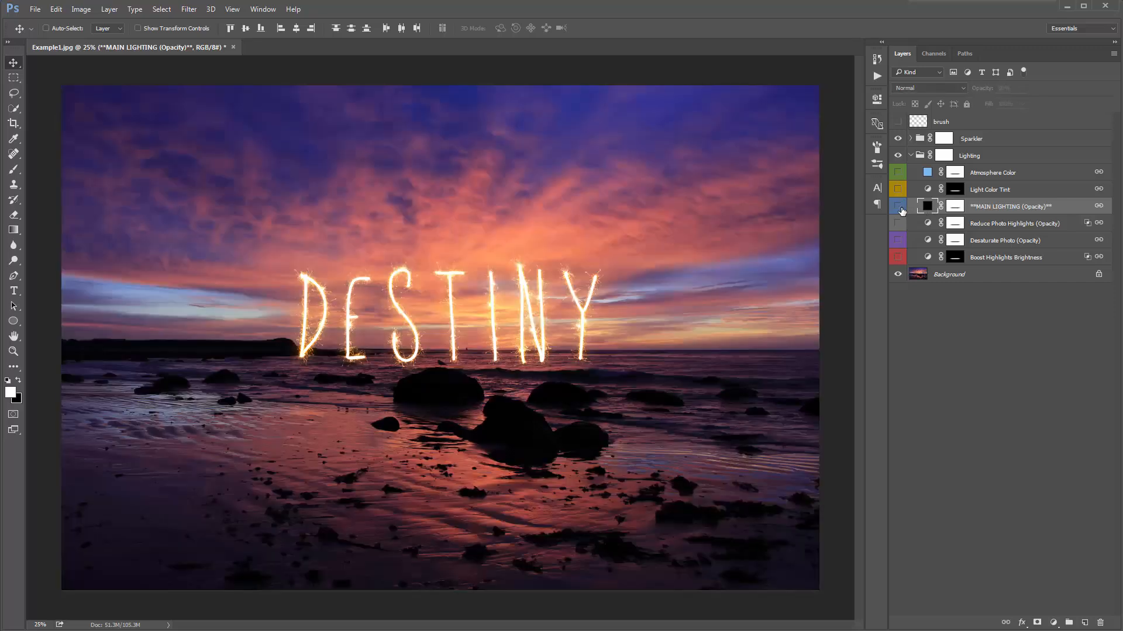
pyautogui.click(899, 208)
pyautogui.click(899, 208)
pyautogui.click(899, 208)
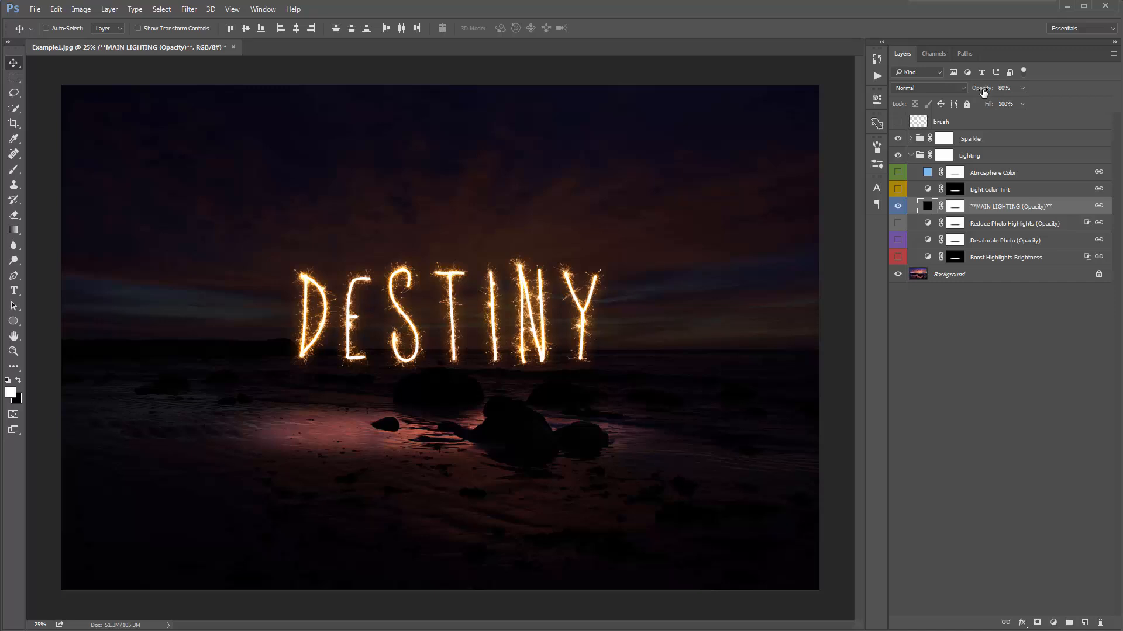
# Try opacities of 0%, 80% and 64% on the MAIN LIGHTING layer
pyautogui.moveTo(983, 93); pyautogui.dragTo(886, 120)
pyautogui.write('0')
pyautogui.press('Return')
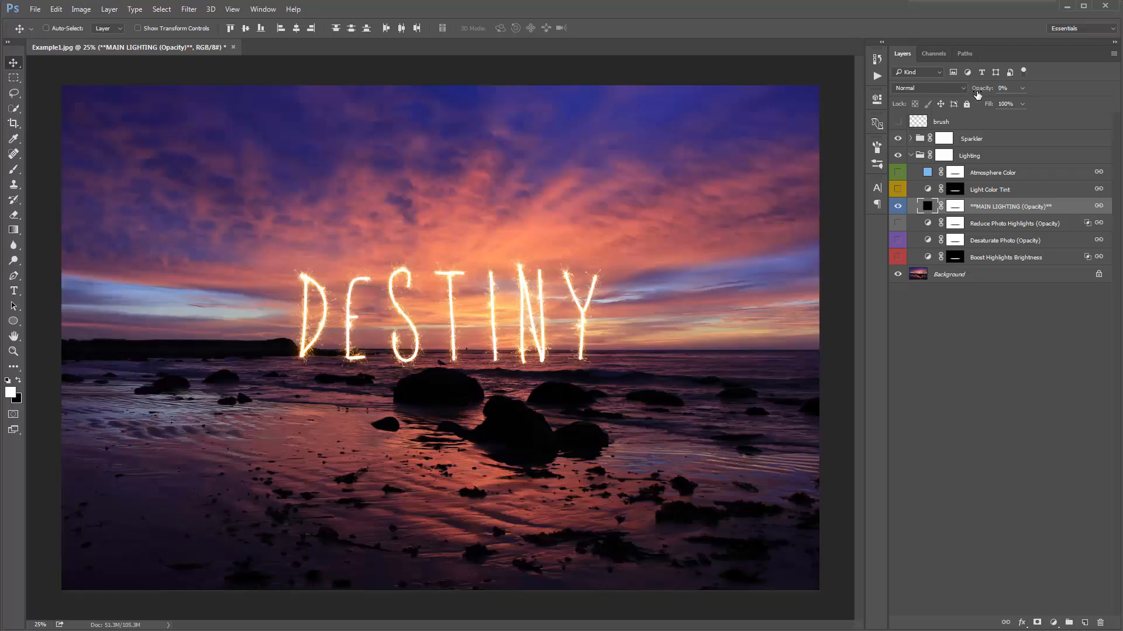
pyautogui.moveTo(980, 94)
pyautogui.mouseDown()
pyautogui.moveTo(1023, 100)
pyautogui.moveTo(953, 101)
pyautogui.moveTo(995, 103)
pyautogui.mouseUp()
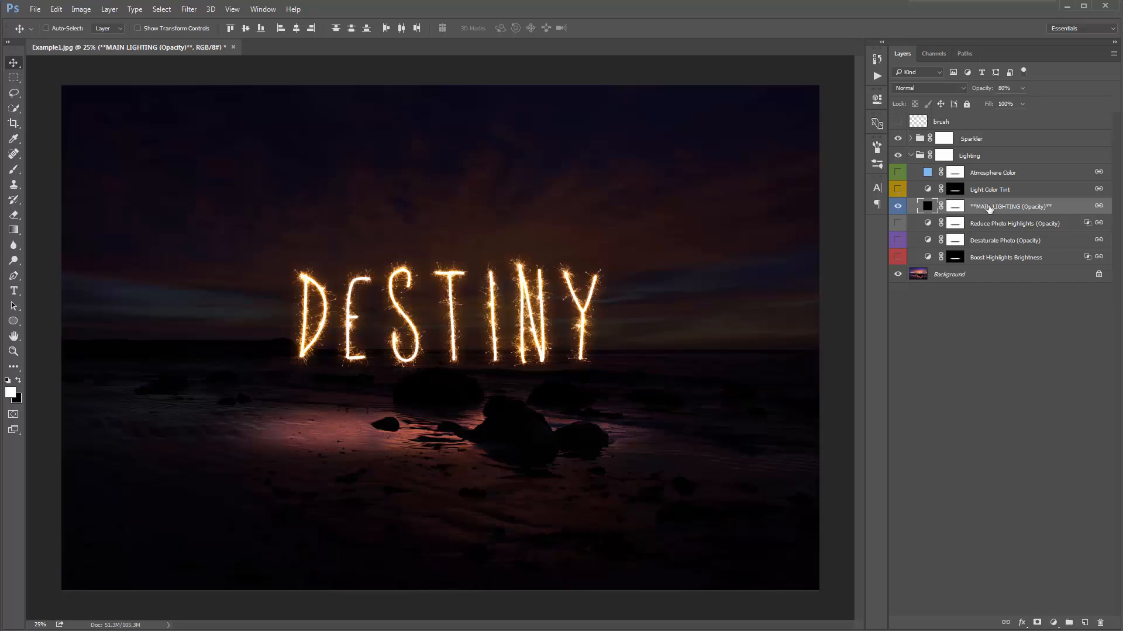
pyautogui.moveTo(990, 93); pyautogui.dragTo(985, 92)
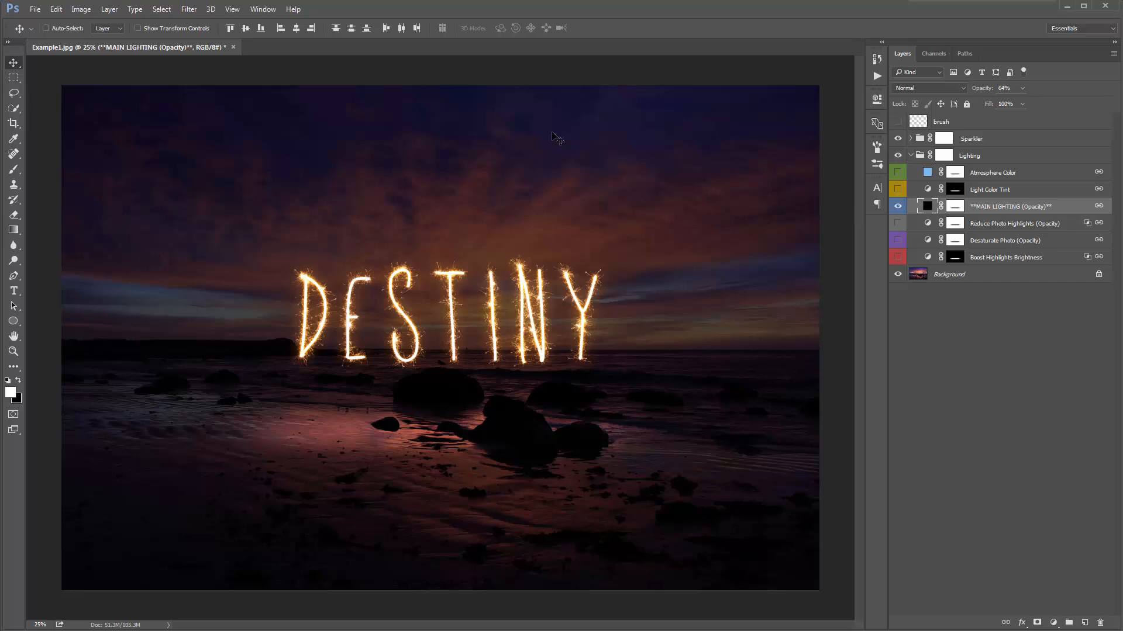
# Disable the MAIN LIGHTING layer's mask and raise the layer's opacity to 100%
pyautogui.click(958, 210)
pyautogui.keyDown('shift'); pyautogui.click(961, 210); pyautogui.keyUp('shift')
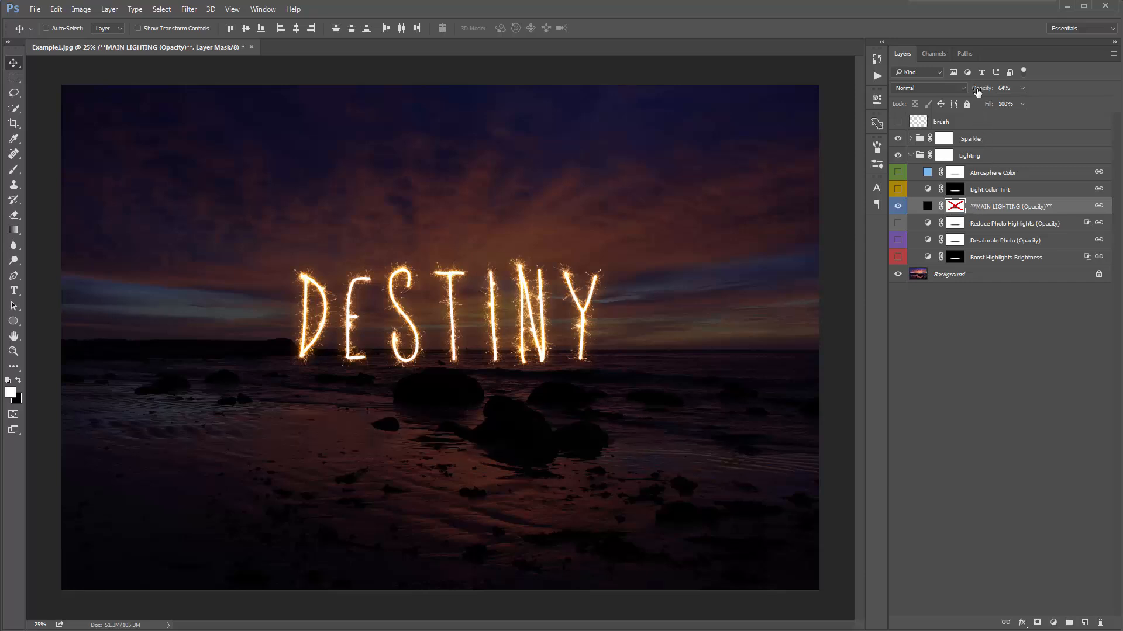
pyautogui.moveTo(978, 92); pyautogui.dragTo(1037, 91)
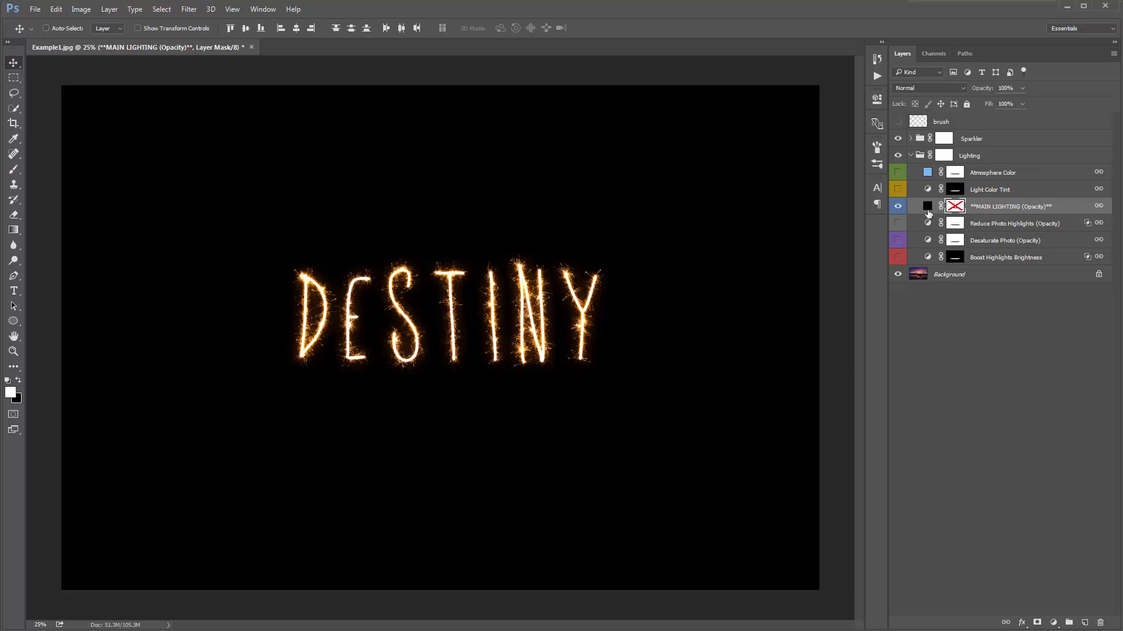
# Compare the photo with the unmasked MAIN LIGHTING layer hidden and shown
pyautogui.click(928, 208)
pyautogui.click(897, 207)
pyautogui.click(897, 207)
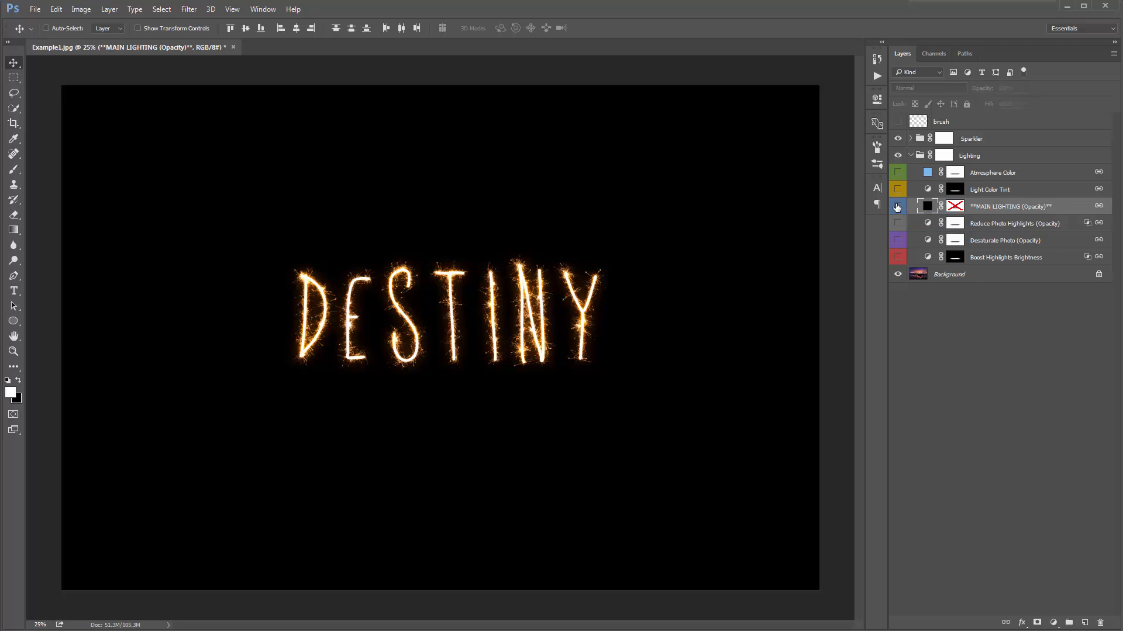
pyautogui.click(897, 207)
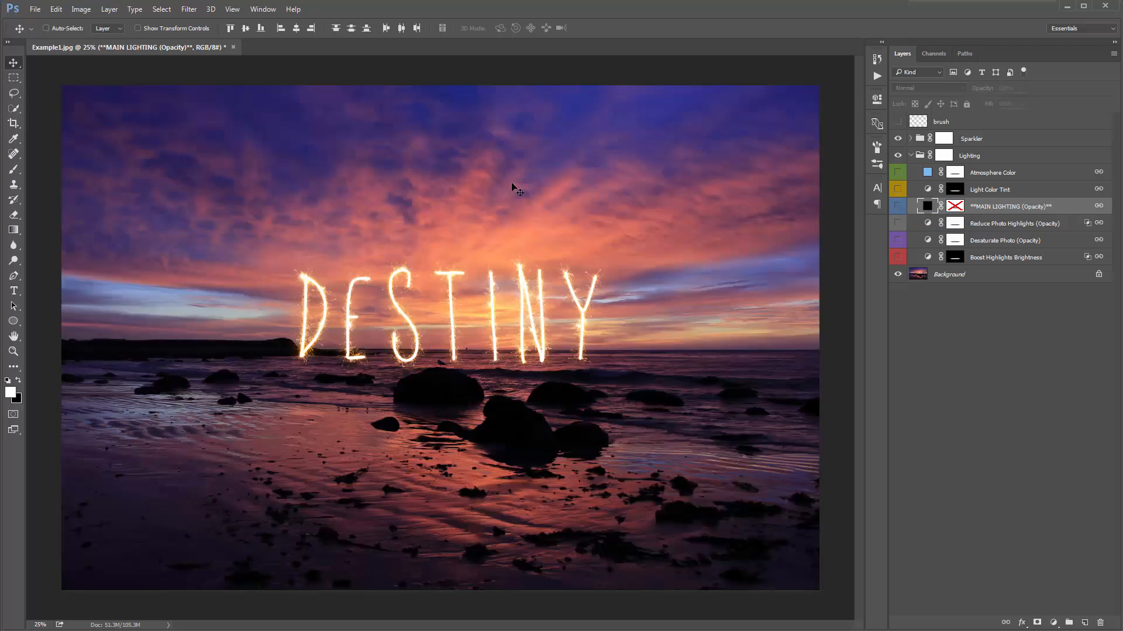
pyautogui.click(897, 207)
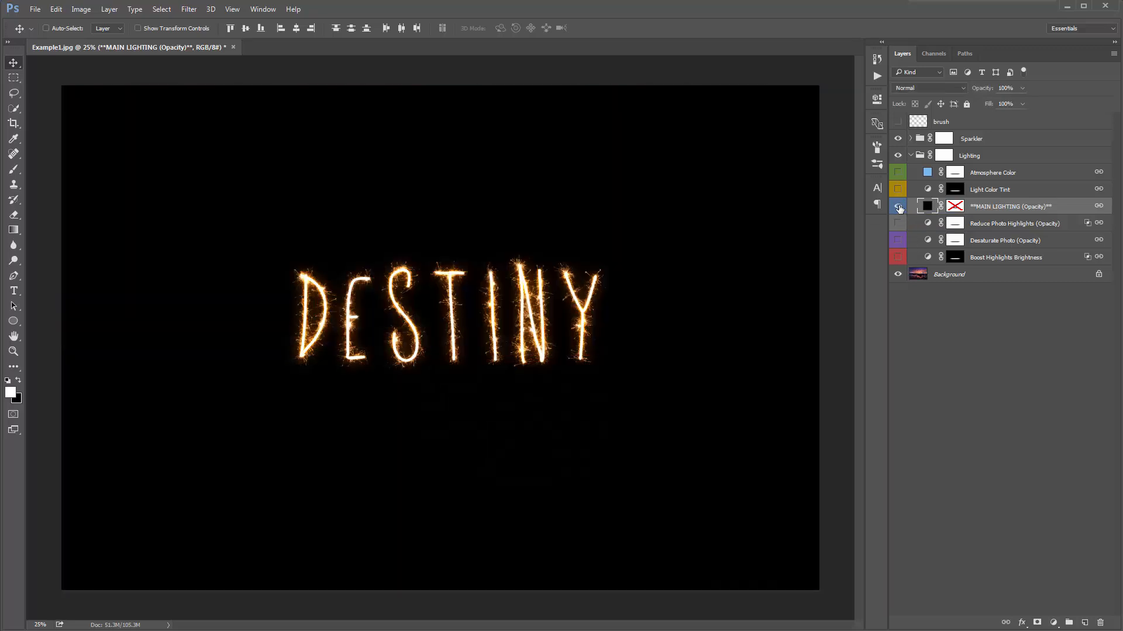
# Re-enable the MAIN LIGHTING mask, view it on its own and compare the photo with the masked layer hidden and shown
pyautogui.keyDown('shift'); pyautogui.click(955, 207); pyautogui.keyUp('shift')
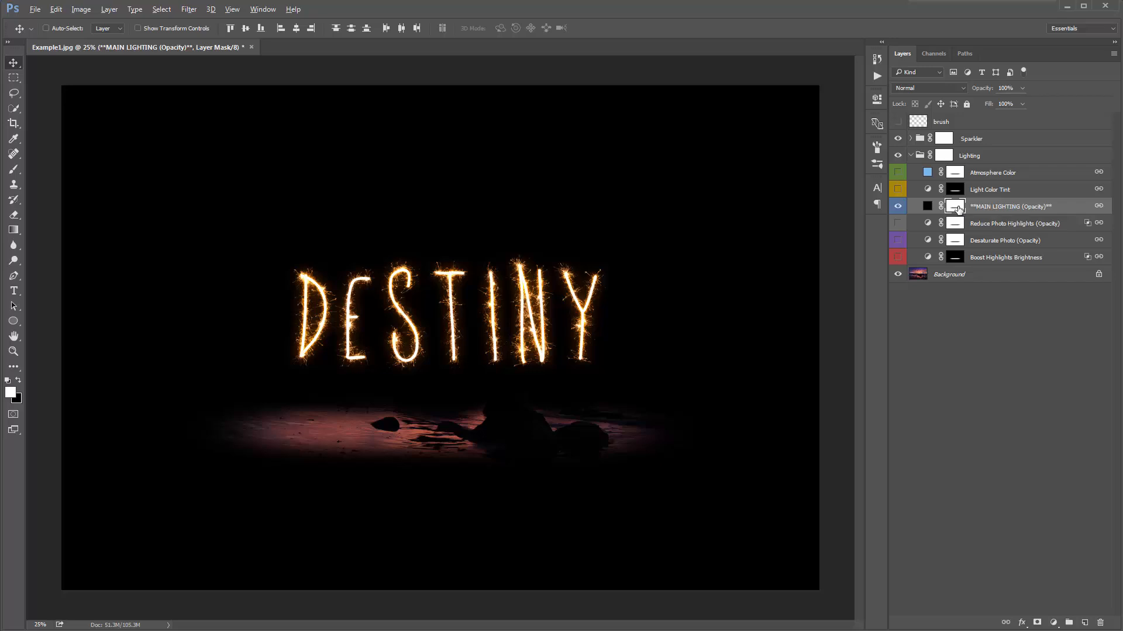
pyautogui.keyDown('alt'); pyautogui.click(958, 208); pyautogui.keyUp('alt')
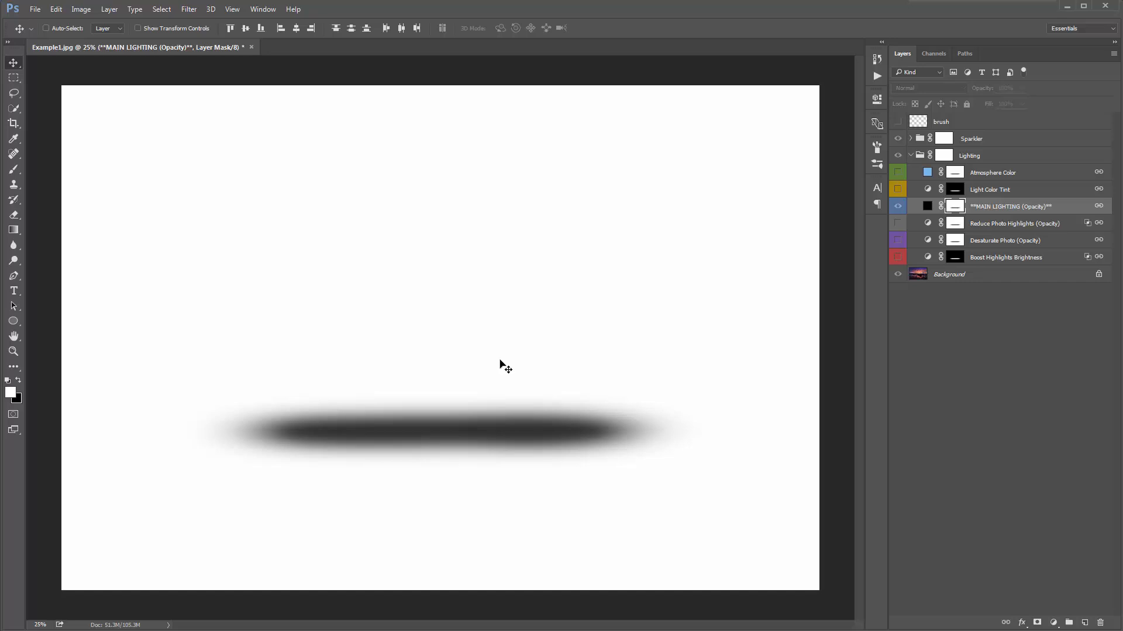
pyautogui.click(895, 206)
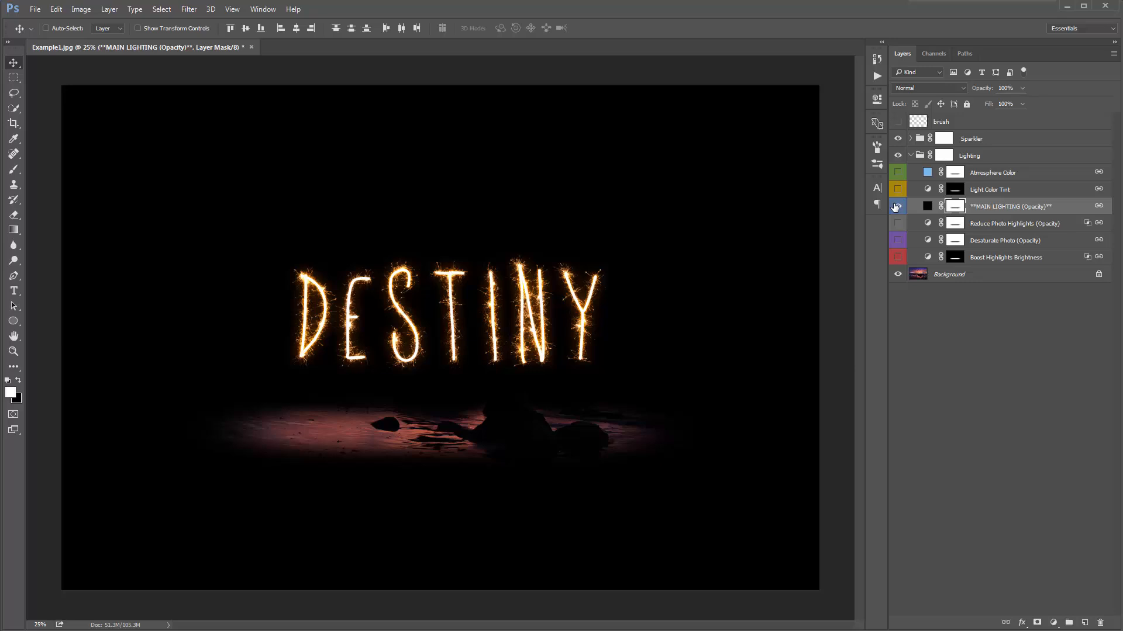
pyautogui.click(895, 207)
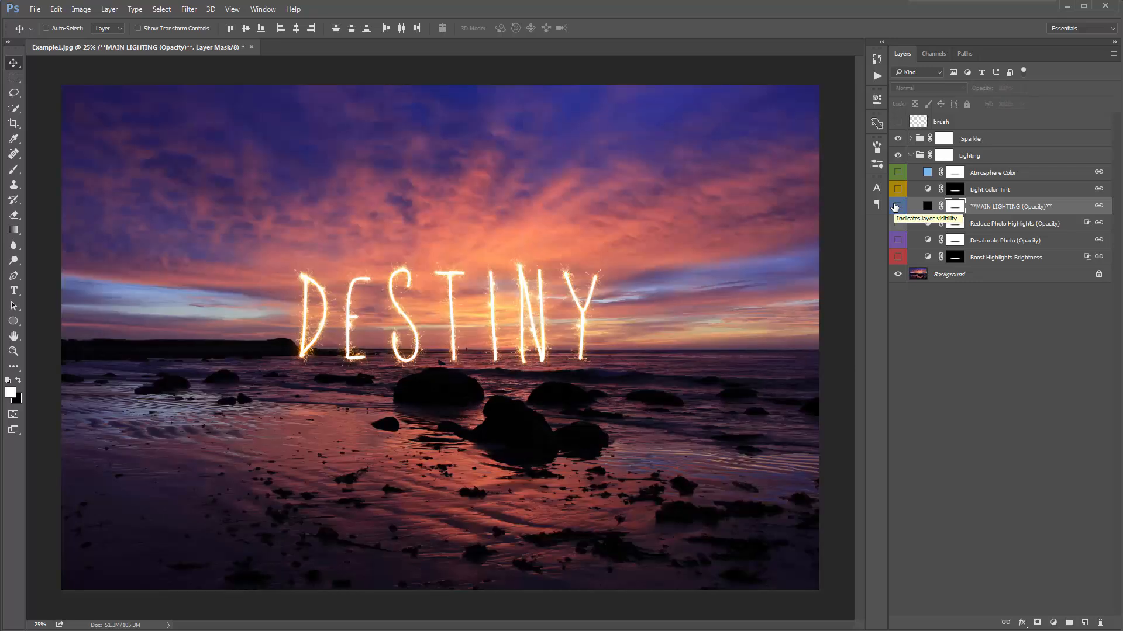
pyautogui.click(894, 206)
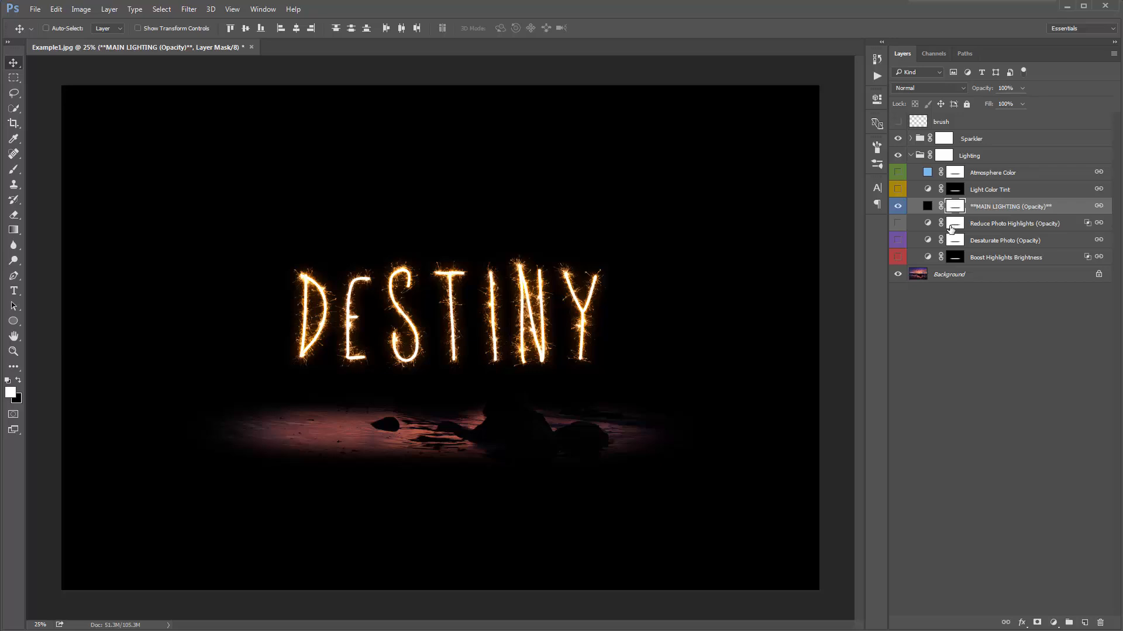
# Try painting black on the MAIN LIGHTING mask around the text with a soft round 800 px brush, and undo the stroke
pyautogui.press('b')
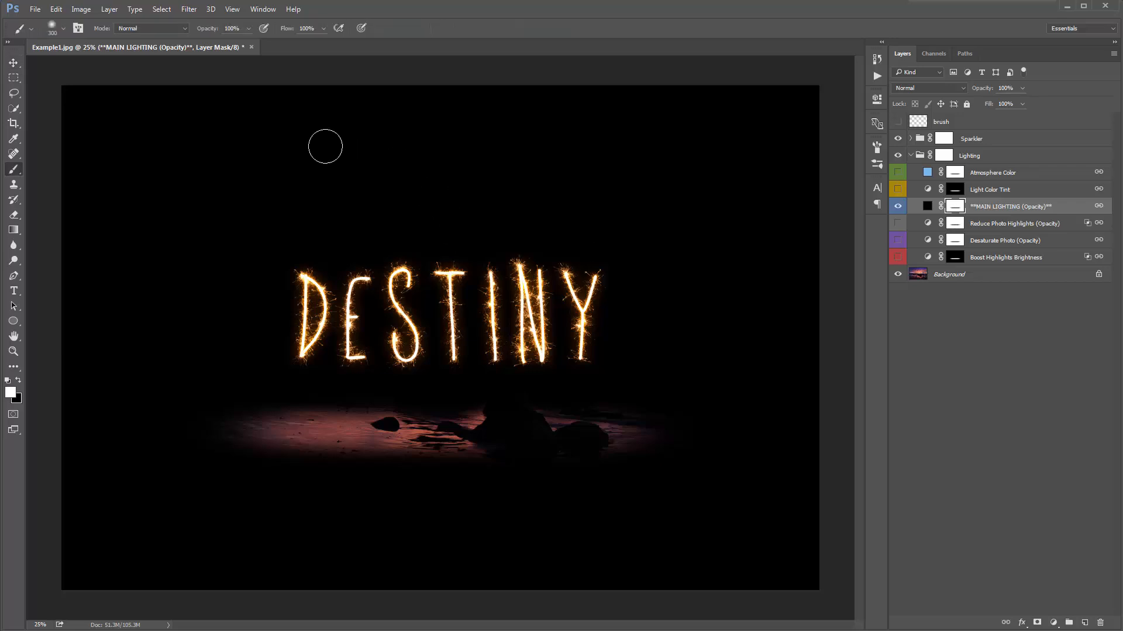
pyautogui.rightClick(232, 160)
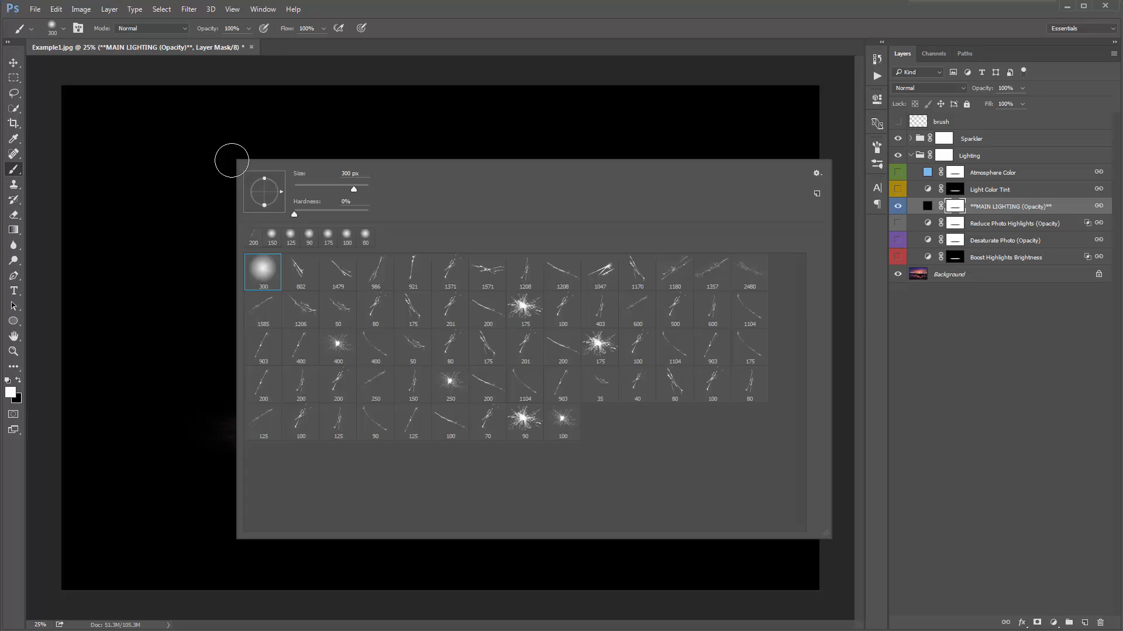
pyautogui.doubleClick(263, 278)
pyautogui.press(']')
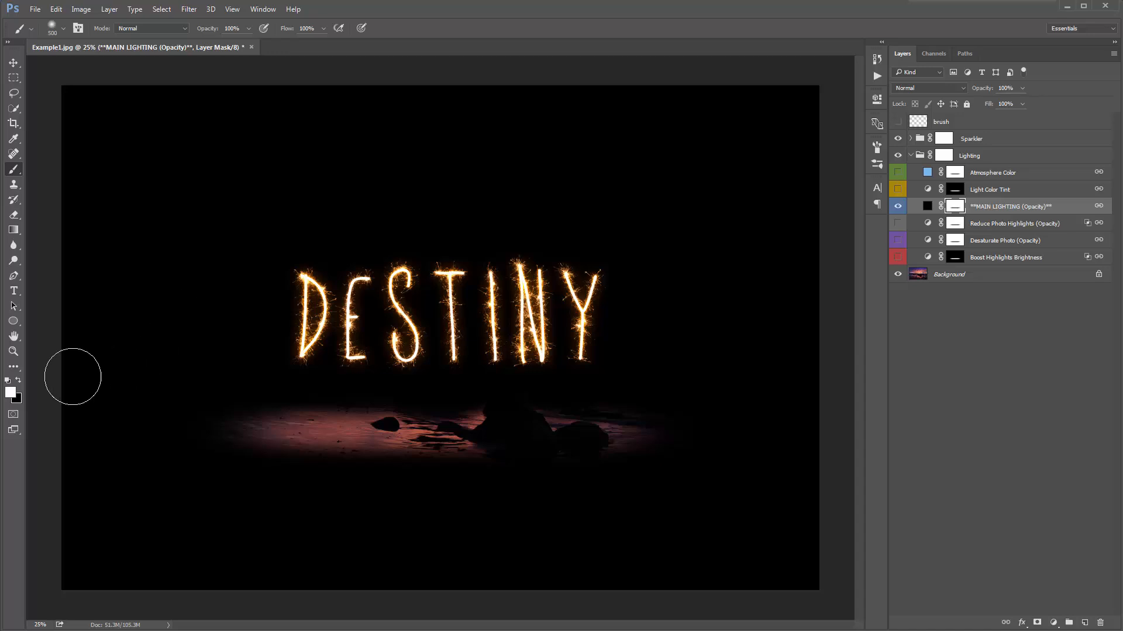
pyautogui.click(19, 381)
pyautogui.press(']')
pyautogui.press(']')
pyautogui.press(']')
pyautogui.moveTo(634, 343)
pyautogui.mouseDown()
pyautogui.moveTo(398, 292)
pyautogui.moveTo(461, 247)
pyautogui.moveTo(647, 221)
pyautogui.moveTo(243, 200)
pyautogui.moveTo(528, 339)
pyautogui.moveTo(644, 466)
pyautogui.moveTo(577, 386)
pyautogui.mouseUp()
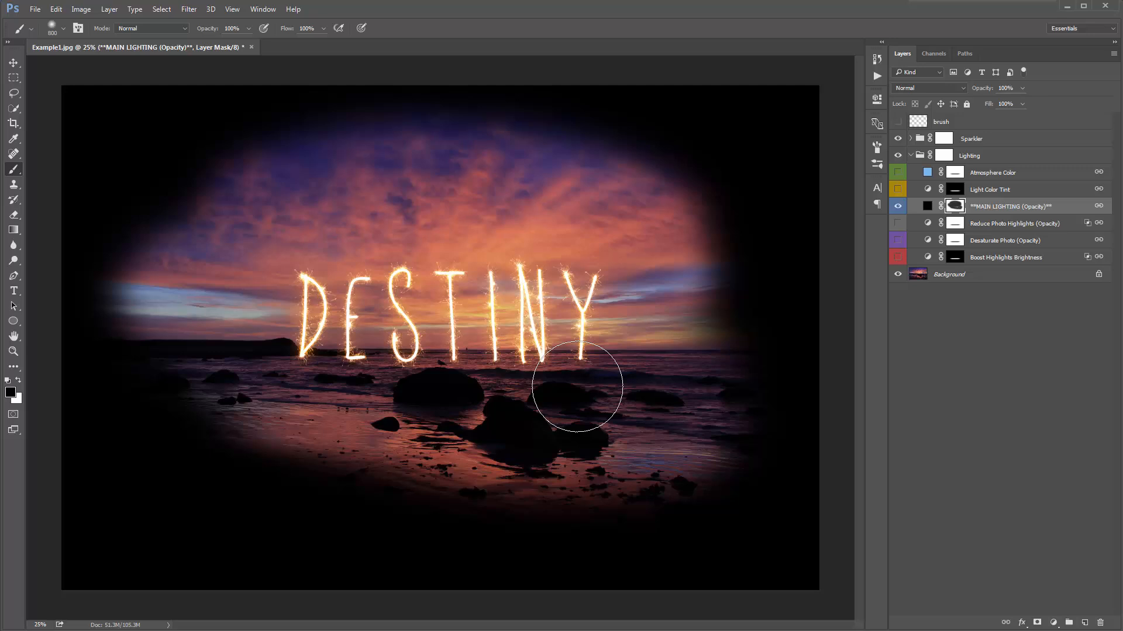
pyautogui.hotkey('ctrl', 'z')
pyautogui.press('v')
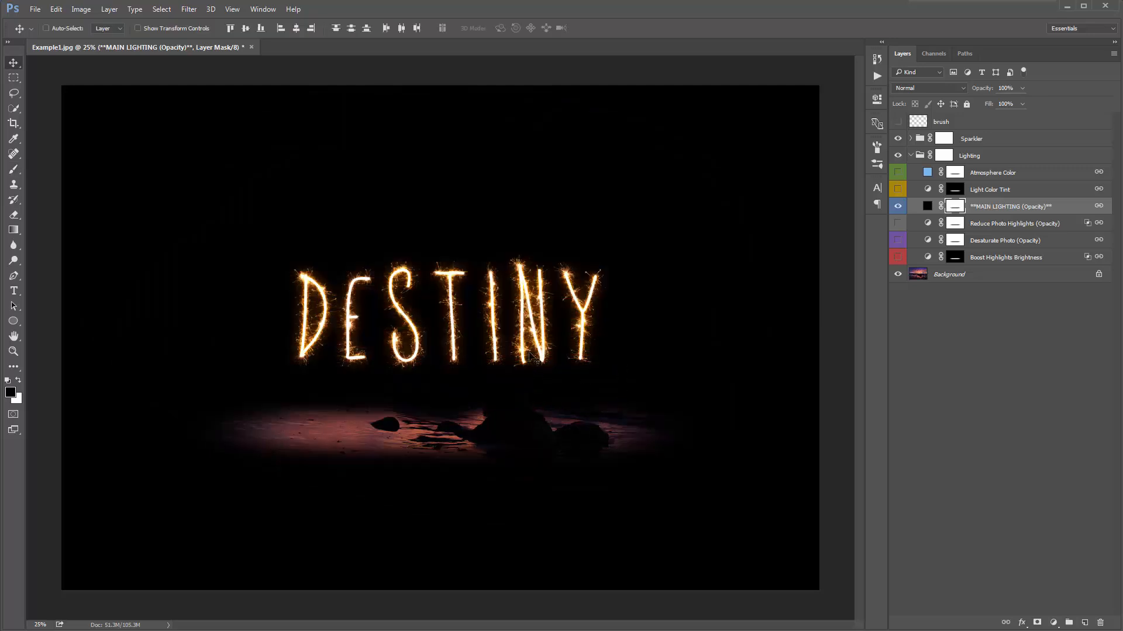
# View the MAIN LIGHTING mask on its own, return to the photo and set the layer's opacity to 50%
pyautogui.keyDown('alt'); pyautogui.click(956, 207); pyautogui.keyUp('alt')
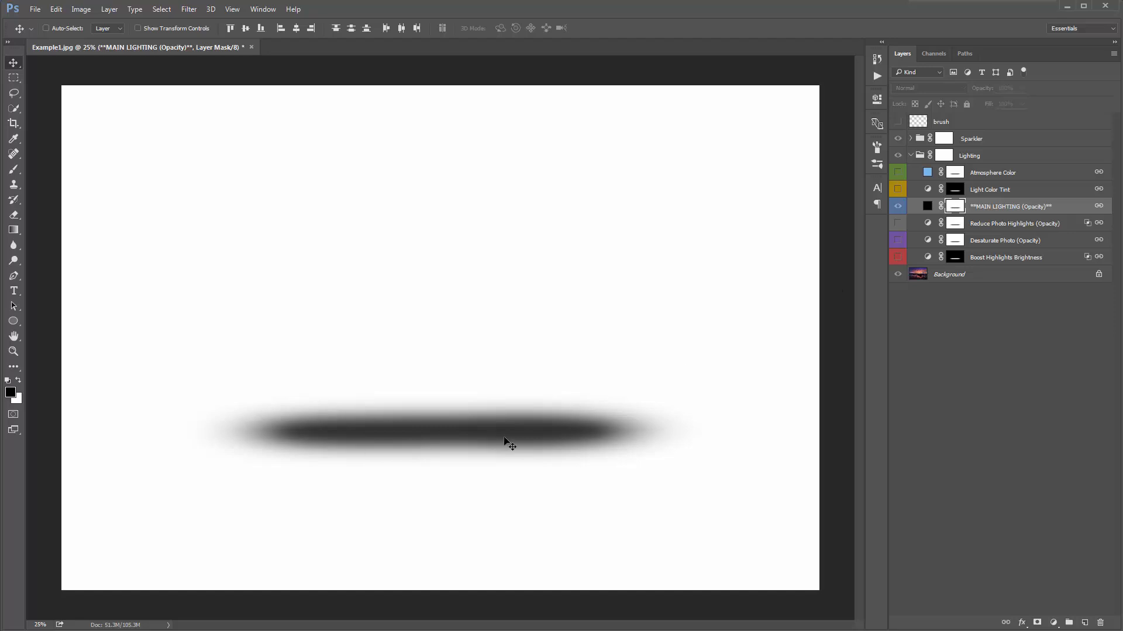
pyautogui.click(926, 207)
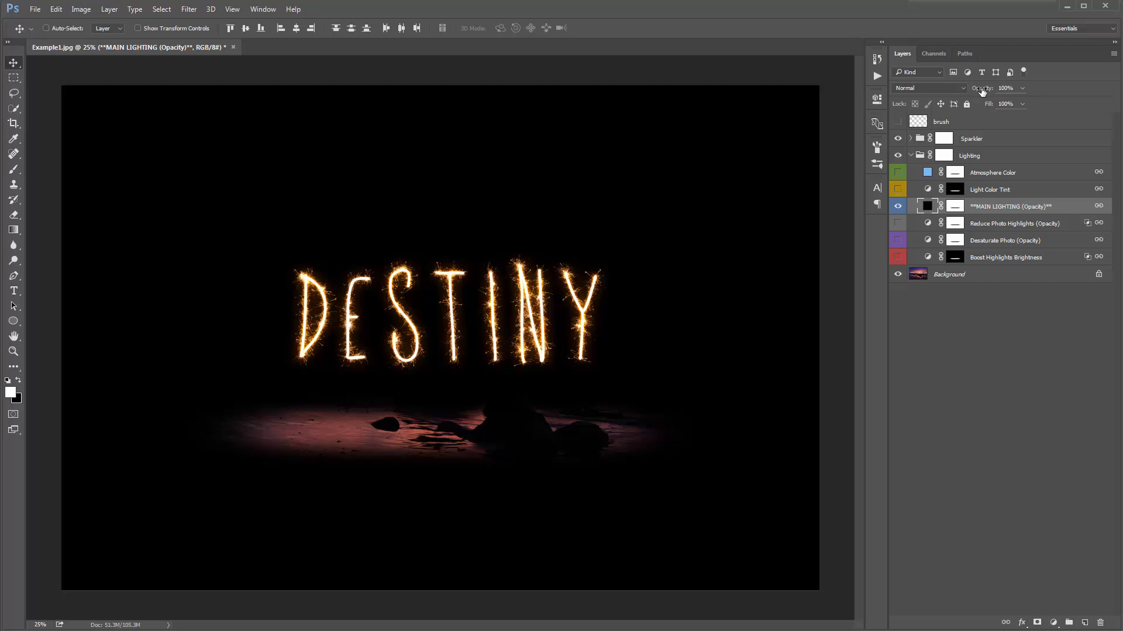
pyautogui.moveTo(982, 91); pyautogui.dragTo(952, 89)
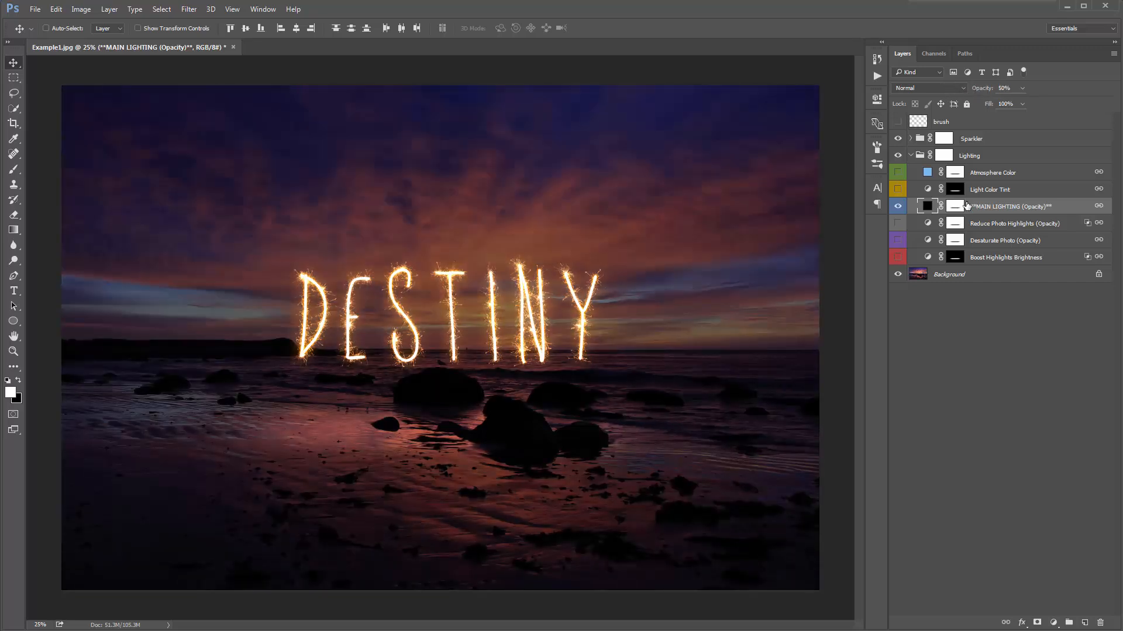
# Select the MAIN LIGHTING mask and set the layer's opacity to 78%
pyautogui.click(955, 207)
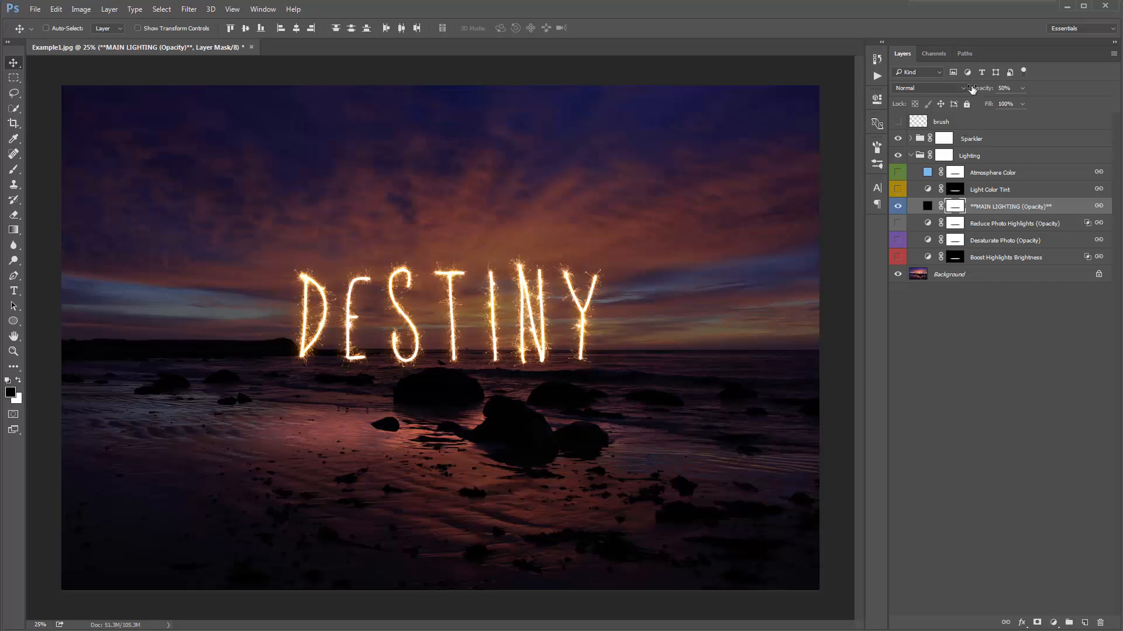
pyautogui.moveTo(972, 89); pyautogui.dragTo(988, 89)
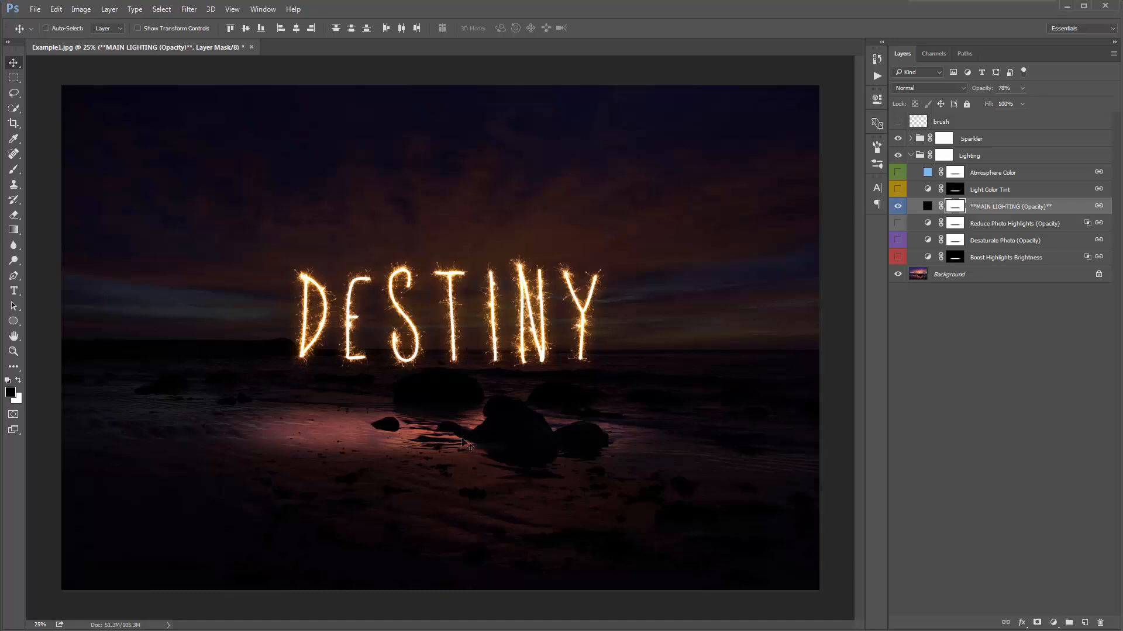
# Try a brush stroke on the MAIN LIGHTING mask over the water beside the large rocks, and undo it
pyautogui.press('b')
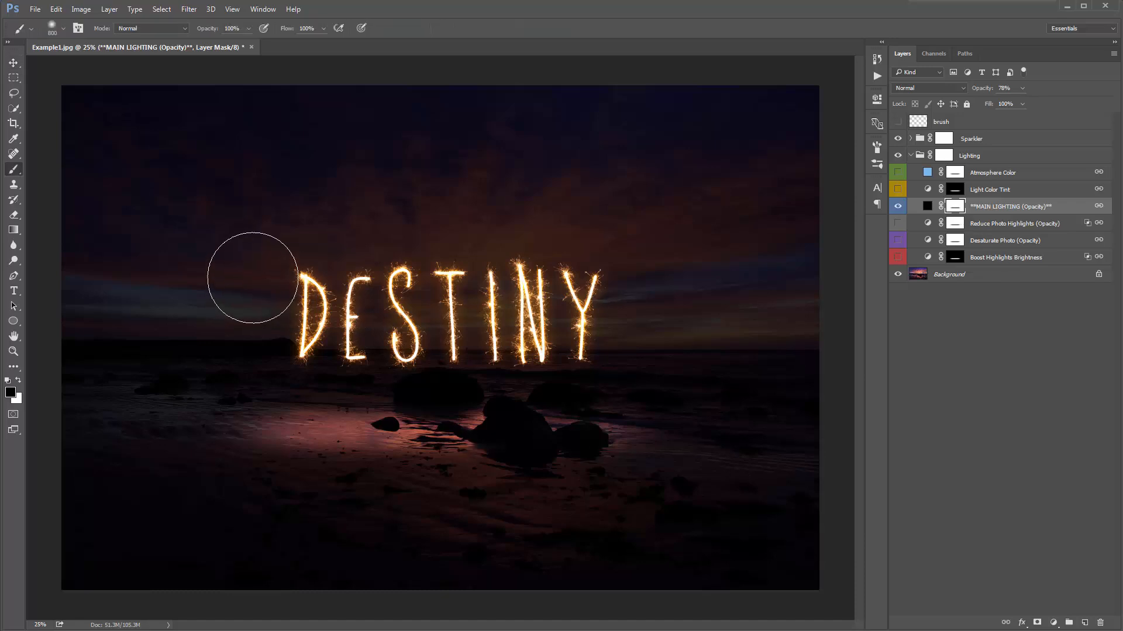
pyautogui.click(19, 381)
pyautogui.press('[')
pyautogui.press('[')
pyautogui.press('x')
pyautogui.moveTo(637, 431); pyautogui.dragTo(712, 435)
pyautogui.hotkey('ctrl', 'z')
# Try painting black across the whole shoreline on the MAIN LIGHTING mask with a 300 px brush at full opacity, and undo the stroke
pyautogui.press('[')
pyautogui.press('[')
pyautogui.press('[')
pyautogui.moveTo(629, 426)
pyautogui.mouseDown()
pyautogui.moveTo(774, 429)
pyautogui.moveTo(596, 436)
pyautogui.moveTo(90, 413)
pyautogui.mouseUp()
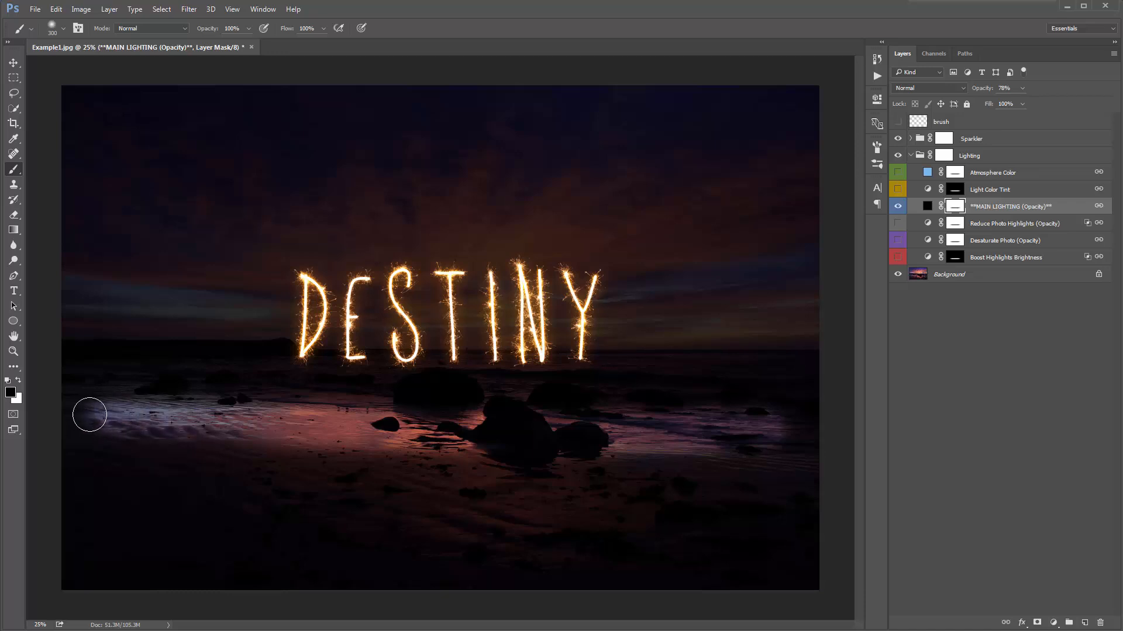
pyautogui.hotkey('ctrl', 'z')
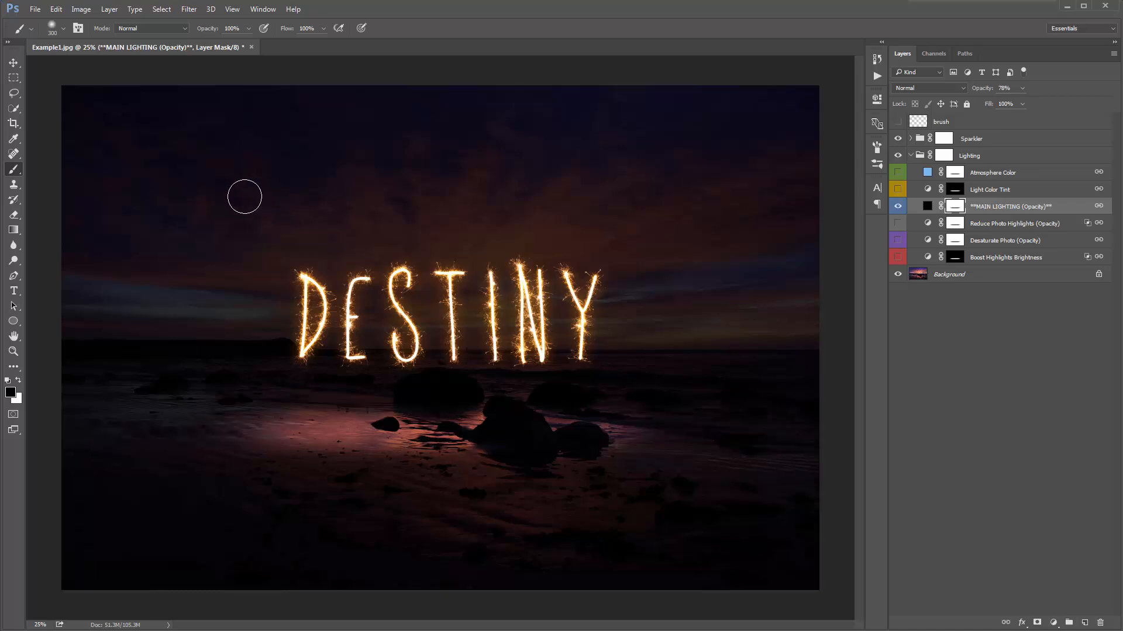
# Try painting black on the MAIN LIGHTING mask in the sky beside the letter D, and undo the stroke
pyautogui.moveTo(241, 196)
pyautogui.mouseDown()
pyautogui.moveTo(374, 251)
pyautogui.moveTo(263, 299)
pyautogui.mouseUp()
pyautogui.hotkey('ctrl', 'z')
pyautogui.press('v')
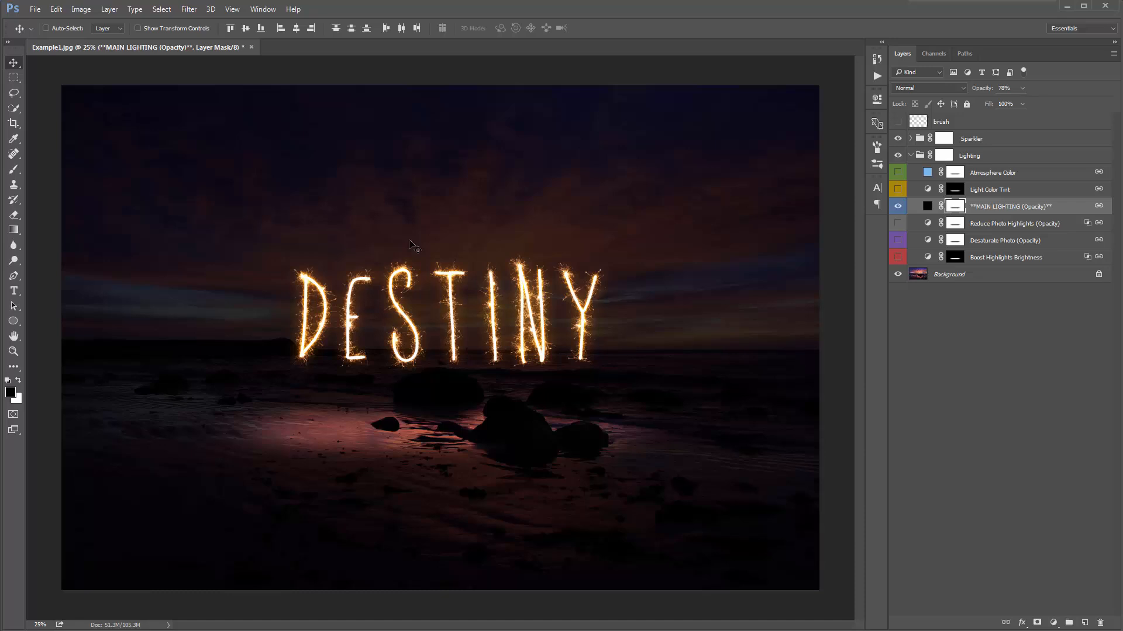
# Paint black on the MAIN LIGHTING mask over the water on both sides of the lit area, using a 300 px brush at 40% opacity
pyautogui.press('b')
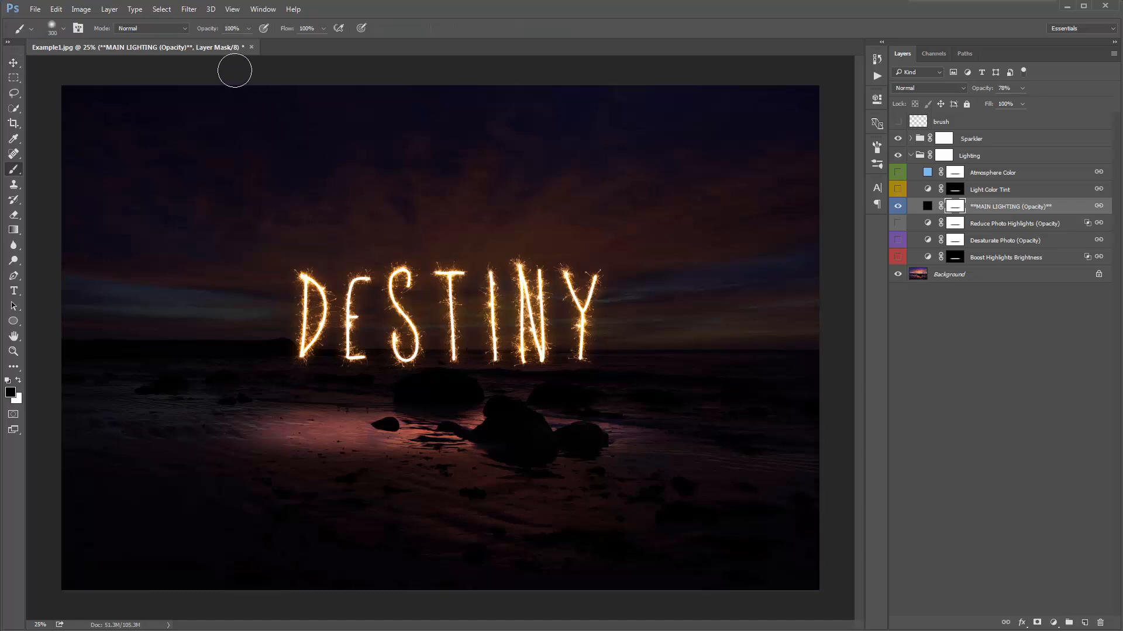
pyautogui.press('5')
pyautogui.press('8')
pyautogui.moveTo(277, 410)
pyautogui.mouseDown()
pyautogui.moveTo(163, 409)
pyautogui.moveTo(138, 421)
pyautogui.moveTo(118, 408)
pyautogui.moveTo(187, 412)
pyautogui.mouseUp()
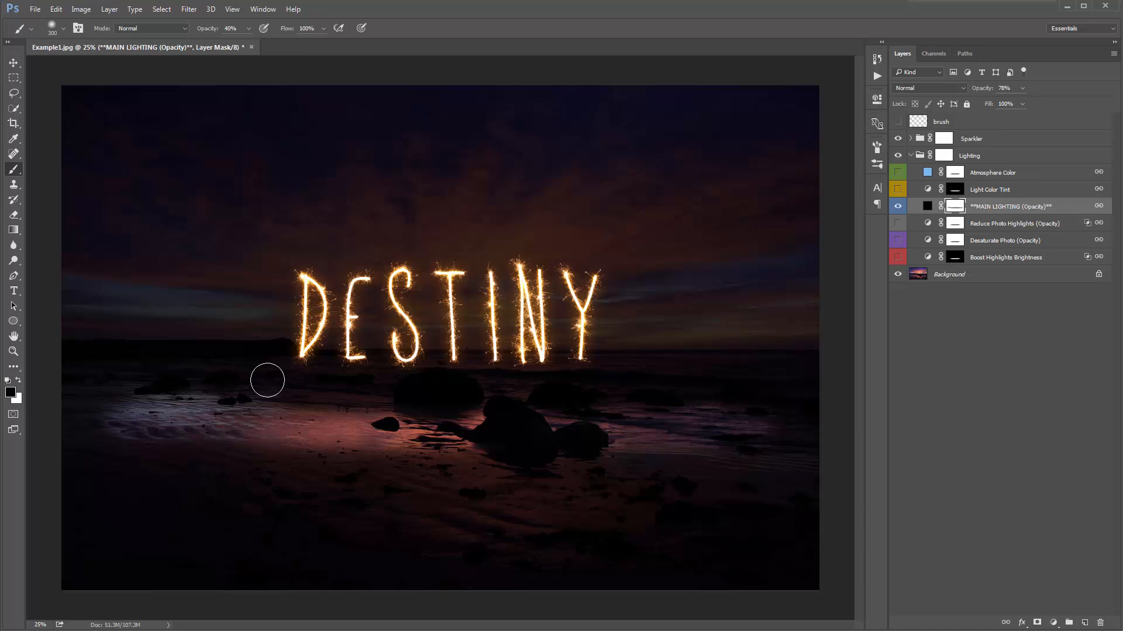
# Paint the MAIN LIGHTING mask over the wet sand with a 600 px brush at 40% opacity, revealing with black and softening with white
pyautogui.press(']')
pyautogui.moveTo(224, 439)
pyautogui.mouseDown()
pyautogui.moveTo(376, 446)
pyautogui.moveTo(261, 463)
pyautogui.moveTo(416, 463)
pyautogui.moveTo(340, 472)
pyautogui.moveTo(573, 474)
pyautogui.mouseUp()
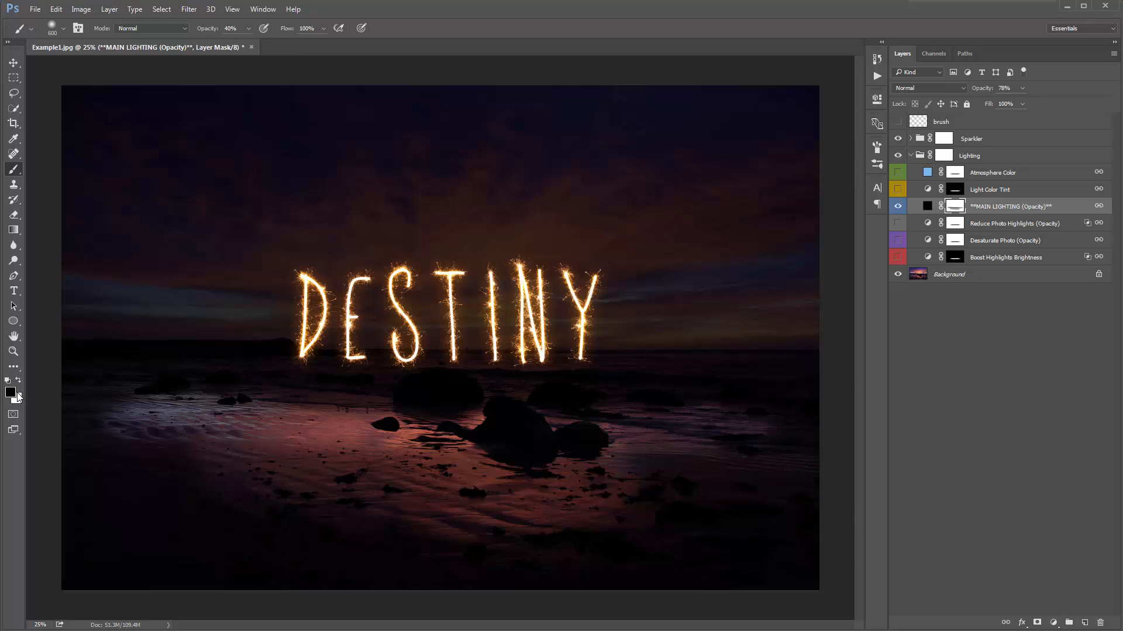
pyautogui.press('x')
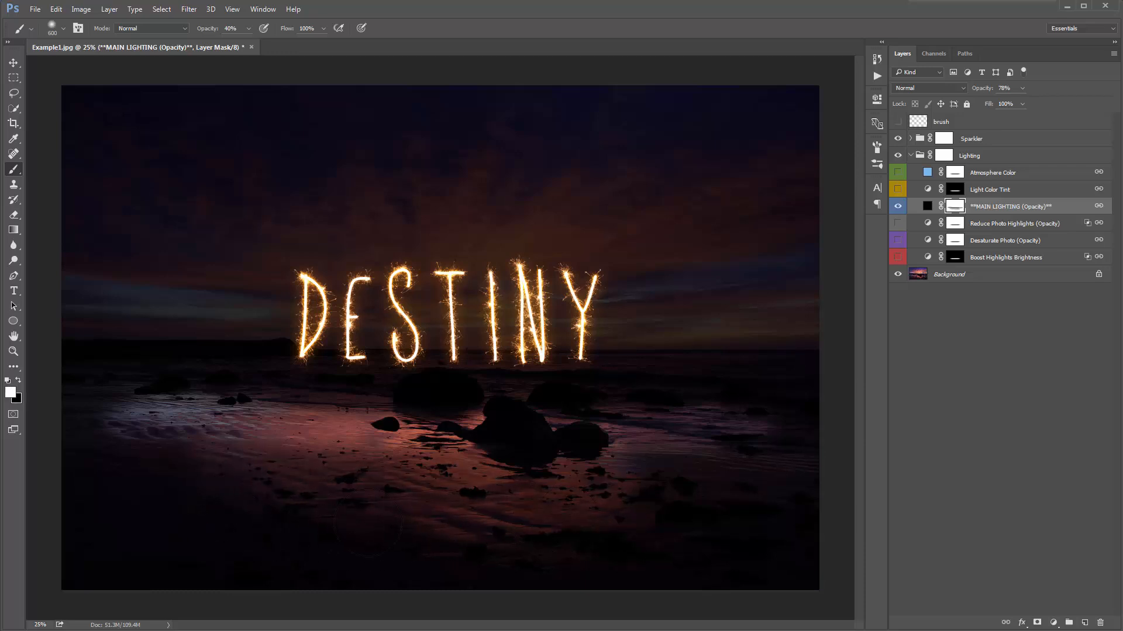
pyautogui.press('x')
pyautogui.moveTo(267, 502)
pyautogui.mouseDown()
pyautogui.moveTo(284, 478)
pyautogui.moveTo(440, 515)
pyautogui.moveTo(732, 522)
pyautogui.mouseUp()
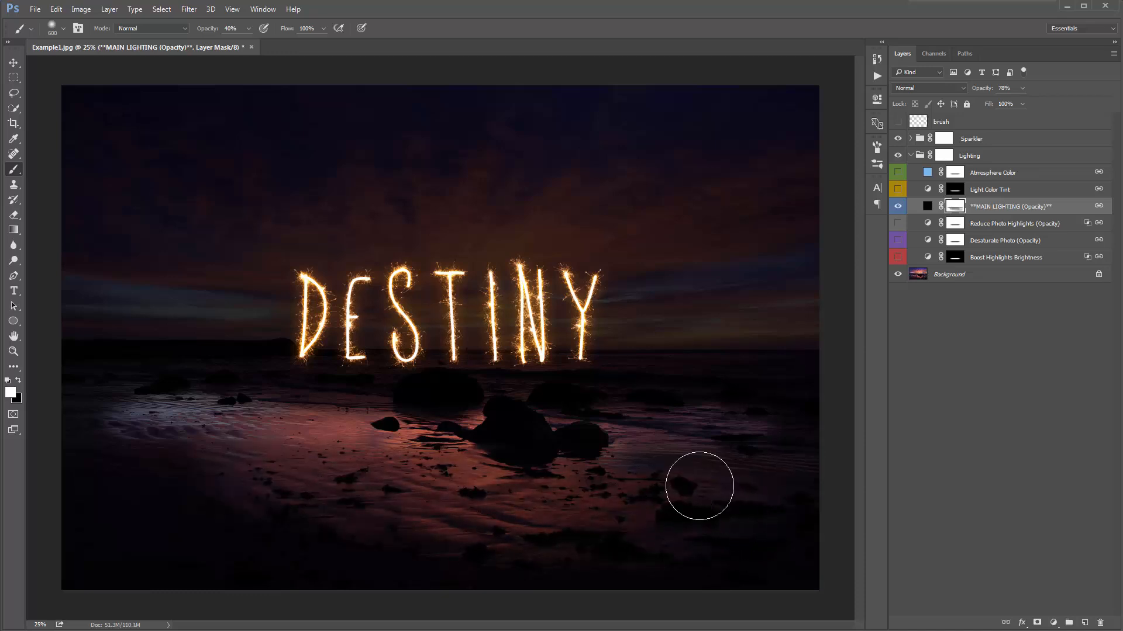
pyautogui.press('x')
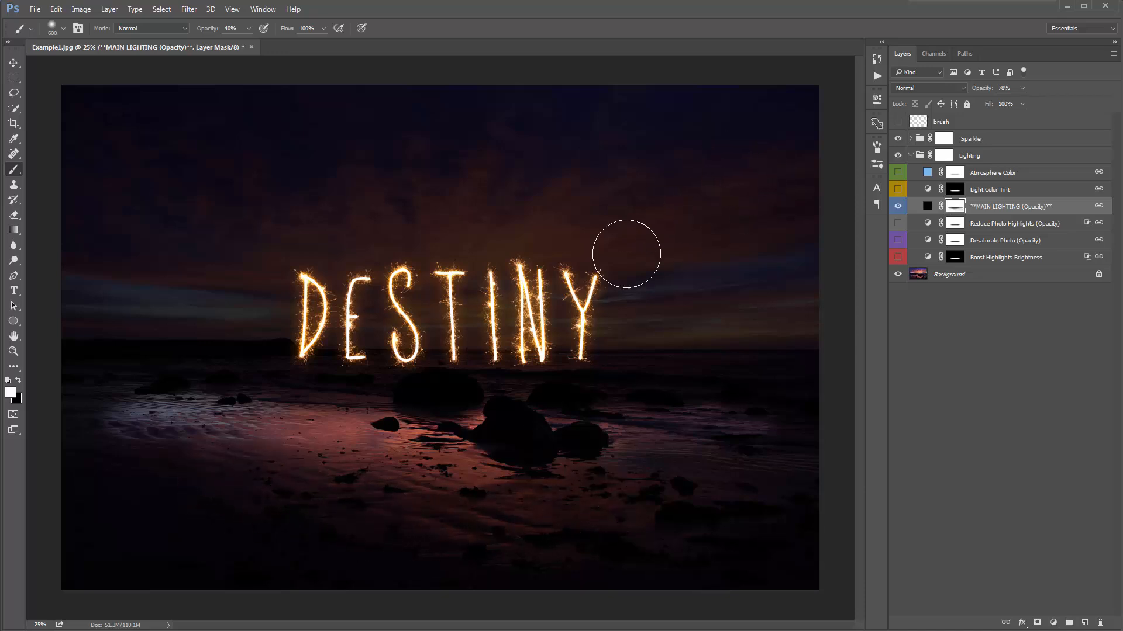
pyautogui.press('v')
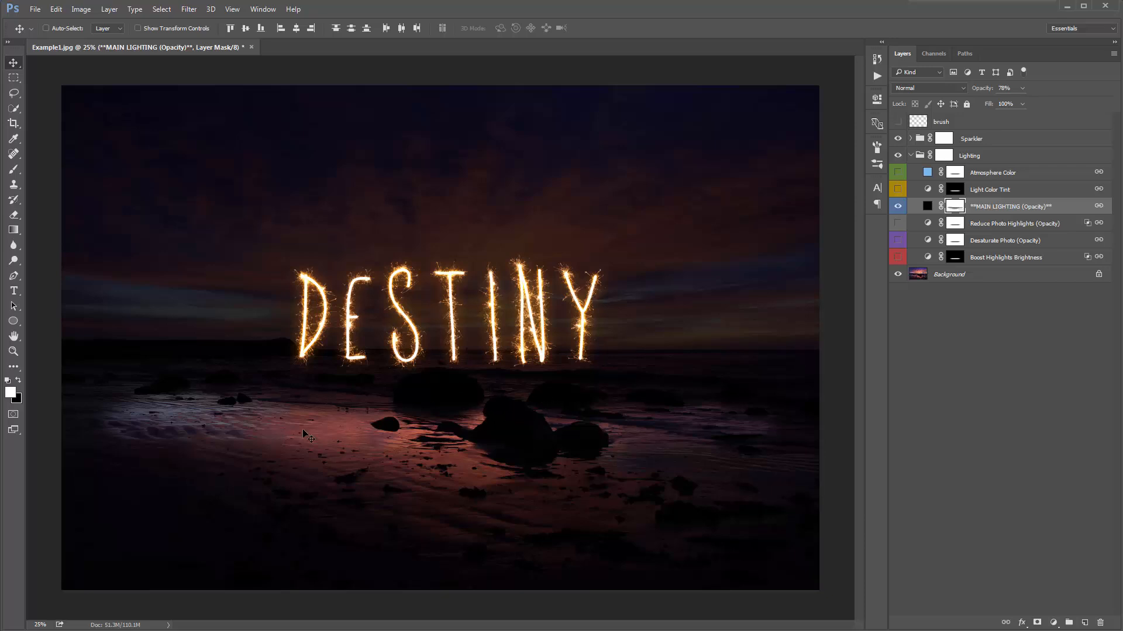
# Select the Update Lighting action in the Sparkler set and show all the hidden layers in the Lighting group
pyautogui.click(879, 76)
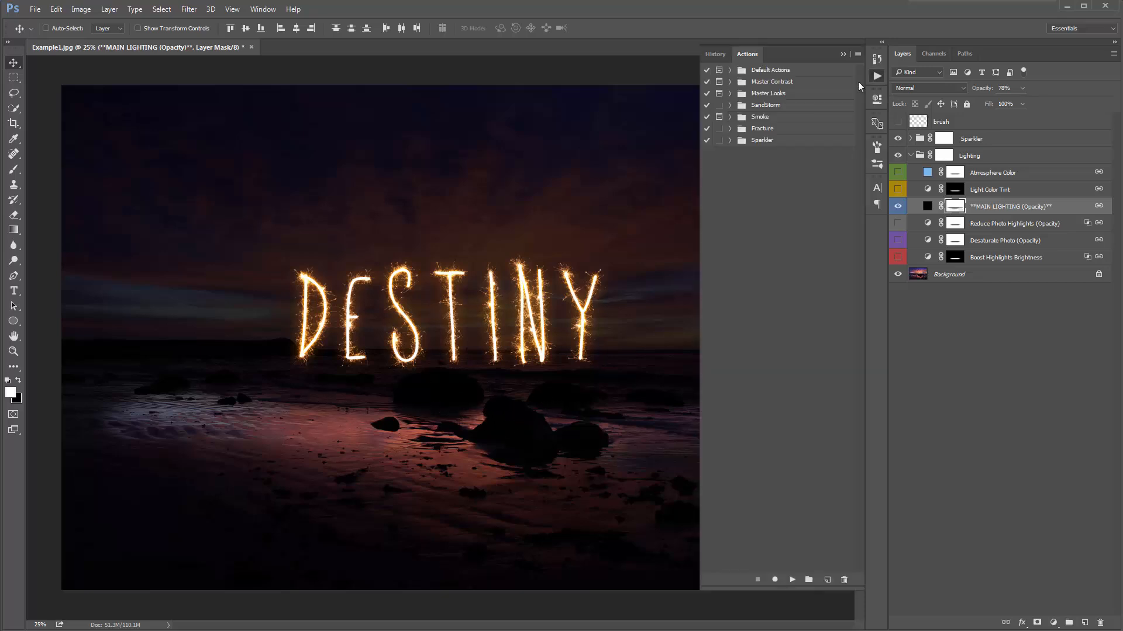
pyautogui.click(763, 140)
pyautogui.click(730, 141)
pyautogui.click(775, 187)
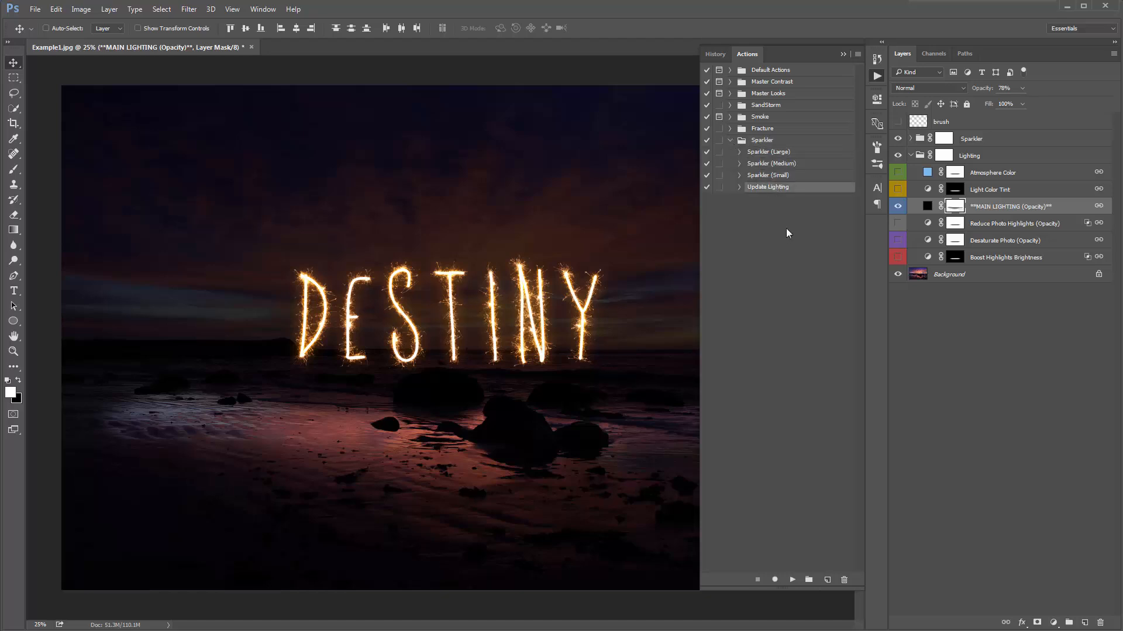
pyautogui.moveTo(897, 172); pyautogui.dragTo(897, 258)
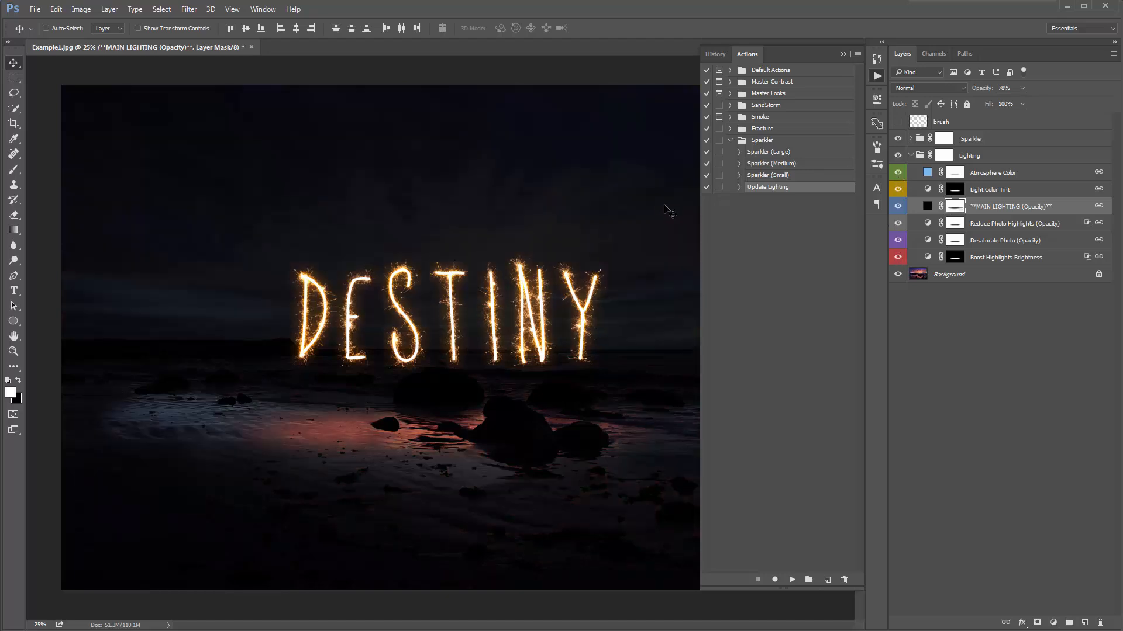
pyautogui.click(845, 54)
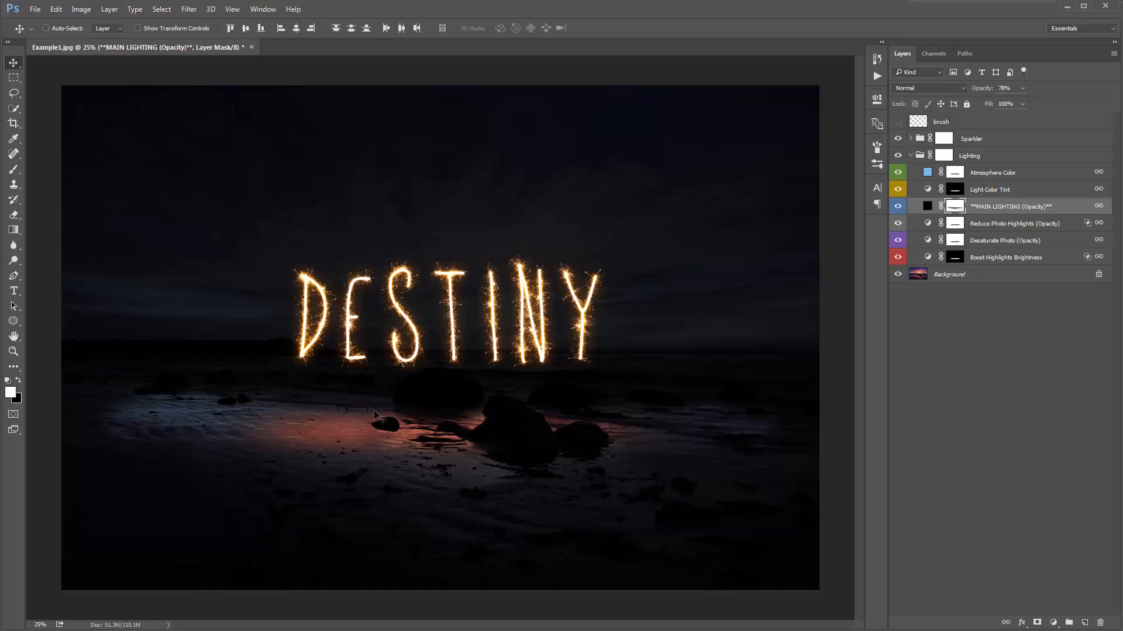
# View the MAIN LIGHTING mask on its own and run the Update Lighting action to apply its painting to the other lighting masks
pyautogui.click(876, 77)
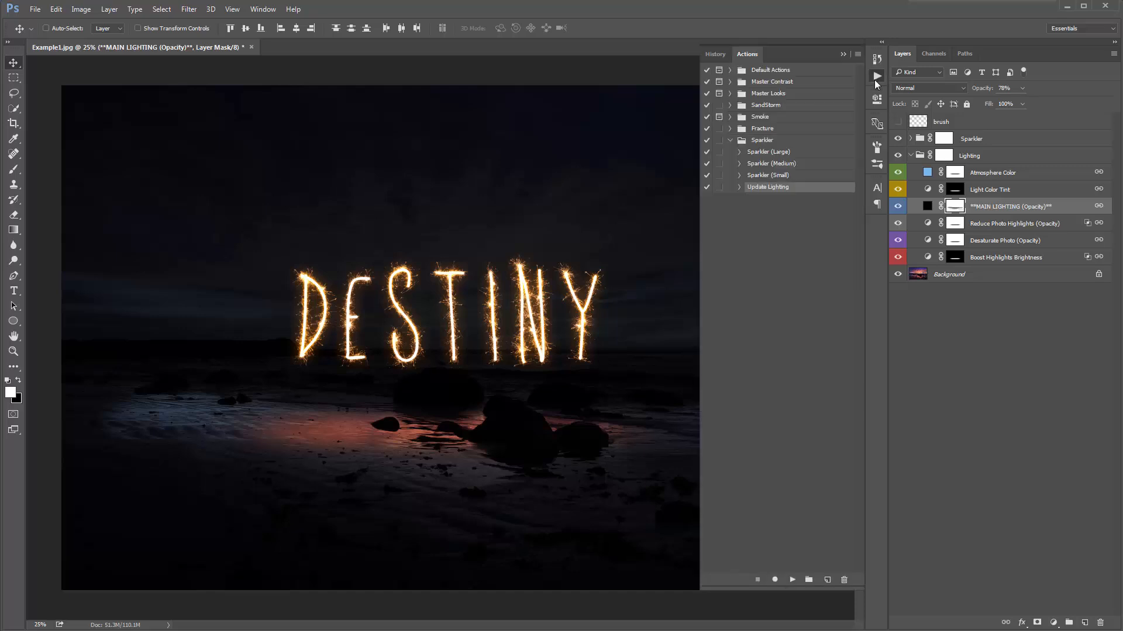
pyautogui.keyDown('alt'); pyautogui.click(958, 208); pyautogui.keyUp('alt')
pyautogui.click(843, 54)
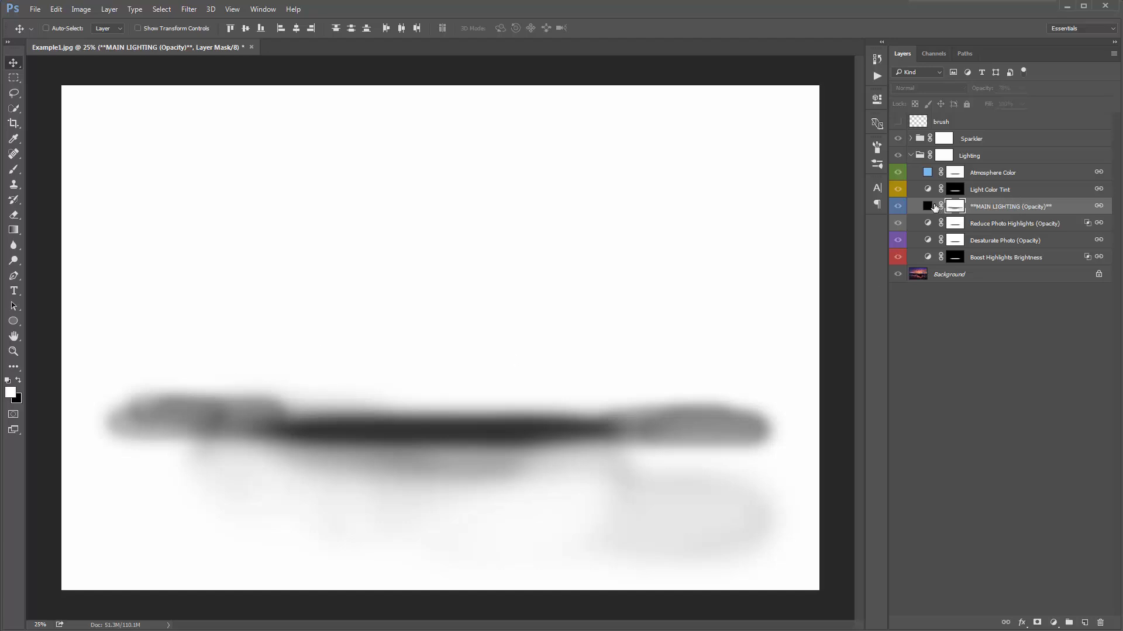
pyautogui.keyDown('alt'); pyautogui.click(952, 208); pyautogui.keyUp('alt')
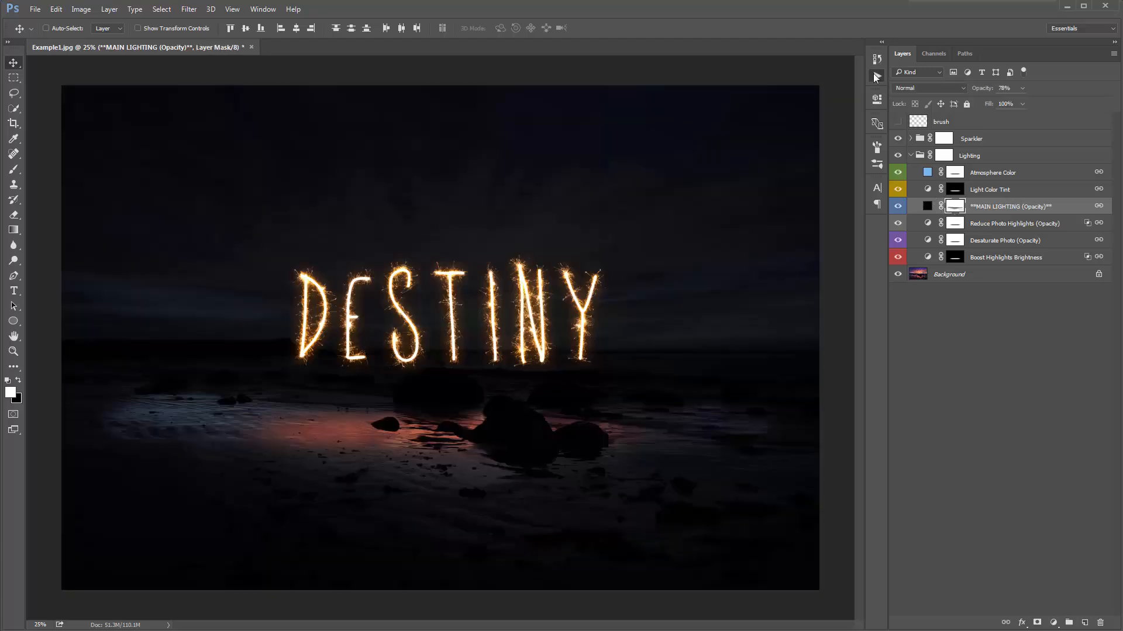
pyautogui.click(877, 76)
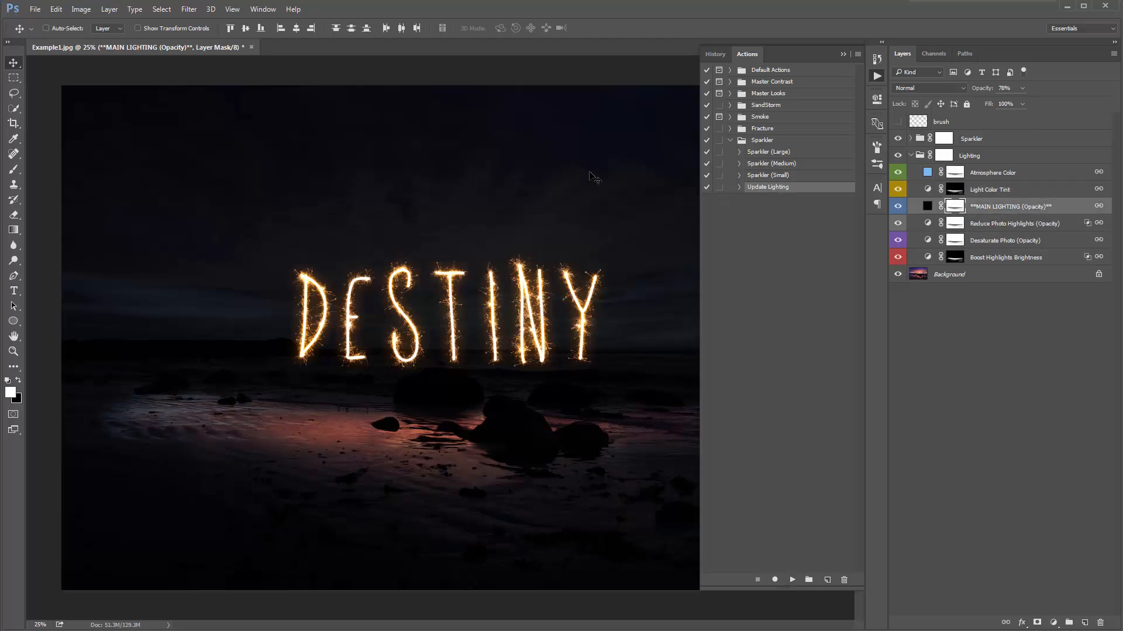
pyautogui.click(844, 54)
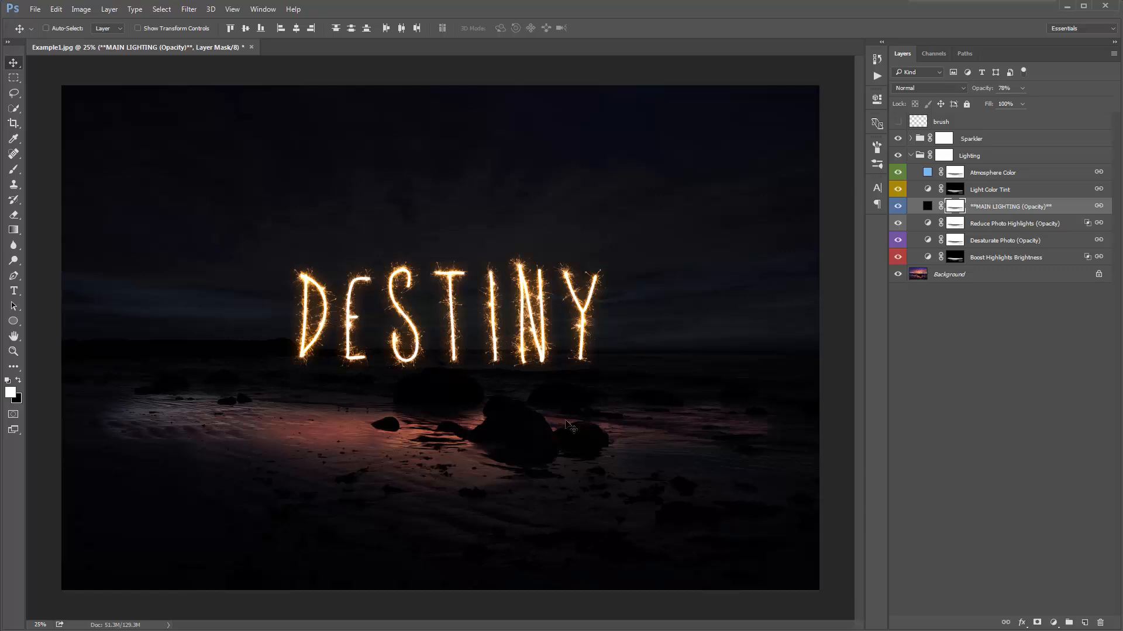
# Examine the Light Color Tint, Atmosphere Color and MAIN LIGHTING masks on their own to compare their painted areas
pyautogui.keyDown('alt'); pyautogui.click(955, 188); pyautogui.keyUp('alt')
pyautogui.keyDown('alt'); pyautogui.click(955, 189); pyautogui.keyUp('alt')
pyautogui.keyDown('alt'); pyautogui.click(956, 173); pyautogui.keyUp('alt')
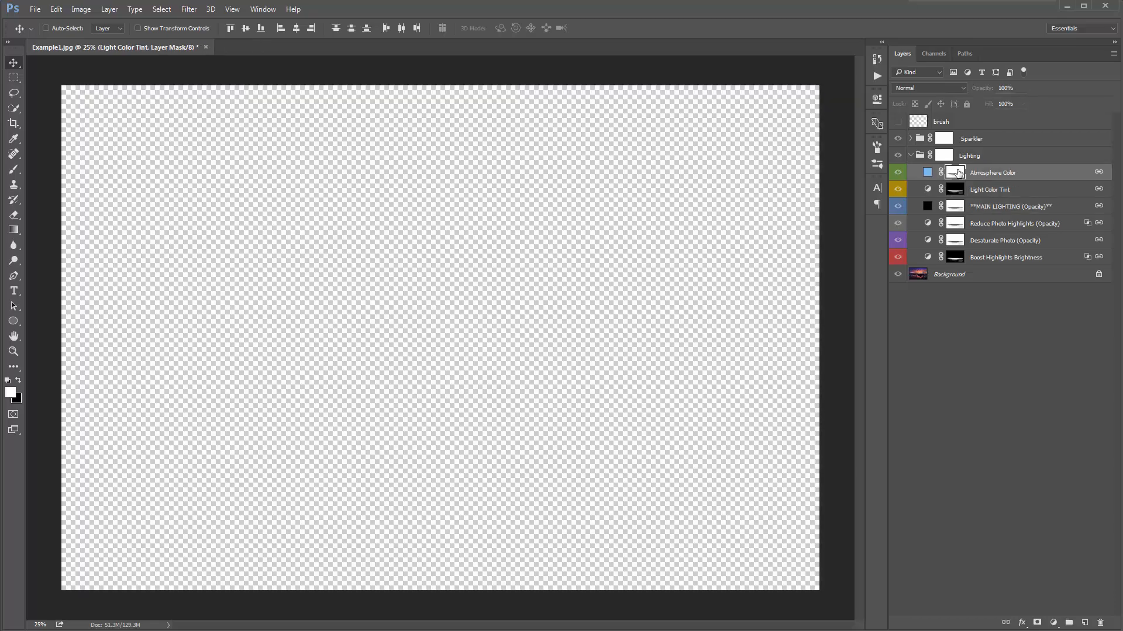
pyautogui.keyDown('alt'); pyautogui.click(955, 173); pyautogui.keyUp('alt')
pyautogui.keyDown('alt'); pyautogui.click(958, 189); pyautogui.keyUp('alt')
pyautogui.keyDown('alt'); pyautogui.click(958, 189); pyautogui.keyUp('alt')
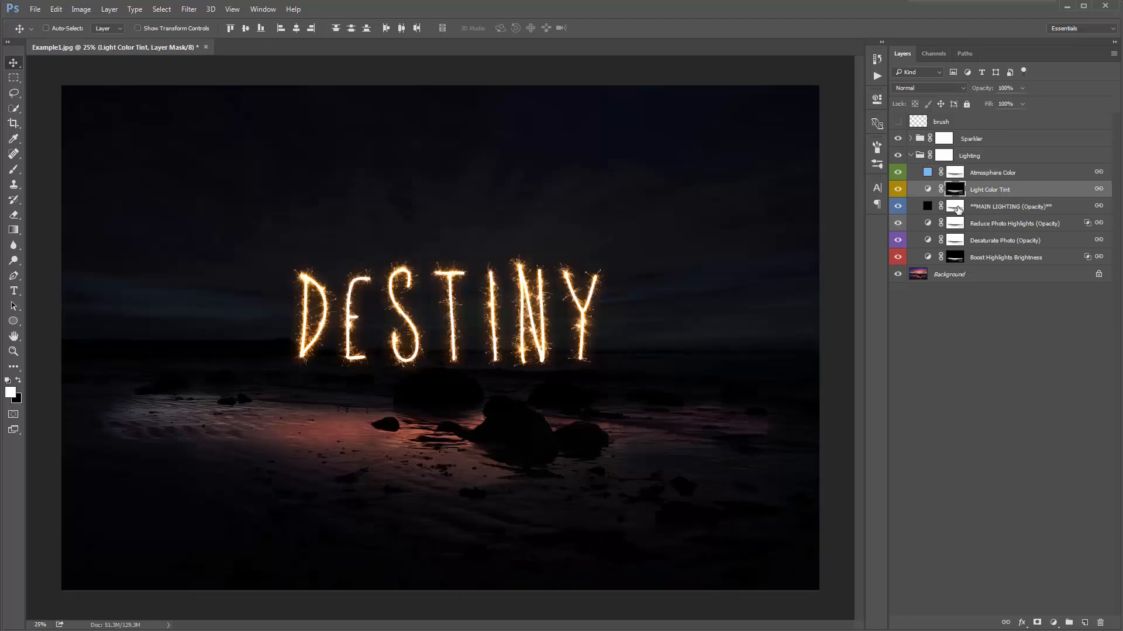
pyautogui.keyDown('alt'); pyautogui.click(954, 206); pyautogui.keyUp('alt')
pyautogui.keyDown('alt'); pyautogui.click(955, 205); pyautogui.keyUp('alt')
pyautogui.click(877, 75)
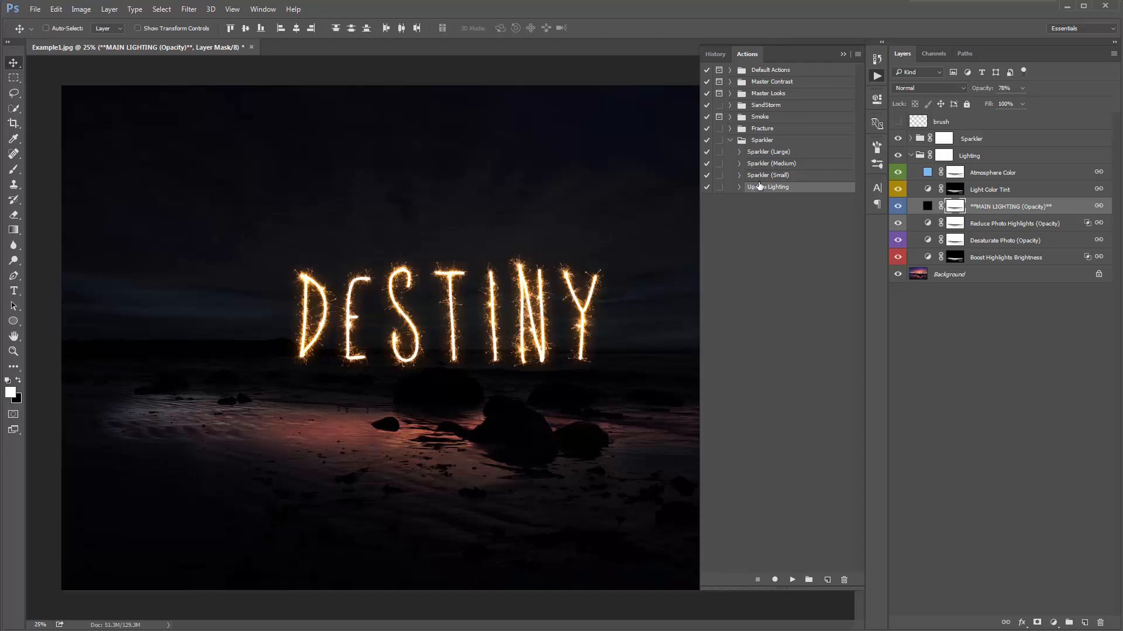
pyautogui.click(844, 54)
# Hide every layer in the Lighting group except MAIN LIGHTING
pyautogui.moveTo(898, 172); pyautogui.dragTo(899, 239)
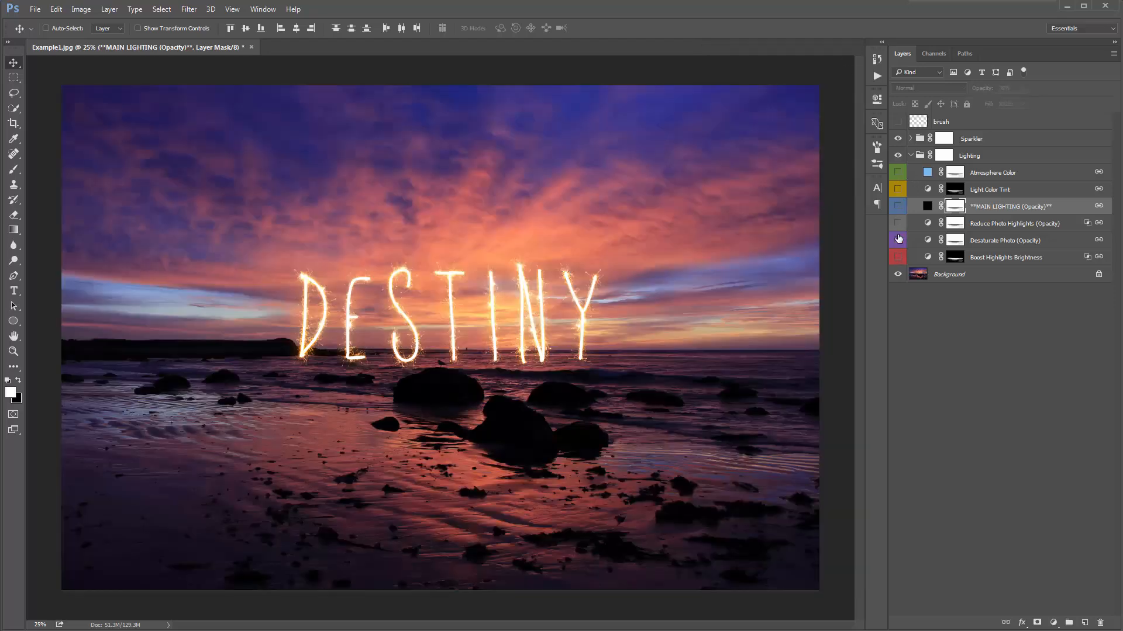
pyautogui.click(897, 206)
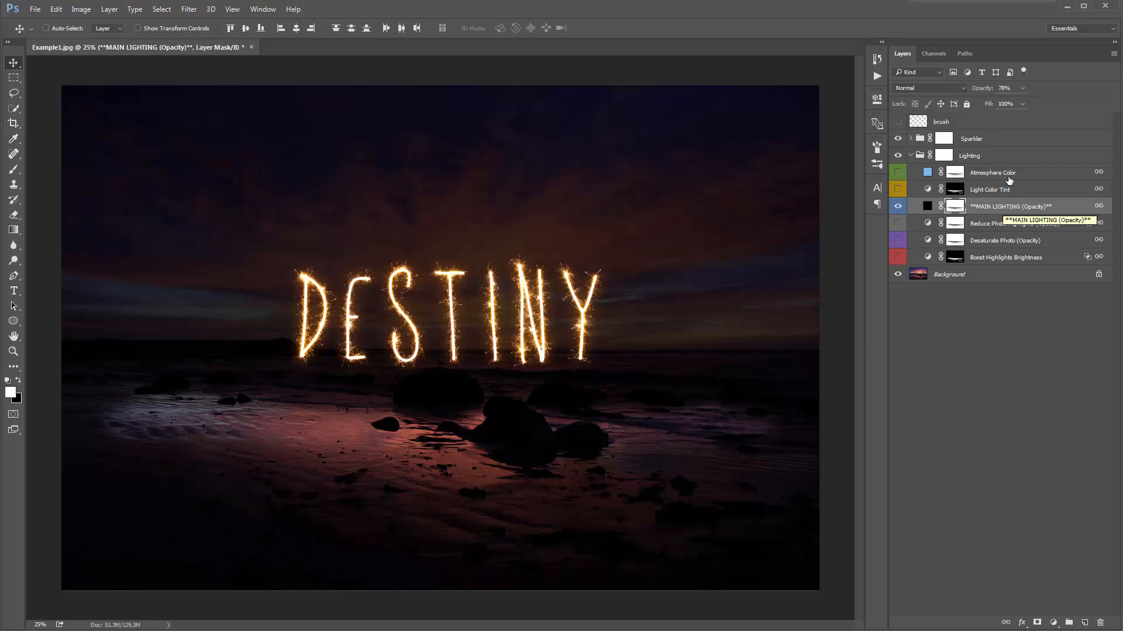
# Show the Desaturate Photo layer and adjust its opacity to tone down the photo's colours
pyautogui.click(1001, 245)
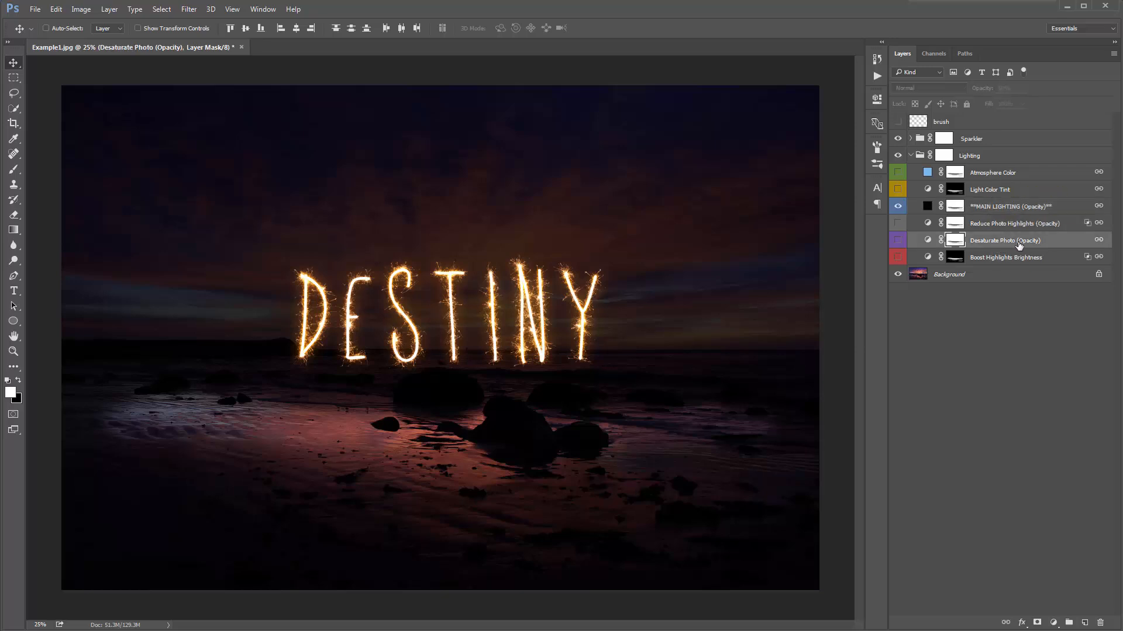
pyautogui.click(897, 240)
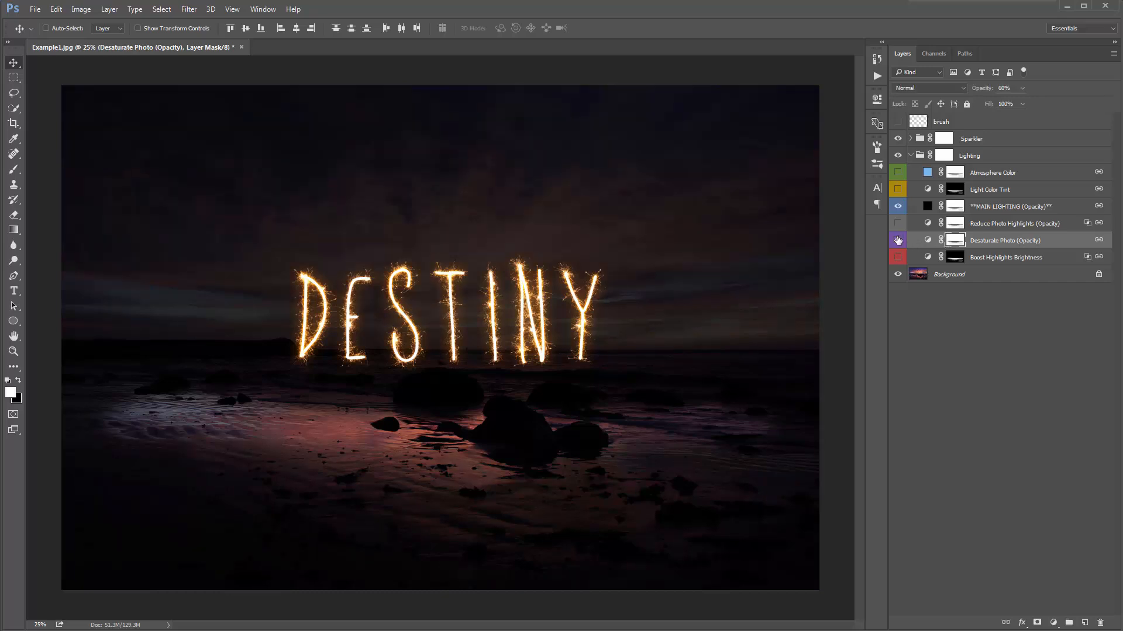
pyautogui.click(993, 244)
pyautogui.moveTo(976, 92); pyautogui.dragTo(1065, 98)
pyautogui.moveTo(983, 91); pyautogui.dragTo(624, 111)
# Show the Reduce Photo Highlights layer and adjust its opacity to darken the bright areas of the photo
pyautogui.click(1021, 228)
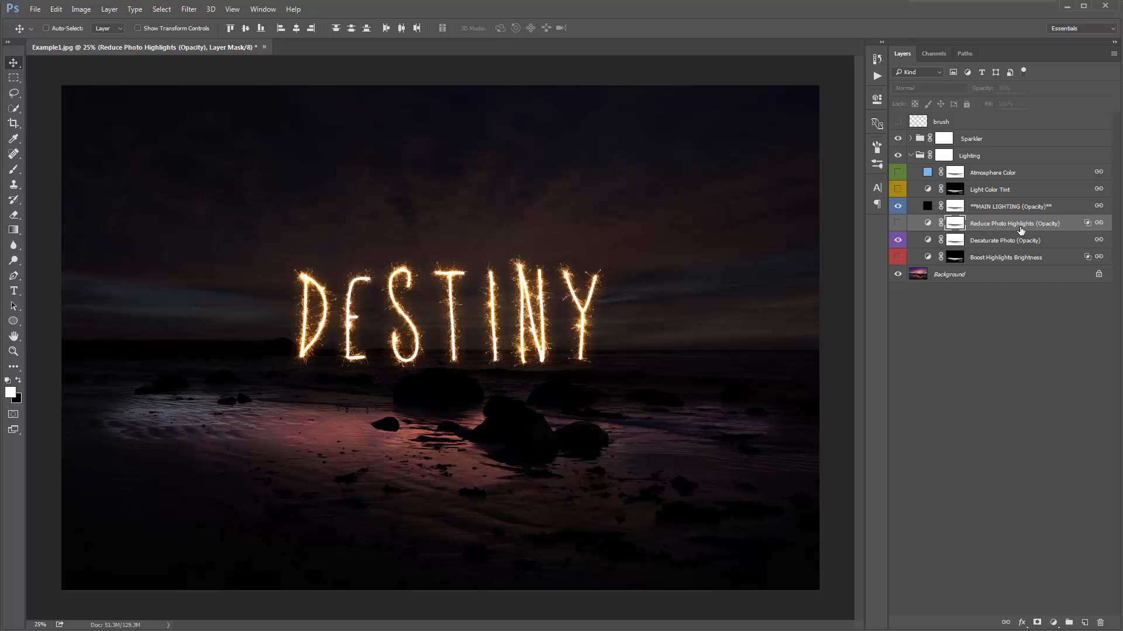
pyautogui.click(897, 223)
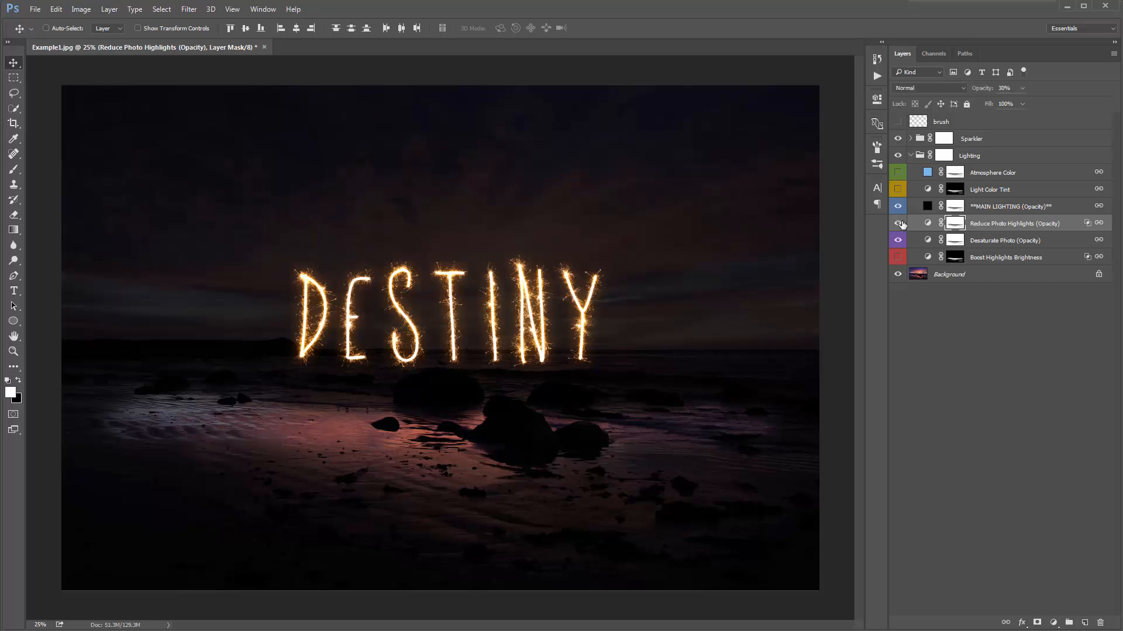
pyautogui.click(994, 226)
pyautogui.moveTo(975, 89)
pyautogui.mouseDown()
pyautogui.moveTo(1041, 96)
pyautogui.moveTo(981, 95)
pyautogui.mouseUp()
pyautogui.moveTo(653, 109); pyautogui.dragTo(619, 115)
# Rebalance the scene's darkness by setting Reduce Photo Highlights to 47% opacity and MAIN LIGHTING to 79% opacity
pyautogui.click(998, 211)
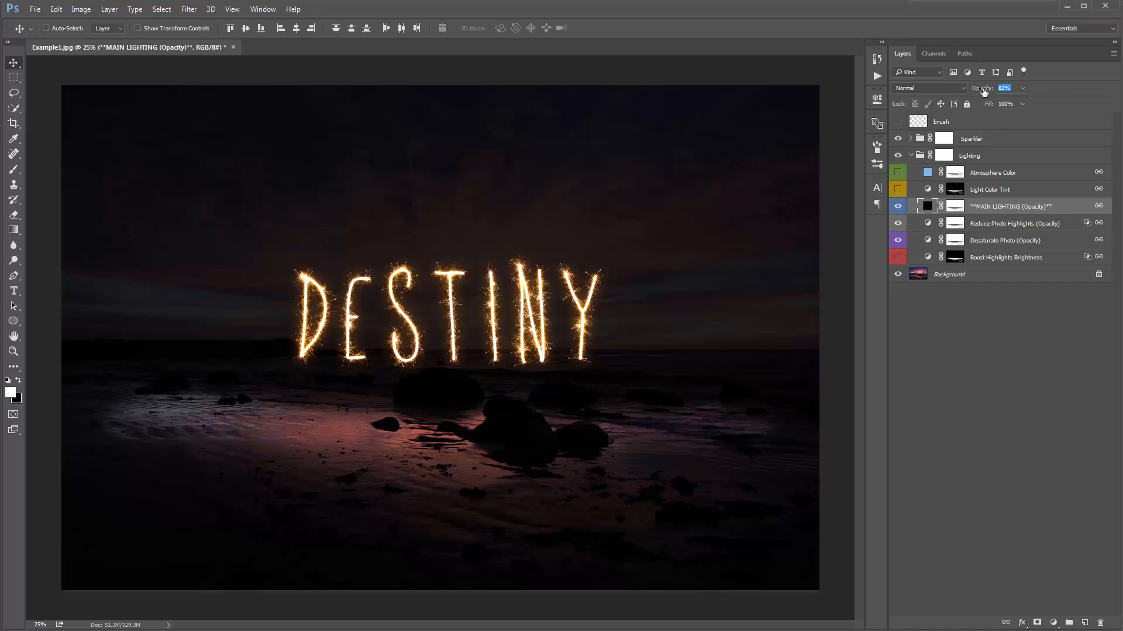
pyautogui.moveTo(985, 93); pyautogui.dragTo(986, 92)
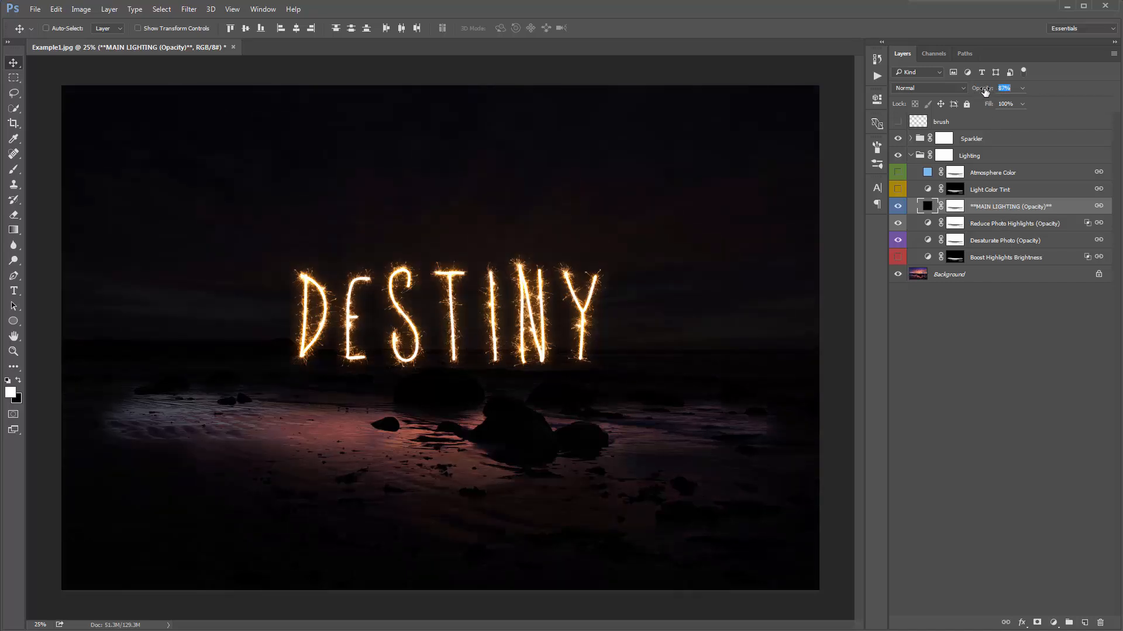
pyautogui.click(995, 226)
pyautogui.moveTo(981, 92)
pyautogui.mouseDown()
pyautogui.moveTo(1016, 94)
pyautogui.moveTo(985, 94)
pyautogui.mouseUp()
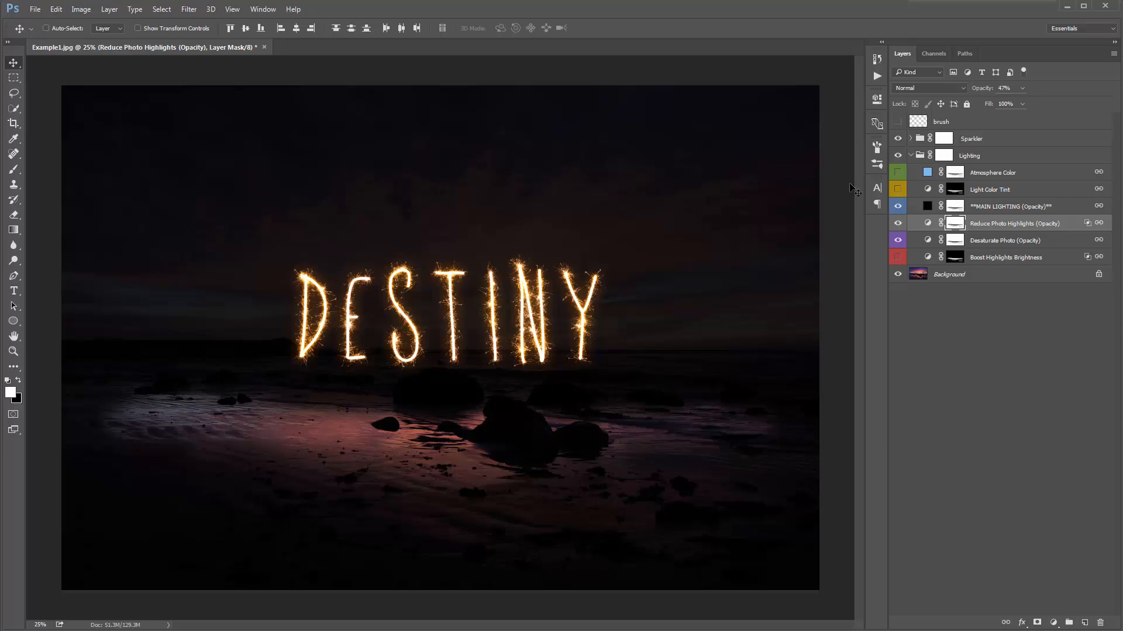
pyautogui.click(1004, 207)
pyautogui.moveTo(977, 89); pyautogui.dragTo(980, 92)
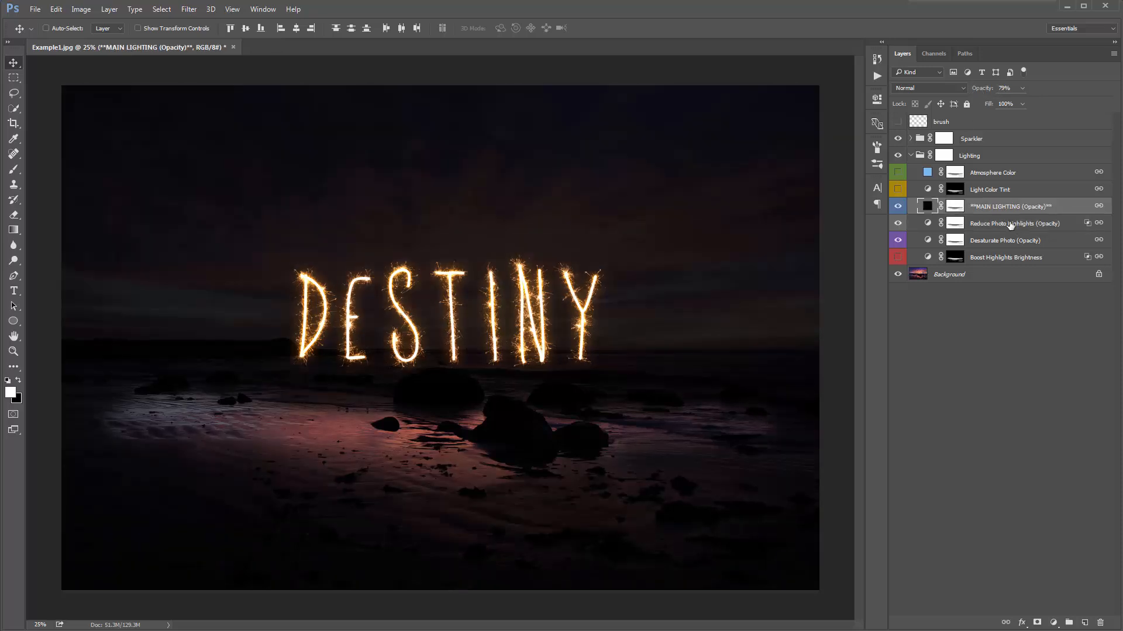
# Show the Light Color Tint layer and open its Photo Filter settings
pyautogui.click(1013, 227)
pyautogui.click(997, 193)
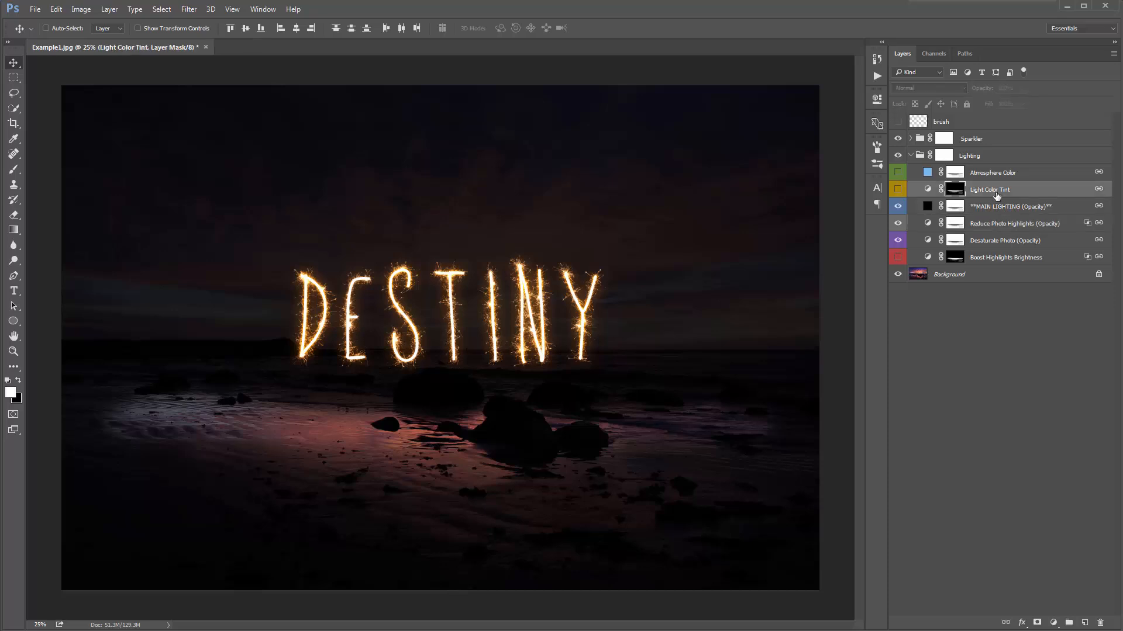
pyautogui.click(898, 190)
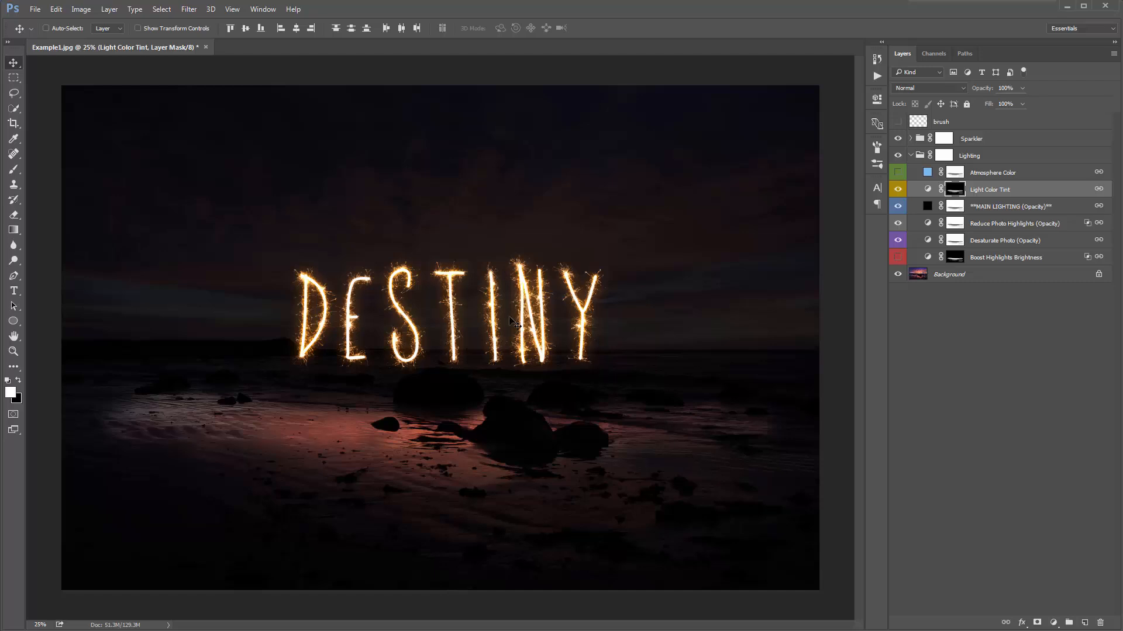
pyautogui.click(929, 190)
pyautogui.doubleClick(929, 190)
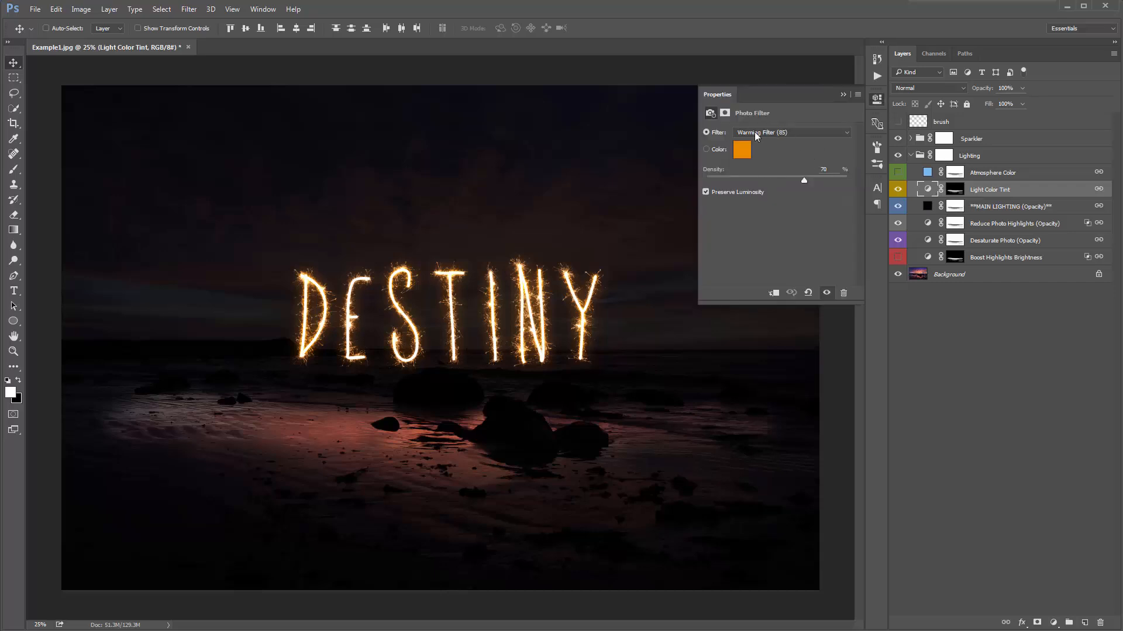
# Try the preset photo filters on the Light Color Tint layer, from Warming Filter (LBA) through Cooling Filter (82) to Violet
pyautogui.click(799, 133)
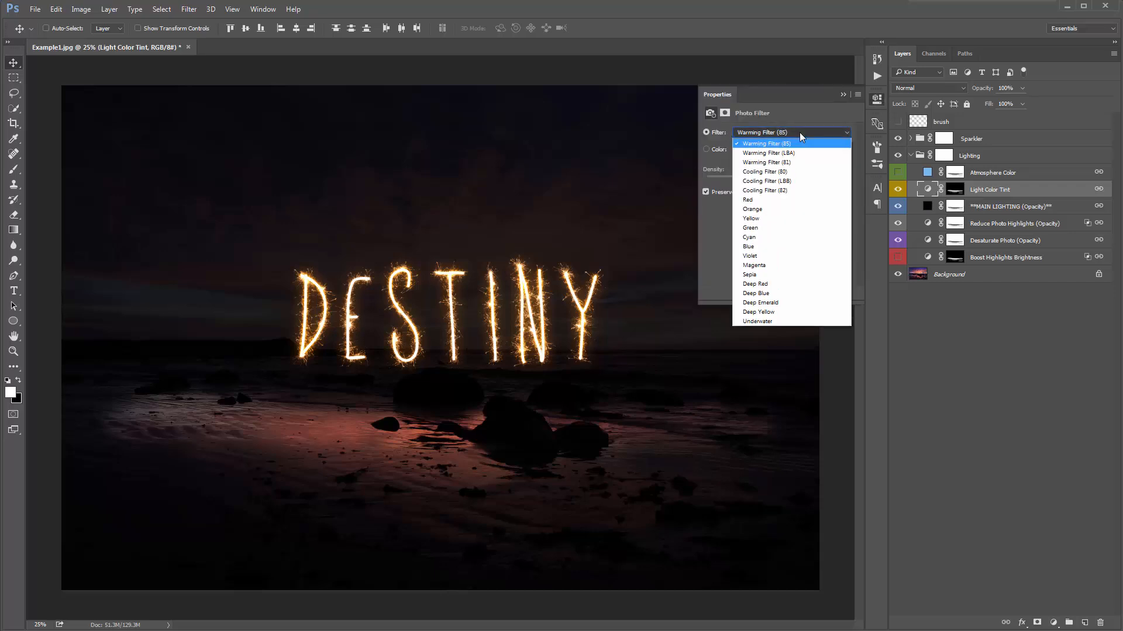
pyautogui.click(799, 132)
pyautogui.press('Down')
pyautogui.press('Down')
pyautogui.press('Down')
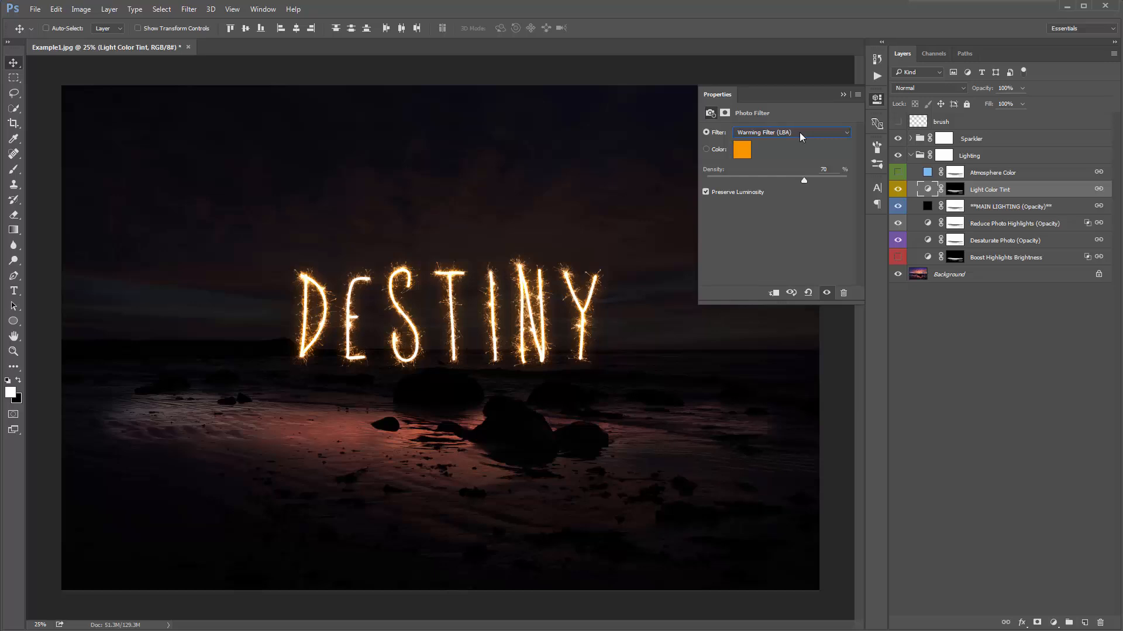
pyautogui.press('Down')
pyautogui.press('Down')
pyautogui.press('Down')
pyautogui.press('Down')
pyautogui.press('Down')
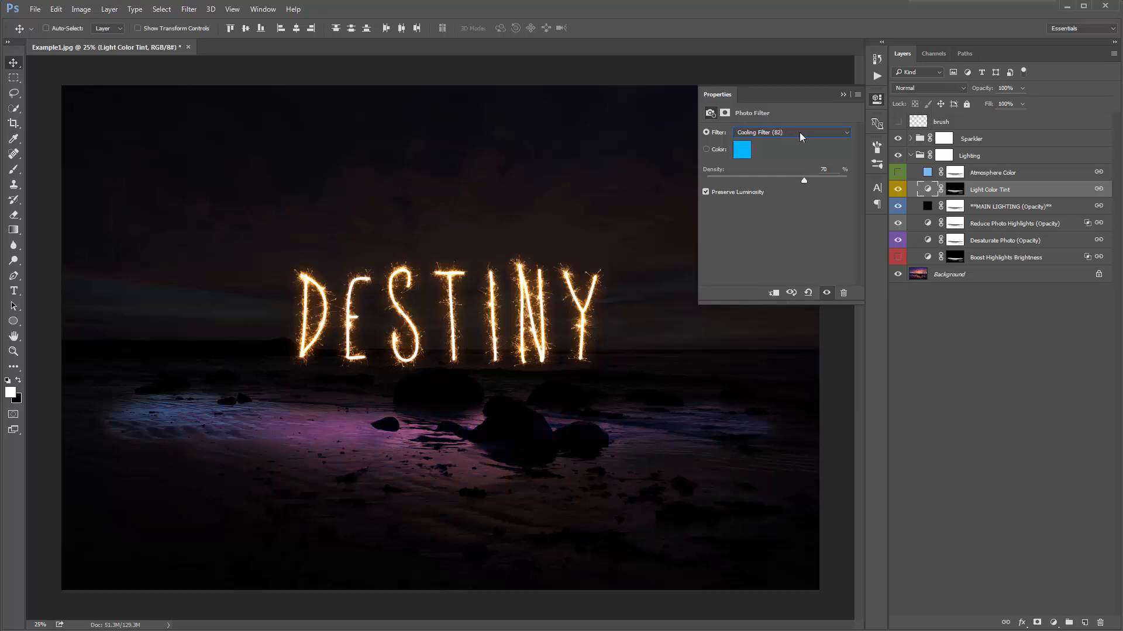
pyautogui.press('Down')
pyautogui.press('Down')
pyautogui.press('Down')
pyautogui.press('Down')
# Set the Light Color Tint photo filter to the custom red fb1515 and close its settings
pyautogui.click(741, 154)
pyautogui.moveTo(828, 370); pyautogui.dragTo(800, 333)
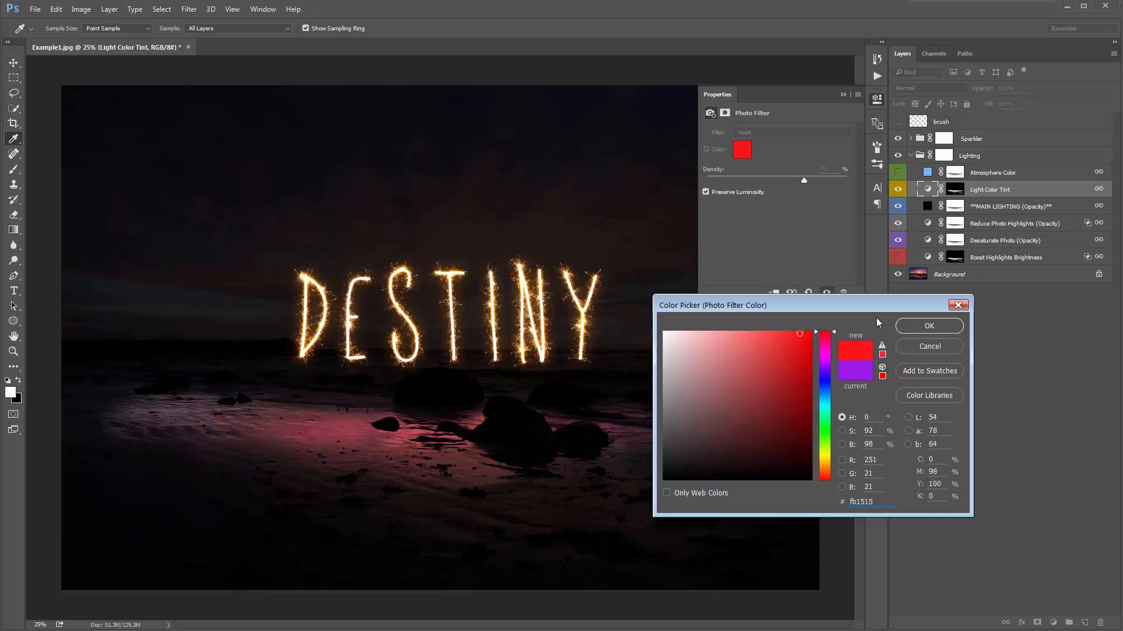
pyautogui.click(927, 326)
pyautogui.click(843, 97)
pyautogui.press('v')
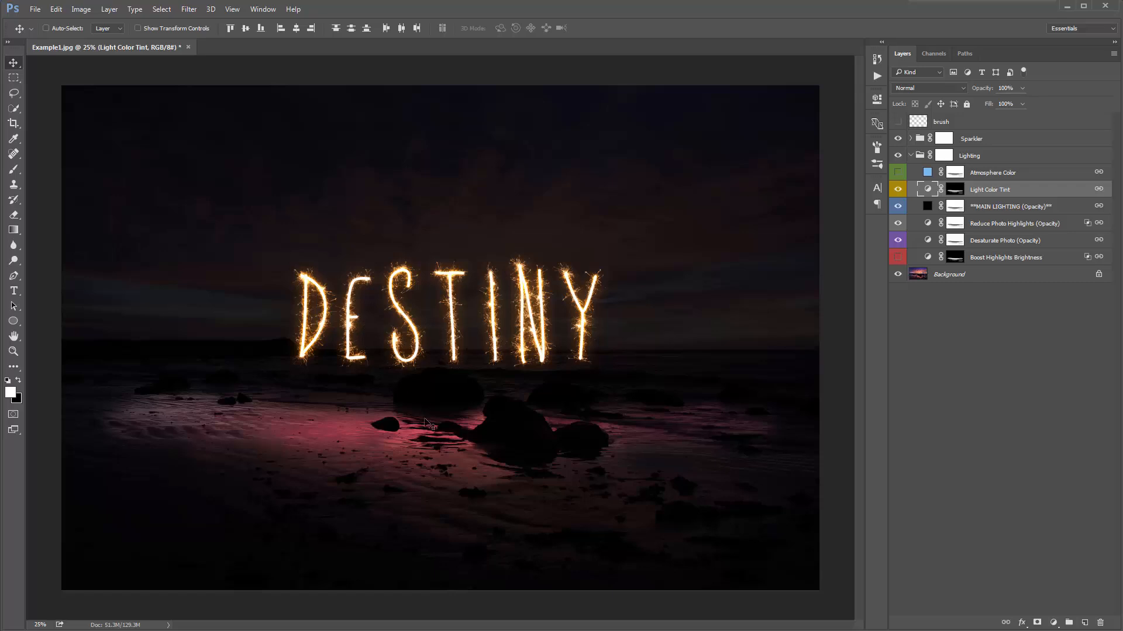
# Recolour the sparkler text red by setting Change Sparkler Color to hue -32 and saturation 0
pyautogui.click(910, 139)
pyautogui.click(1013, 190)
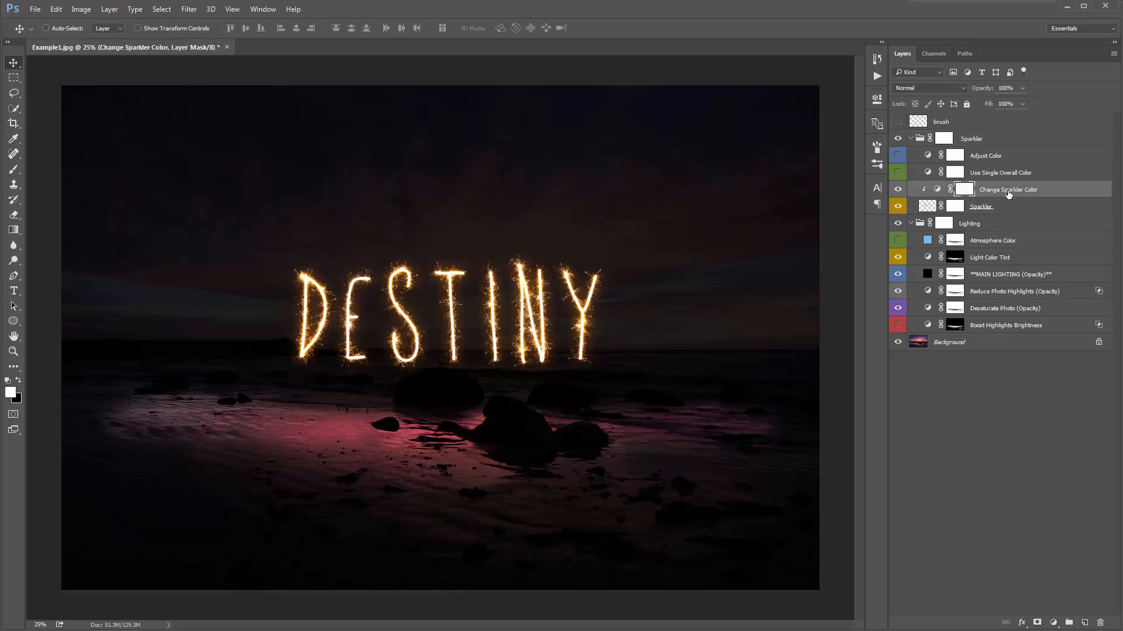
pyautogui.doubleClick(937, 193)
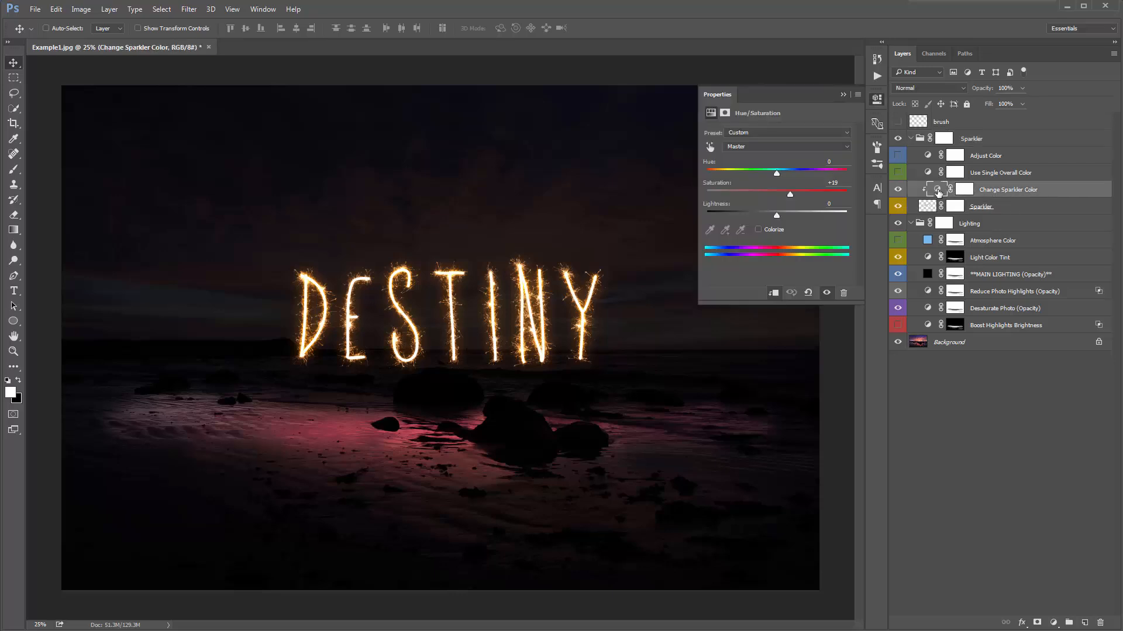
pyautogui.moveTo(788, 174)
pyautogui.mouseDown()
pyautogui.moveTo(749, 174)
pyautogui.moveTo(777, 192)
pyautogui.mouseUp()
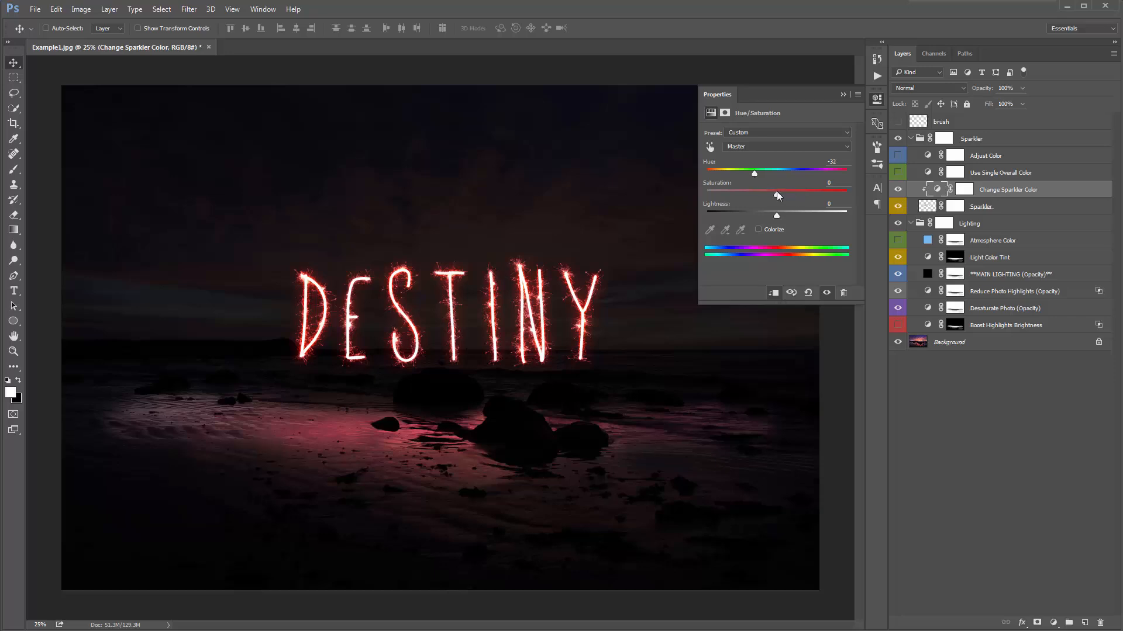
pyautogui.click(840, 94)
# Try duplicating the Light Color Tint layer to strengthen the red tint, and undo the duplication
pyautogui.click(1008, 258)
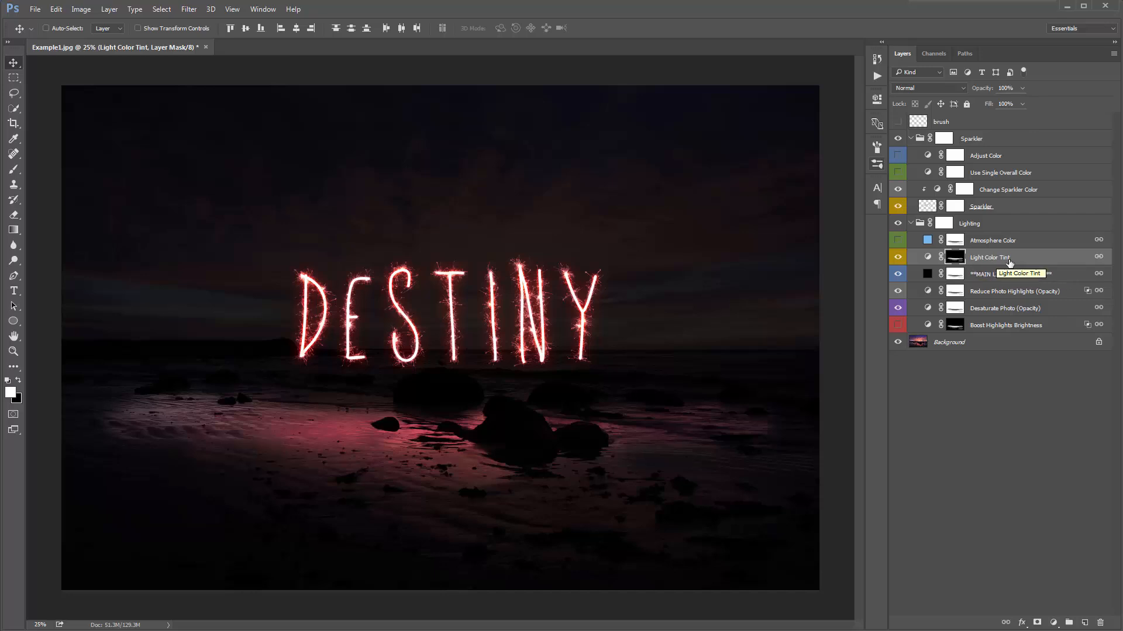
pyautogui.click(927, 257)
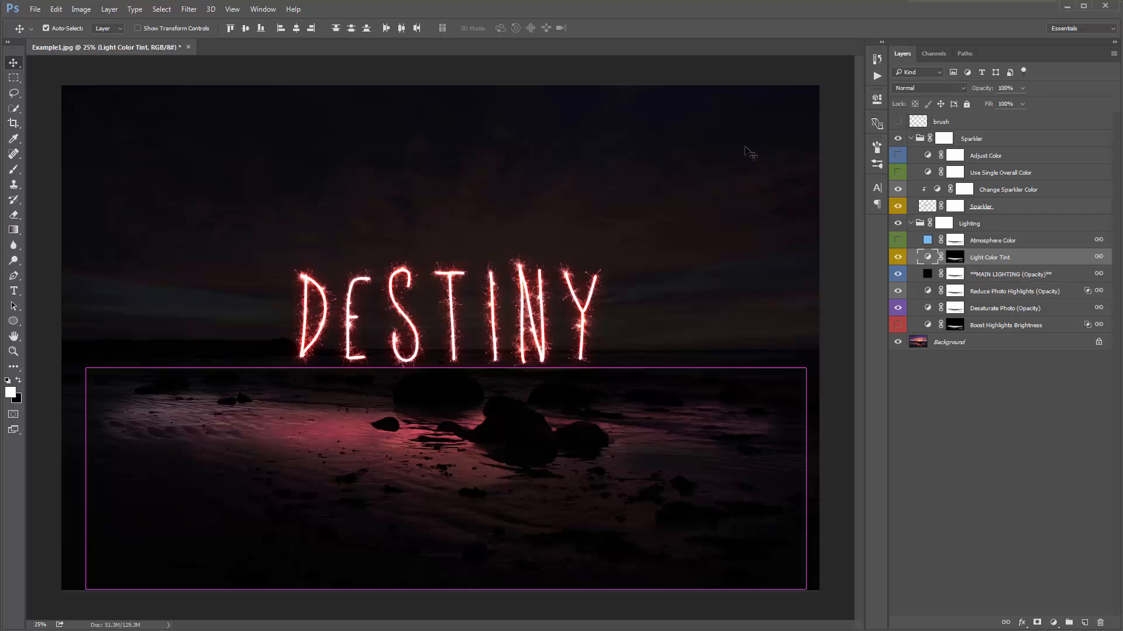
pyautogui.hotkey('ctrl', 'j')
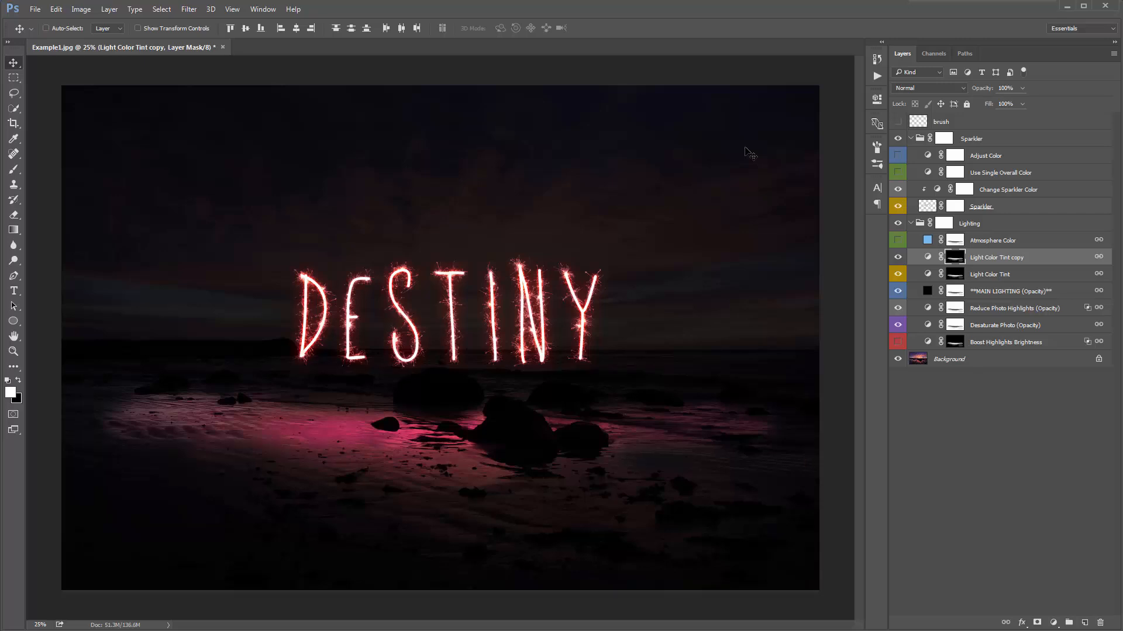
pyautogui.hotkey('ctrl', 'z')
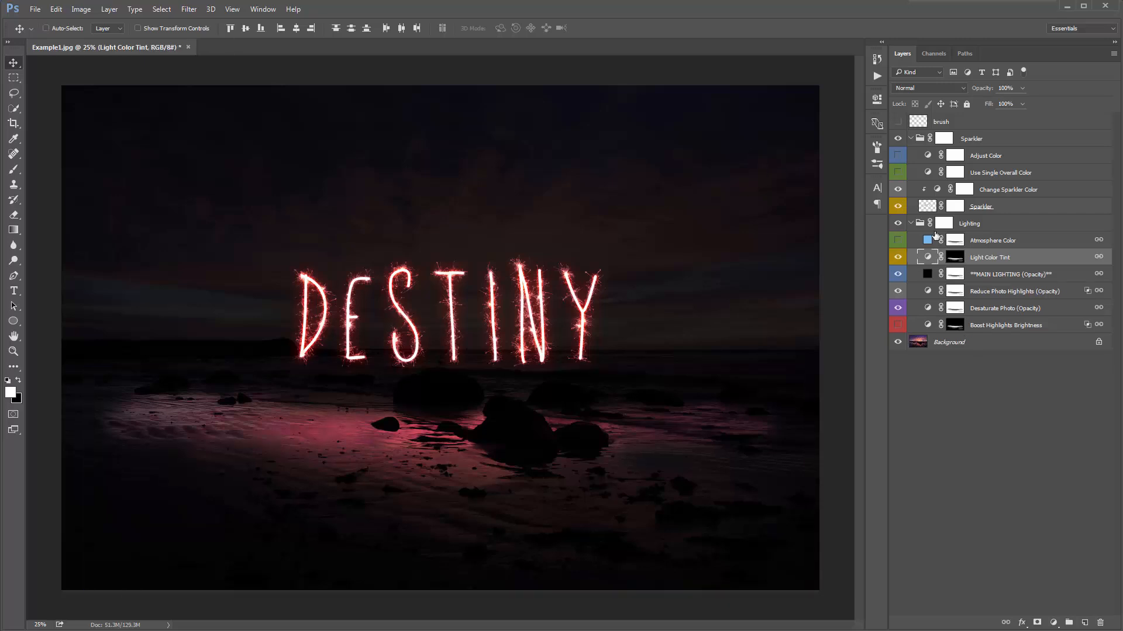
# Show the Atmosphere Color layer and preview other fill colours for it, discarding the colour change
pyautogui.click(996, 247)
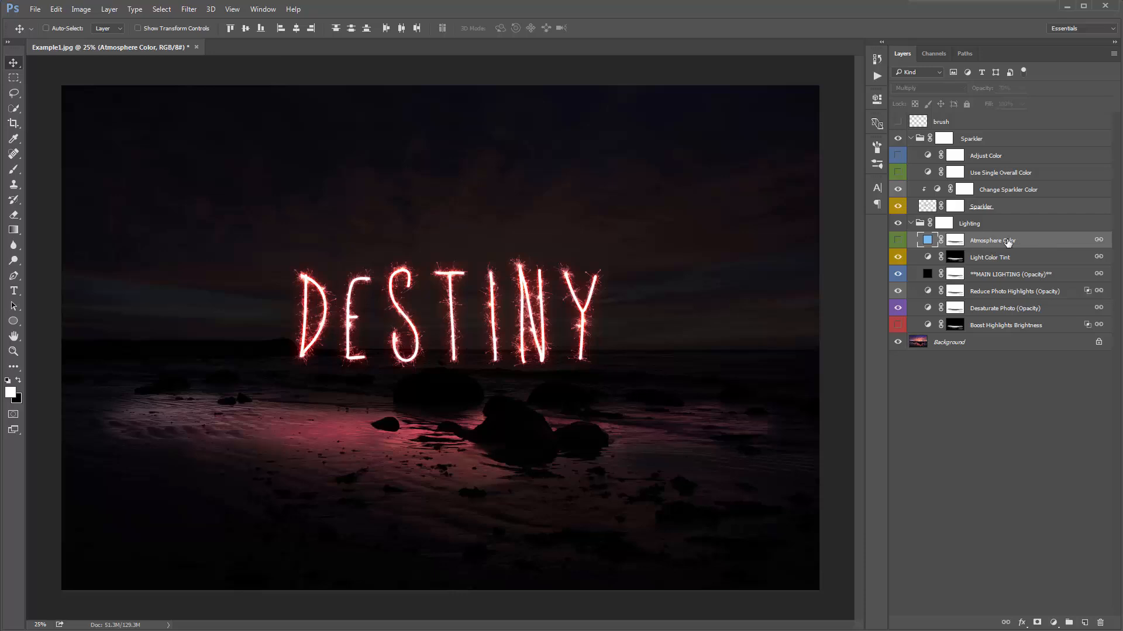
pyautogui.click(898, 240)
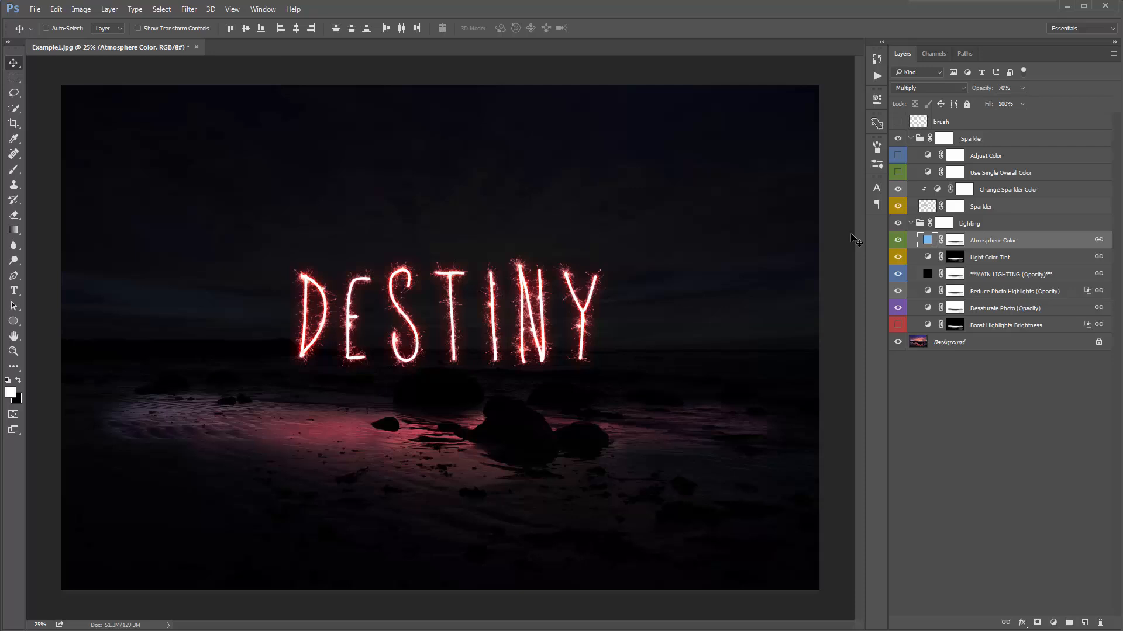
pyautogui.doubleClick(925, 242)
pyautogui.moveTo(834, 339); pyautogui.dragTo(823, 392)
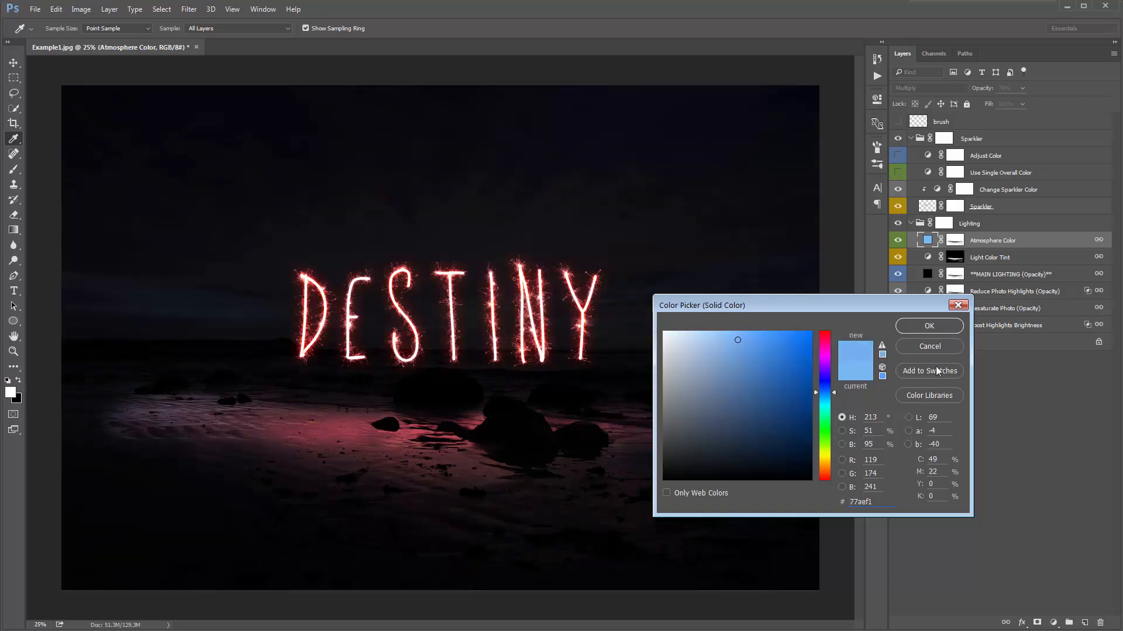
pyautogui.click(937, 345)
# Show the Boost Highlights Brightness layer in the Lighting group
pyautogui.click(984, 262)
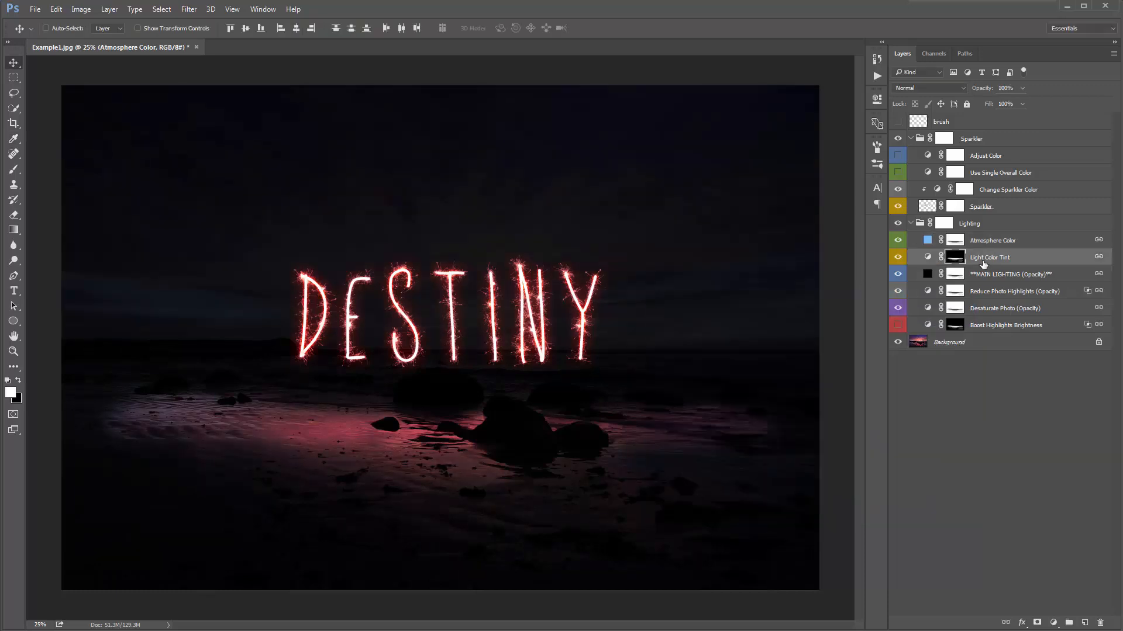
pyautogui.click(1001, 325)
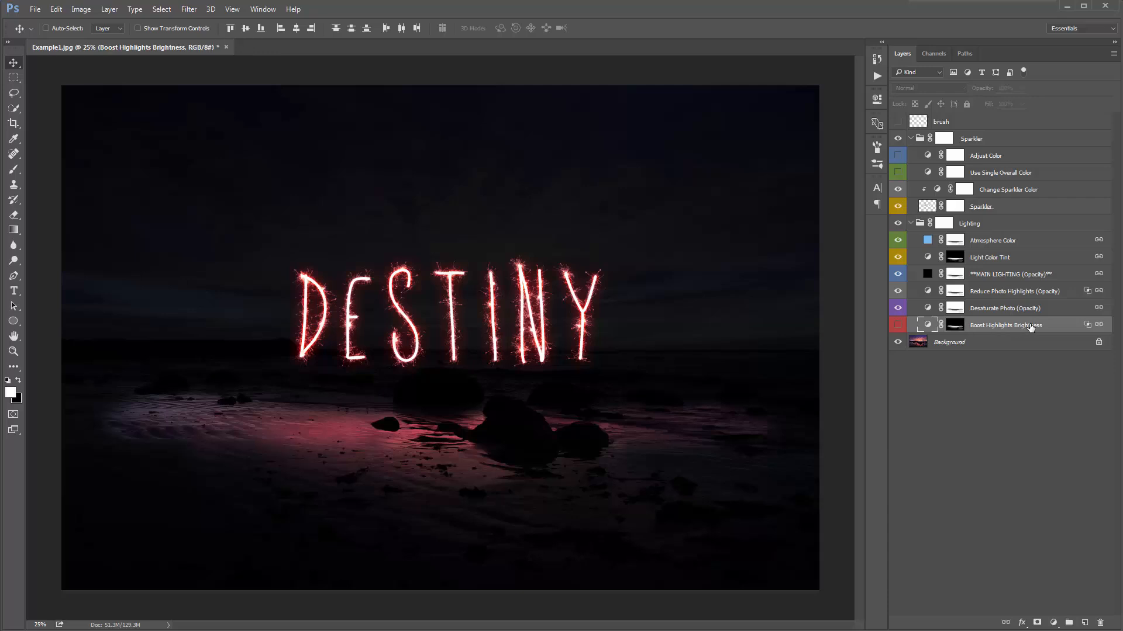
pyautogui.click(898, 328)
pyautogui.press('z')
pyautogui.click(421, 454)
pyautogui.click(415, 440)
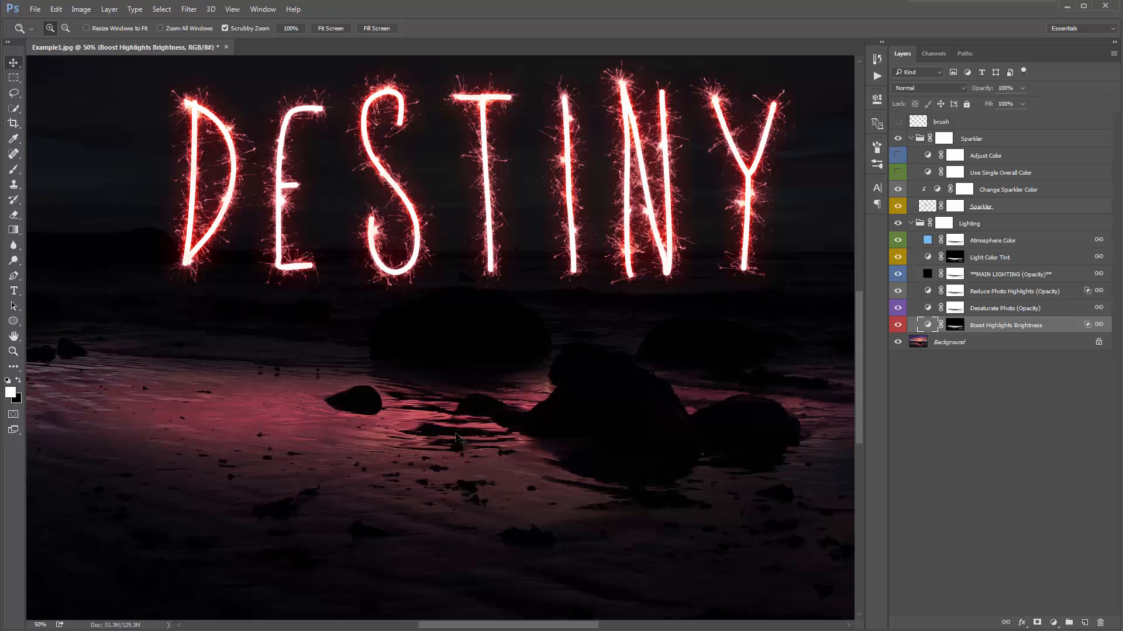
pyautogui.press('v')
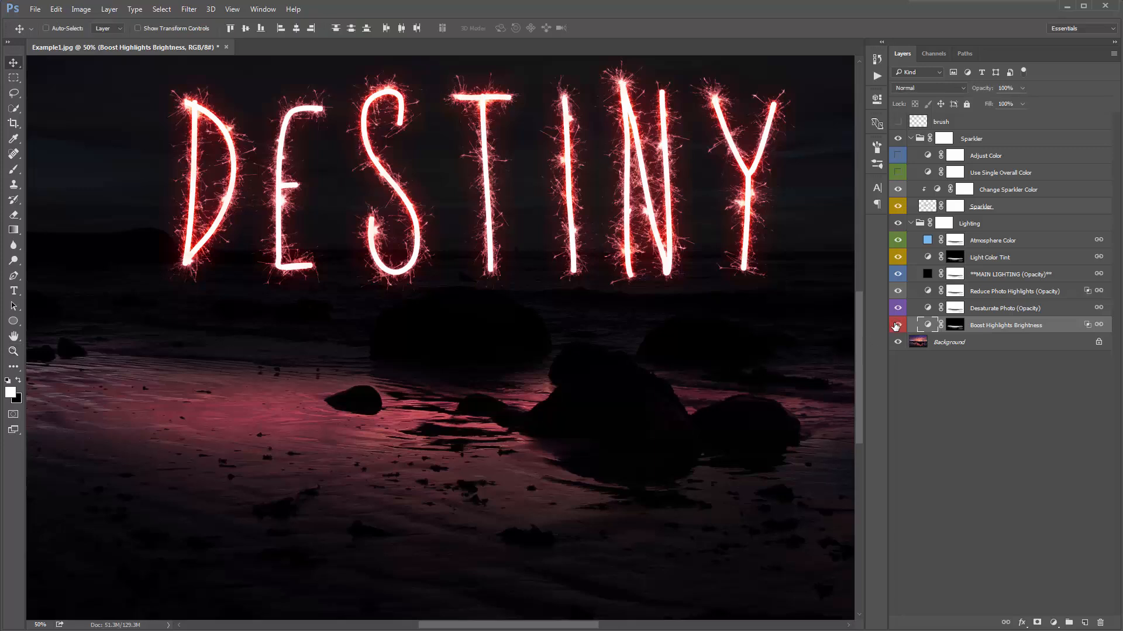
# Compare the water reflections with the Boost Highlights Brightness layer hidden and shown
pyautogui.click(897, 325)
pyautogui.click(897, 325)
pyautogui.click(894, 326)
pyautogui.click(894, 326)
pyautogui.click(894, 326)
pyautogui.click(895, 326)
pyautogui.click(896, 326)
pyautogui.click(896, 325)
pyautogui.click(896, 326)
pyautogui.click(893, 325)
# Widen the highlight boost by setting the Boost Highlights Brightness layer's Blend If underlying-layer dark range to 18 / 141
pyautogui.hotkey('ctrl', '0')
pyautogui.hotkey('ctrl', '+')
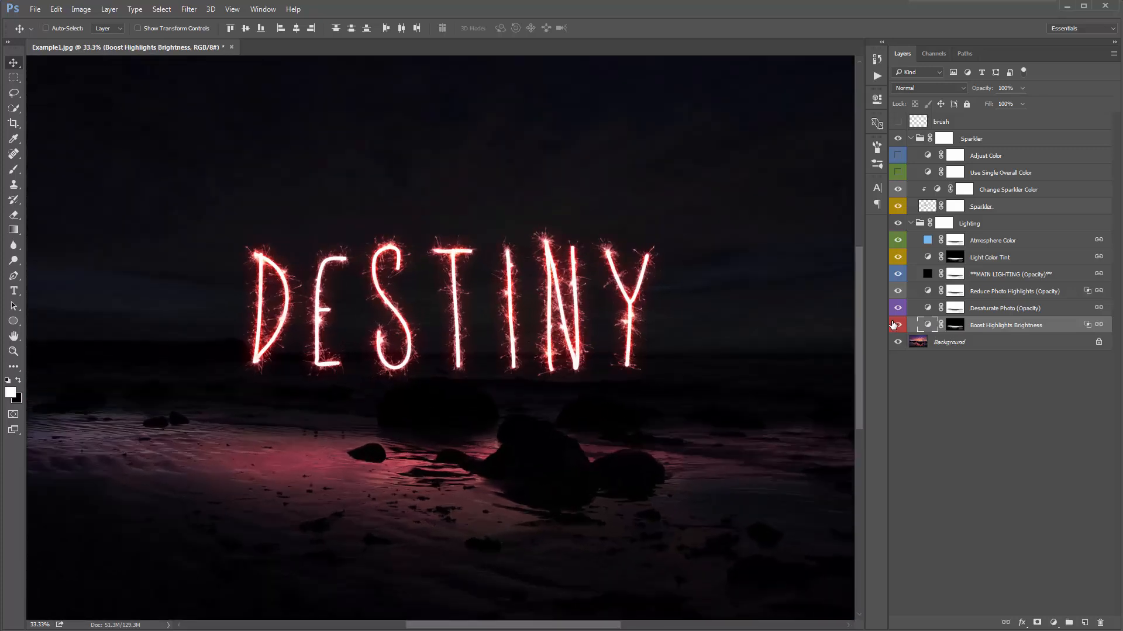
pyautogui.doubleClick(1055, 327)
pyautogui.moveTo(938, 46); pyautogui.dragTo(588, 30)
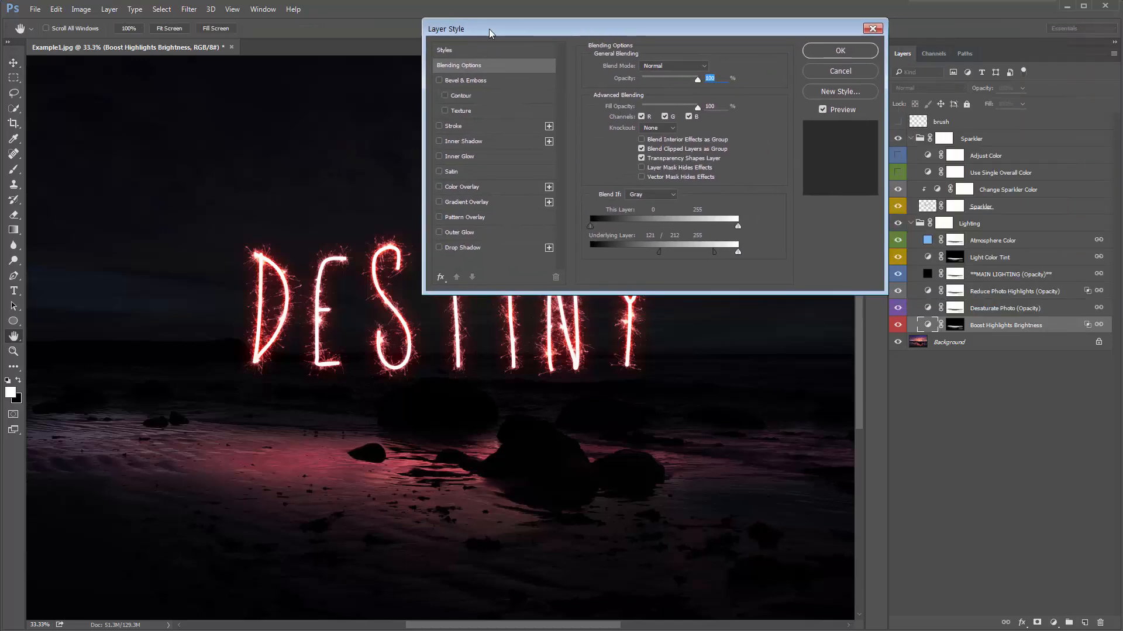
pyautogui.moveTo(512, 25); pyautogui.dragTo(675, 27)
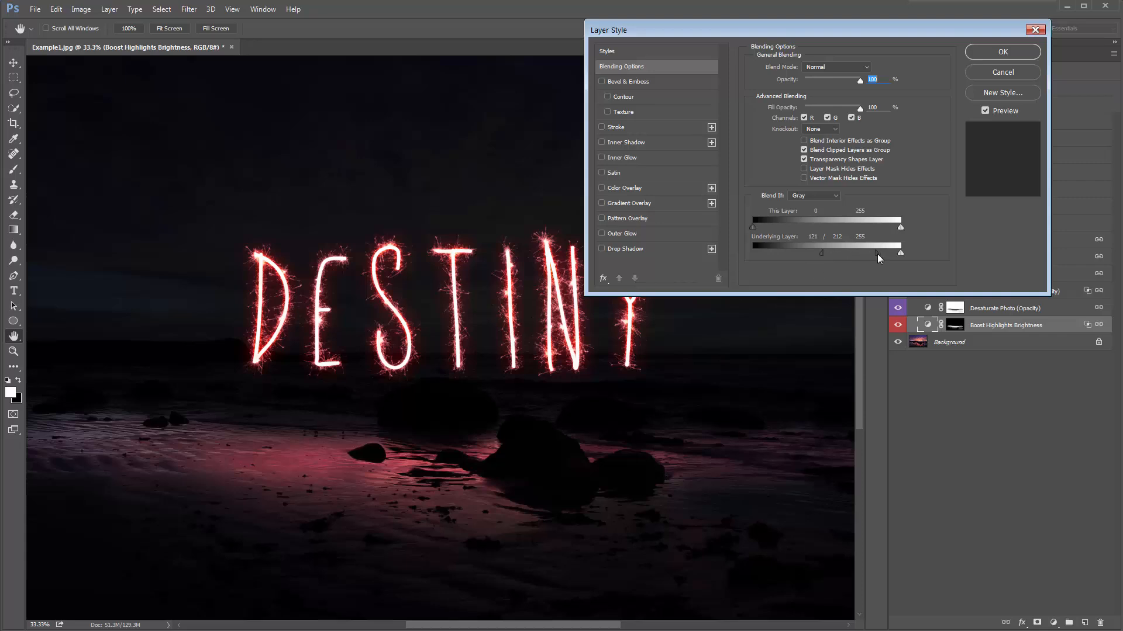
pyautogui.moveTo(815, 254); pyautogui.dragTo(774, 249)
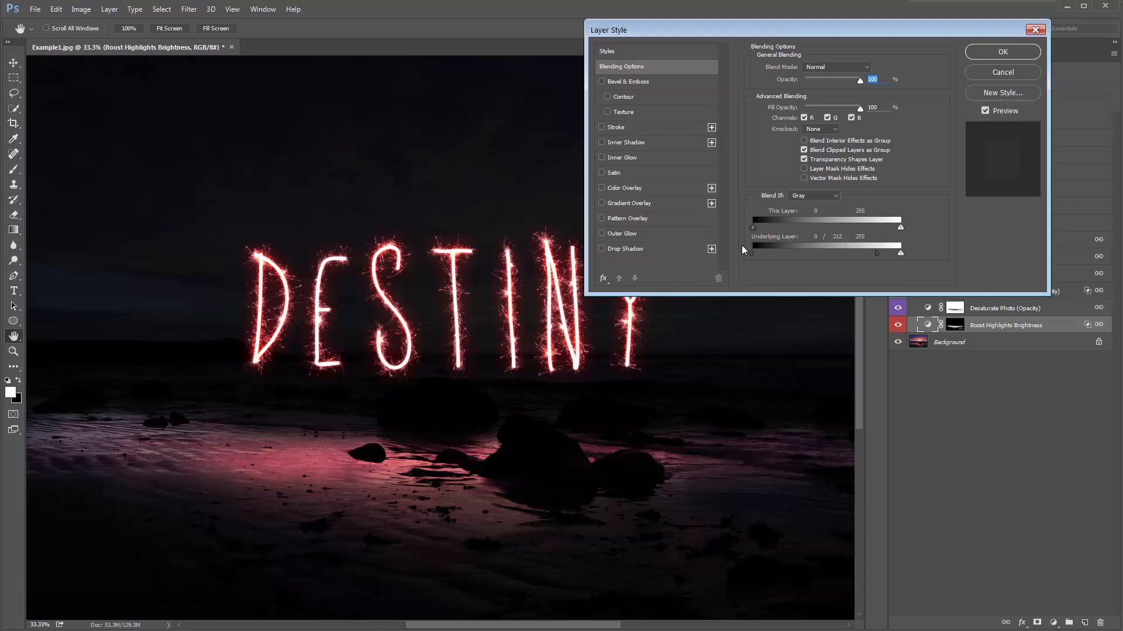
pyautogui.moveTo(813, 254); pyautogui.dragTo(768, 251)
pyautogui.moveTo(844, 251)
pyautogui.mouseDown()
pyautogui.moveTo(801, 245)
pyautogui.moveTo(865, 251)
pyautogui.moveTo(808, 249)
pyautogui.moveTo(844, 259)
pyautogui.mouseUp()
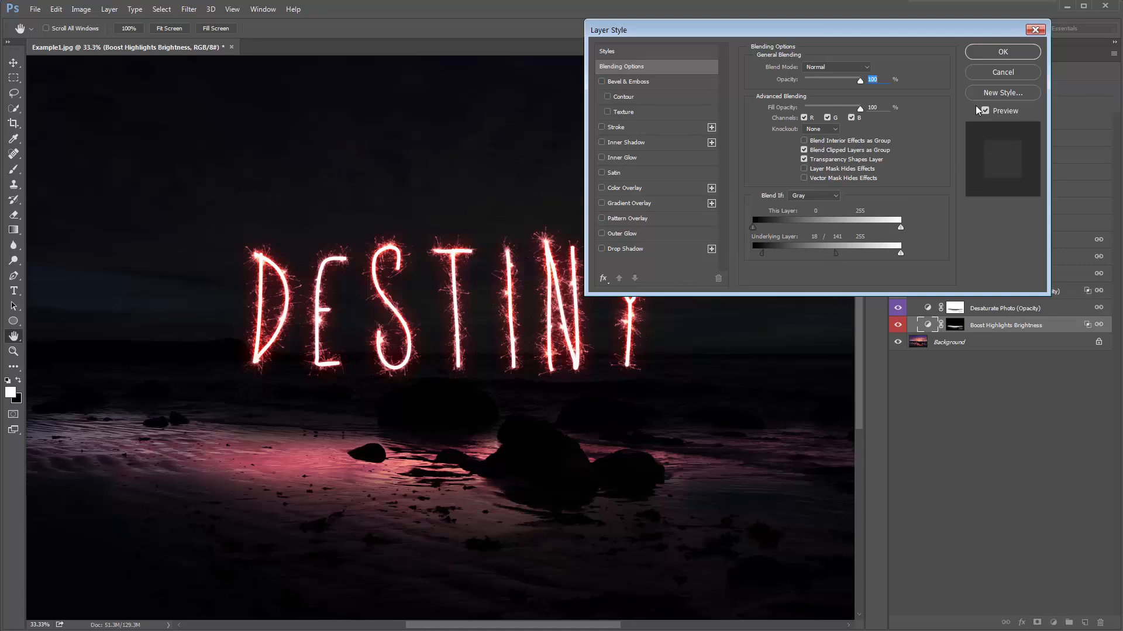
pyautogui.click(991, 54)
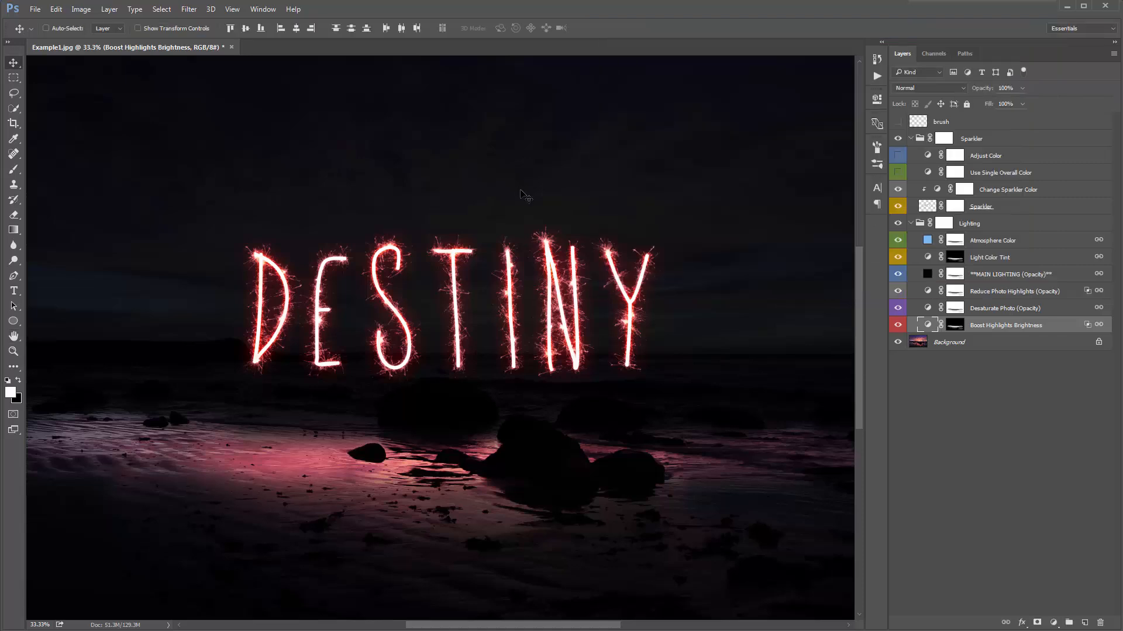
# Show the Adjust Color layer and set its midtones colour balance to Cyan-Red -20 and Yellow-Blue +17
pyautogui.hotkey('ctrl', '-')
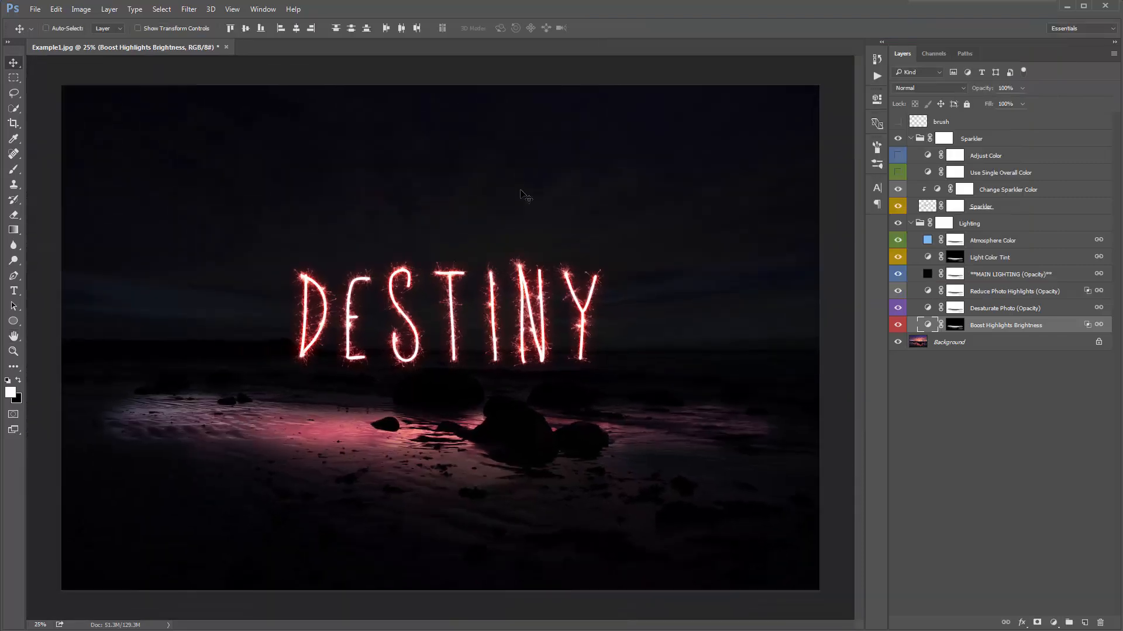
pyautogui.click(898, 156)
pyautogui.click(969, 157)
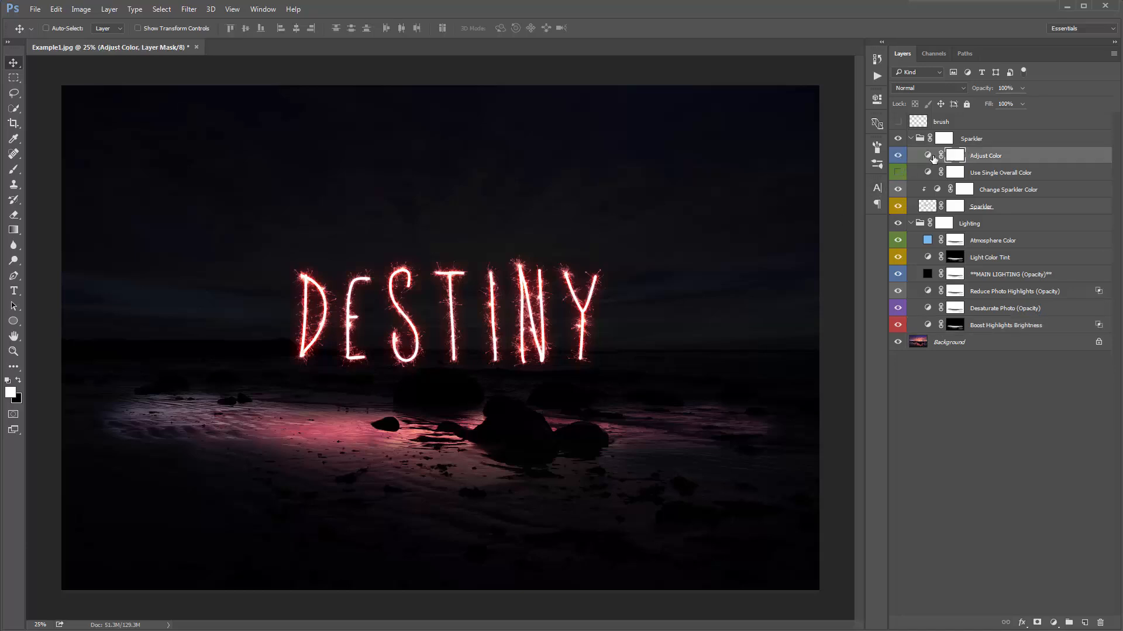
pyautogui.doubleClick(929, 156)
pyautogui.moveTo(760, 157)
pyautogui.mouseDown()
pyautogui.moveTo(770, 159)
pyautogui.moveTo(750, 156)
pyautogui.mouseUp()
pyautogui.moveTo(761, 199); pyautogui.dragTo(773, 201)
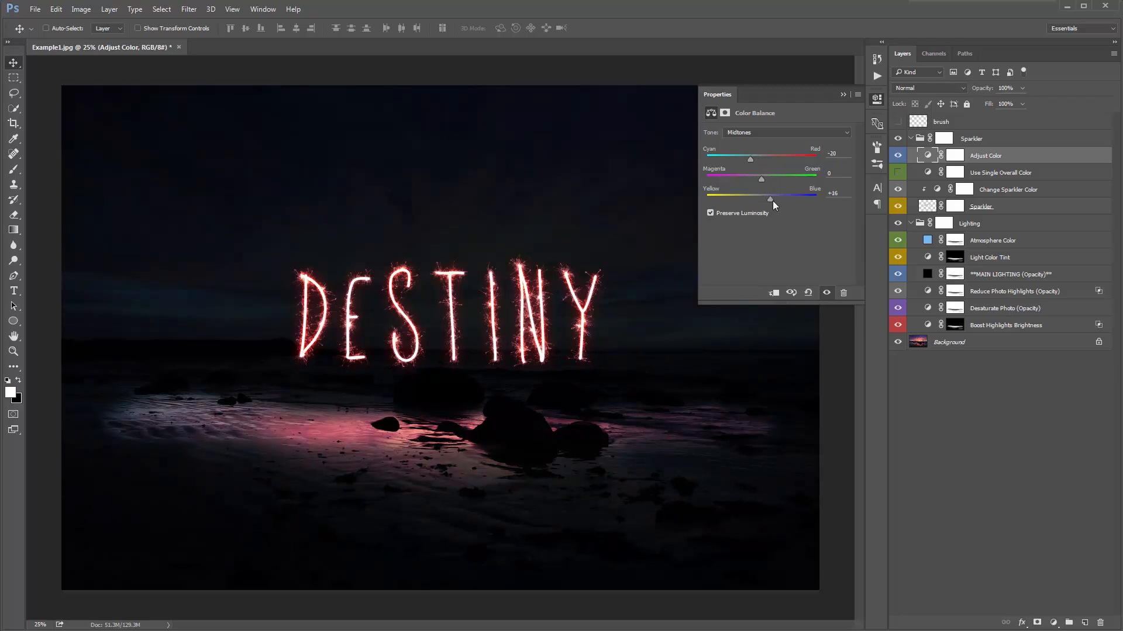
# Shift the Adjust Color layer's highlights toward yellow, about -26, and adjust their Cyan-Red and Magenta-Green balance
pyautogui.click(772, 134)
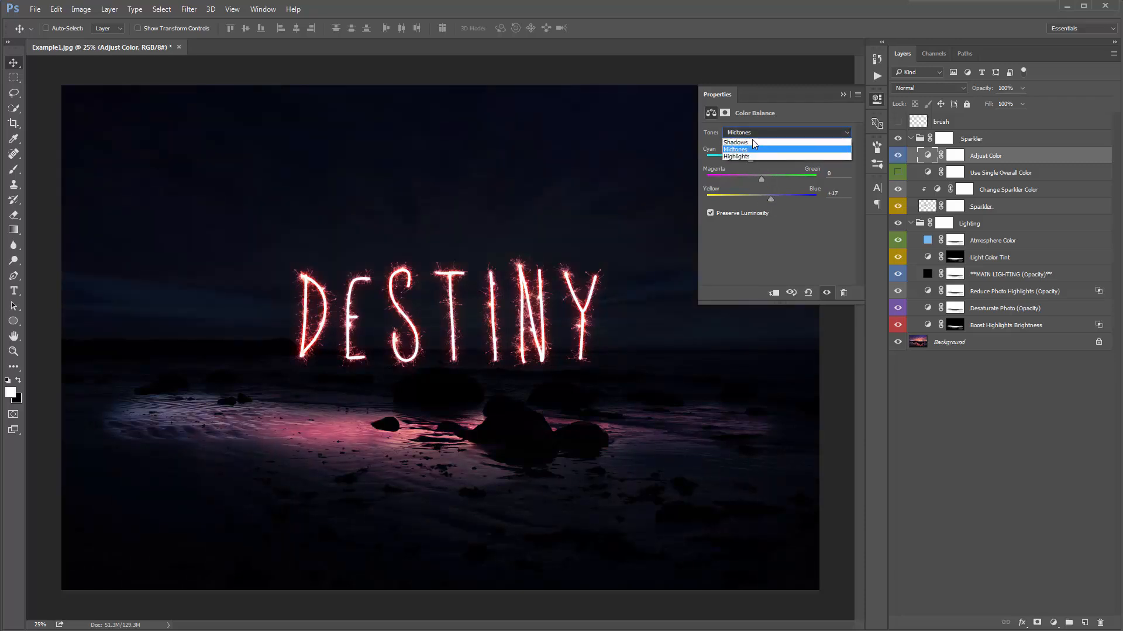
pyautogui.click(760, 156)
pyautogui.moveTo(763, 196); pyautogui.dragTo(748, 199)
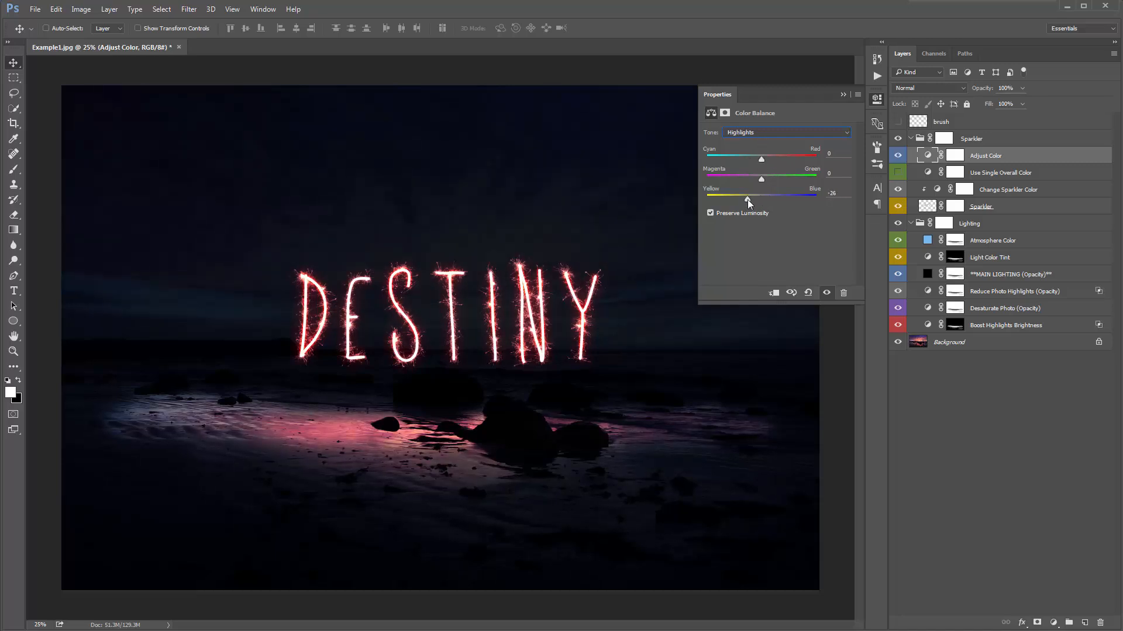
pyautogui.moveTo(761, 159)
pyautogui.mouseDown()
pyautogui.moveTo(774, 159)
pyautogui.moveTo(757, 160)
pyautogui.moveTo(769, 178)
pyautogui.moveTo(755, 179)
pyautogui.mouseUp()
pyautogui.click(839, 97)
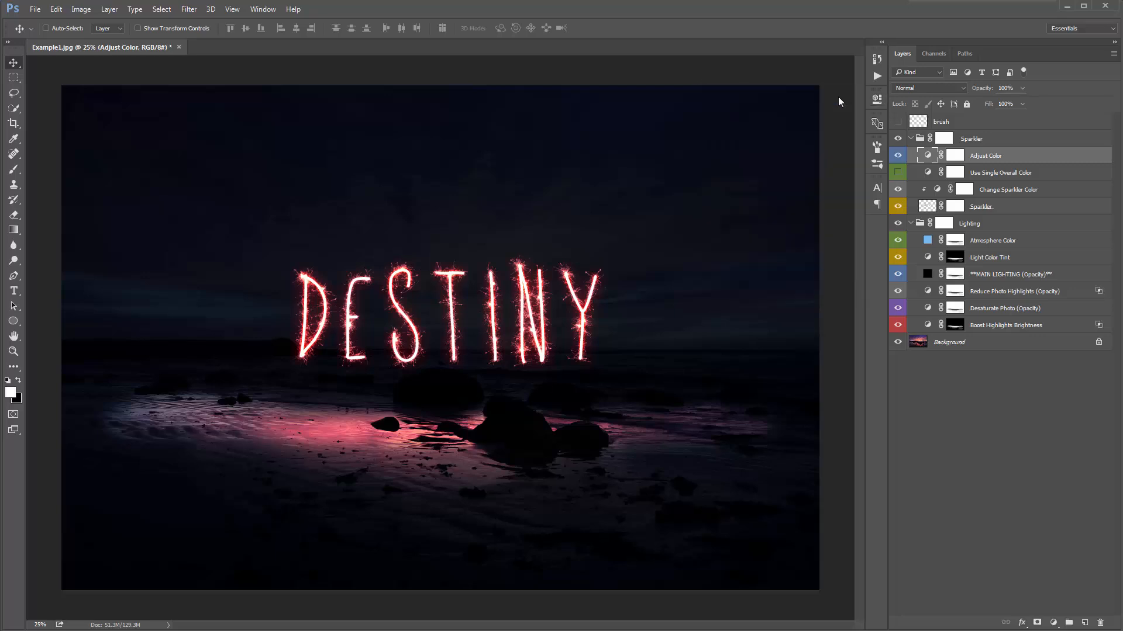
# Compare the image with the Use Single Overall Color layer shown and hidden
pyautogui.click(897, 173)
pyautogui.click(898, 174)
pyautogui.click(897, 173)
pyautogui.click(897, 174)
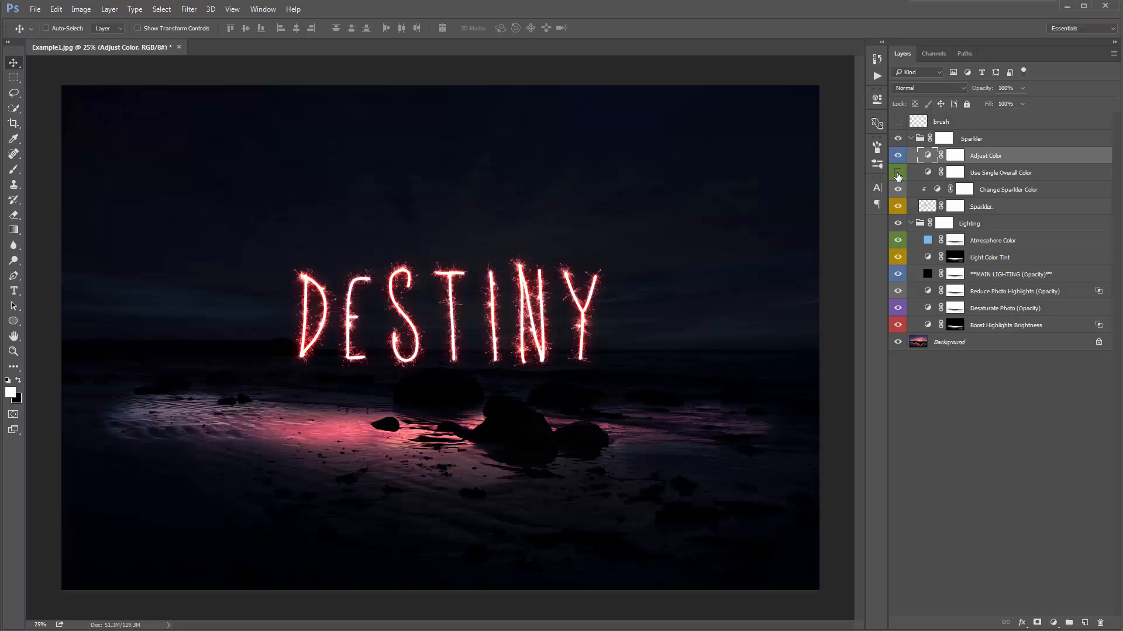
# Select and temporarily show the Use Single Overall Color layer, comparing the image with the Lighting group shown and hidden
pyautogui.click(996, 177)
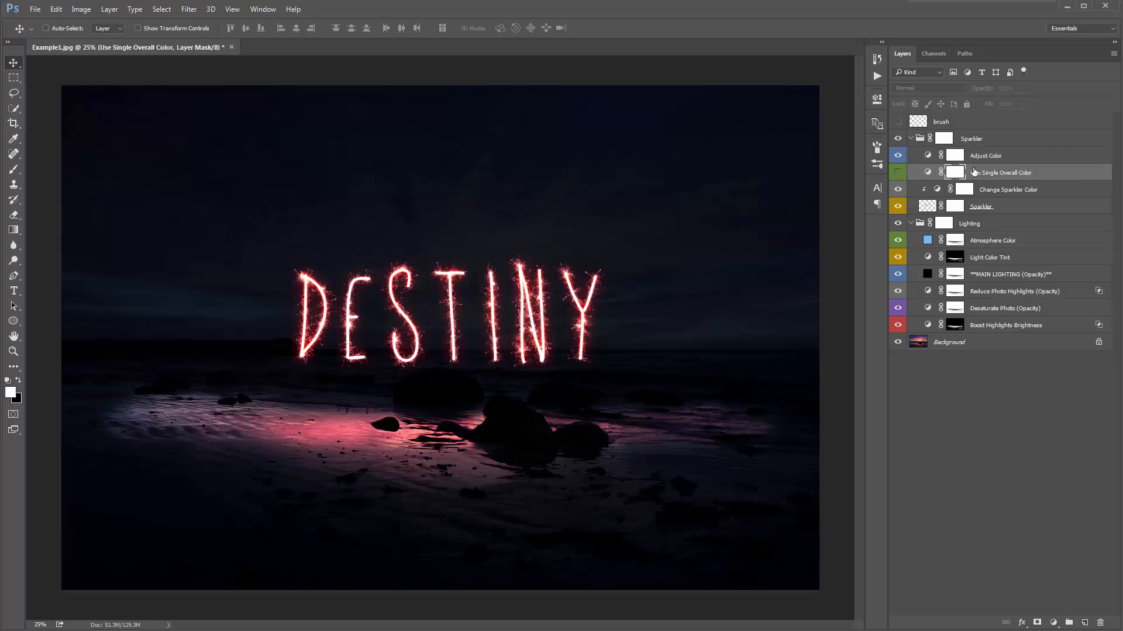
pyautogui.click(897, 173)
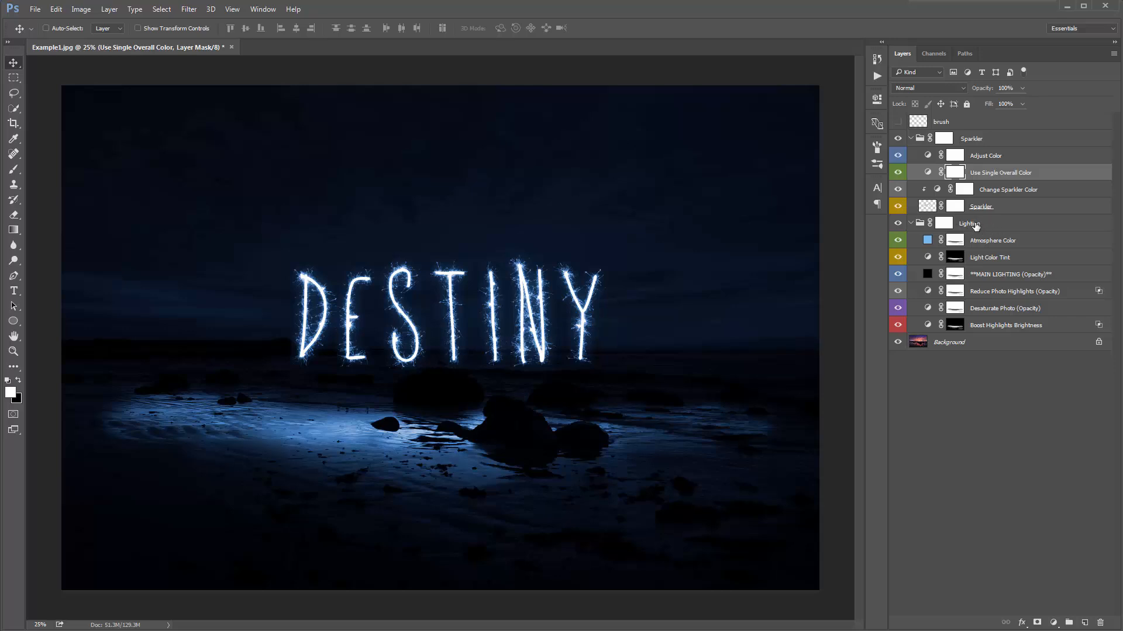
pyautogui.click(901, 224)
pyautogui.click(900, 223)
pyautogui.click(901, 223)
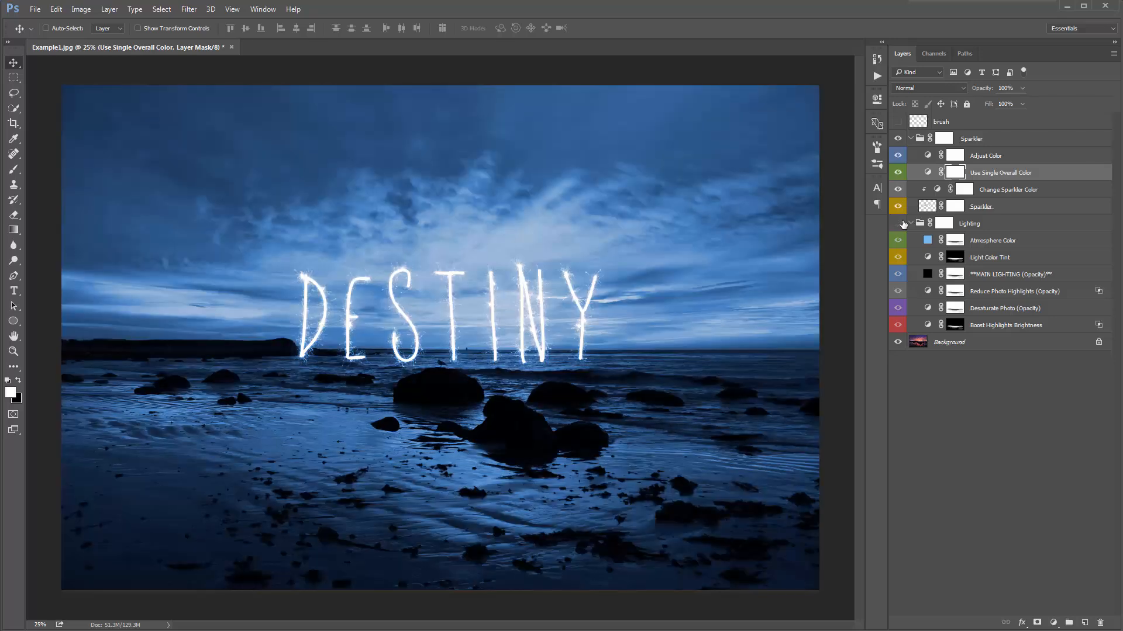
pyautogui.click(901, 223)
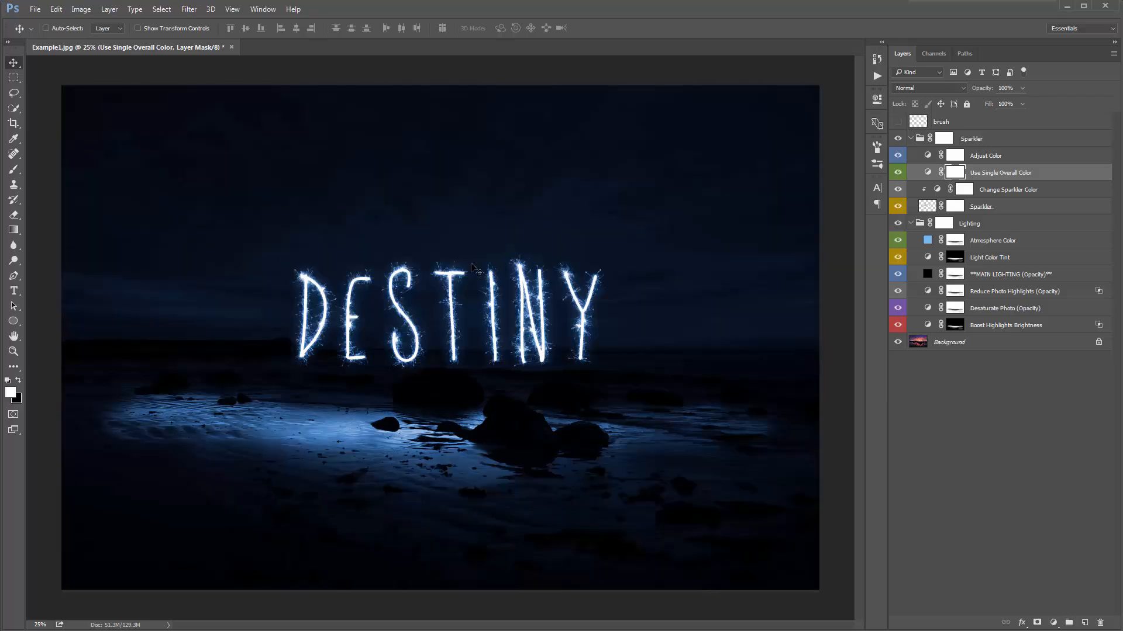
pyautogui.click(897, 173)
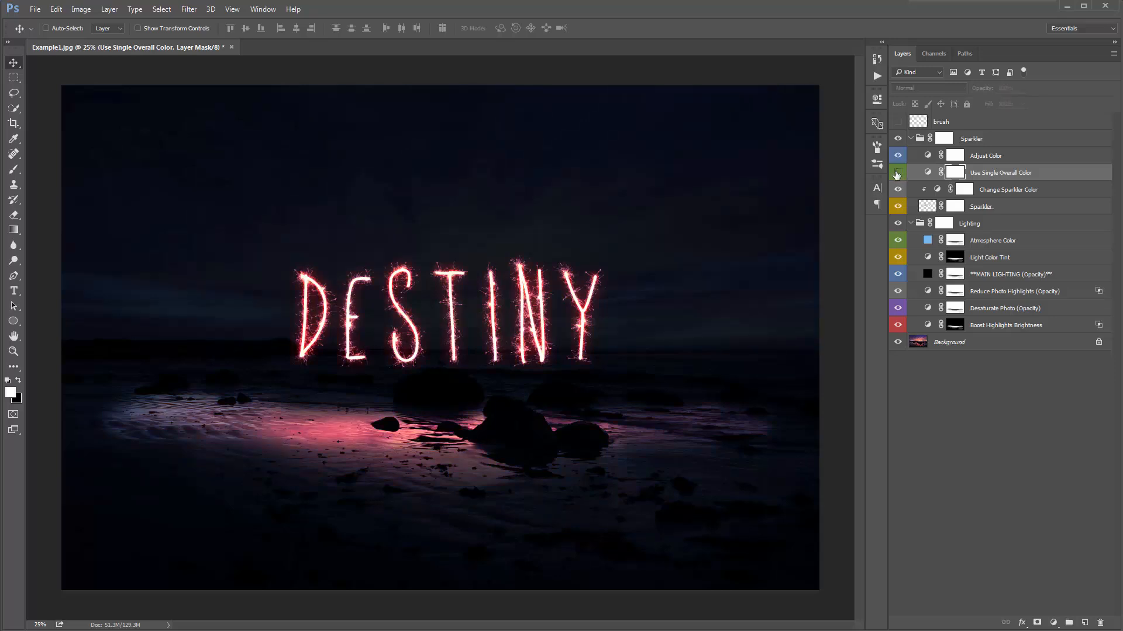
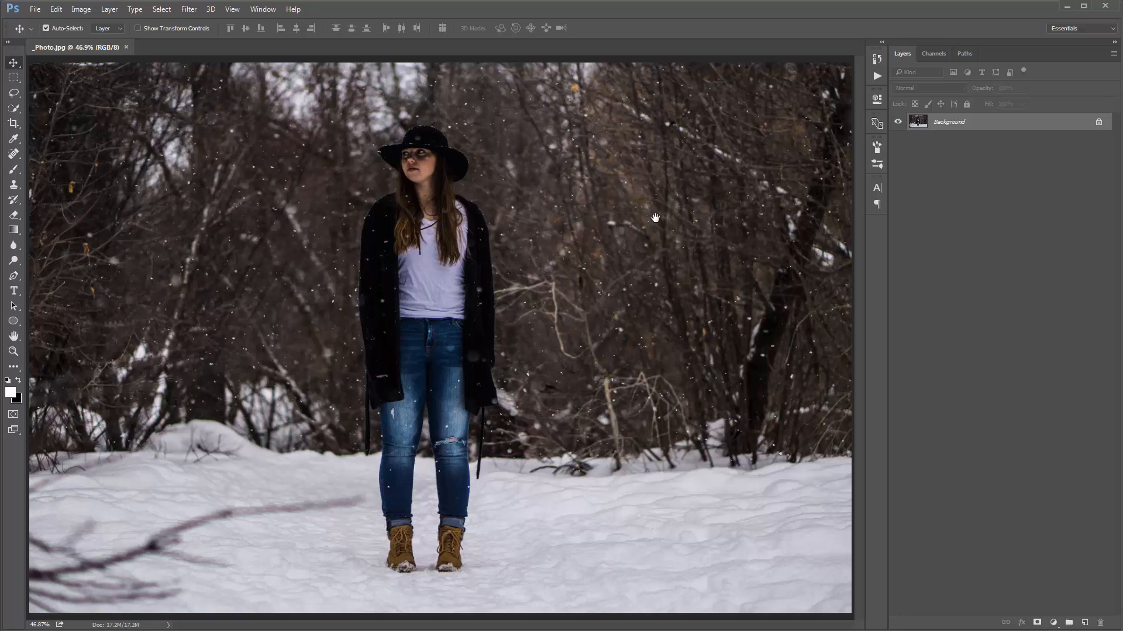
# Create a new layer named brush above the background of the snowy woman photo
pyautogui.hotkey('ctrl', 'shift', 'n')
pyautogui.write('brush')
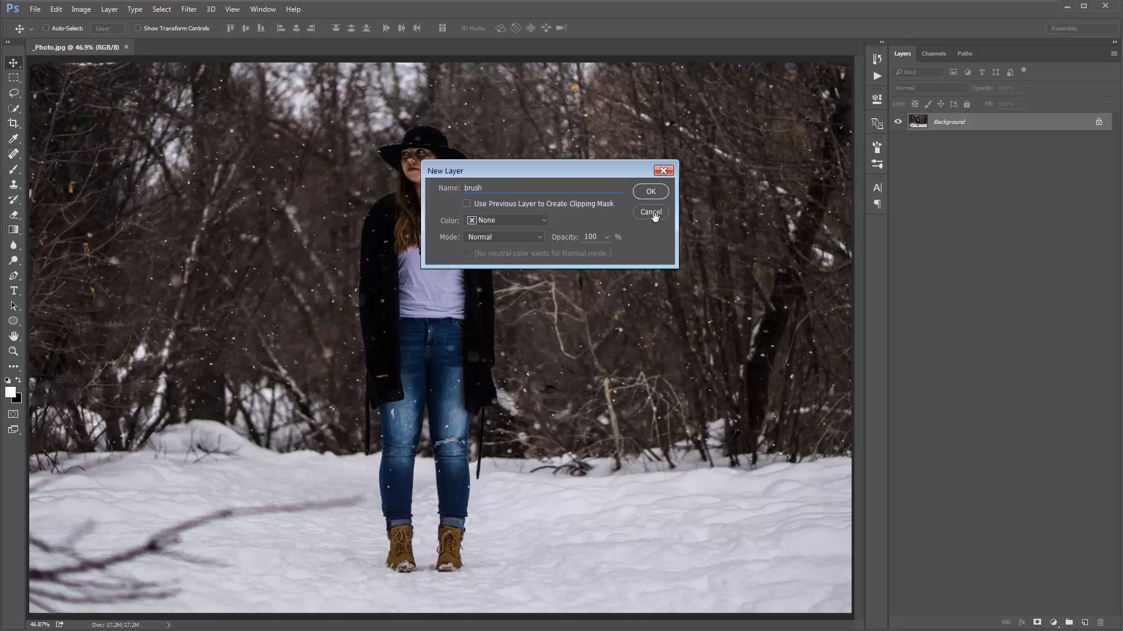
pyautogui.press('Return')
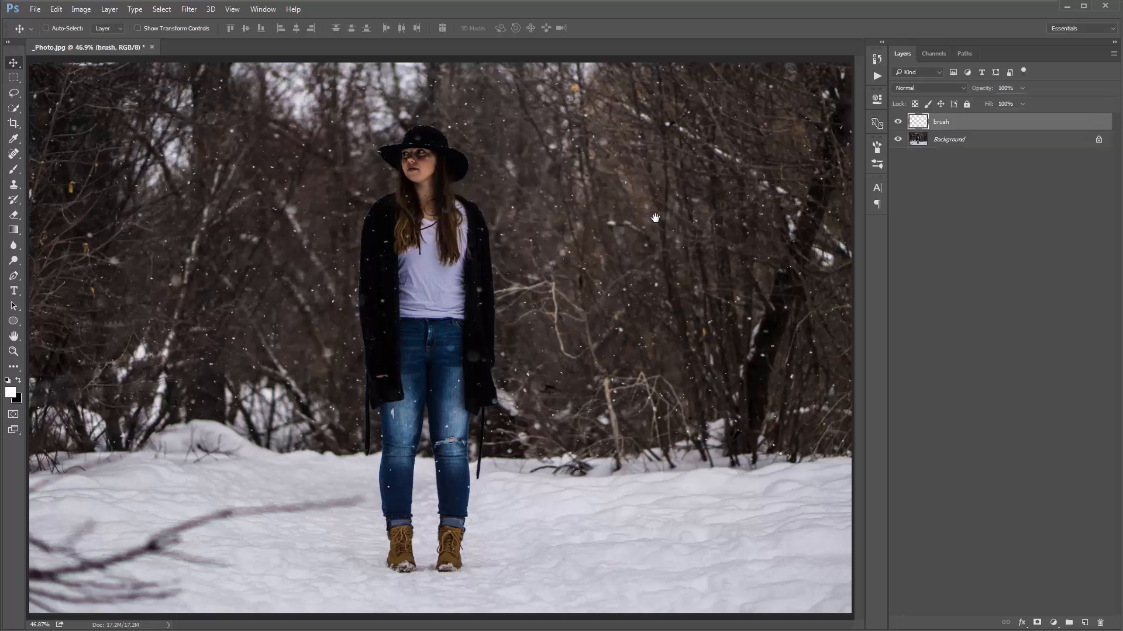
# Set up the Brush tool with the soft round tip, 100% opacity and a 5 px size
pyautogui.press('b')
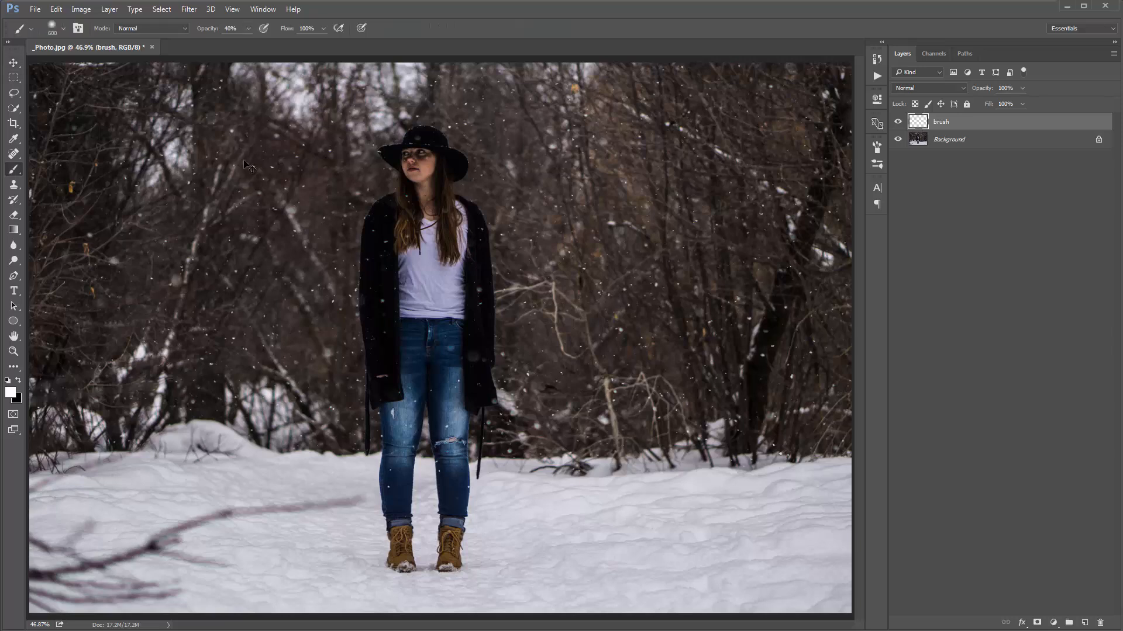
pyautogui.rightClick(248, 159)
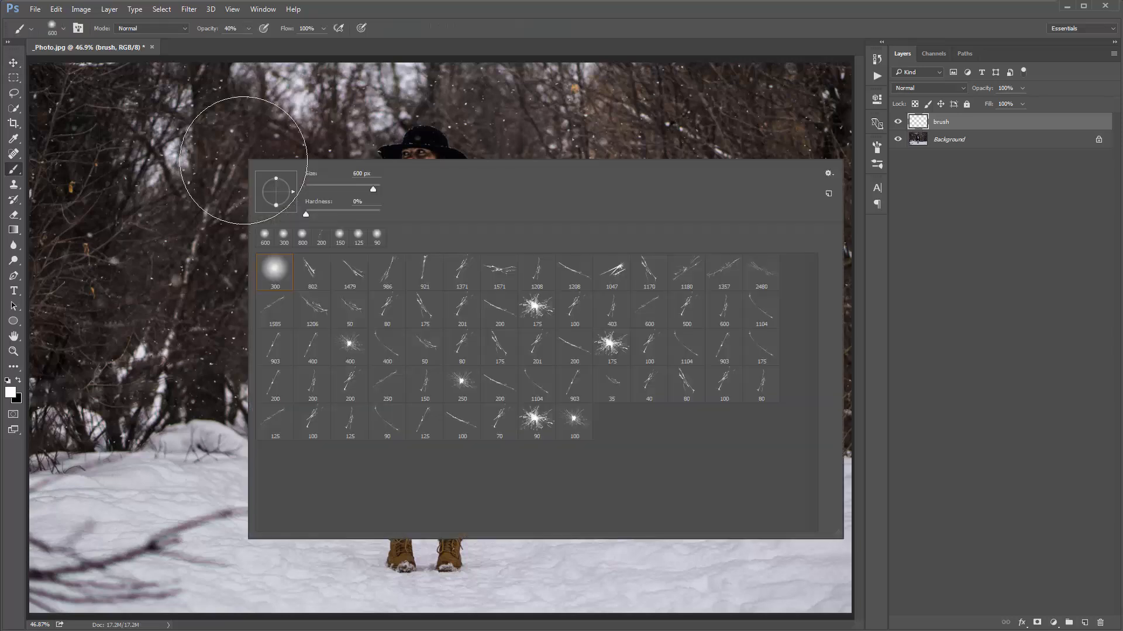
pyautogui.doubleClick(284, 272)
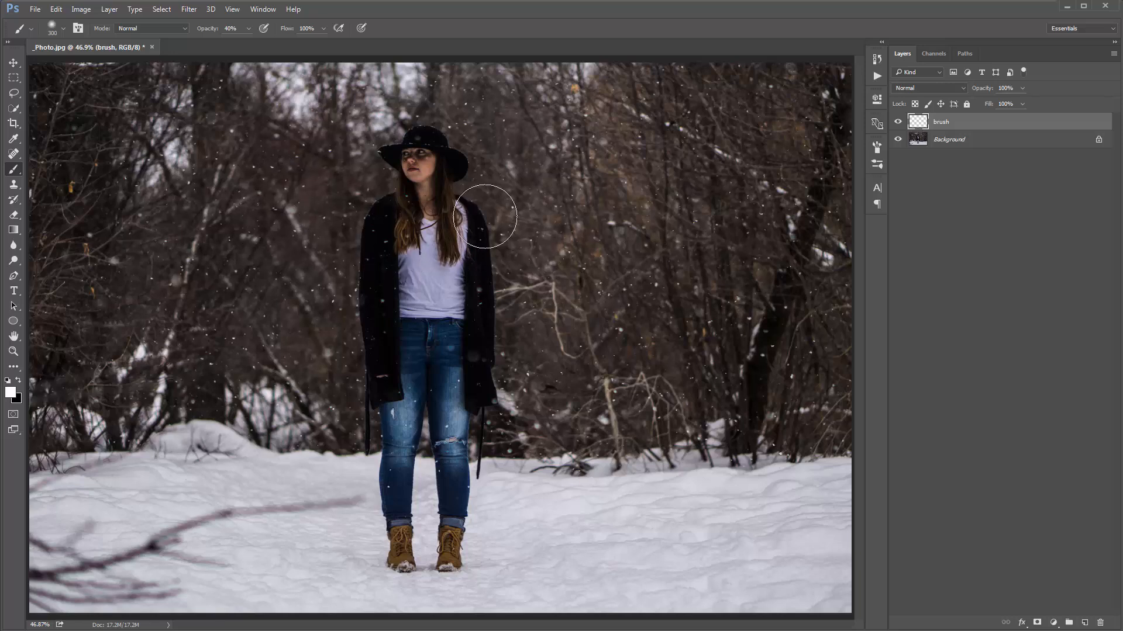
pyautogui.click(248, 29)
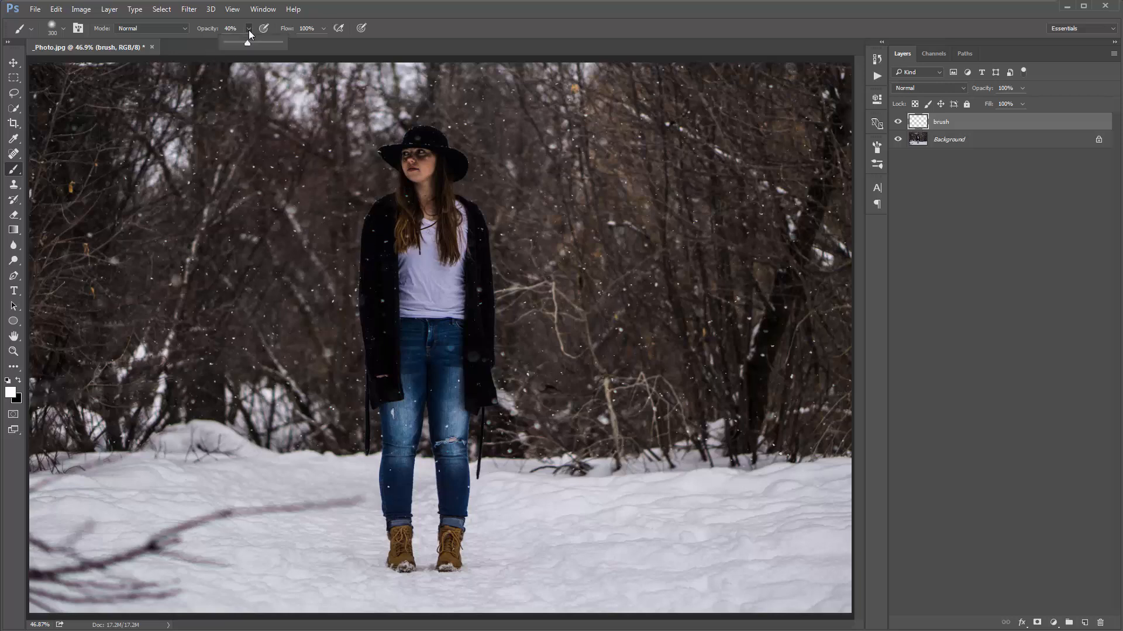
pyautogui.moveTo(249, 43); pyautogui.dragTo(325, 155)
pyautogui.press(']')
pyautogui.press(']')
pyautogui.press(']')
pyautogui.press(']')
pyautogui.press(']')
pyautogui.press(']')
pyautogui.press(']')
pyautogui.press(']')
pyautogui.press(']')
pyautogui.press(']')
pyautogui.press('[')
pyautogui.press('[')
pyautogui.press('[')
pyautogui.press('[')
pyautogui.press('[')
pyautogui.press('[')
pyautogui.press('[')
pyautogui.press('[')
pyautogui.press('[')
pyautogui.press('[')
# Set the foreground colour to bright green 60ff00
pyautogui.click(11, 393)
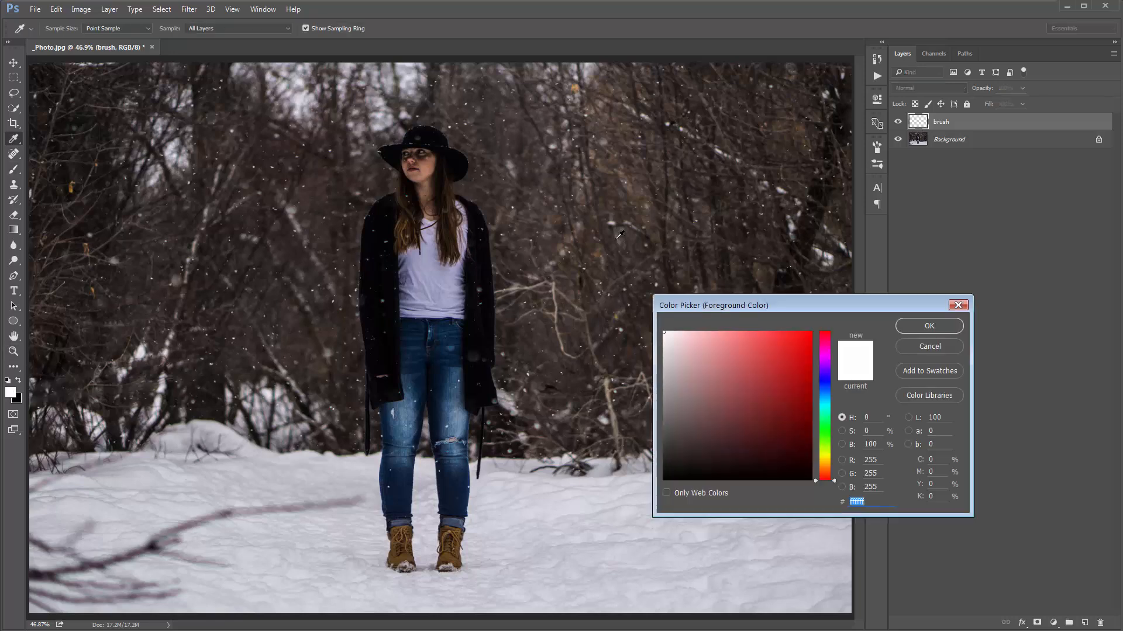
pyautogui.click(828, 435)
pyautogui.write('60ff00')
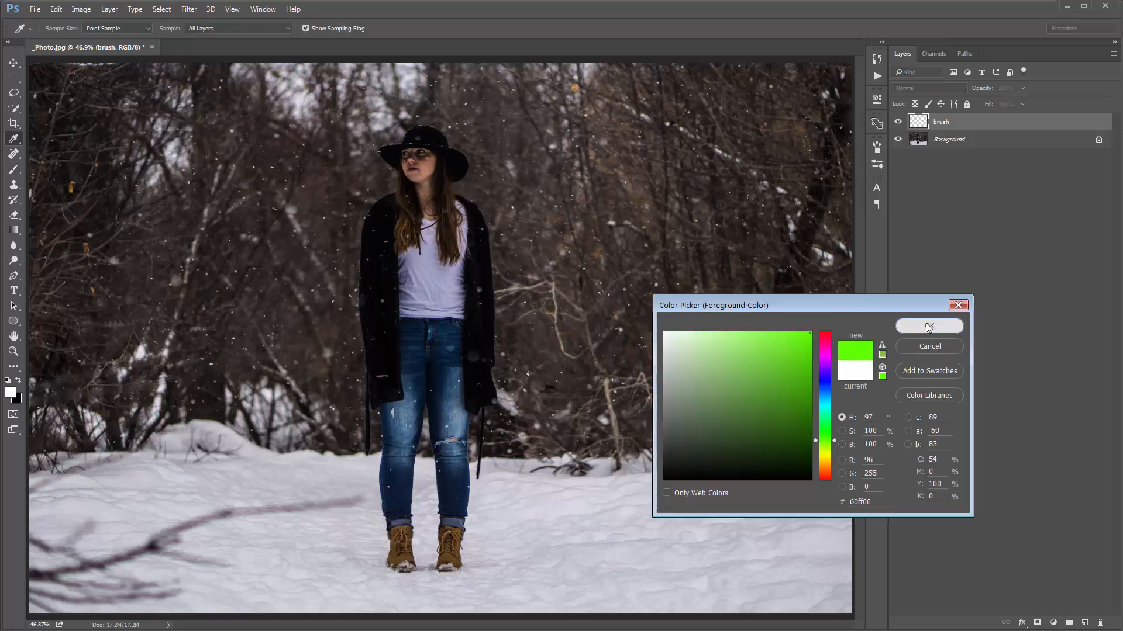
pyautogui.click(928, 326)
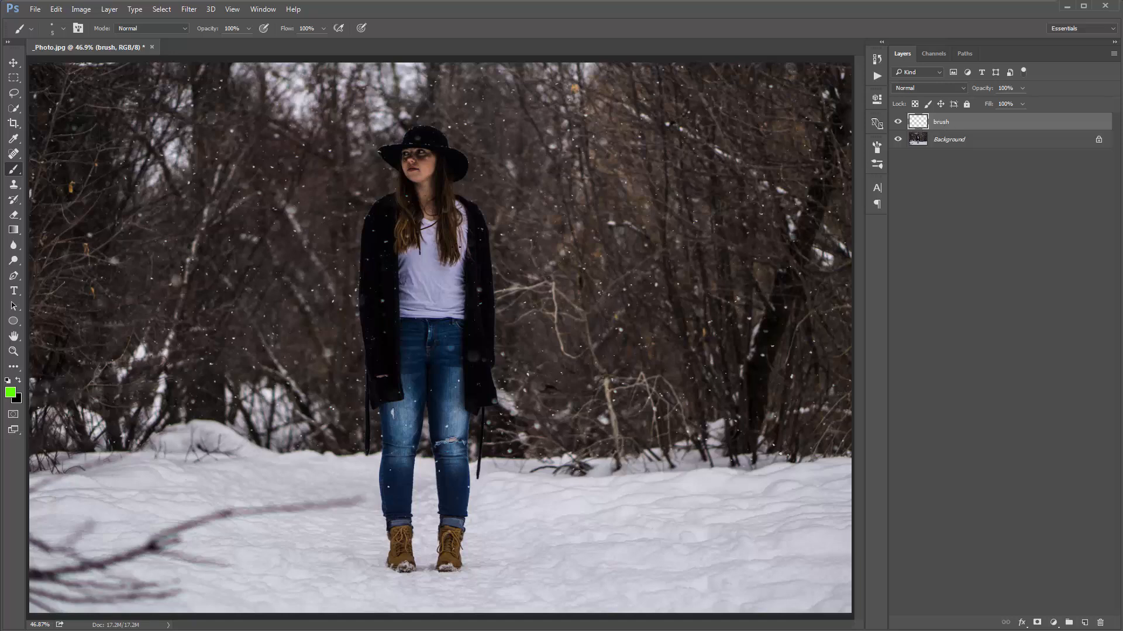
pyautogui.moveTo(511, 207)
pyautogui.mouseDown()
pyautogui.moveTo(337, 242)
pyautogui.moveTo(386, 219)
pyautogui.moveTo(566, 309)
pyautogui.moveTo(322, 297)
pyautogui.moveTo(567, 267)
pyautogui.moveTo(310, 281)
pyautogui.moveTo(352, 271)
pyautogui.moveTo(432, 330)
pyautogui.moveTo(490, 345)
pyautogui.moveTo(306, 375)
pyautogui.moveTo(500, 413)
pyautogui.mouseUp()
pyautogui.hotkey('ctrl', 'z')
pyautogui.hotkey('ctrl', 'z')
pyautogui.moveTo(496, 204)
pyautogui.mouseDown()
pyautogui.moveTo(409, 248)
pyautogui.moveTo(479, 306)
pyautogui.moveTo(527, 369)
pyautogui.moveTo(496, 387)
pyautogui.mouseUp()
pyautogui.hotkey('ctrl', 'z')
# Paint a looping green spiral around the woman from her shoulders to her knees, and shift it slightly up and to the right
pyautogui.moveTo(496, 208)
pyautogui.mouseDown()
pyautogui.moveTo(321, 238)
pyautogui.moveTo(345, 307)
pyautogui.moveTo(421, 355)
pyautogui.mouseUp()
pyautogui.moveTo(288, 385); pyautogui.dragTo(548, 428)
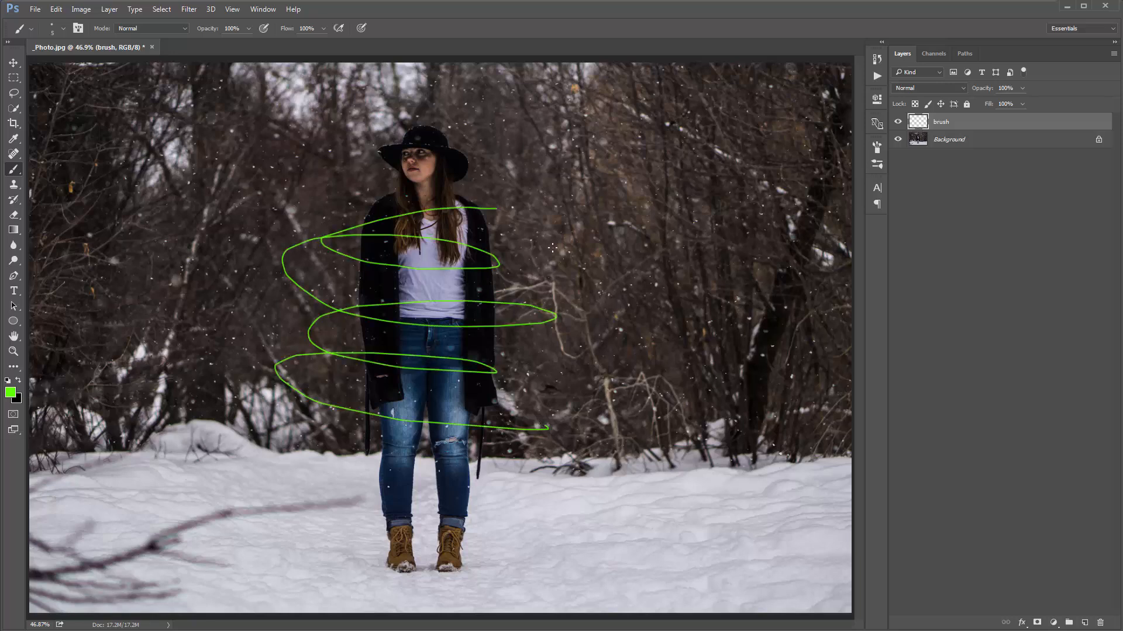
pyautogui.press('v')
pyautogui.moveTo(527, 240); pyautogui.dragTo(534, 236)
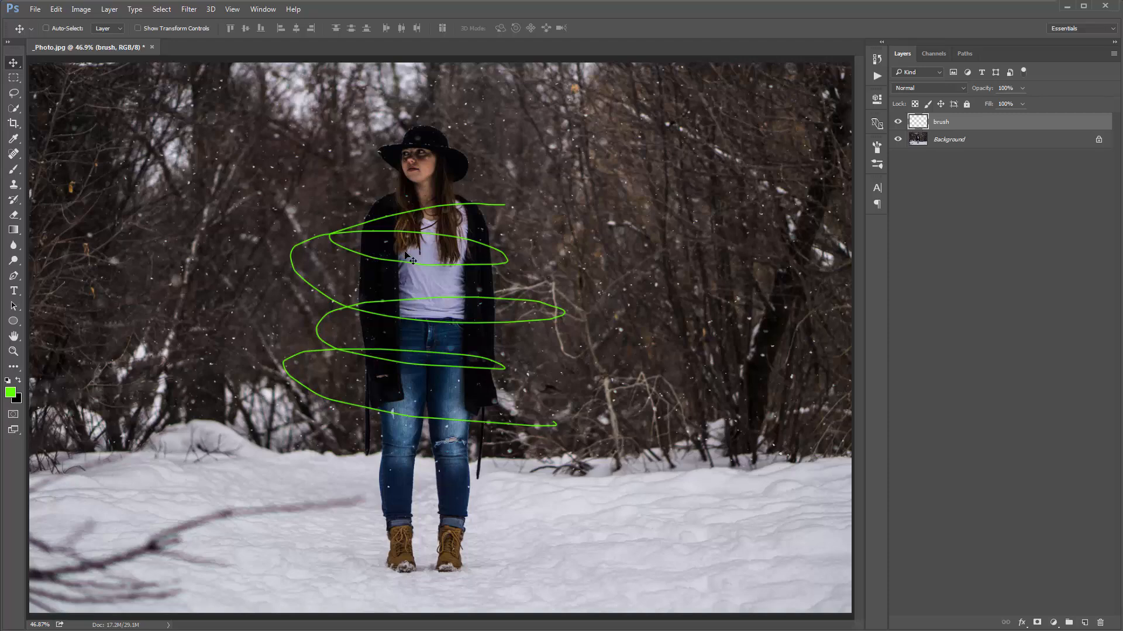
# Add a layer mask to the brush layer and prepare a soft round brush with black as the foreground colour
pyautogui.keyDown('ctrl'); pyautogui.click(433, 307); pyautogui.keyUp('ctrl')
pyautogui.keyDown('ctrl'); pyautogui.click(433, 307); pyautogui.keyUp('ctrl')
pyautogui.moveTo(421, 281); pyautogui.dragTo(429, 288)
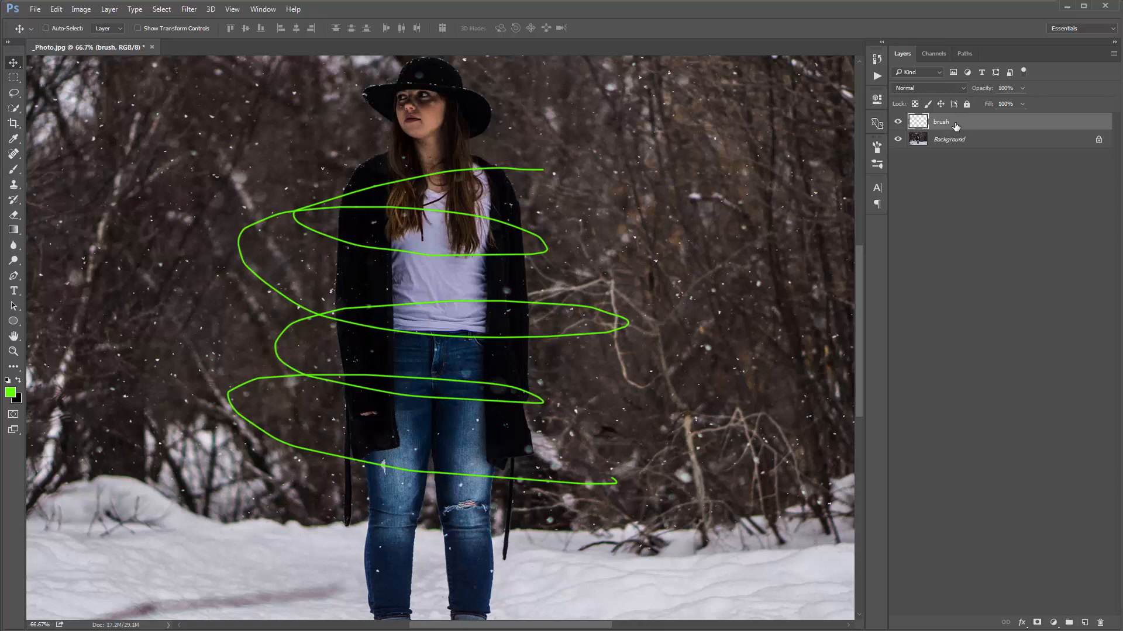
pyautogui.click(1037, 622)
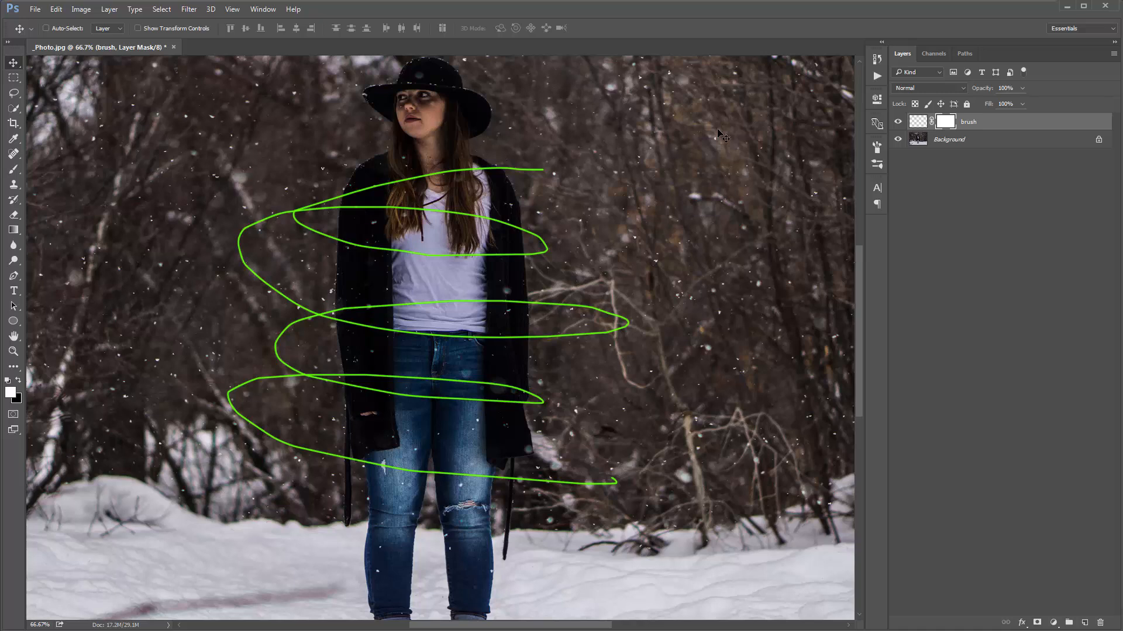
pyautogui.press('b')
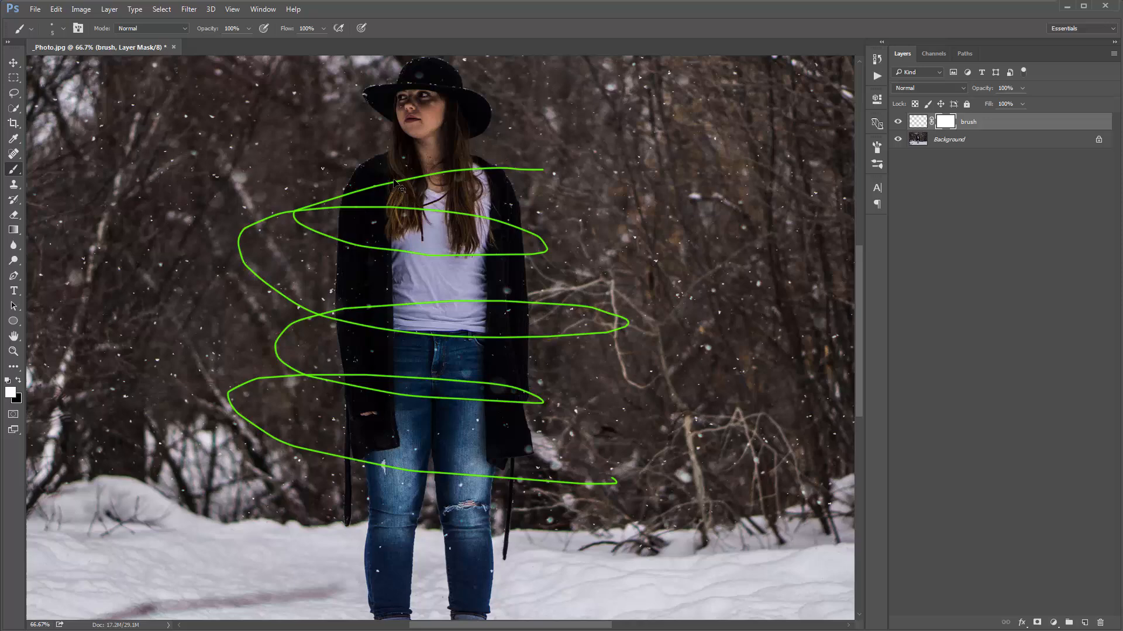
pyautogui.rightClick(366, 166)
pyautogui.doubleClick(398, 278)
pyautogui.press('x')
# Mask out the spiral's upper strands across the woman's hair and chest, reducing the brush size to about 35 px
pyautogui.moveTo(400, 211)
pyautogui.mouseDown()
pyautogui.moveTo(424, 200)
pyautogui.moveTo(610, 201)
pyautogui.moveTo(570, 325)
pyautogui.moveTo(278, 397)
pyautogui.moveTo(325, 467)
pyautogui.moveTo(601, 470)
pyautogui.mouseUp()
pyautogui.hotkey('ctrl', 'z')
pyautogui.press('[')
pyautogui.press('[')
pyautogui.press('[')
pyautogui.press('[')
pyautogui.press('[')
pyautogui.press('[')
pyautogui.press('[')
pyautogui.press('[')
pyautogui.moveTo(416, 175)
pyautogui.mouseDown()
pyautogui.moveTo(433, 264)
pyautogui.moveTo(439, 200)
pyautogui.moveTo(415, 167)
pyautogui.moveTo(431, 213)
pyautogui.moveTo(411, 186)
pyautogui.moveTo(437, 223)
pyautogui.moveTo(460, 184)
pyautogui.moveTo(479, 230)
pyautogui.moveTo(404, 235)
pyautogui.moveTo(390, 178)
pyautogui.moveTo(382, 196)
pyautogui.moveTo(351, 198)
pyautogui.mouseUp()
pyautogui.press('[')
pyautogui.press('[')
pyautogui.press('[')
pyautogui.press('[')
pyautogui.press('[')
pyautogui.press('[')
pyautogui.press(']')
pyautogui.moveTo(483, 216); pyautogui.dragTo(489, 217)
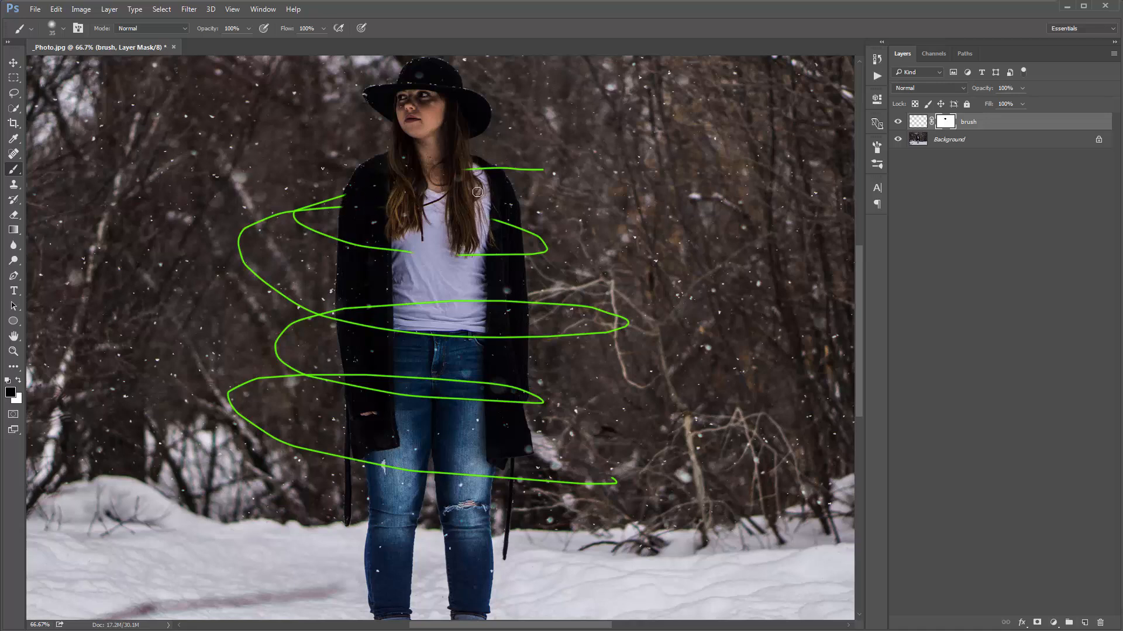
# Use a 30 px brush to mask the remaining upper strands over the coat and the waist-level loop across the torso
pyautogui.moveTo(473, 176); pyautogui.dragTo(491, 174)
pyautogui.press('[')
pyautogui.moveTo(494, 221)
pyautogui.mouseDown()
pyautogui.moveTo(513, 230)
pyautogui.moveTo(485, 256)
pyautogui.moveTo(517, 256)
pyautogui.mouseUp()
pyautogui.moveTo(411, 253); pyautogui.dragTo(393, 250)
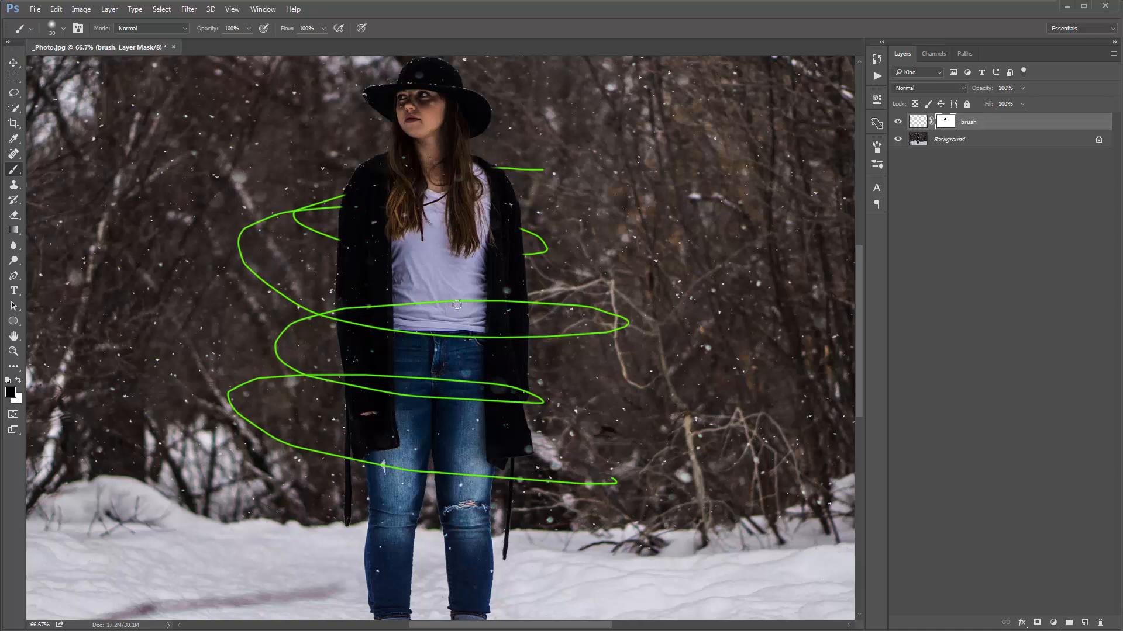
pyautogui.moveTo(489, 341)
pyautogui.mouseDown()
pyautogui.moveTo(358, 324)
pyautogui.moveTo(342, 312)
pyautogui.moveTo(520, 302)
pyautogui.moveTo(509, 335)
pyautogui.moveTo(520, 336)
pyautogui.moveTo(521, 302)
pyautogui.moveTo(519, 338)
pyautogui.moveTo(522, 304)
pyautogui.moveTo(523, 338)
pyautogui.mouseUp()
pyautogui.moveTo(364, 316)
pyautogui.mouseDown()
pyautogui.moveTo(342, 314)
pyautogui.moveTo(349, 320)
pyautogui.mouseUp()
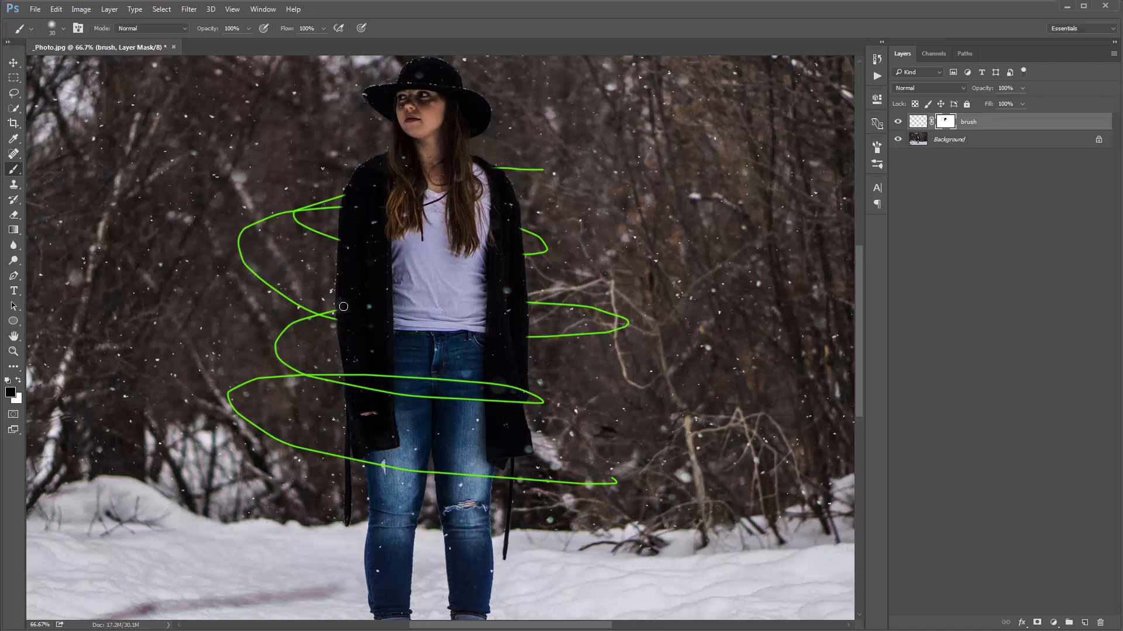
# Fit the whole photo in view and run the Sparkler (Medium) action on the painted spiral
pyautogui.press('v')
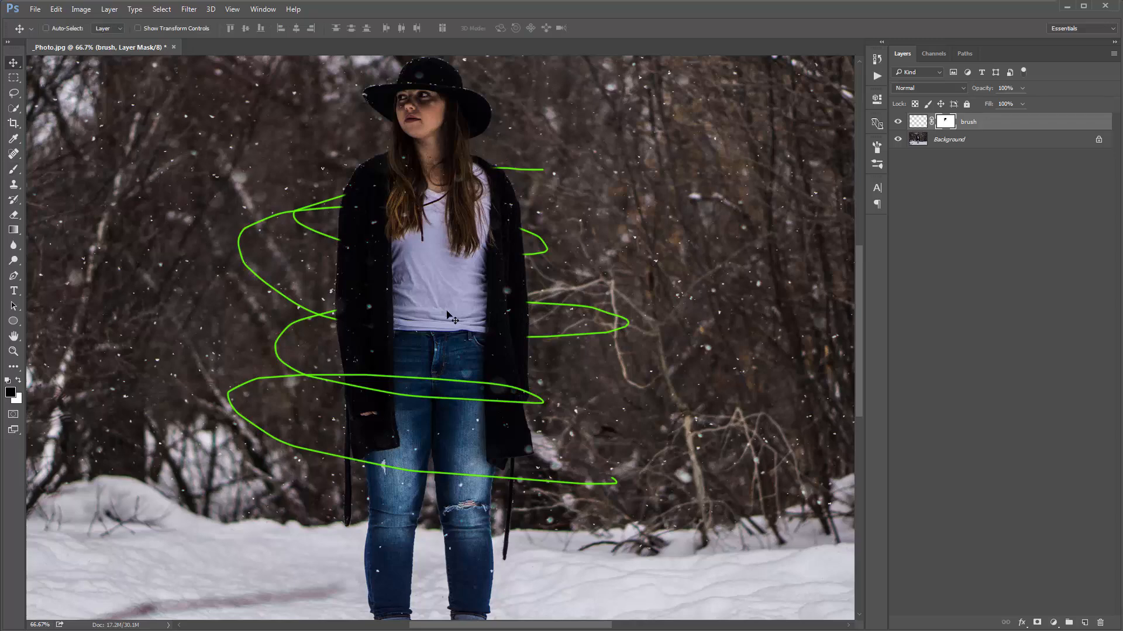
pyautogui.hotkey('ctrl', '0')
pyautogui.press('ctrl')
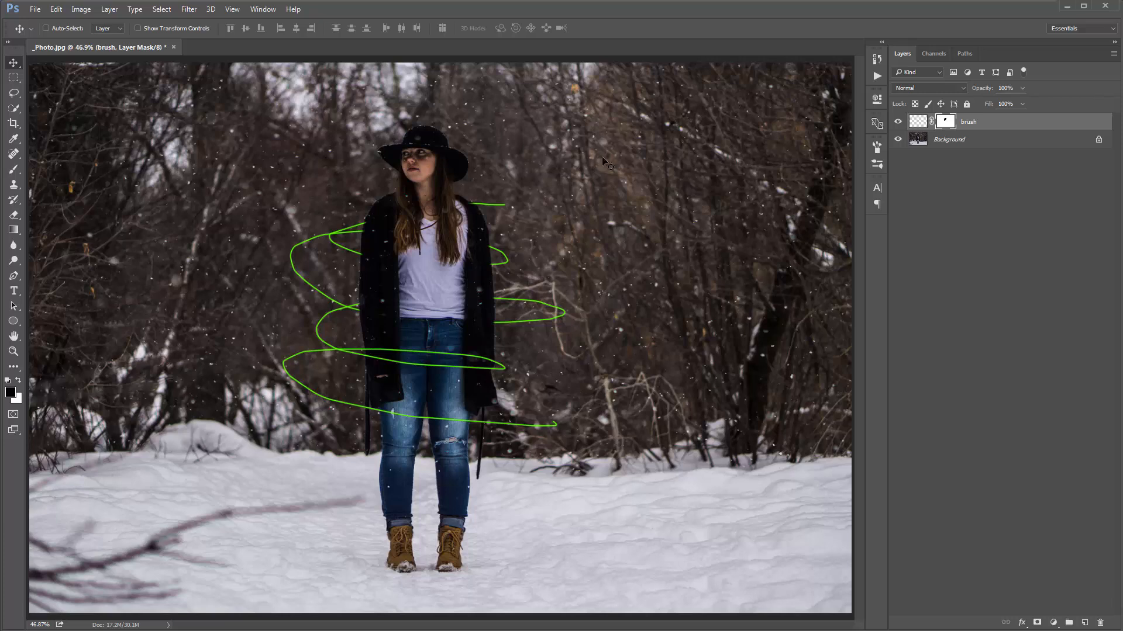
pyautogui.click(877, 76)
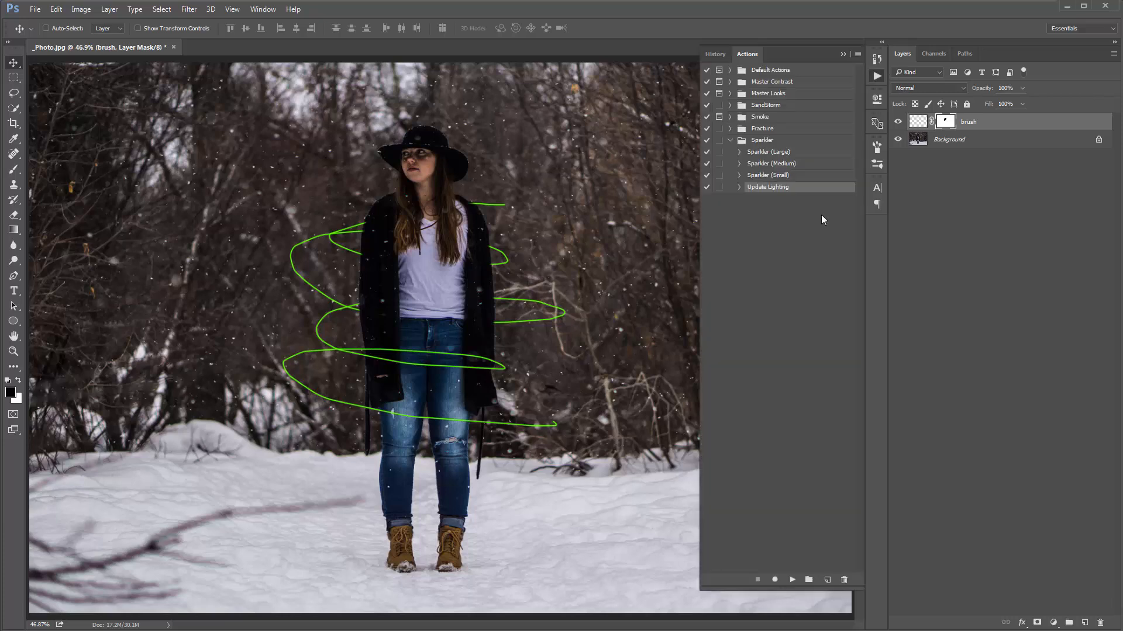
pyautogui.click(754, 164)
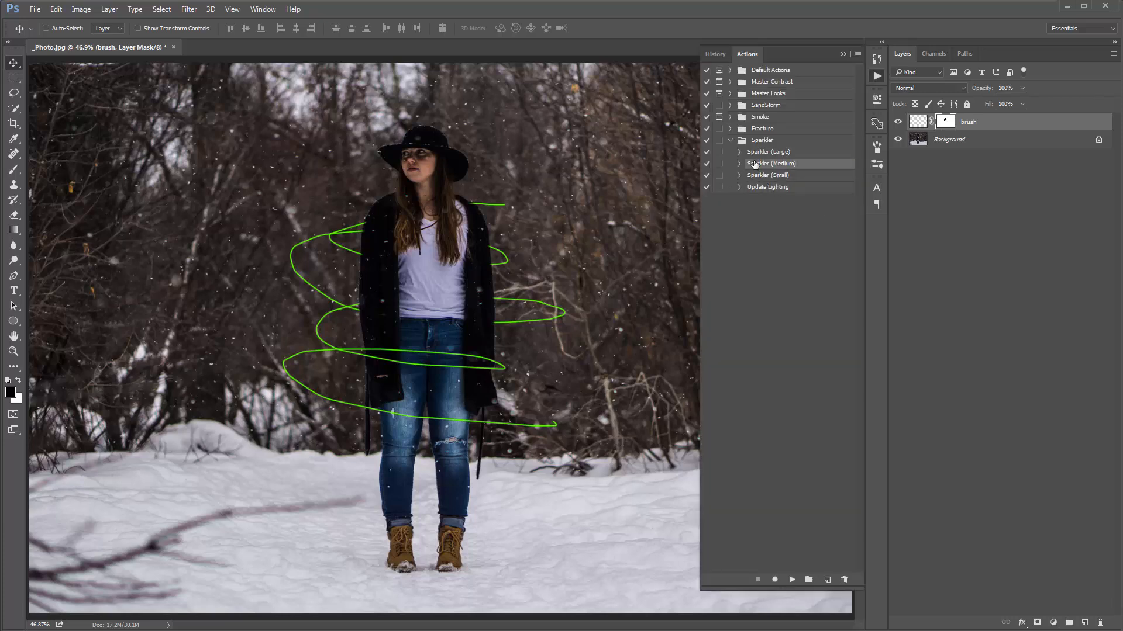
pyautogui.click(793, 580)
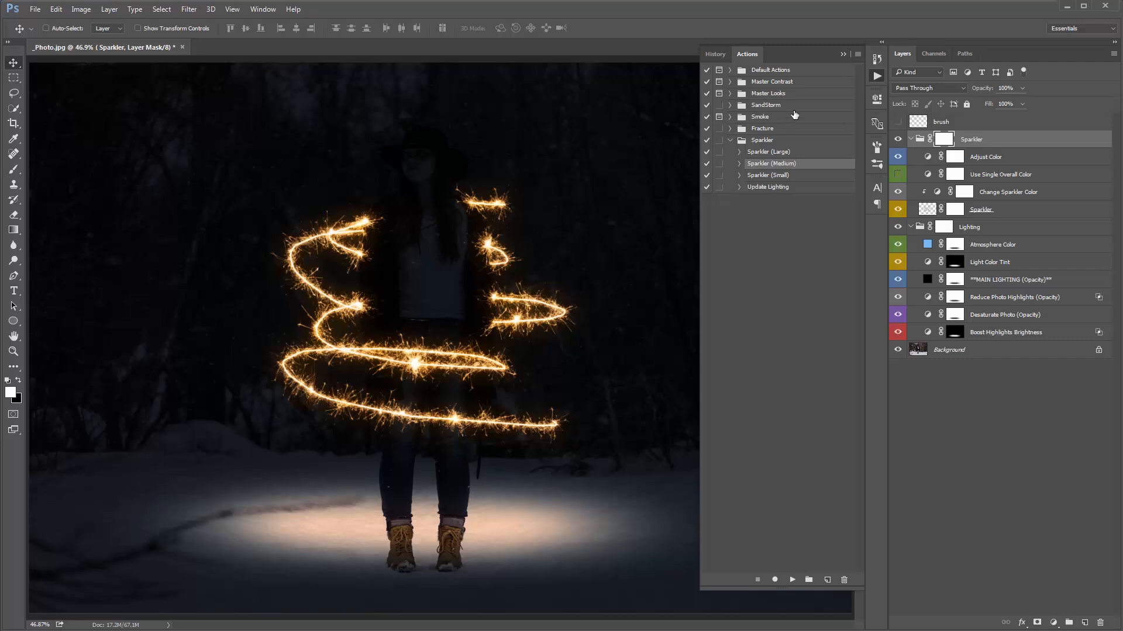
pyautogui.click(843, 55)
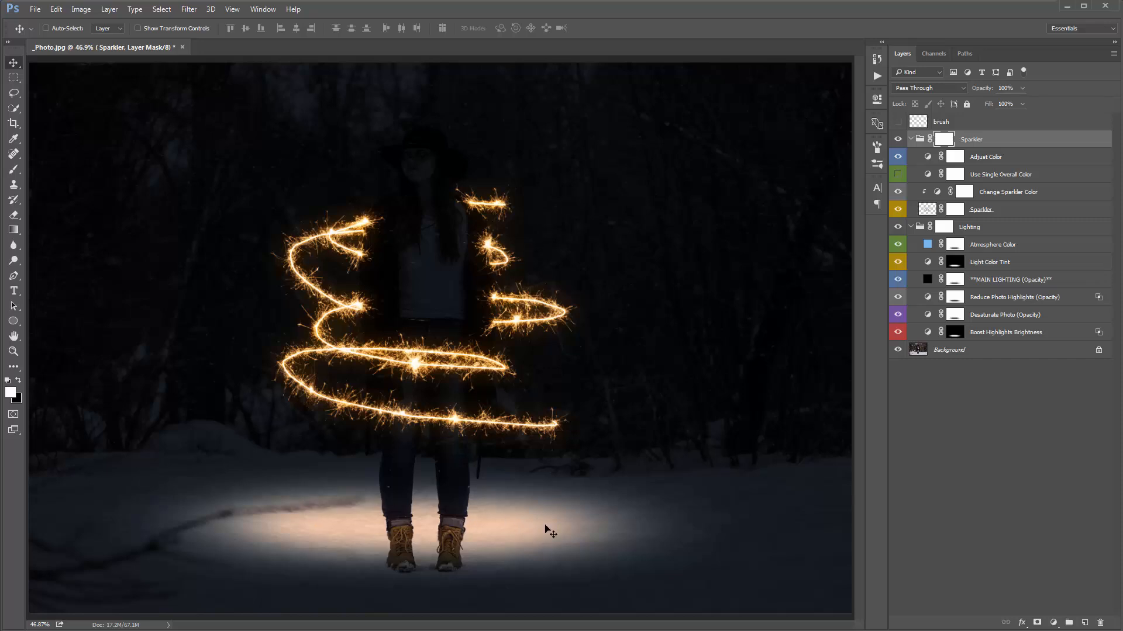
# Select the MAIN LIGHTING layer and reposition the linked lighting so the light pool sits on the snow around the woman's boots
pyautogui.click(994, 285)
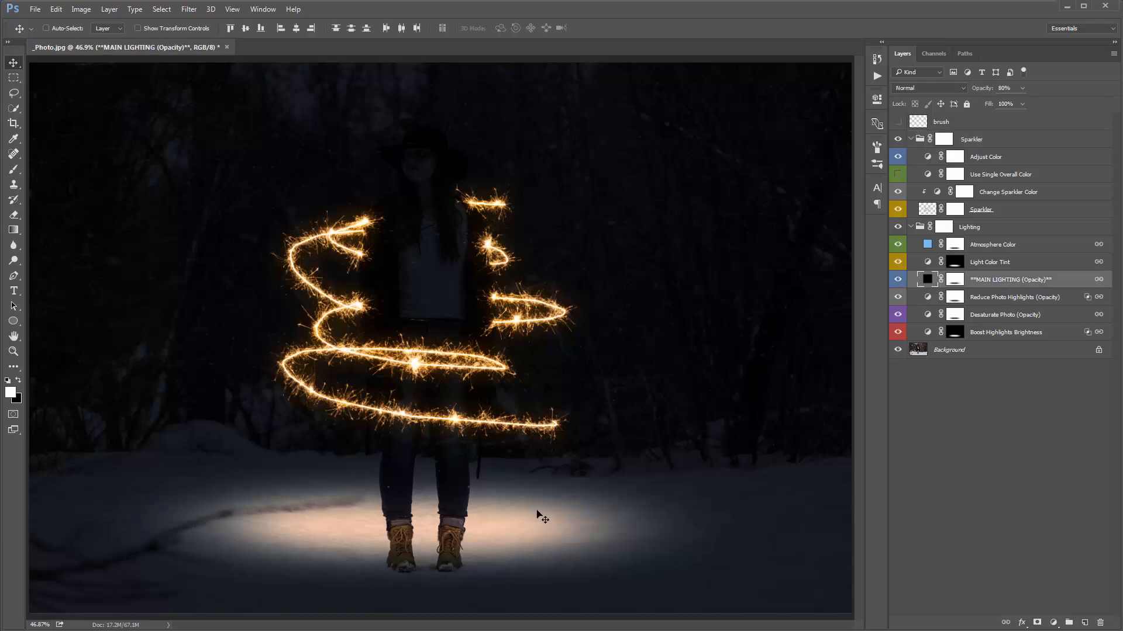
pyautogui.moveTo(541, 512); pyautogui.dragTo(549, 461)
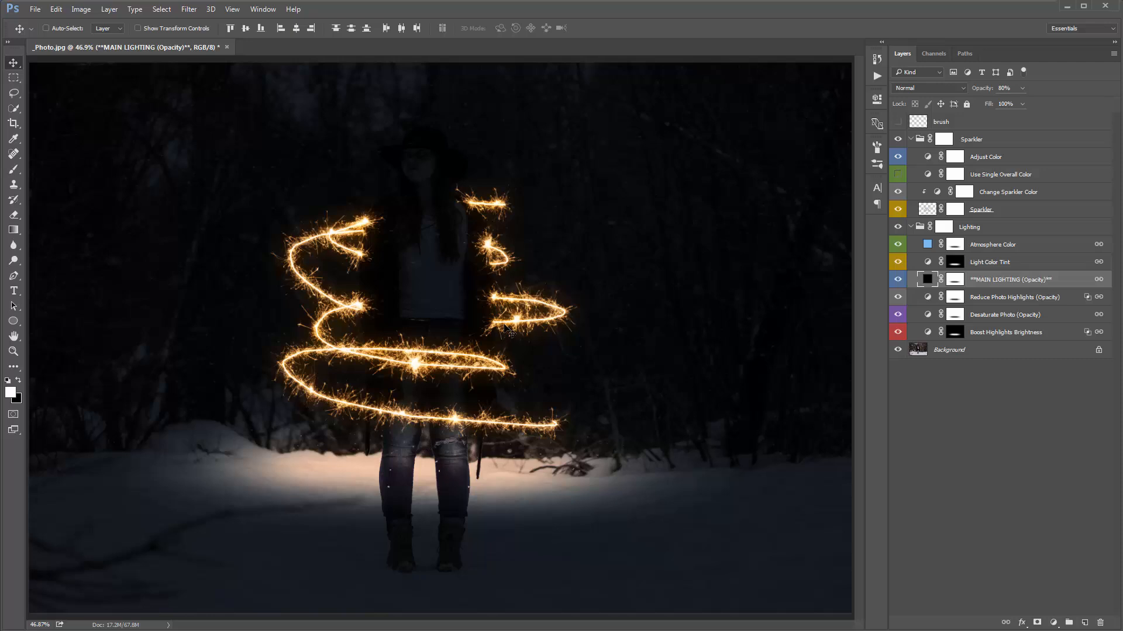
pyautogui.moveTo(497, 345); pyautogui.dragTo(496, 412)
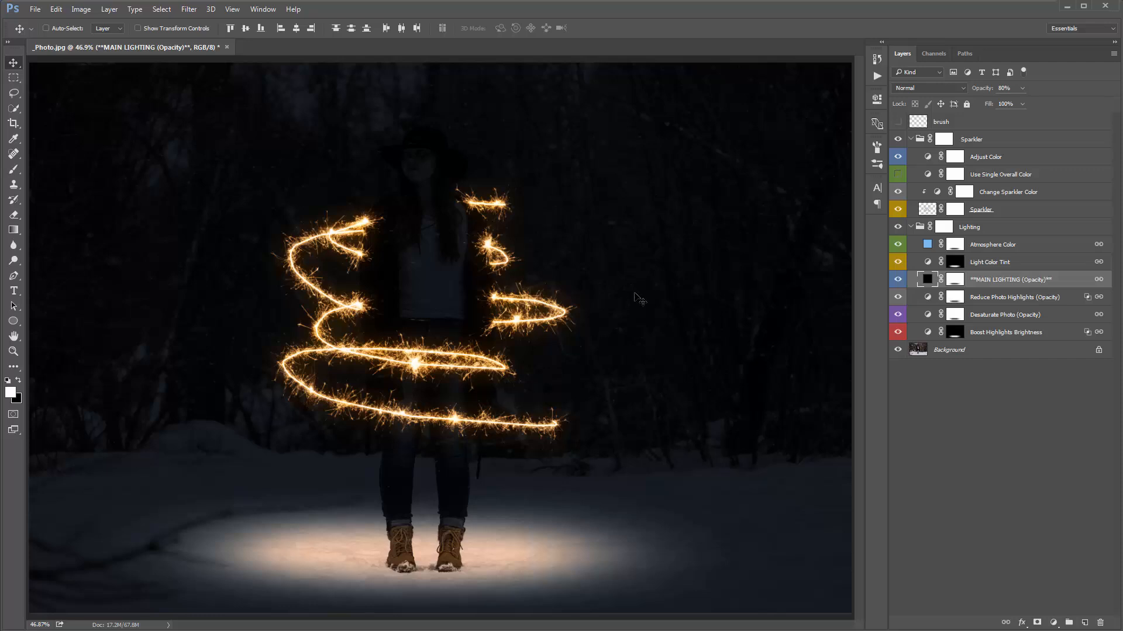
# Hide and collapse the Lighting group so the woman's coat is clear around the spiral's upper loops
pyautogui.press('z')
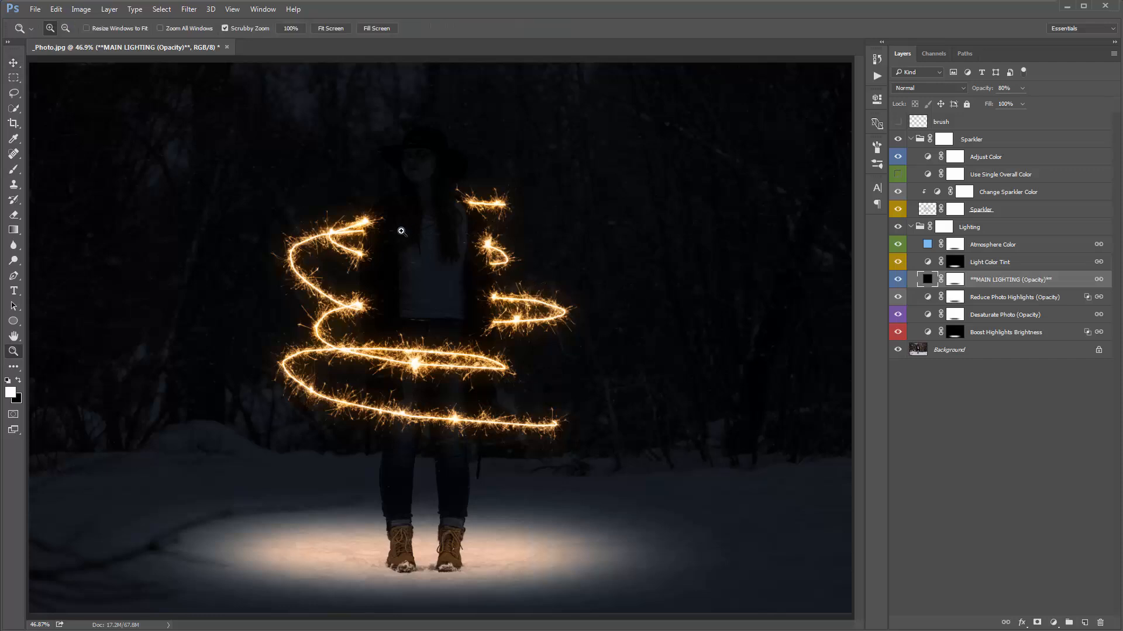
pyautogui.moveTo(398, 230); pyautogui.dragTo(439, 238)
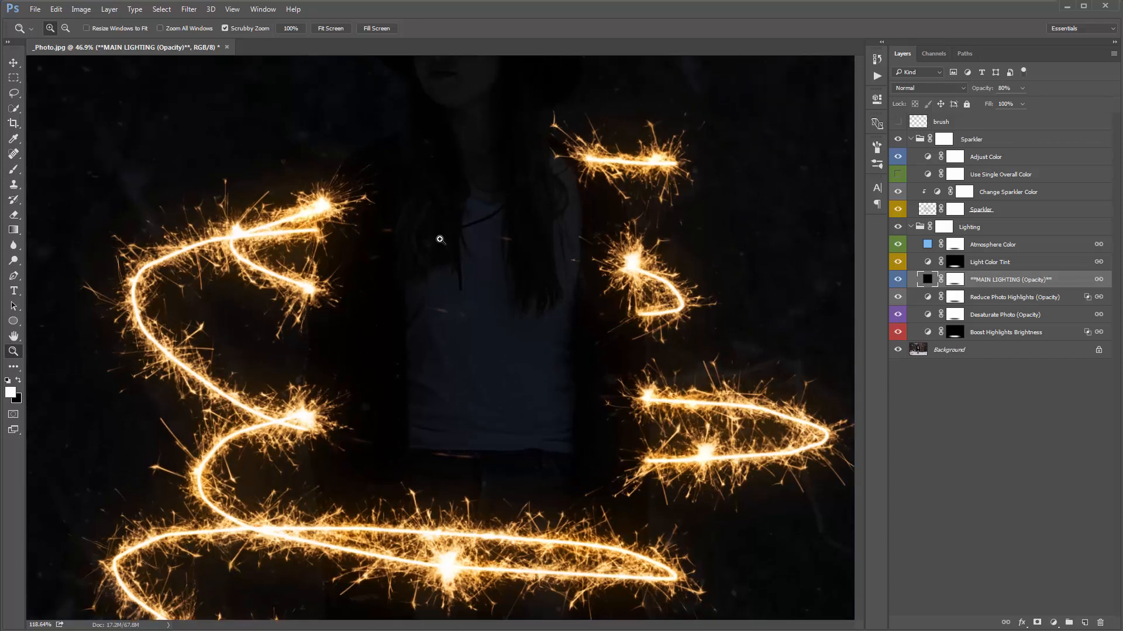
pyautogui.click(898, 228)
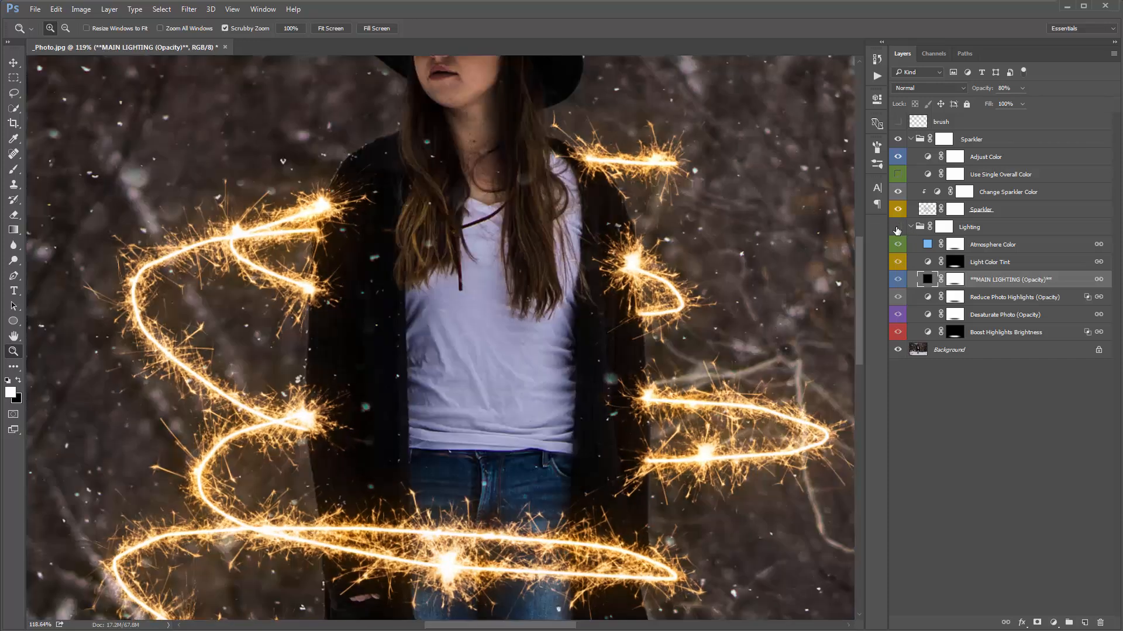
pyautogui.click(909, 227)
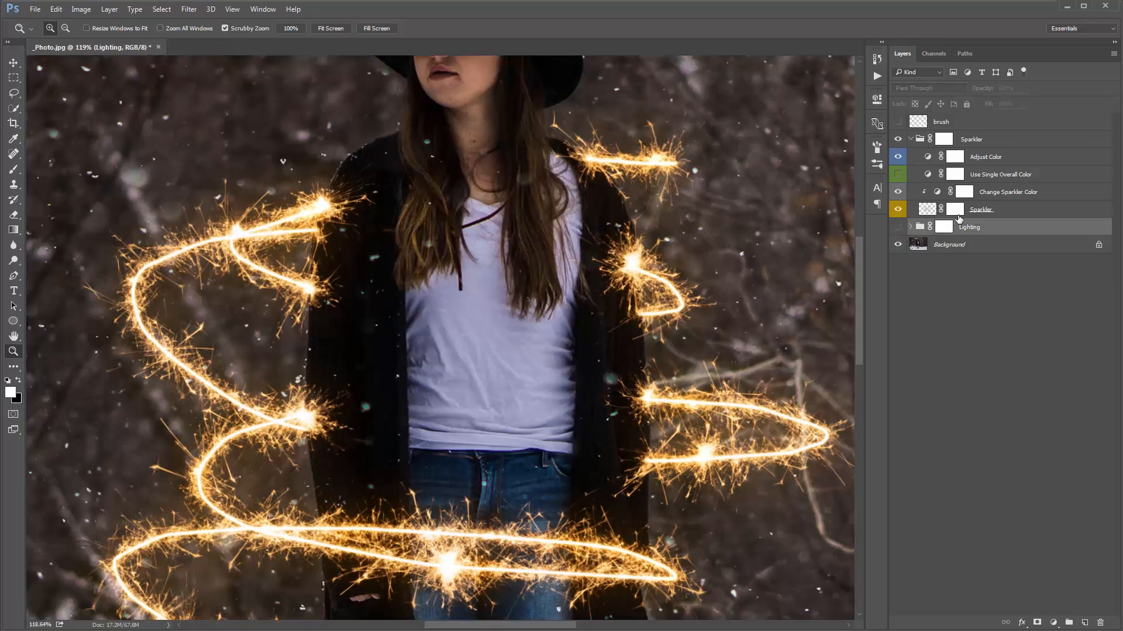
# Paint black on the Sparkler layer's mask over the trail end on the image-left shoulder, reducing the brush to 25 px
pyautogui.click(956, 212)
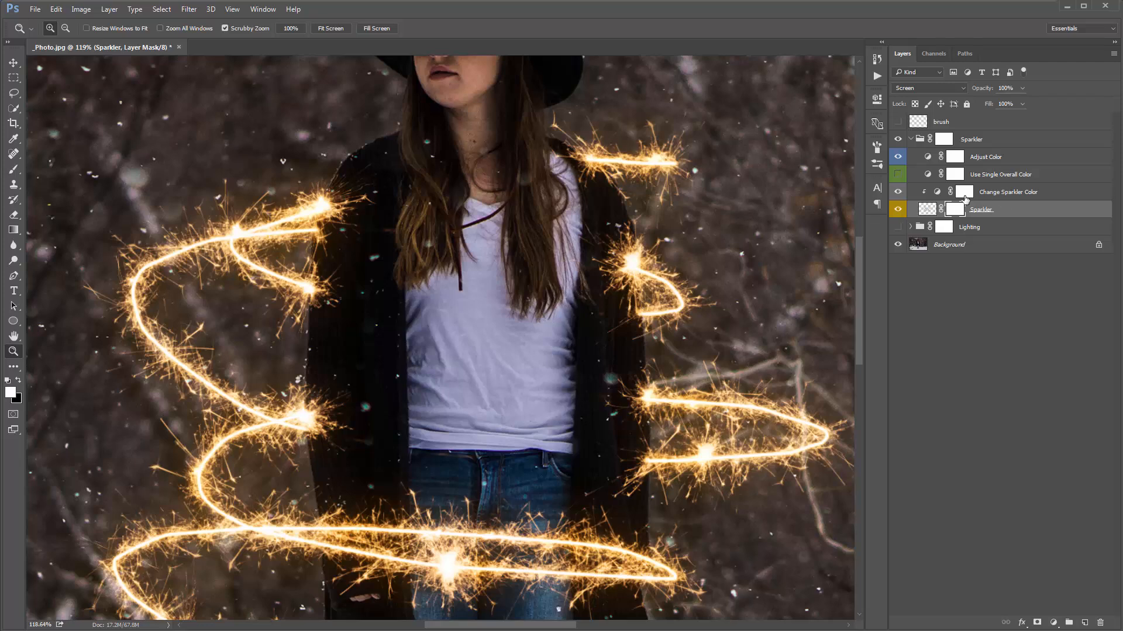
pyautogui.press('b')
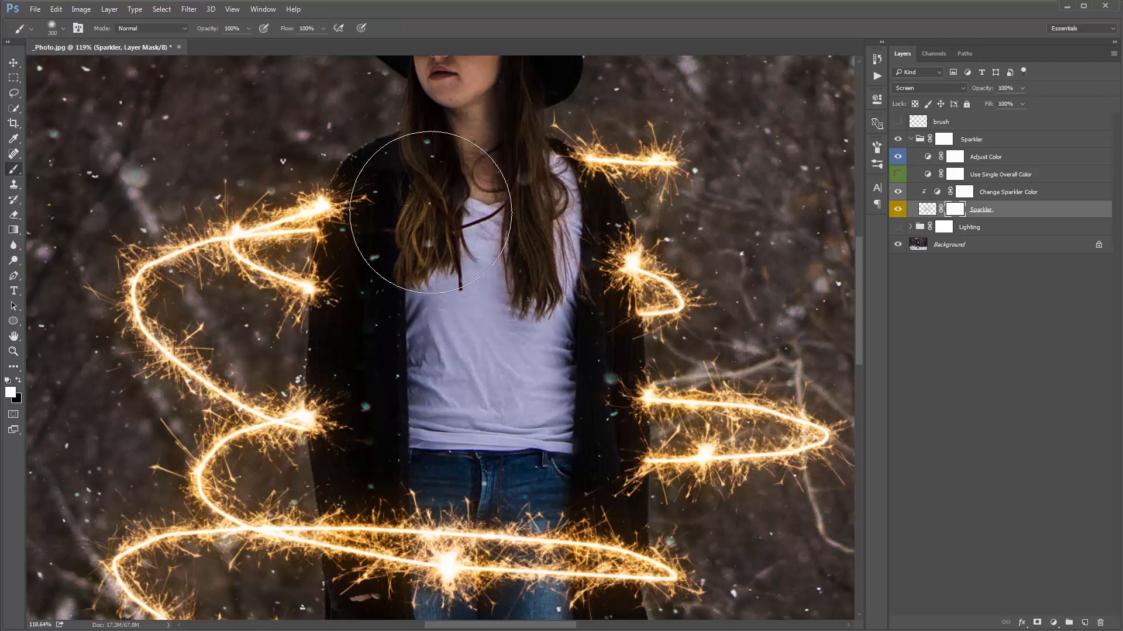
pyautogui.press('x')
pyautogui.press('[')
pyautogui.press('[')
pyautogui.press('[')
pyautogui.press('[')
pyautogui.press('[')
pyautogui.moveTo(349, 251)
pyautogui.mouseDown()
pyautogui.moveTo(366, 188)
pyautogui.moveTo(328, 211)
pyautogui.moveTo(343, 184)
pyautogui.mouseUp()
pyautogui.press('[')
pyautogui.press('[')
pyautogui.press('[')
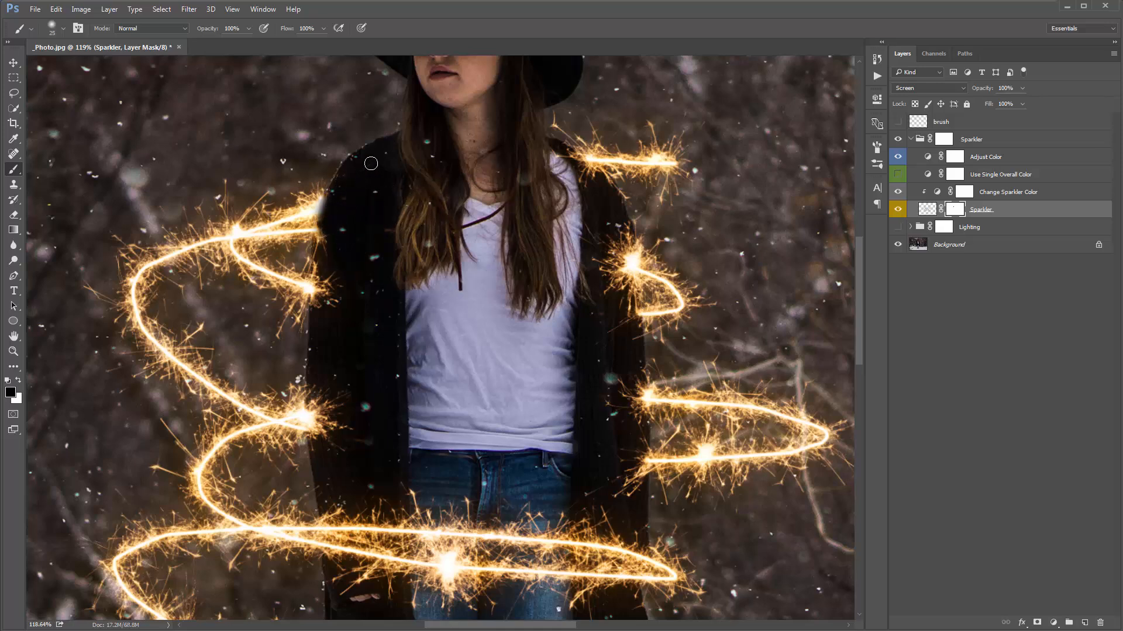
# Restore the sparks at the image-left shoulder edge with white, and mask the strands over the upper arm with a 30 px black brush
pyautogui.press('x')
pyautogui.moveTo(316, 209); pyautogui.dragTo(322, 192)
pyautogui.press(']')
pyautogui.press('x')
pyautogui.moveTo(329, 225)
pyautogui.mouseDown()
pyautogui.moveTo(326, 254)
pyautogui.moveTo(331, 213)
pyautogui.moveTo(339, 307)
pyautogui.moveTo(325, 271)
pyautogui.moveTo(321, 309)
pyautogui.moveTo(322, 266)
pyautogui.moveTo(321, 322)
pyautogui.mouseUp()
# Mask the sparks overlapping the image-left sleeve from the upper arm down to the elbow-level trail crossing
pyautogui.moveTo(373, 282); pyautogui.dragTo(374, 192)
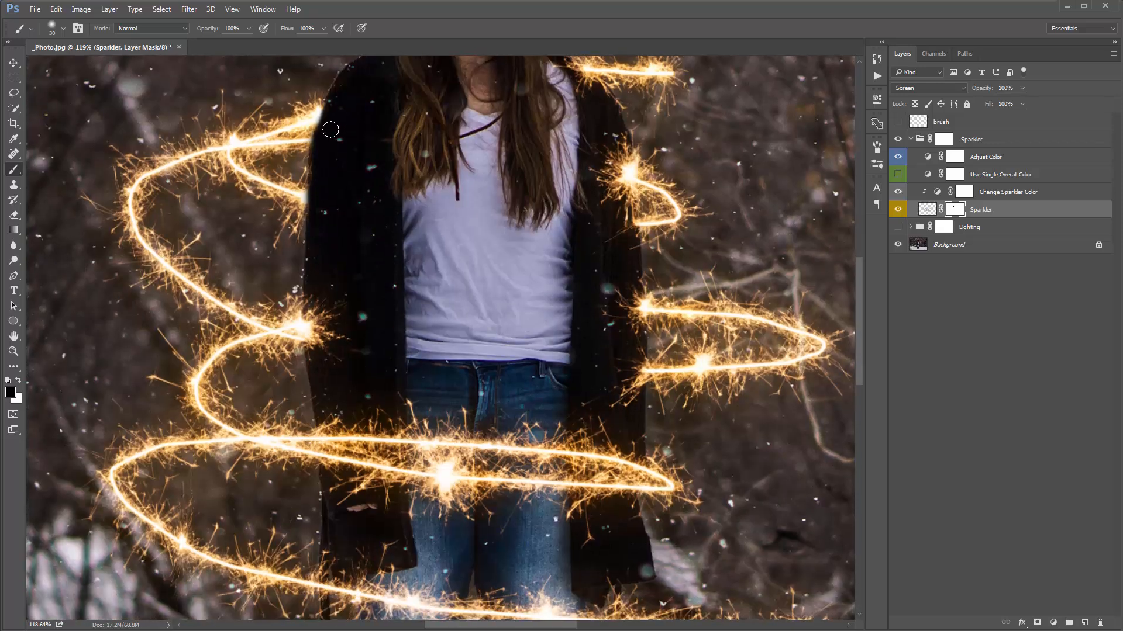
pyautogui.moveTo(322, 128)
pyautogui.mouseDown()
pyautogui.moveTo(333, 95)
pyautogui.moveTo(325, 281)
pyautogui.moveTo(336, 293)
pyautogui.moveTo(314, 330)
pyautogui.moveTo(319, 310)
pyautogui.mouseUp()
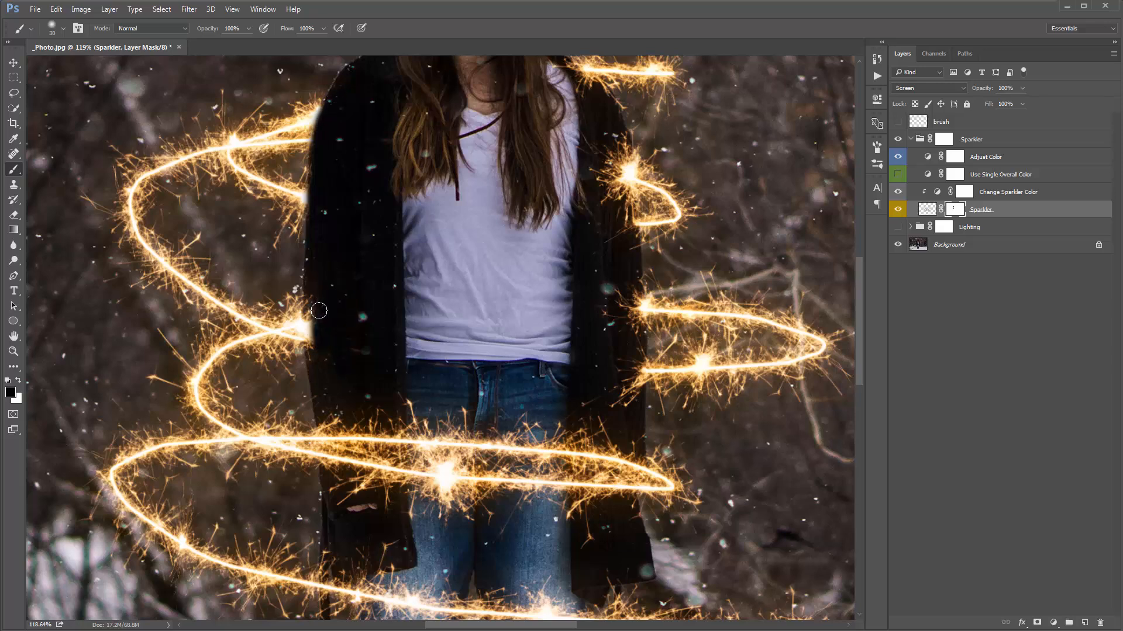
pyautogui.press(']')
pyautogui.press('[')
pyautogui.moveTo(313, 305); pyautogui.dragTo(307, 348)
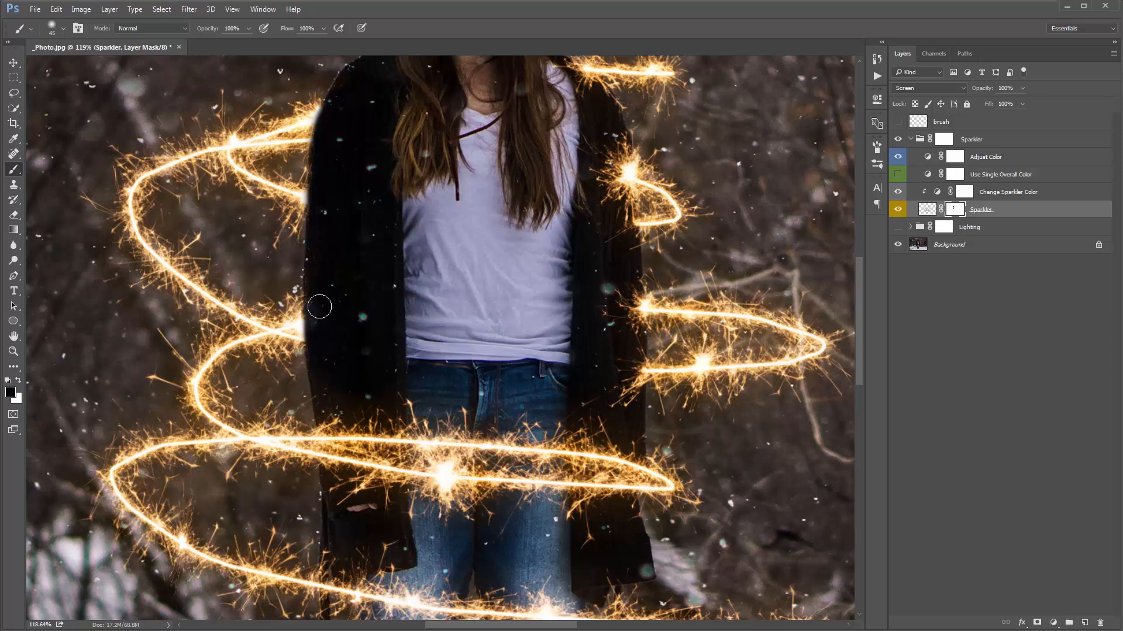
# Mask the small chest-level loop and stray sparks off the image-right sleeve, reducing the brush to 20 px
pyautogui.moveTo(551, 178); pyautogui.dragTo(492, 318)
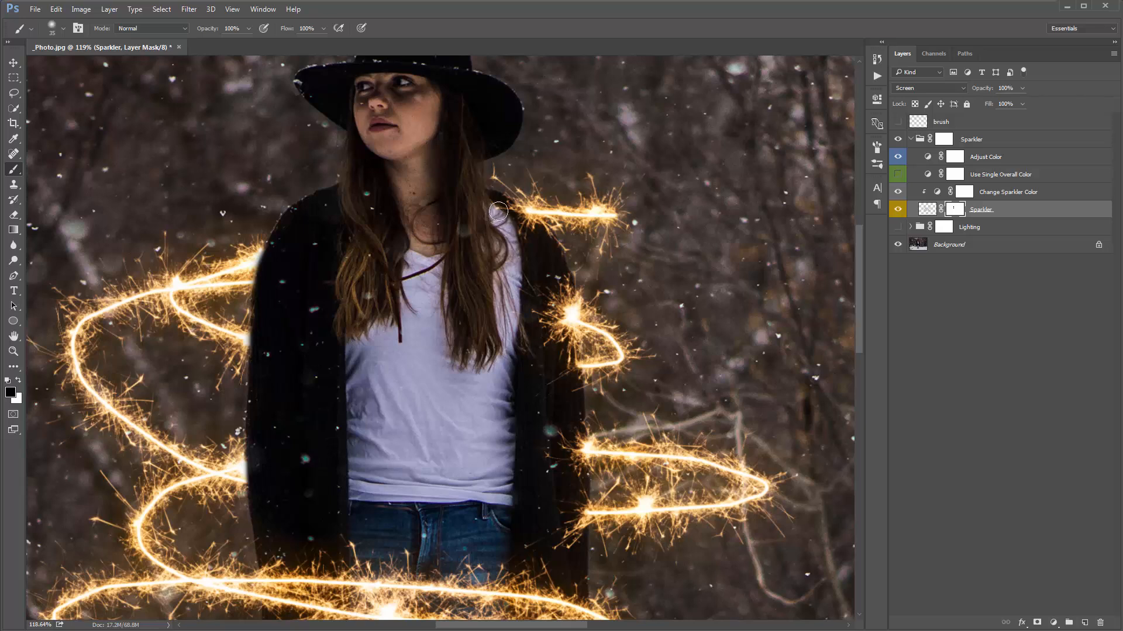
pyautogui.press('[')
pyautogui.moveTo(539, 287)
pyautogui.mouseDown()
pyautogui.moveTo(550, 368)
pyautogui.moveTo(556, 323)
pyautogui.mouseUp()
pyautogui.press('[')
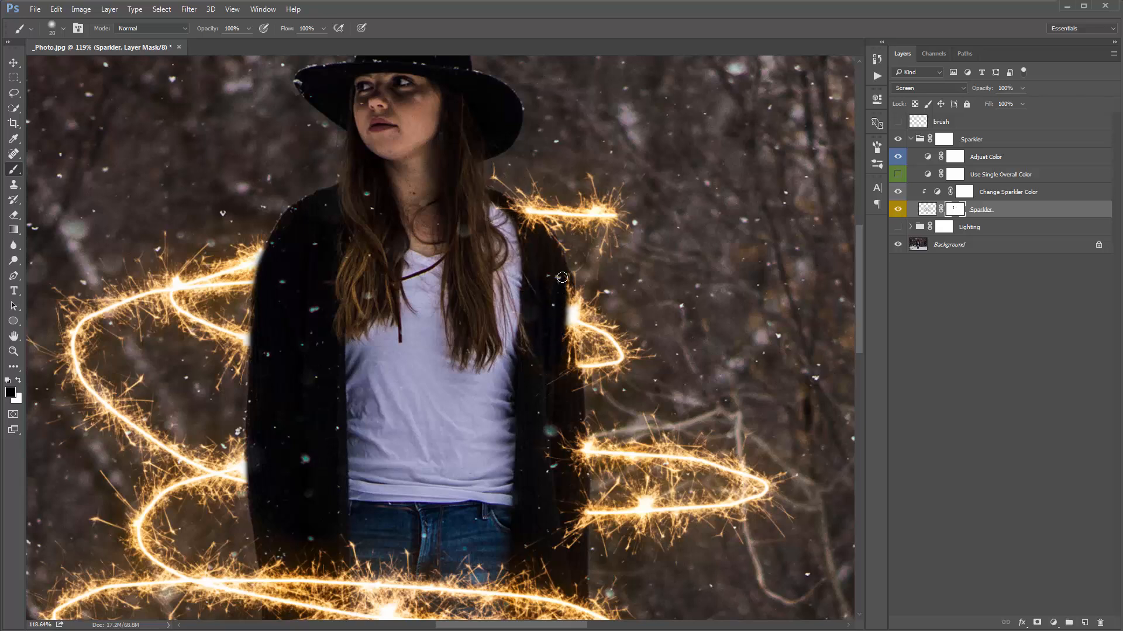
pyautogui.moveTo(563, 278)
pyautogui.mouseDown()
pyautogui.moveTo(569, 392)
pyautogui.moveTo(554, 383)
pyautogui.moveTo(547, 398)
pyautogui.moveTo(567, 385)
pyautogui.moveTo(567, 285)
pyautogui.mouseUp()
pyautogui.moveTo(570, 327); pyautogui.dragTo(573, 387)
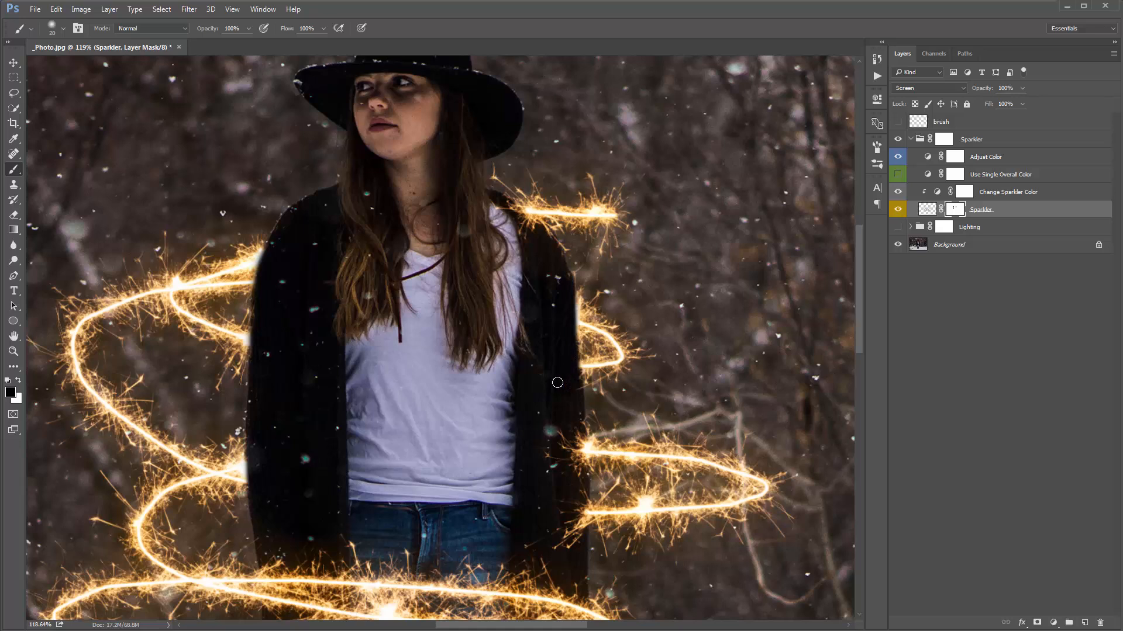
# Mask both ends of the wide waist-level loop where they overlap the image-right sleeve, using a brush of up to about 30 px
pyautogui.scroll(-1, 553, 391)
pyautogui.moveTo(552, 399); pyautogui.dragTo(572, 429)
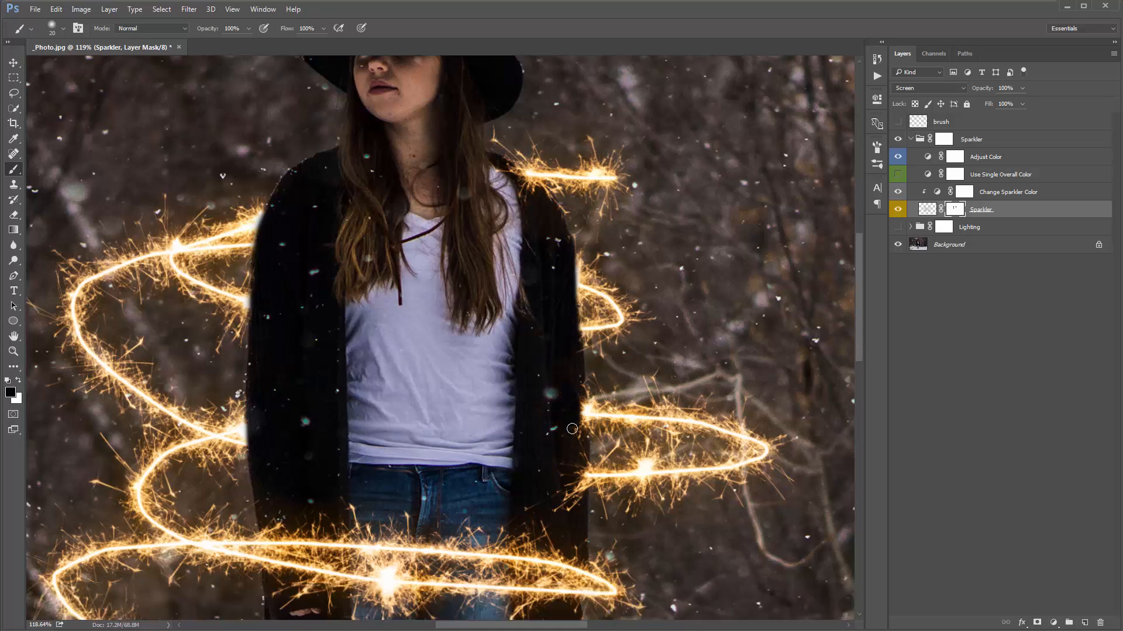
pyautogui.press(']')
pyautogui.press(']')
pyautogui.press(']')
pyautogui.moveTo(554, 496)
pyautogui.mouseDown()
pyautogui.moveTo(562, 505)
pyautogui.moveTo(573, 489)
pyautogui.moveTo(577, 502)
pyautogui.mouseUp()
pyautogui.press('[')
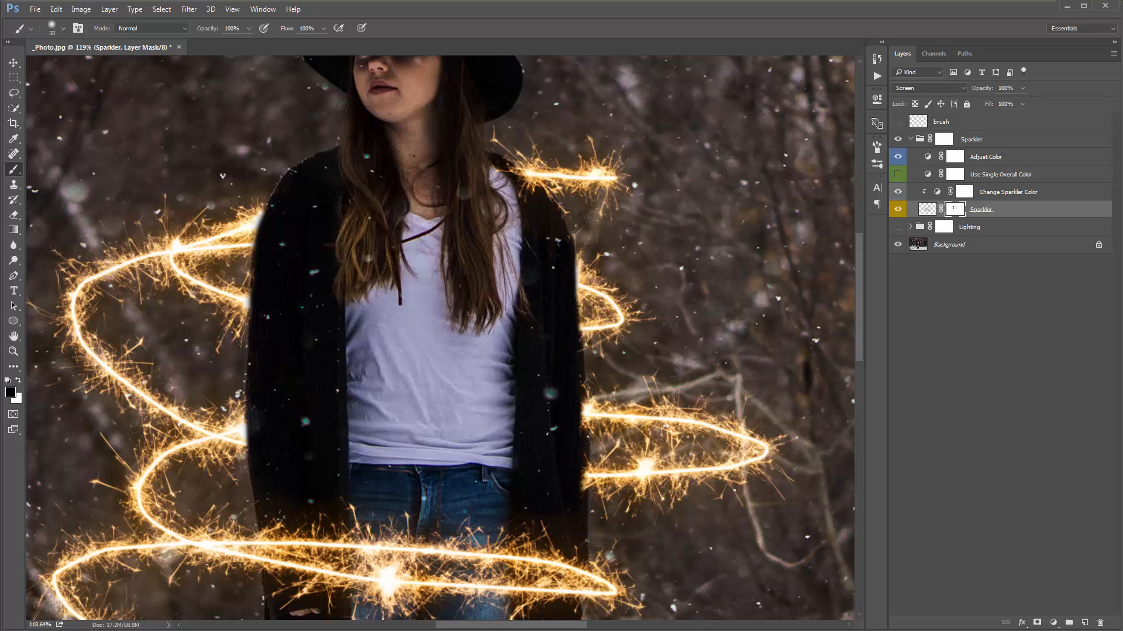
pyautogui.moveTo(584, 434); pyautogui.dragTo(585, 385)
pyautogui.press('[')
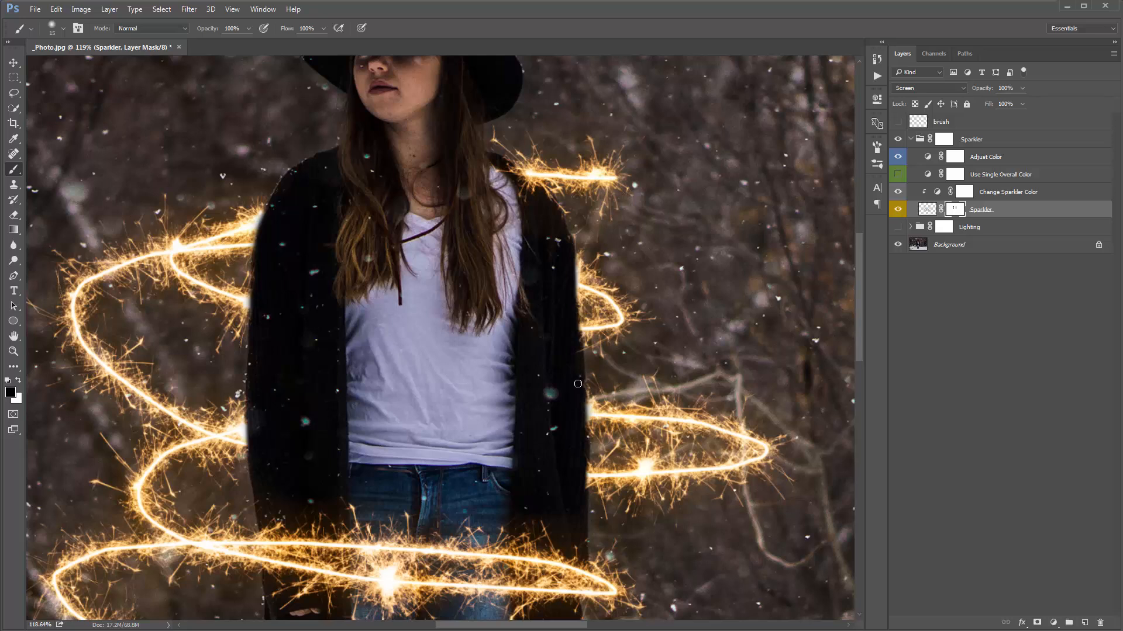
pyautogui.press(']')
pyautogui.press(']')
# Fit the whole photo in view, show the Lighting group again and collapse the Sparkler group
pyautogui.hotkey('ctrl', '0')
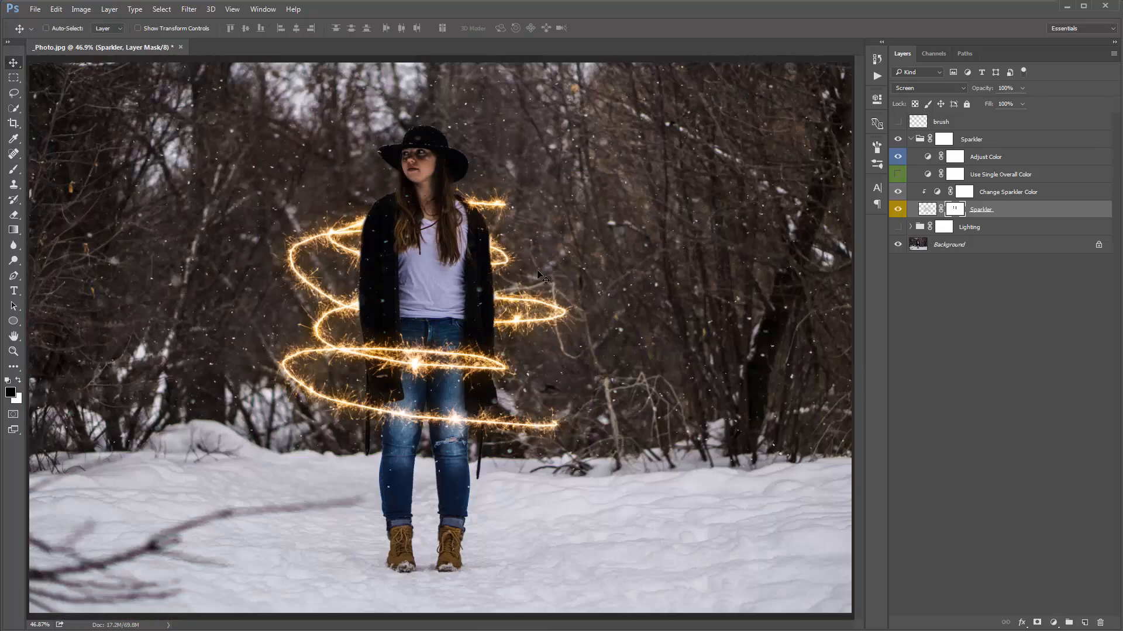
pyautogui.click(898, 227)
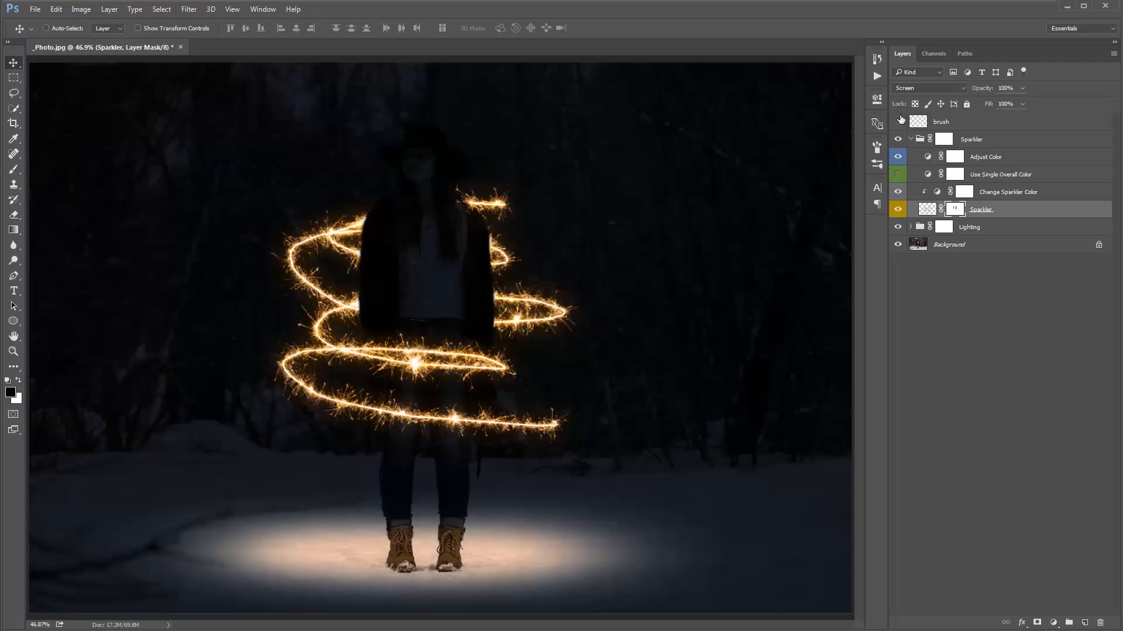
pyautogui.click(911, 140)
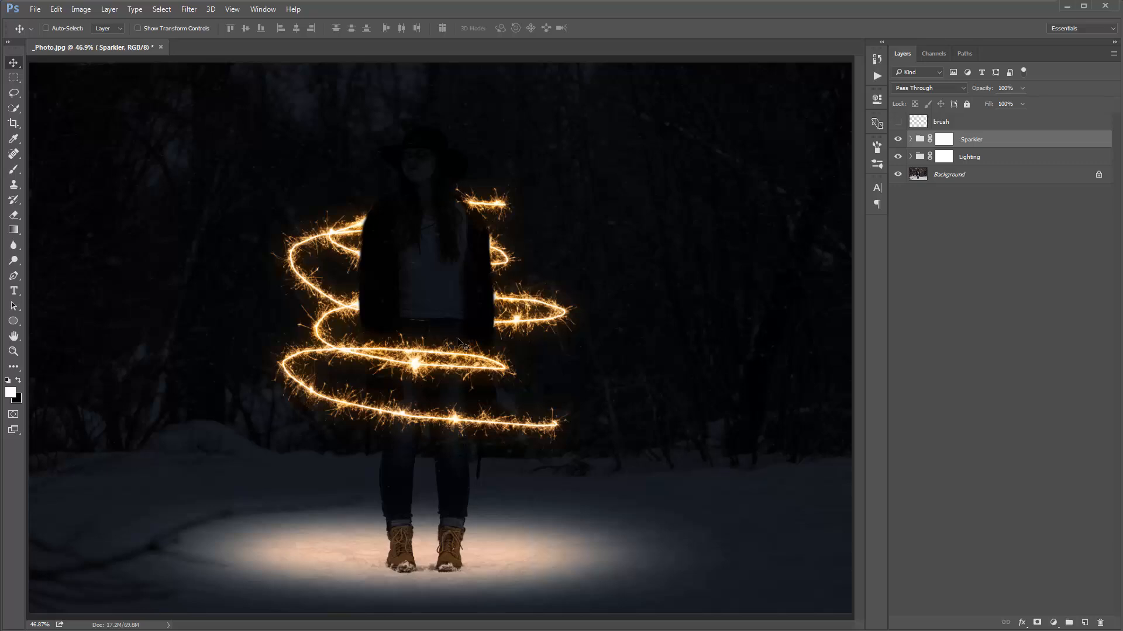
# Paint black at 30% opacity on the MAIN LIGHTING layer's mask to brighten the woman's waist, torso, hair and face
pyautogui.click(910, 156)
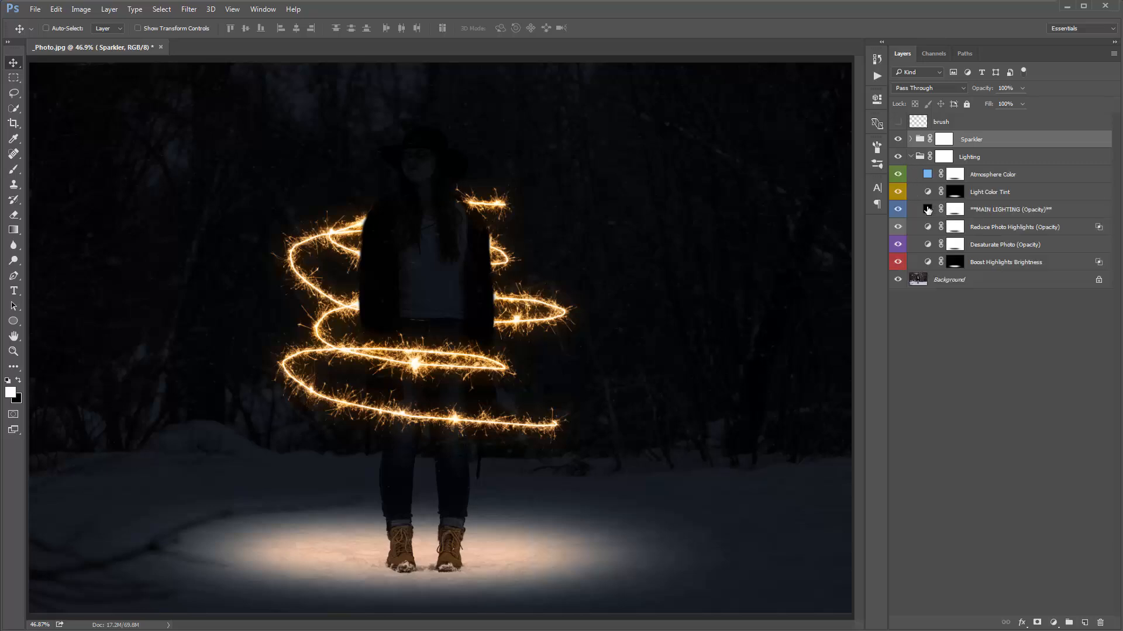
pyautogui.click(951, 211)
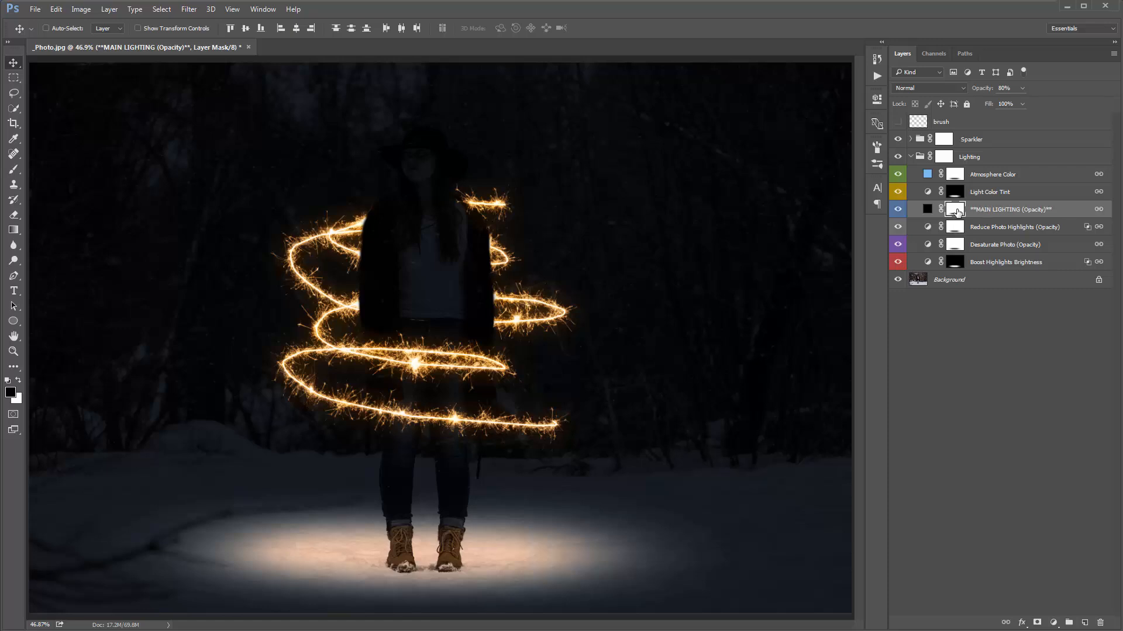
pyautogui.press('b')
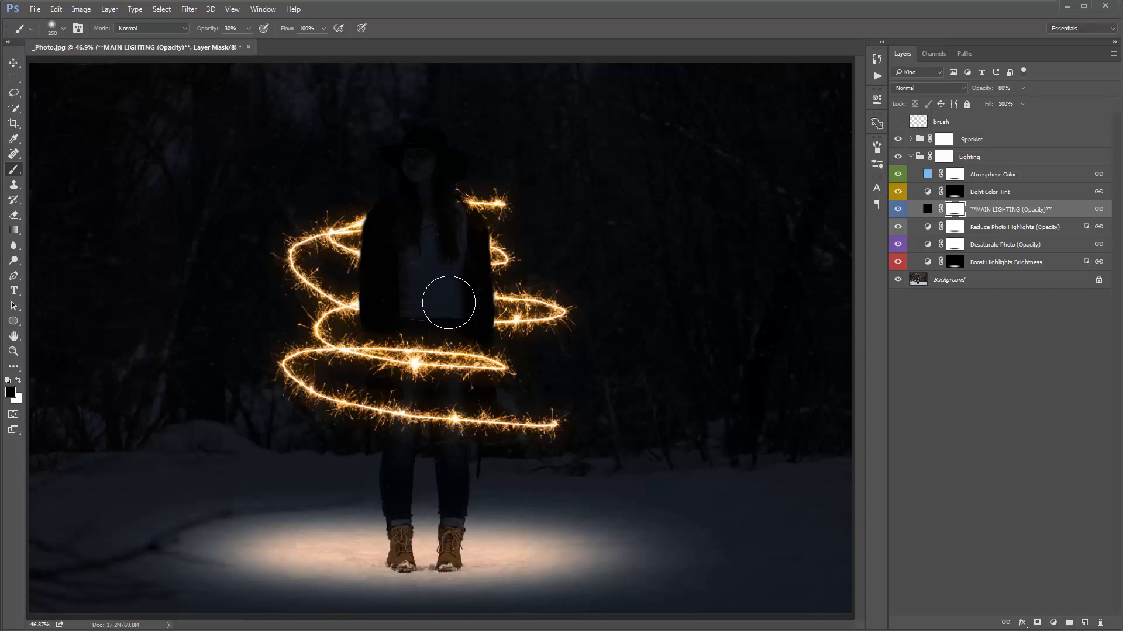
pyautogui.press('[')
pyautogui.press('[')
pyautogui.press('[')
pyautogui.moveTo(414, 339)
pyautogui.mouseDown()
pyautogui.moveTo(462, 363)
pyautogui.moveTo(467, 341)
pyautogui.mouseUp()
pyautogui.press('[')
pyautogui.moveTo(471, 257)
pyautogui.mouseDown()
pyautogui.moveTo(443, 192)
pyautogui.moveTo(431, 216)
pyautogui.moveTo(450, 211)
pyautogui.moveTo(425, 162)
pyautogui.moveTo(423, 178)
pyautogui.moveTo(424, 149)
pyautogui.moveTo(433, 194)
pyautogui.moveTo(441, 165)
pyautogui.mouseUp()
pyautogui.press('[')
pyautogui.press('[')
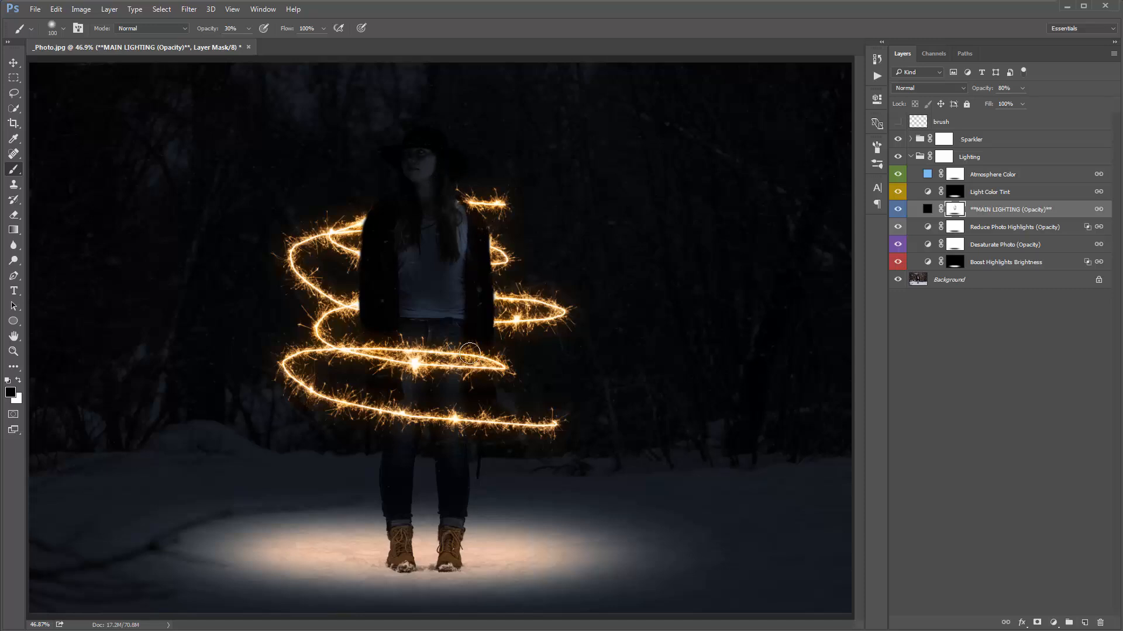
# Brighten the woman's thighs and shins on the same mask at 30% opacity, varying the brush between 60 and 150 px
pyautogui.press(']')
pyautogui.press(']')
pyautogui.moveTo(447, 440); pyautogui.dragTo(449, 467)
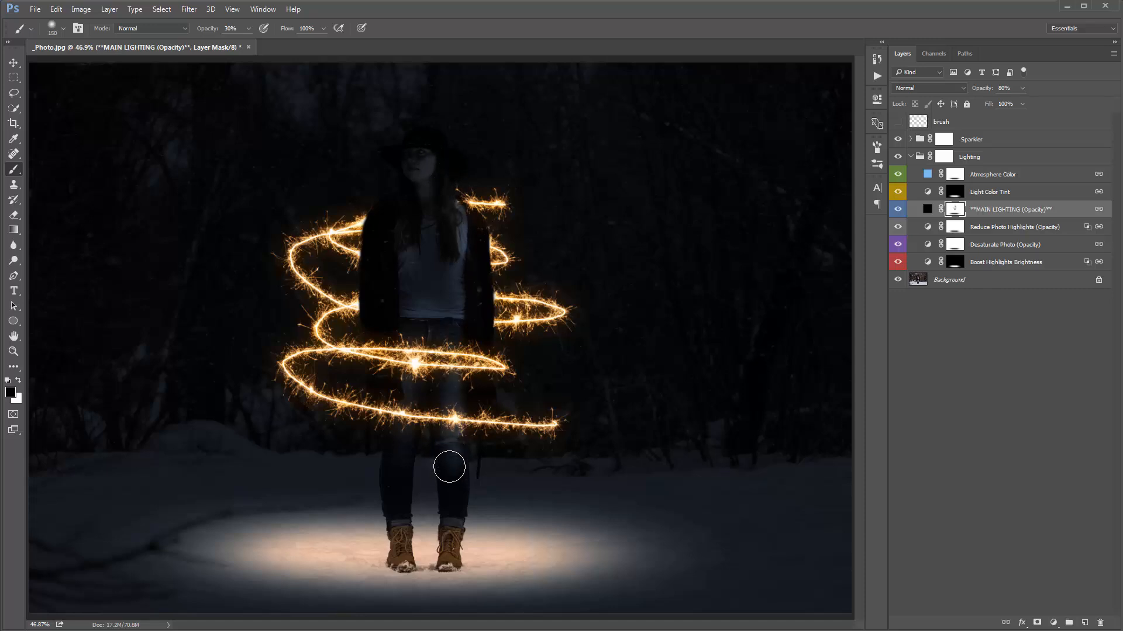
pyautogui.press('[')
pyautogui.press('[')
pyautogui.moveTo(401, 426)
pyautogui.mouseDown()
pyautogui.moveTo(390, 492)
pyautogui.moveTo(398, 467)
pyautogui.mouseUp()
pyautogui.press('[')
pyautogui.press('[')
pyautogui.press('[')
pyautogui.press('[')
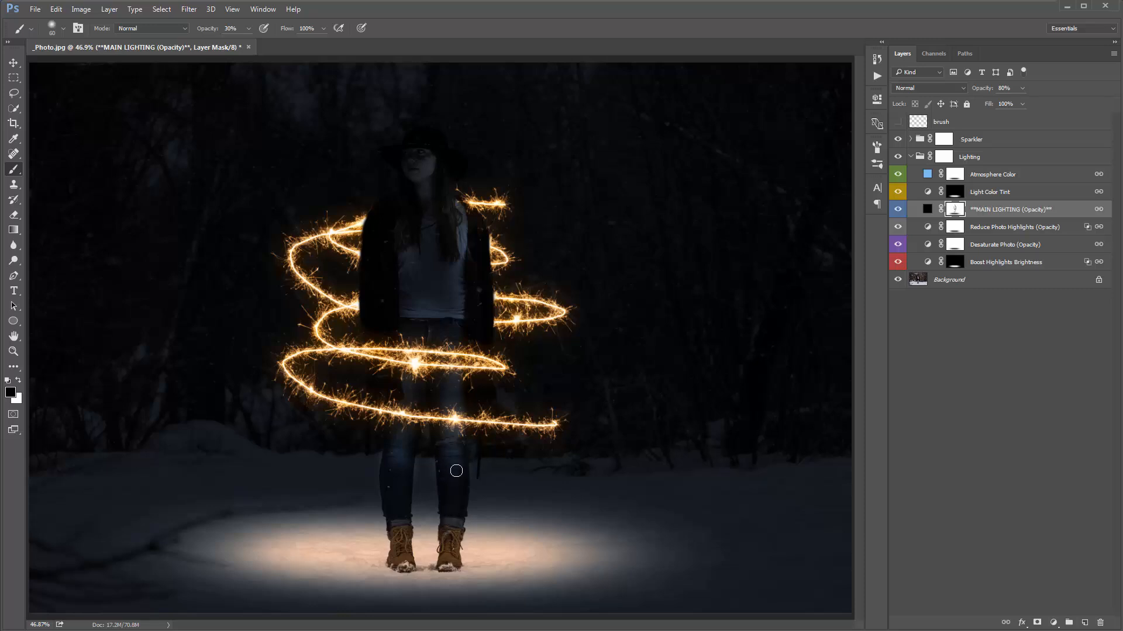
pyautogui.press(']')
pyautogui.press(']')
pyautogui.press(']')
pyautogui.press(']')
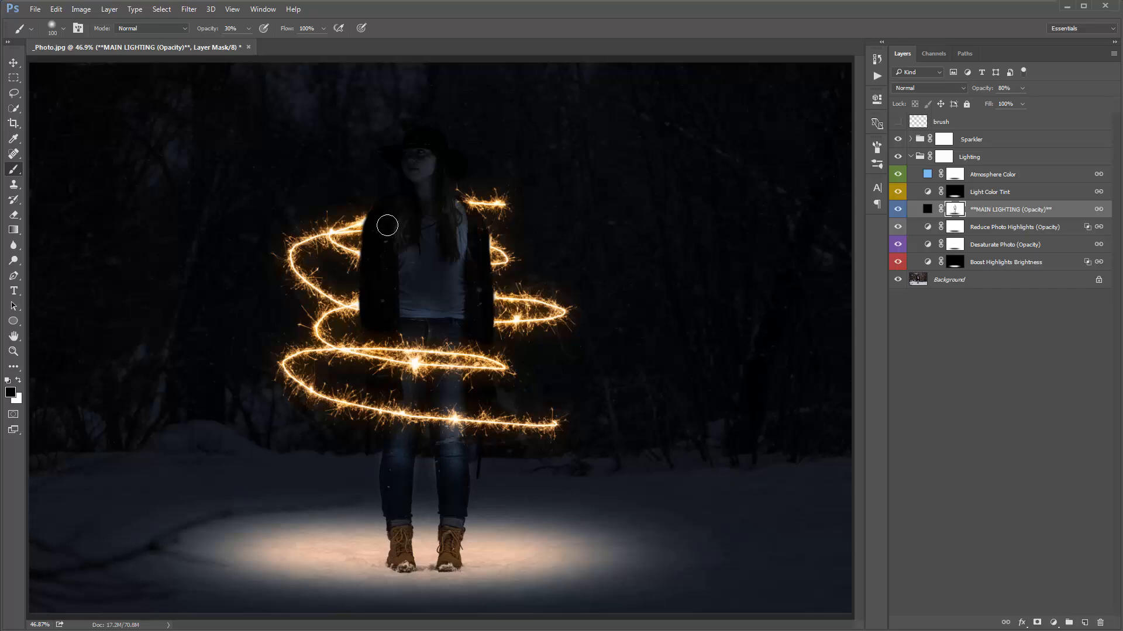
# Raise the brush opacity to 70% and intensify the glow on the body near the spiral's bright waist-level strands
pyautogui.press(']')
pyautogui.press(']')
pyautogui.press(']')
pyautogui.press(']')
pyautogui.press(']')
pyautogui.press(']')
pyautogui.moveTo(408, 353)
pyautogui.mouseDown()
pyautogui.moveTo(442, 361)
pyautogui.moveTo(426, 344)
pyautogui.mouseUp()
pyautogui.press('[')
pyautogui.press('[')
pyautogui.press('[')
pyautogui.press('[')
pyautogui.press('[')
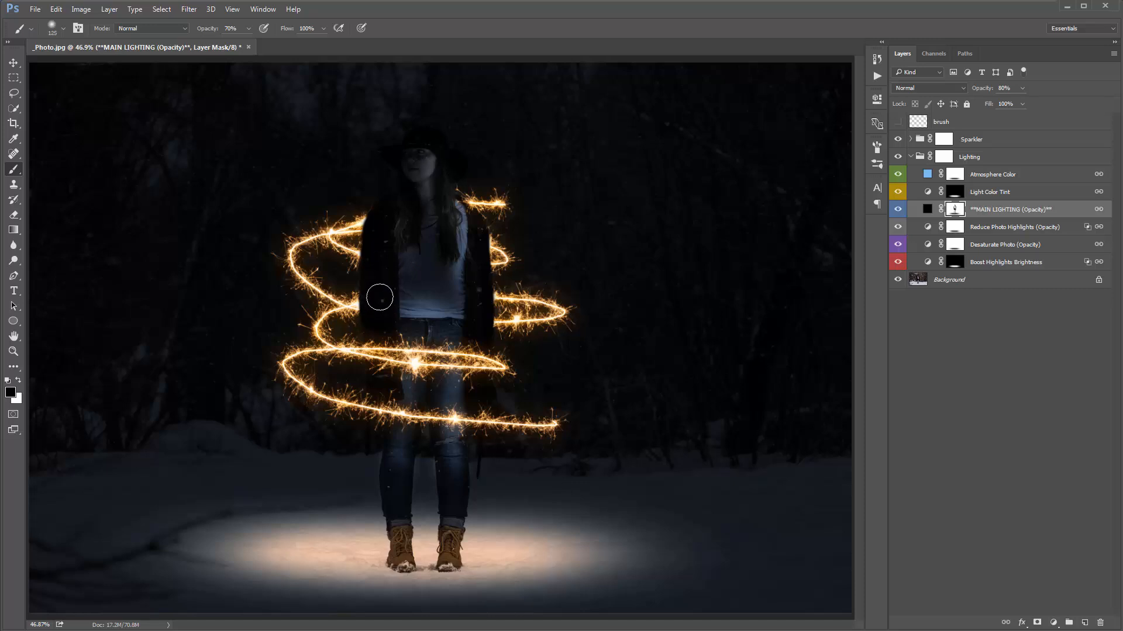
pyautogui.press(']')
pyautogui.press('v')
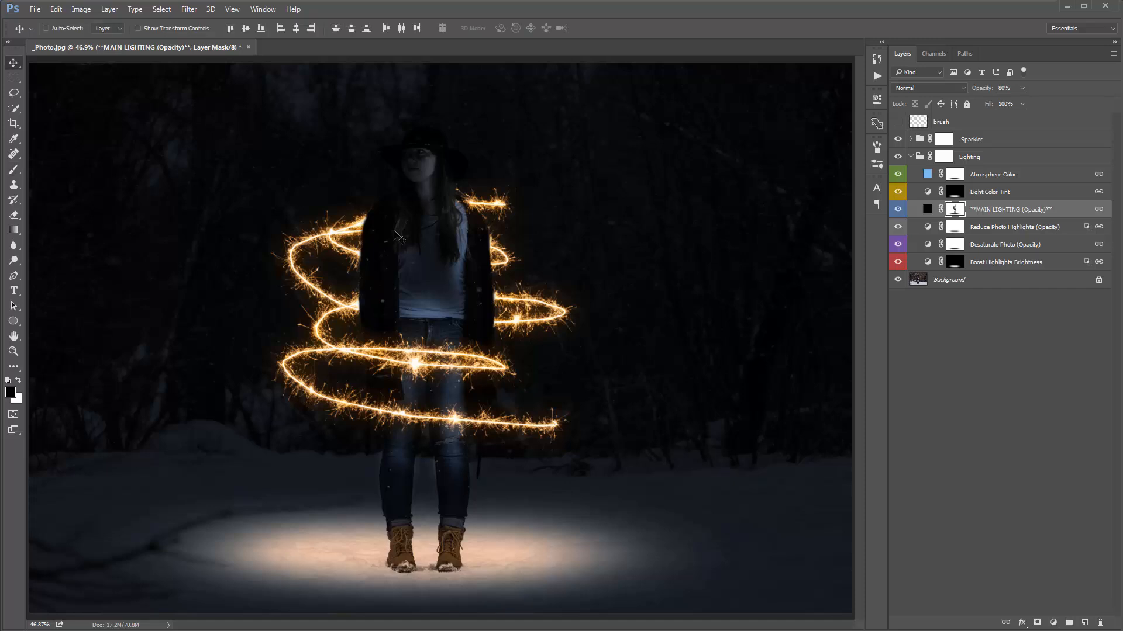
# Run the Update Lighting action from the Sparkler set and preview the photo without the interface panels
pyautogui.click(878, 76)
pyautogui.click(878, 76)
pyautogui.click(879, 76)
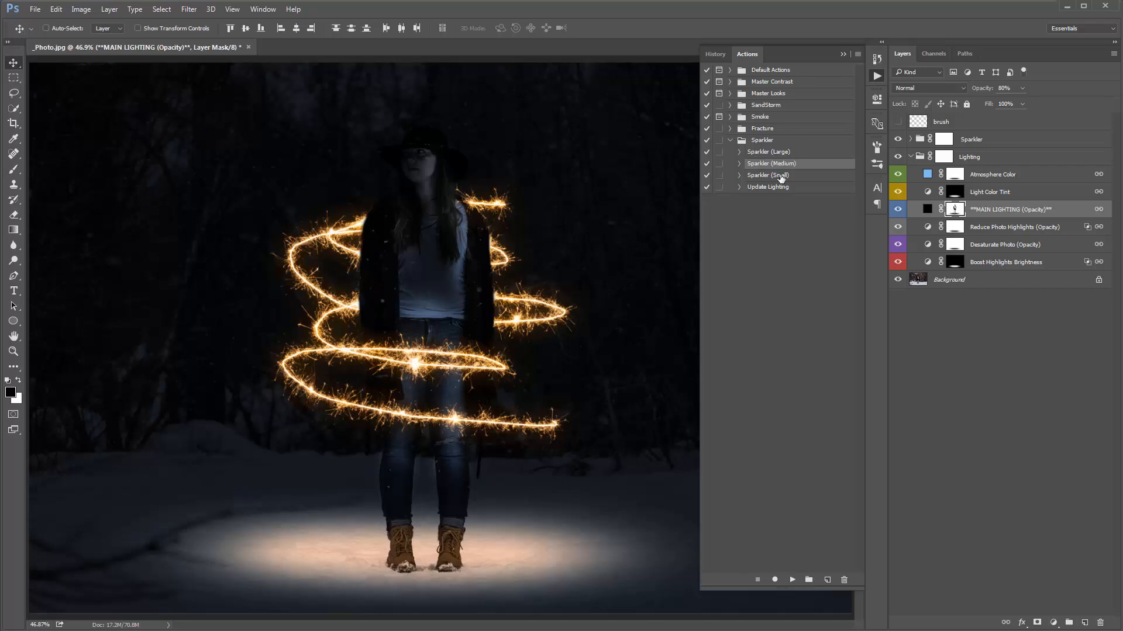
pyautogui.click(764, 189)
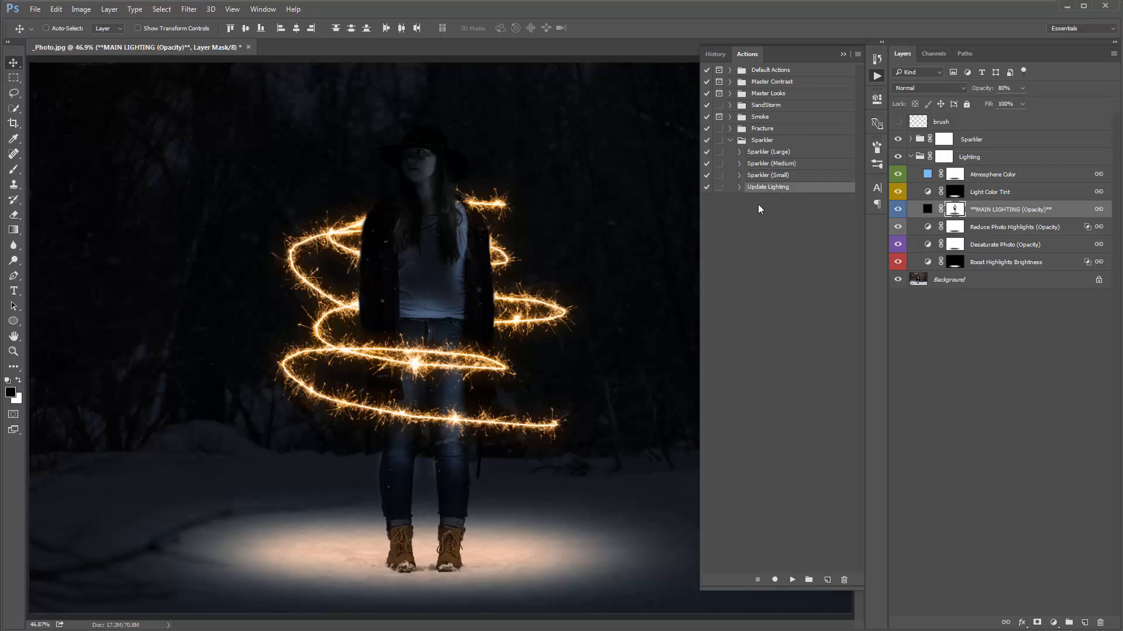
pyautogui.click(793, 581)
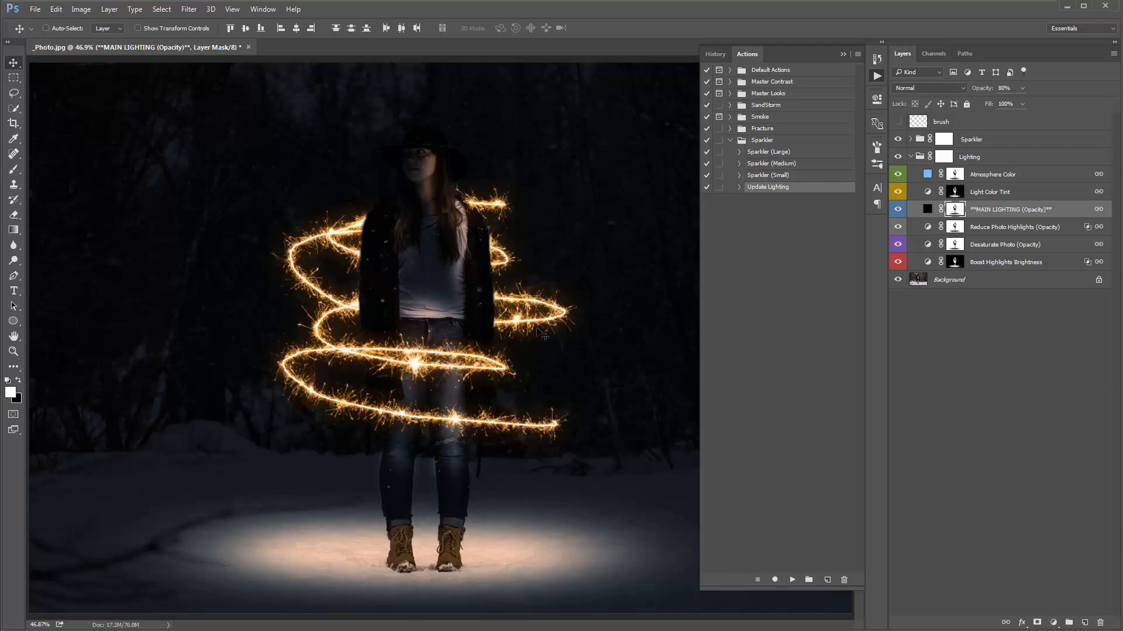
pyautogui.press('Tab')
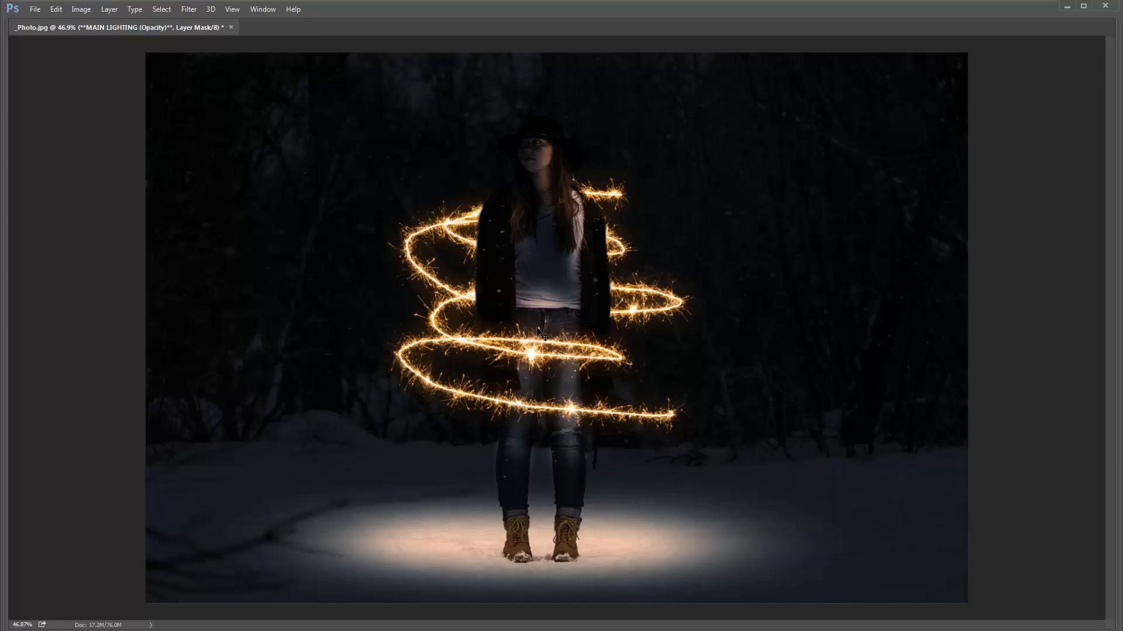
pyautogui.press('Tab')
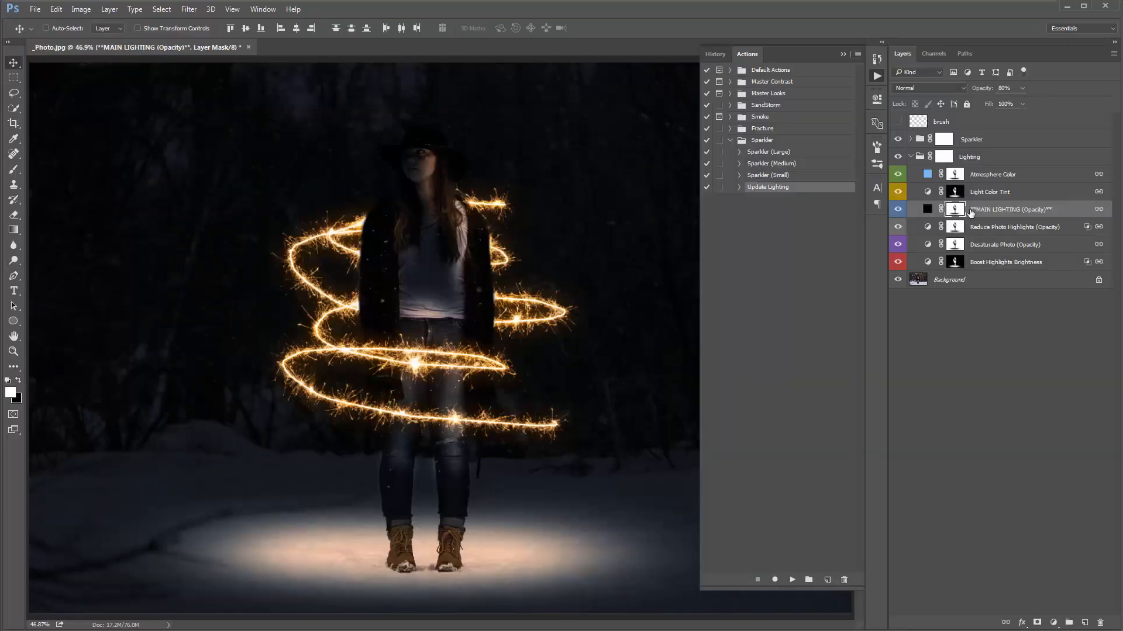
# Tone down the light on the face and torso by painting white on the MAIN LIGHTING mask with a 175 px brush at 20% opacity
pyautogui.press('b')
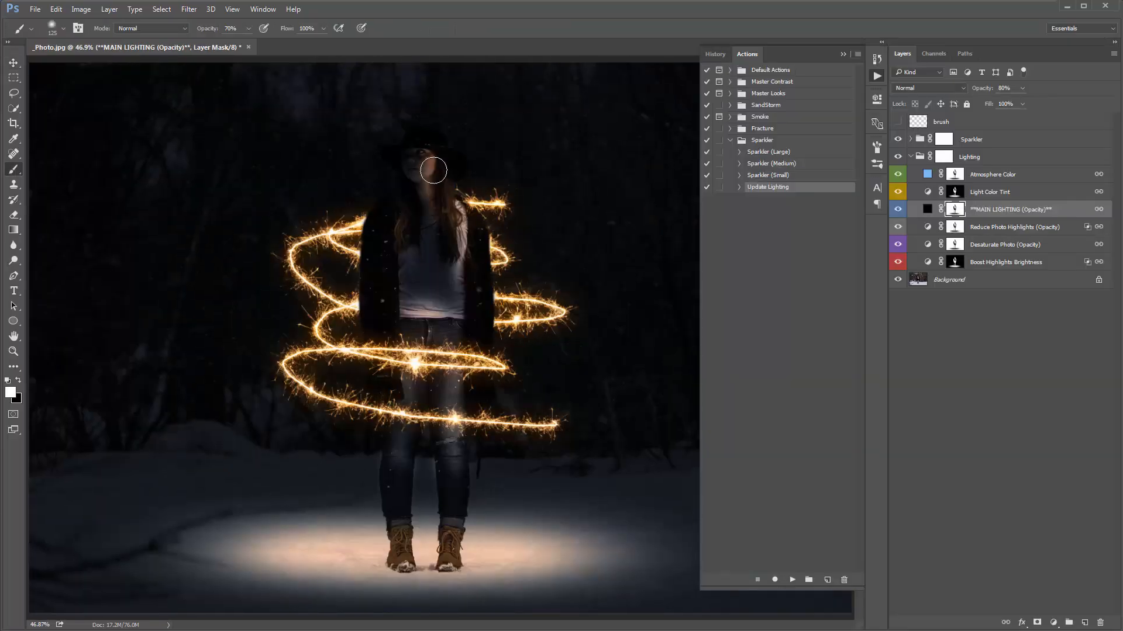
pyautogui.press(']')
pyautogui.press('2')
pyautogui.moveTo(408, 151); pyautogui.dragTo(414, 165)
pyautogui.moveTo(427, 207)
pyautogui.mouseDown()
pyautogui.moveTo(413, 193)
pyautogui.moveTo(454, 284)
pyautogui.moveTo(421, 299)
pyautogui.mouseUp()
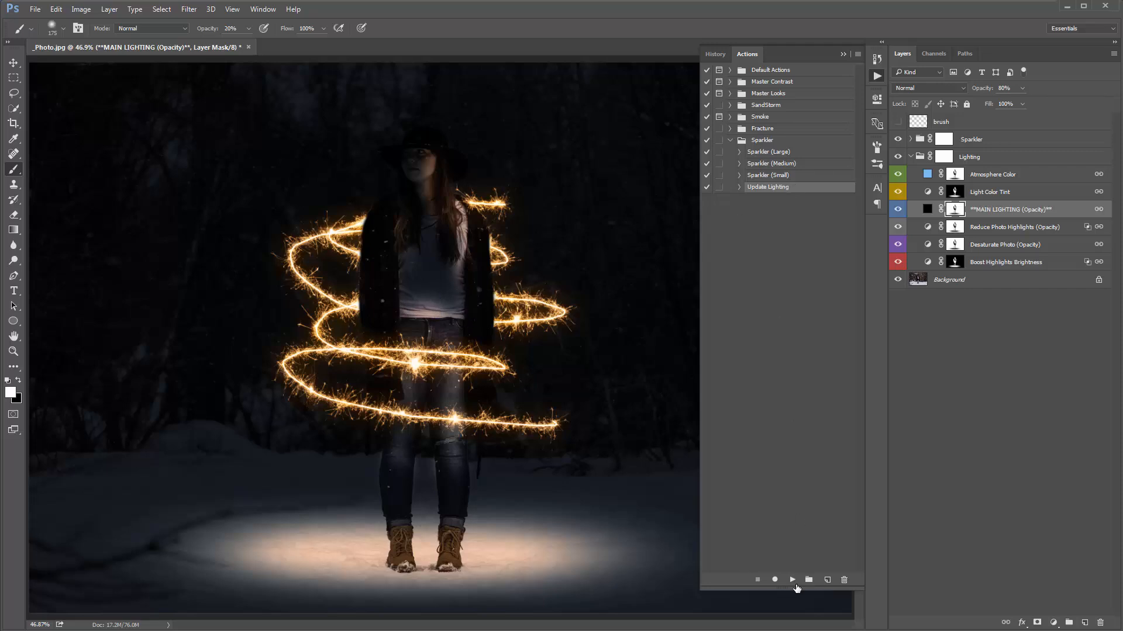
# Run the Update Lighting action again and duplicate the Light Color Tint layer to strengthen the warm tint
pyautogui.click(794, 582)
pyautogui.press('v')
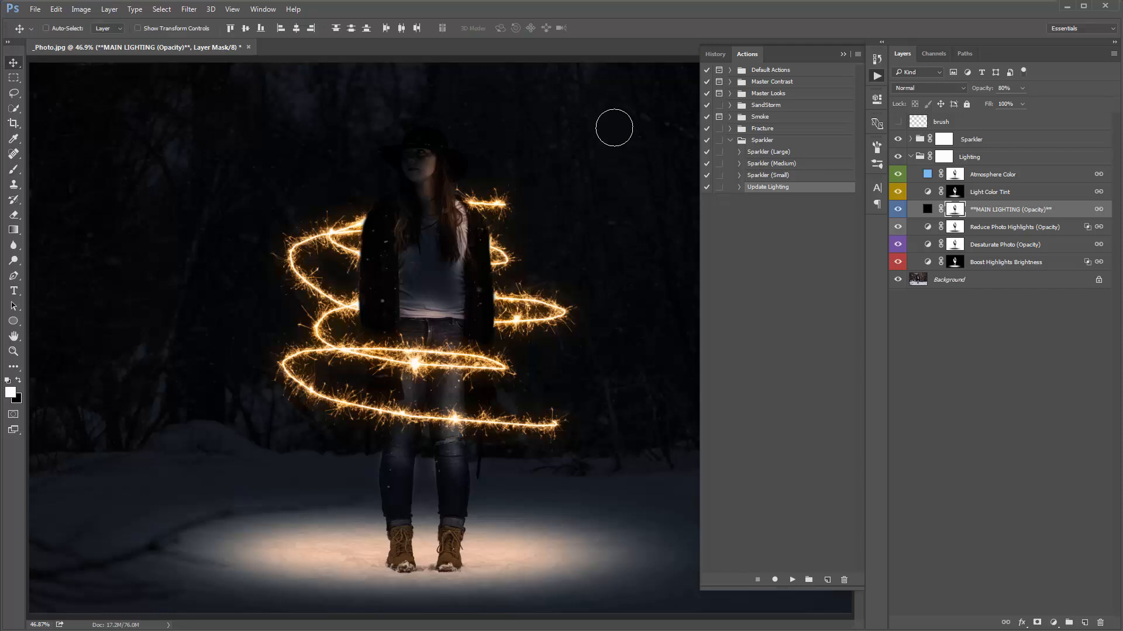
pyautogui.click(1007, 195)
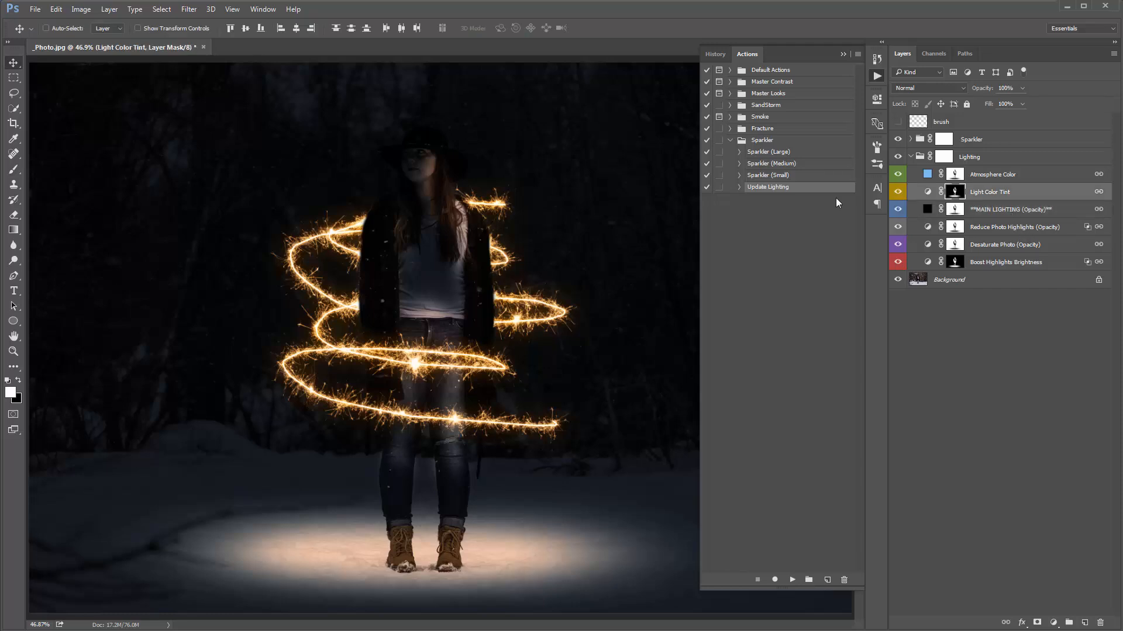
pyautogui.hotkey('ctrl', 'j')
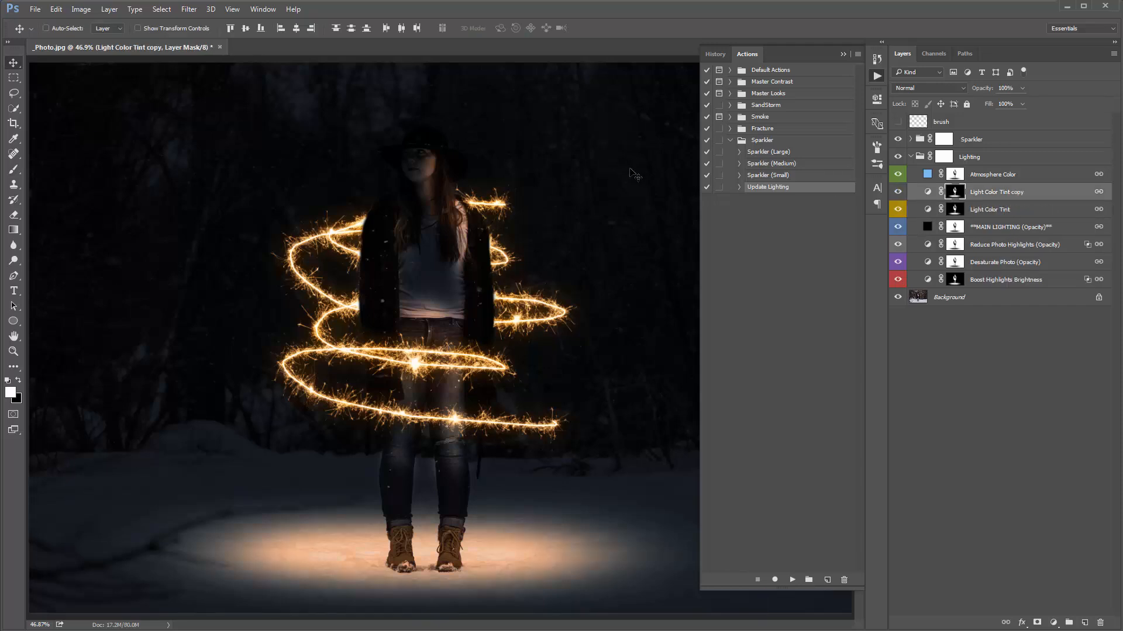
pyautogui.press('ctrl')
# Paint black on the Light Color Tint copy's mask over the ground glow, using a 400 px brush at 90% opacity
pyautogui.press('b')
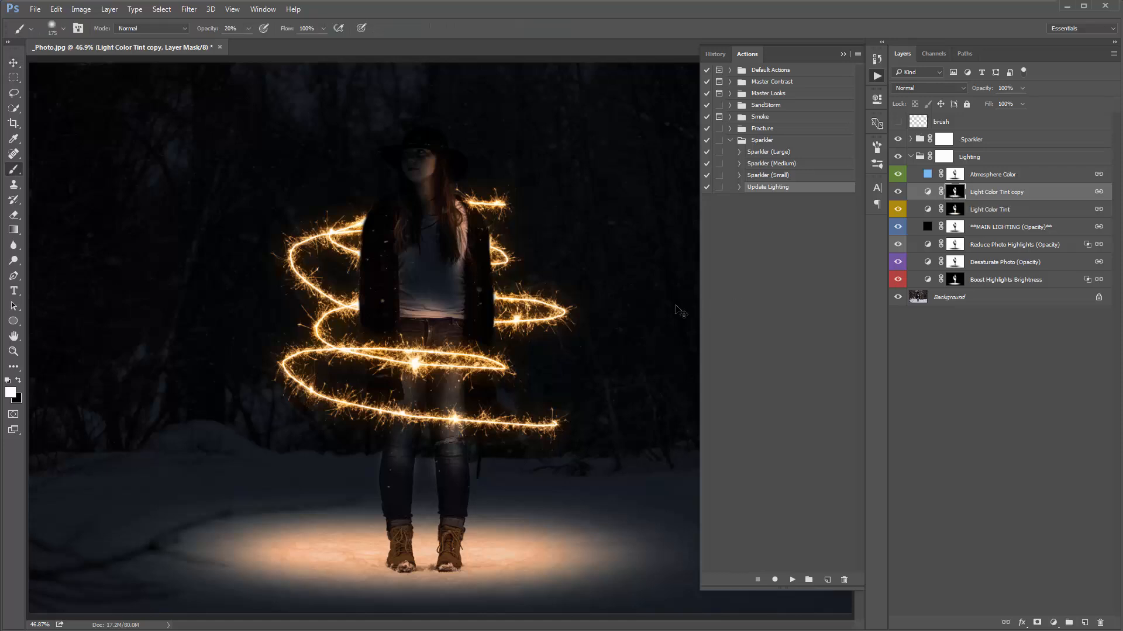
pyautogui.press('x')
pyautogui.press(']')
pyautogui.press(']')
pyautogui.press(']')
pyautogui.press(']')
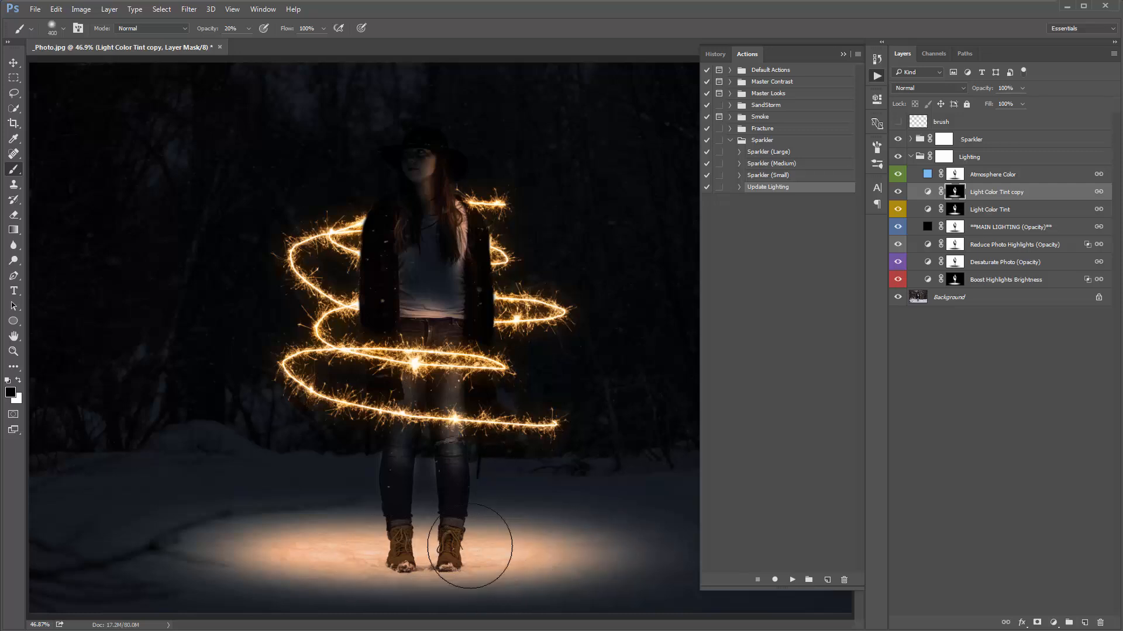
pyautogui.press('9')
pyautogui.press('v')
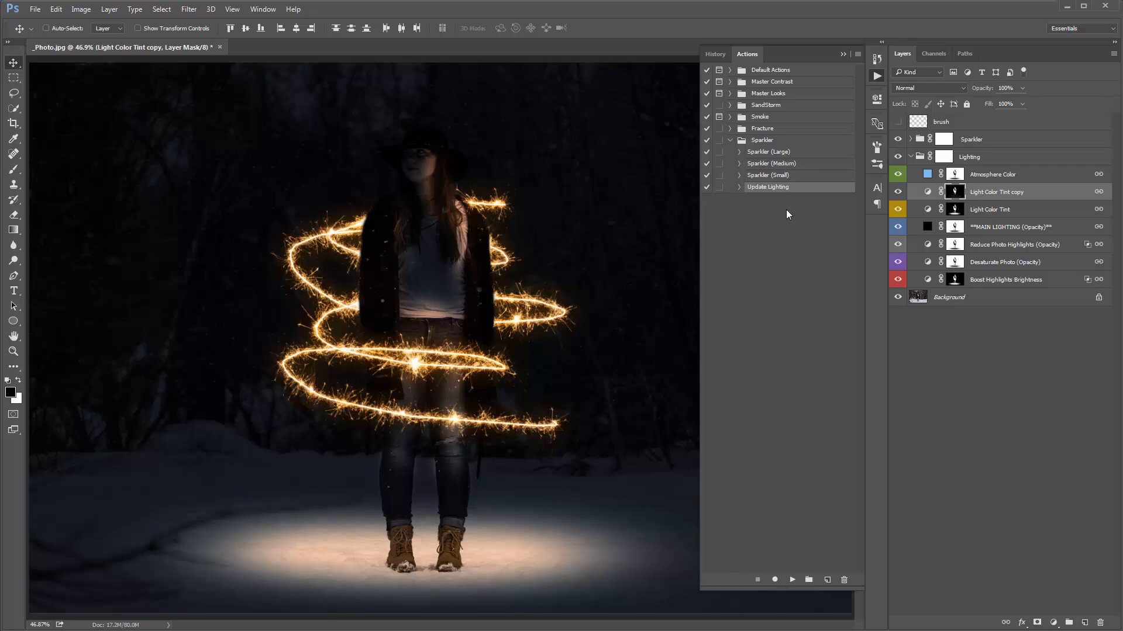
# Set the MAIN LIGHTING layer's opacity to 81%
pyautogui.click(991, 228)
pyautogui.click(981, 89)
pyautogui.moveTo(982, 89); pyautogui.dragTo(987, 91)
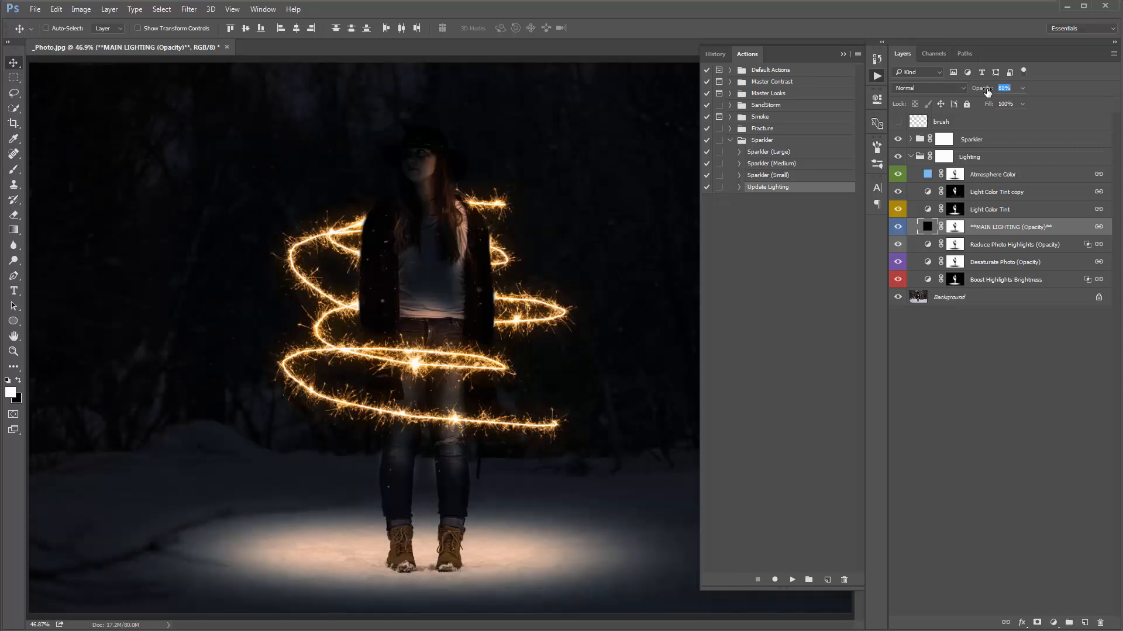
# Compare the photo with and without the Atmosphere Color layer, collapsing the list of actions to see the whole image
pyautogui.click(901, 174)
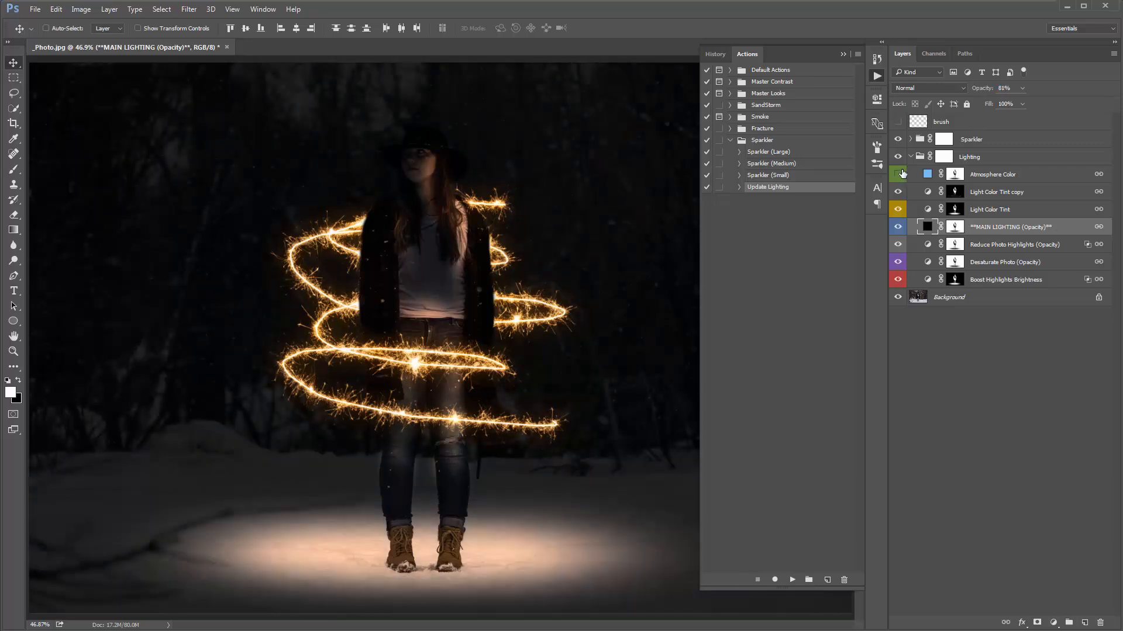
pyautogui.click(901, 174)
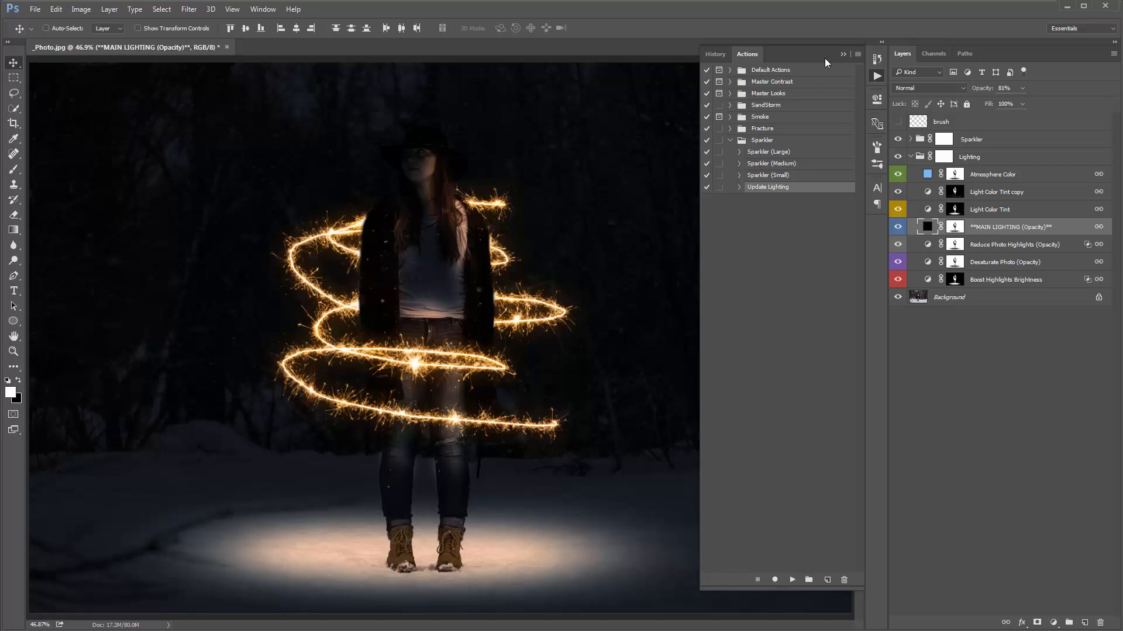
pyautogui.click(842, 55)
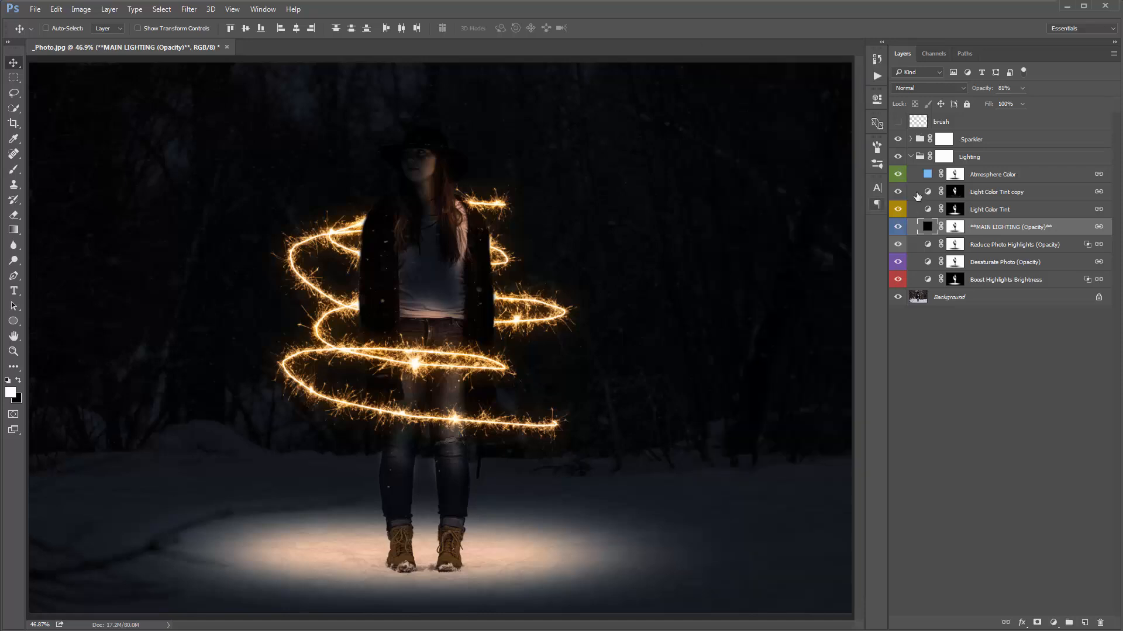
pyautogui.click(898, 173)
pyautogui.click(899, 173)
# Collapse the Lighting group, expand the Sparkler group and preview the Use Single Overall Color adjustment on and off
pyautogui.click(911, 157)
pyautogui.click(911, 139)
pyautogui.click(897, 174)
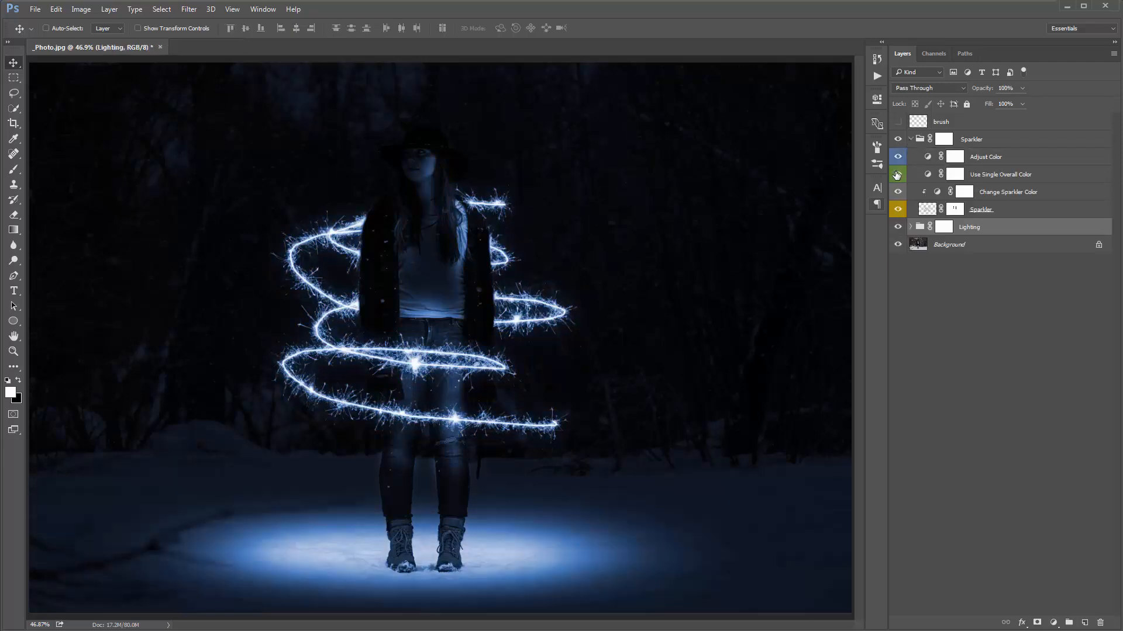
pyautogui.click(896, 174)
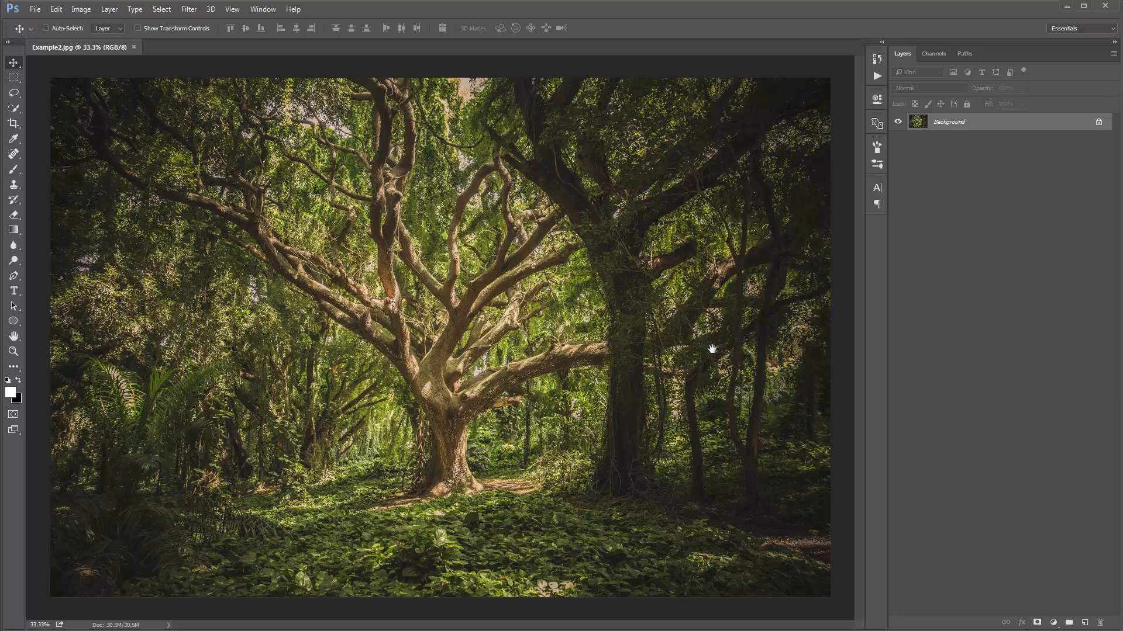
# Open Deer.jpg alongside the Example2.jpg forest photo and fit the drawing to the window
pyautogui.hotkey('ctrl', 'o')
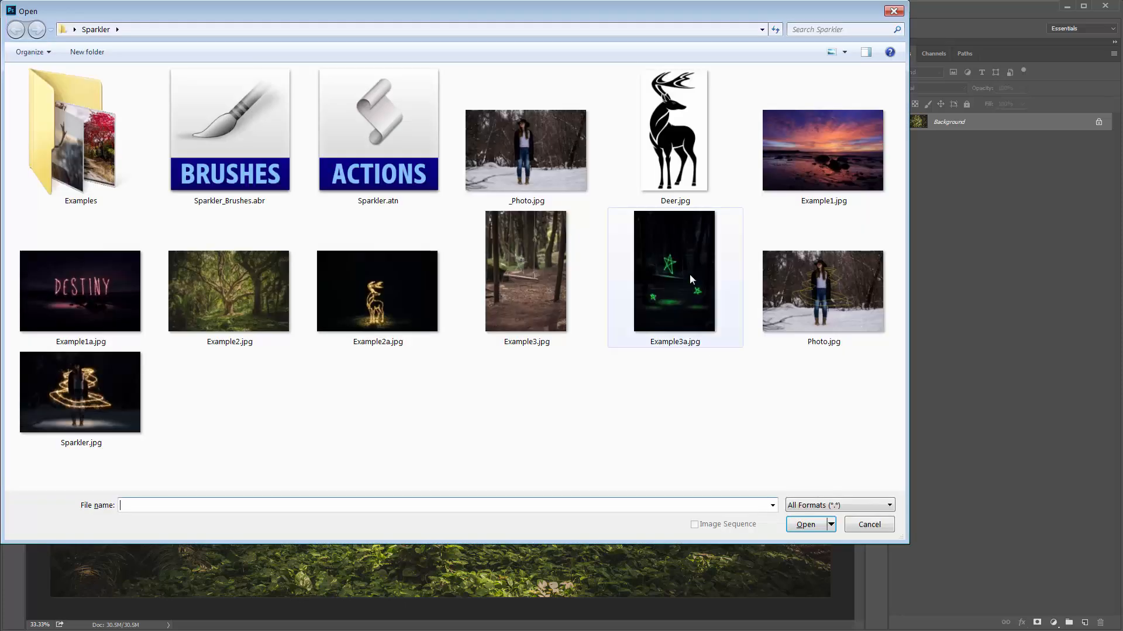
pyautogui.doubleClick(678, 153)
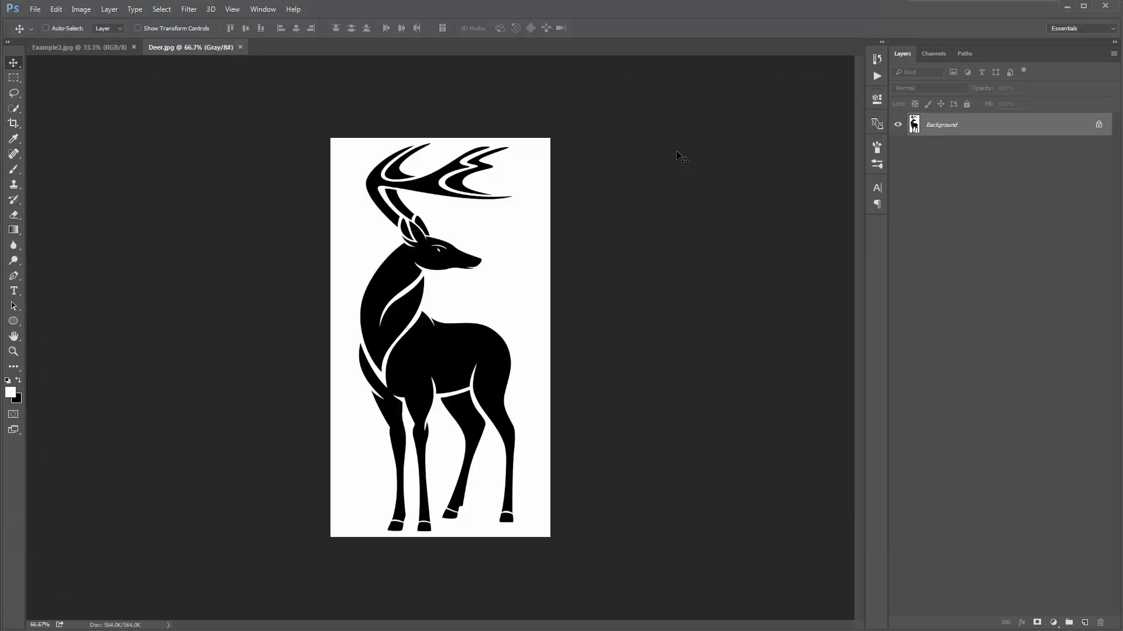
pyautogui.hotkey('ctrl', '0')
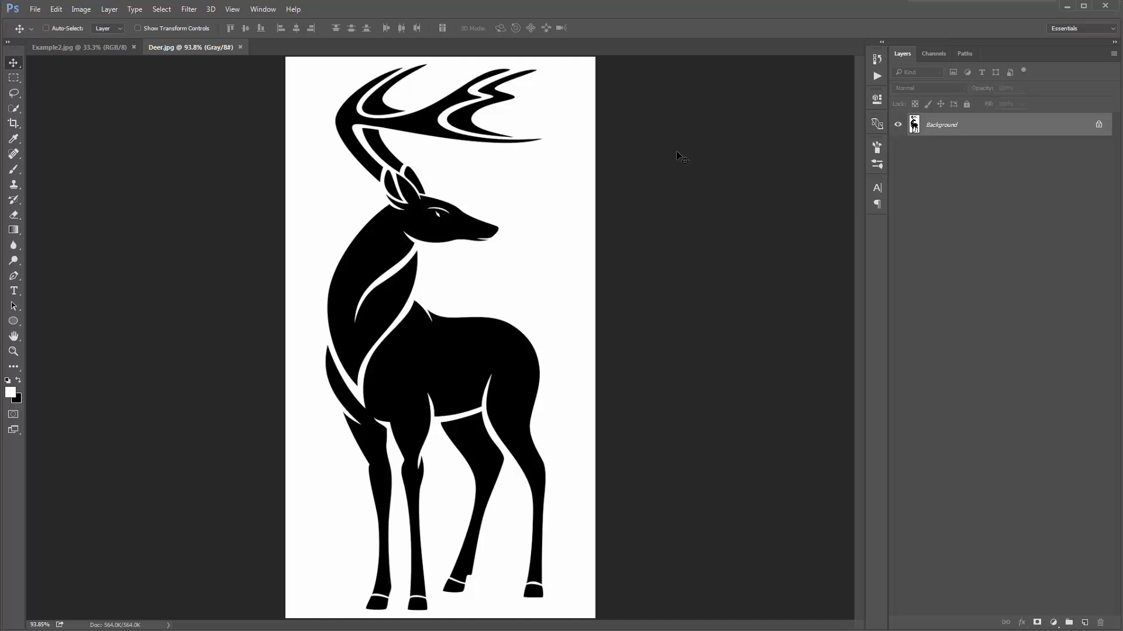
# Bring up the Sparkler folder's files for opening another image
pyautogui.hotkey('ctrl', 'o')
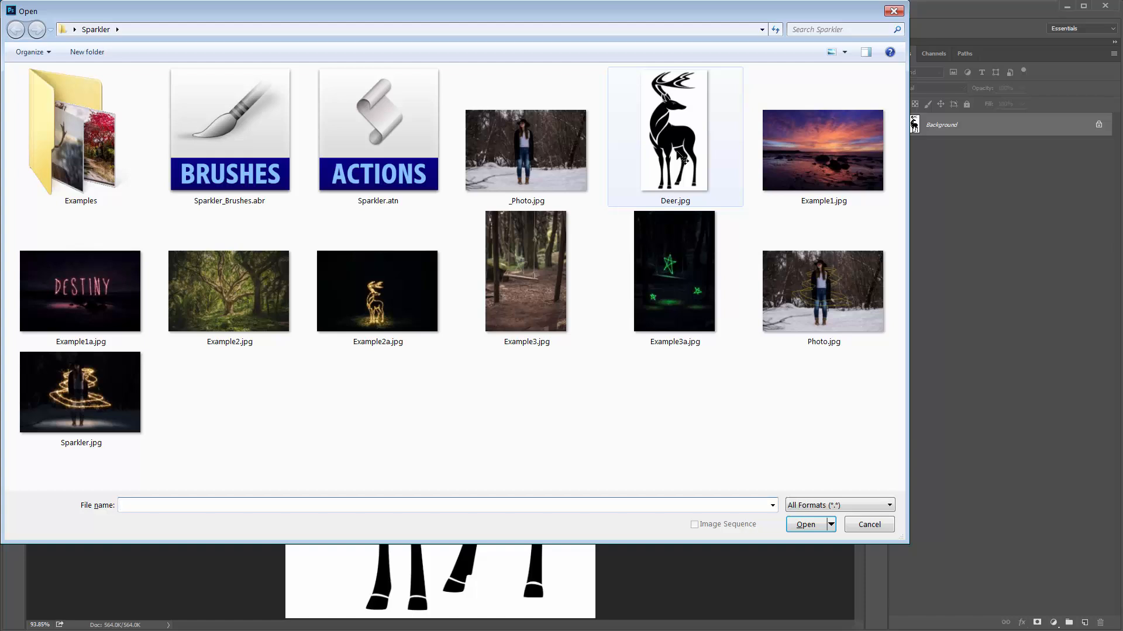
# Open Example2a.jpg, examine the glowing deer example fitted to the window, and close it
pyautogui.click(395, 333)
pyautogui.doubleClick(395, 332)
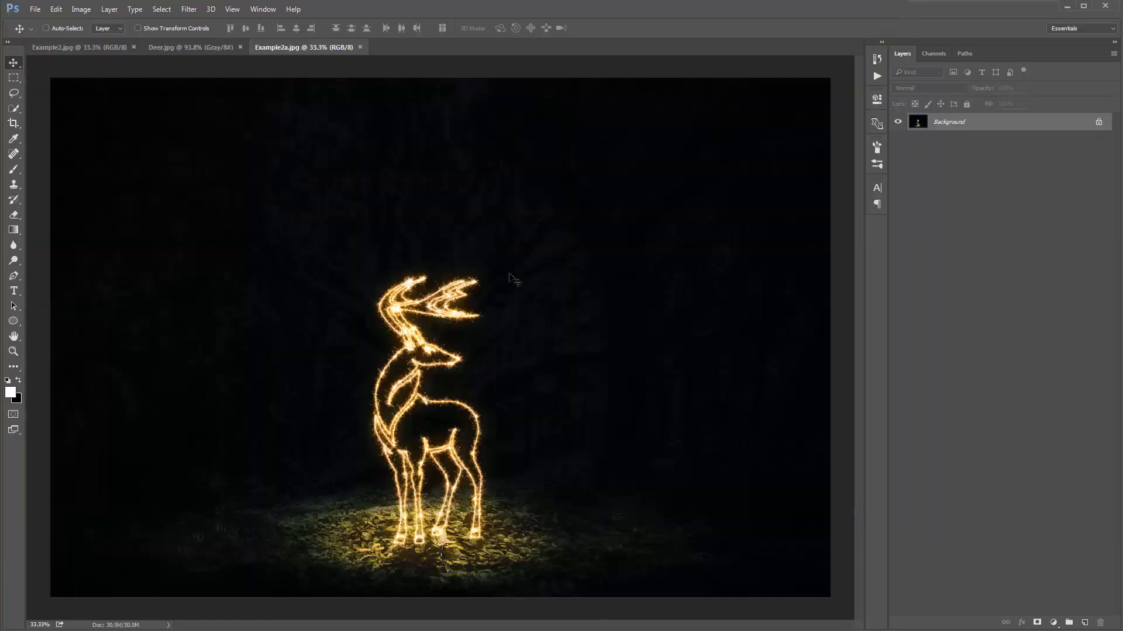
pyautogui.hotkey('ctrl', '0')
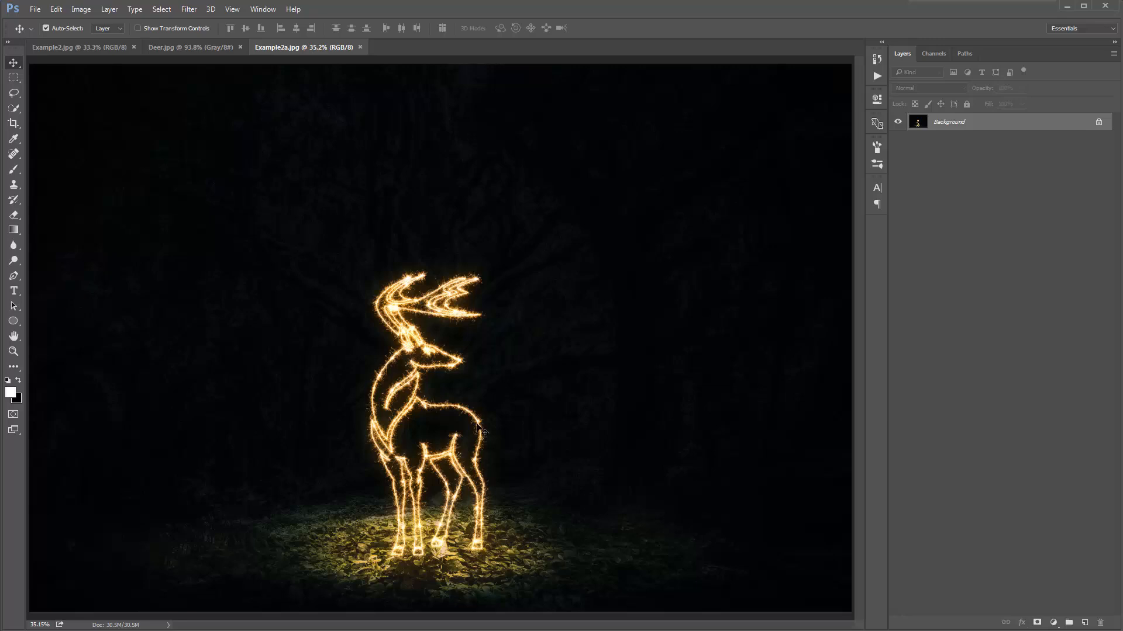
pyautogui.hotkey('ctrl', 'w')
# In Deer.jpg, select the black deer silhouette by sampling its colour with Color Range
pyautogui.click(83, 46)
pyautogui.click(193, 49)
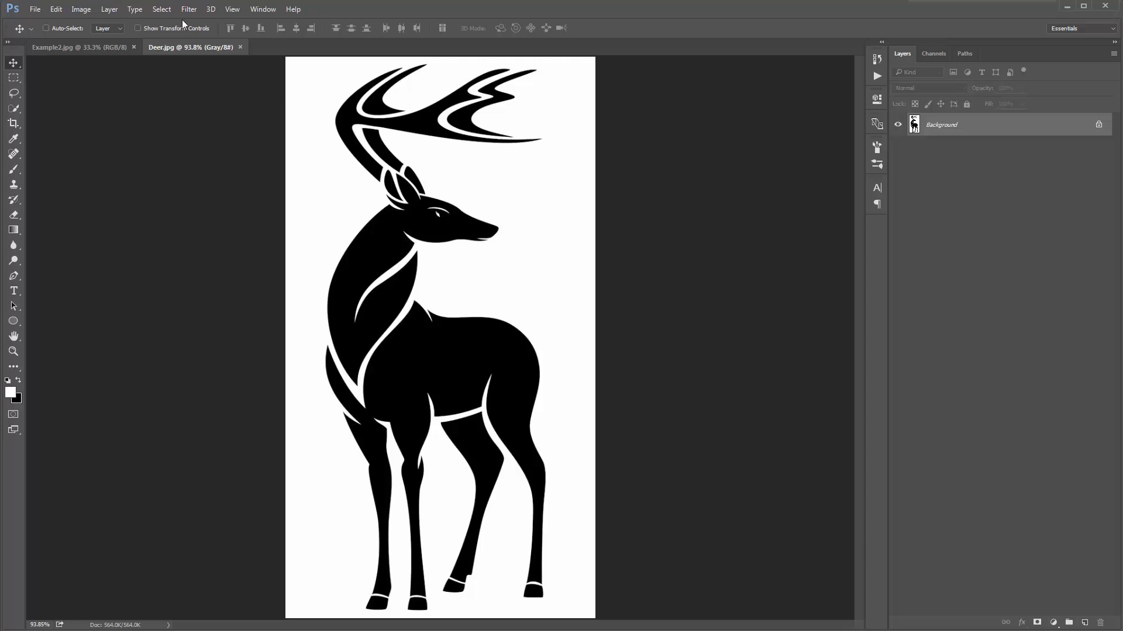
pyautogui.click(162, 9)
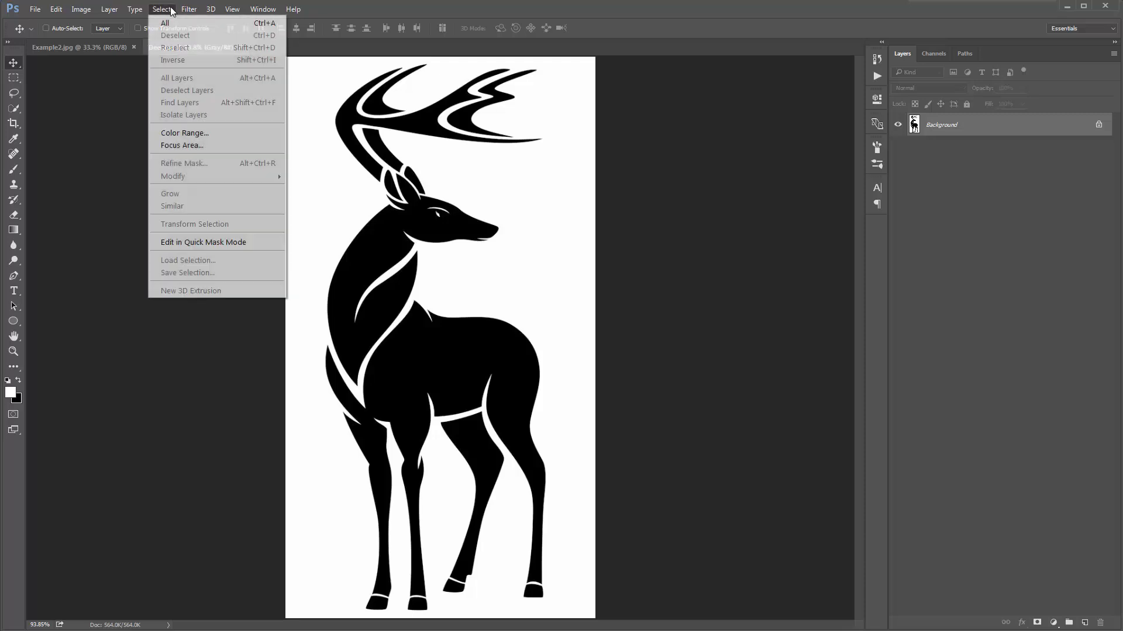
pyautogui.click(250, 132)
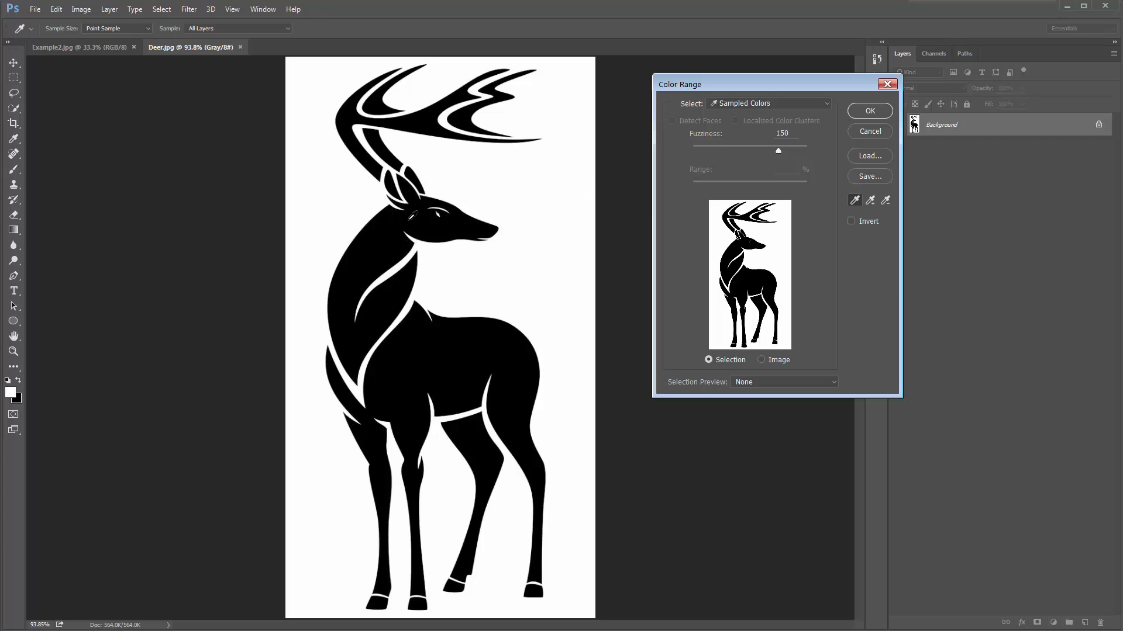
pyautogui.click(388, 228)
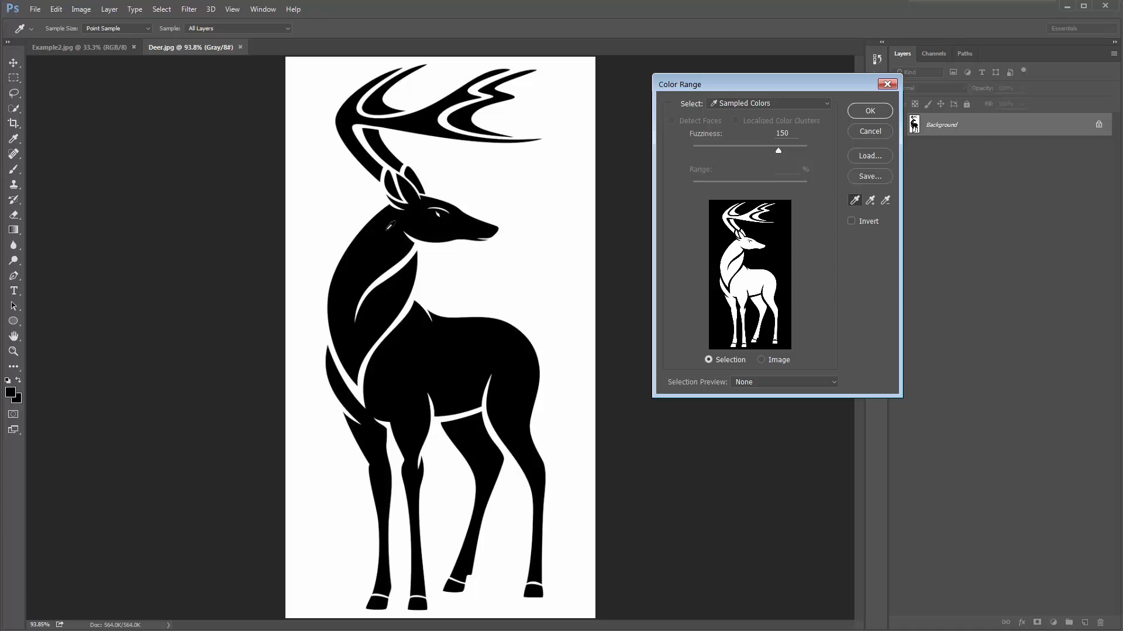
pyautogui.click(870, 111)
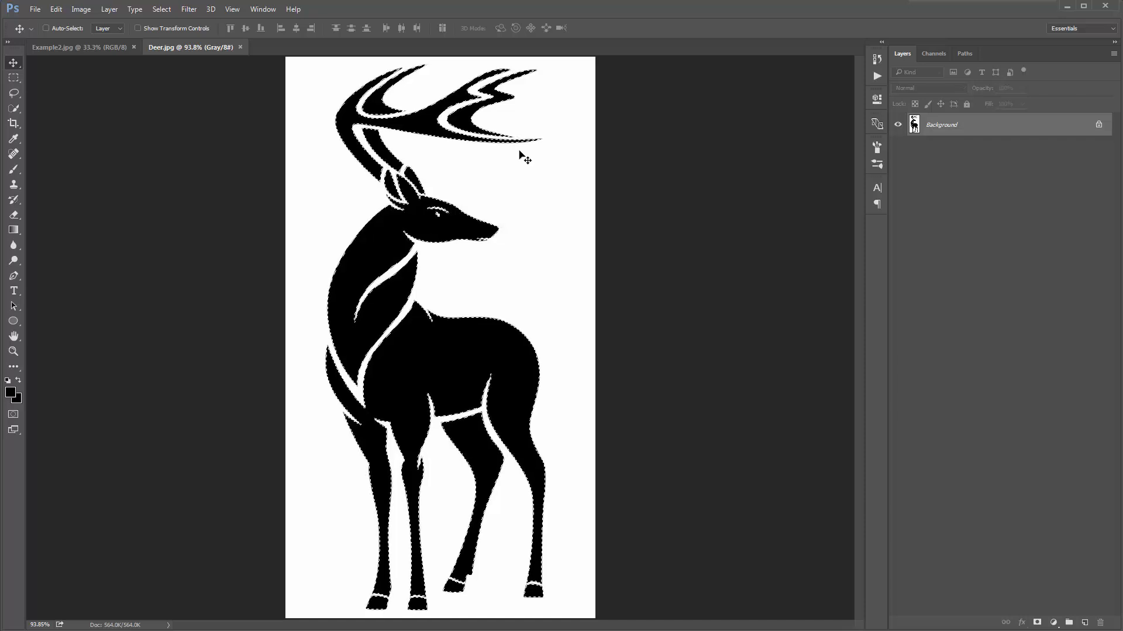
# Mask out the white background using the deer selection and apply the layer mask permanently
pyautogui.click(1037, 623)
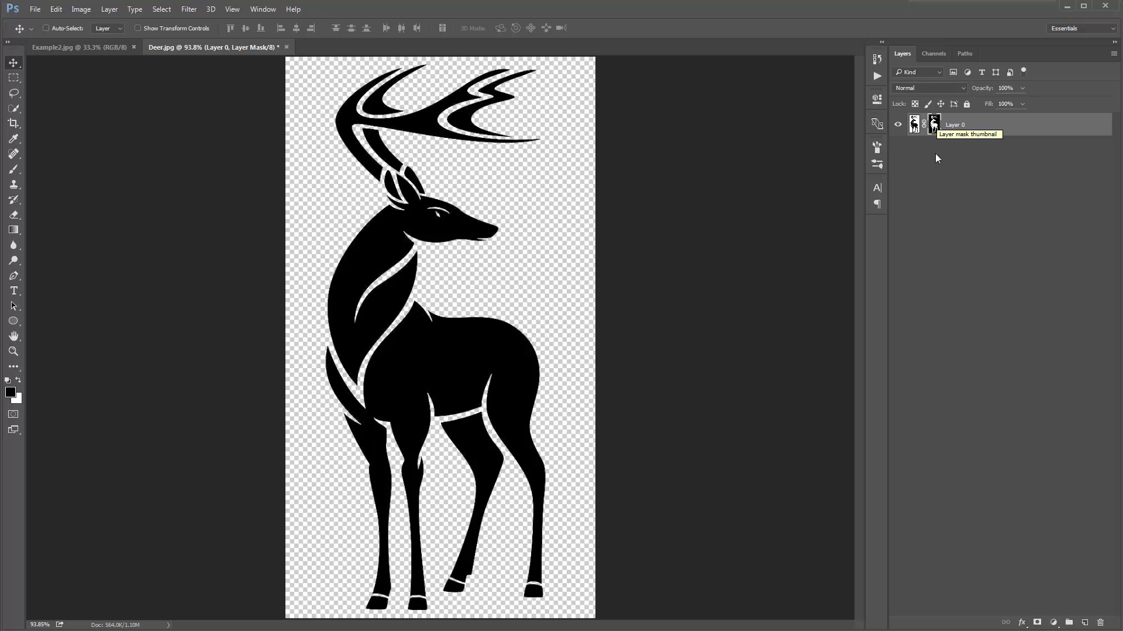
pyautogui.rightClick(934, 123)
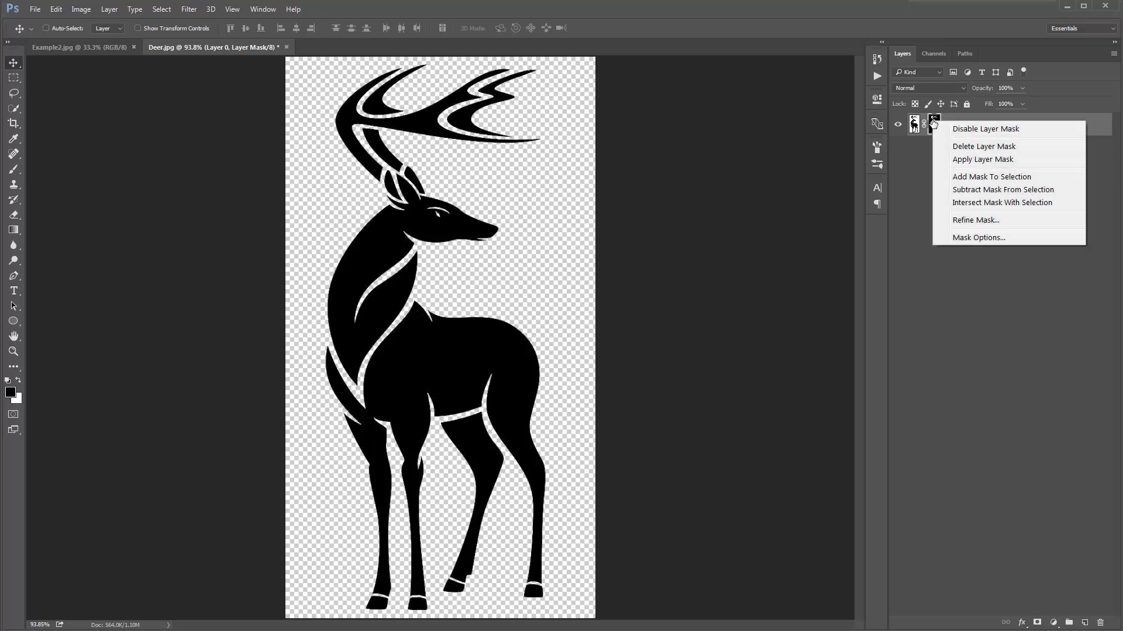
pyautogui.click(970, 163)
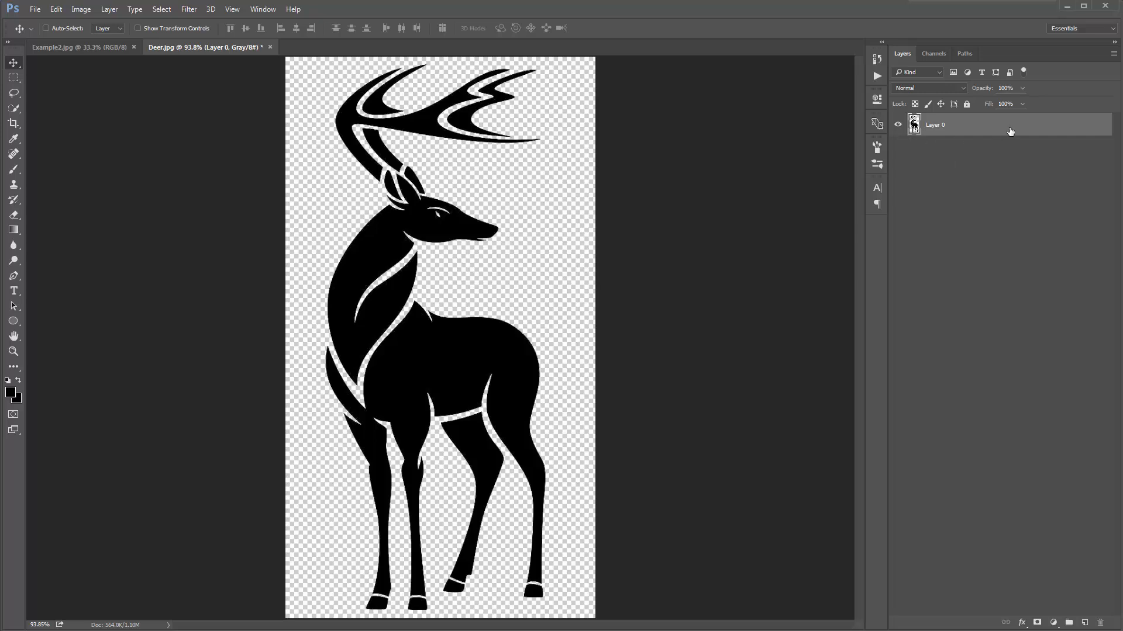
pyautogui.moveTo(466, 233); pyautogui.dragTo(539, 233)
pyautogui.hotkey('ctrl', 'z')
# Apply the Find Edges filter to the cut-out deer layer
pyautogui.click(189, 8)
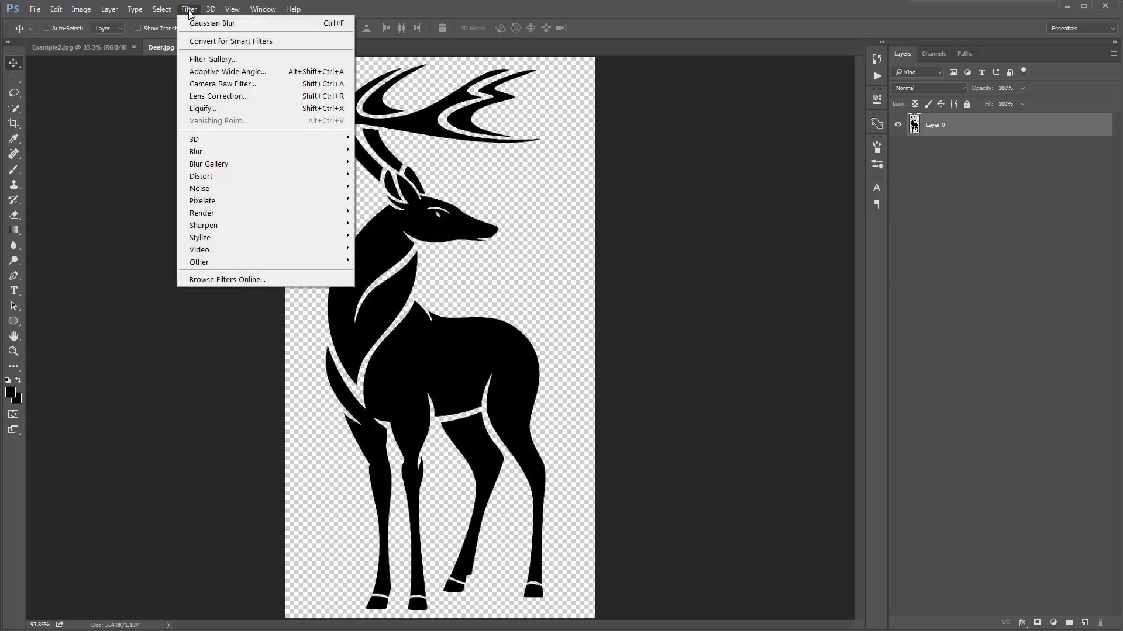
pyautogui.moveTo(276, 237)
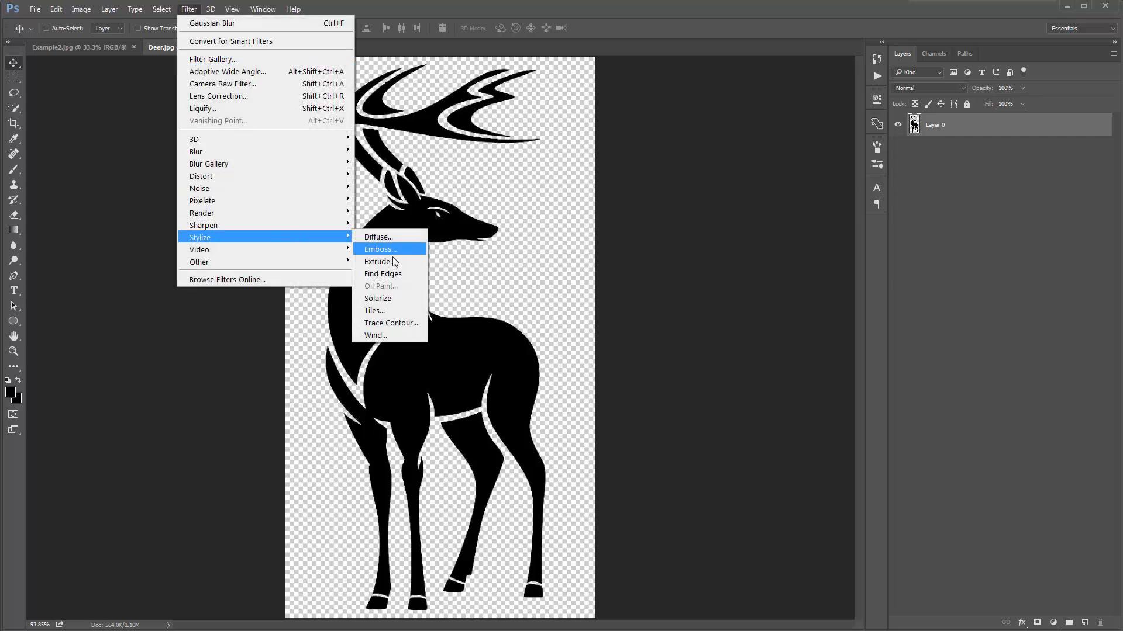
pyautogui.click(386, 275)
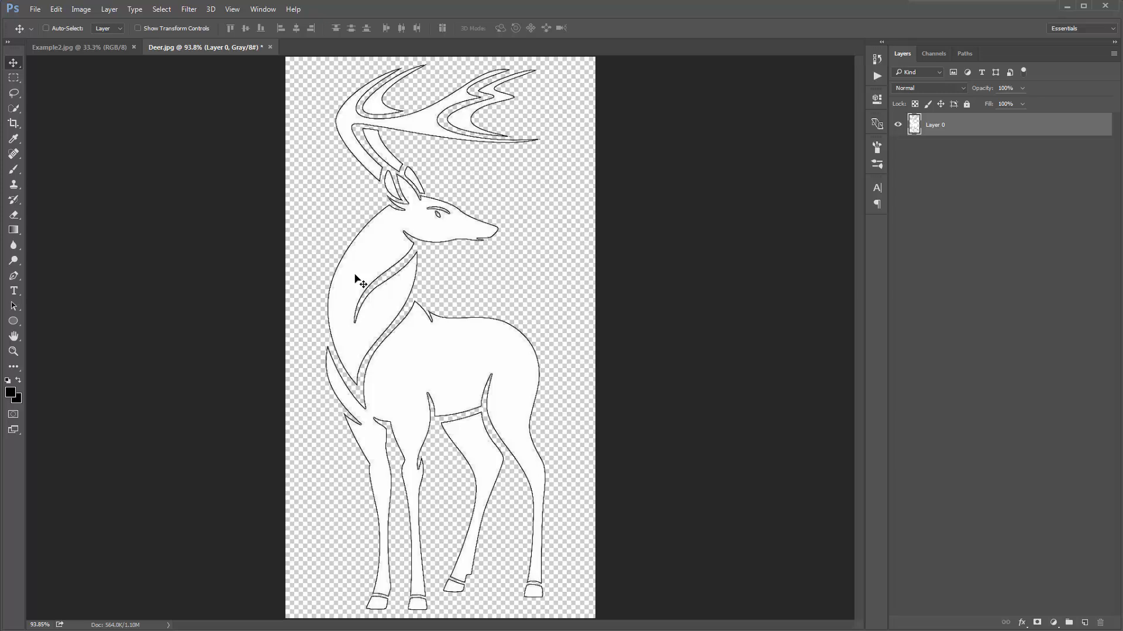
# Select the white fill inside the deer outline by sampling it with Color Range
pyautogui.click(172, 11)
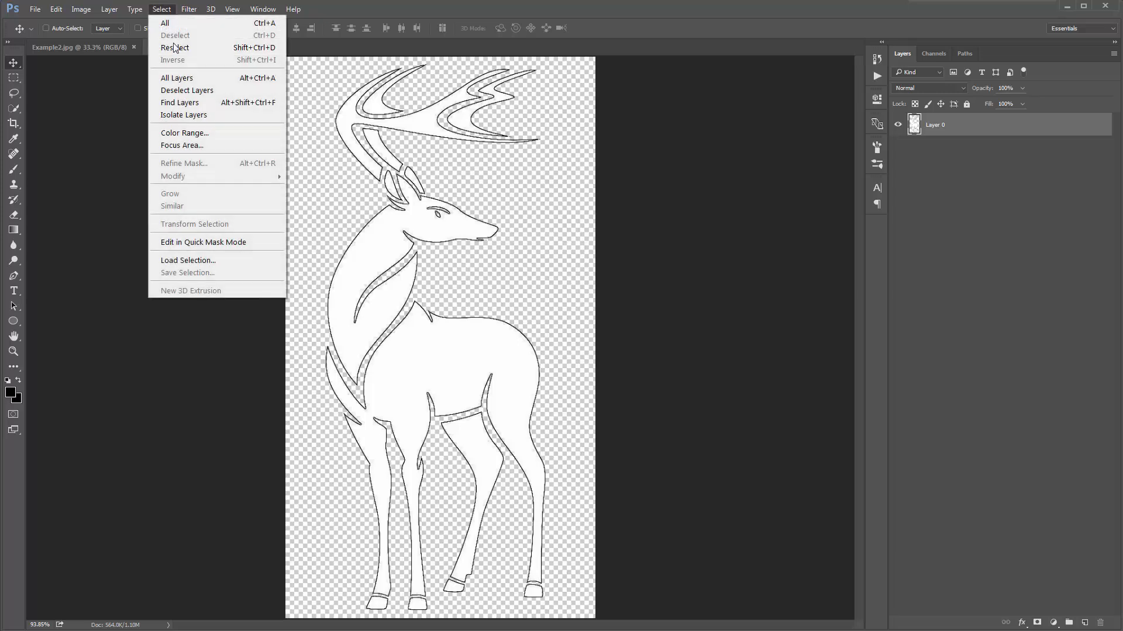
pyautogui.click(217, 142)
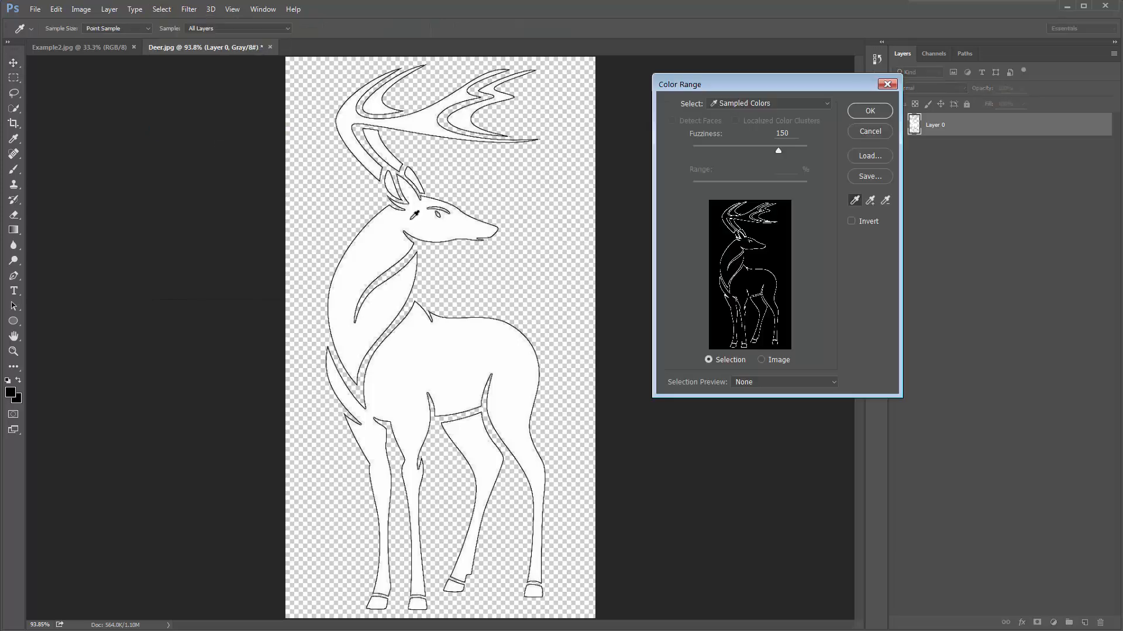
pyautogui.click(377, 236)
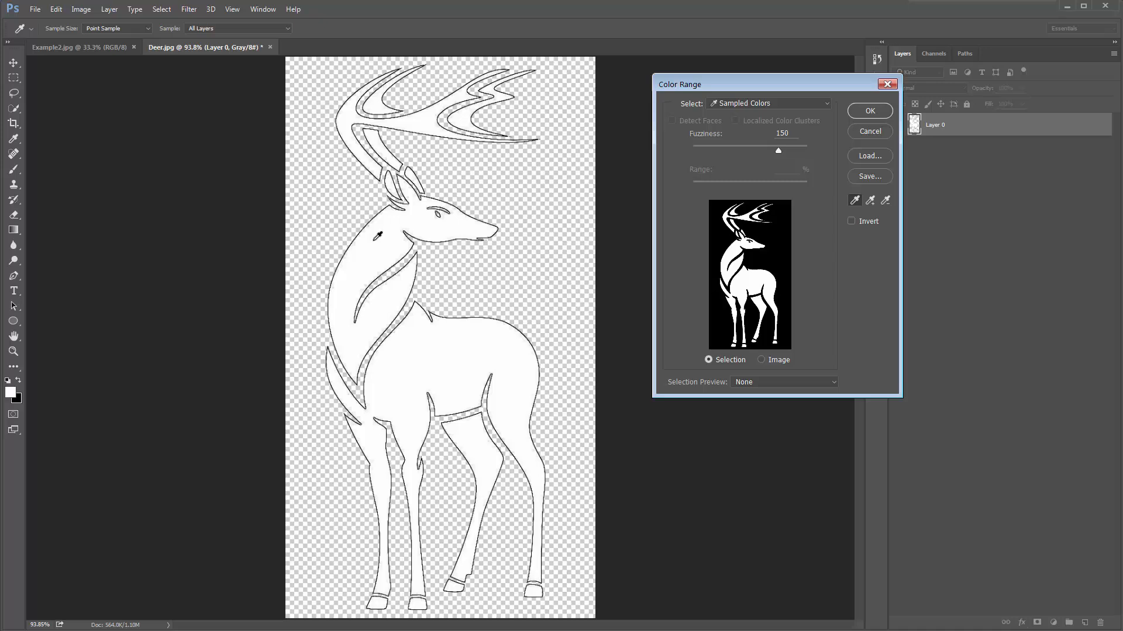
pyautogui.click(873, 113)
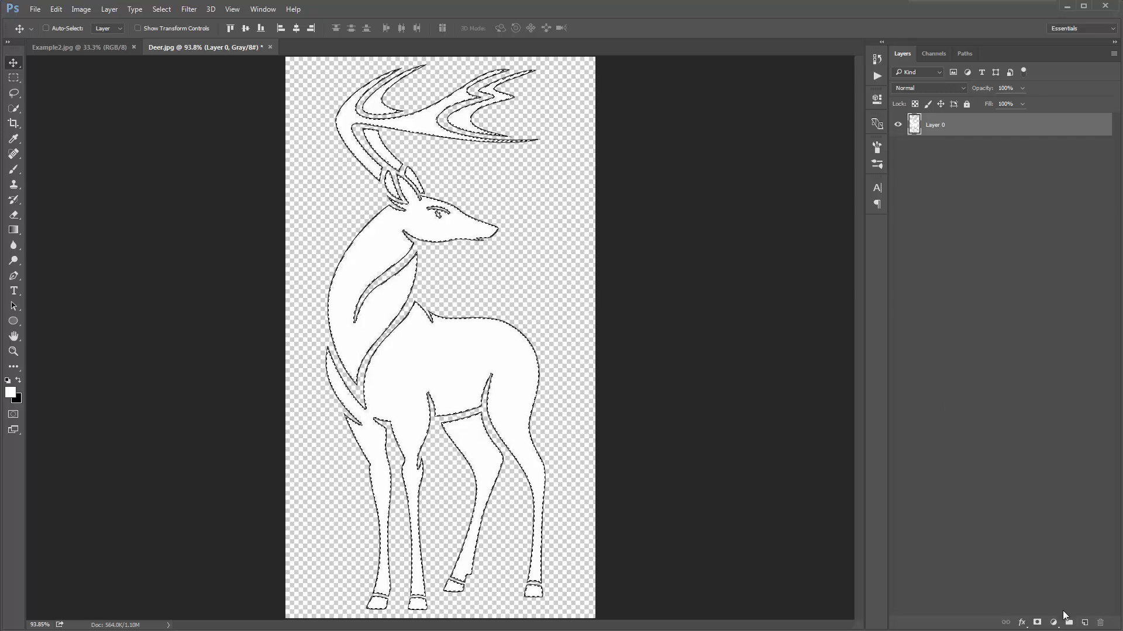
# Add a layer mask from the white fill selection, invert it to keep only the outline, and apply the mask
pyautogui.click(1038, 623)
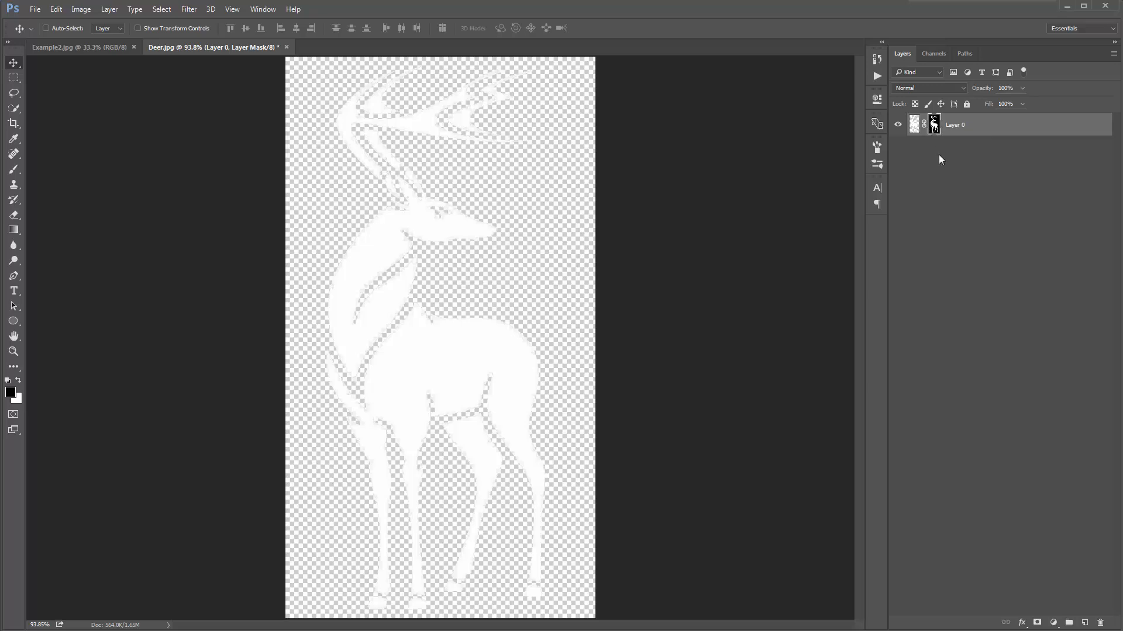
pyautogui.hotkey('ctrl', 'i')
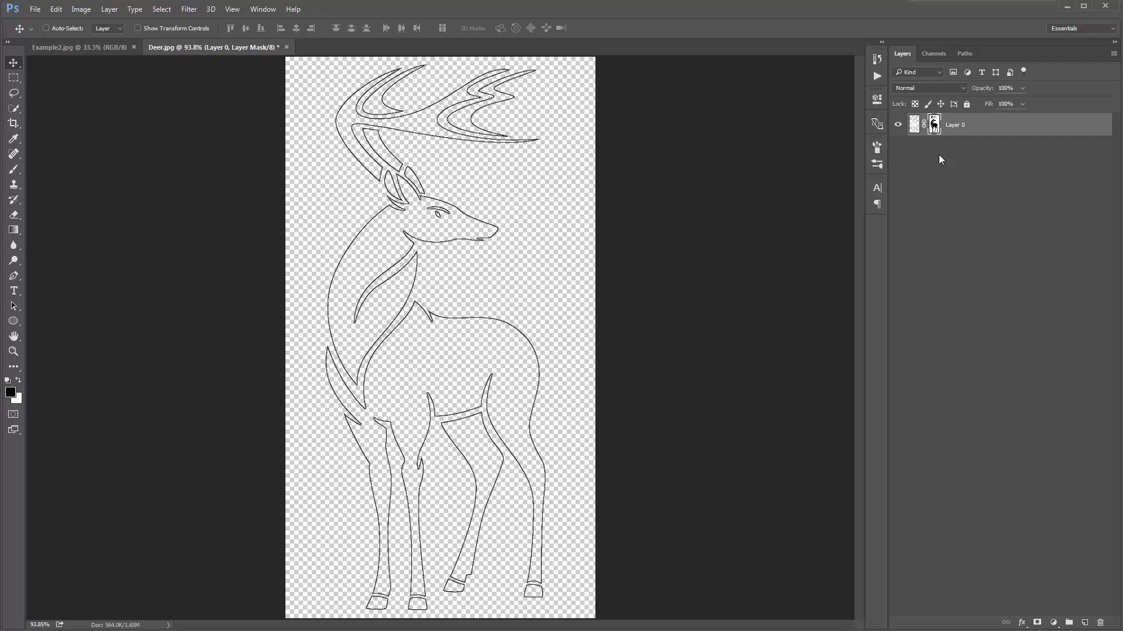
pyautogui.rightClick(933, 124)
pyautogui.click(965, 157)
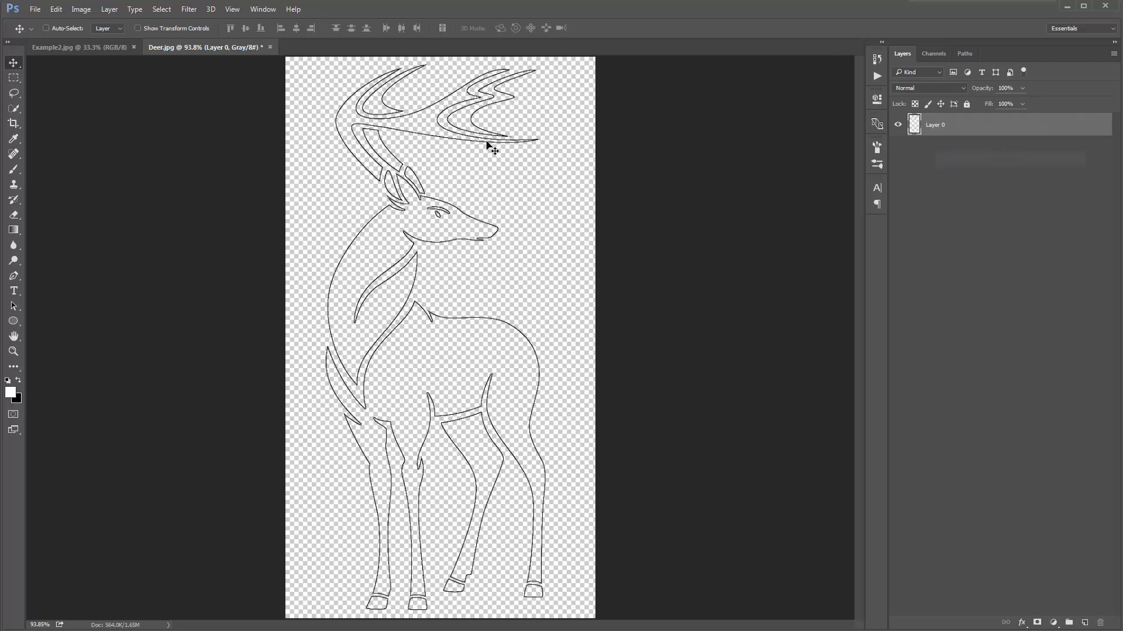
pyautogui.moveTo(457, 228); pyautogui.dragTo(434, 223)
pyautogui.hotkey('ctrl', 'z')
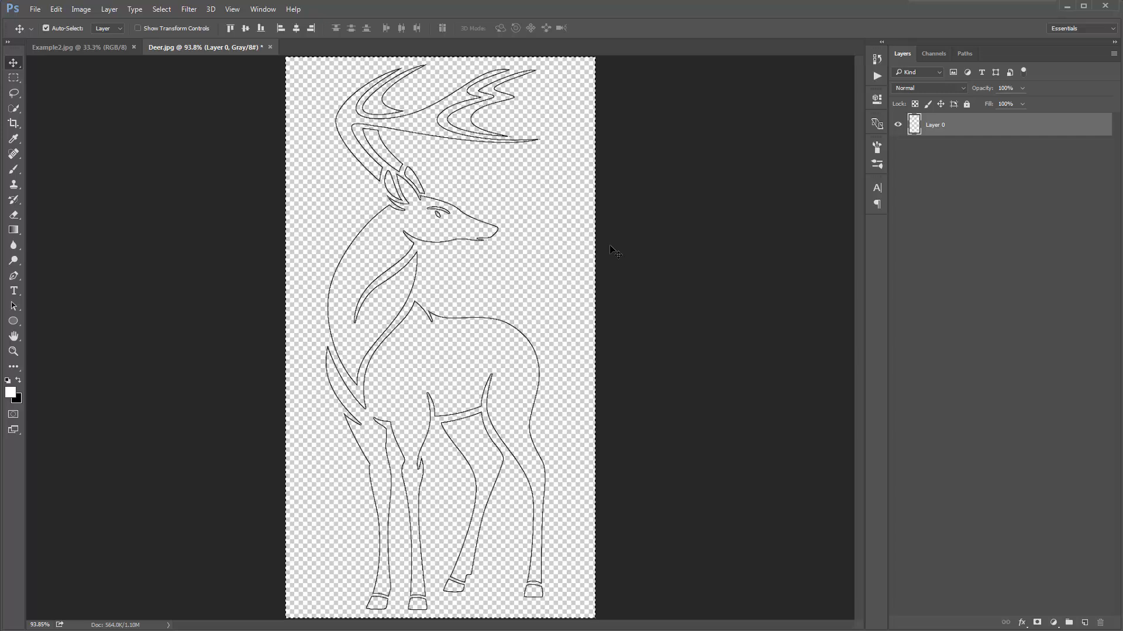
# Copy the entire deer outline and paste it as a new layer into Example2.jpg
pyautogui.hotkey('ctrl', 'a')
pyautogui.click(68, 47)
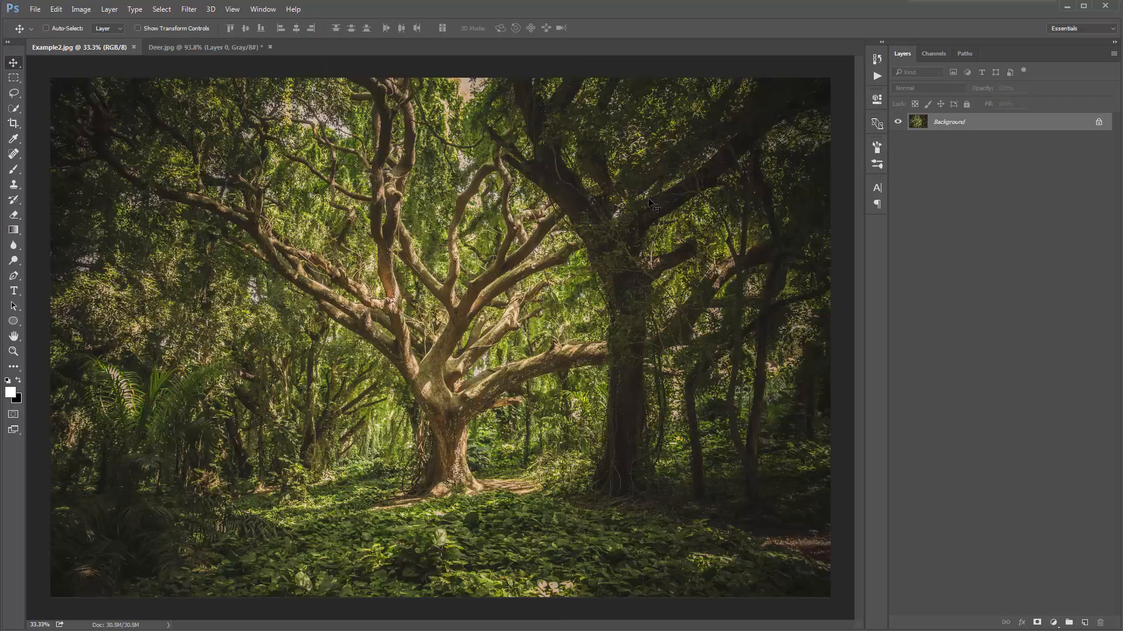
pyautogui.hotkey('ctrl', 'v')
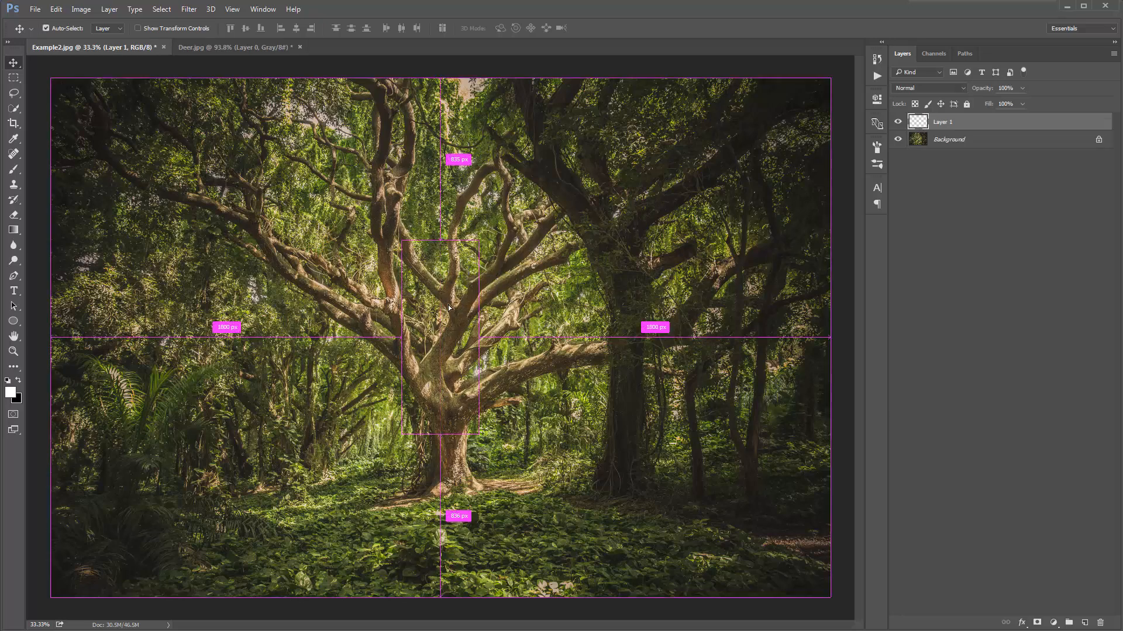
# Add a white Color Overlay at 100% opacity to the pasted deer outline layer
pyautogui.doubleClick(979, 126)
pyautogui.click(628, 187)
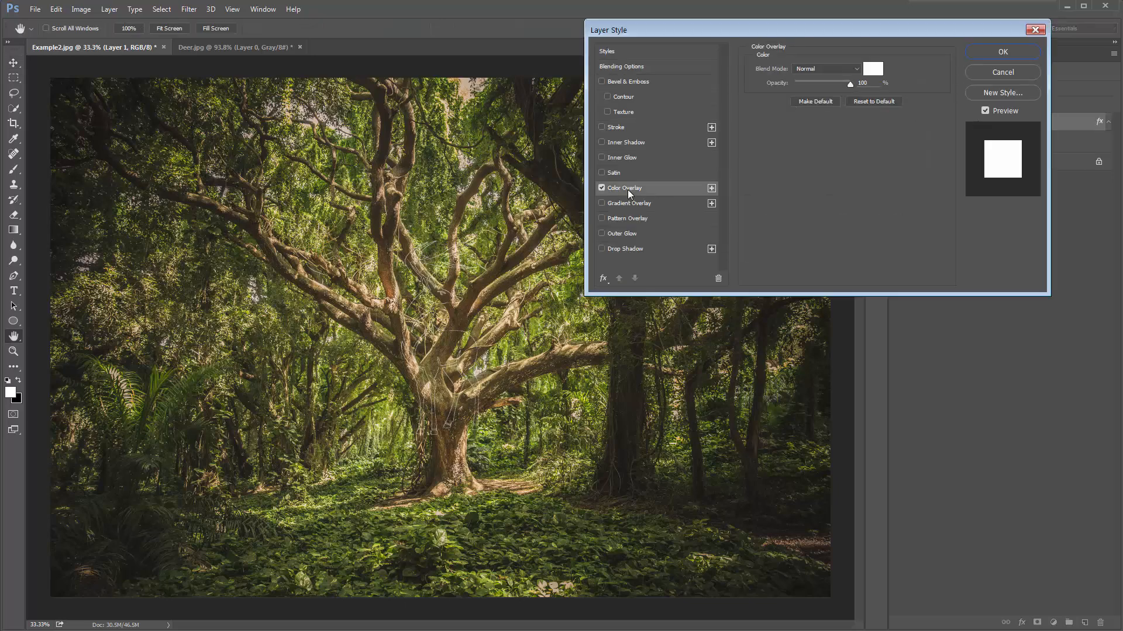
pyautogui.click(1002, 53)
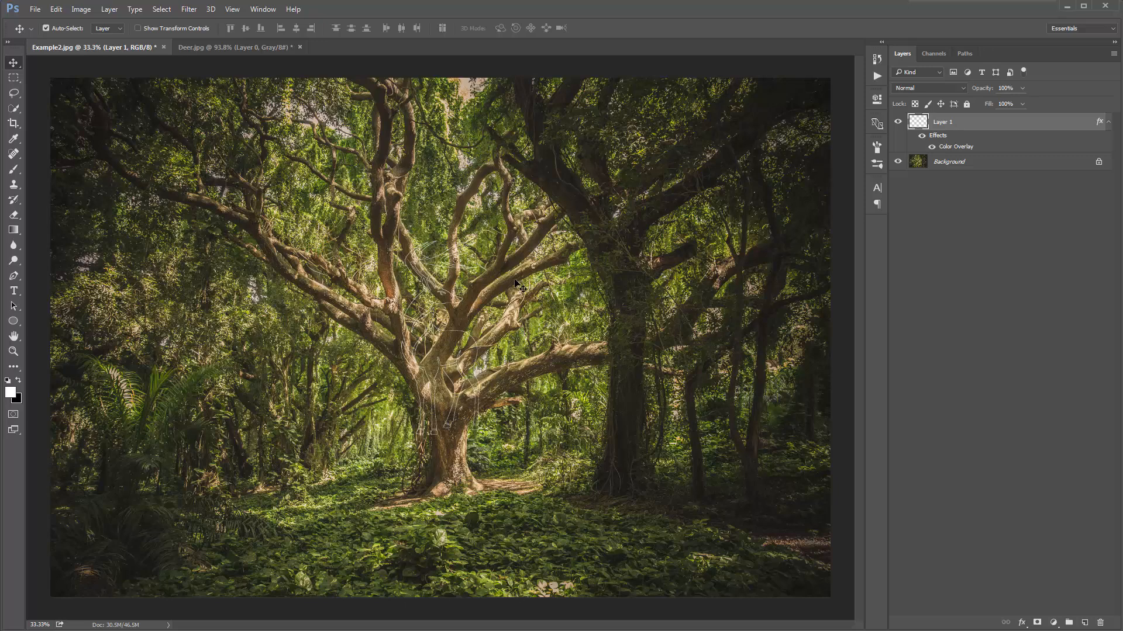
# Enlarge the deer outline with Free Transform and position it in front of the central tree, with its feet on the ground plants
pyautogui.hotkey('ctrl', 't')
pyautogui.moveTo(483, 236); pyautogui.dragTo(522, 204)
pyautogui.press('Return')
pyautogui.moveTo(448, 246); pyautogui.dragTo(459, 301)
pyautogui.hotkey('ctrl', 't')
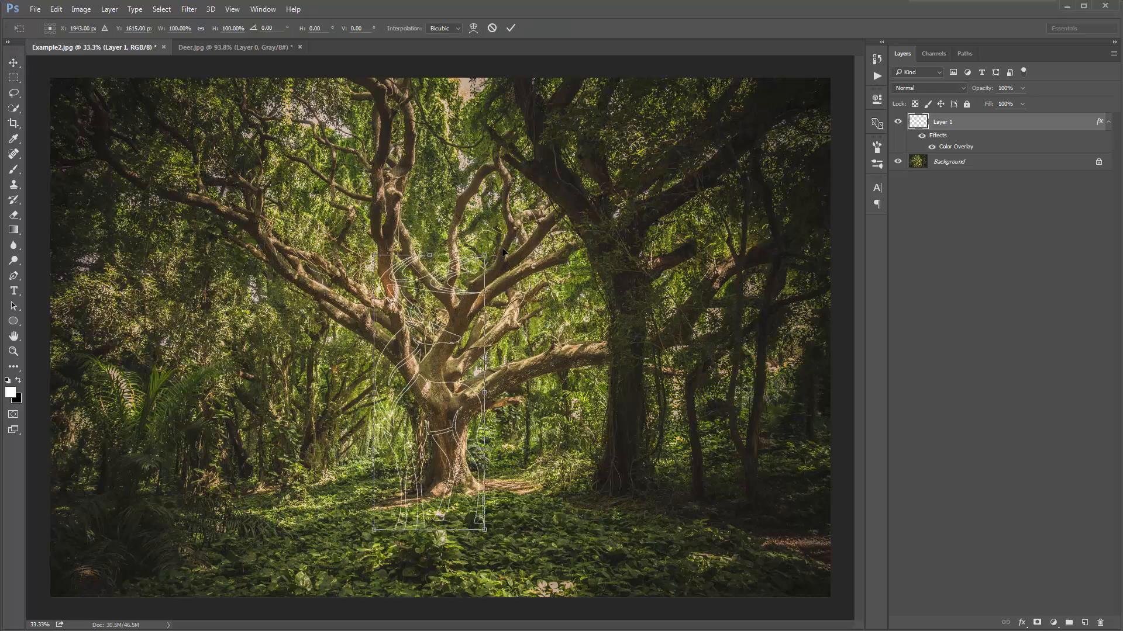
pyautogui.moveTo(484, 255); pyautogui.dragTo(481, 266)
pyautogui.press('Return')
pyautogui.moveTo(457, 314); pyautogui.dragTo(466, 321)
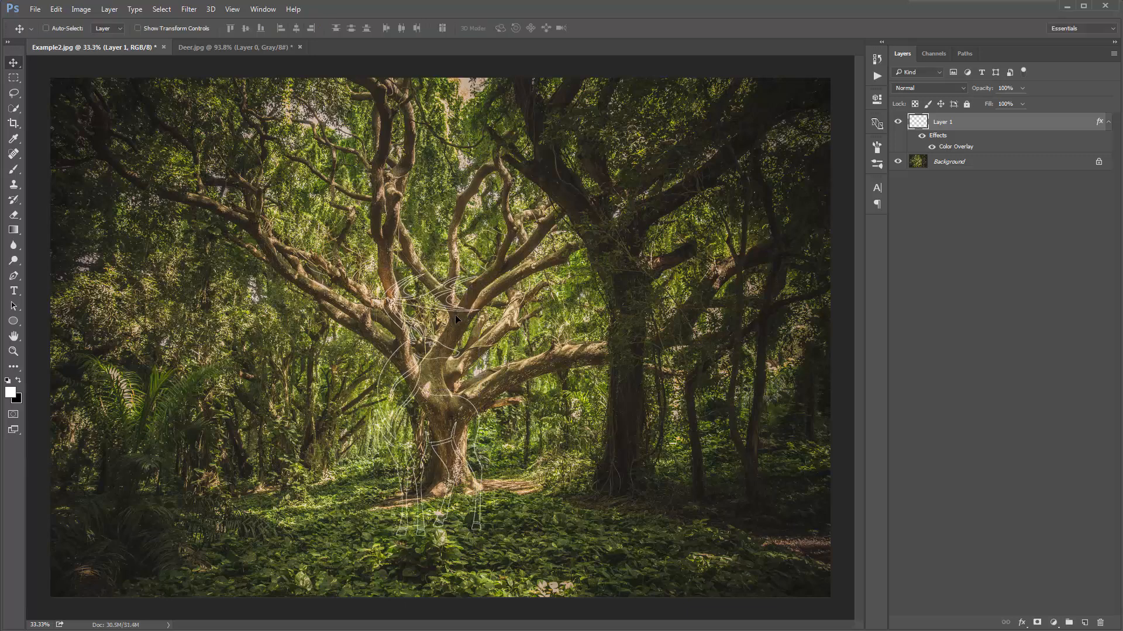
# Collapse the deer outline layer's effects list and rename the layer as brush
pyautogui.click(1107, 123)
pyautogui.doubleClick(943, 122)
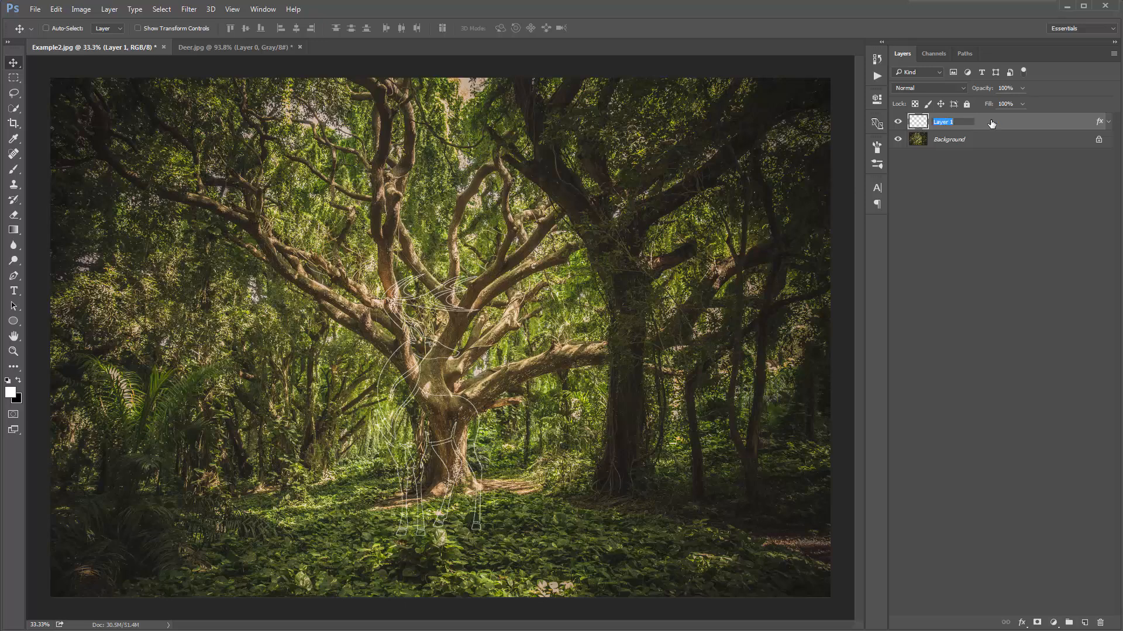
pyautogui.write('brush')
pyautogui.press('Return')
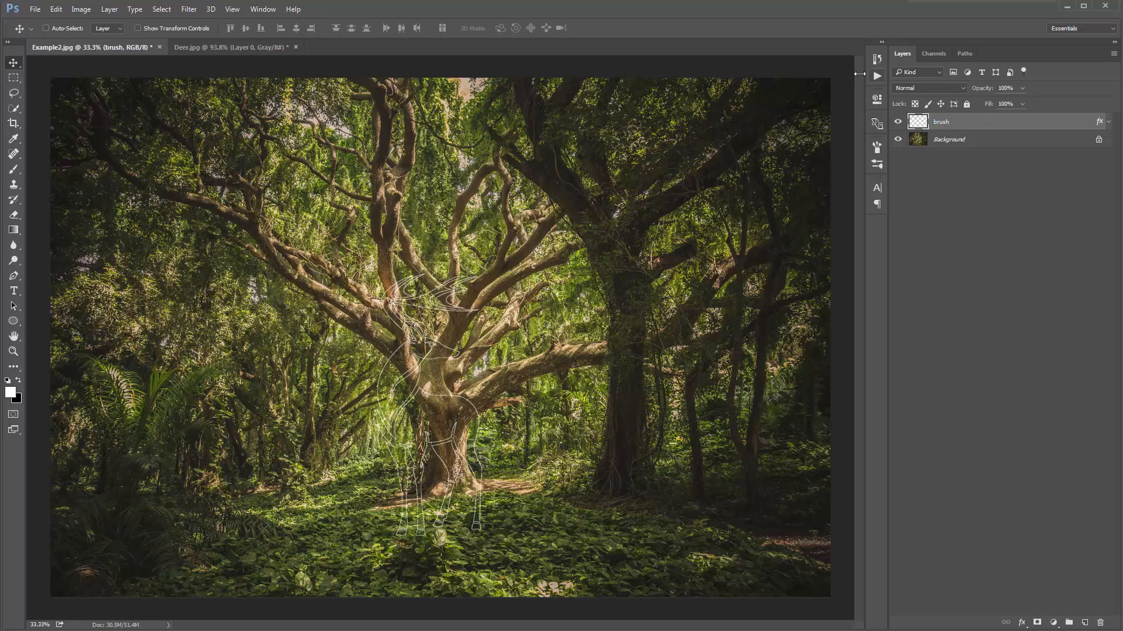
# Set the Brush tool's opacity to 100% and return to the Move tool
pyautogui.press('b')
pyautogui.click(247, 28)
pyautogui.moveTo(248, 43); pyautogui.dragTo(262, 42)
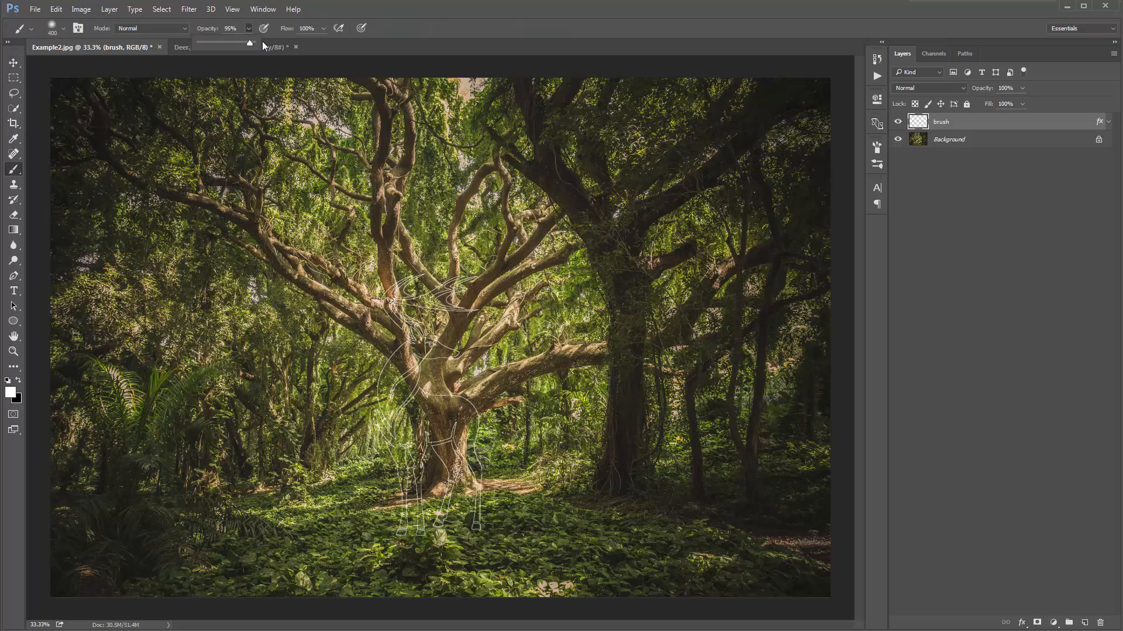
pyautogui.click(242, 122)
pyautogui.press('v')
# Play the Sparkler (Small) action from the Sparkler action set on the brush layer
pyautogui.click(877, 76)
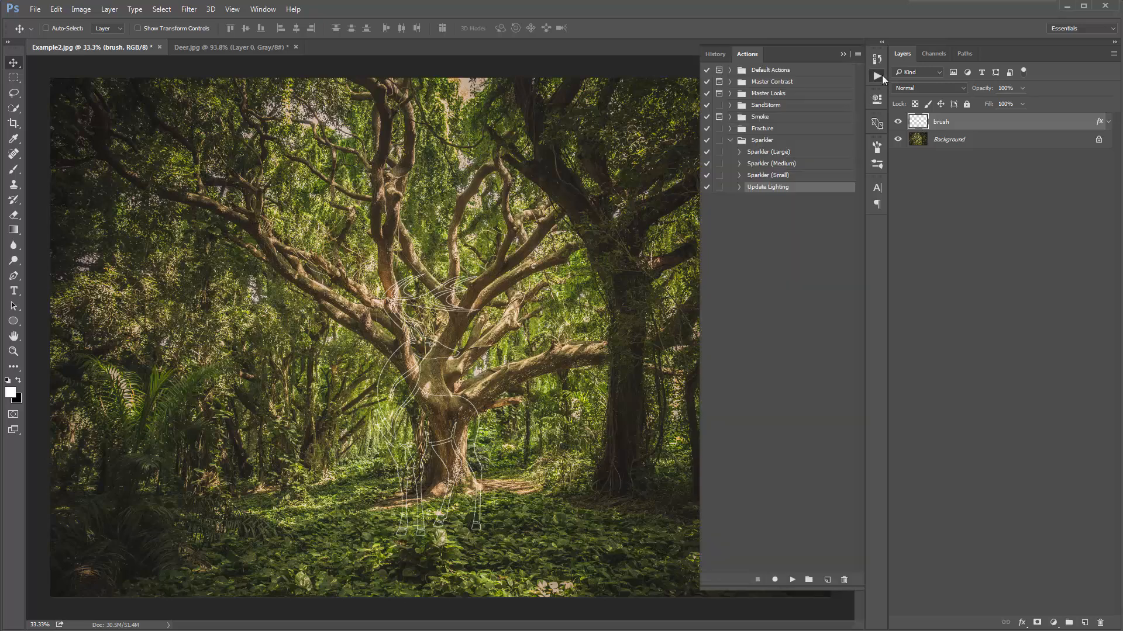
pyautogui.click(773, 176)
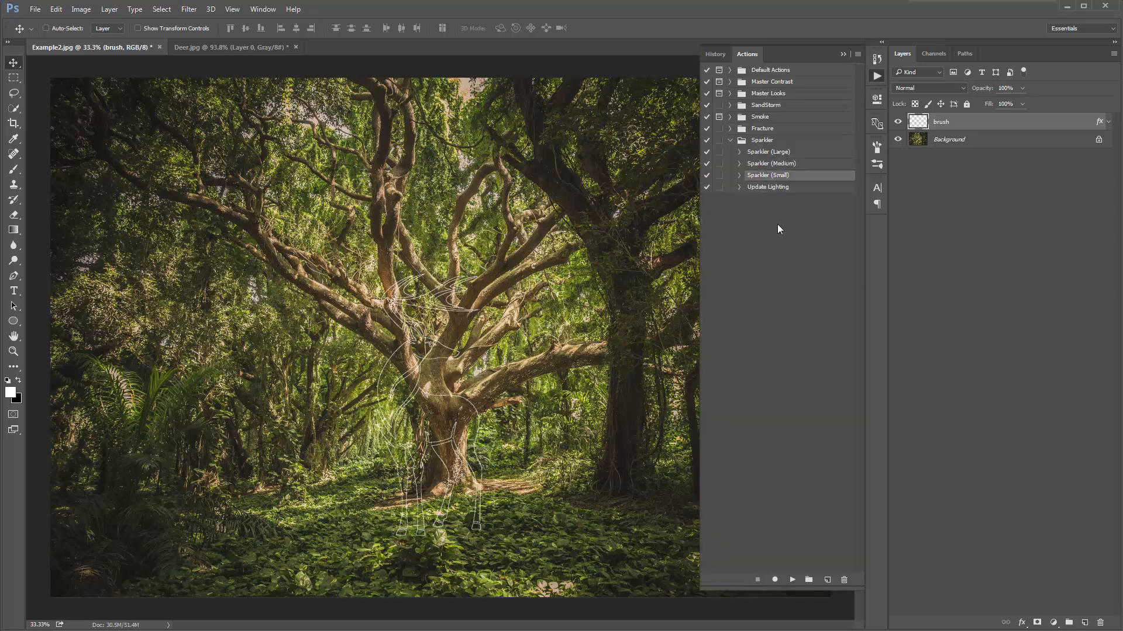
pyautogui.click(790, 580)
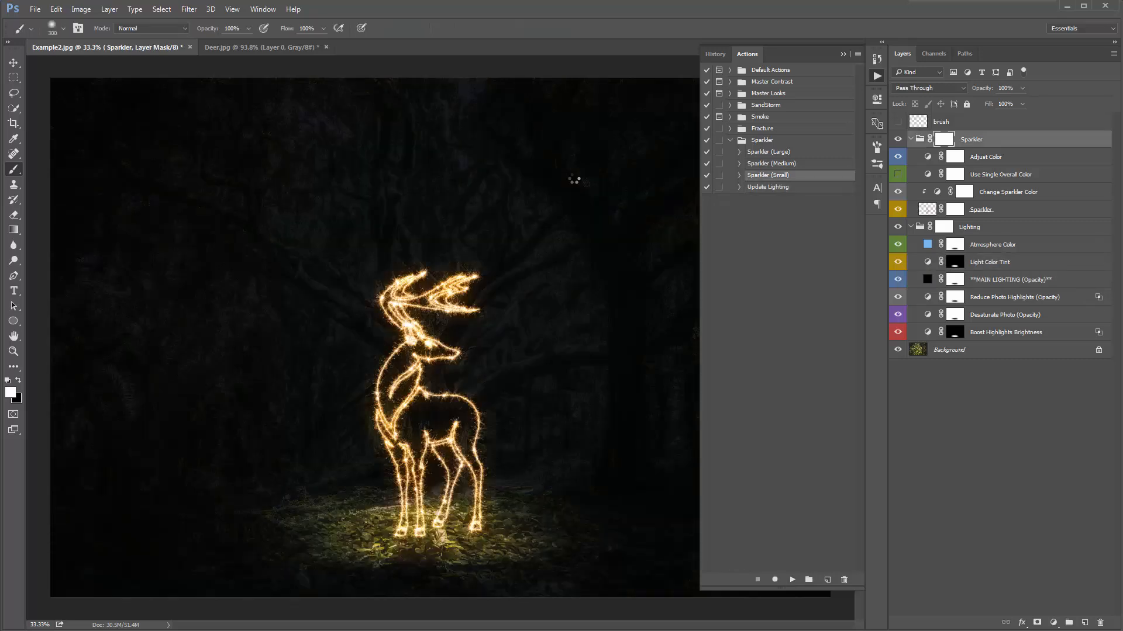
pyautogui.click(843, 54)
# Free-transform the MAIN LIGHTING layer's light pool to about 115% width and 42% height so it lies flatter and wider under the deer
pyautogui.click(1007, 263)
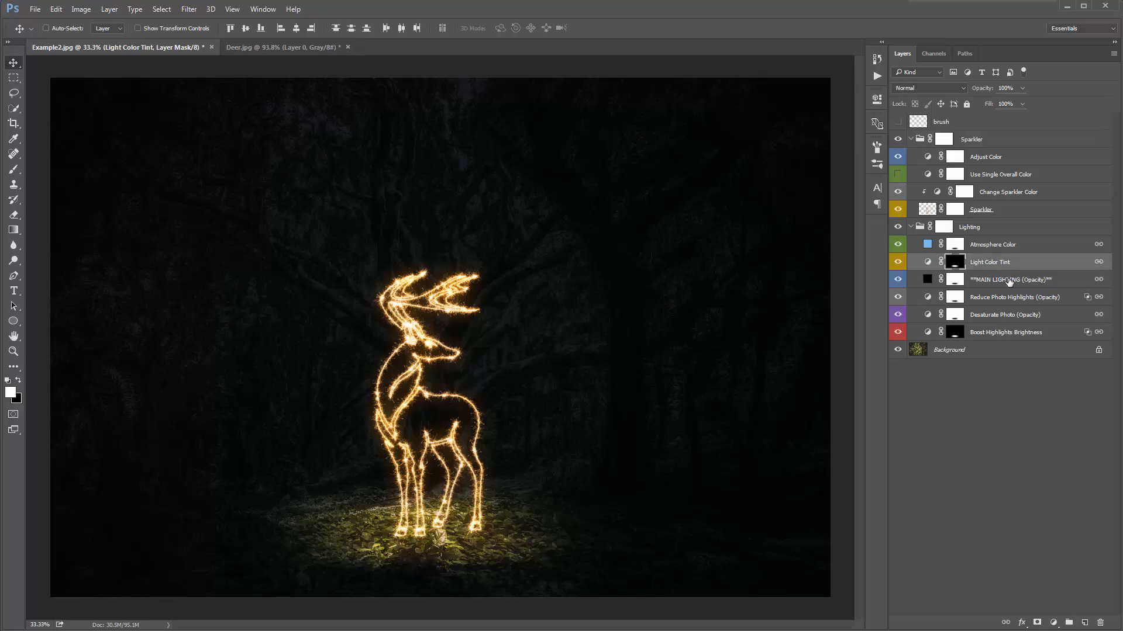
pyautogui.click(1008, 280)
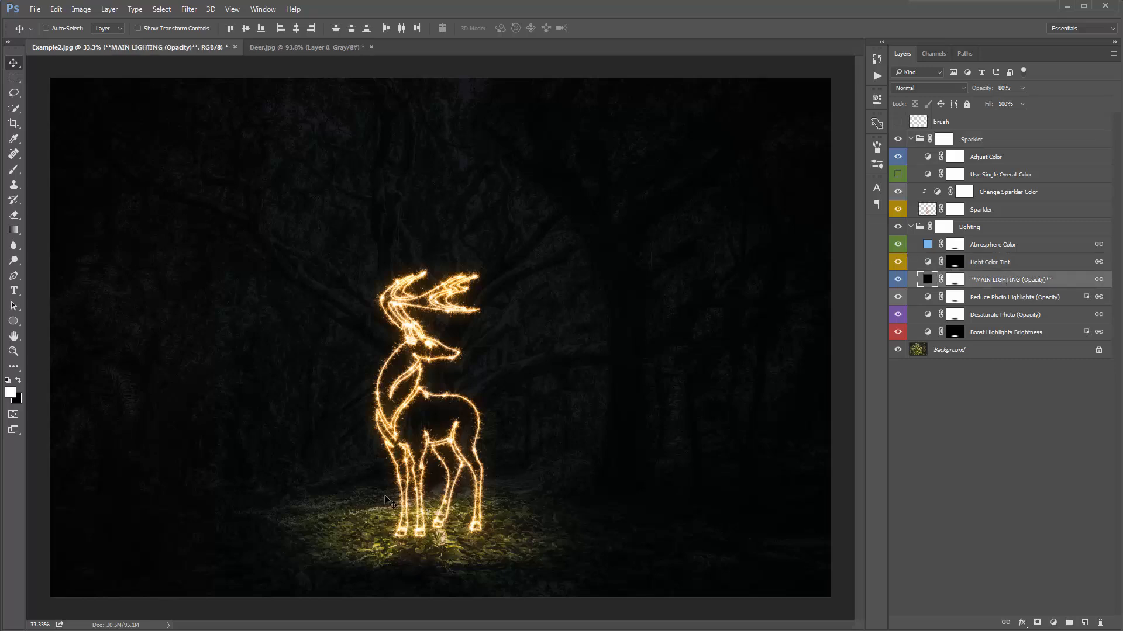
pyautogui.click(988, 264)
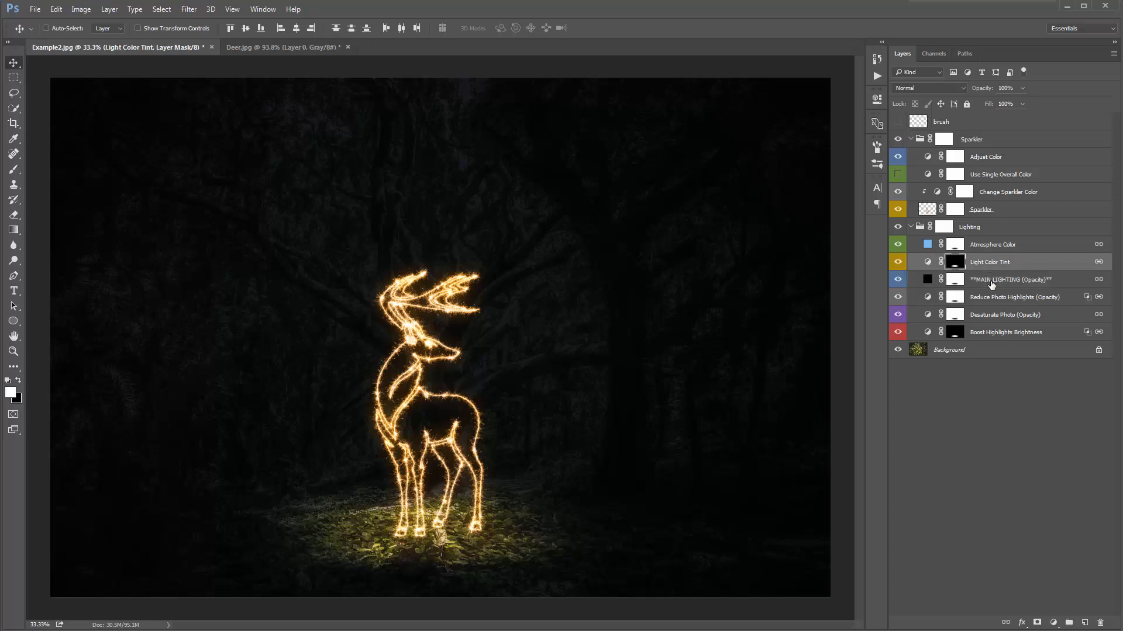
pyautogui.click(992, 282)
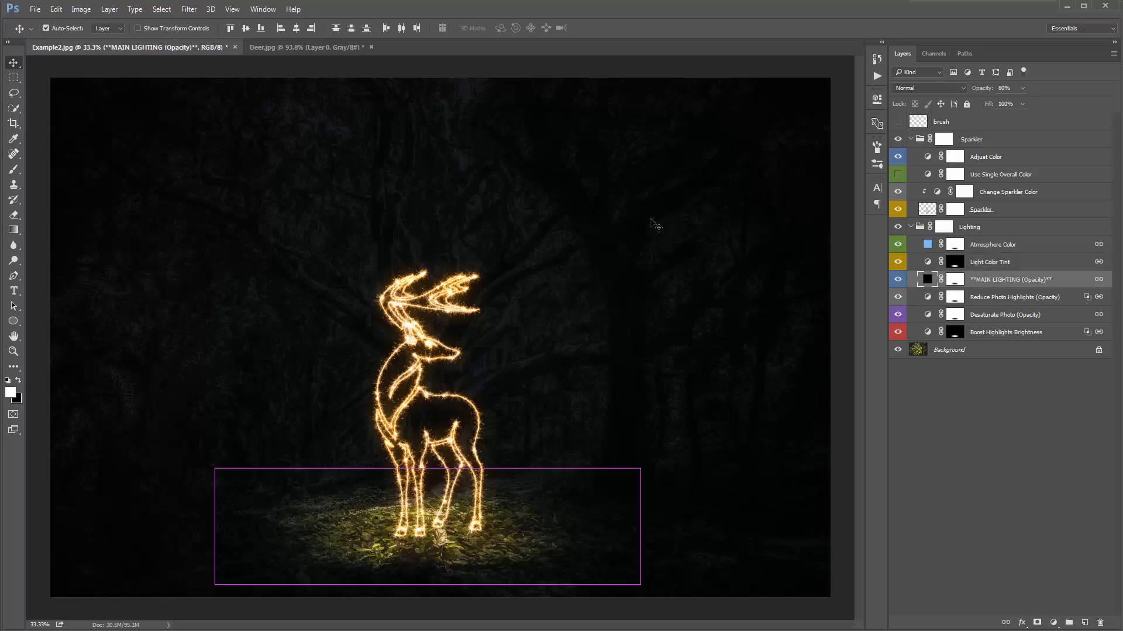
pyautogui.hotkey('ctrl', 't')
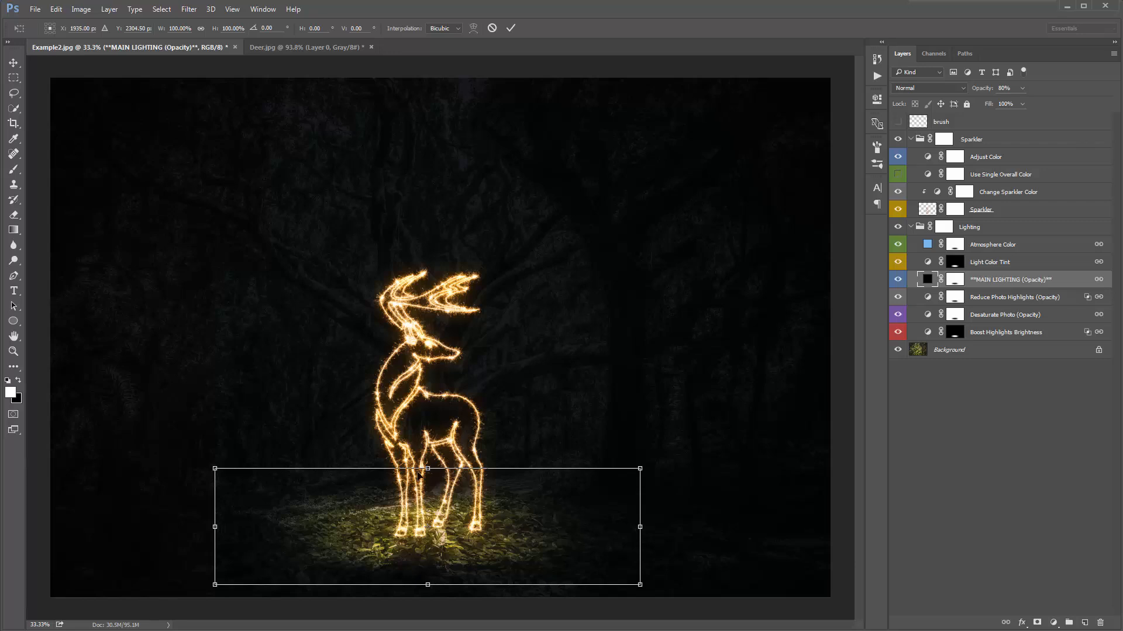
pyautogui.moveTo(428, 468)
pyautogui.mouseDown()
pyautogui.moveTo(429, 519)
pyautogui.moveTo(428, 468)
pyautogui.mouseUp()
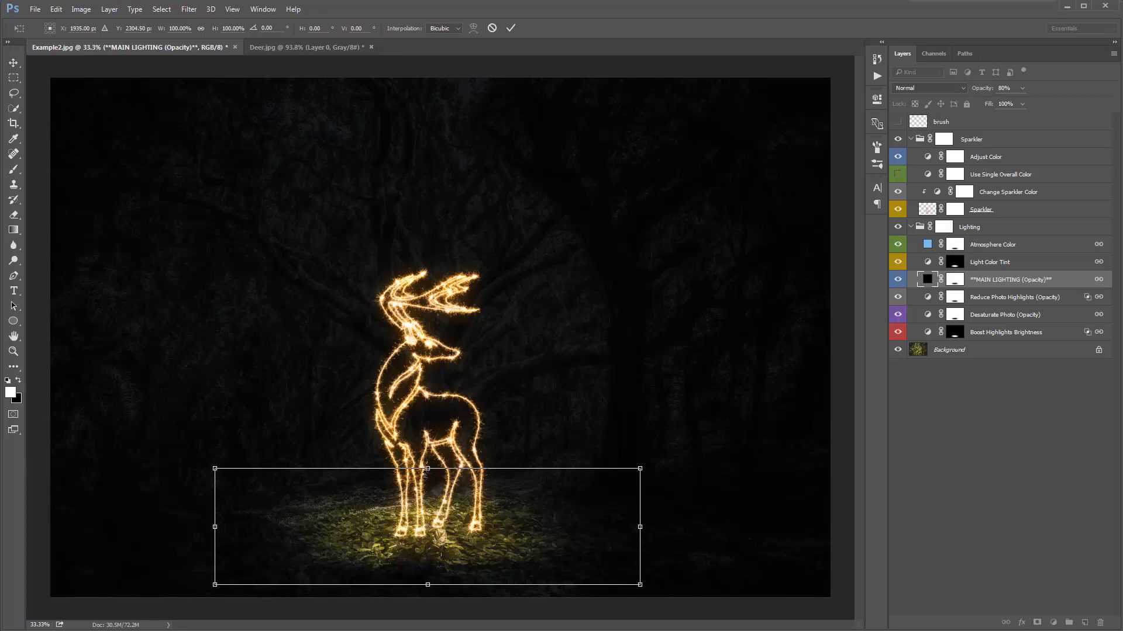
pyautogui.moveTo(425, 473); pyautogui.dragTo(425, 503)
pyautogui.moveTo(641, 527); pyautogui.dragTo(674, 524)
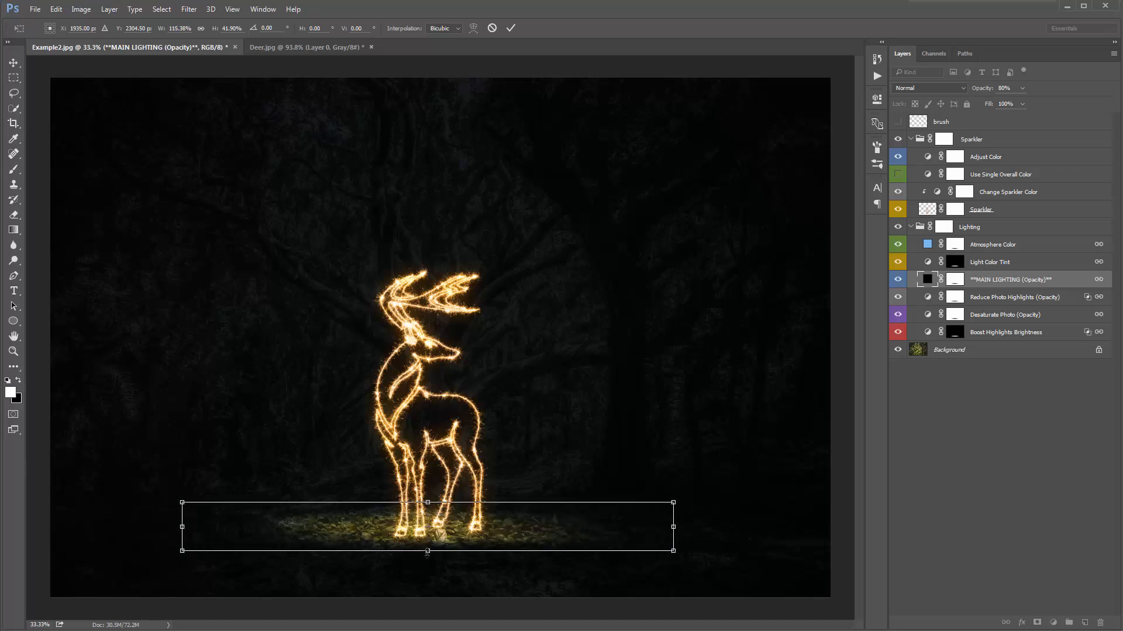
pyautogui.press('Return')
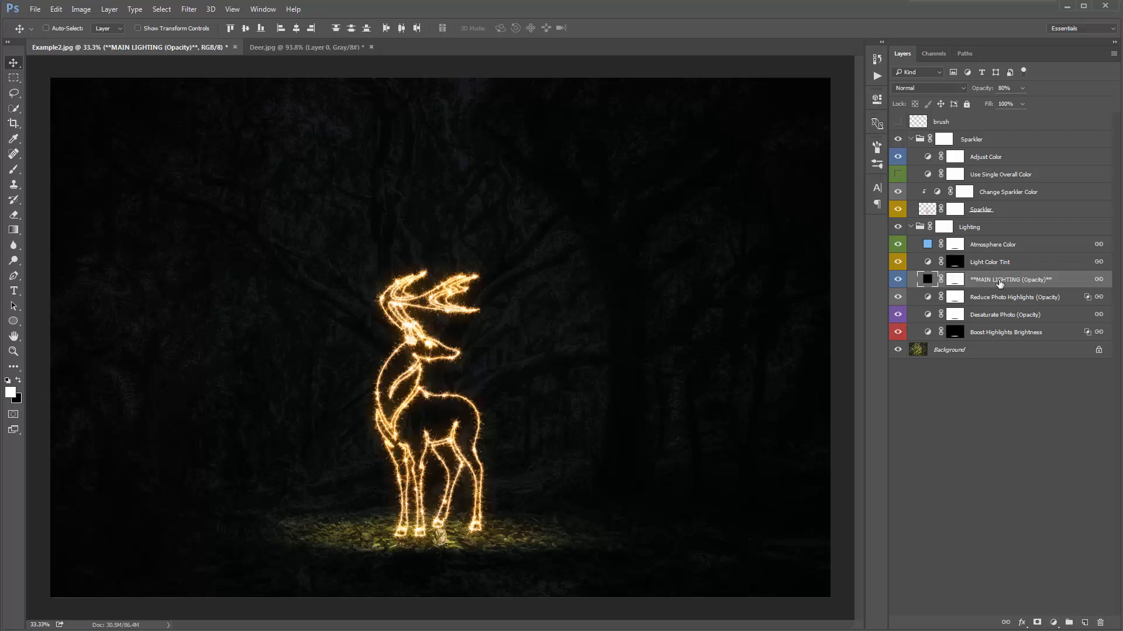
# Set the MAIN LIGHTING layer's opacity to 86% and raise the Desaturate Photo layer's opacity
pyautogui.moveTo(973, 92); pyautogui.dragTo(977, 92)
pyautogui.hotkey('alt', '[')
pyautogui.hotkey('alt', '[')
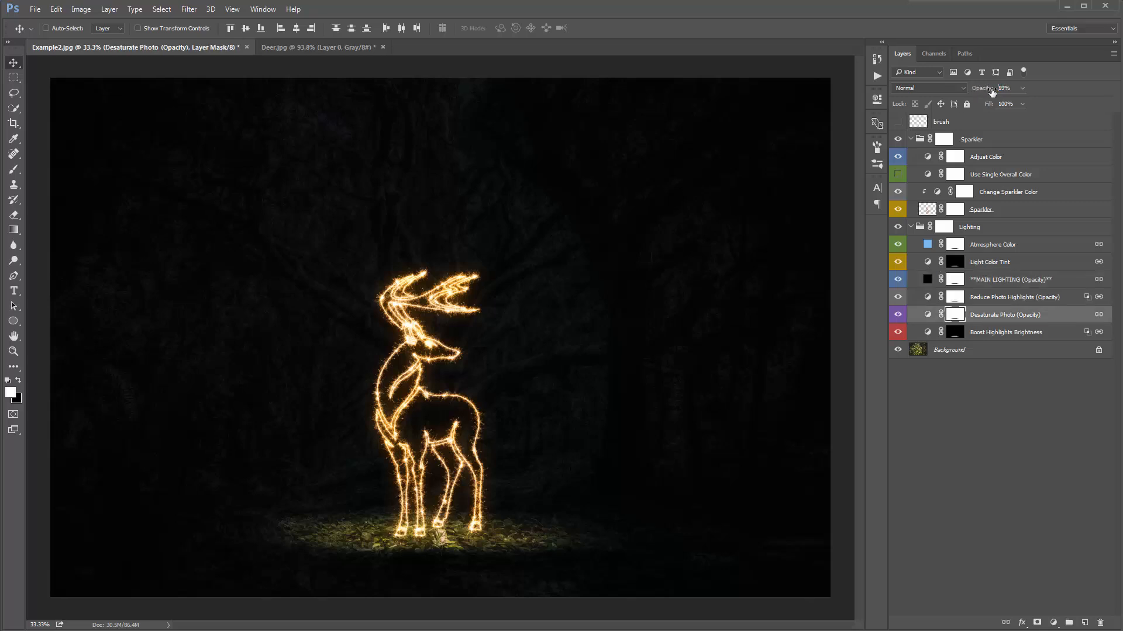
pyautogui.moveTo(992, 92); pyautogui.dragTo(1043, 93)
# Paint on the MAIN LIGHTING mask with a black brush at 20% opacity to softly extend the lit ground beside the deer
pyautogui.click(955, 283)
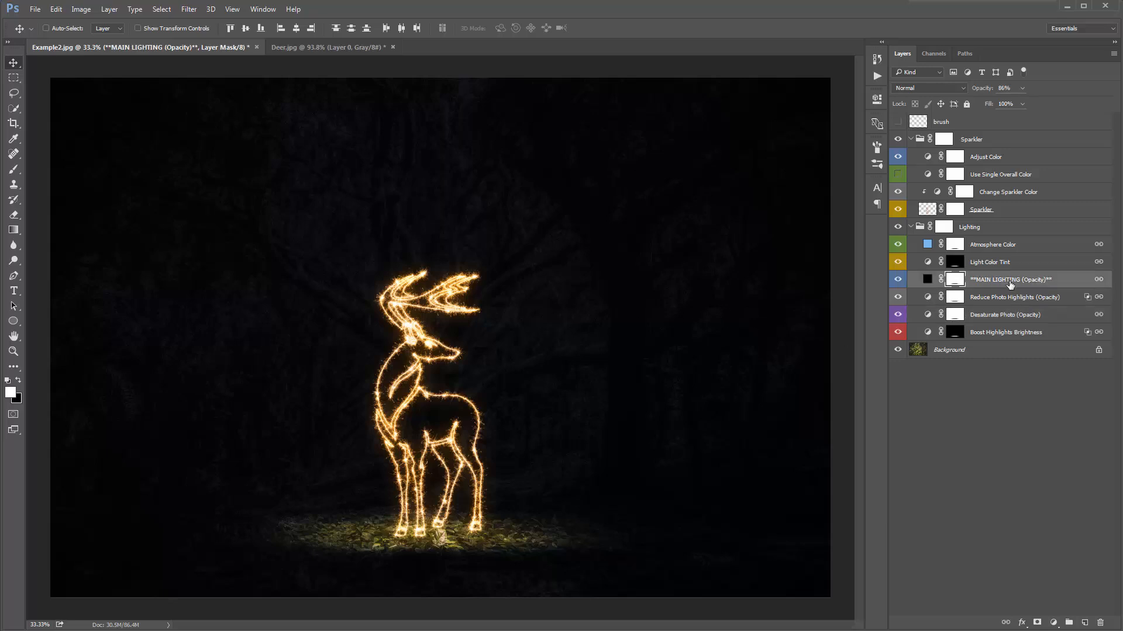
pyautogui.press('b')
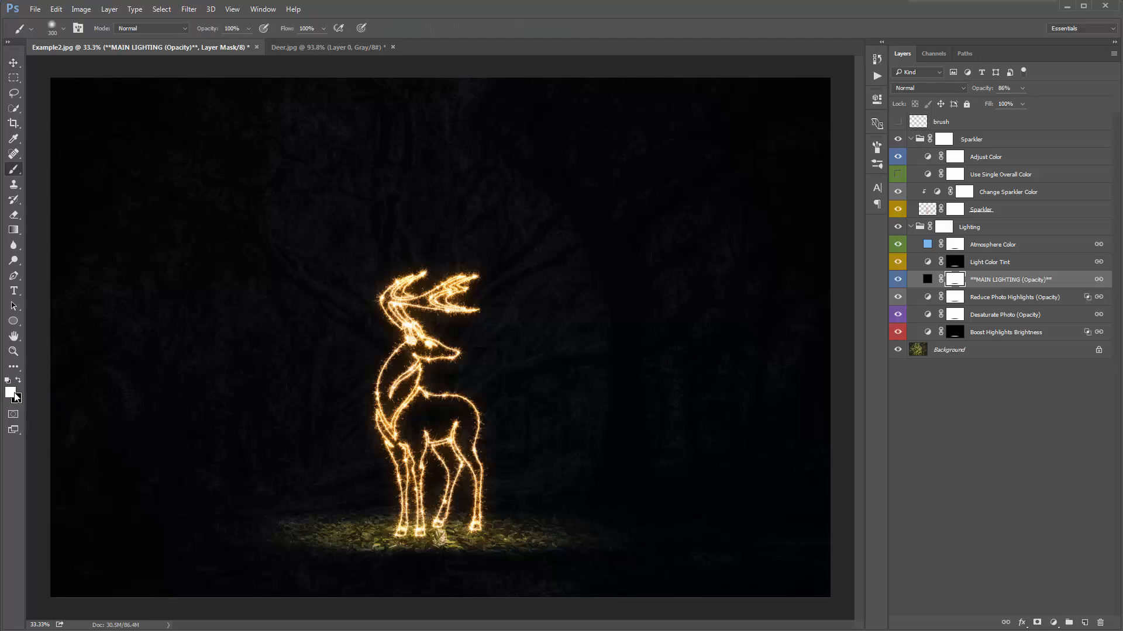
pyautogui.press('x')
pyautogui.moveTo(398, 290)
pyautogui.mouseDown()
pyautogui.moveTo(241, 286)
pyautogui.moveTo(233, 325)
pyautogui.moveTo(321, 381)
pyautogui.mouseUp()
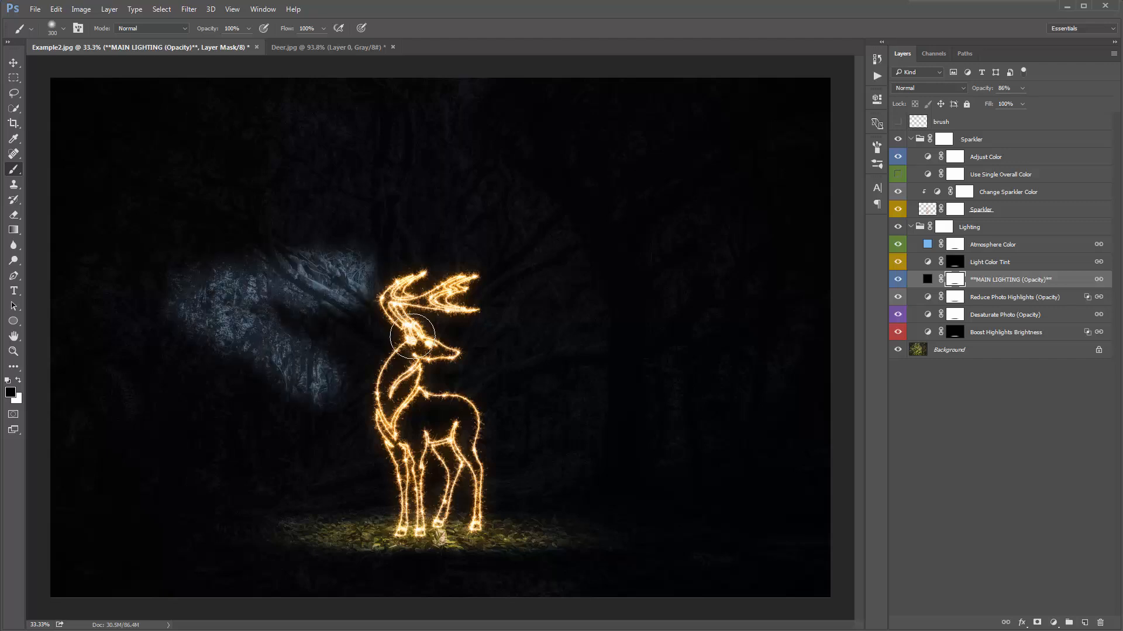
pyautogui.hotkey('ctrl', 'z')
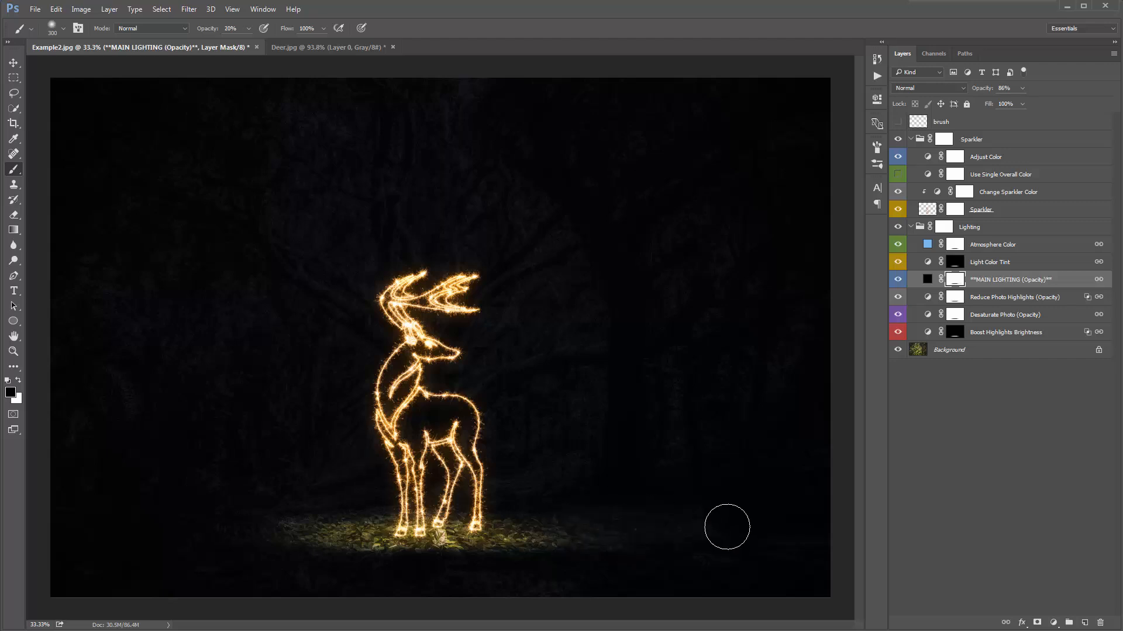
pyautogui.press('[')
pyautogui.press('[')
pyautogui.press('[')
pyautogui.press(']')
pyautogui.press(']')
pyautogui.press(']')
pyautogui.moveTo(340, 546)
pyautogui.mouseDown()
pyautogui.moveTo(130, 513)
pyautogui.moveTo(159, 519)
pyautogui.moveTo(150, 499)
pyautogui.moveTo(162, 451)
pyautogui.moveTo(140, 538)
pyautogui.moveTo(330, 557)
pyautogui.moveTo(196, 545)
pyautogui.mouseUp()
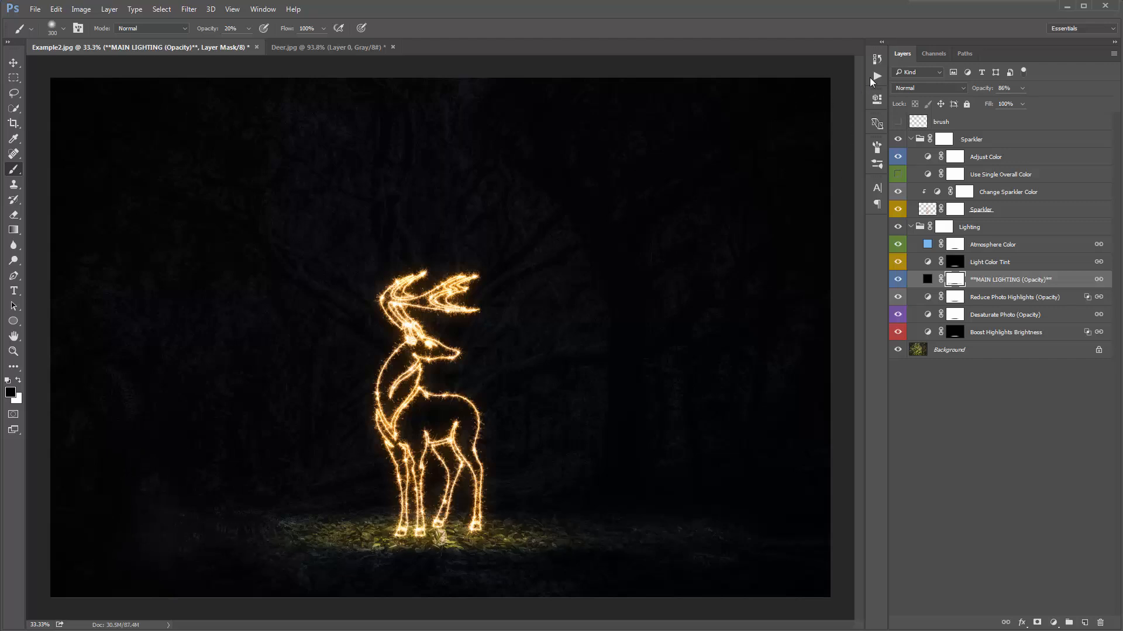
# Play the Update Lighting action from the Sparkler set and preview the image without panels
pyautogui.click(876, 76)
pyautogui.click(785, 188)
pyautogui.click(792, 580)
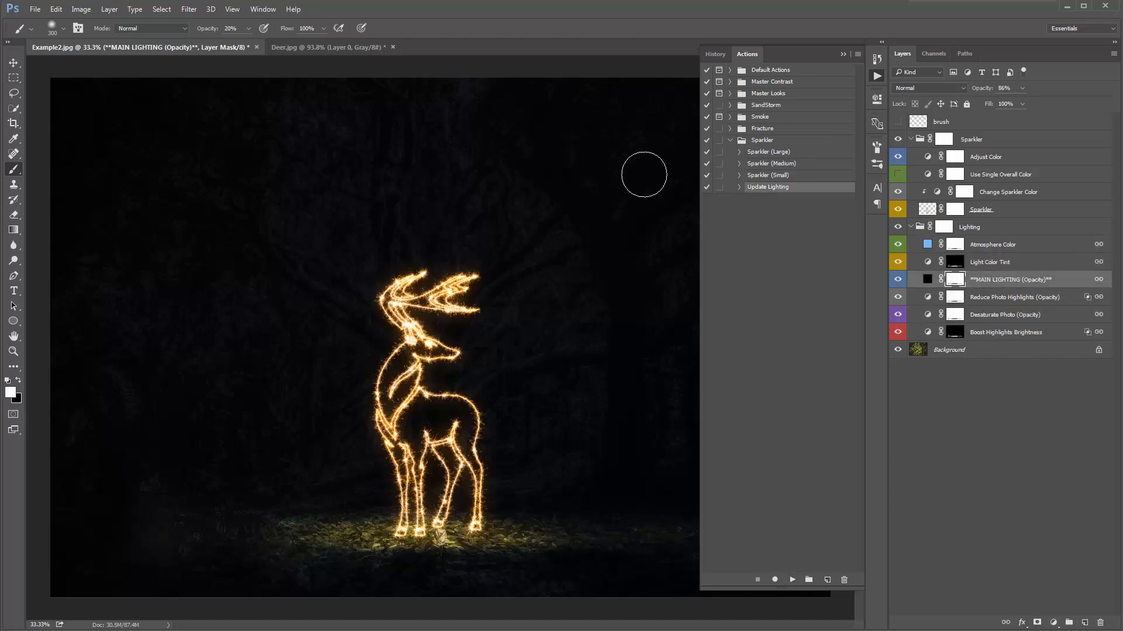
pyautogui.press('Tab')
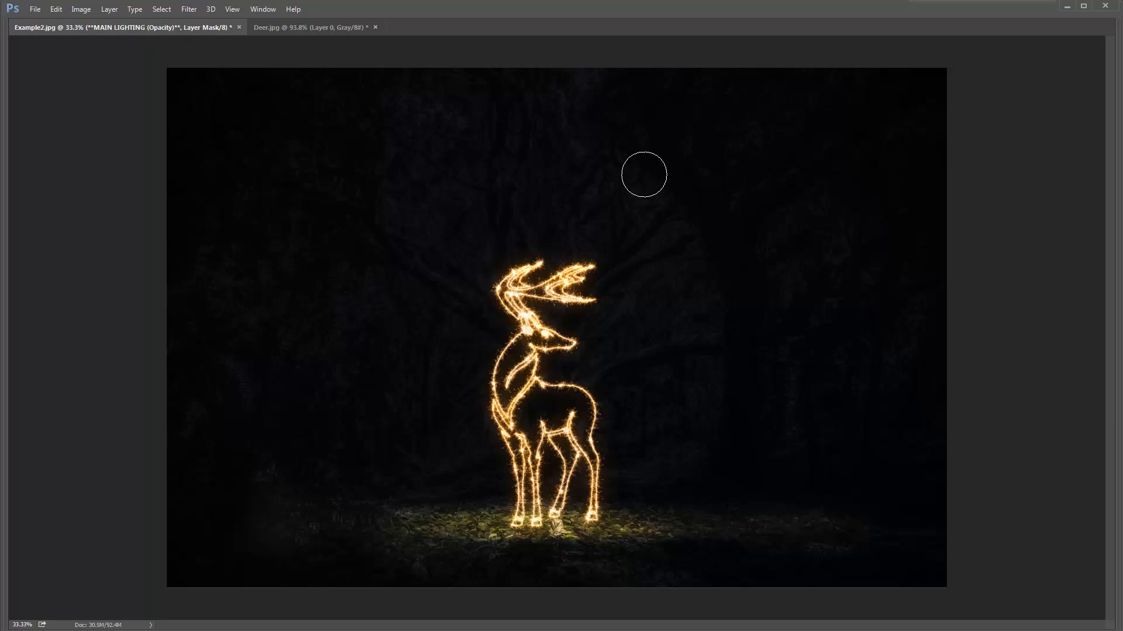
pyautogui.press('Tab')
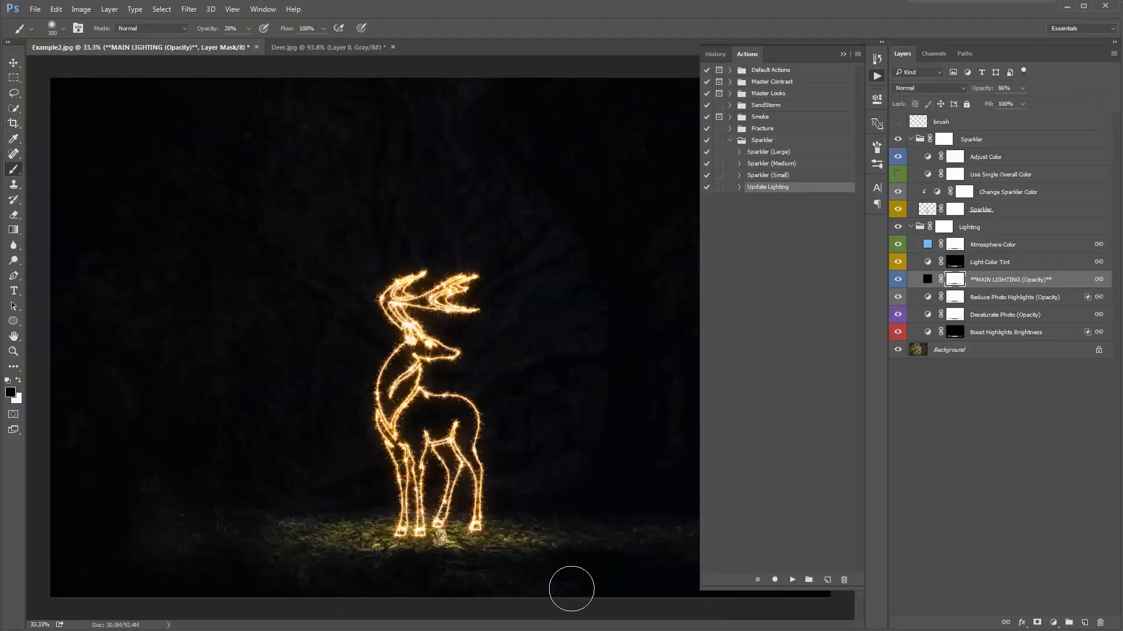
# Switch the brush to white at 60% opacity and play the Update Lighting action again
pyautogui.press('x')
pyautogui.press('6')
pyautogui.press('Tab')
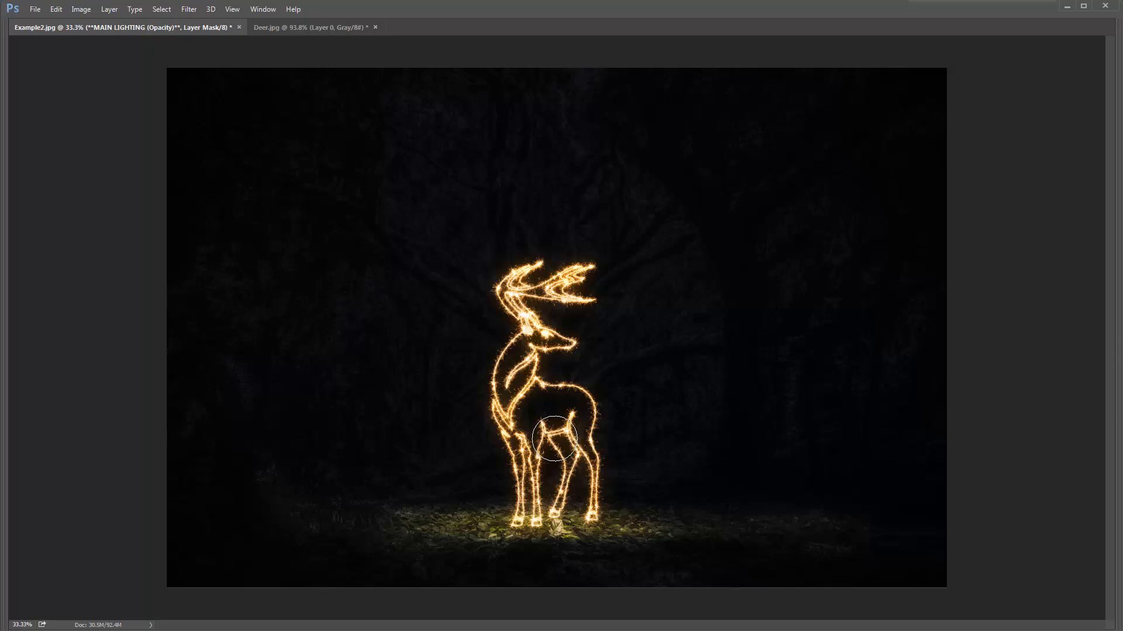
pyautogui.press('Tab')
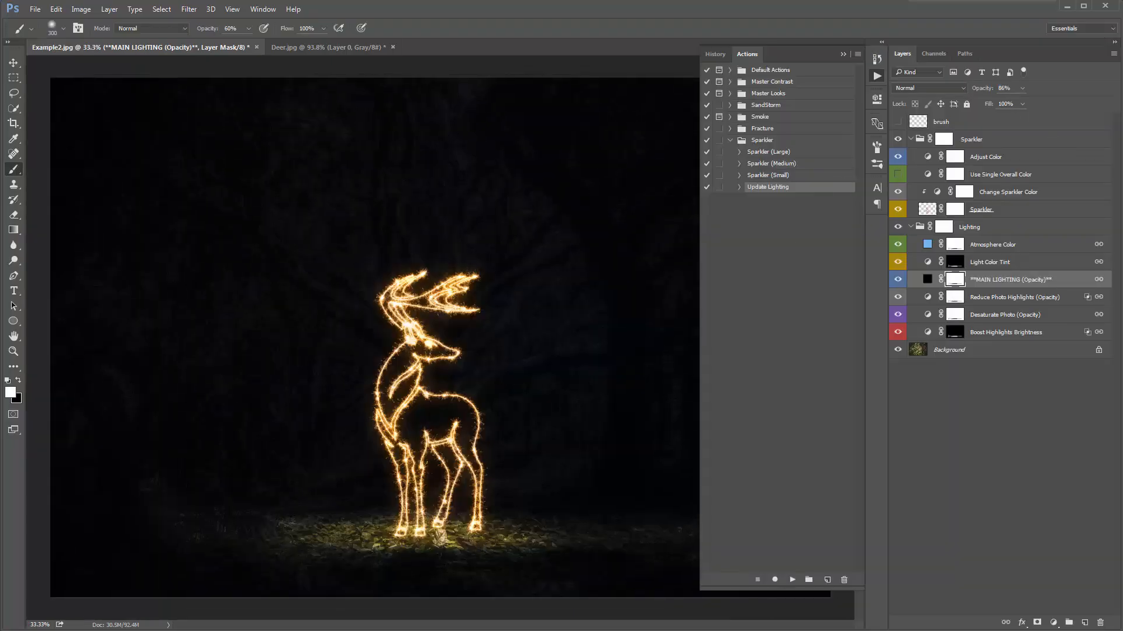
pyautogui.click(792, 579)
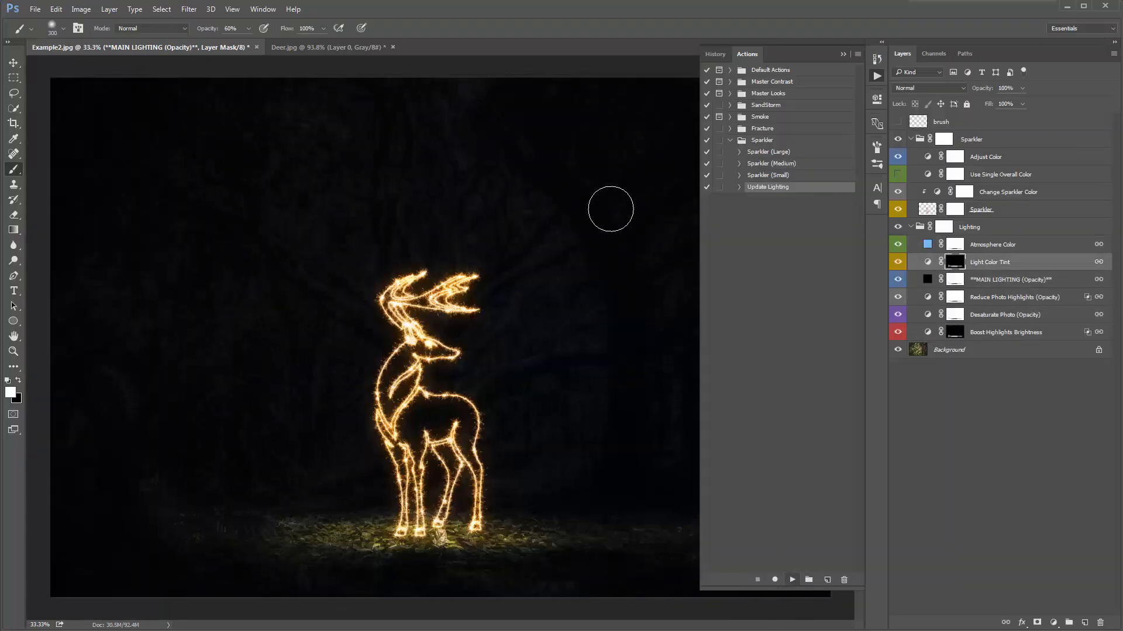
pyautogui.press('Tab')
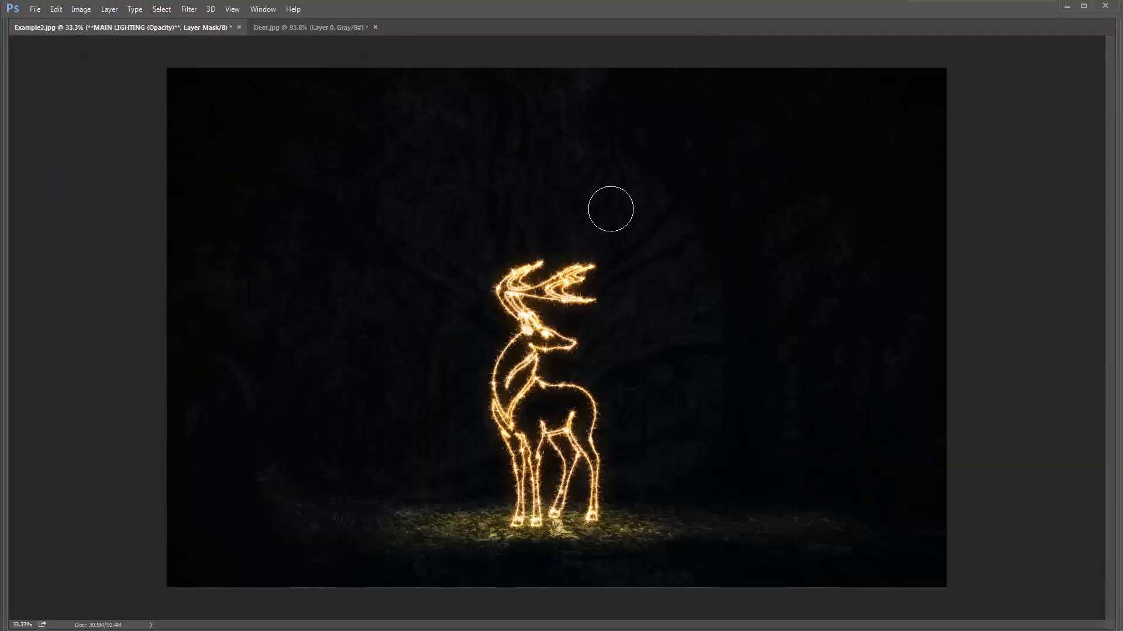
pyautogui.press('Tab')
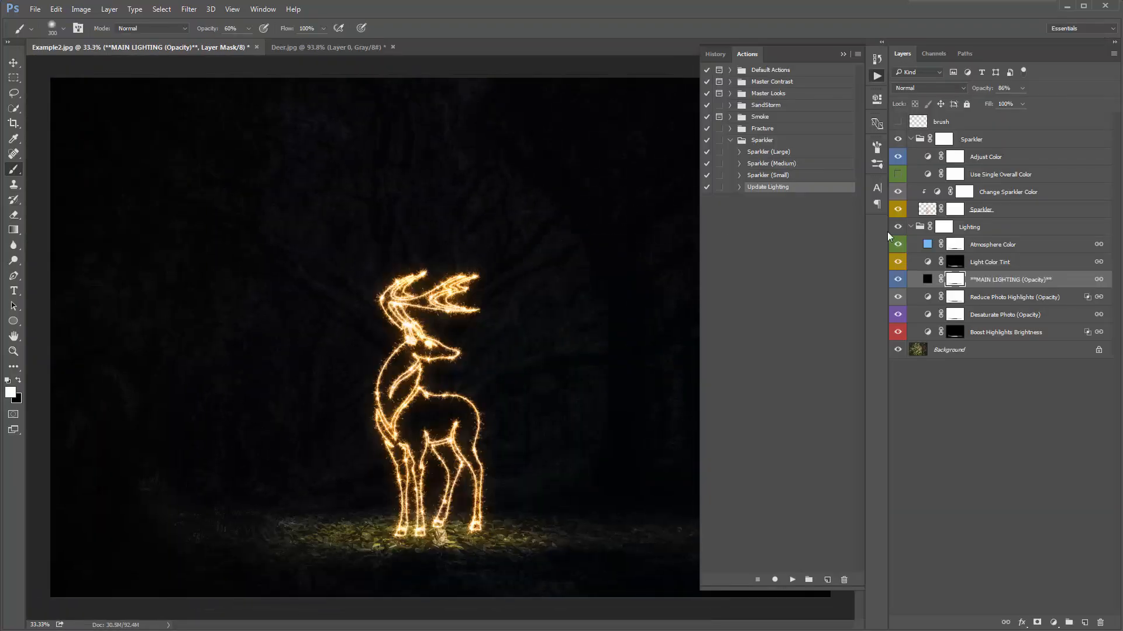
pyautogui.click(1021, 267)
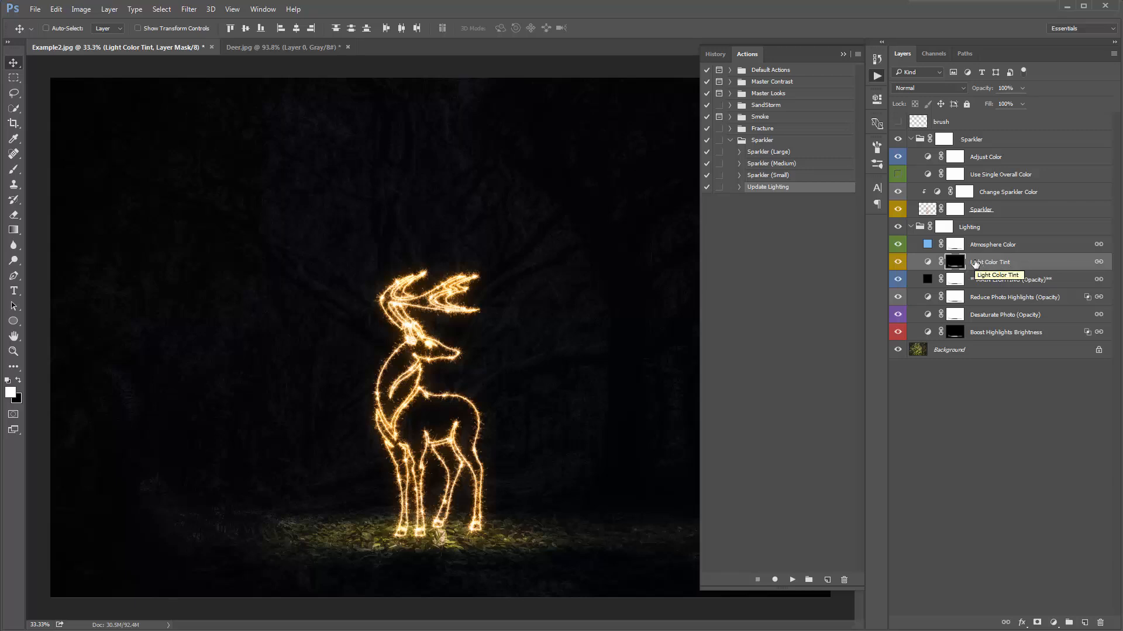
pyautogui.moveTo(981, 264); pyautogui.dragTo(987, 256)
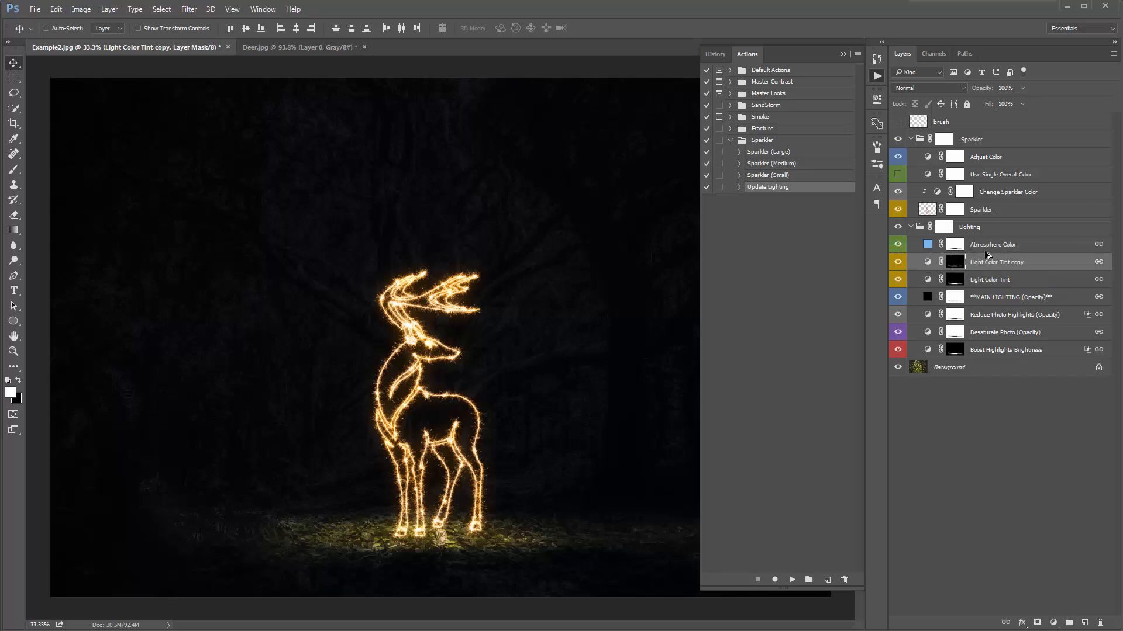
pyautogui.click(844, 53)
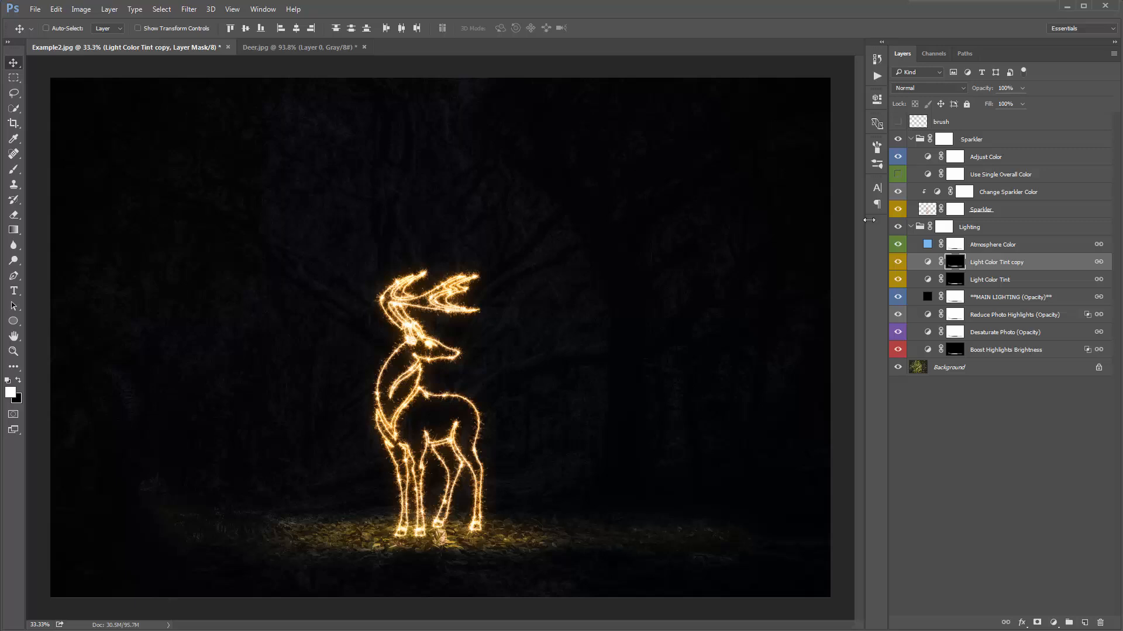
pyautogui.click(901, 173)
pyautogui.click(900, 174)
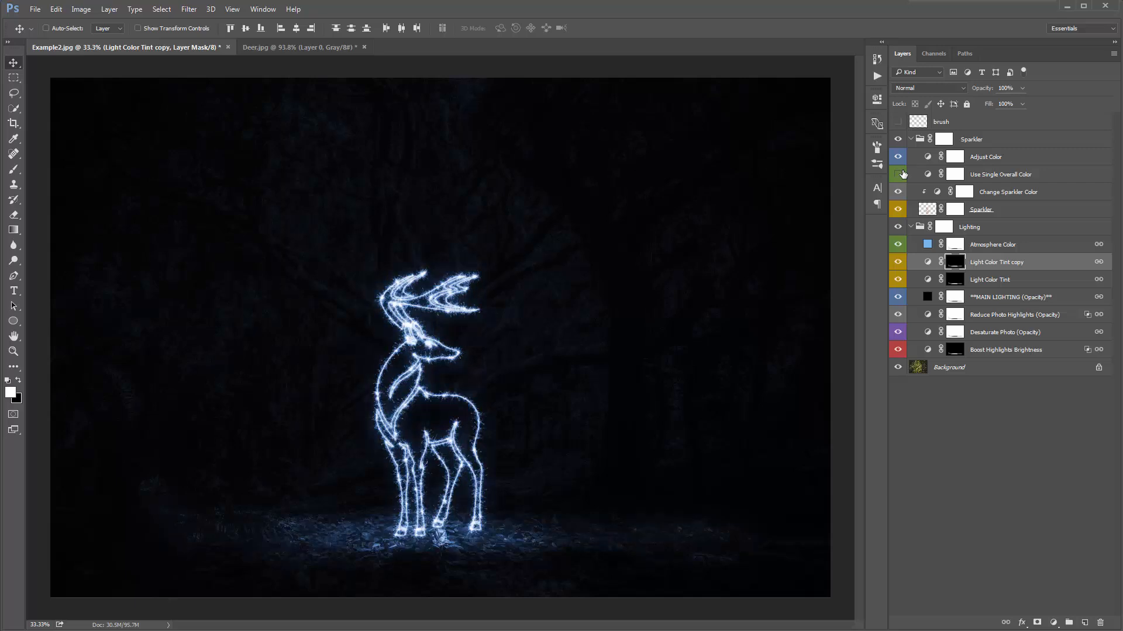
pyautogui.click(1041, 264)
pyautogui.press('Delete')
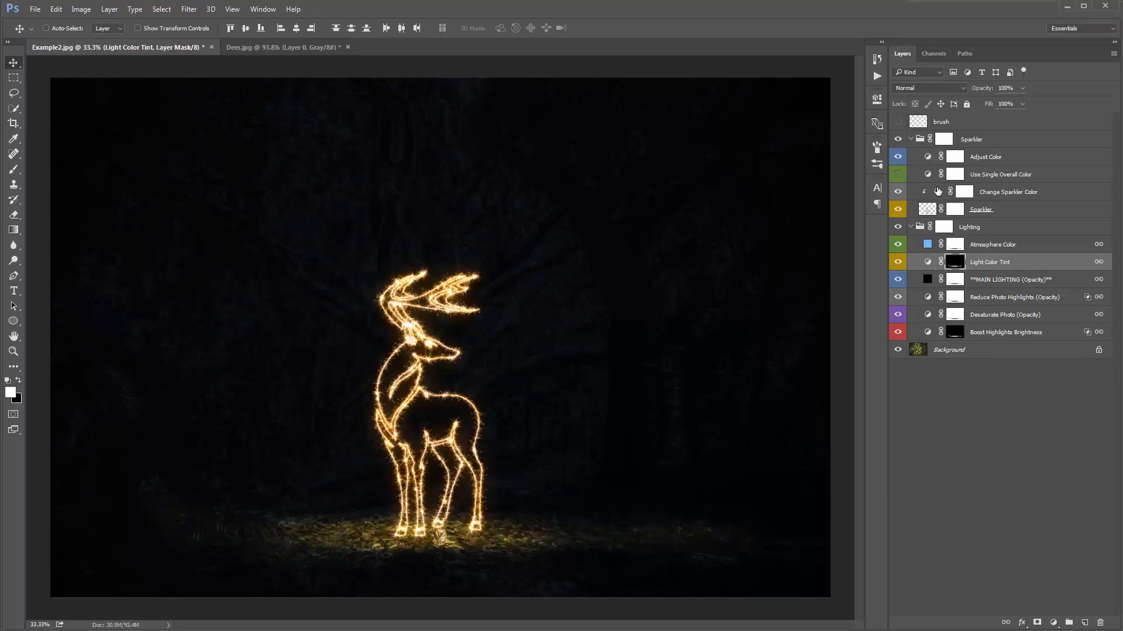
# Turn the sparkler purple by setting the Change Sparkler Color adjustment's hue to -131
pyautogui.doubleClick(938, 193)
pyautogui.moveTo(785, 174); pyautogui.dragTo(721, 171)
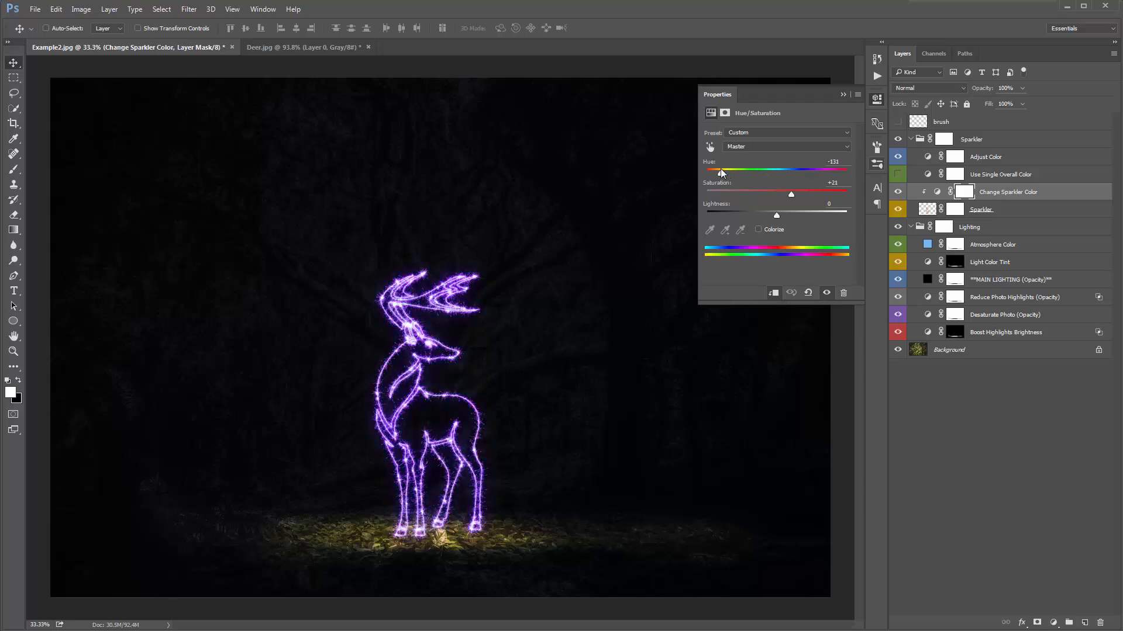
pyautogui.click(843, 94)
# Change the Light Color Tint photo filter to Magenta with 100% density
pyautogui.doubleClick(928, 263)
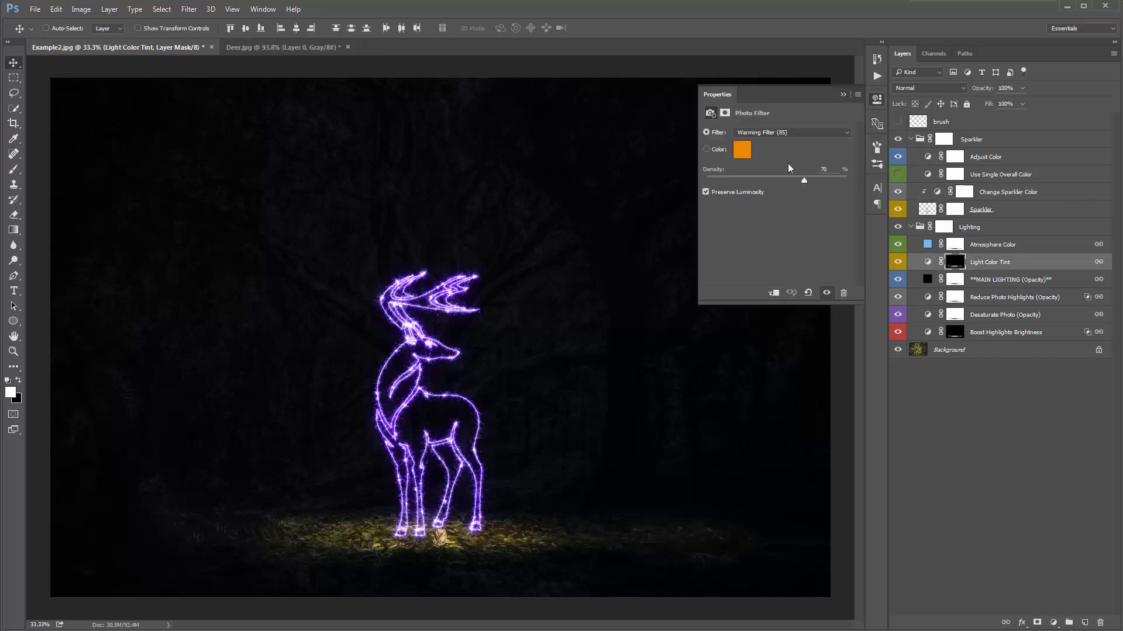
pyautogui.click(771, 134)
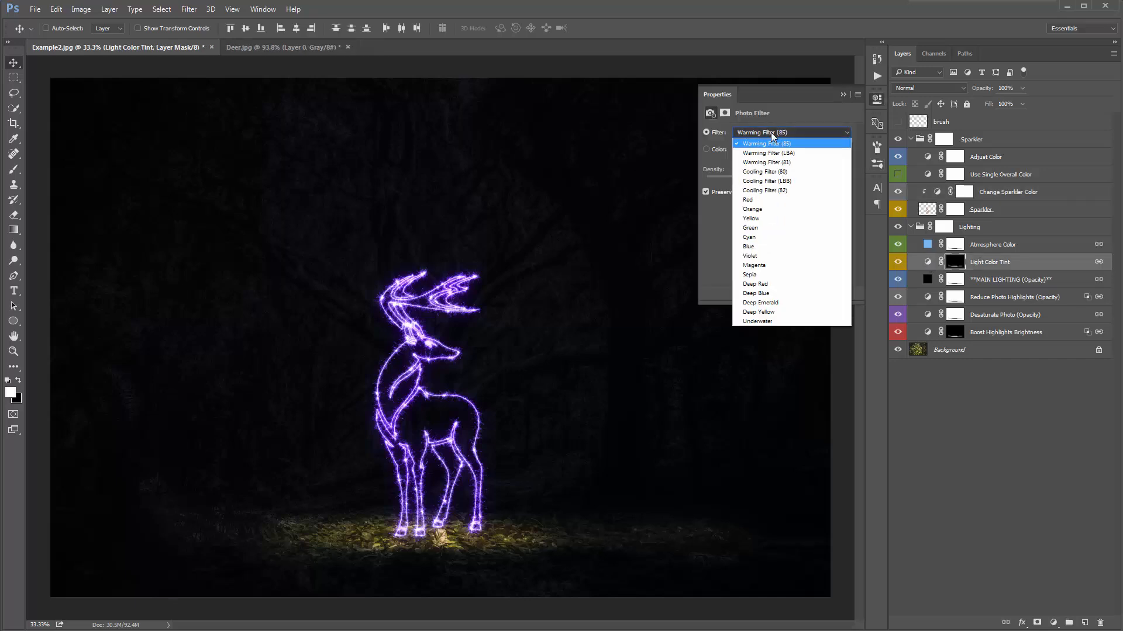
pyautogui.click(787, 264)
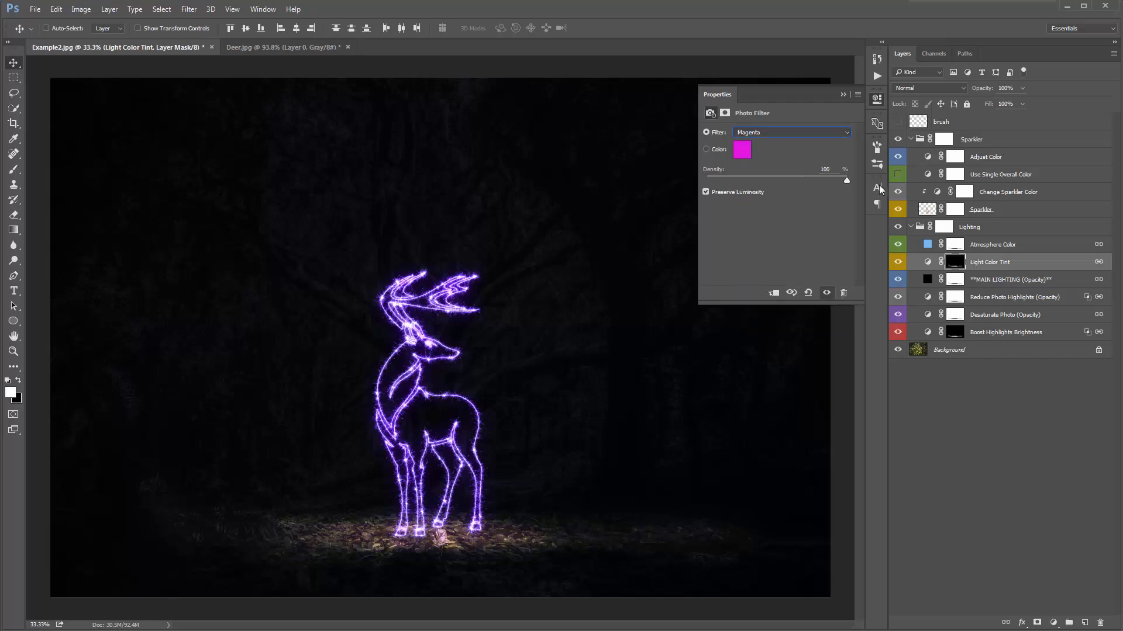
# Replace the Light Color Tint filter preset with a fully saturated blue custom color and close its settings
pyautogui.click(741, 150)
pyautogui.click(828, 364)
pyautogui.moveTo(829, 367); pyautogui.dragTo(814, 330)
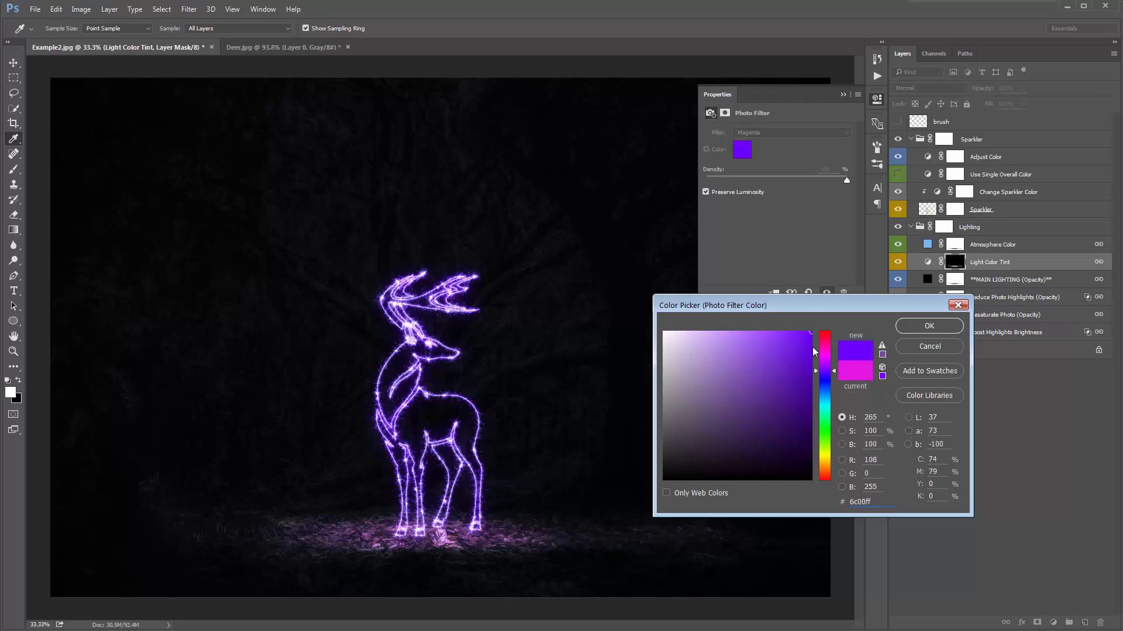
pyautogui.moveTo(824, 381); pyautogui.dragTo(823, 384)
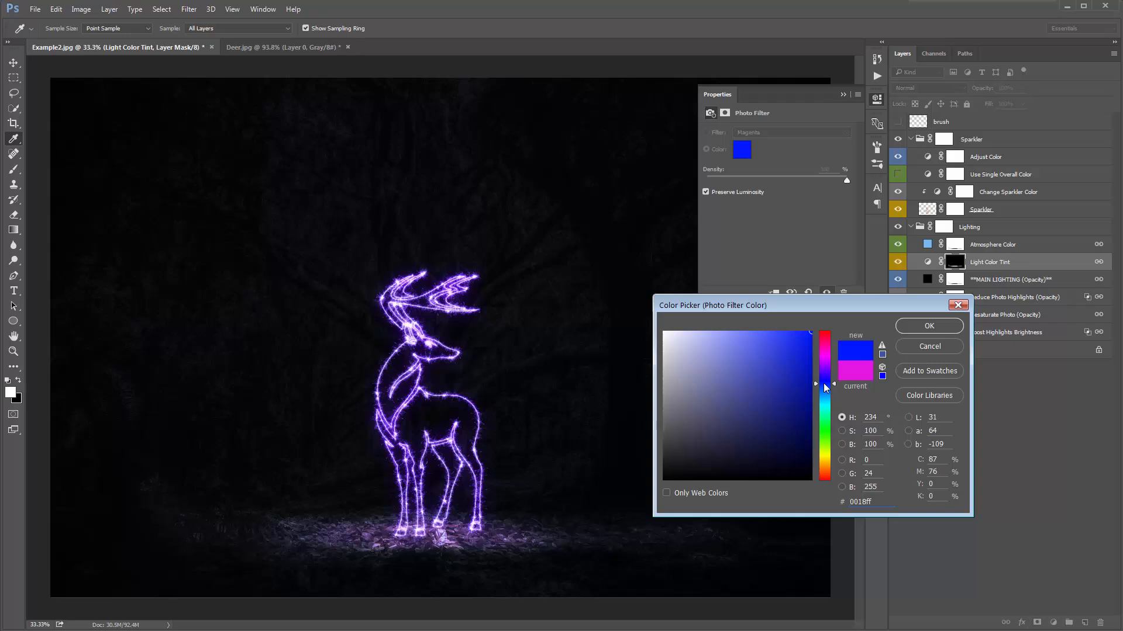
pyautogui.press('Return')
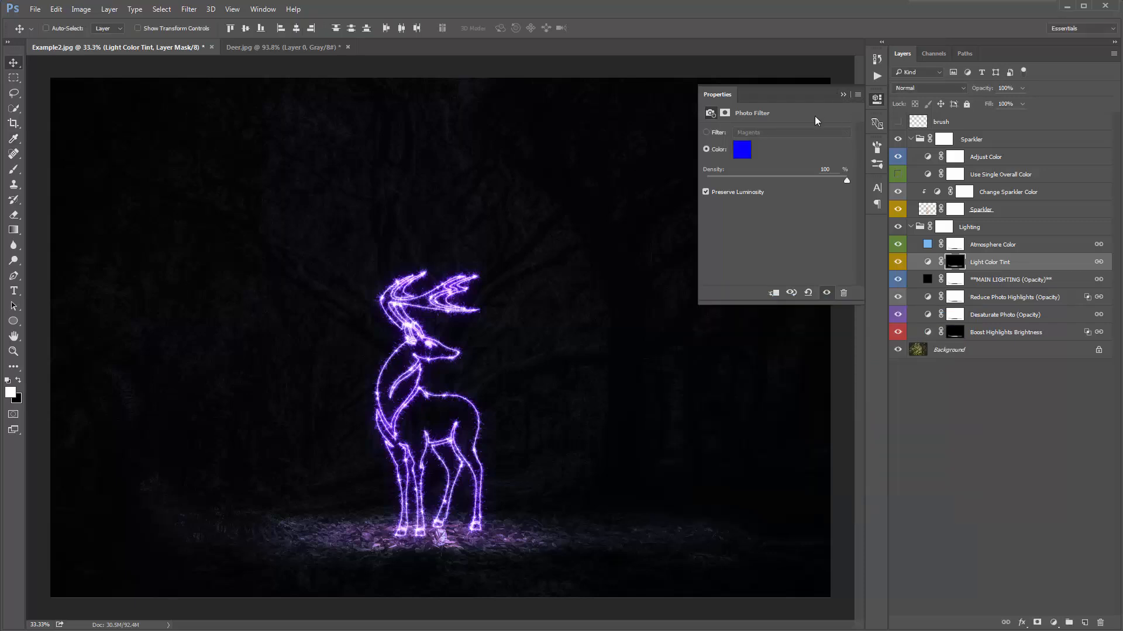
pyautogui.click(842, 95)
pyautogui.click(1034, 263)
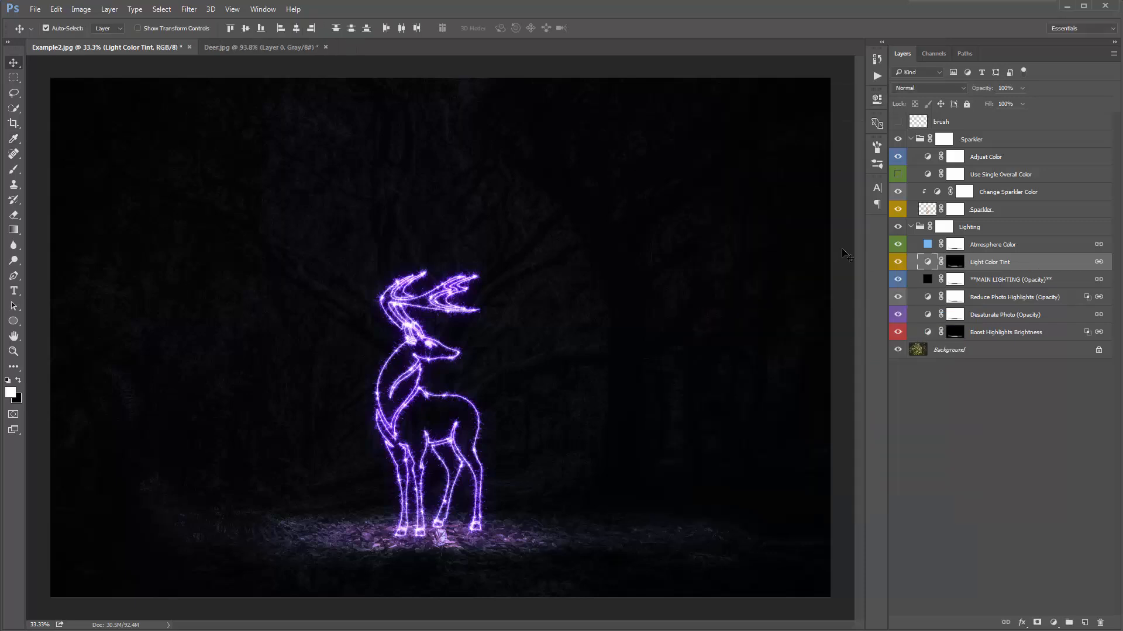
pyautogui.hotkey('ctrl', 'j')
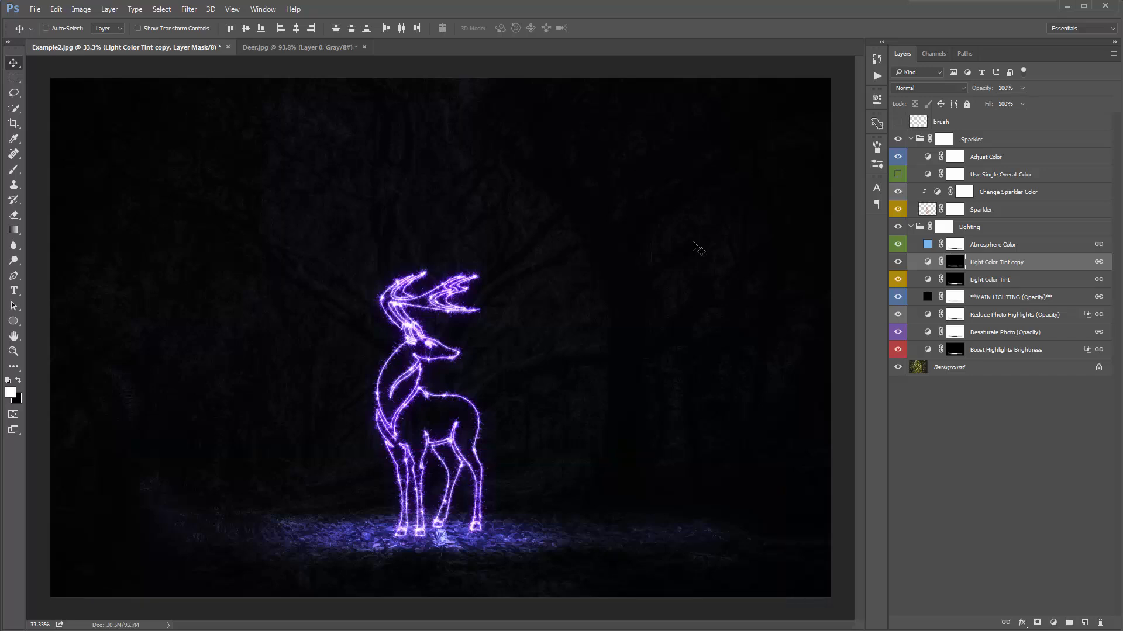
pyautogui.press('ctrl')
pyautogui.hotkey('ctrl', 'z')
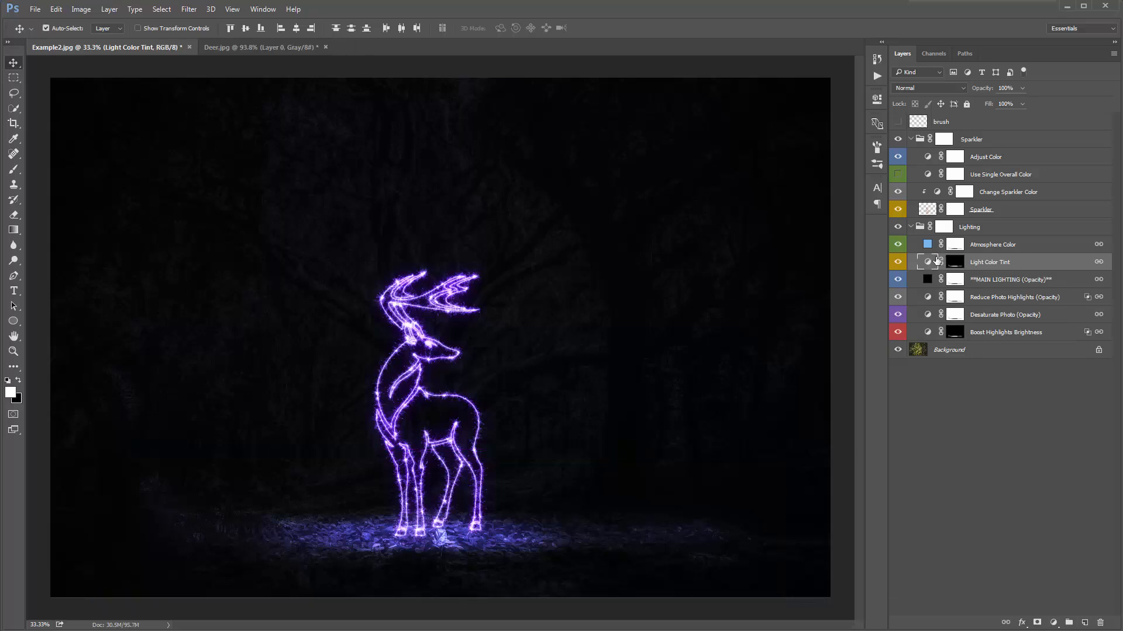
# Set the Light Color Tint filter color to purple 6600ff and duplicate the adjustment layer
pyautogui.doubleClick(928, 262)
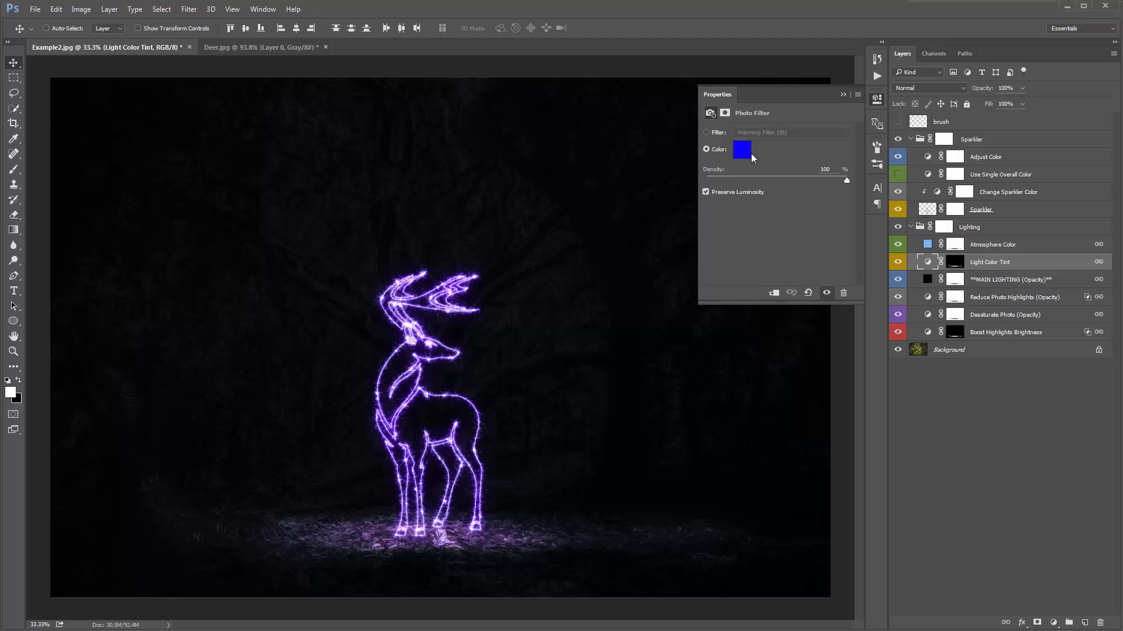
pyautogui.click(749, 152)
pyautogui.click(825, 373)
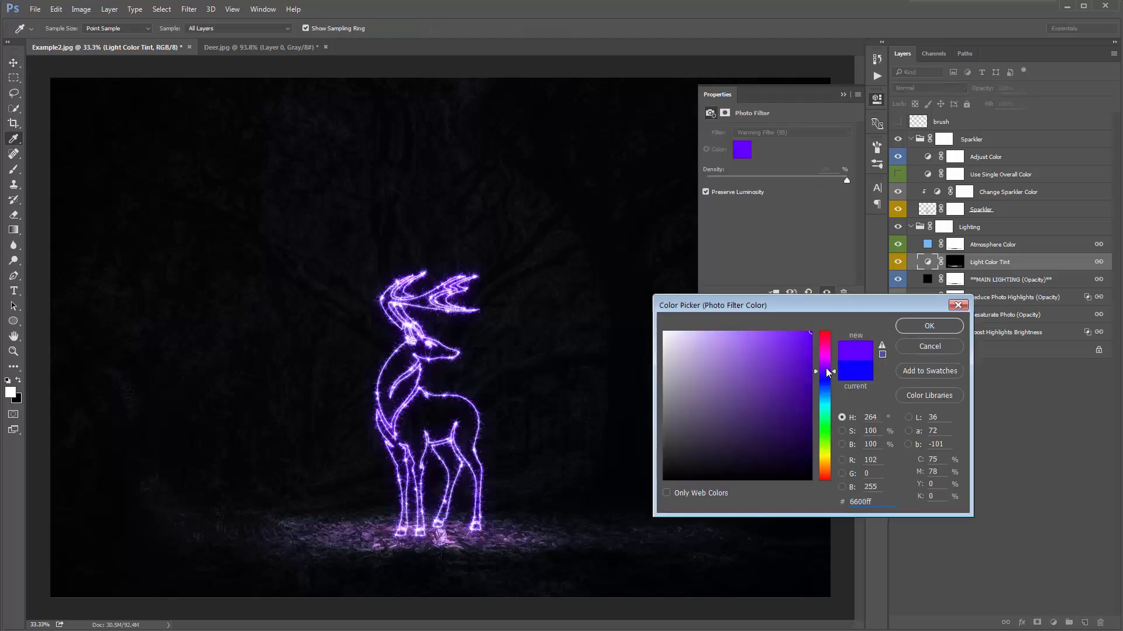
pyautogui.click(913, 320)
pyautogui.click(842, 94)
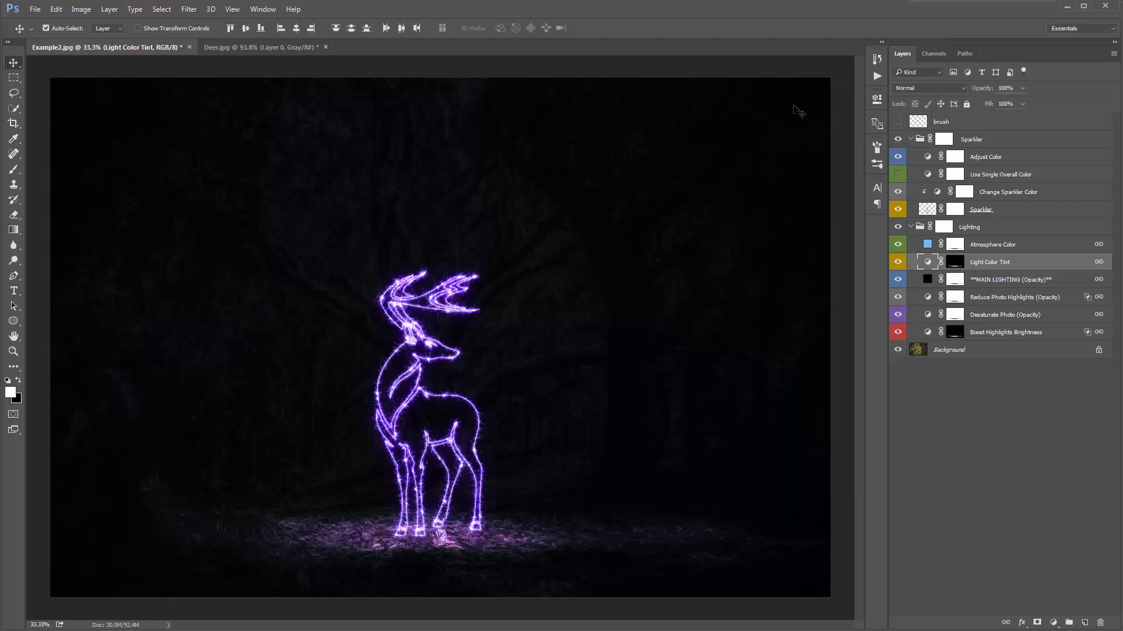
pyautogui.hotkey('ctrl', 'j')
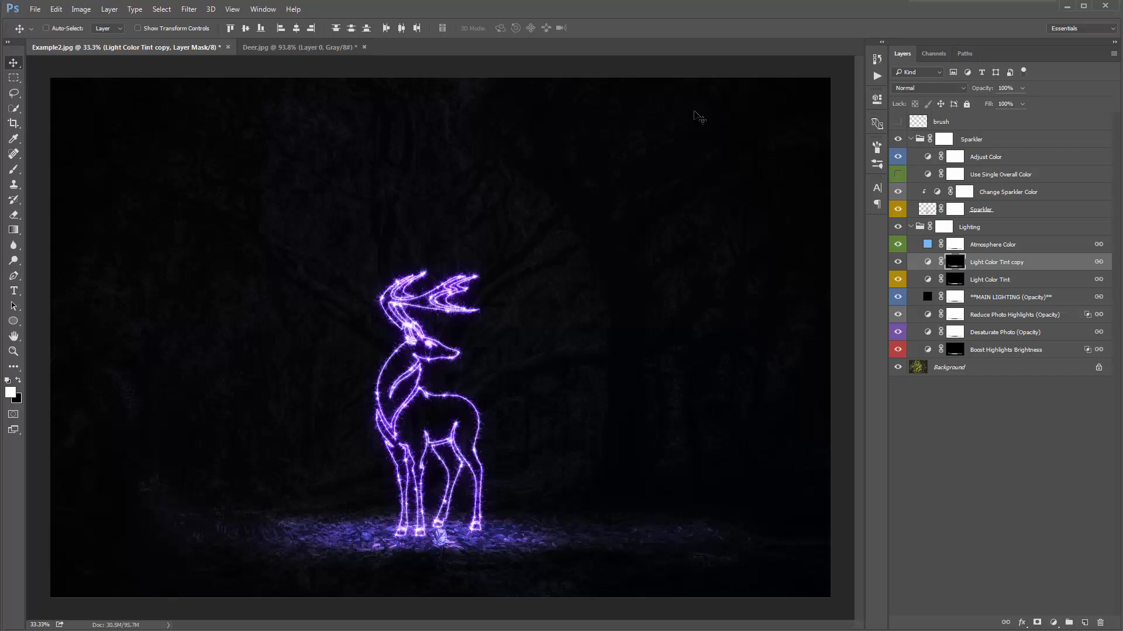
# Lower the hue of the Change Sparkler Color adjustment slightly to make the sparkler bluer
pyautogui.doubleClick(925, 190)
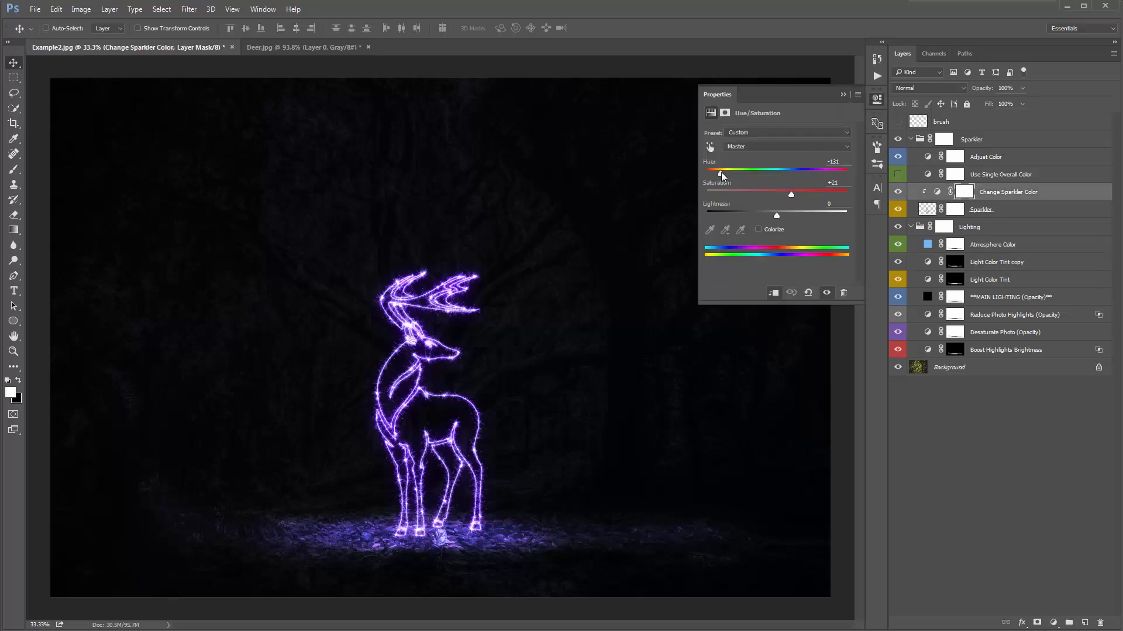
pyautogui.moveTo(720, 174); pyautogui.dragTo(718, 175)
pyautogui.click(843, 94)
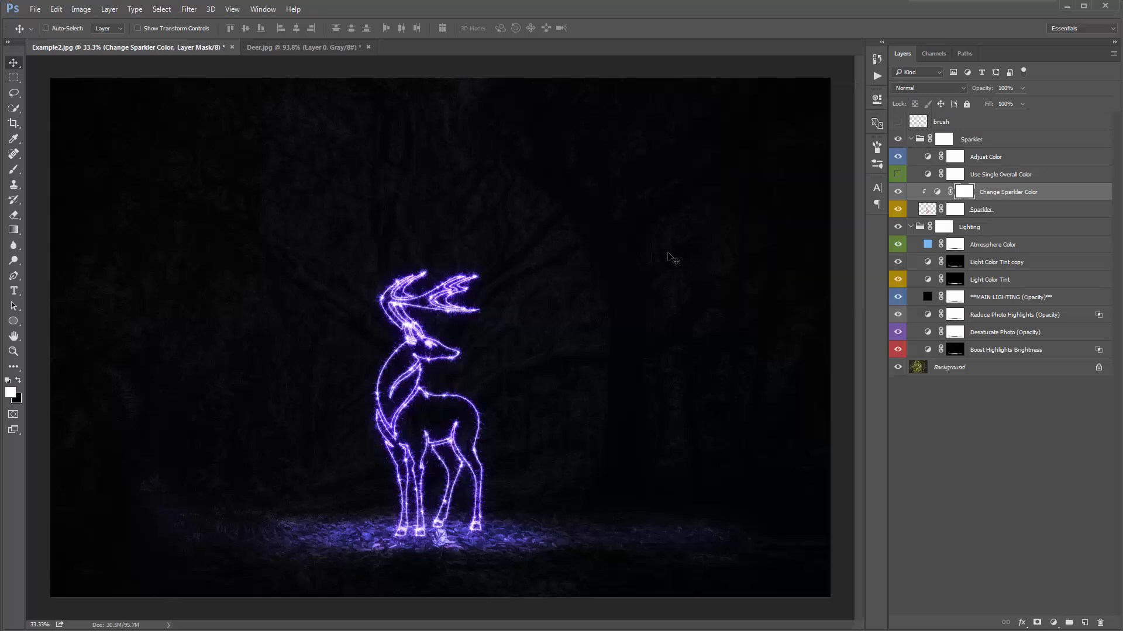
# Paint black across the forest floor on the MAIN LIGHTING mask with a 900 px brush at 20% opacity
pyautogui.click(955, 297)
pyautogui.press('b')
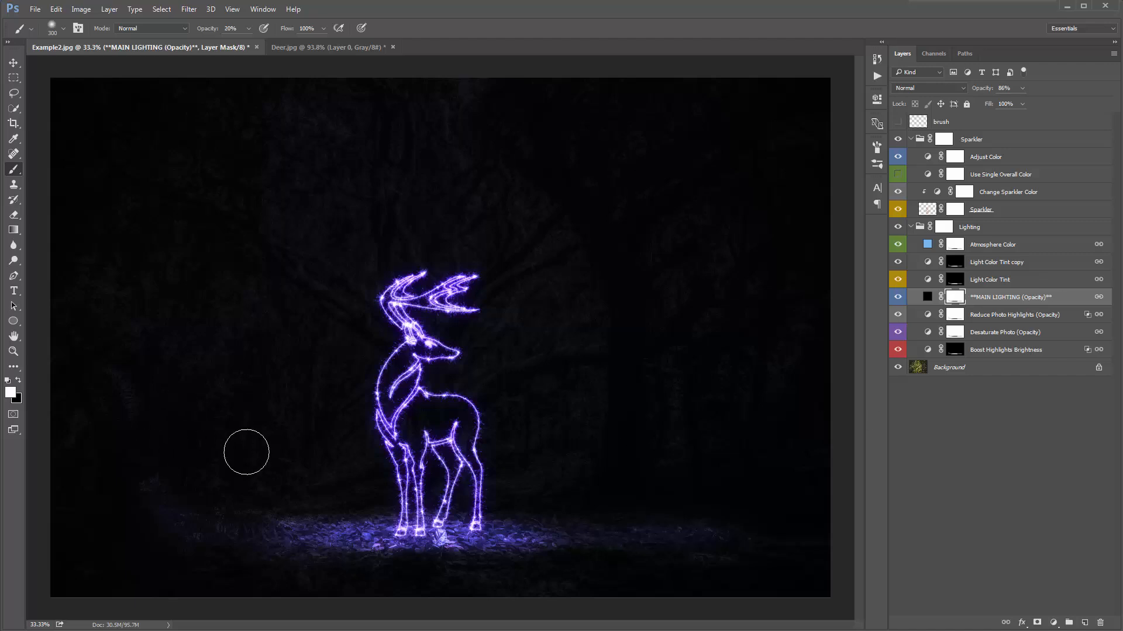
pyautogui.press(']')
pyautogui.press(']')
pyautogui.press(']')
pyautogui.press(']')
pyautogui.press(']')
pyautogui.press('x')
pyautogui.moveTo(96, 538)
pyautogui.mouseDown()
pyautogui.moveTo(105, 528)
pyautogui.moveTo(230, 579)
pyautogui.moveTo(343, 578)
pyautogui.moveTo(439, 594)
pyautogui.moveTo(601, 589)
pyautogui.moveTo(785, 546)
pyautogui.moveTo(802, 464)
pyautogui.moveTo(780, 504)
pyautogui.mouseUp()
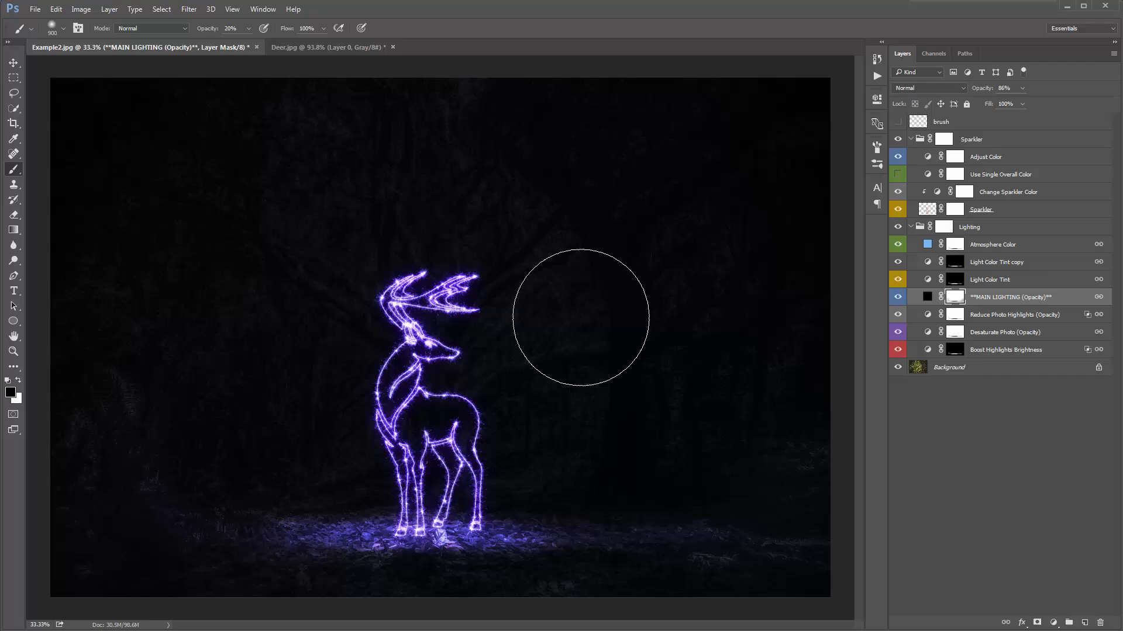
# Play the Update Lighting action to apply the repainted mask to the other lighting layers
pyautogui.click(876, 76)
pyautogui.click(792, 580)
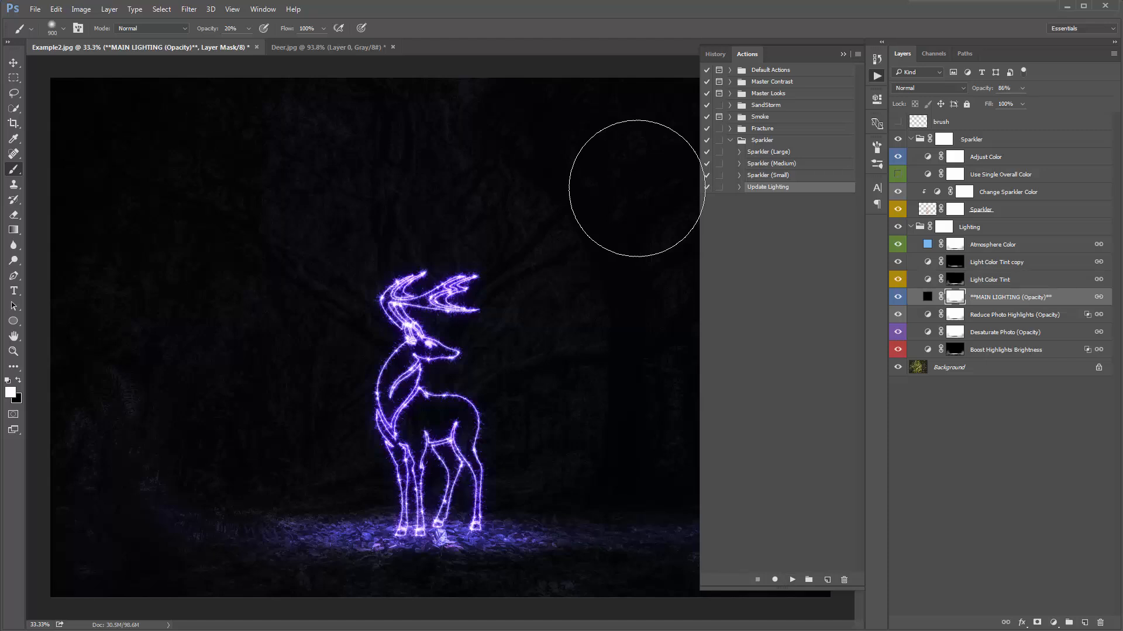
pyautogui.click(844, 54)
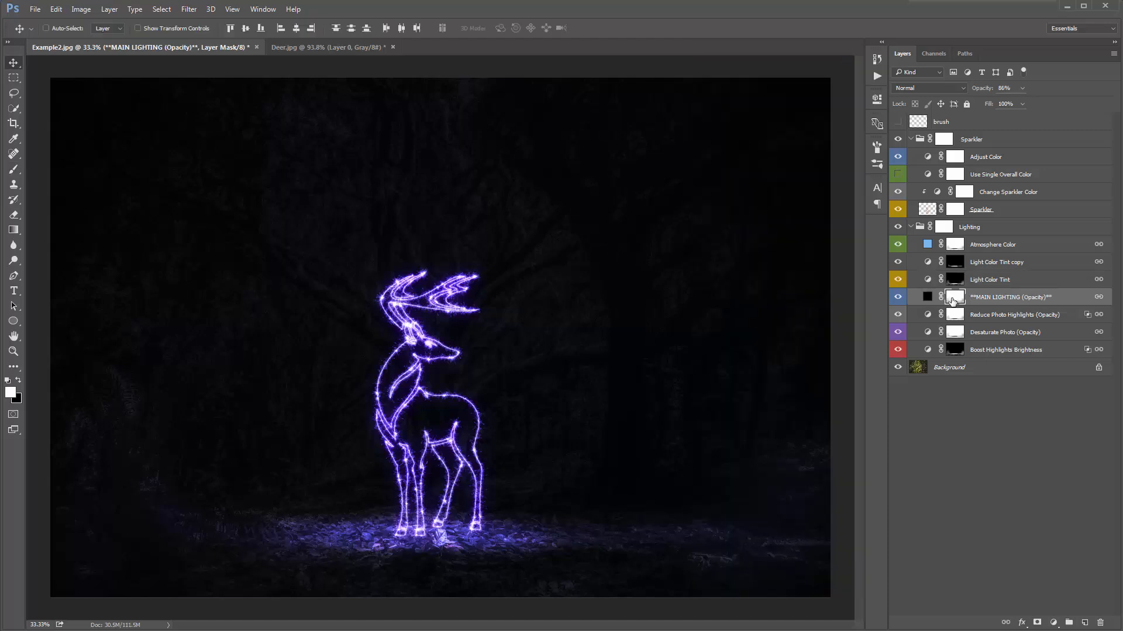
pyautogui.press('b')
pyautogui.press('x')
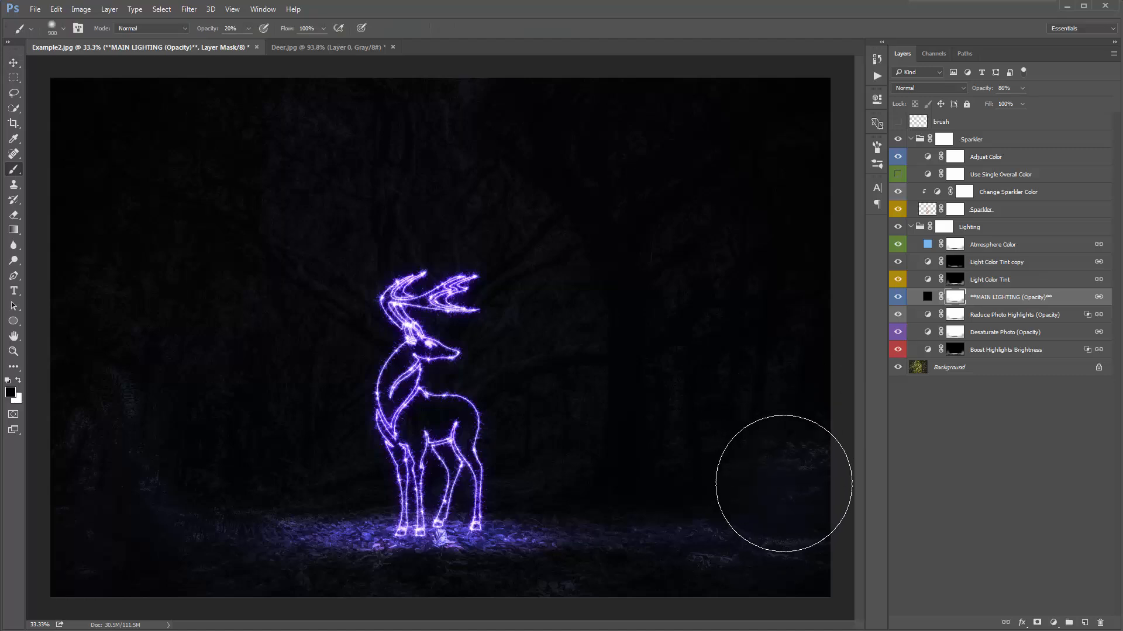
pyautogui.press('x')
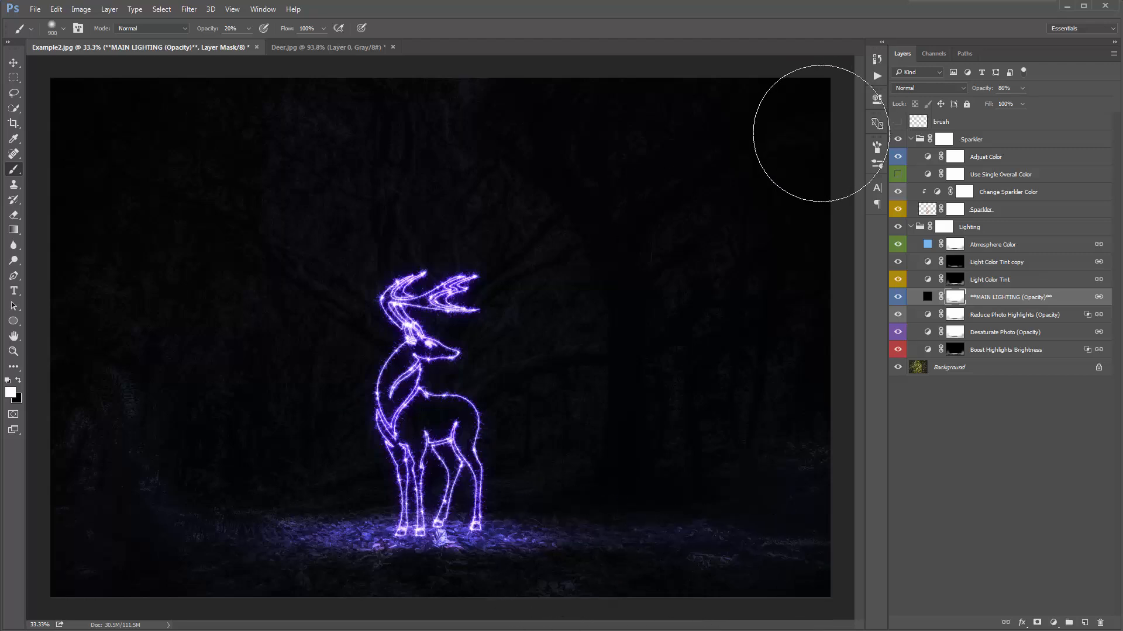
# Set the Boost Highlights Brightness layer's Blend If dark range for the underlying layer to 20 / 116
pyautogui.doubleClick(1053, 357)
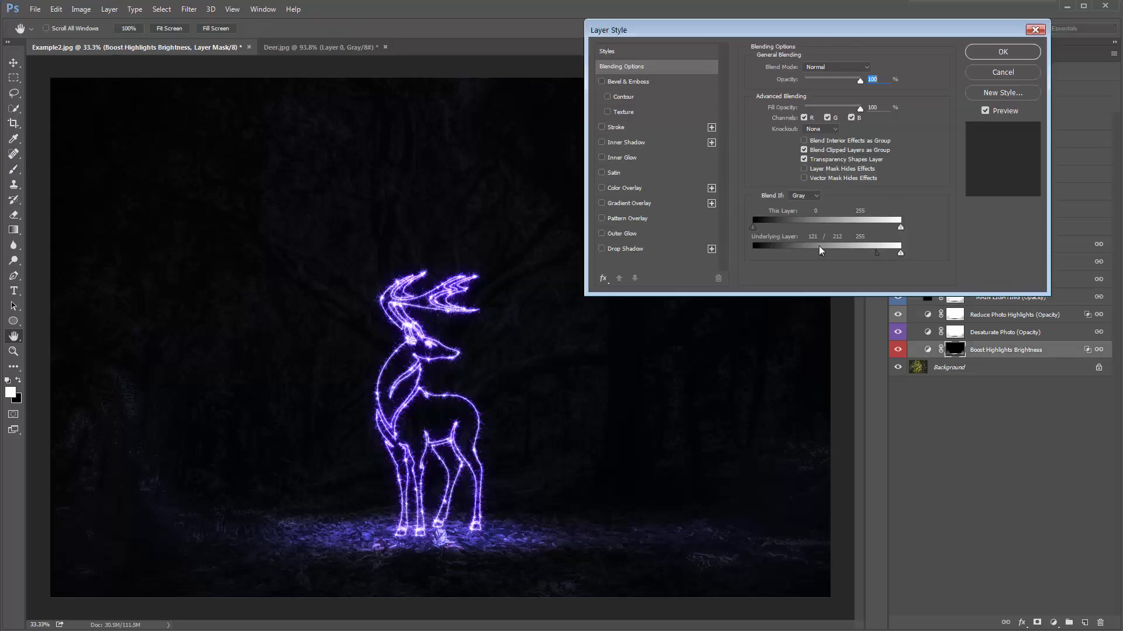
pyautogui.moveTo(800, 252)
pyautogui.mouseDown()
pyautogui.moveTo(763, 249)
pyautogui.moveTo(844, 252)
pyautogui.moveTo(821, 252)
pyautogui.mouseUp()
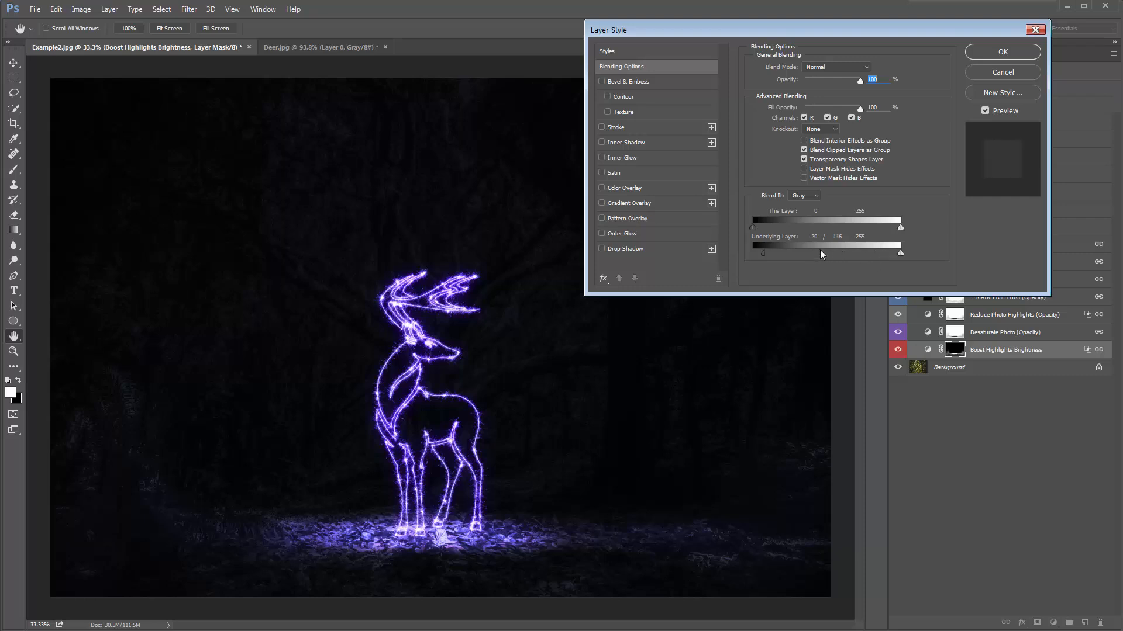
pyautogui.click(1002, 51)
# Paint black at 20% opacity around the deer's feet on the MAIN LIGHTING mask, reducing the brush to 250 px
pyautogui.press('b')
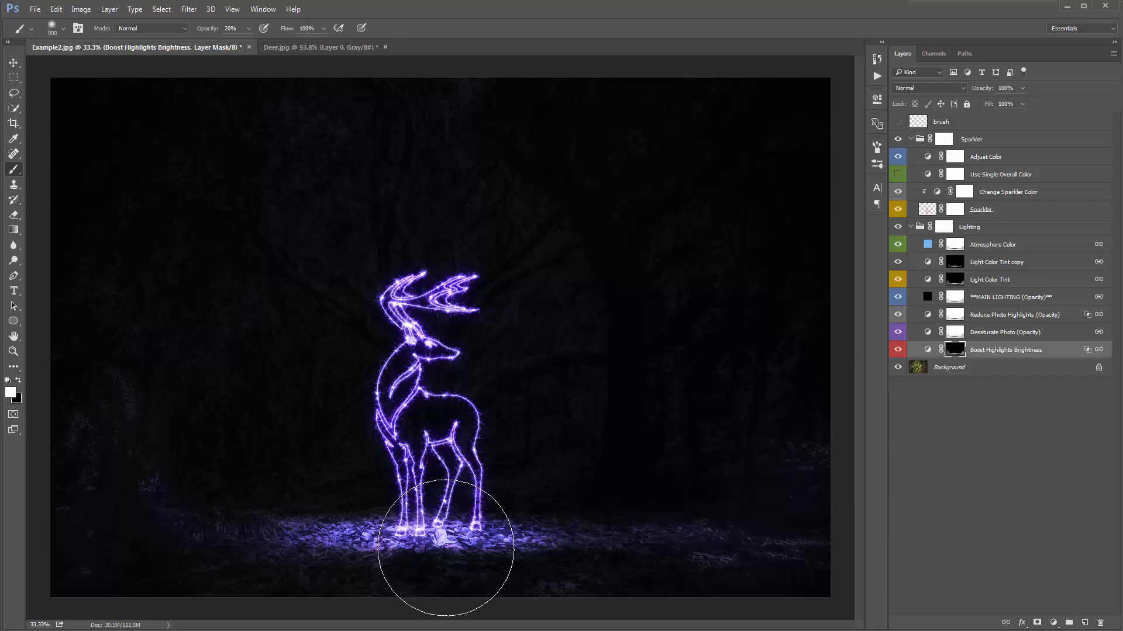
pyautogui.click(964, 299)
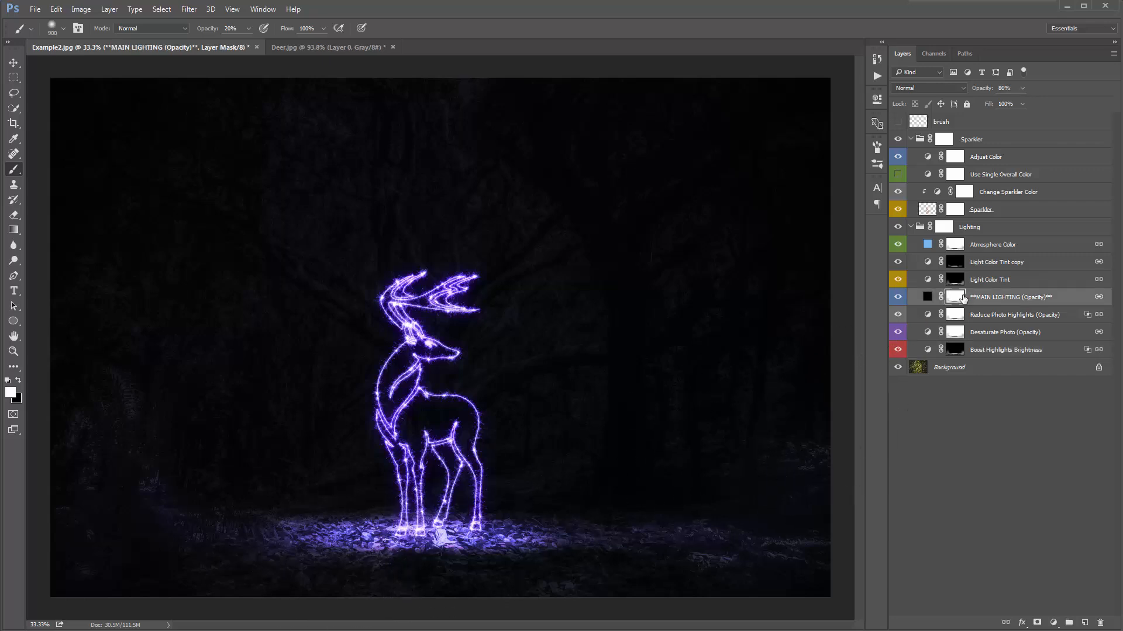
pyautogui.press('[')
pyautogui.press('[')
pyautogui.press('[')
pyautogui.press('[')
pyautogui.press('[')
pyautogui.press('[')
pyautogui.press('[')
pyautogui.press('[')
pyautogui.press('[')
pyautogui.press('[')
pyautogui.press('x')
pyautogui.press(']')
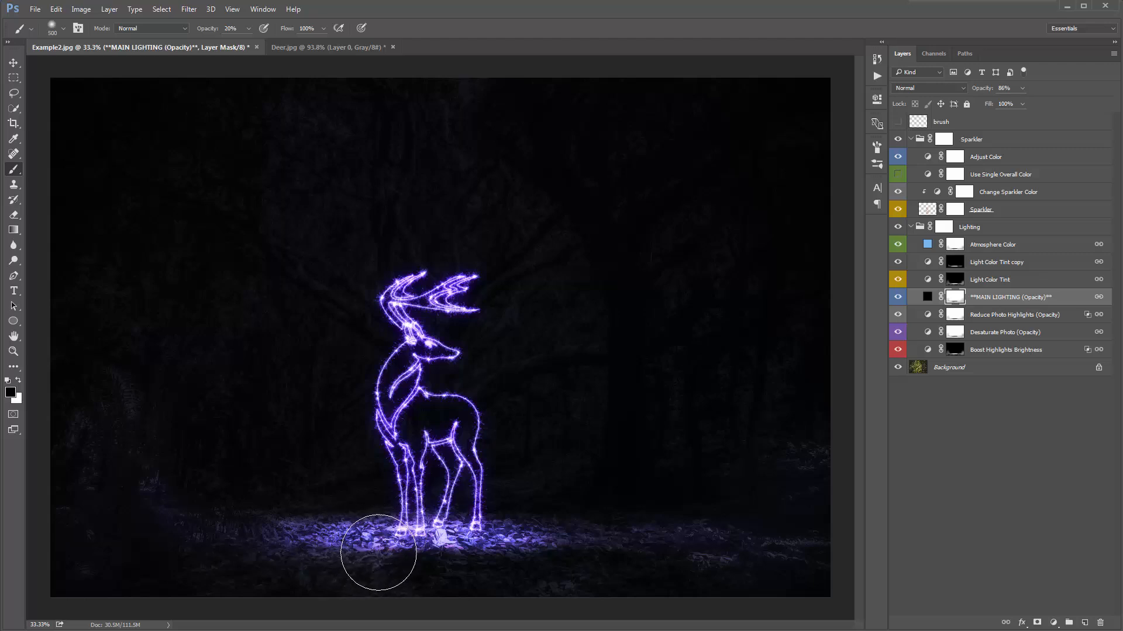
pyautogui.press('[')
pyautogui.press('[')
pyautogui.press('[')
pyautogui.press('[')
pyautogui.press('[')
pyautogui.press('[')
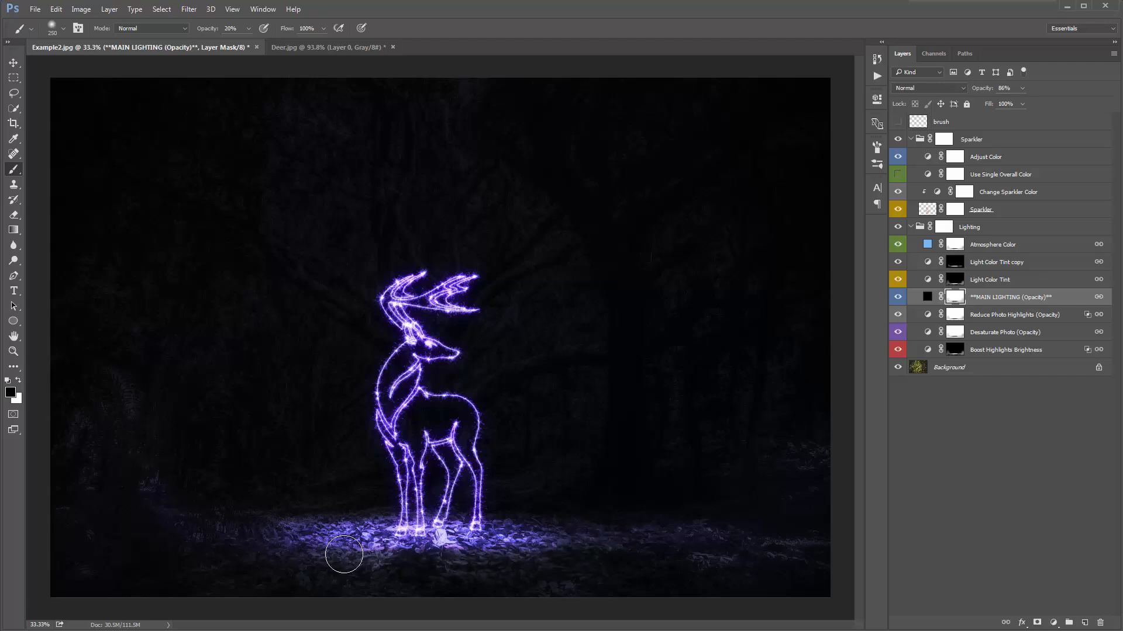
# Play the Update Lighting action again and return to the Move tool
pyautogui.click(877, 75)
pyautogui.click(792, 579)
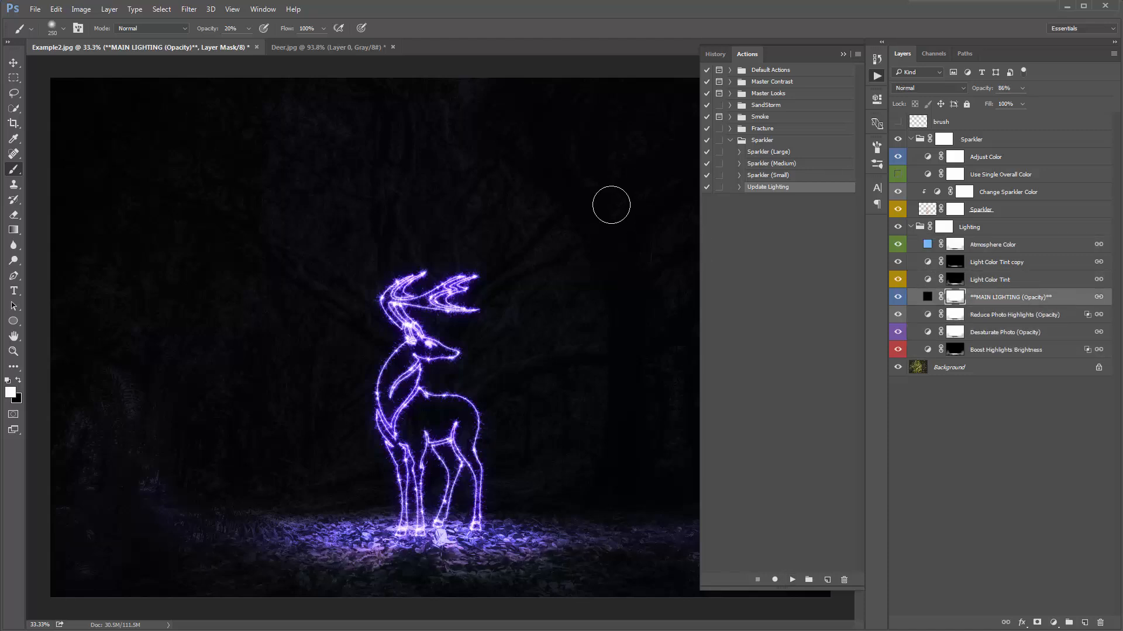
pyautogui.press('v')
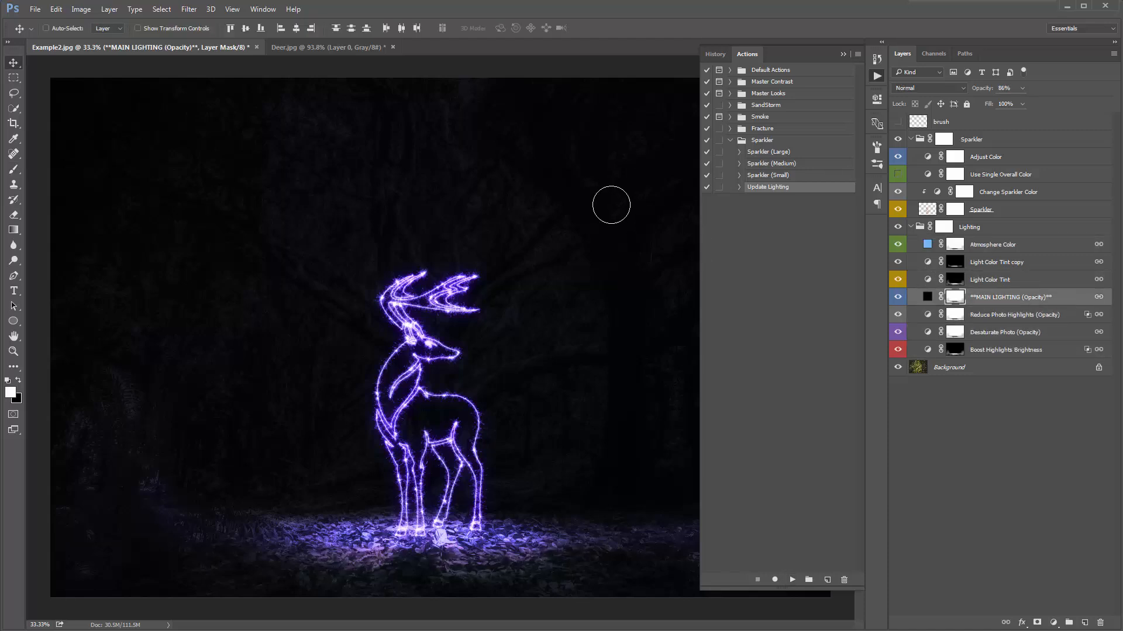
pyautogui.click(842, 54)
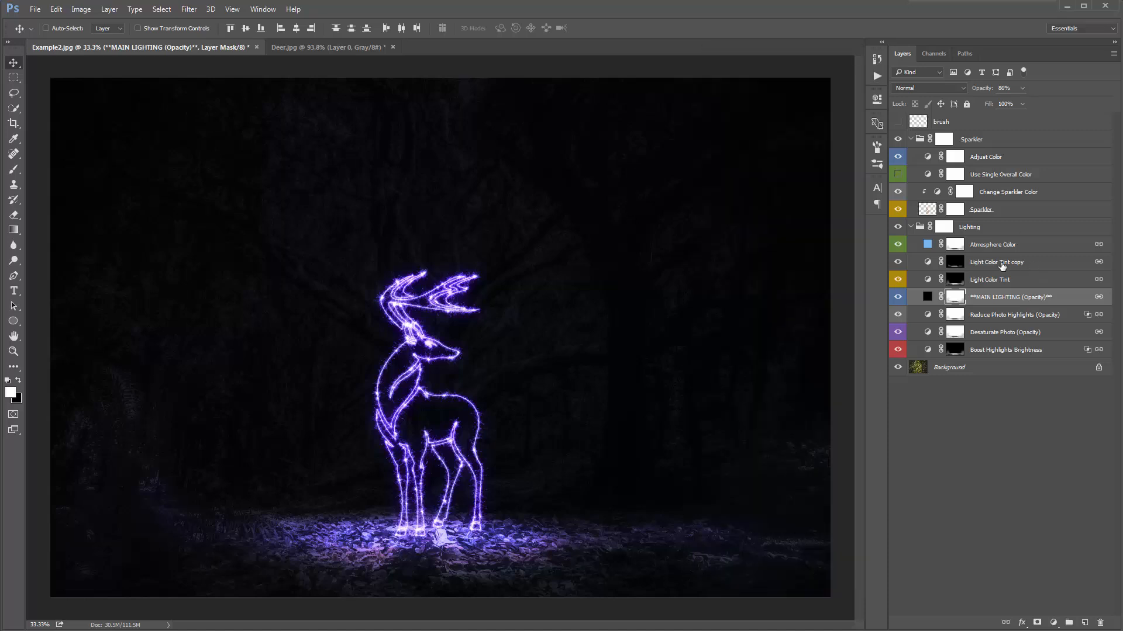
# Fine-tune a lighting layer's opacity, and collapse the Sparkler and Lighting groups to compare the image before and after
pyautogui.moveTo(976, 93); pyautogui.dragTo(978, 91)
pyautogui.press('Return')
pyautogui.keyDown('ctrl'); pyautogui.click(911, 141); pyautogui.keyUp('ctrl')
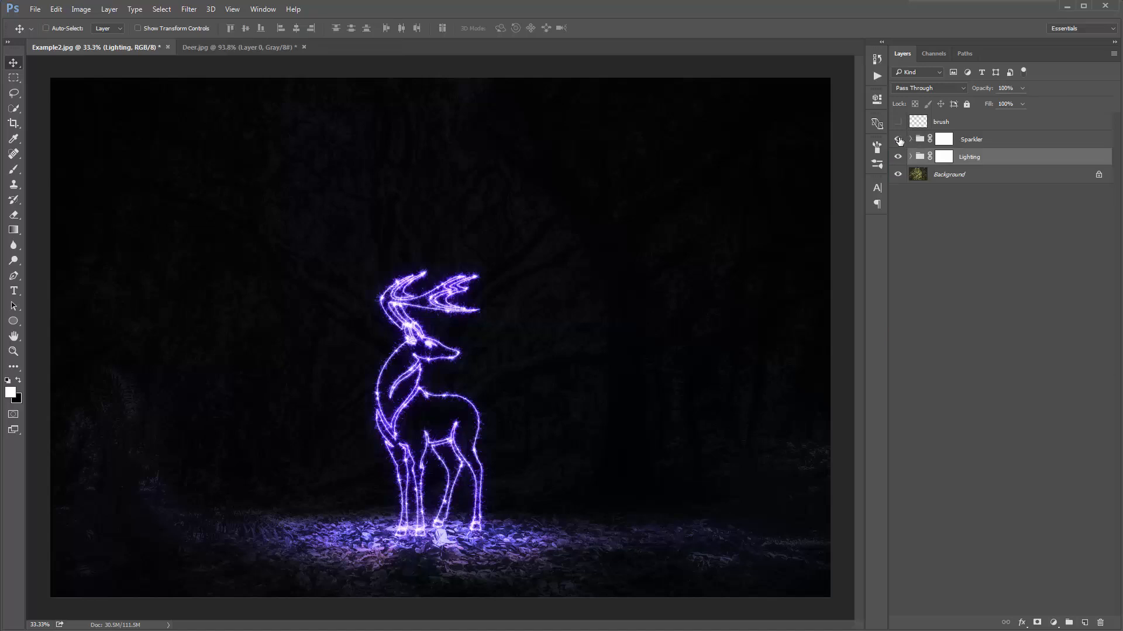
pyautogui.moveTo(899, 141)
pyautogui.mouseDown()
pyautogui.moveTo(899, 163)
pyautogui.moveTo(898, 142)
pyautogui.mouseUp()
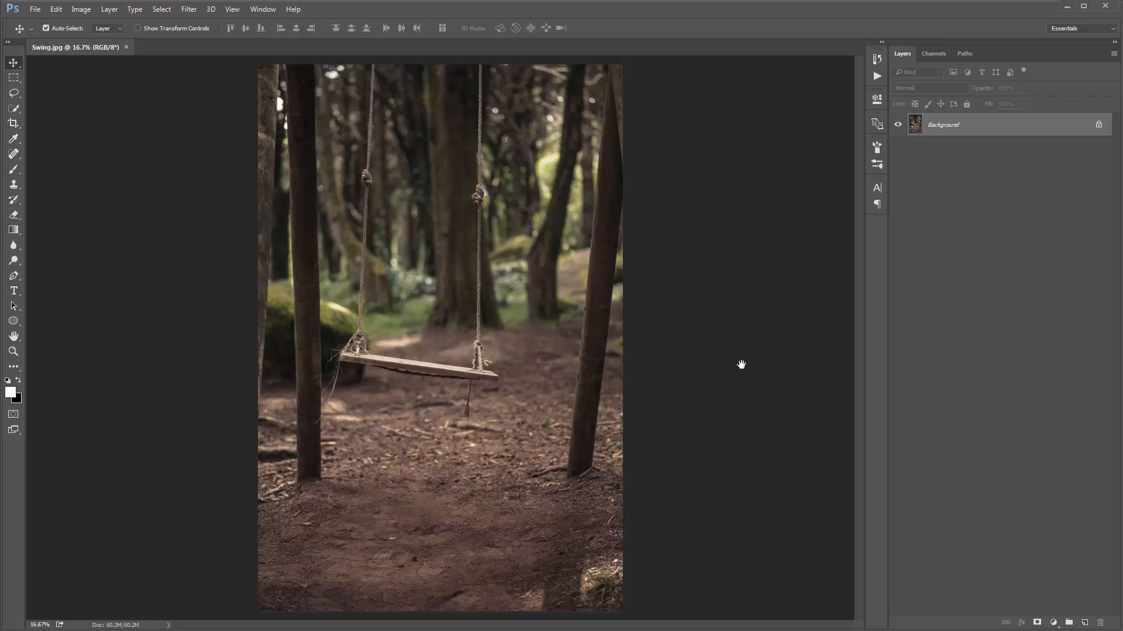
# Create a new layer named brush above the background of the swing photo
pyautogui.hotkey('ctrl', 'shift', 'n')
pyautogui.write('brush')
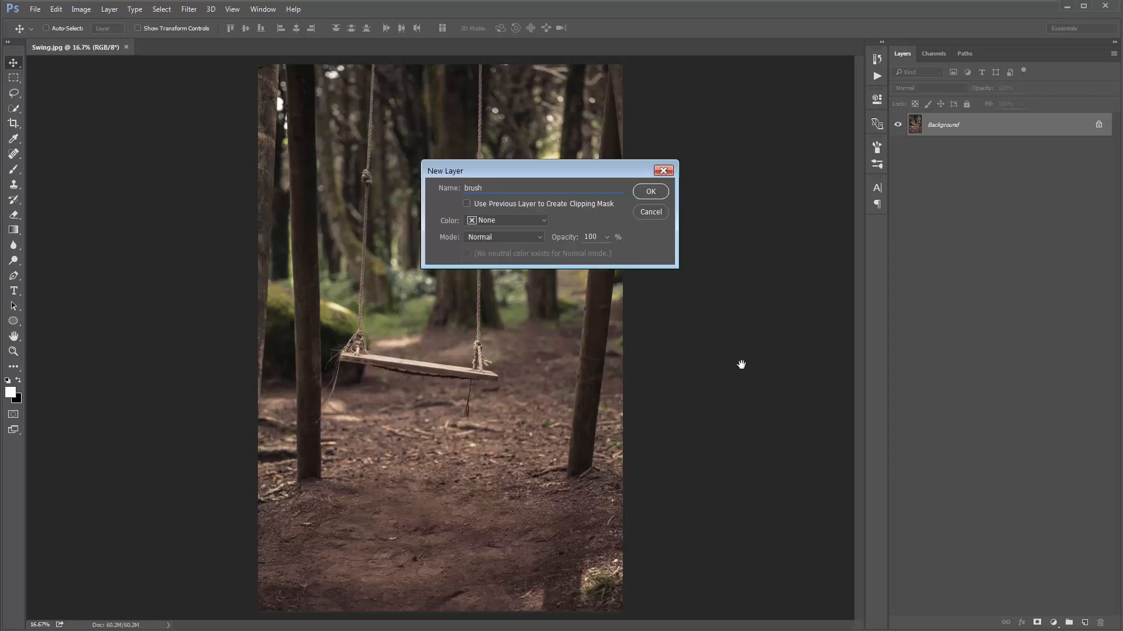
pyautogui.press('Return')
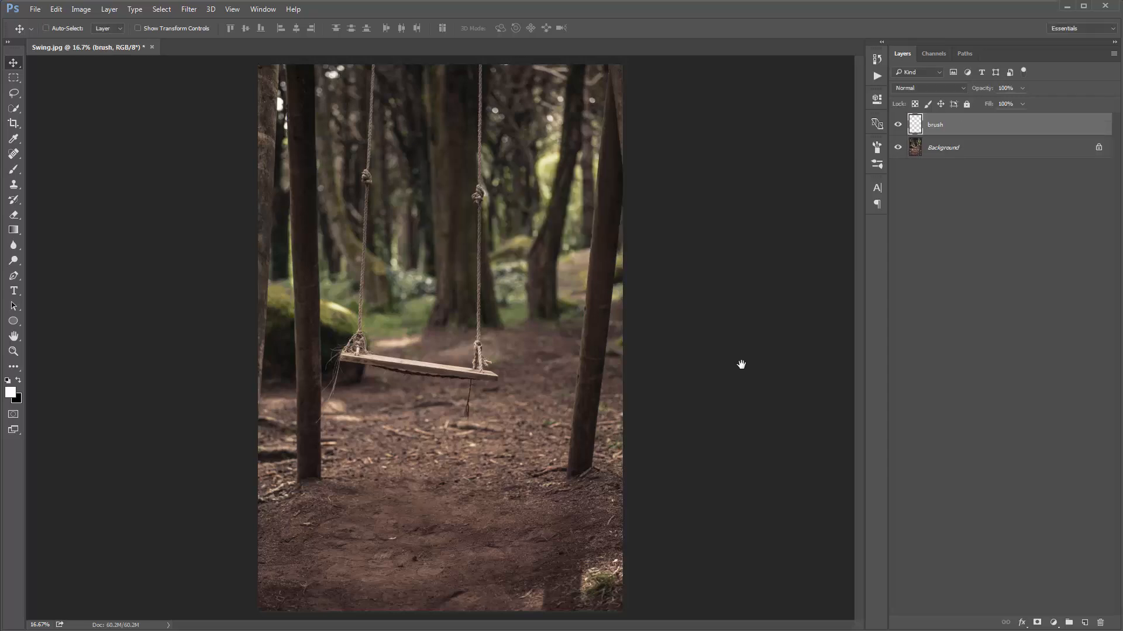
# Set up a soft round 5 px brush at 100% opacity with white ffffff as the foreground color
pyautogui.press('b')
pyautogui.rightClick(364, 215)
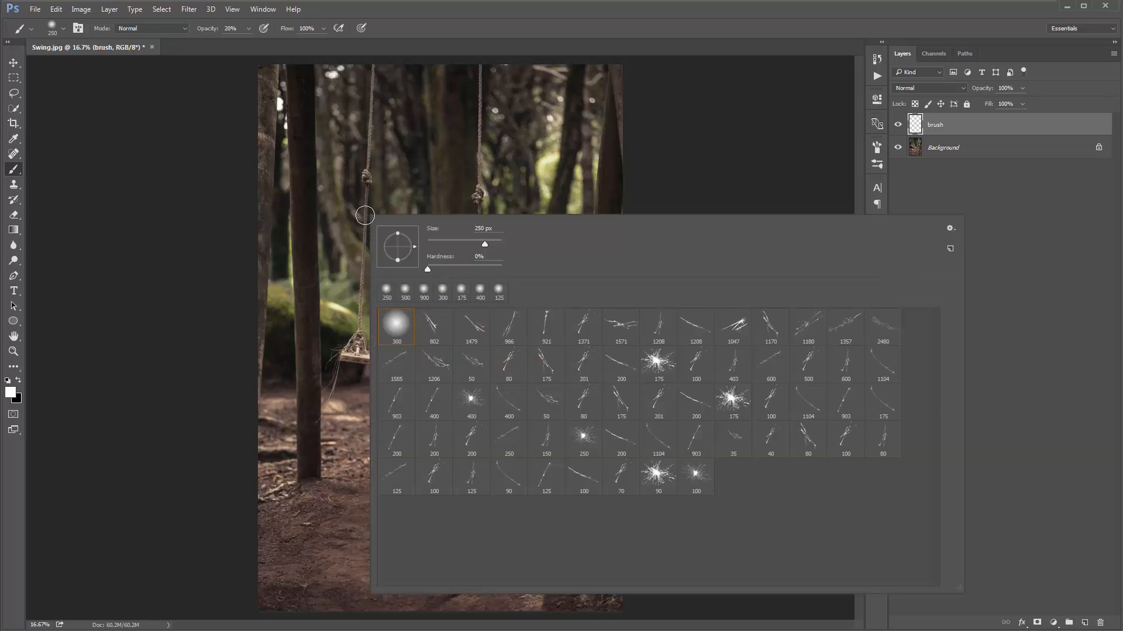
pyautogui.doubleClick(396, 326)
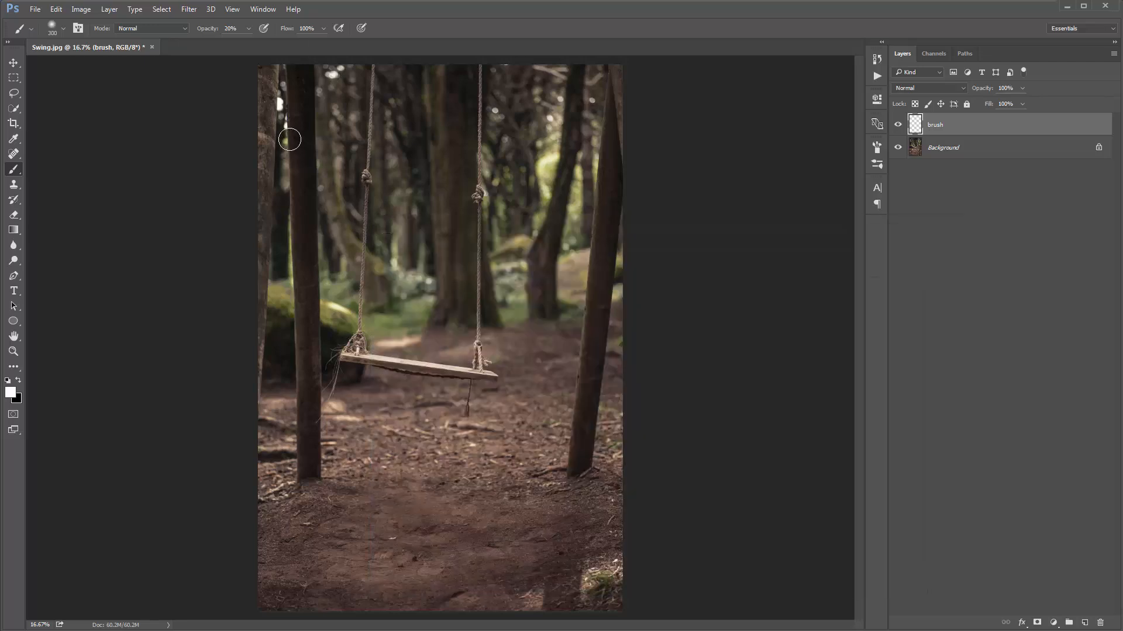
pyautogui.press('[')
pyautogui.click(249, 28)
pyautogui.moveTo(247, 44); pyautogui.dragTo(339, 44)
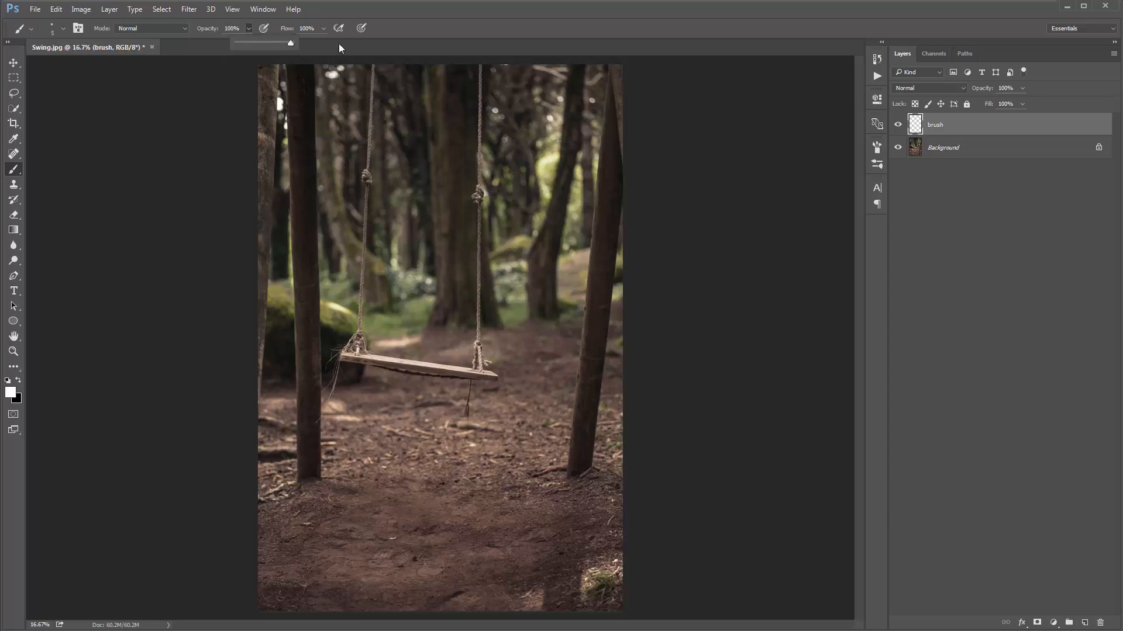
pyautogui.click(10, 392)
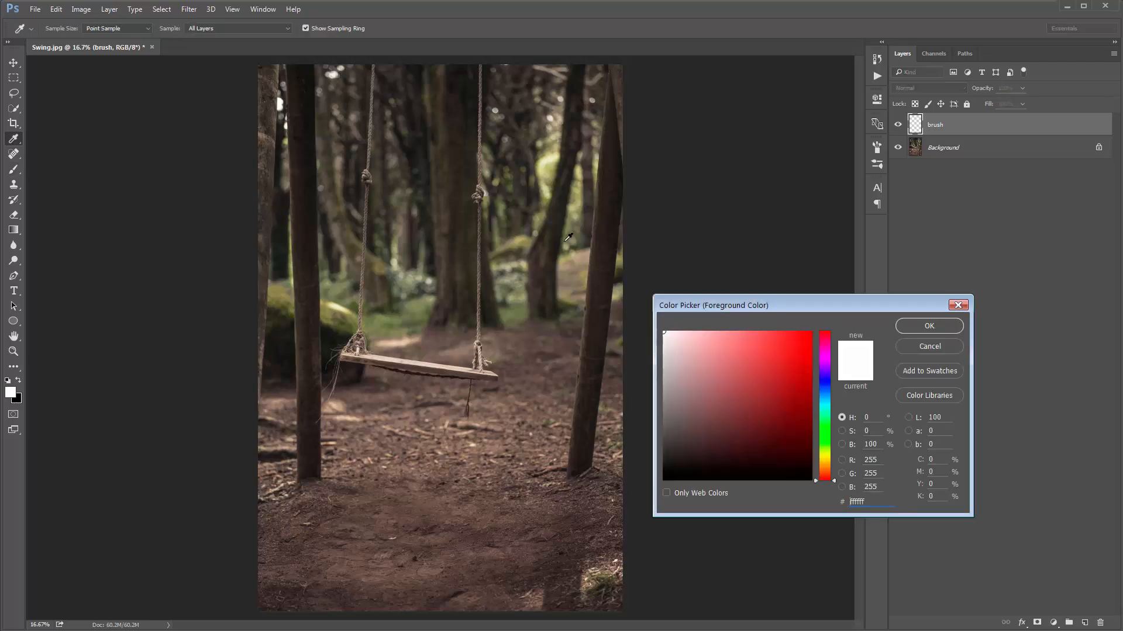
pyautogui.click(919, 325)
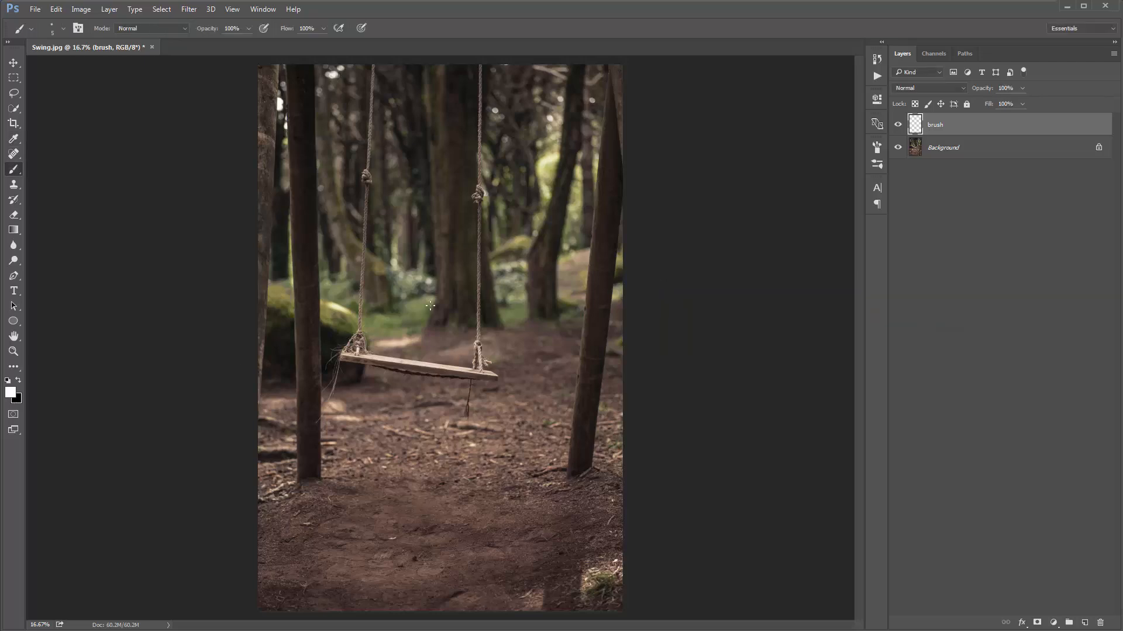
# Paint a double circle positioned just above the swing seat, and a small star and a triangle on the ground below
pyautogui.moveTo(424, 295)
pyautogui.mouseDown()
pyautogui.moveTo(381, 306)
pyautogui.moveTo(447, 332)
pyautogui.moveTo(411, 293)
pyautogui.moveTo(442, 351)
pyautogui.moveTo(426, 300)
pyautogui.moveTo(395, 311)
pyautogui.moveTo(415, 345)
pyautogui.moveTo(427, 295)
pyautogui.moveTo(385, 322)
pyautogui.moveTo(431, 329)
pyautogui.moveTo(420, 300)
pyautogui.mouseUp()
pyautogui.hotkey('ctrl', 'z')
pyautogui.hotkey('ctrl', 't')
pyautogui.moveTo(436, 291)
pyautogui.mouseDown()
pyautogui.moveTo(462, 266)
pyautogui.moveTo(437, 300)
pyautogui.mouseUp()
pyautogui.press('Return')
pyautogui.press('v')
pyautogui.press('b')
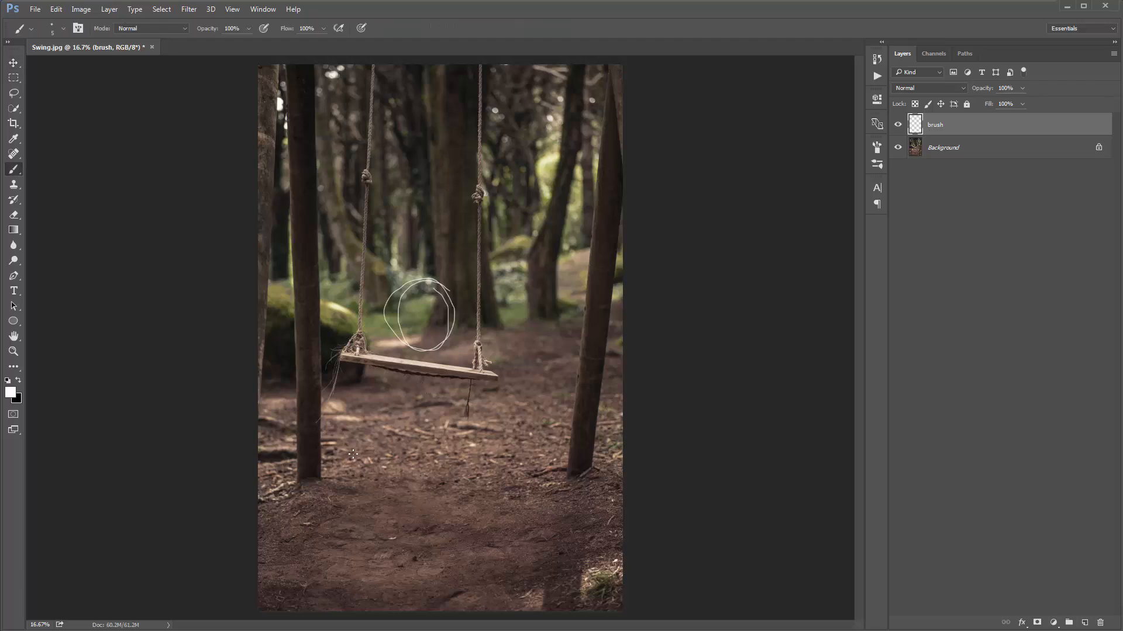
pyautogui.moveTo(347, 442)
pyautogui.mouseDown()
pyautogui.moveTo(357, 469)
pyautogui.moveTo(333, 450)
pyautogui.moveTo(364, 452)
pyautogui.mouseUp()
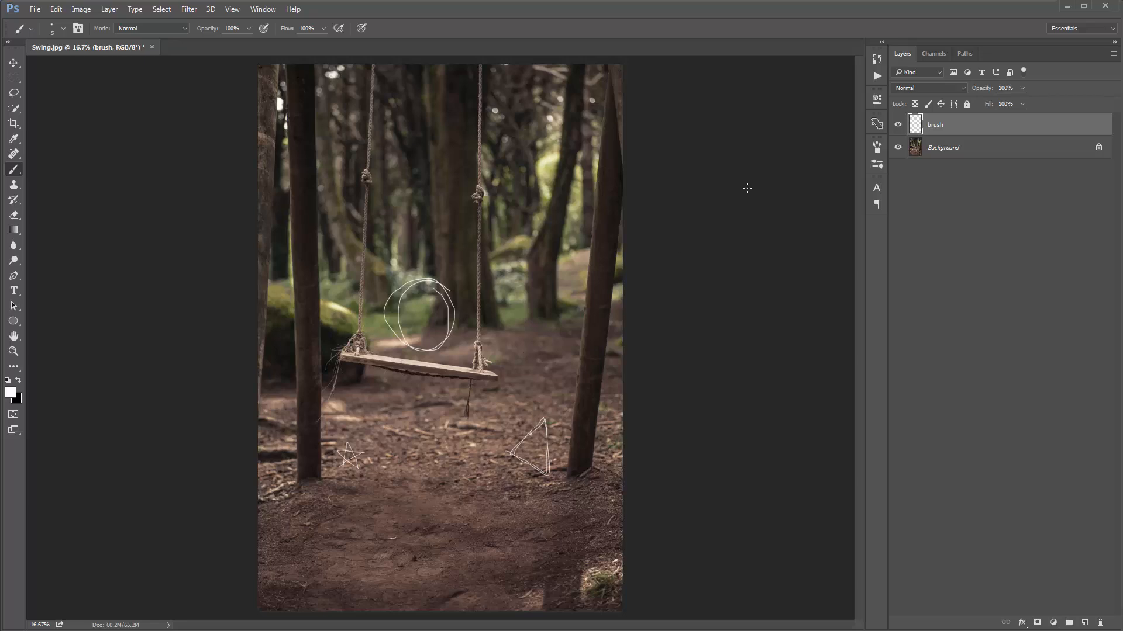
# Run the Sparkler (Medium) action on the brush layer's shapes and collapse the Sparkler action set
pyautogui.click(877, 77)
pyautogui.click(796, 164)
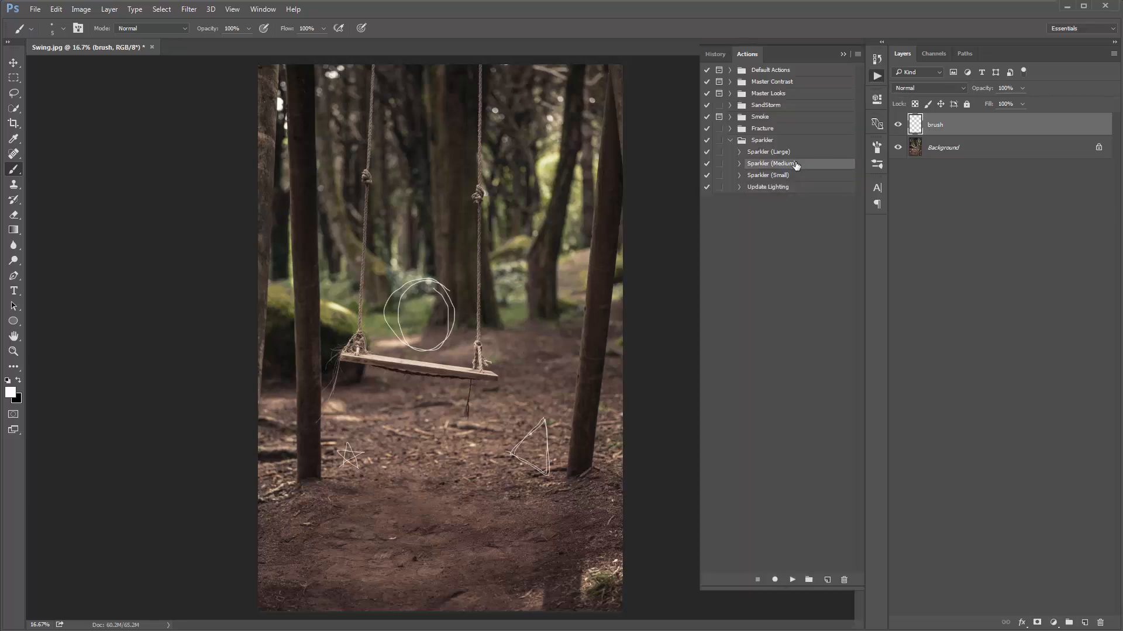
pyautogui.click(791, 580)
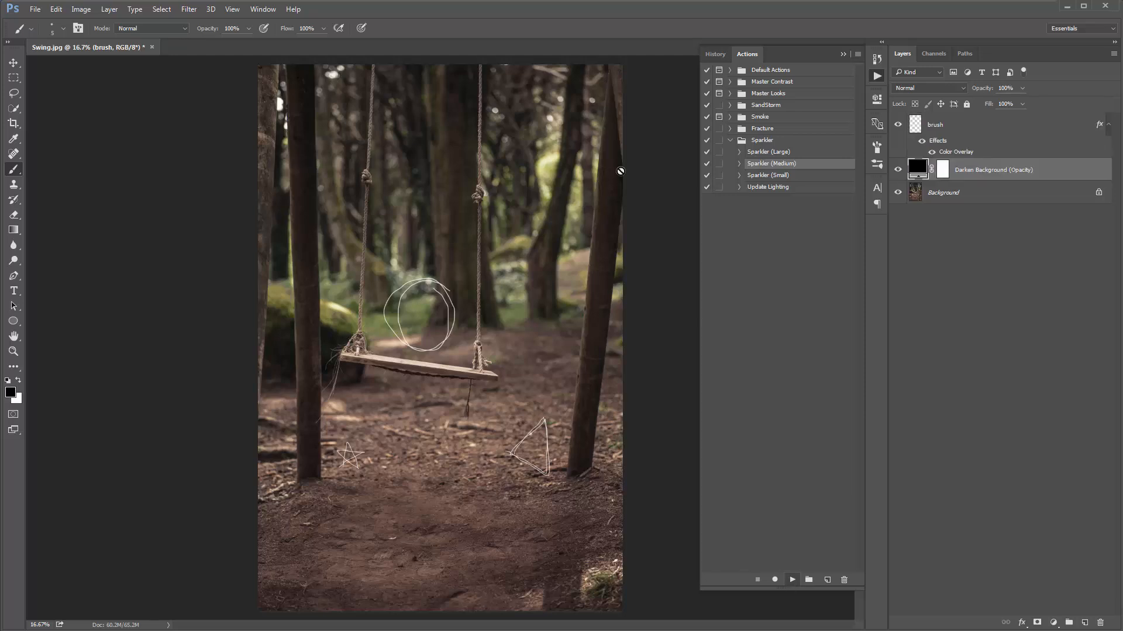
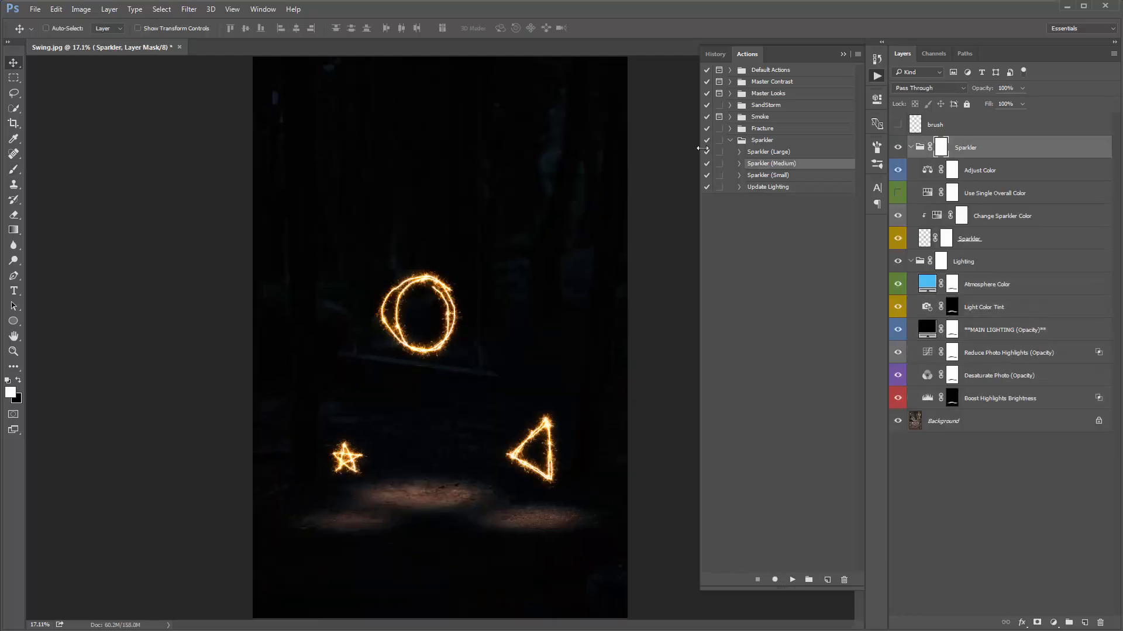
pyautogui.click(729, 140)
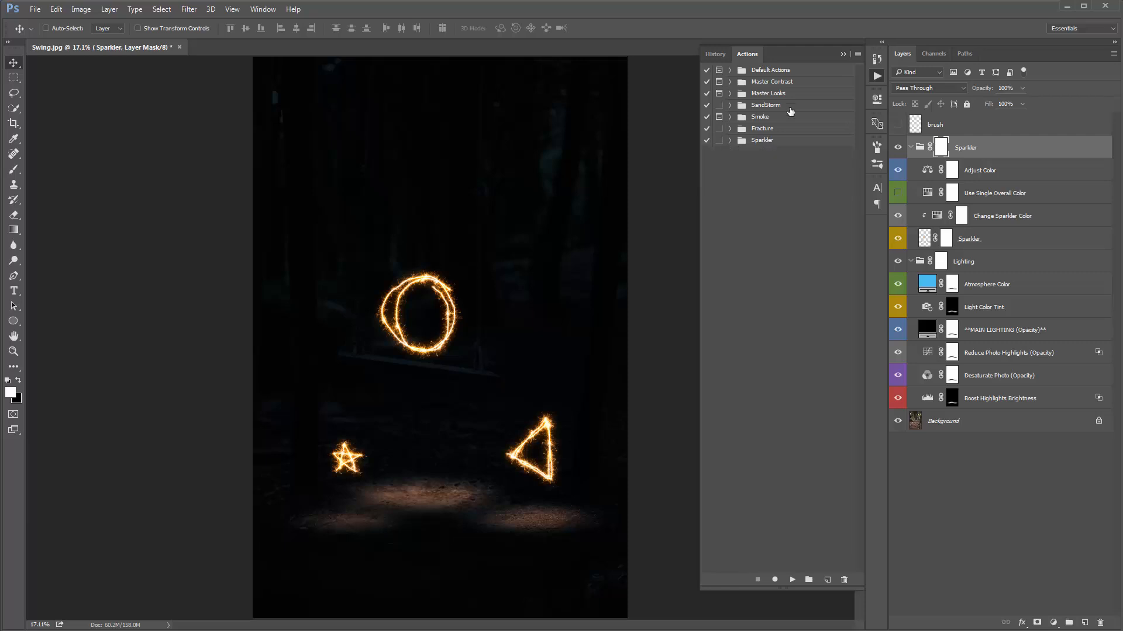
pyautogui.click(843, 55)
# Recolor the sparkler shapes green by setting the Change Sparkler Color layer's hue to +63
pyautogui.moveTo(968, 262); pyautogui.dragTo(972, 240)
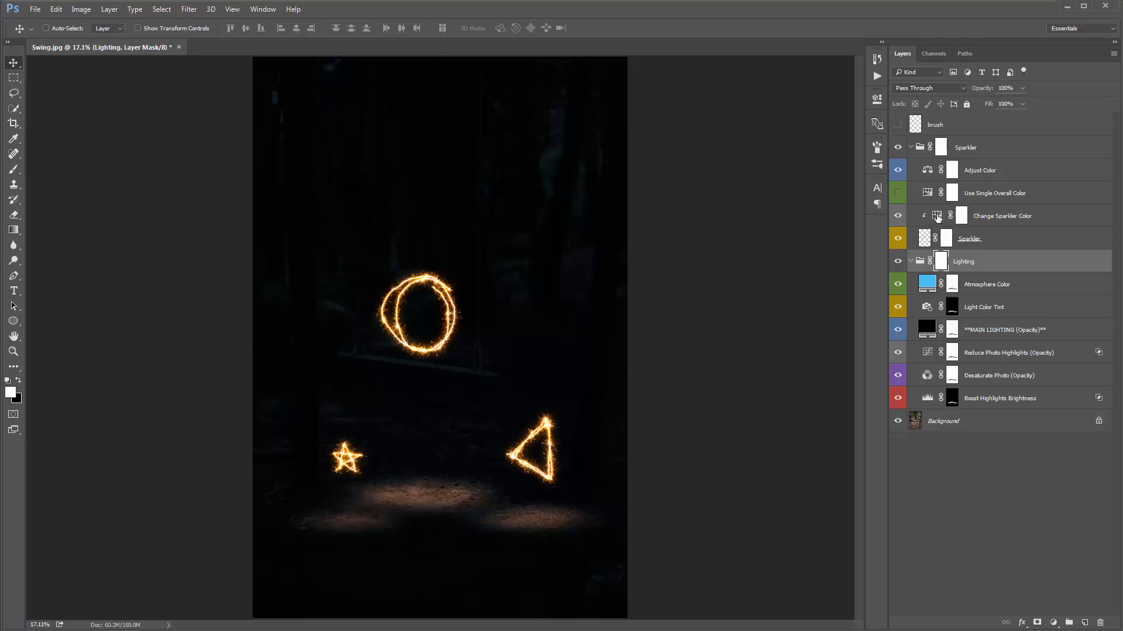
pyautogui.doubleClick(936, 216)
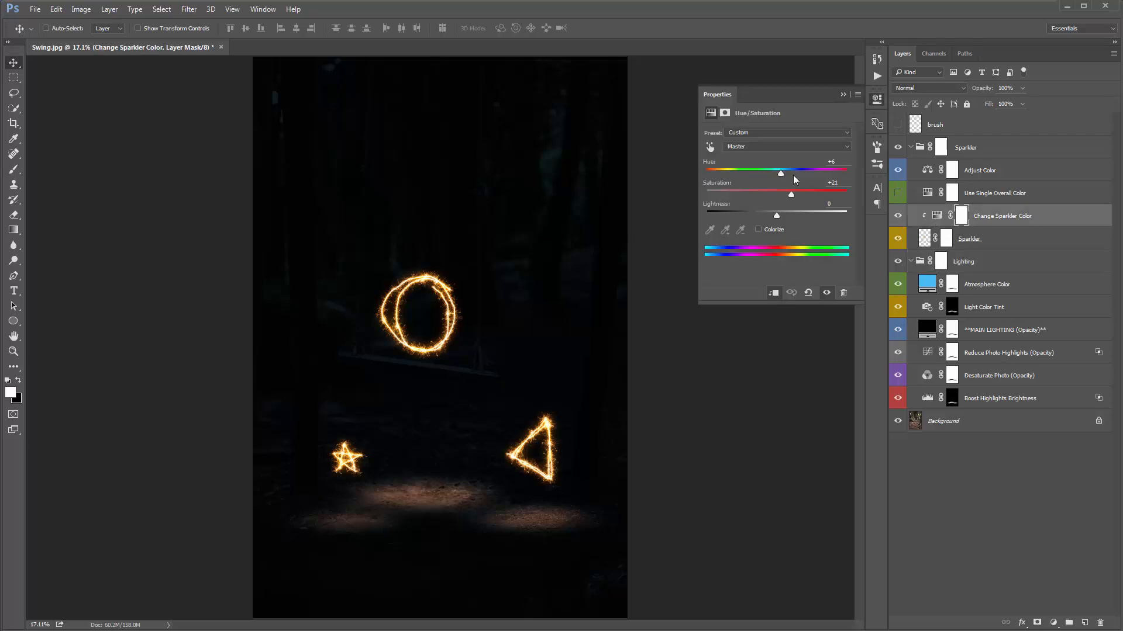
pyautogui.moveTo(794, 176); pyautogui.dragTo(813, 178)
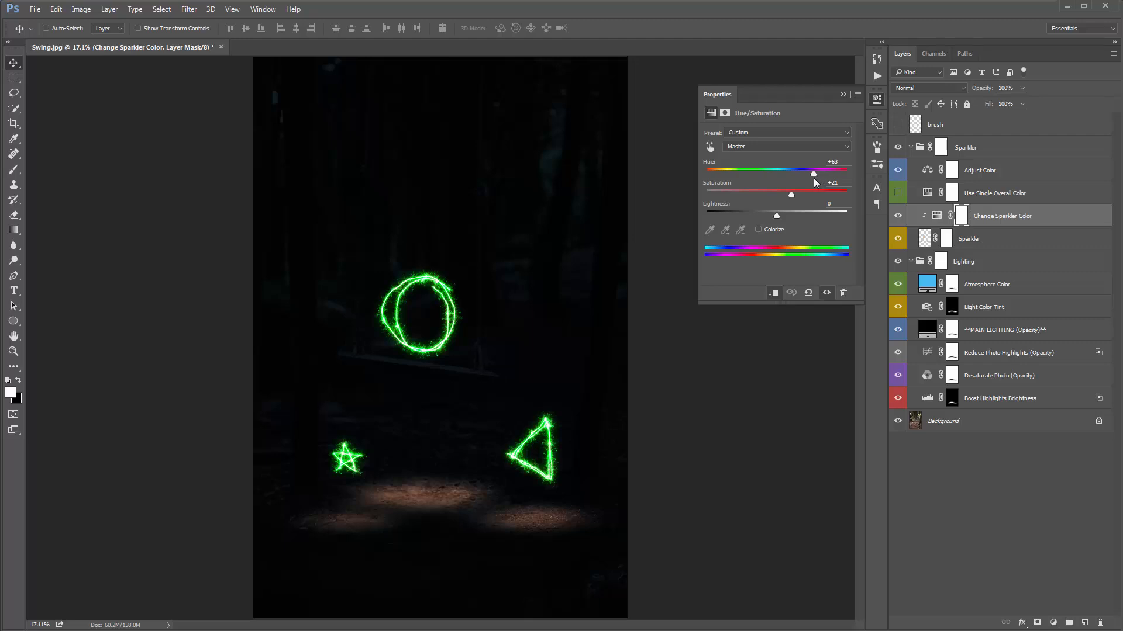
pyautogui.click(843, 94)
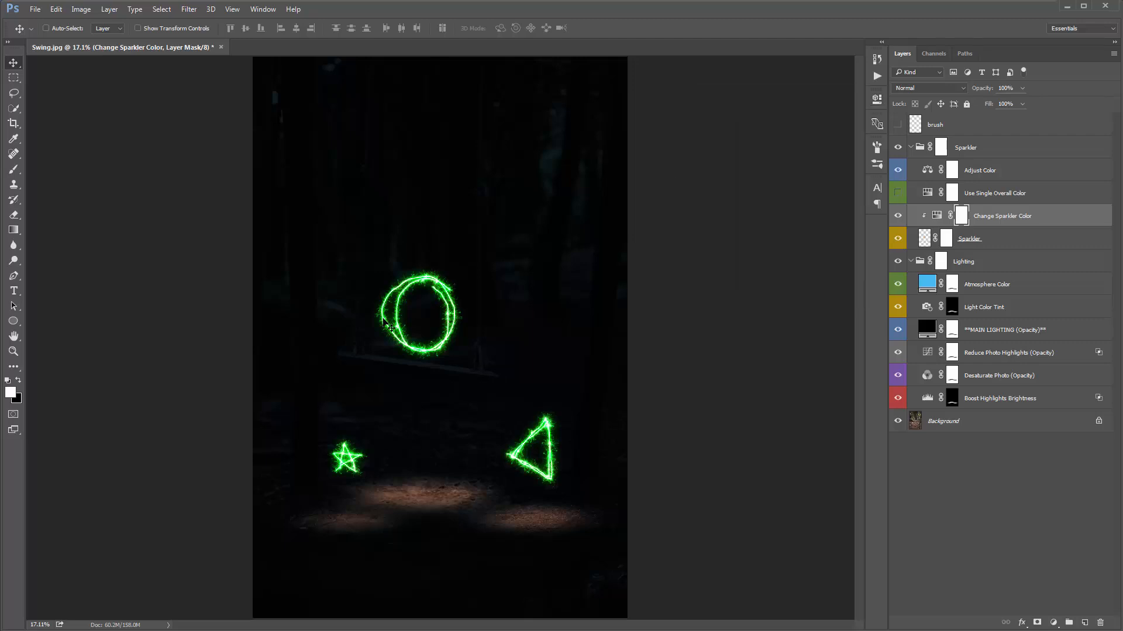
# Tint the ground light green by setting the Light Color Tint photo filter to Green at 100% density
pyautogui.press('z')
pyautogui.click(474, 468)
pyautogui.press('v')
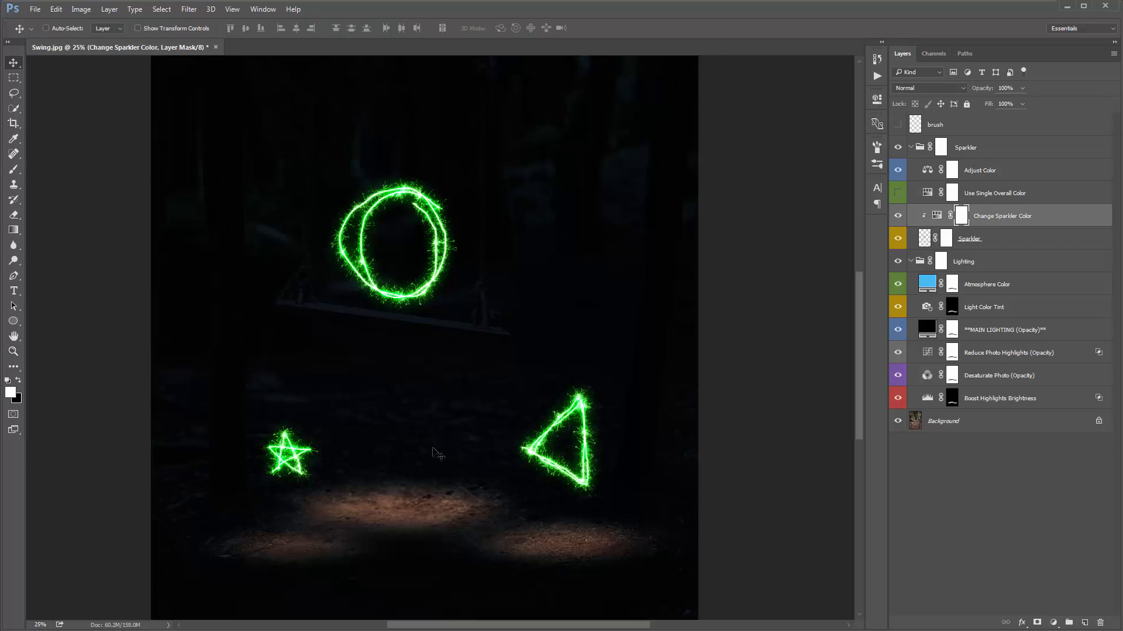
pyautogui.doubleClick(927, 307)
pyautogui.click(772, 133)
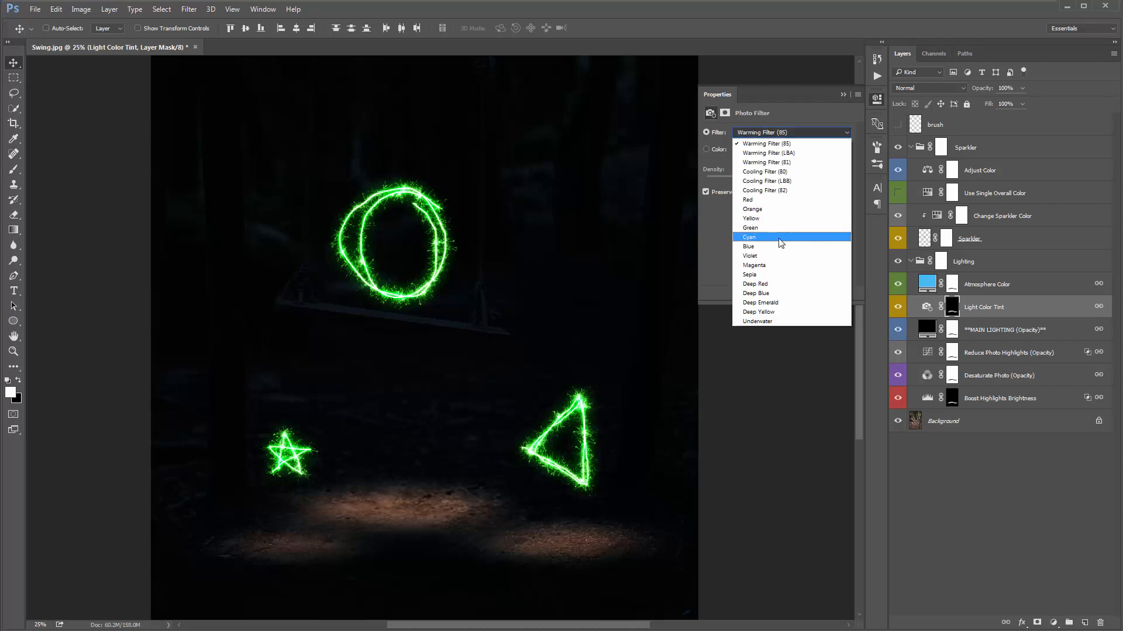
pyautogui.click(785, 227)
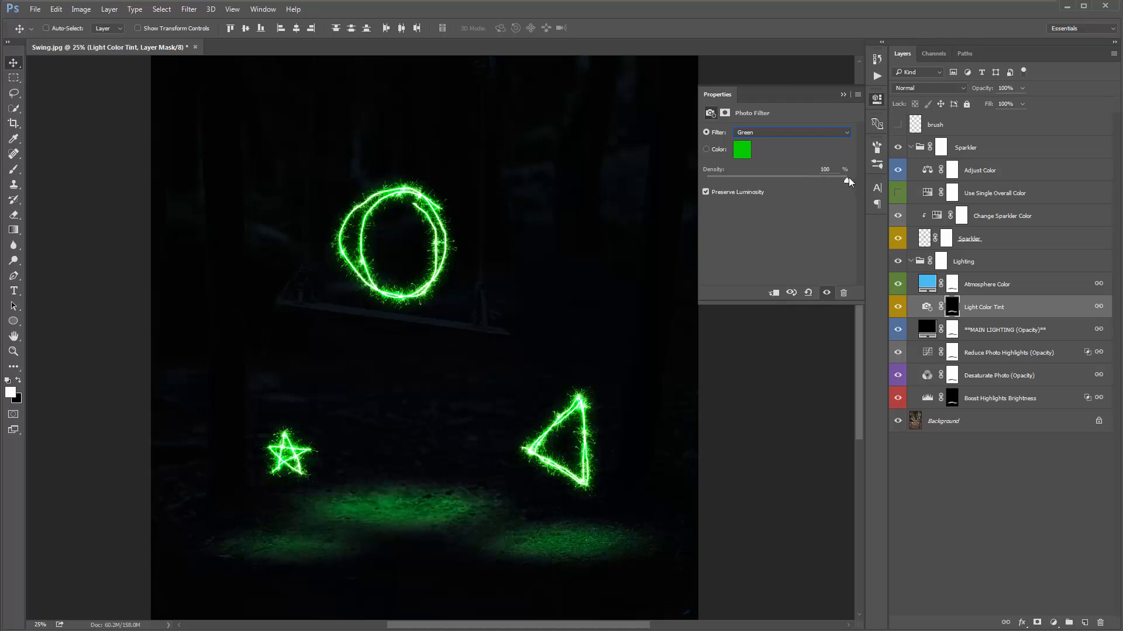
pyautogui.click(843, 95)
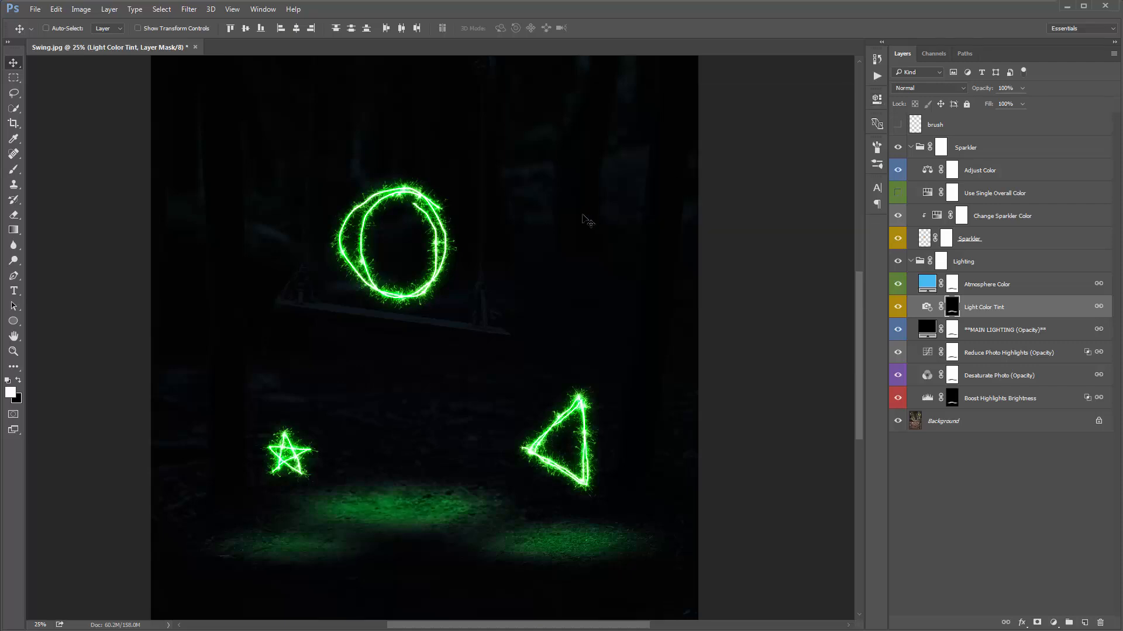
# Brighten the swing seat by painting black along it on the MAIN LIGHTING mask with a soft 70 px brush, and lower the brush opacity to 10%
pyautogui.moveTo(588, 221); pyautogui.dragTo(631, 243)
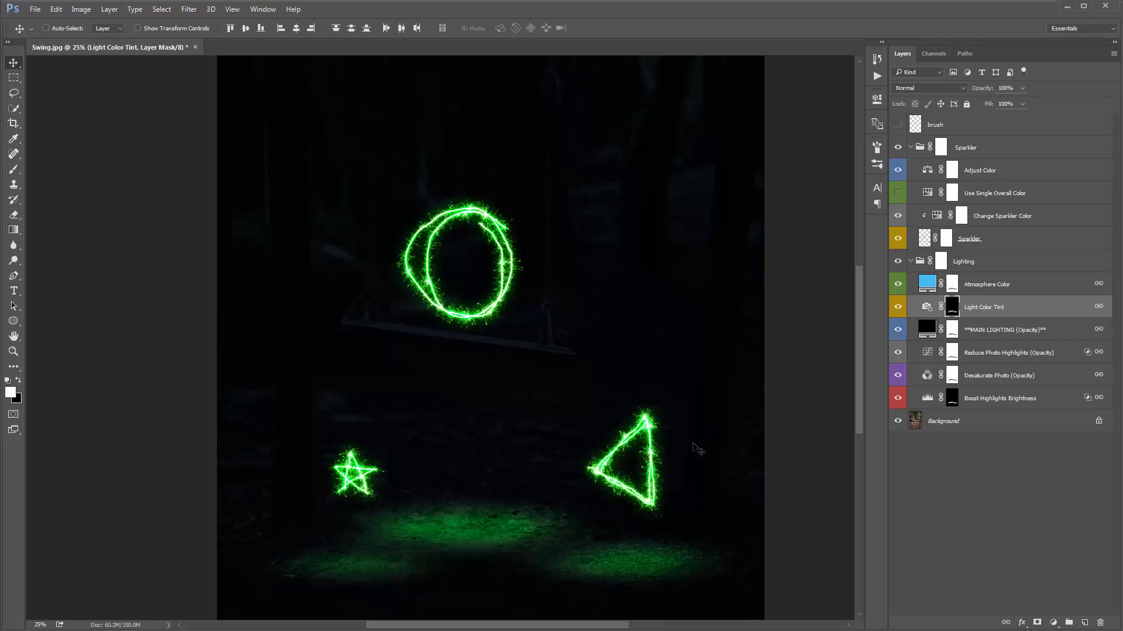
pyautogui.scroll(2, 621, 351)
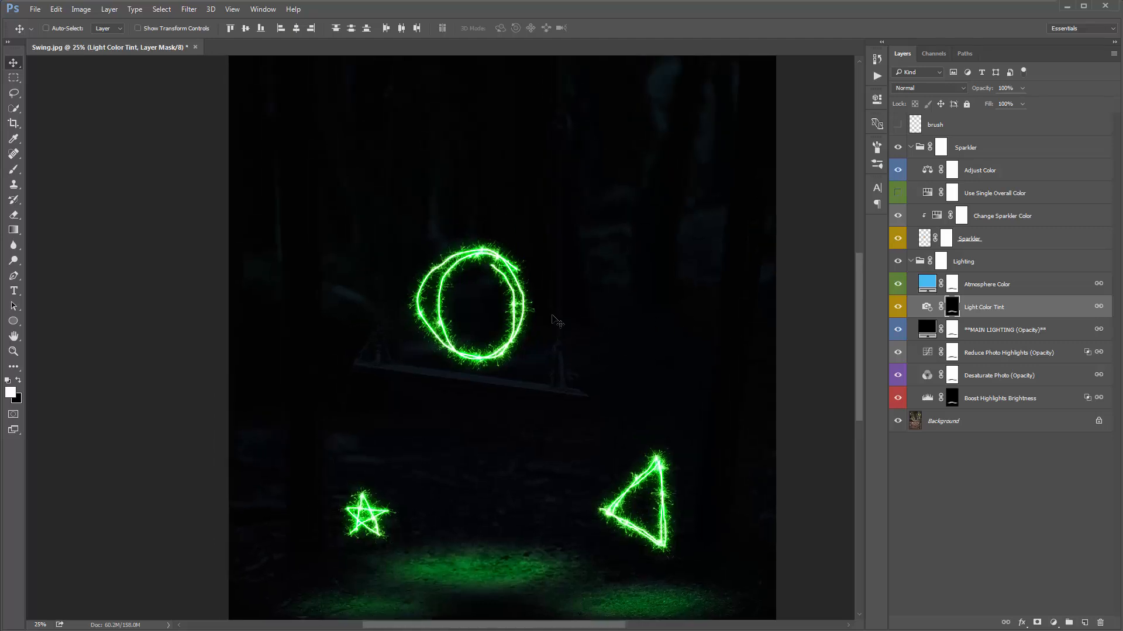
pyautogui.click(952, 330)
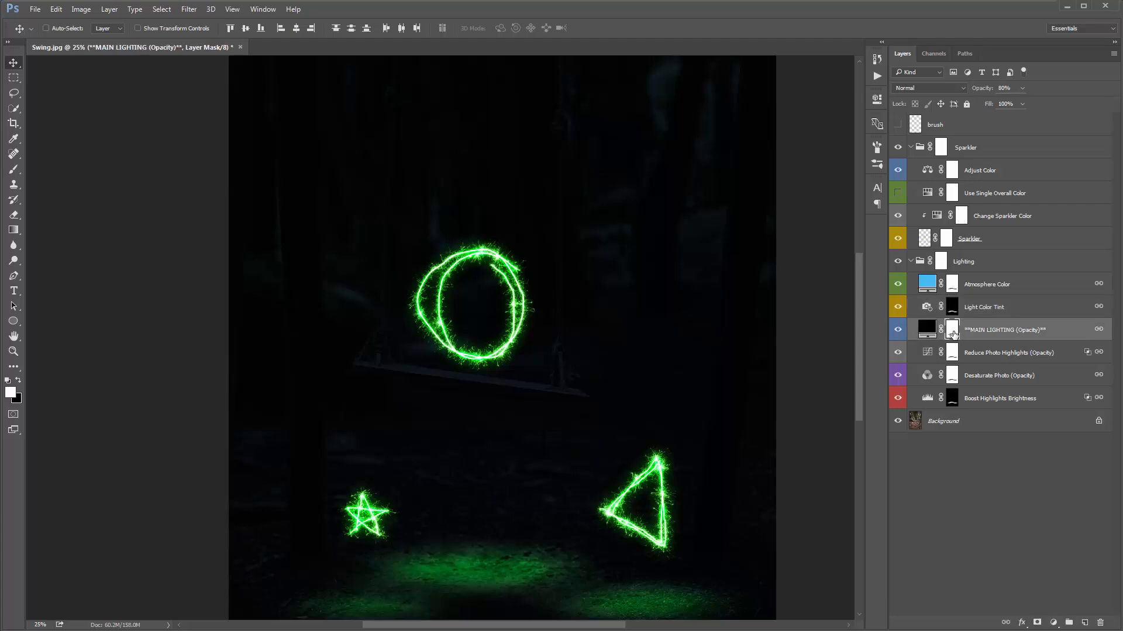
pyautogui.press('b')
pyautogui.press('x')
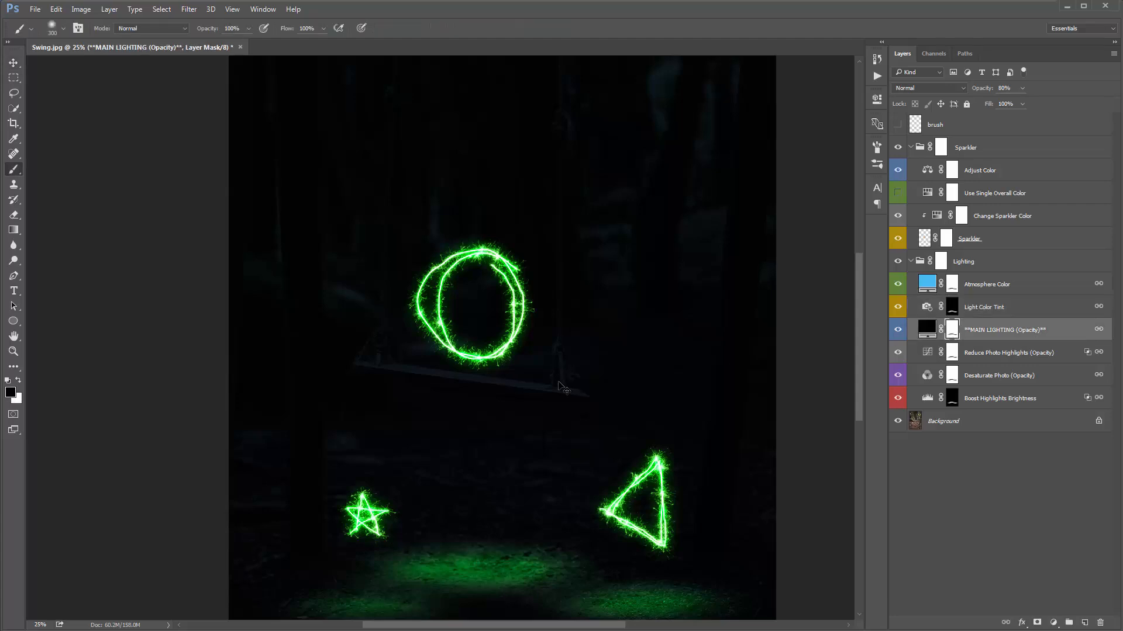
pyautogui.press('z')
pyautogui.click(439, 372)
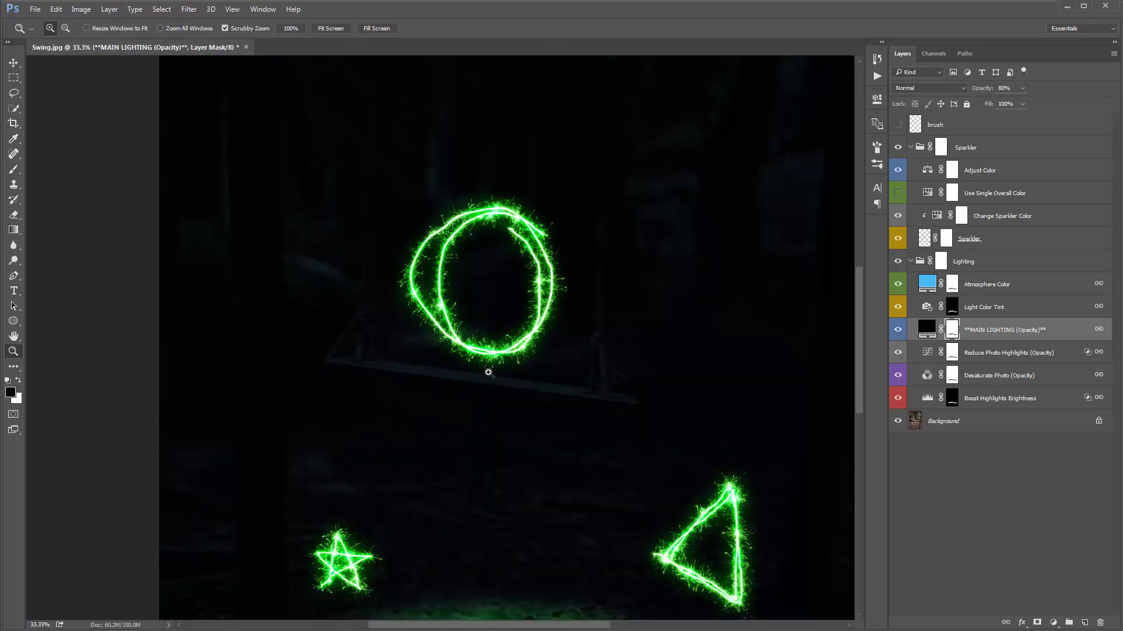
pyautogui.click(488, 372)
pyautogui.press('v')
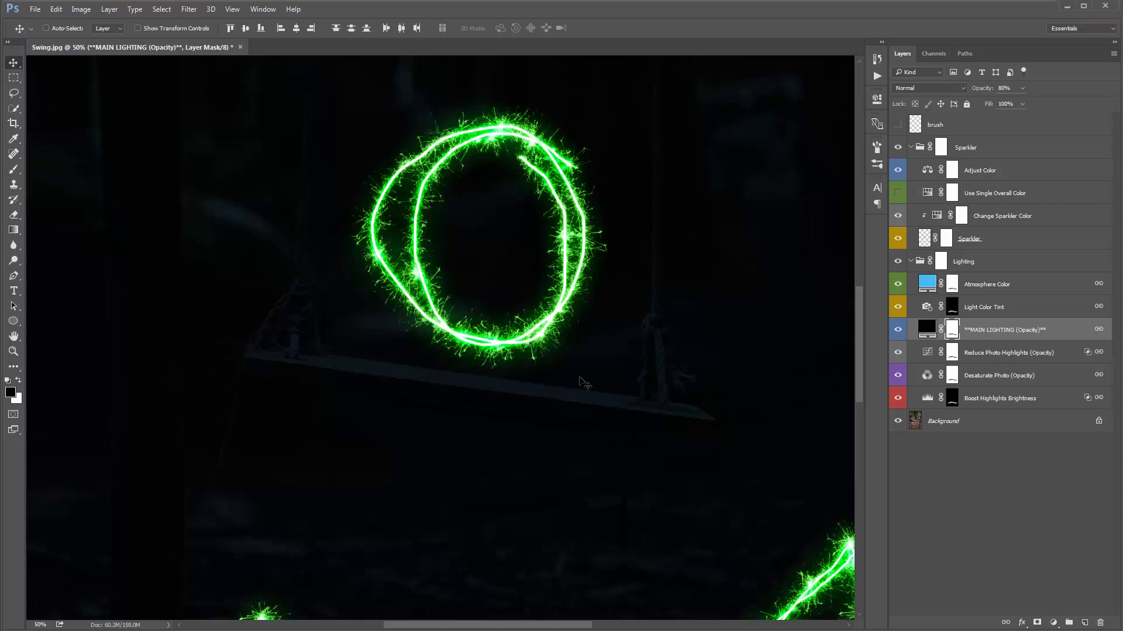
pyautogui.press('b')
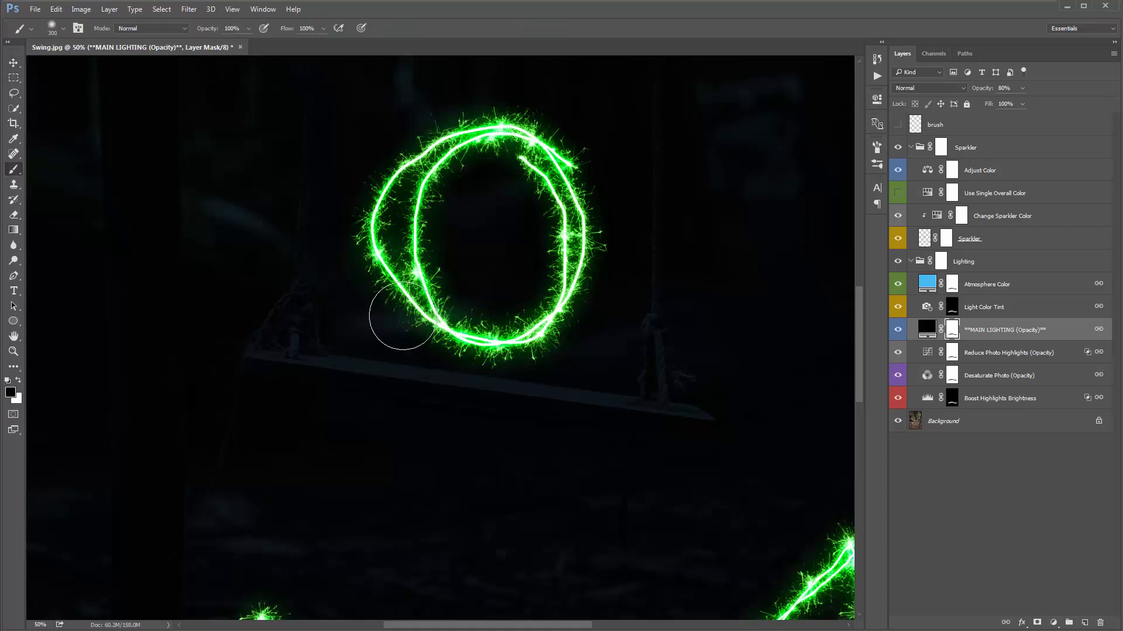
pyautogui.press('[')
pyautogui.press('[')
pyautogui.press('[')
pyautogui.press('[')
pyautogui.press('[')
pyautogui.press('[')
pyautogui.moveTo(504, 391)
pyautogui.mouseDown()
pyautogui.moveTo(429, 383)
pyautogui.moveTo(516, 390)
pyautogui.moveTo(419, 376)
pyautogui.moveTo(556, 396)
pyautogui.moveTo(391, 373)
pyautogui.moveTo(696, 420)
pyautogui.moveTo(344, 365)
pyautogui.moveTo(561, 401)
pyautogui.moveTo(654, 401)
pyautogui.moveTo(679, 413)
pyautogui.moveTo(295, 358)
pyautogui.mouseUp()
pyautogui.press('1')
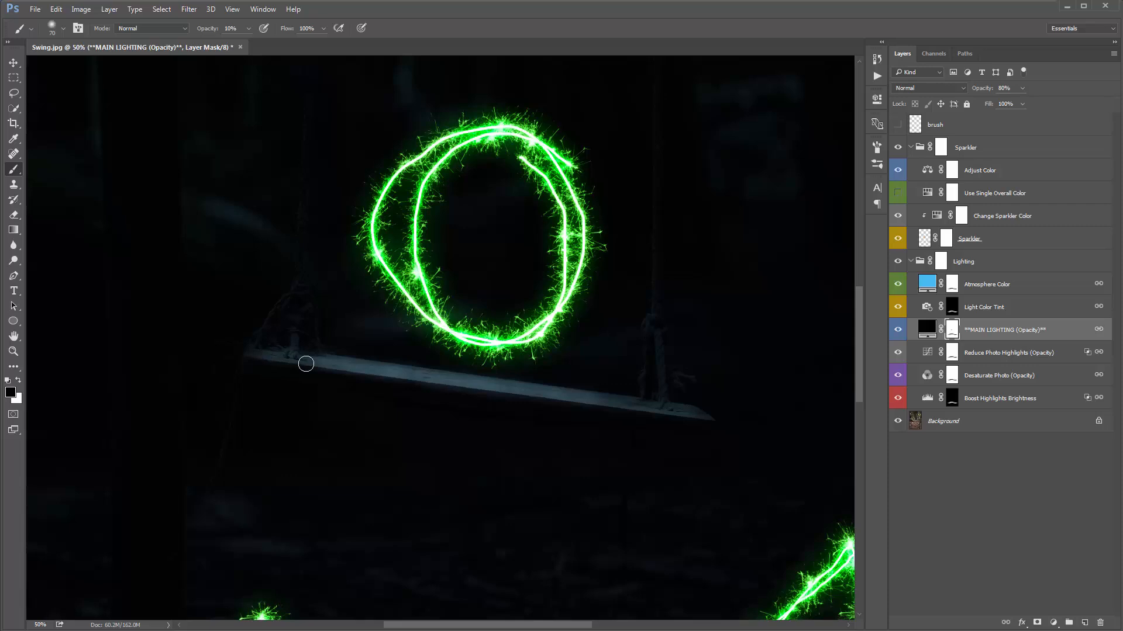
# Clean up the light around the swing seat's edges on the MAIN LIGHTING mask with a 50 px white brush at 80% opacity
pyautogui.press('z')
pyautogui.click(511, 392)
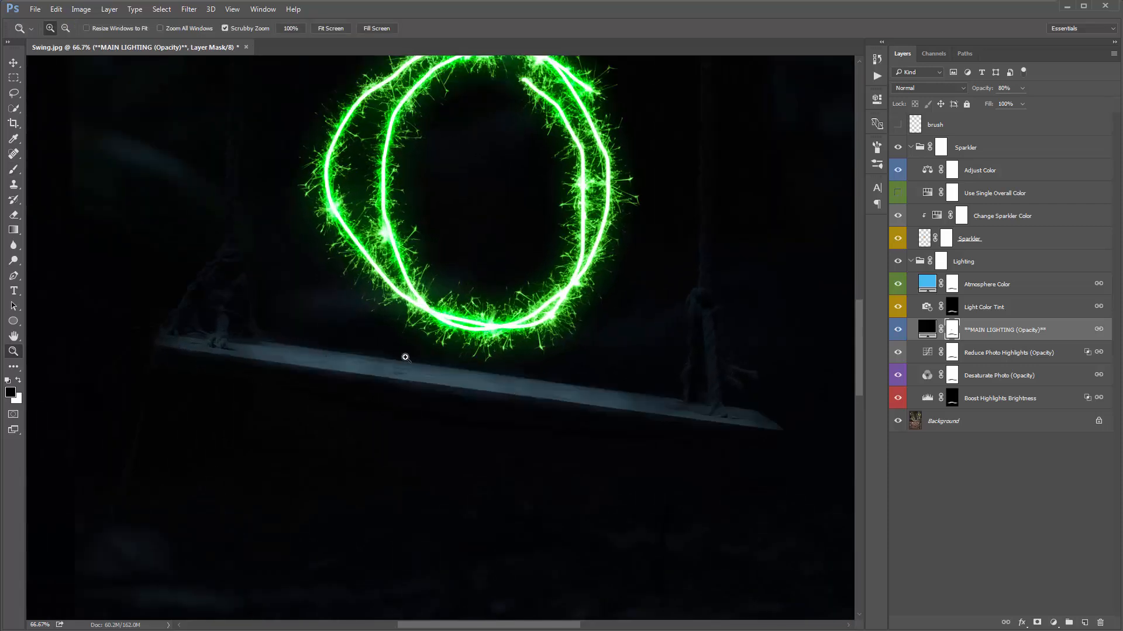
pyautogui.press('b')
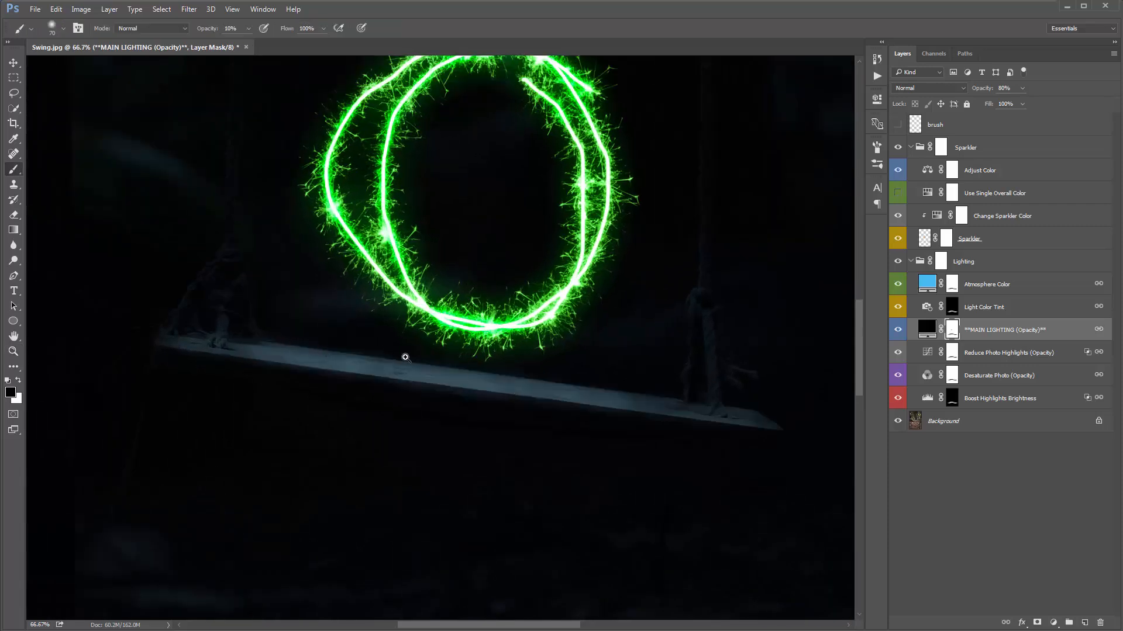
pyautogui.press('x')
pyautogui.press('[')
pyautogui.press('[')
# Run the Update Lighting action from the Sparkler set and inspect the swing seat with the interface hidden
pyautogui.click(877, 76)
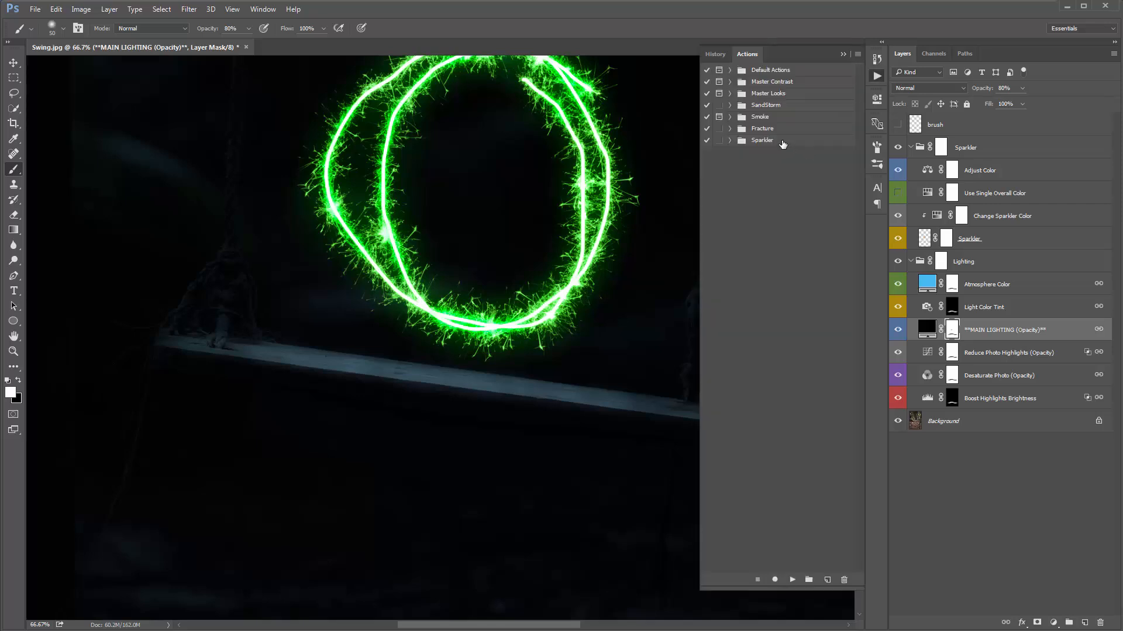
pyautogui.click(736, 141)
pyautogui.click(778, 186)
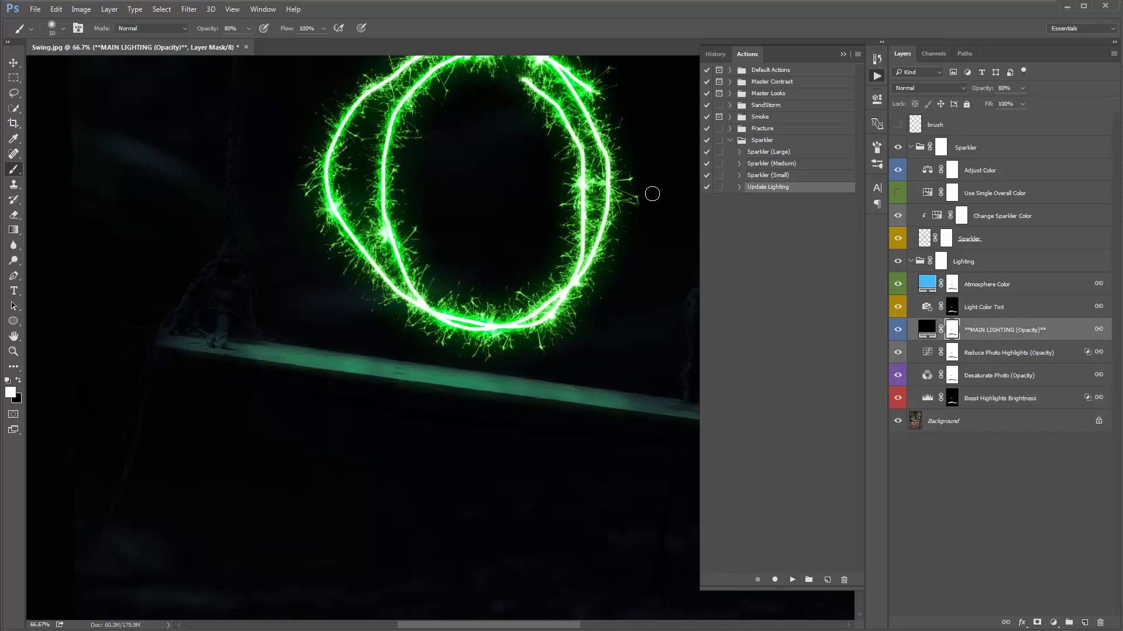
pyautogui.press('Tab')
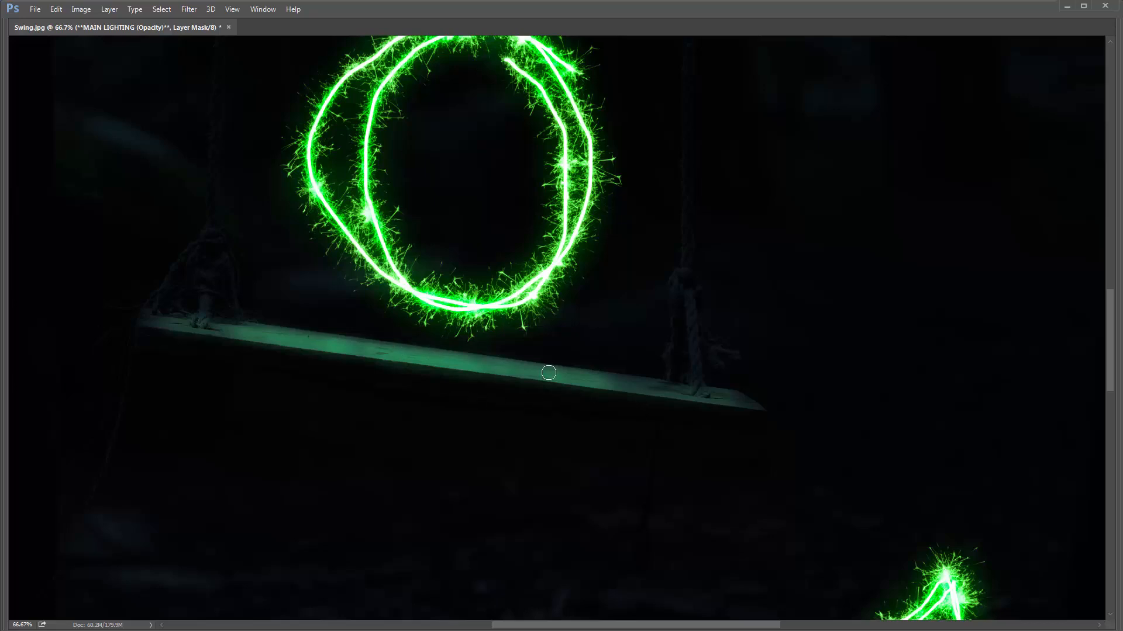
pyautogui.moveTo(546, 371); pyautogui.dragTo(537, 329)
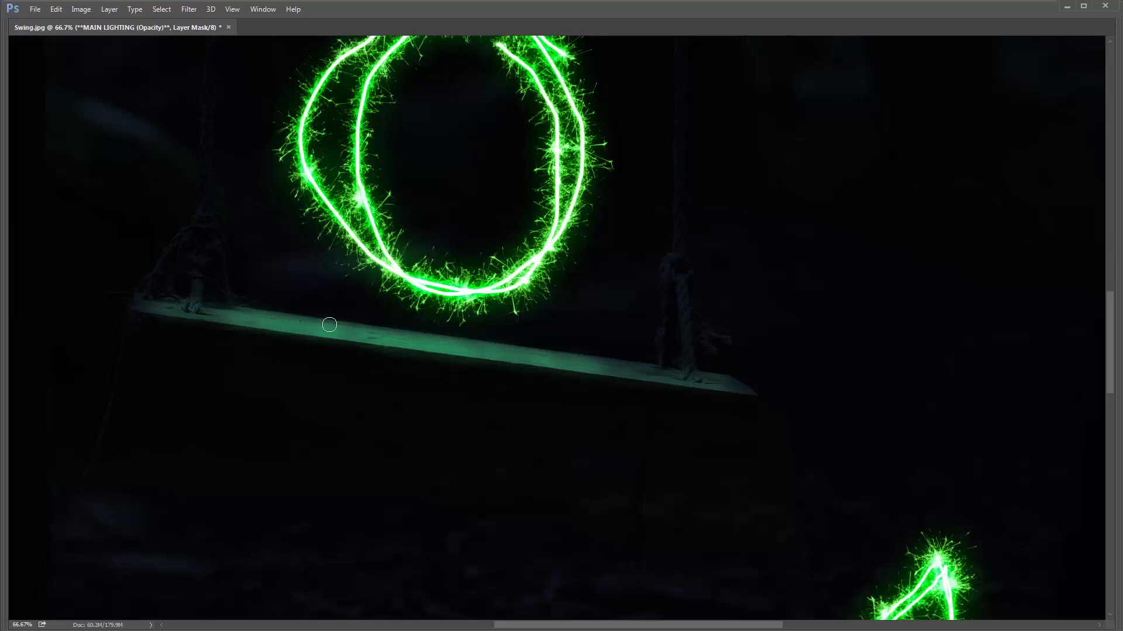
pyautogui.press('Tab')
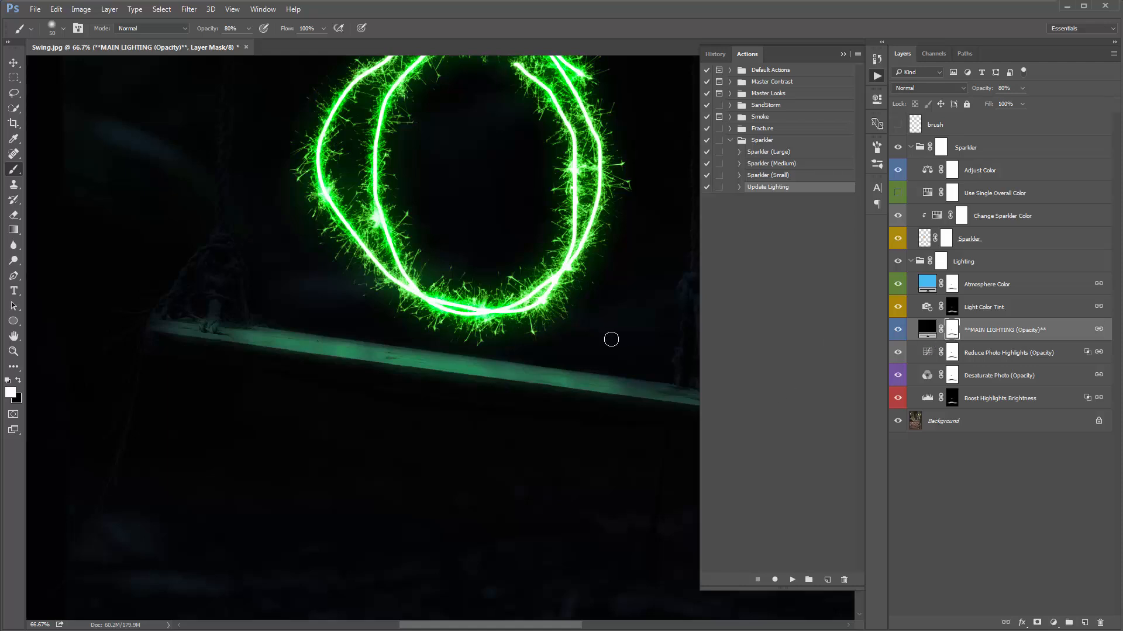
# Reveal the right swing rope by painting black along it on the MAIN LIGHTING mask with a 40 px brush at 20% opacity
pyautogui.press('[')
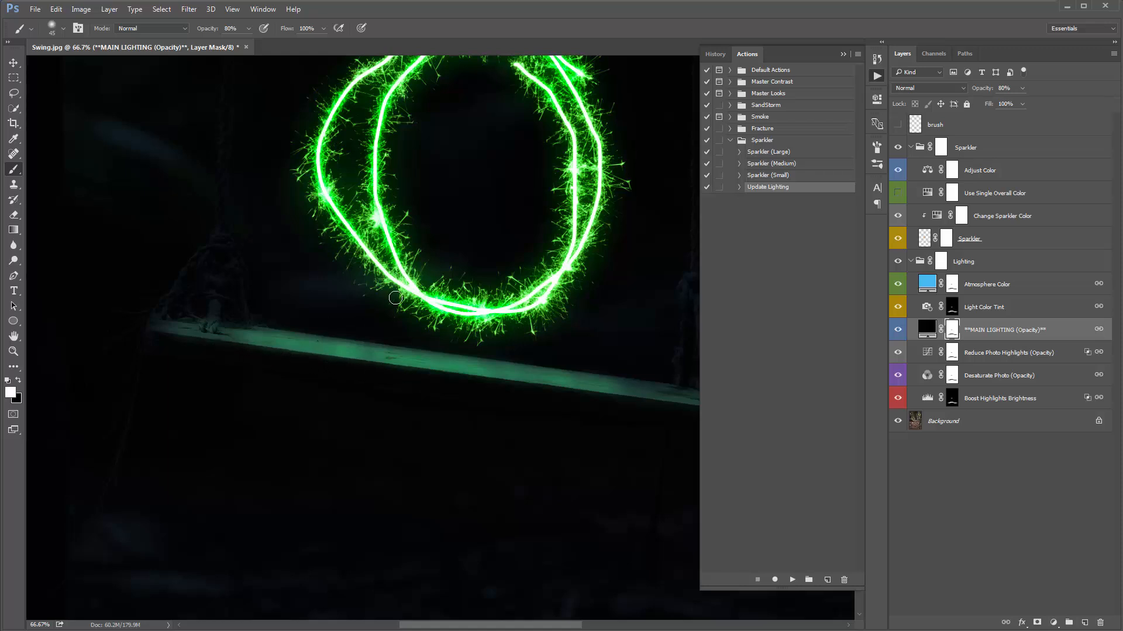
pyautogui.moveTo(504, 241); pyautogui.dragTo(426, 301)
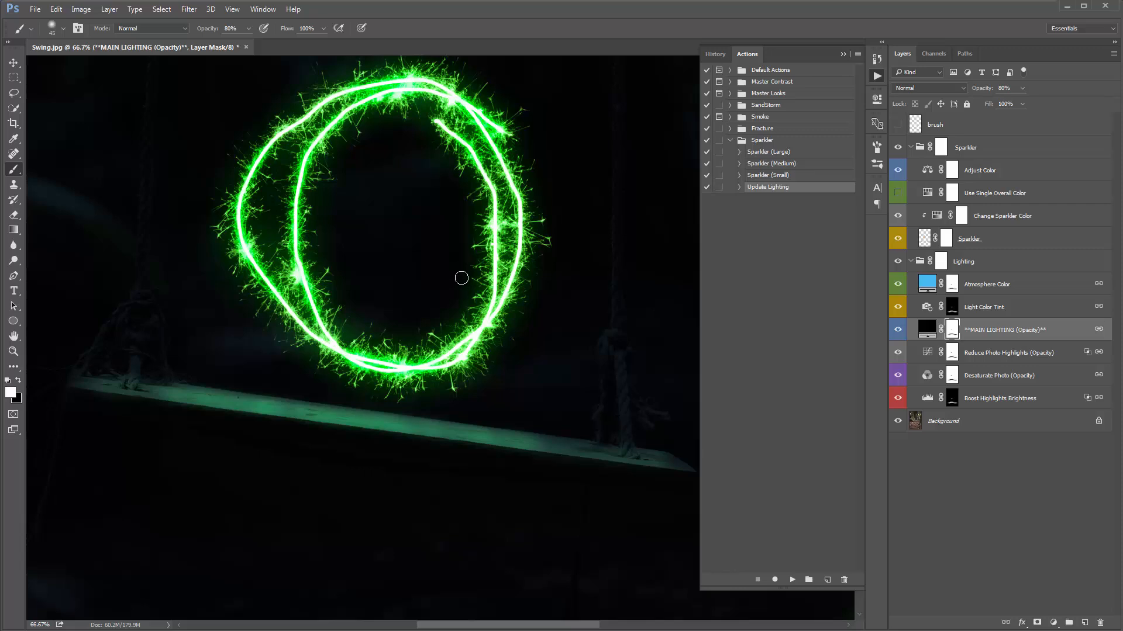
pyautogui.scroll(2, 459, 295)
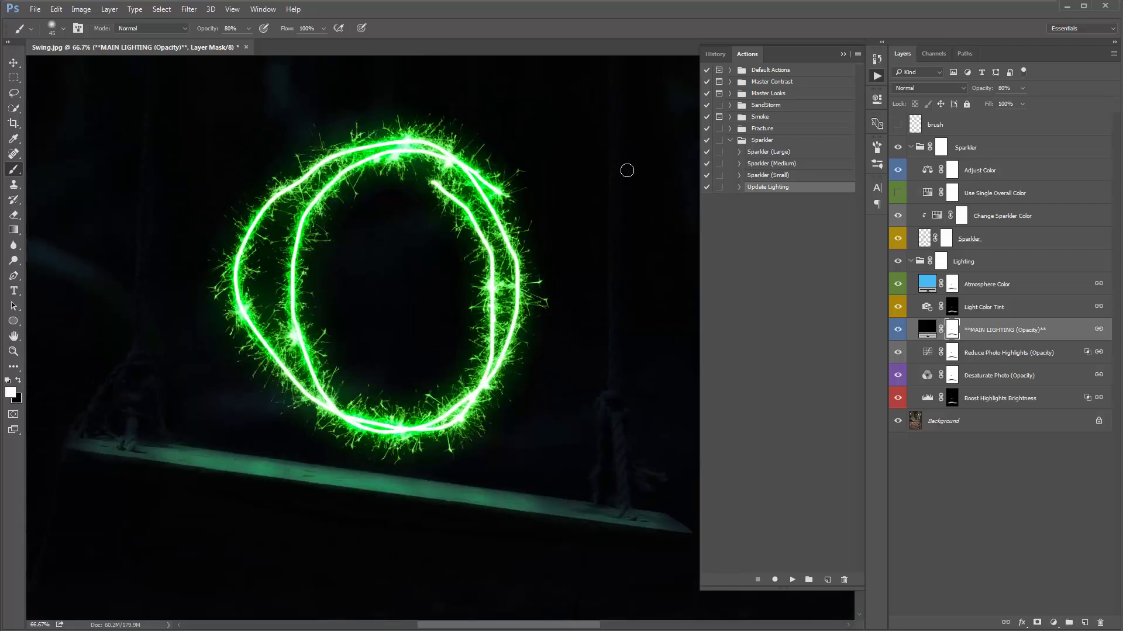
pyautogui.click(842, 54)
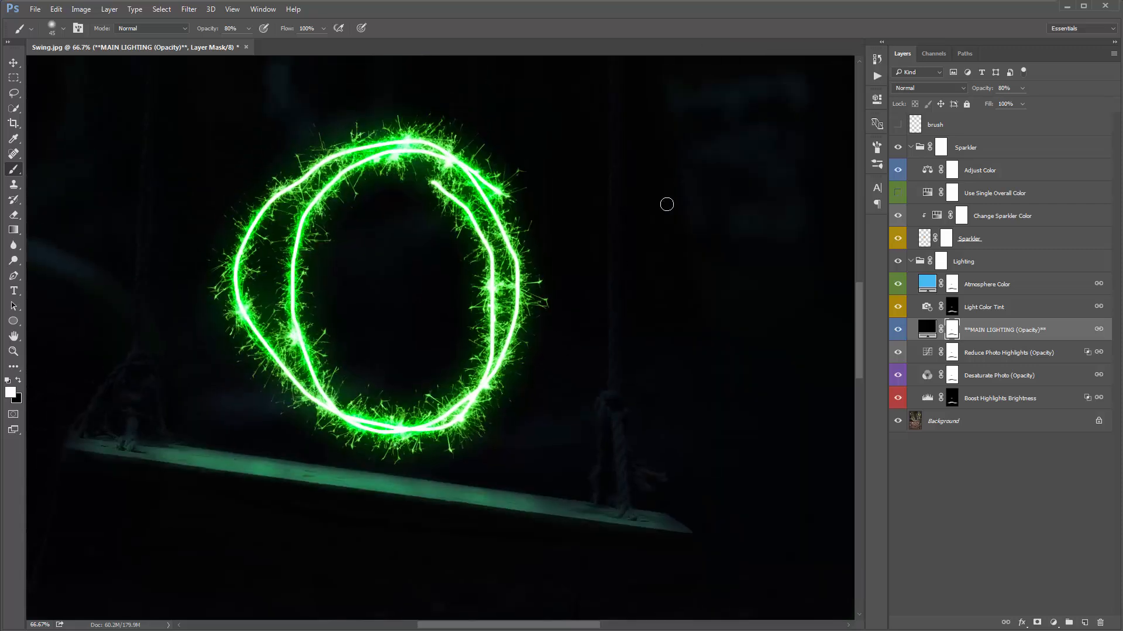
pyautogui.press('x')
pyautogui.scroll(3, 626, 207)
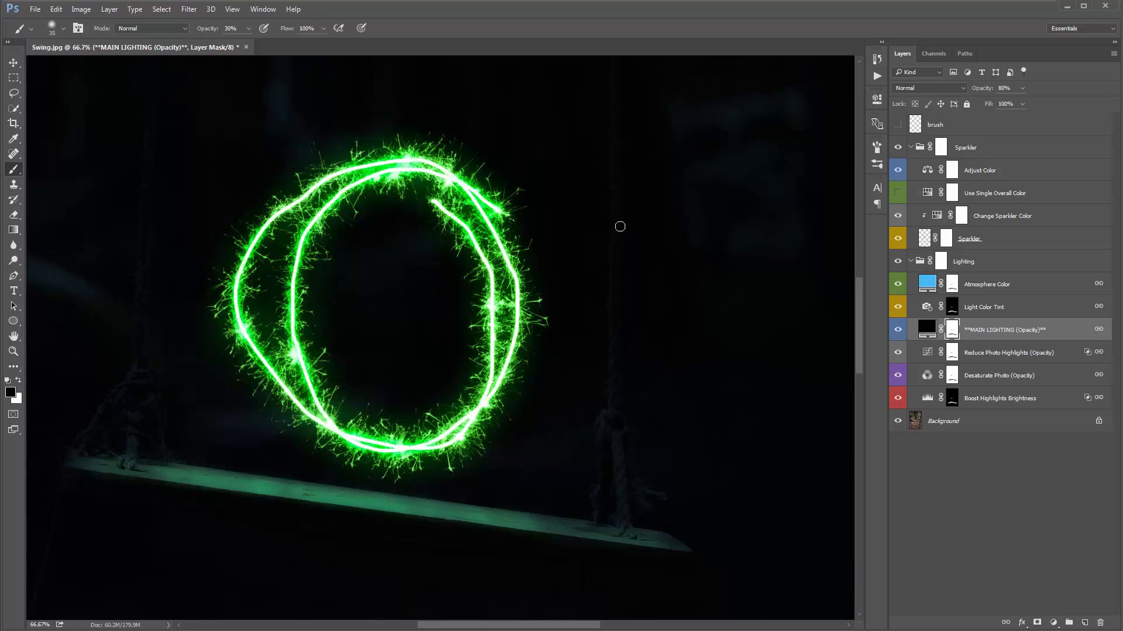
pyautogui.press('[')
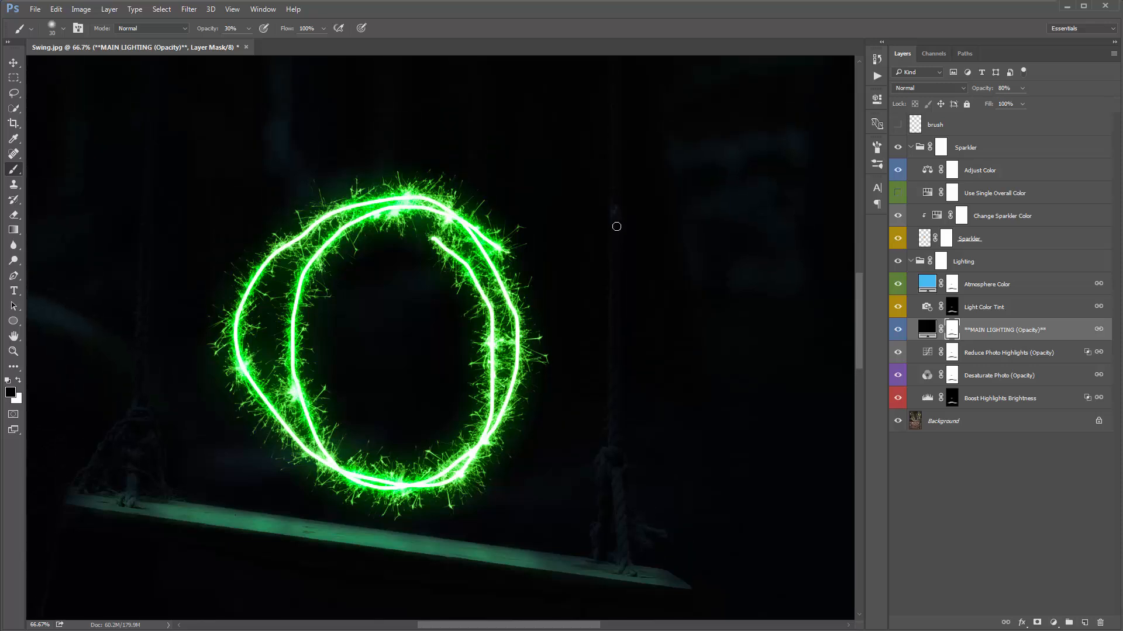
pyautogui.hotkey('ctrl', 'z')
pyautogui.moveTo(607, 475)
pyautogui.mouseDown()
pyautogui.moveTo(602, 539)
pyautogui.moveTo(612, 501)
pyautogui.mouseUp()
pyautogui.press(']')
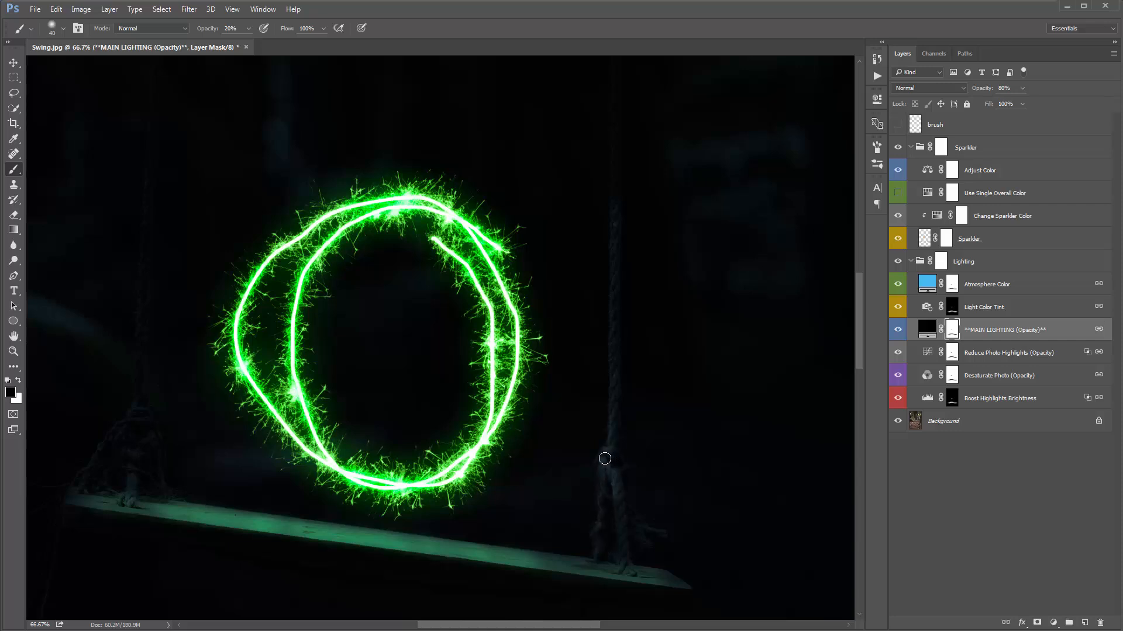
# Brighten the left swing rope and the rope knots on the MAIN LIGHTING mask with a black brush at 20% opacity, up to 70 px
pyautogui.moveTo(267, 258); pyautogui.dragTo(357, 280)
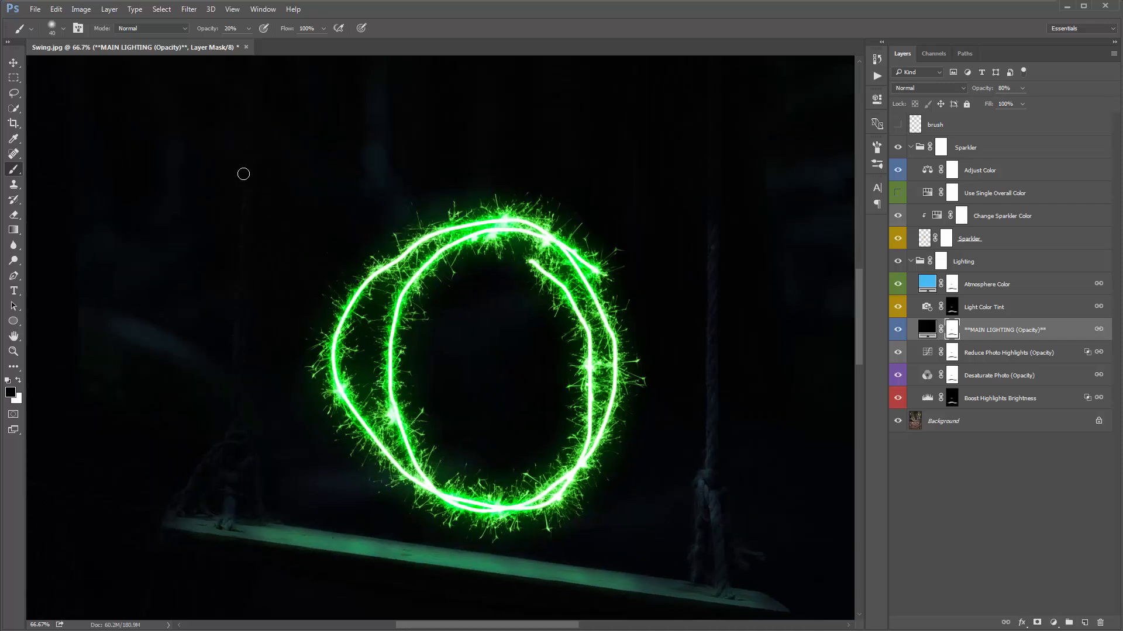
pyautogui.press('[')
pyautogui.press(']')
pyautogui.press(']')
pyautogui.moveTo(242, 457); pyautogui.dragTo(244, 495)
pyautogui.press(']')
pyautogui.moveTo(238, 441); pyautogui.dragTo(233, 489)
pyautogui.press(']')
pyautogui.press(']')
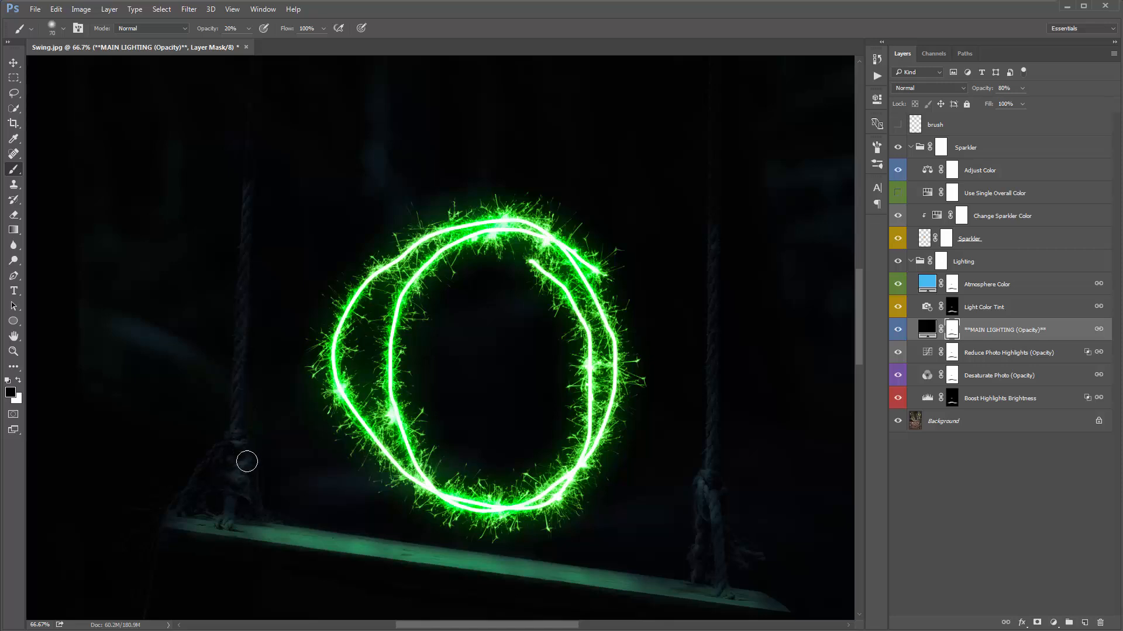
pyautogui.press('[')
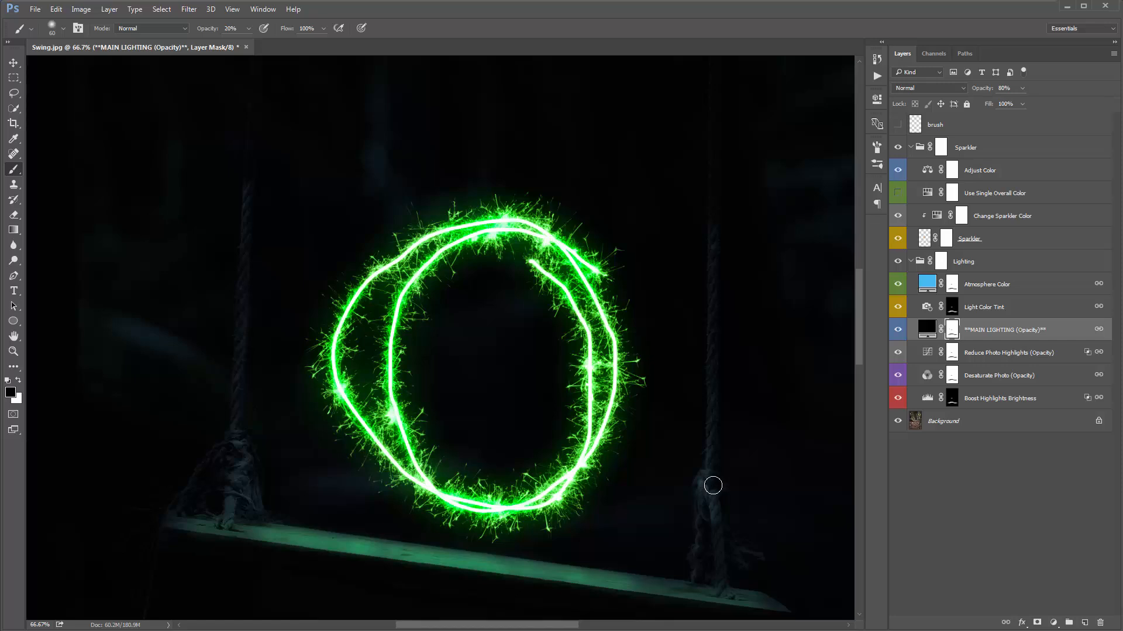
# Run the Update Lighting action from the Sparkler set to apply the rope light to the other lighting layers
pyautogui.click(877, 76)
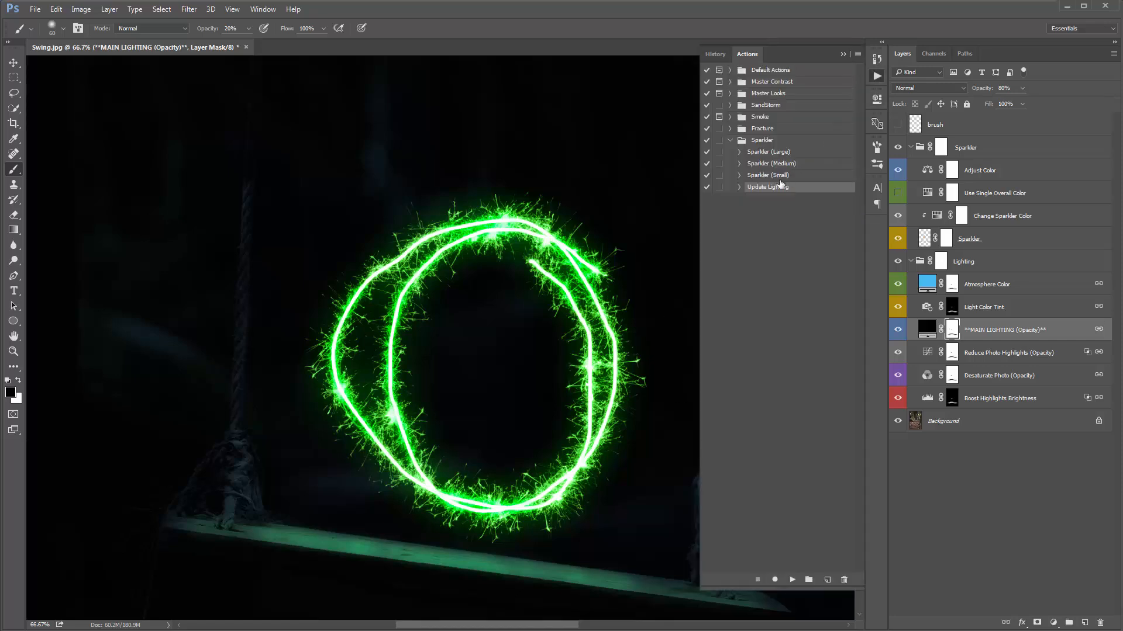
pyautogui.click(792, 579)
pyautogui.click(843, 54)
pyautogui.press('v')
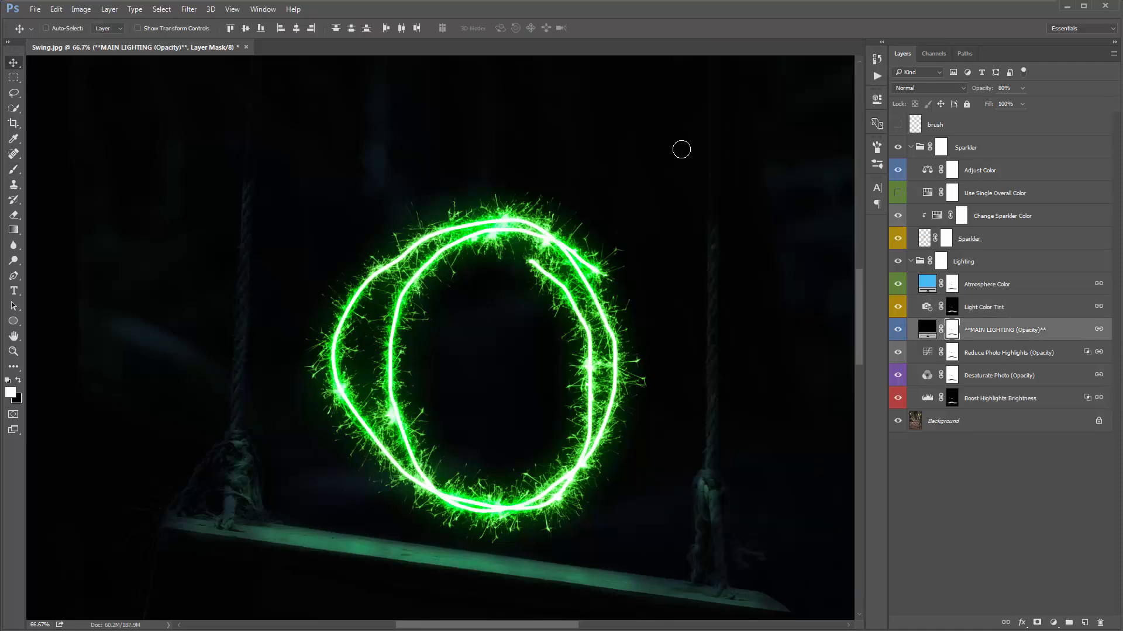
# Fade the upper parts of the swing ropes on the MAIN LIGHTING mask with a 700 px white brush at 60% opacity
pyautogui.hotkey('ctrl', '-')
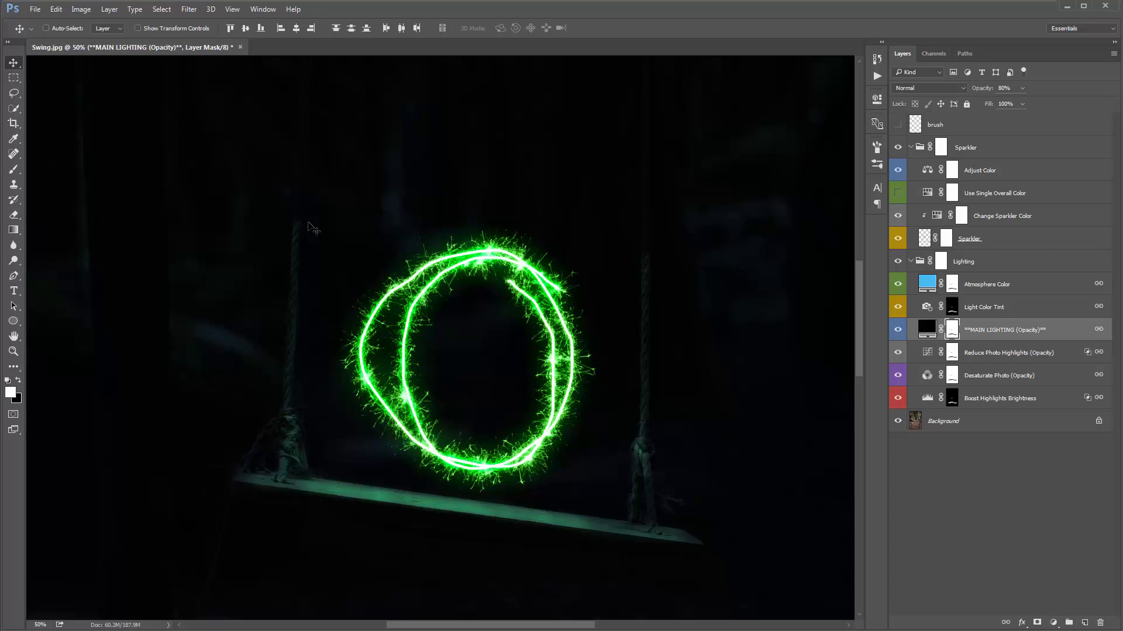
pyautogui.press('b')
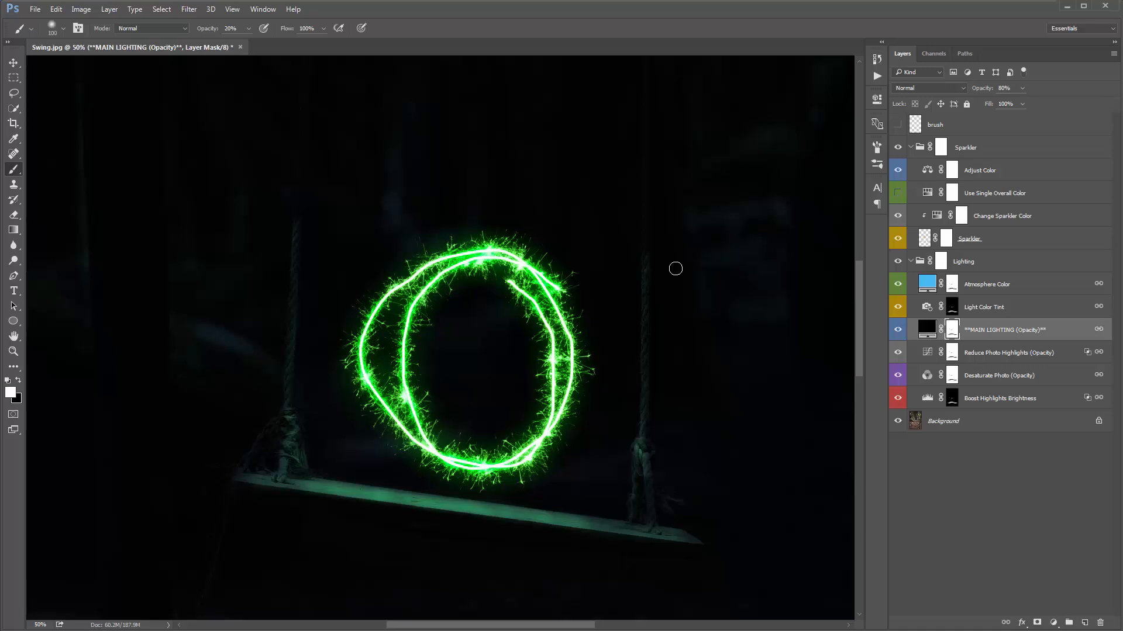
pyautogui.press(']')
pyautogui.press(']')
pyautogui.press(']')
pyautogui.press(']')
pyautogui.press(']')
pyautogui.press(']')
pyautogui.press(']')
pyautogui.press(']')
pyautogui.press(']')
pyautogui.press(']')
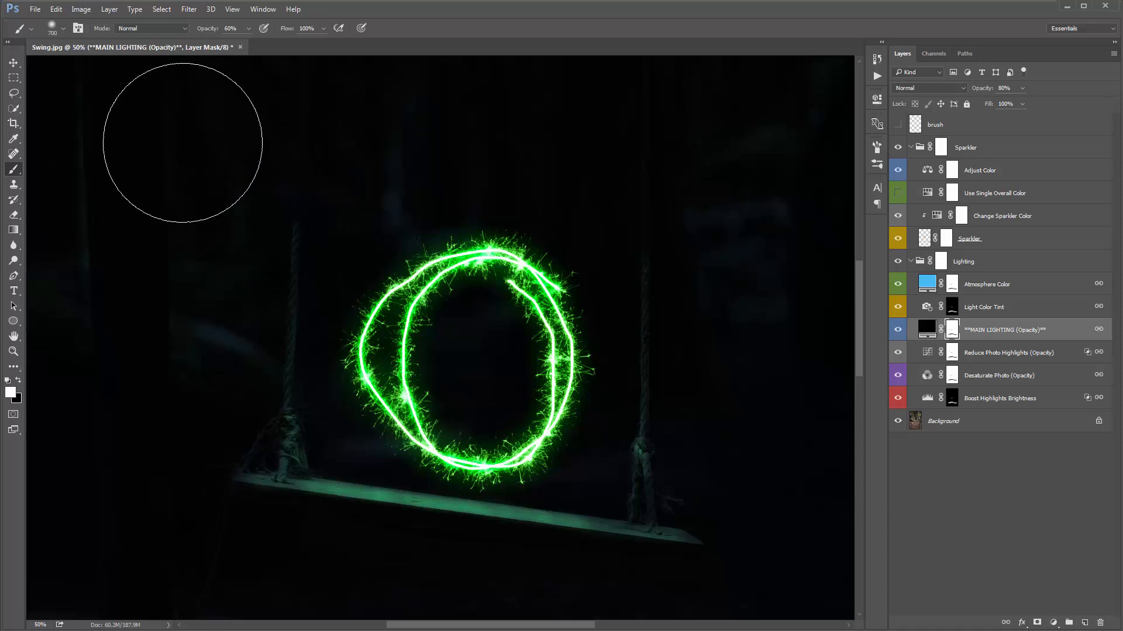
# Run the Update Lighting action again after fading the ropes
pyautogui.click(877, 75)
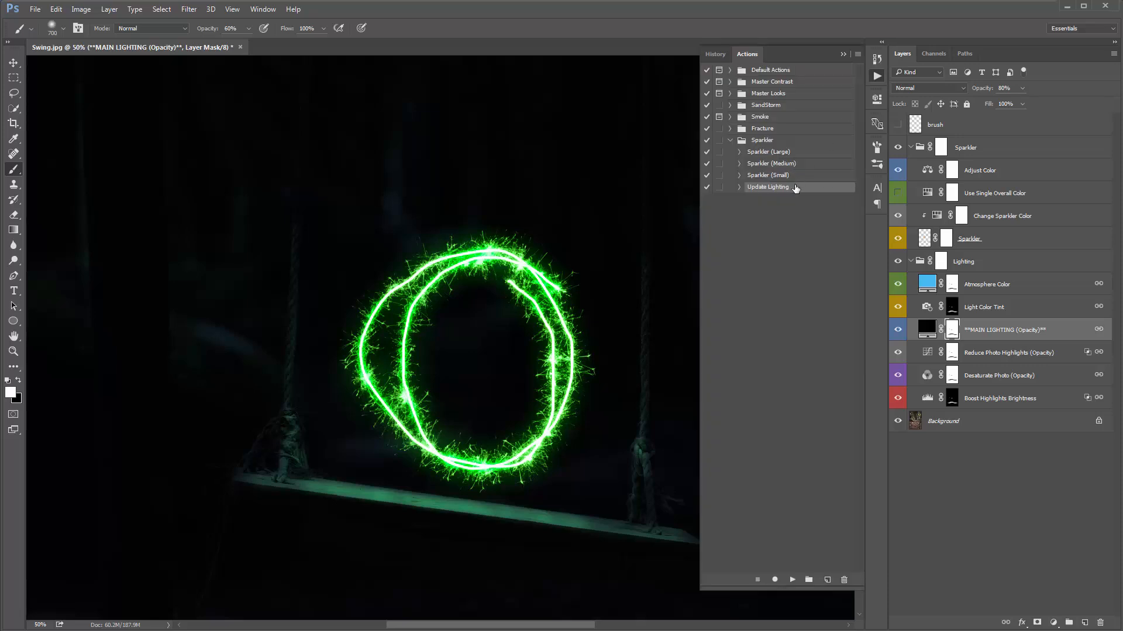
pyautogui.click(792, 580)
pyautogui.click(843, 54)
pyautogui.press('v')
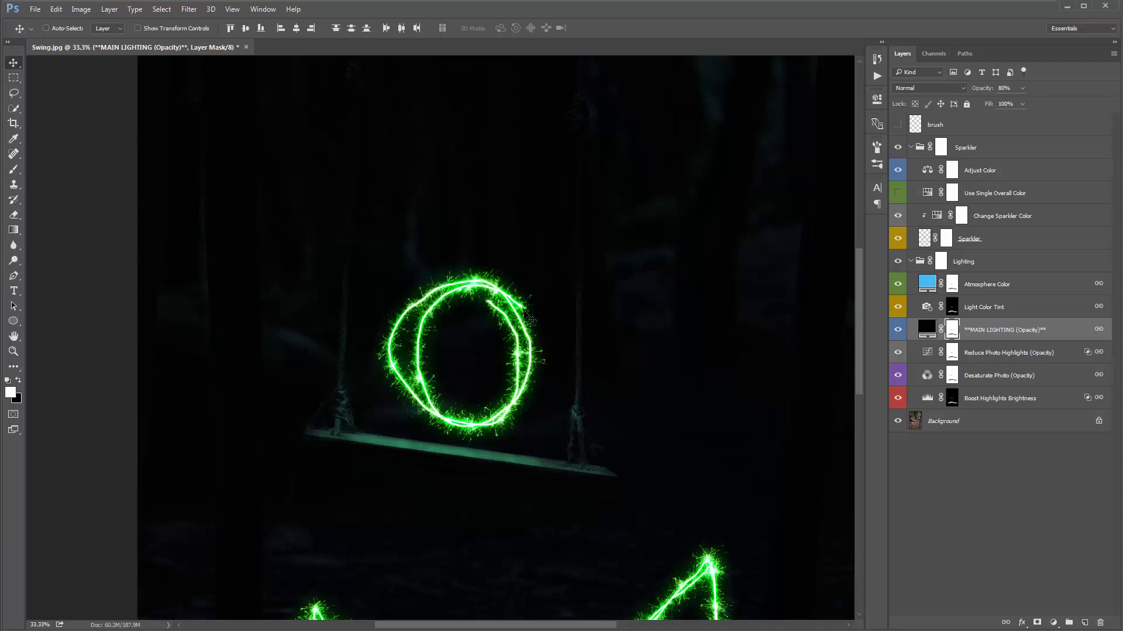
# Draw a closed Pen path around the swing and the circular sparkler, and convert it to a selection
pyautogui.moveTo(604, 324); pyautogui.dragTo(586, 184)
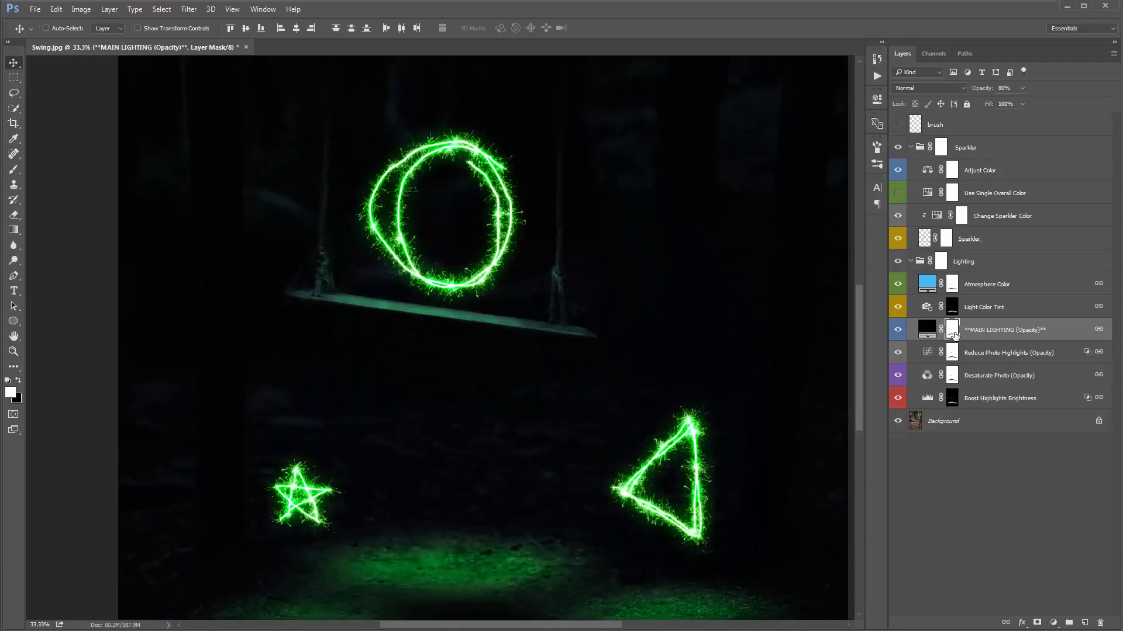
pyautogui.moveTo(701, 280); pyautogui.dragTo(710, 296)
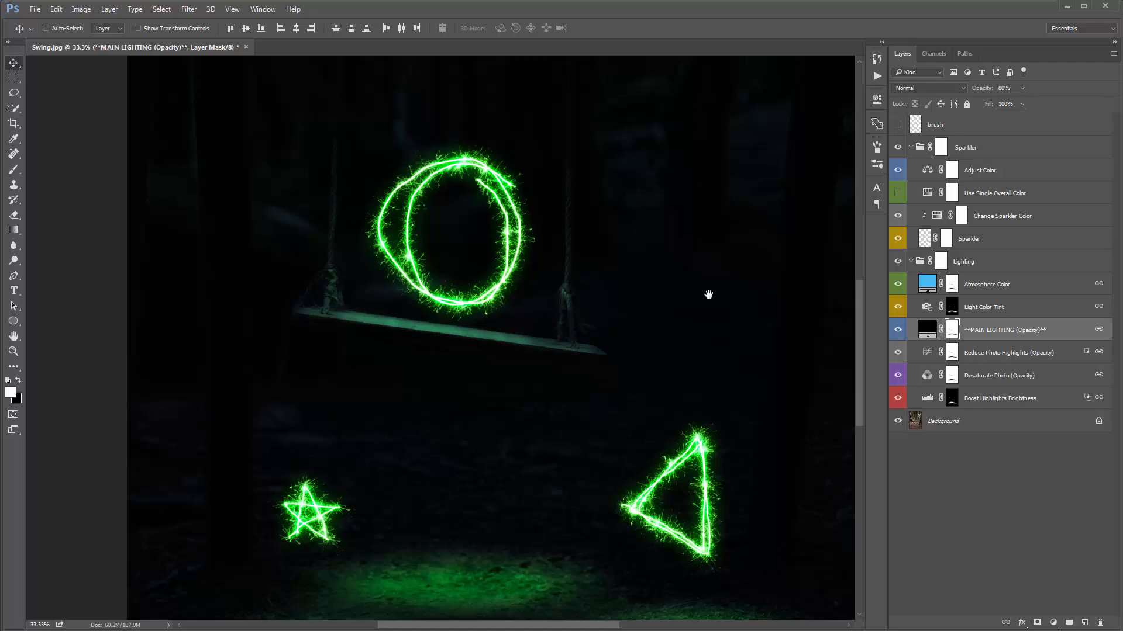
pyautogui.press('p')
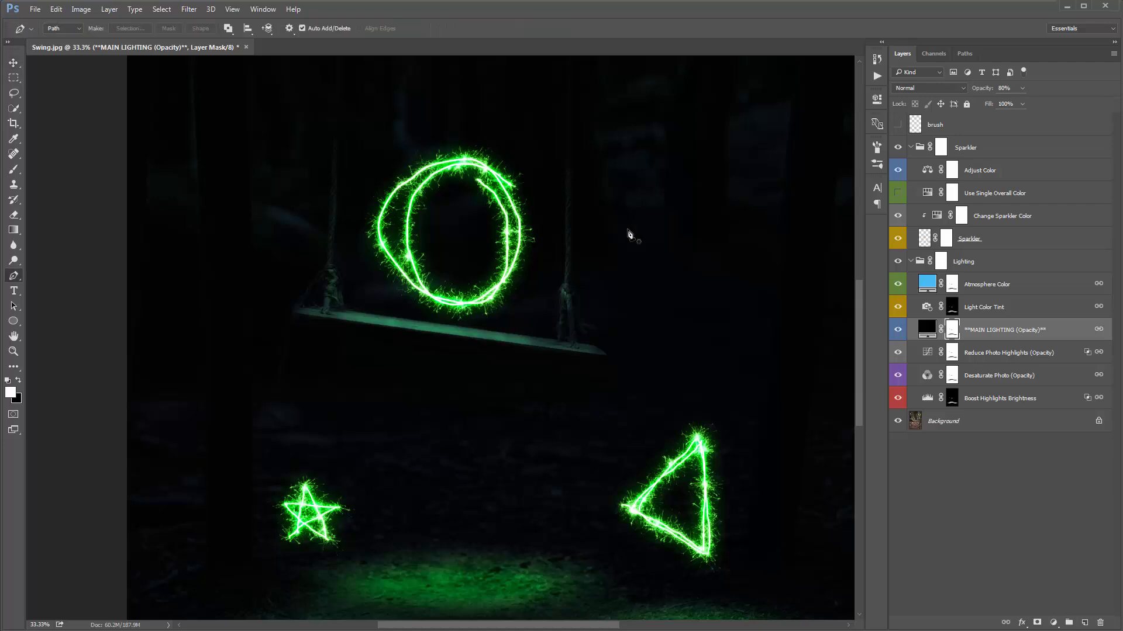
pyautogui.click(627, 229)
pyautogui.click(621, 135)
pyautogui.click(524, 101)
pyautogui.click(393, 95)
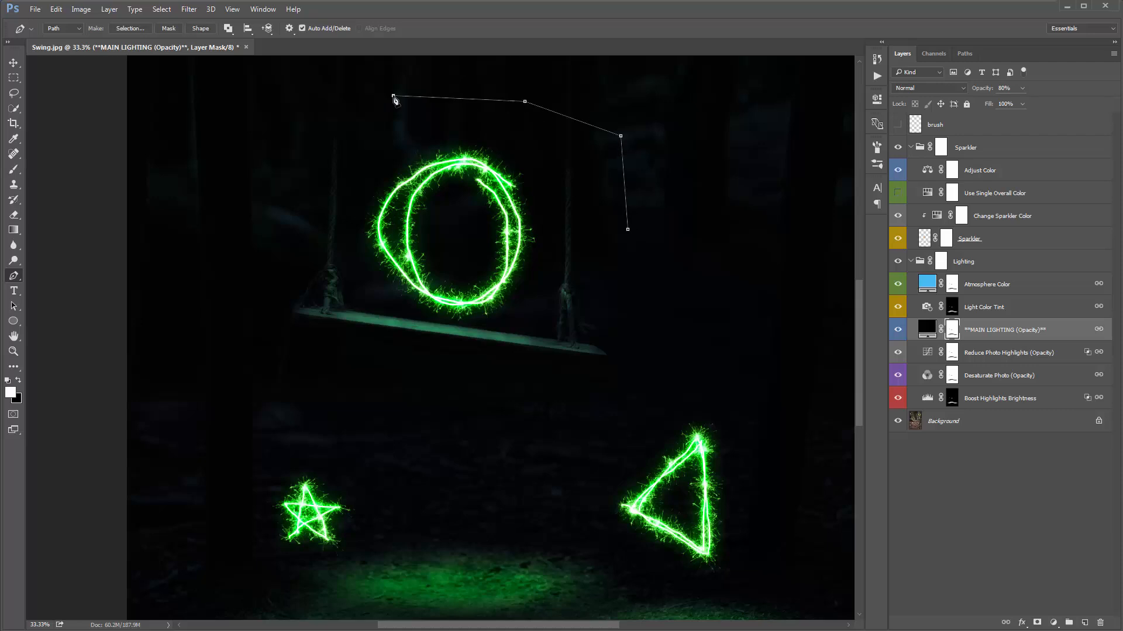
pyautogui.click(291, 100)
pyautogui.click(234, 227)
pyautogui.click(235, 333)
pyautogui.click(388, 391)
pyautogui.click(544, 403)
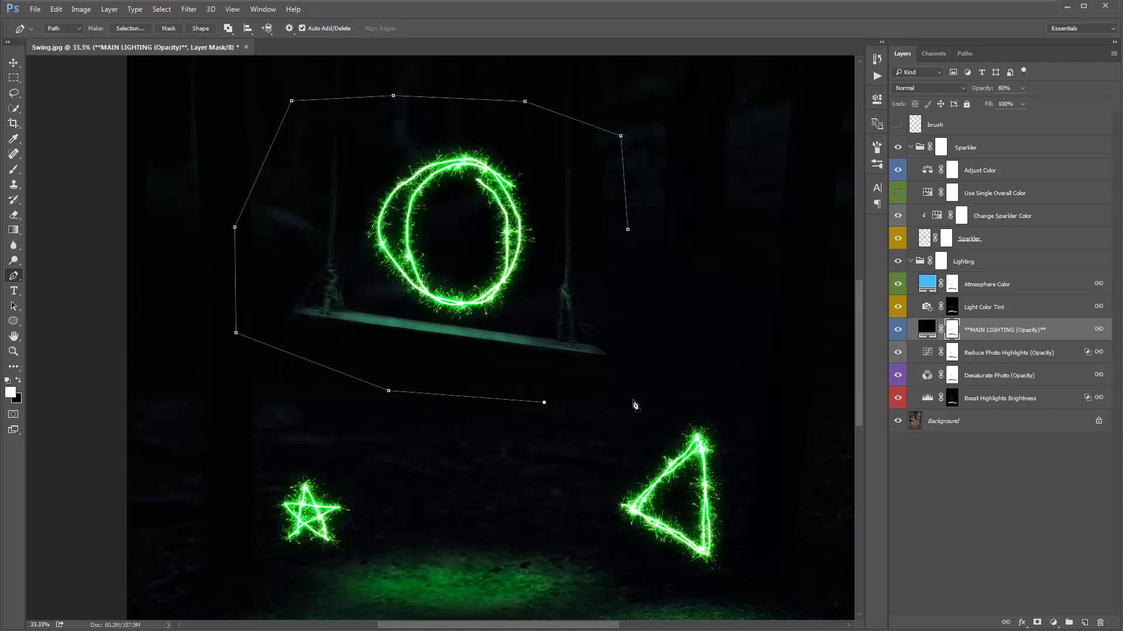
pyautogui.click(633, 399)
pyautogui.click(644, 315)
pyautogui.click(627, 229)
pyautogui.hotkey('ctrl', 'Return')
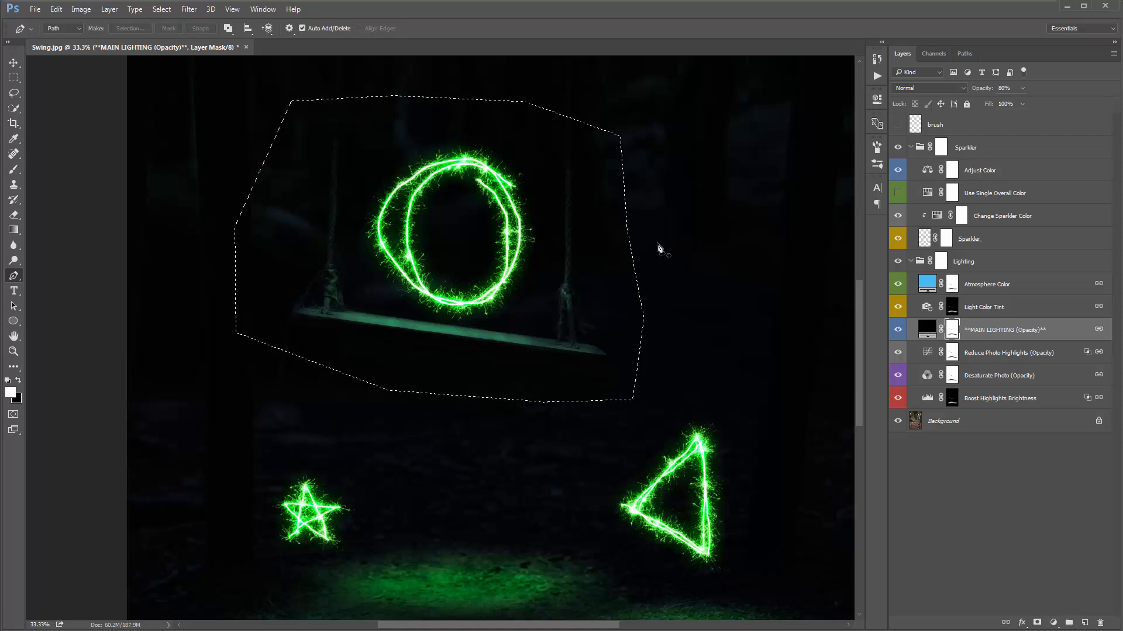
# Apply Levels to the selected area of the MAIN LIGHTING mask with input black 151 and input white 216, and deselect
pyautogui.press('v')
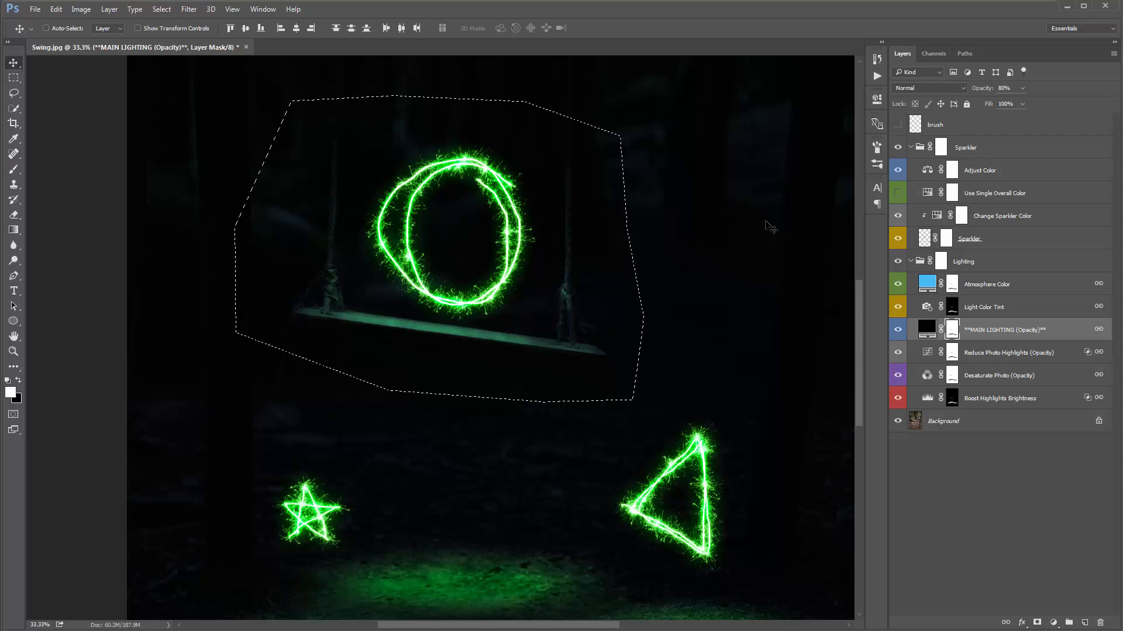
pyautogui.press('ctrl')
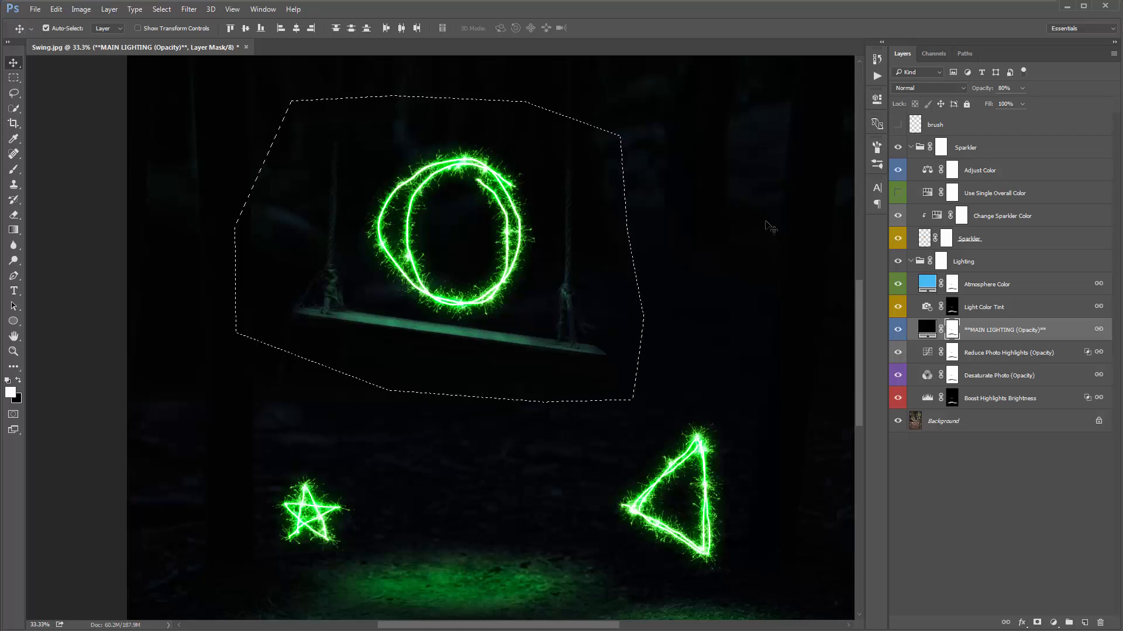
pyautogui.hotkey('ctrl', 'l')
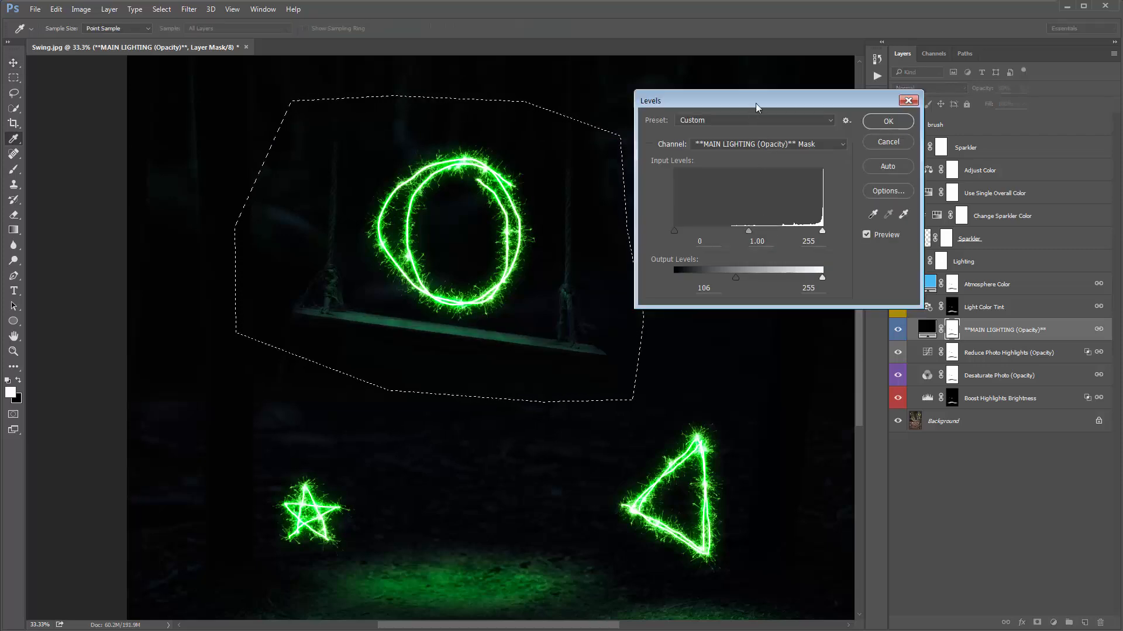
pyautogui.moveTo(757, 97); pyautogui.dragTo(802, 90)
pyautogui.keyDown('alt'); pyautogui.click(932, 135); pyautogui.keyUp('alt')
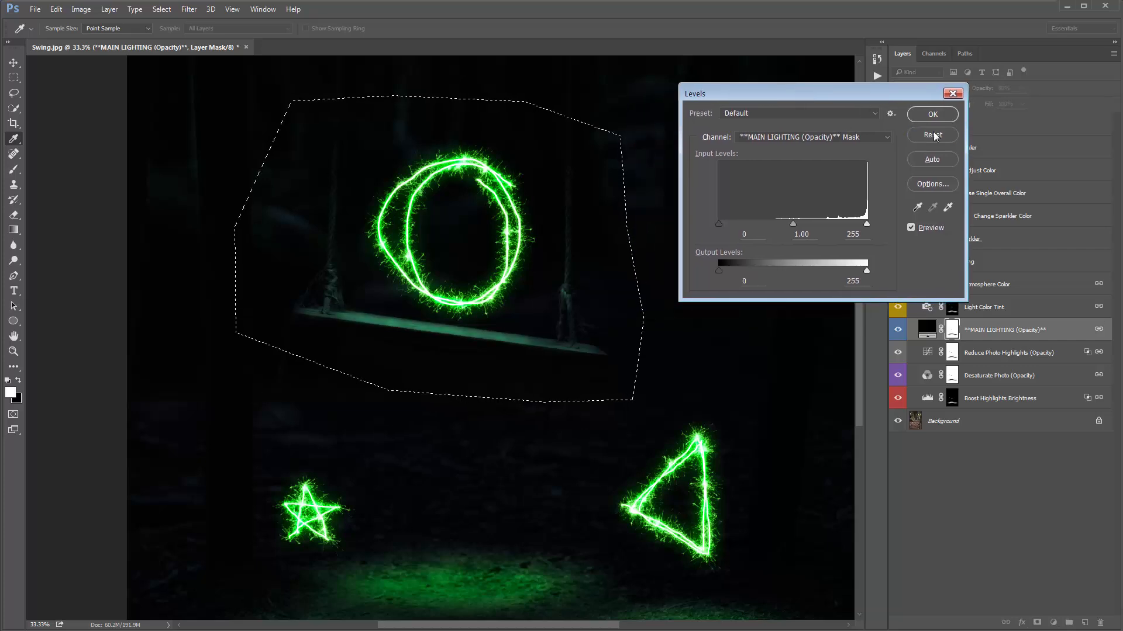
pyautogui.moveTo(756, 90); pyautogui.dragTo(795, 83)
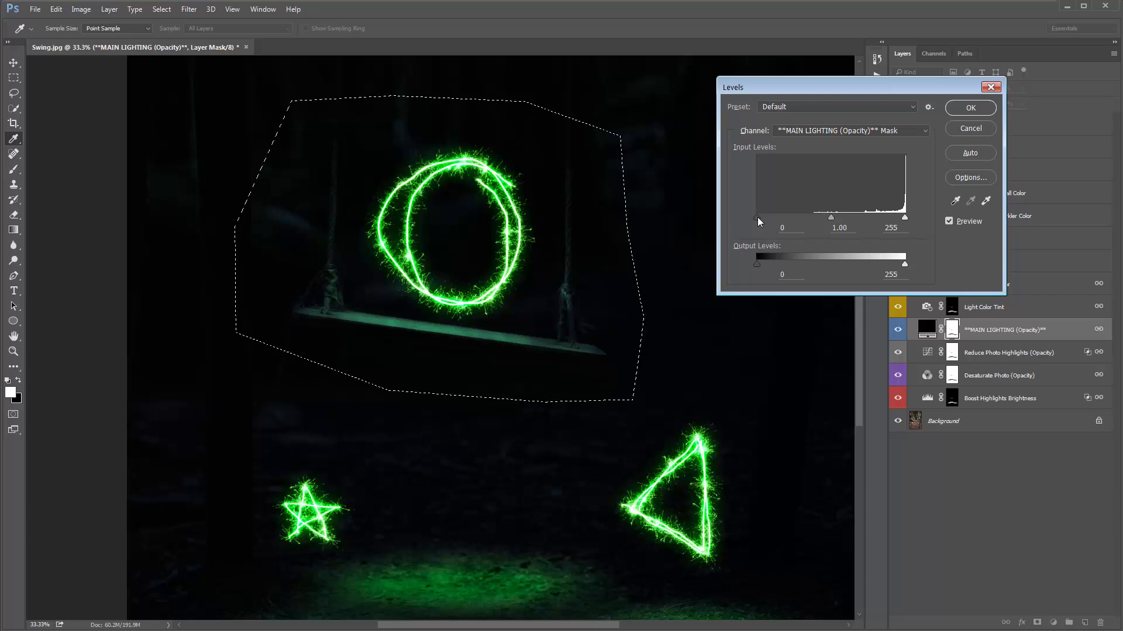
pyautogui.moveTo(757, 216)
pyautogui.mouseDown()
pyautogui.moveTo(871, 221)
pyautogui.moveTo(742, 210)
pyautogui.mouseUp()
pyautogui.moveTo(906, 217)
pyautogui.mouseDown()
pyautogui.moveTo(869, 215)
pyautogui.moveTo(911, 219)
pyautogui.mouseUp()
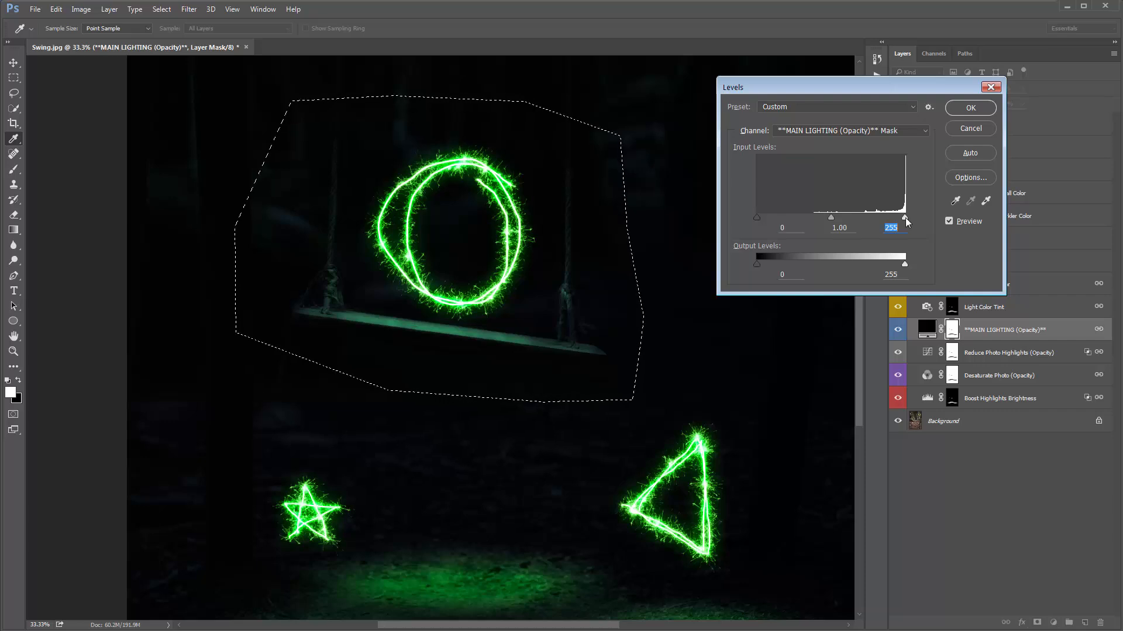
pyautogui.moveTo(905, 217); pyautogui.dragTo(881, 220)
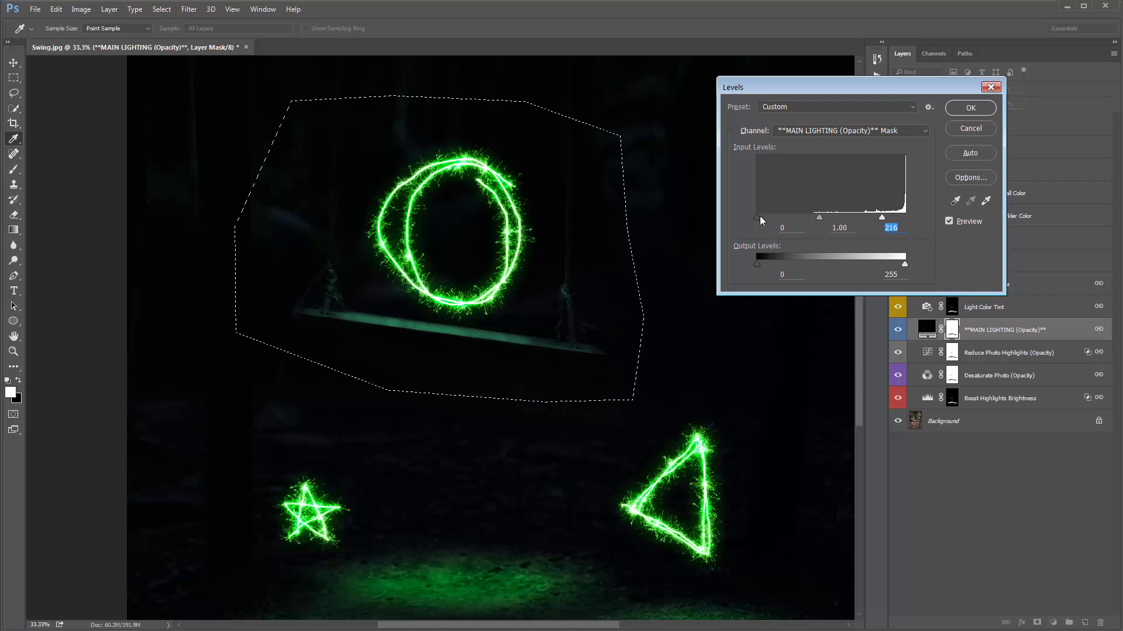
pyautogui.moveTo(759, 217); pyautogui.dragTo(845, 228)
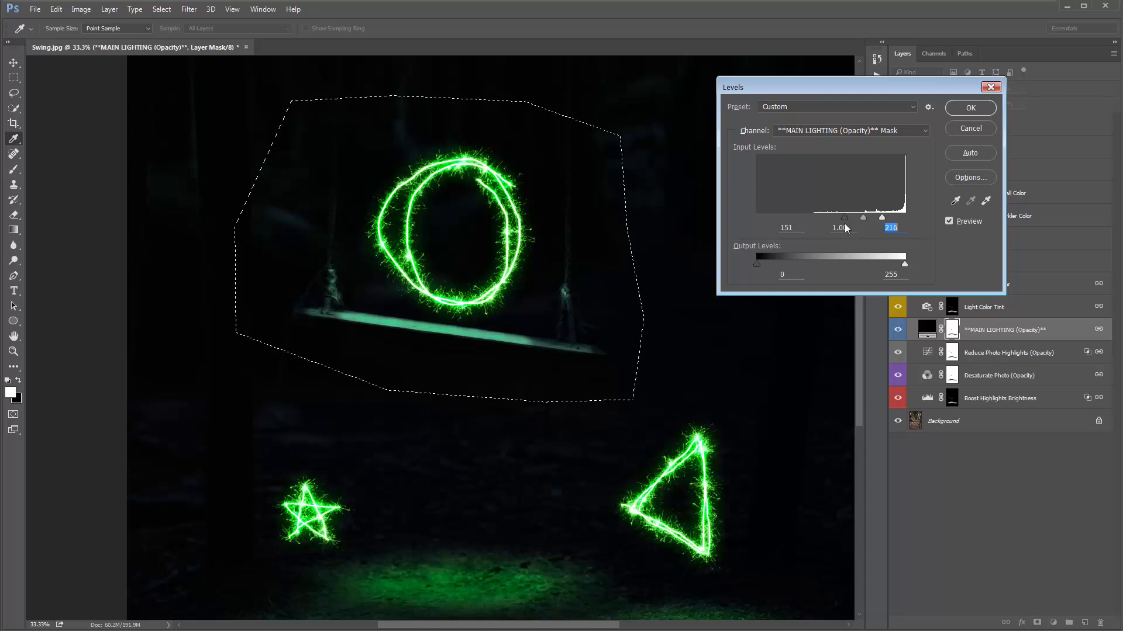
pyautogui.click(970, 108)
pyautogui.hotkey('ctrl', 'd')
# Soften the light on both rope knots by dabbing white on the MAIN LIGHTING mask at 30% and 20% brush opacity
pyautogui.press('v')
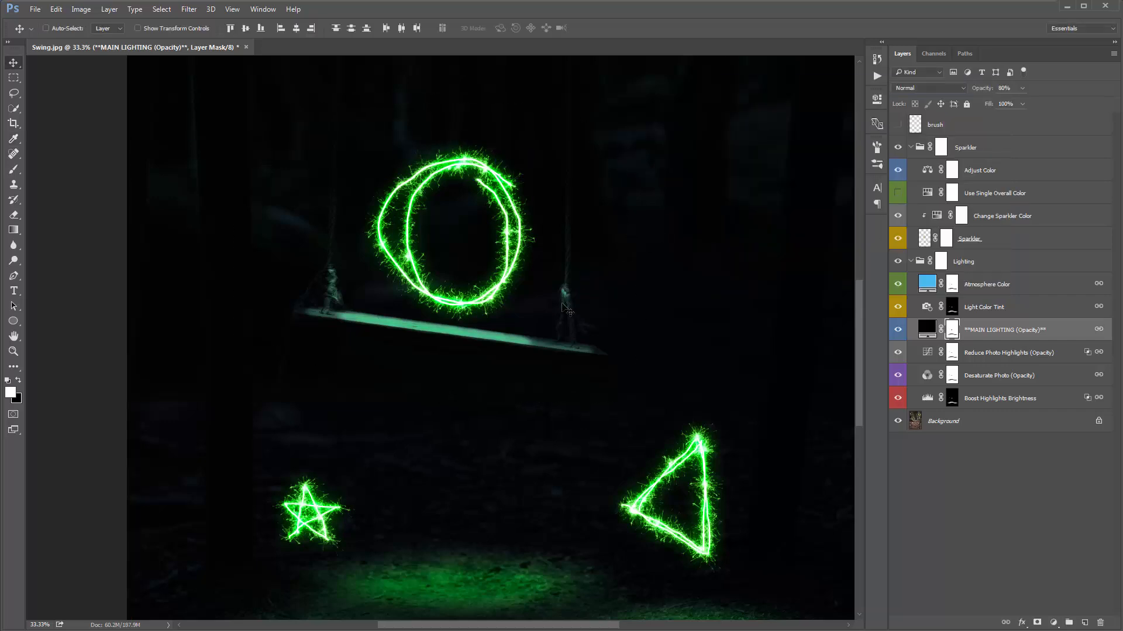
pyautogui.click(571, 310)
pyautogui.press('b')
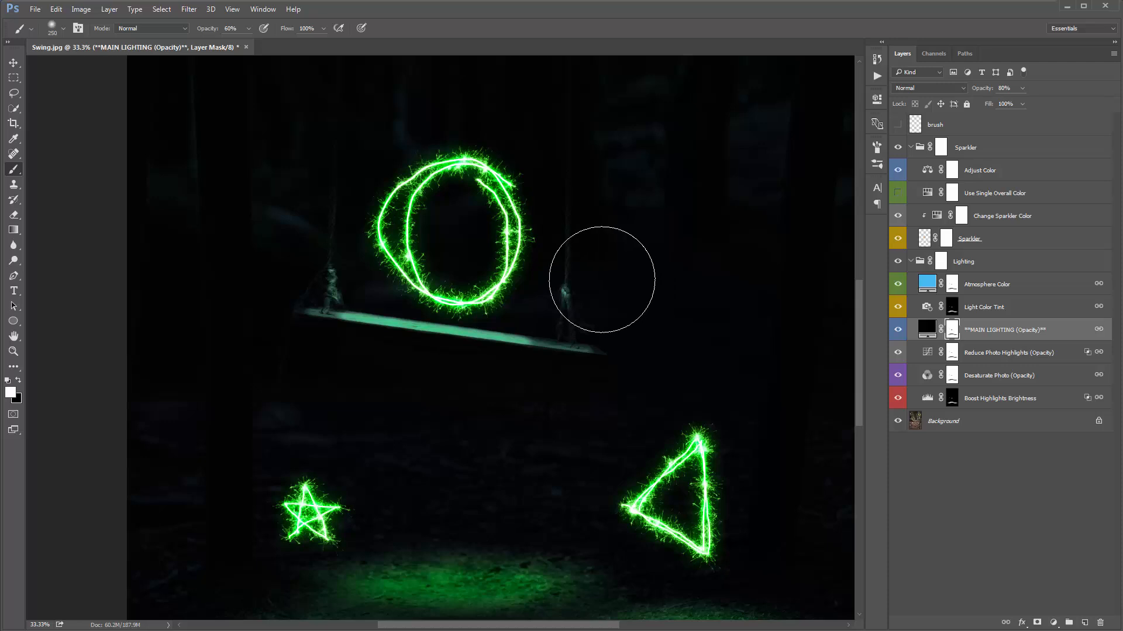
pyautogui.press(']')
pyautogui.press(']')
pyautogui.press(']')
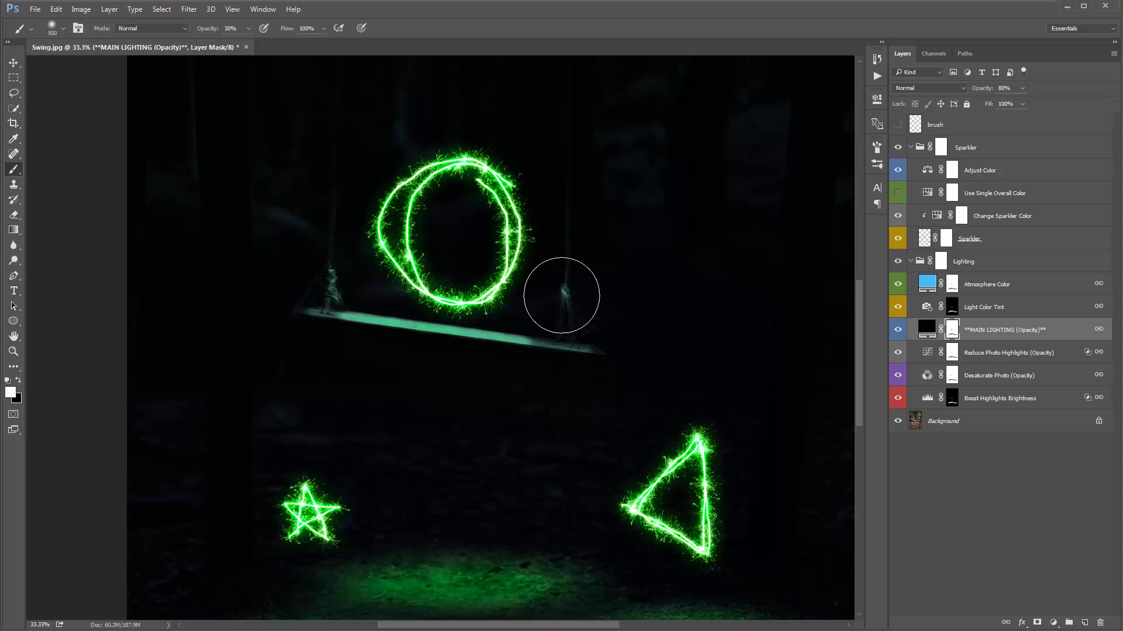
pyautogui.click(563, 294)
pyautogui.press('[')
pyautogui.press('[')
pyautogui.click(331, 285)
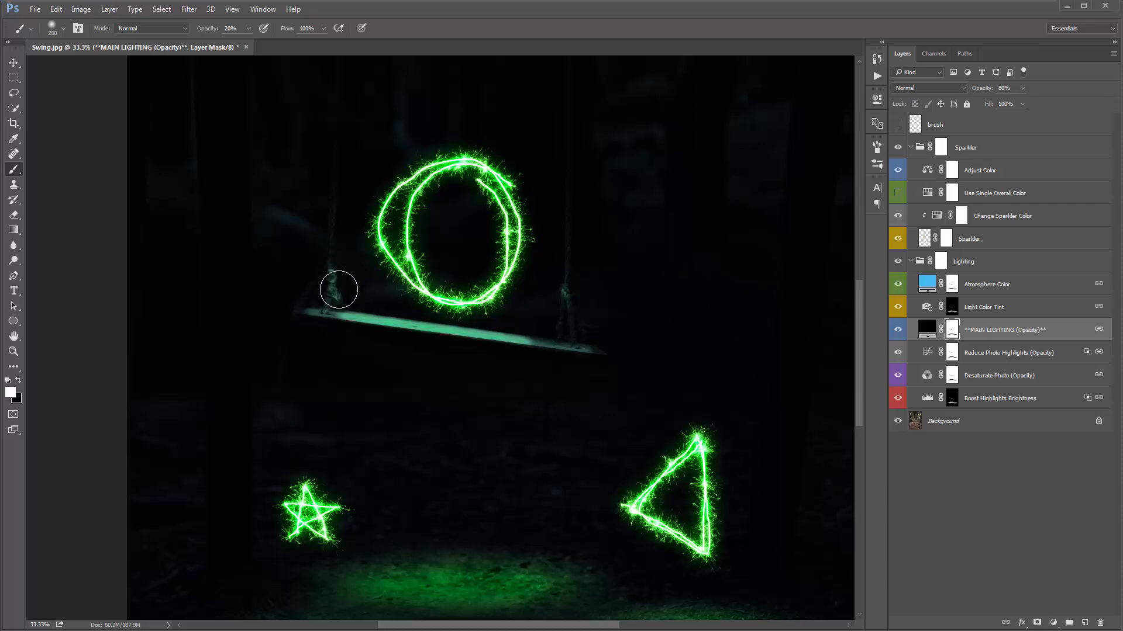
# Run the Update Lighting action after softening the rope-knot light, and check the image with the interface hidden
pyautogui.click(876, 77)
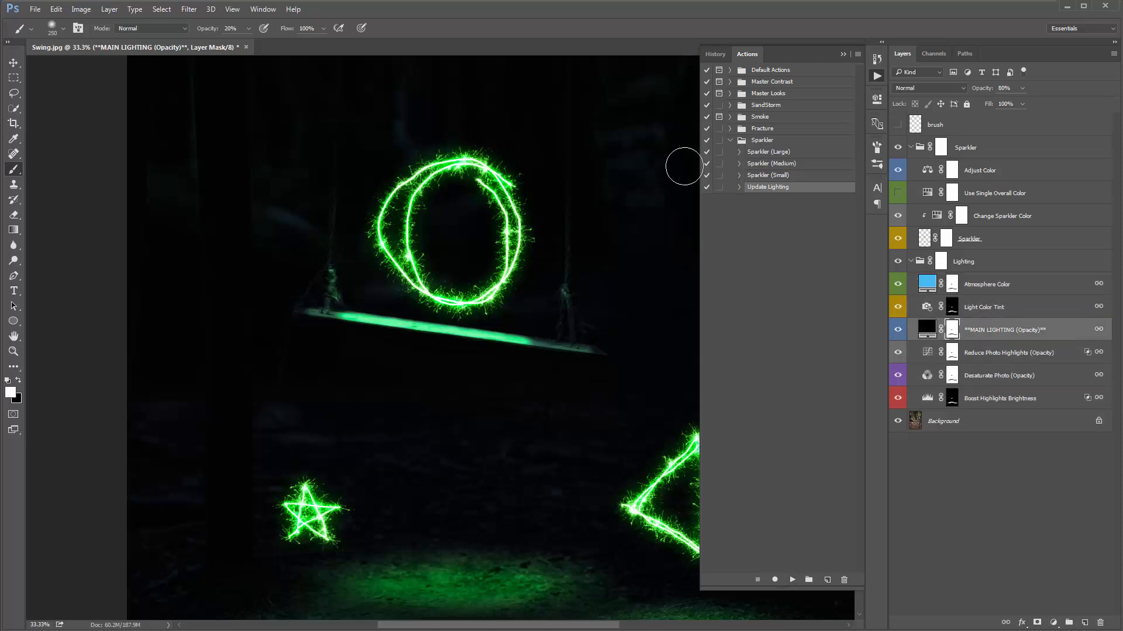
pyautogui.press('v')
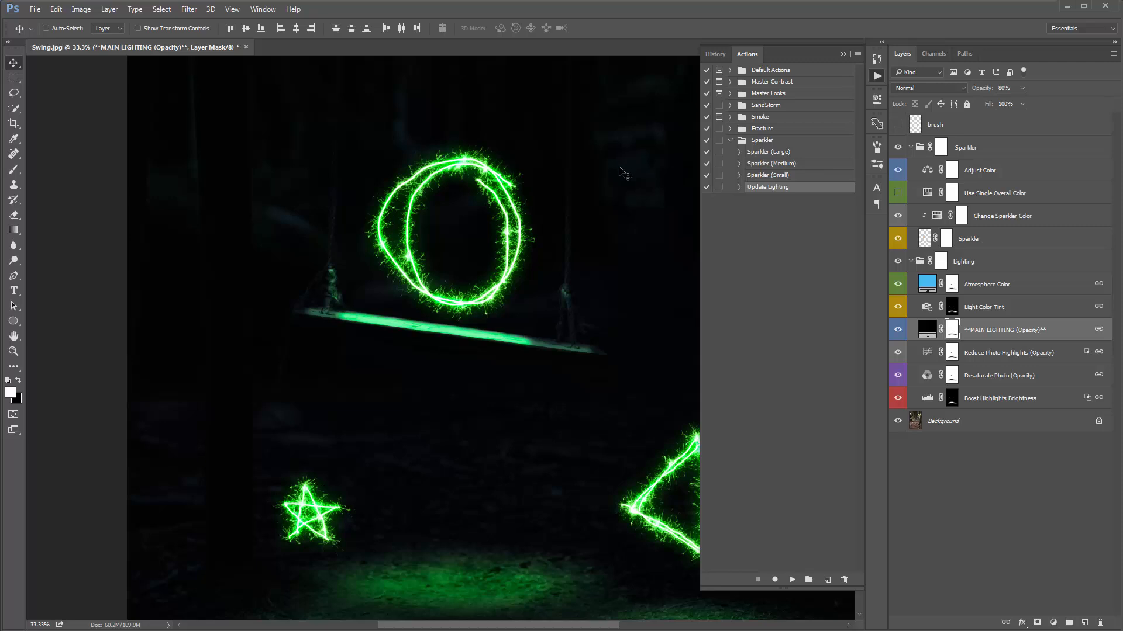
pyautogui.press('Tab')
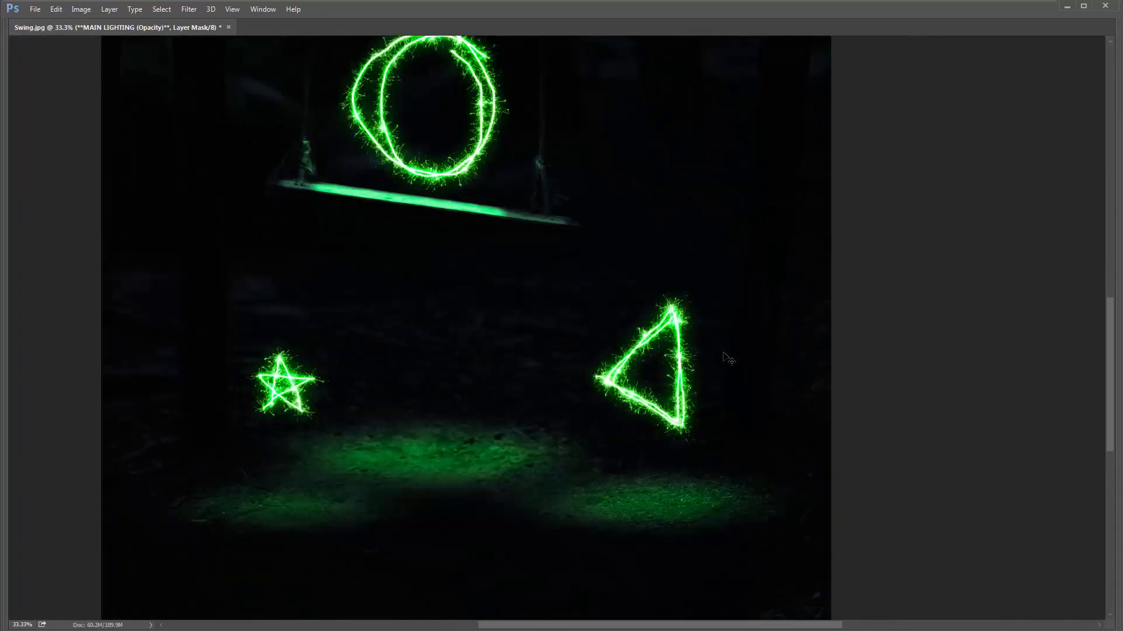
pyautogui.press('Tab')
# Paint black at 40% brush opacity on the MAIN LIGHTING mask along the tree trunks beside the star and triangle sparklers
pyautogui.press('z')
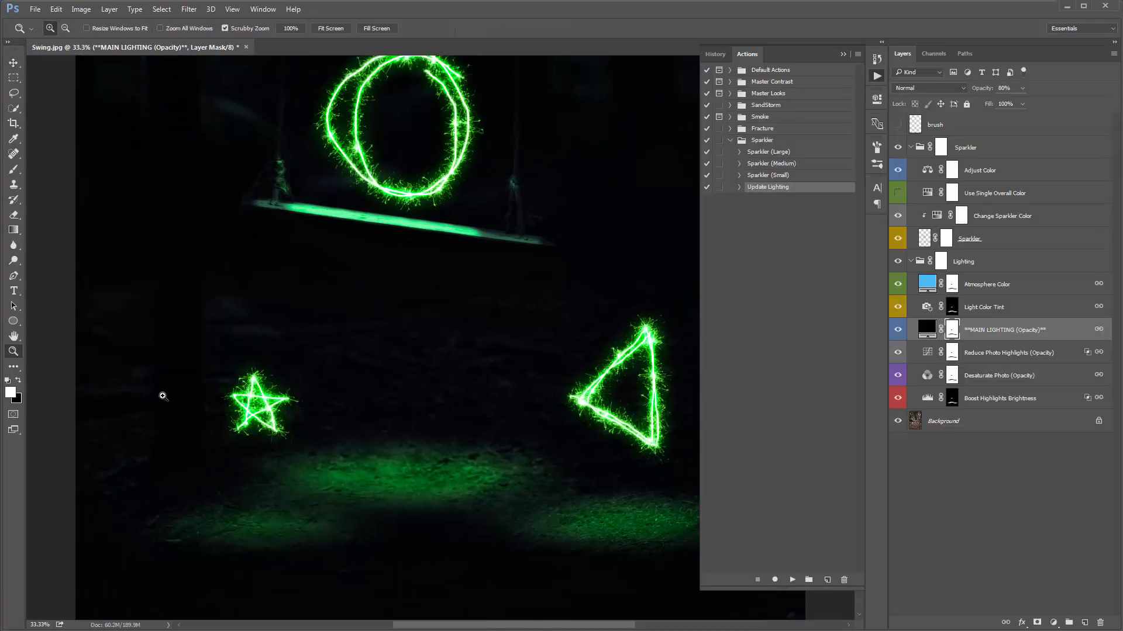
pyautogui.click(199, 393)
pyautogui.click(201, 392)
pyautogui.moveTo(366, 311); pyautogui.dragTo(152, 578)
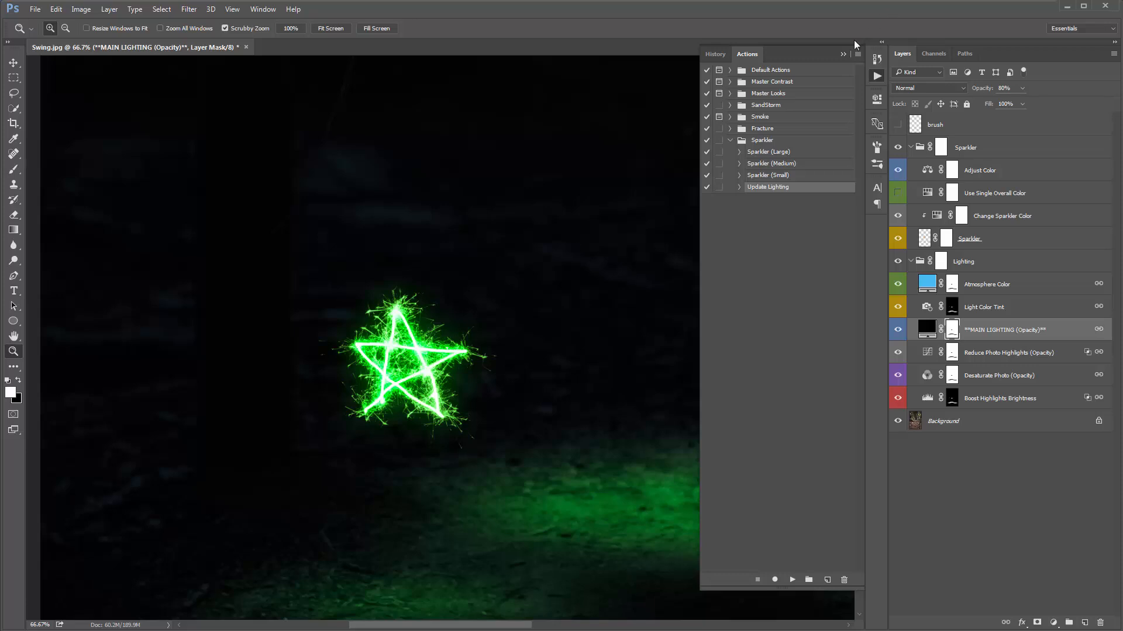
pyautogui.click(843, 55)
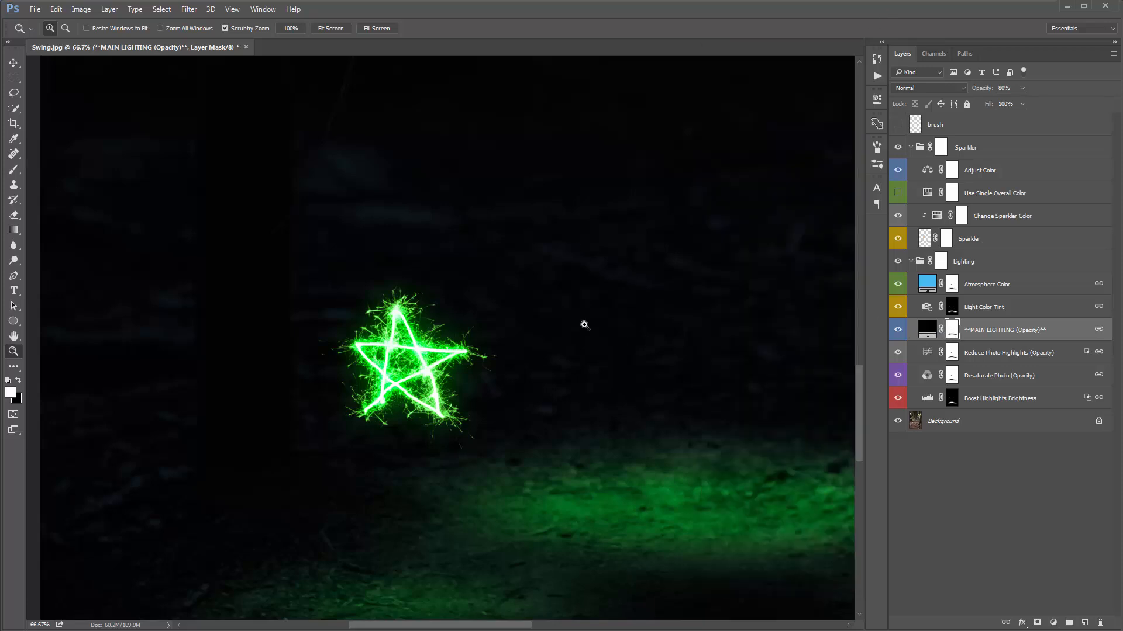
pyautogui.press('b')
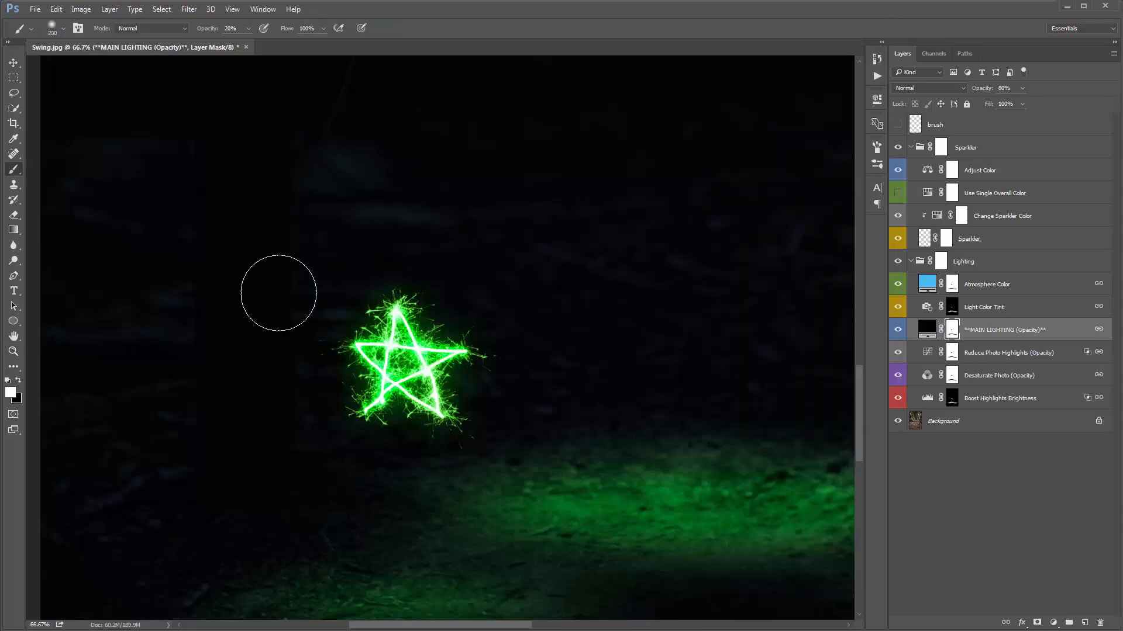
pyautogui.press('x')
pyautogui.press('[')
pyautogui.press('[')
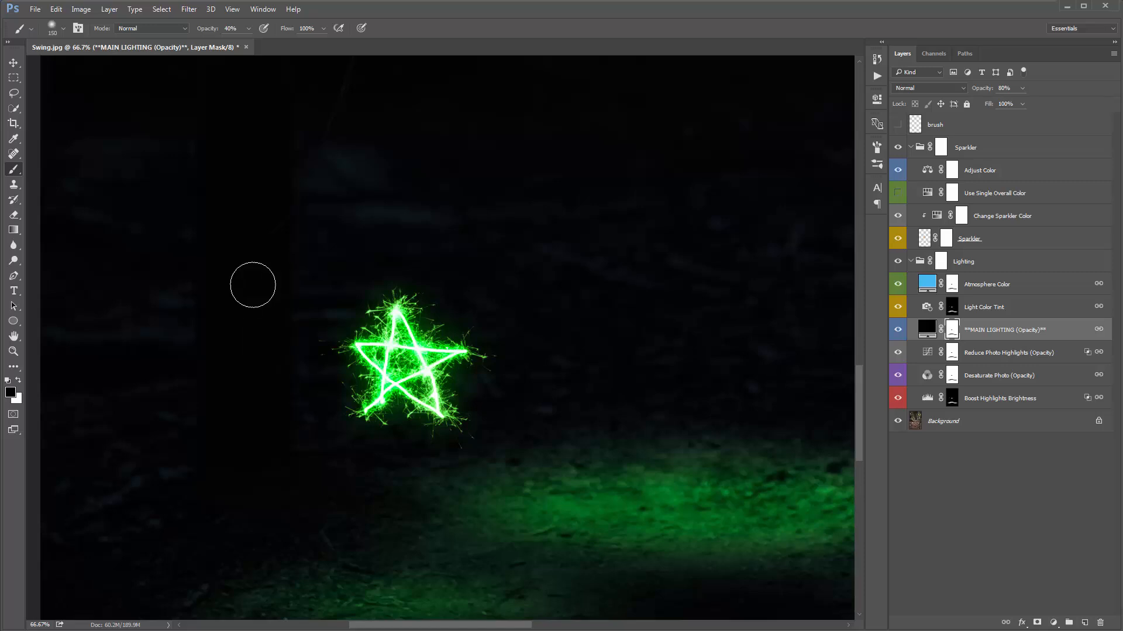
pyautogui.press('[')
pyautogui.press('[')
pyautogui.moveTo(626, 328)
pyautogui.mouseDown()
pyautogui.moveTo(534, 270)
pyautogui.moveTo(576, 306)
pyautogui.mouseUp()
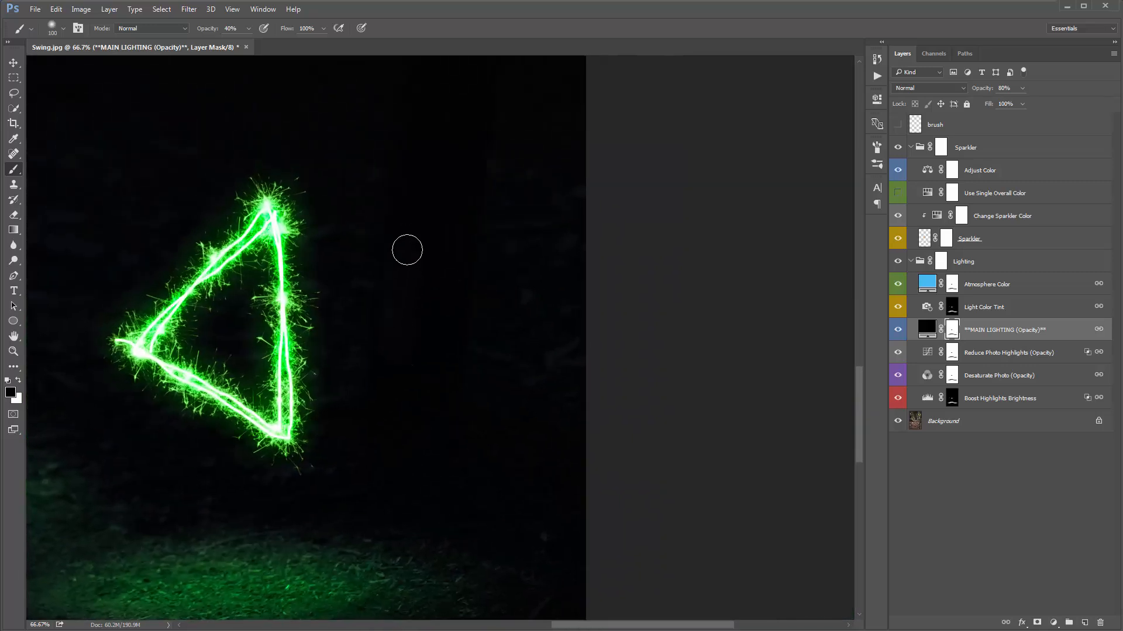
pyautogui.moveTo(399, 355)
pyautogui.mouseDown()
pyautogui.moveTo(413, 221)
pyautogui.moveTo(401, 246)
pyautogui.moveTo(392, 401)
pyautogui.moveTo(414, 266)
pyautogui.moveTo(414, 356)
pyautogui.mouseUp()
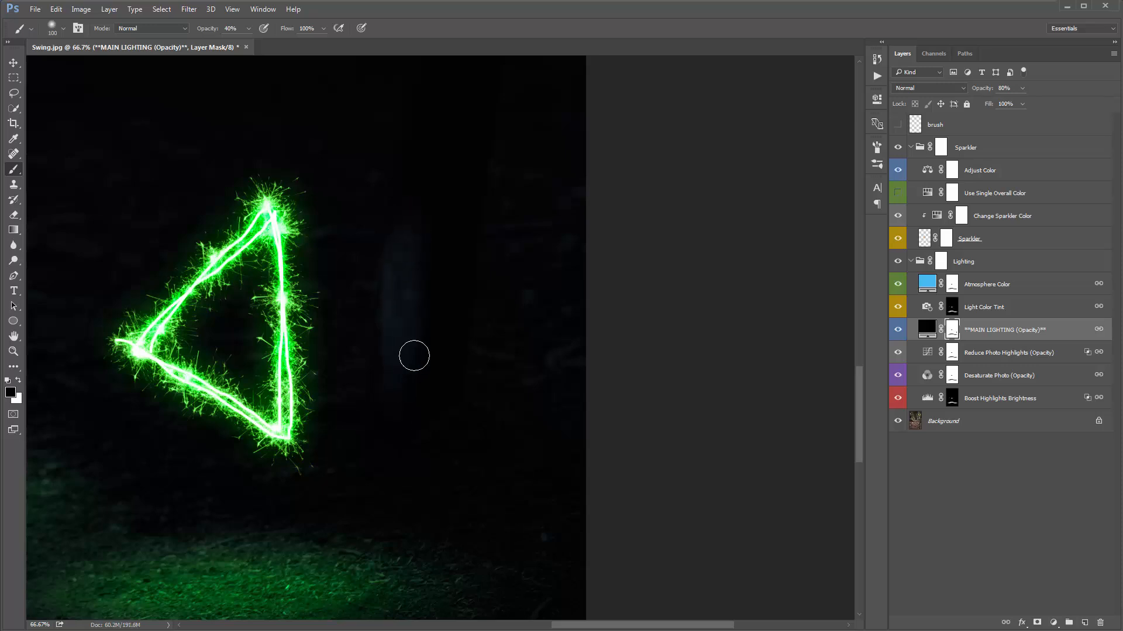
# Run the Update Lighting action to tint the light painted on the two trunks
pyautogui.hotkey('ctrl', '0')
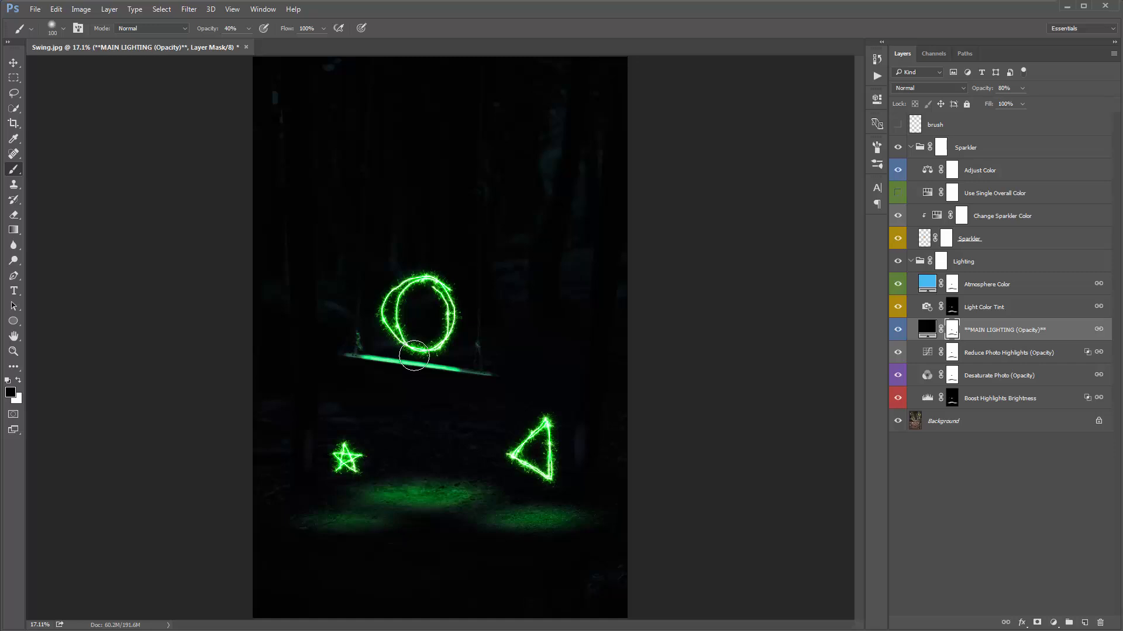
pyautogui.click(877, 76)
pyautogui.click(793, 579)
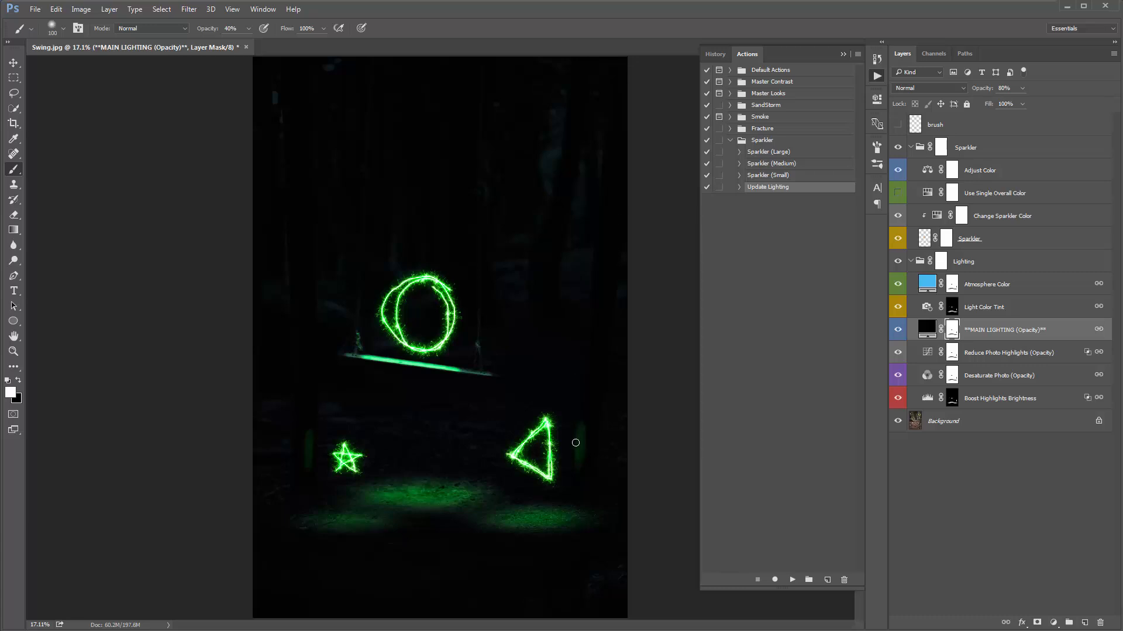
pyautogui.press('v')
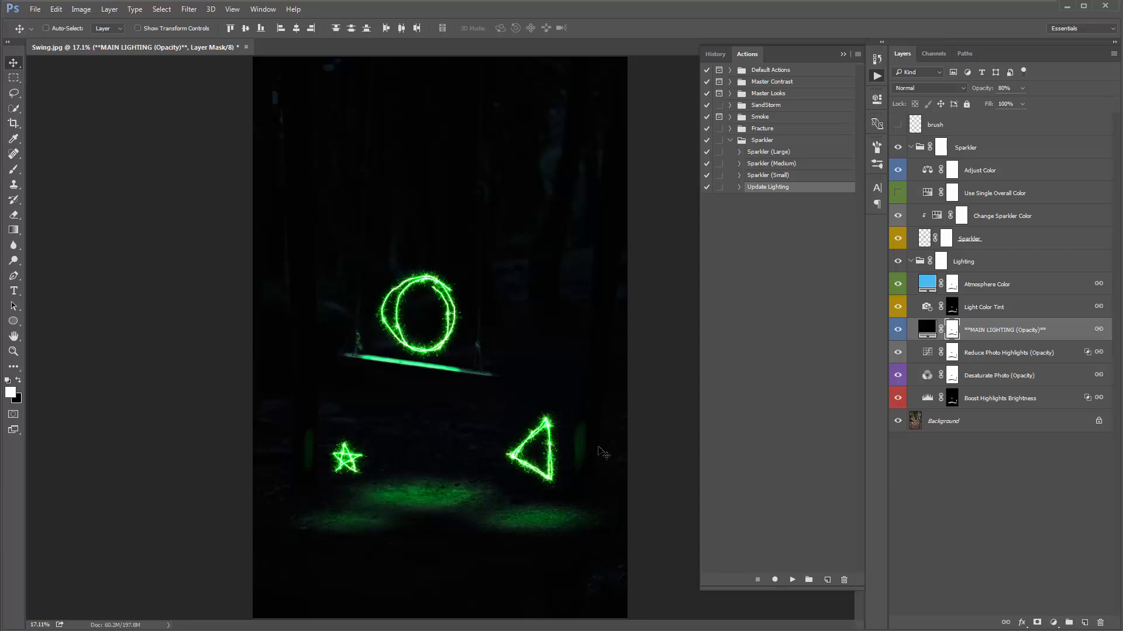
# Soften the light on both trunks with a 1000 px white brush at 50% opacity, and run Update Lighting again
pyautogui.press('b')
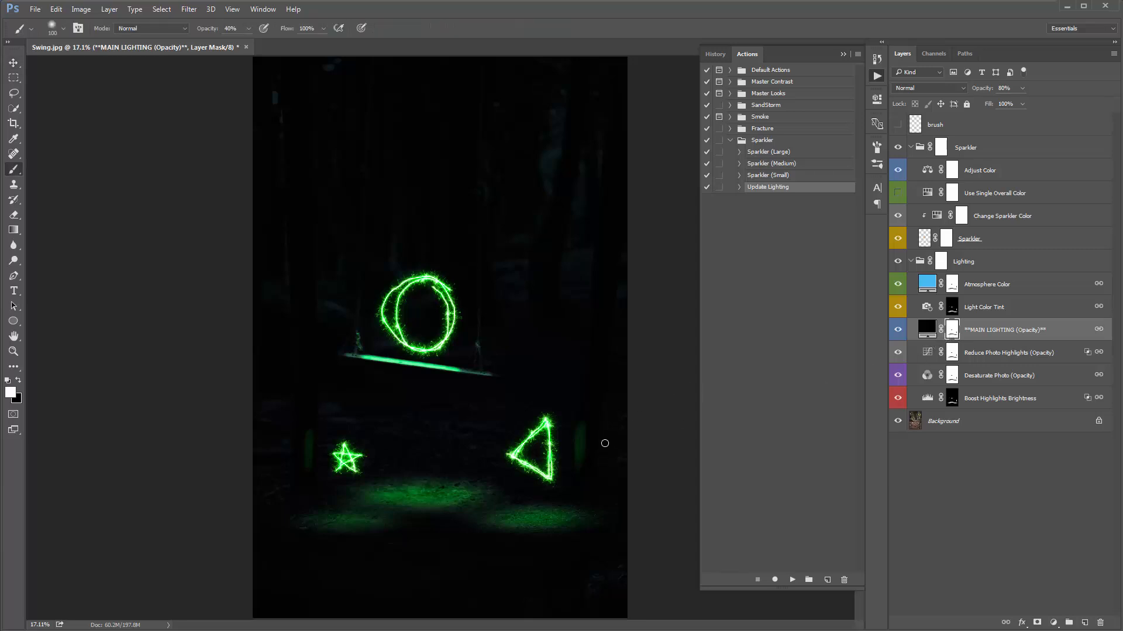
pyautogui.press(']')
pyautogui.press(']')
pyautogui.press(']')
pyautogui.press(']')
pyautogui.press(']')
pyautogui.press(']')
pyautogui.press(']')
pyautogui.press(']')
pyautogui.press(']')
pyautogui.press('5')
pyautogui.click(298, 447)
pyautogui.click(792, 580)
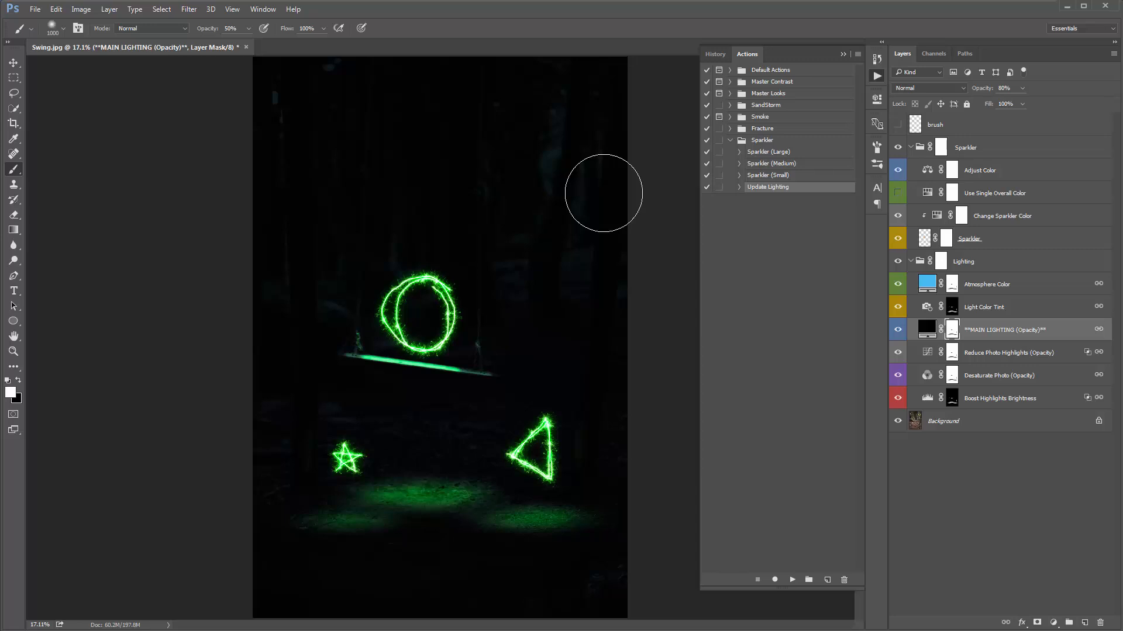
# Select the trunk area beside the triangle, apply Levels to the MAIN LIGHTING mask with input black 77, and deselect
pyautogui.press('m')
pyautogui.moveTo(543, 413)
pyautogui.mouseDown()
pyautogui.moveTo(609, 489)
pyautogui.moveTo(621, 485)
pyautogui.mouseUp()
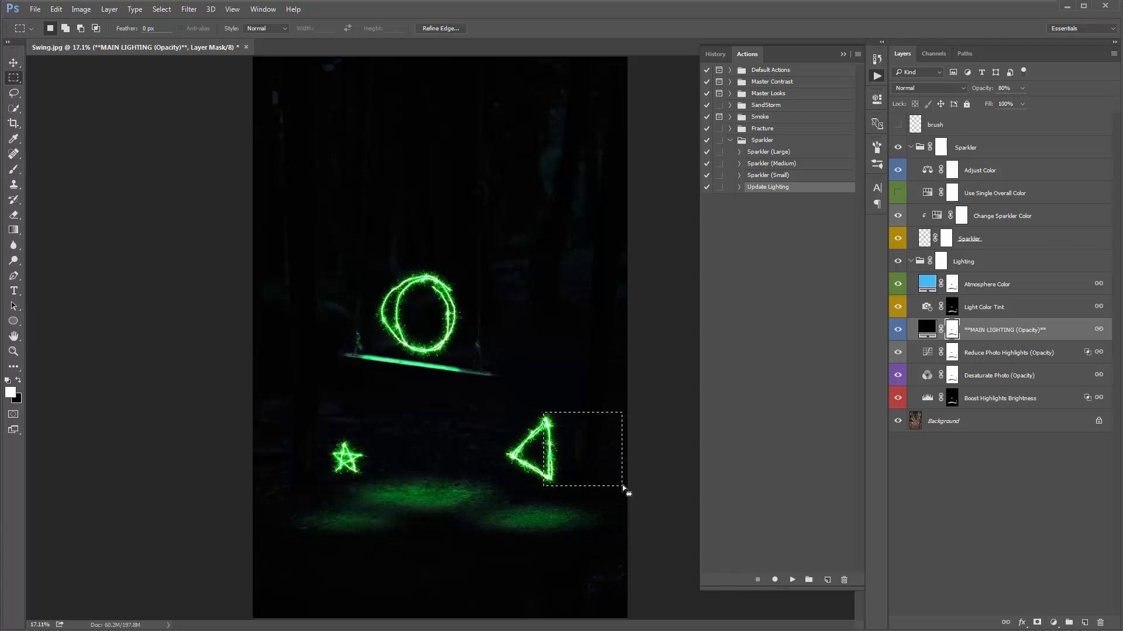
pyautogui.hotkey('ctrl', 'l')
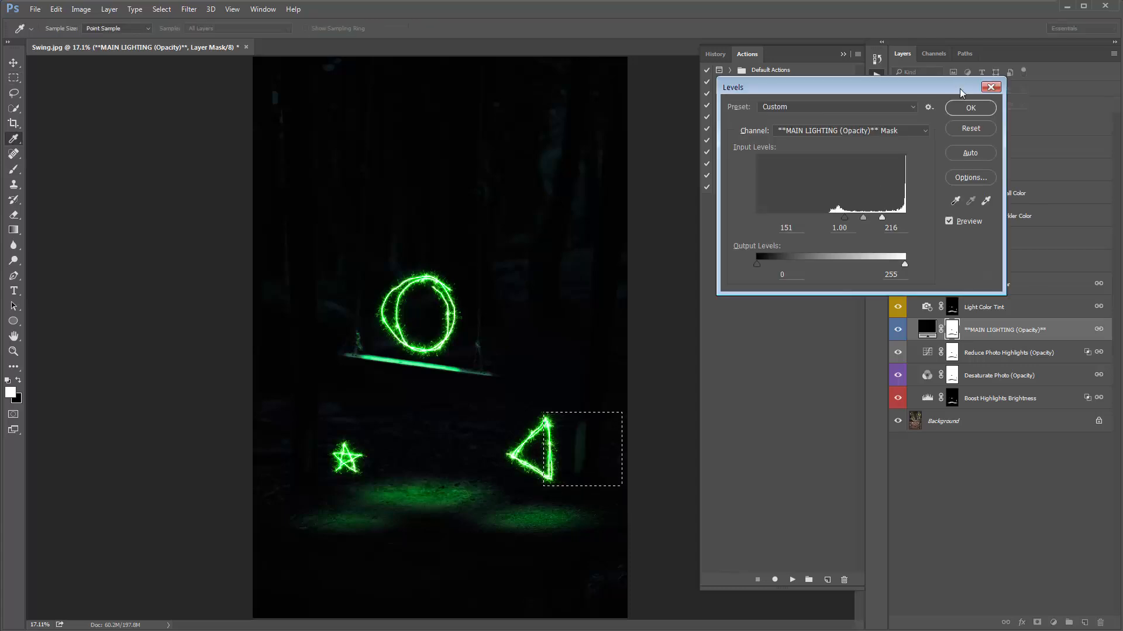
pyautogui.moveTo(757, 221); pyautogui.dragTo(801, 221)
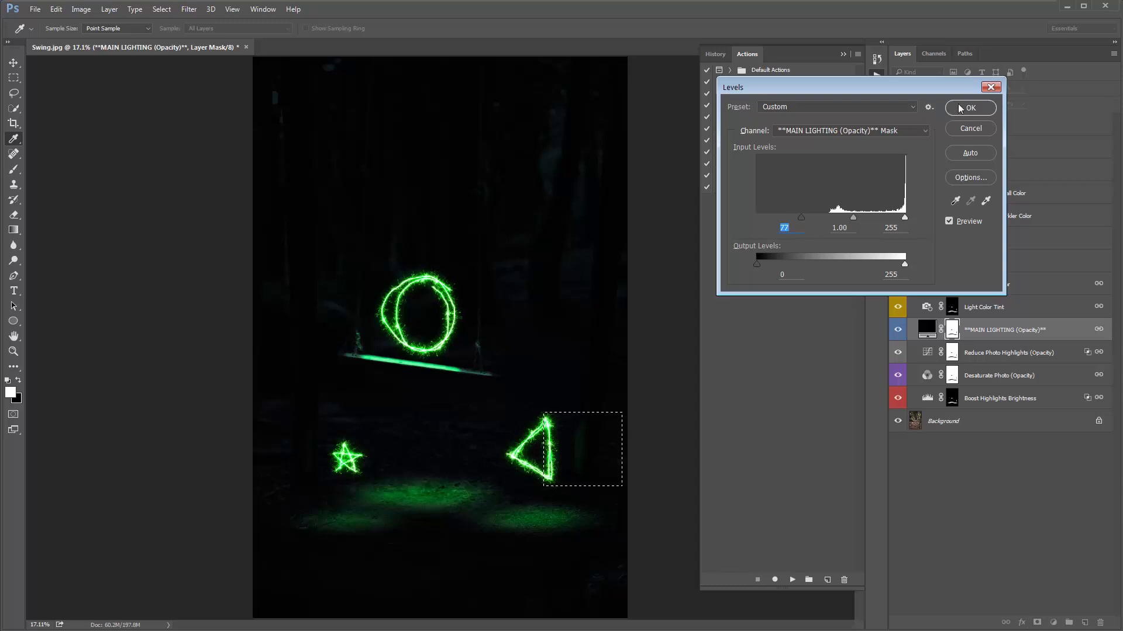
pyautogui.press('Return')
pyautogui.hotkey('ctrl', 'd')
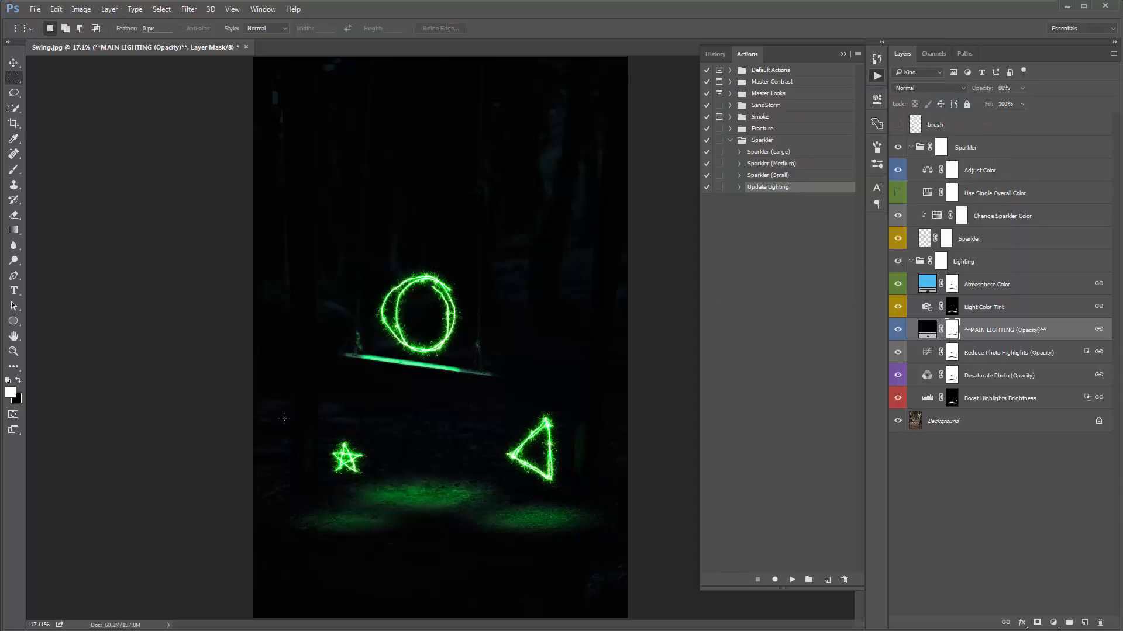
# Select the trunk area beside the star and raise the input black of the MAIN LIGHTING mask with Levels
pyautogui.moveTo(284, 417); pyautogui.dragTo(329, 488)
pyautogui.hotkey('ctrl', 'l')
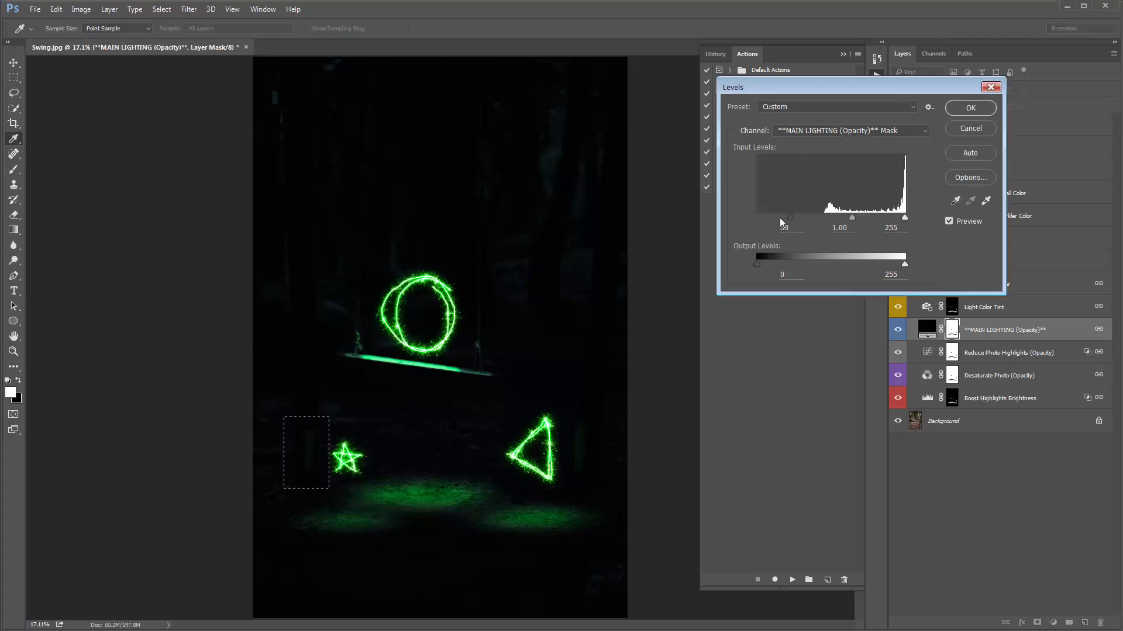
pyautogui.moveTo(780, 219)
pyautogui.mouseDown()
pyautogui.moveTo(763, 216)
pyautogui.moveTo(787, 219)
pyautogui.mouseUp()
pyautogui.click(970, 107)
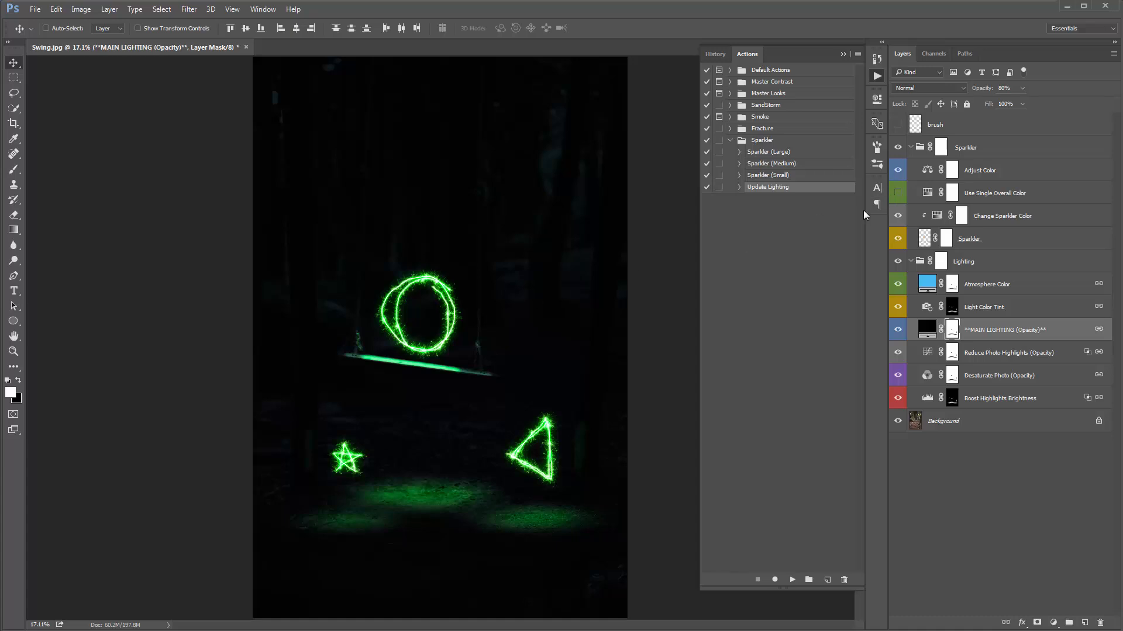
# Toggle the Use Single Overall Color layer on and off to compare the sparkler colours, leaving it hidden
pyautogui.click(898, 192)
pyautogui.click(898, 193)
pyautogui.click(898, 193)
pyautogui.click(898, 192)
pyautogui.click(898, 193)
pyautogui.click(899, 192)
pyautogui.click(898, 192)
pyautogui.click(843, 54)
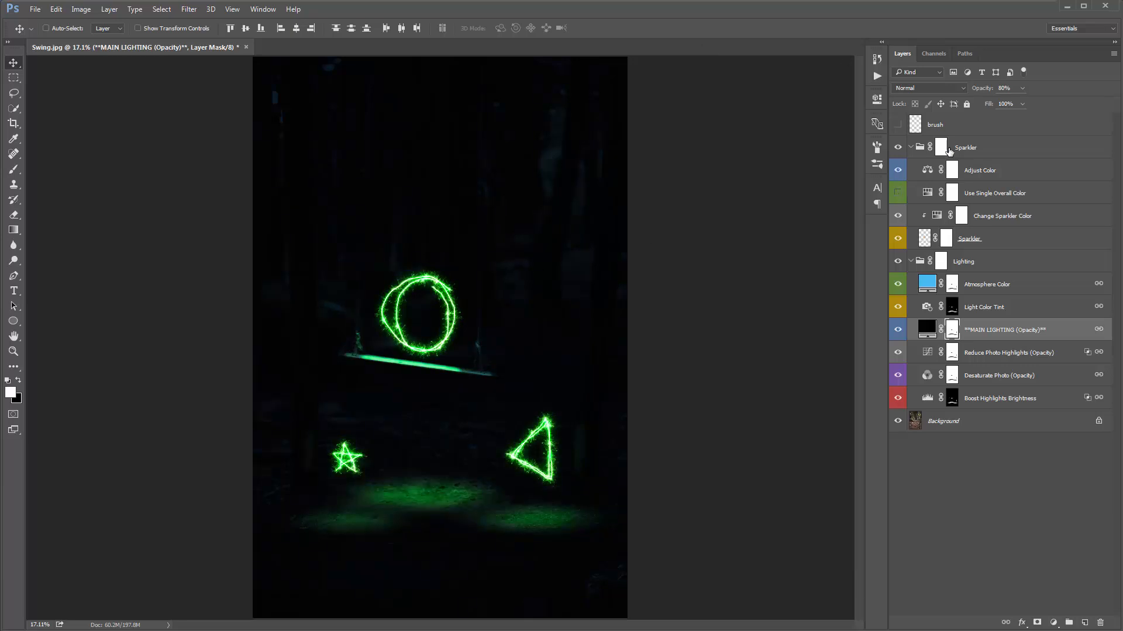
# Collapse all layer groups and toggle the Sparkler and Lighting groups to compare the effect with the original photo
pyautogui.keyDown('ctrl'); pyautogui.click(911, 147); pyautogui.keyUp('ctrl')
pyautogui.moveTo(898, 148); pyautogui.dragTo(903, 169)
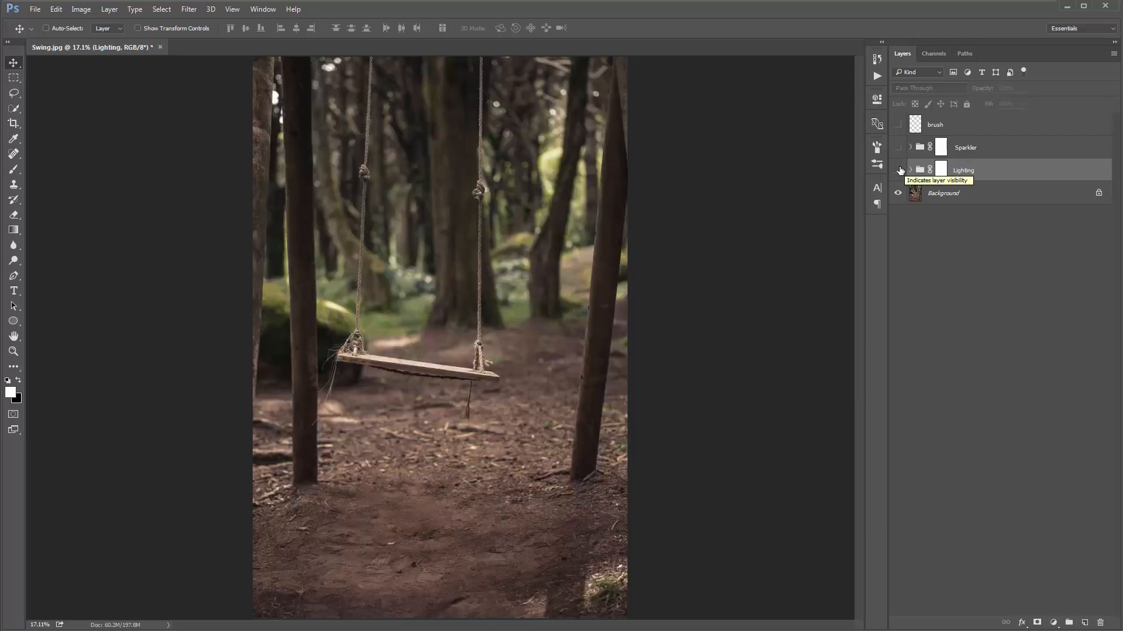
pyautogui.moveTo(898, 170); pyautogui.dragTo(896, 153)
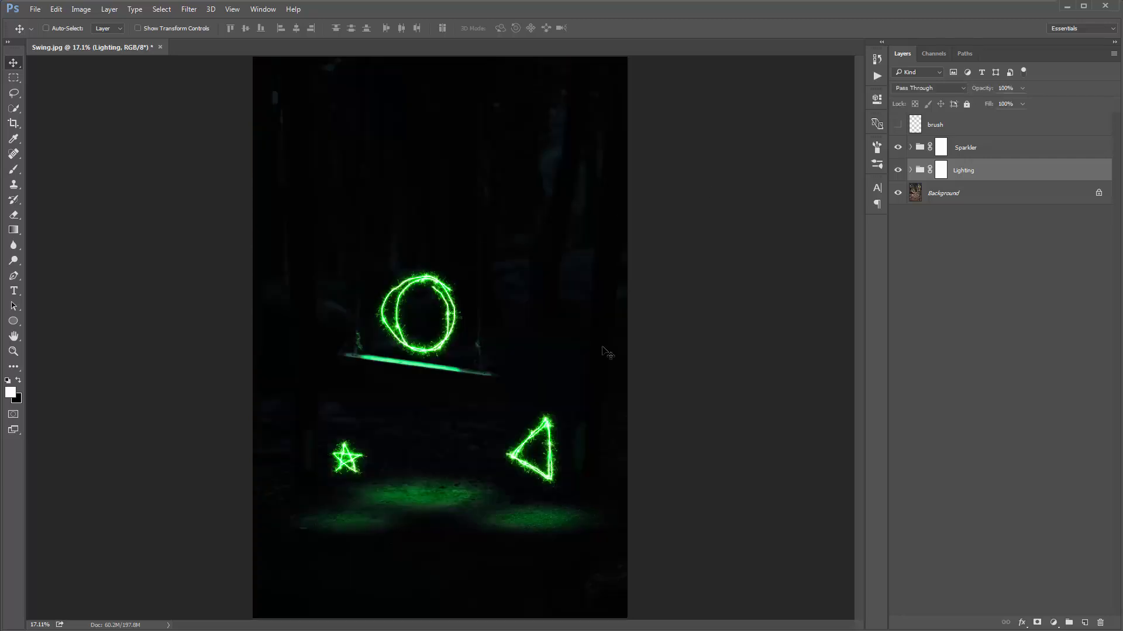
# Expand the Lighting group, select the MAIN LIGHTING mask, and collapse the Sparkler action set
pyautogui.click(912, 170)
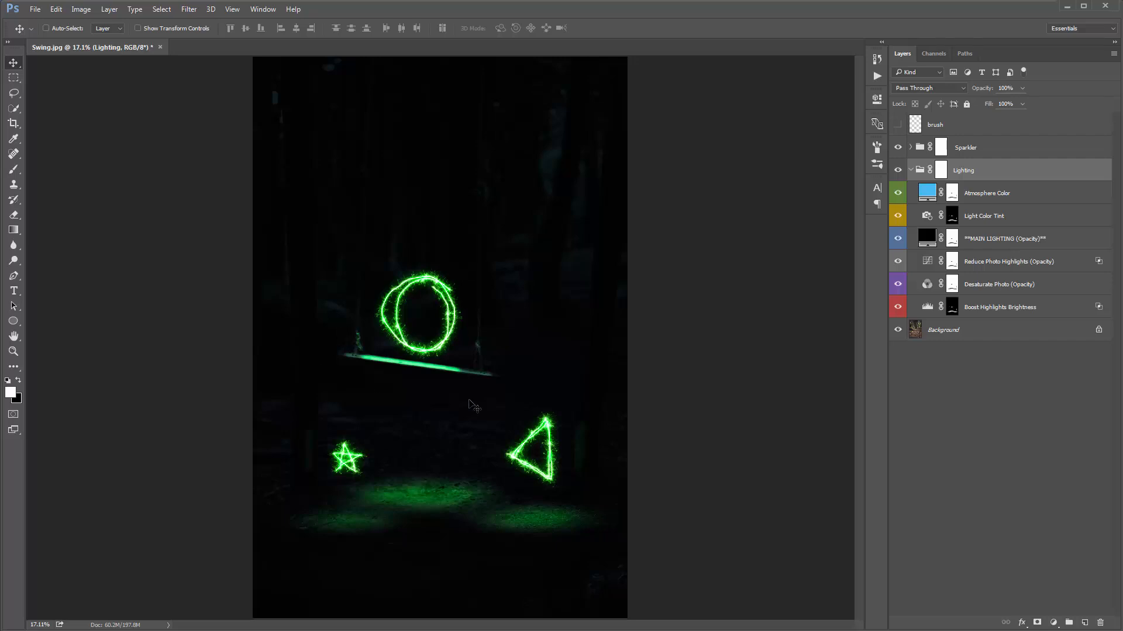
pyautogui.click(952, 243)
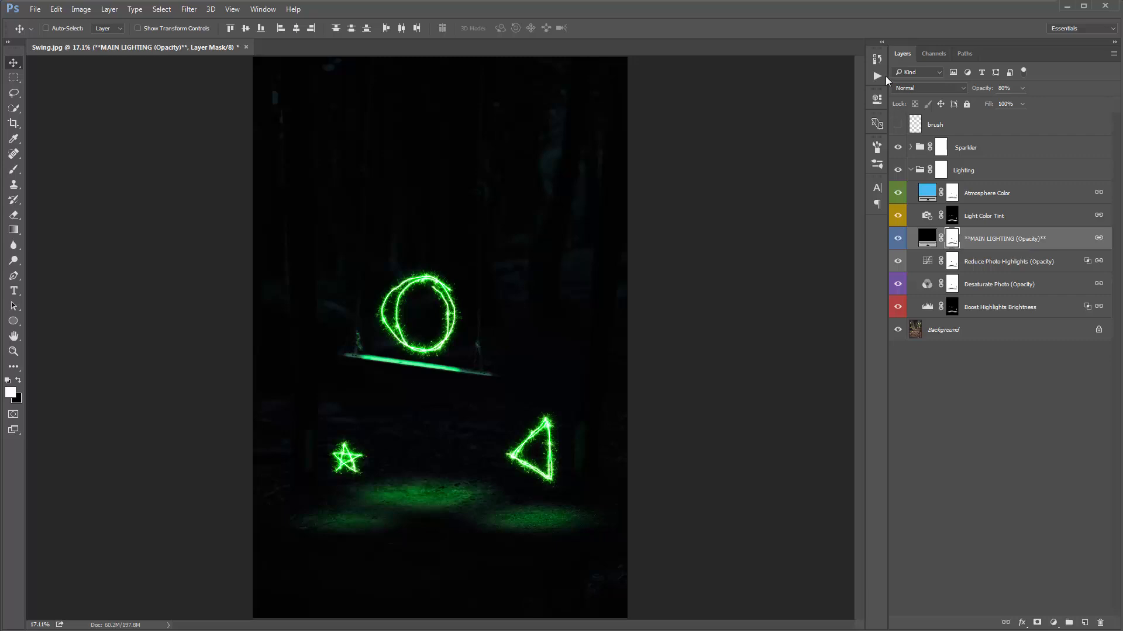
pyautogui.click(881, 99)
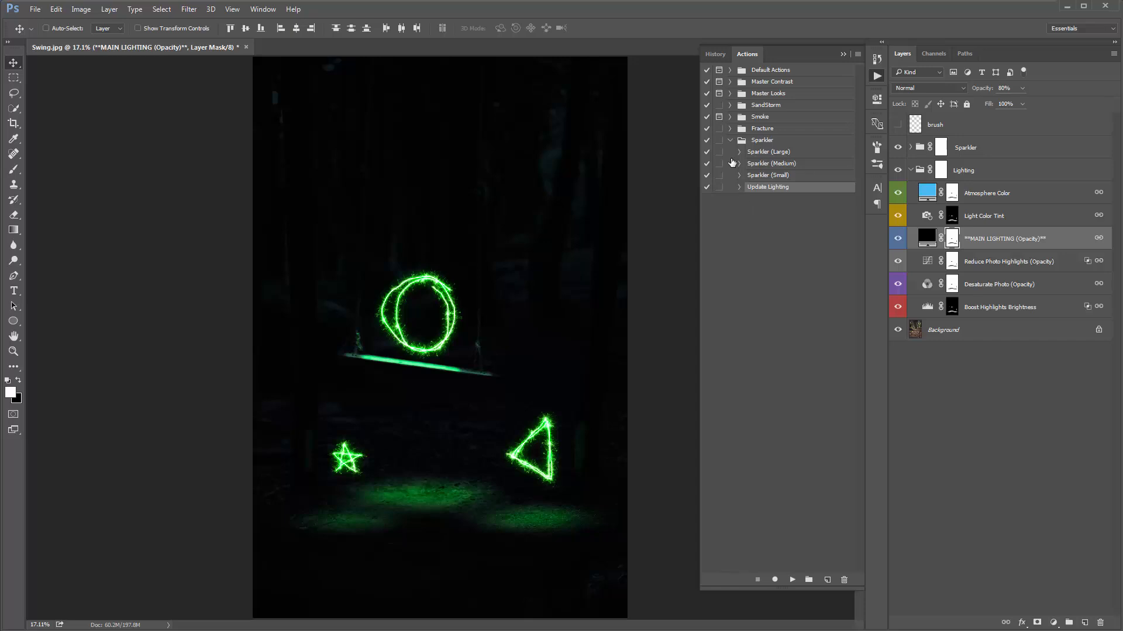
pyautogui.click(730, 140)
pyautogui.click(842, 54)
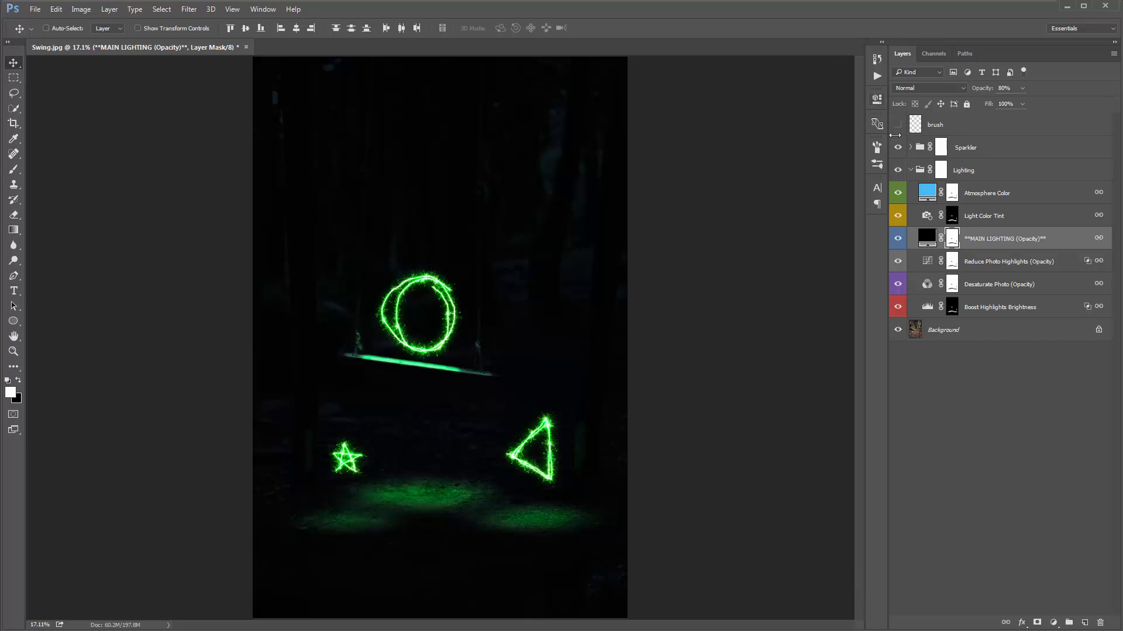
# Review the layers inside the Sparkler and Lighting groups, from Atmosphere Color down to Boost Highlights Brightness
pyautogui.click(997, 186)
pyautogui.click(911, 170)
pyautogui.click(910, 147)
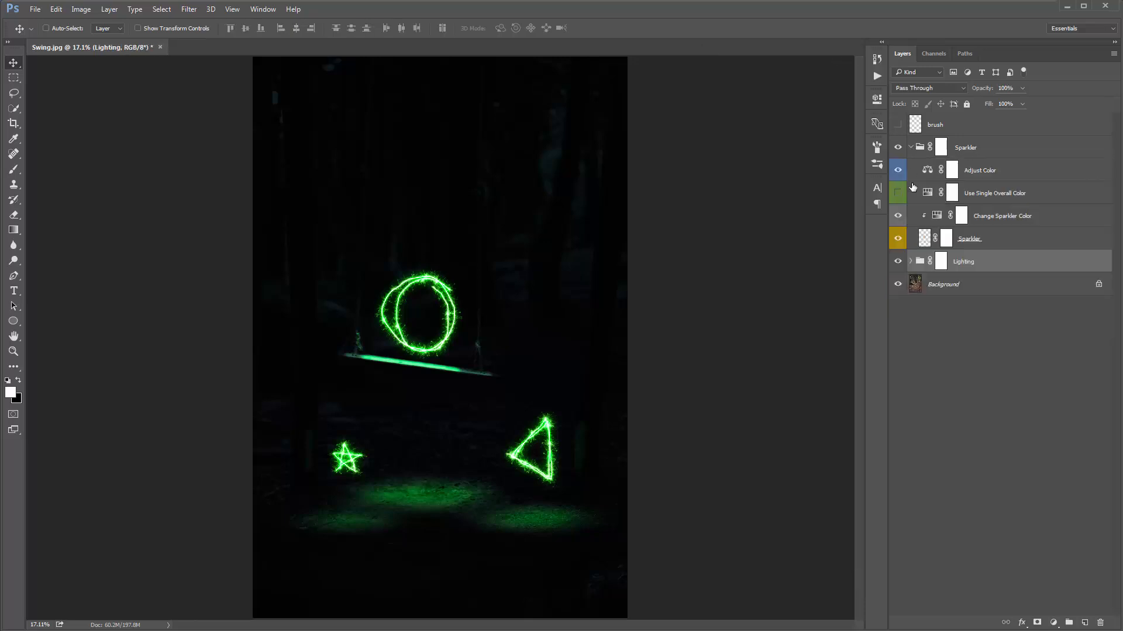
pyautogui.click(910, 147)
pyautogui.click(910, 170)
pyautogui.click(1005, 198)
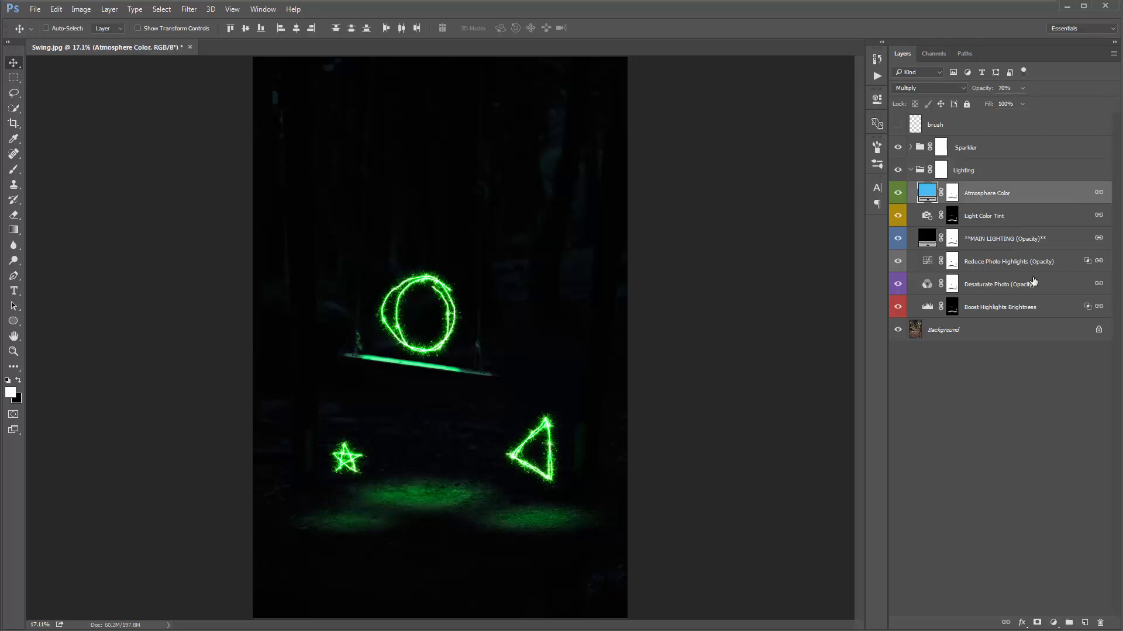
pyautogui.keyDown('shift'); pyautogui.click(1032, 291); pyautogui.keyUp('shift')
pyautogui.keyDown('shift'); pyautogui.click(1029, 307); pyautogui.keyUp('shift')
# Extend Boost Highlights Brightness into darker tones by splitting the Blend If underlying-layer black point, with its lower half at 31
pyautogui.click(996, 308)
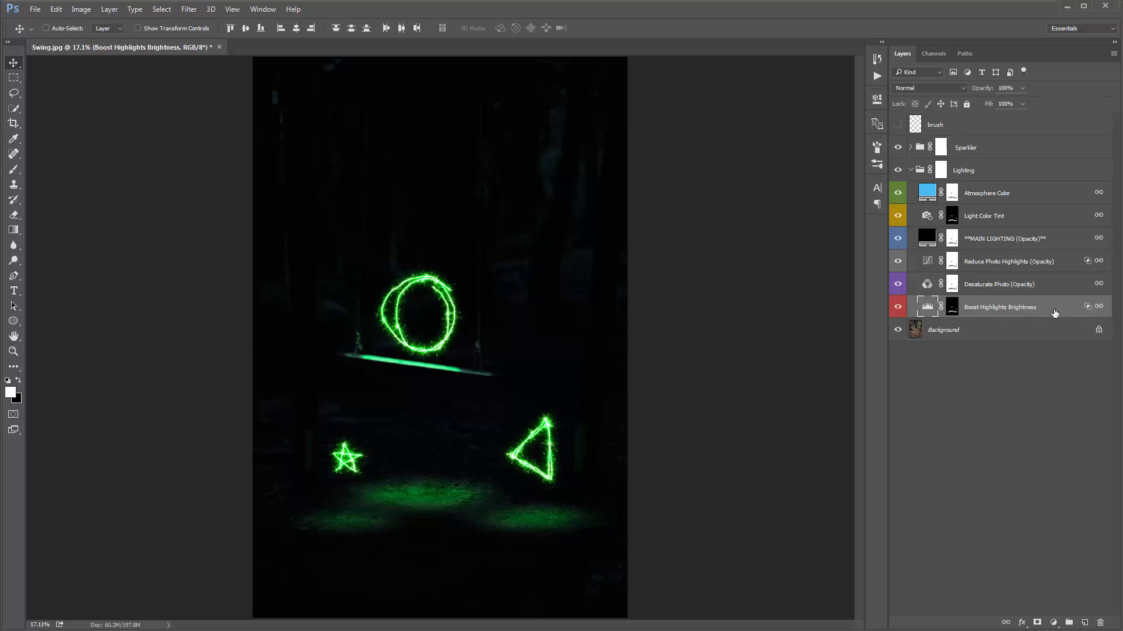
pyautogui.doubleClick(1054, 314)
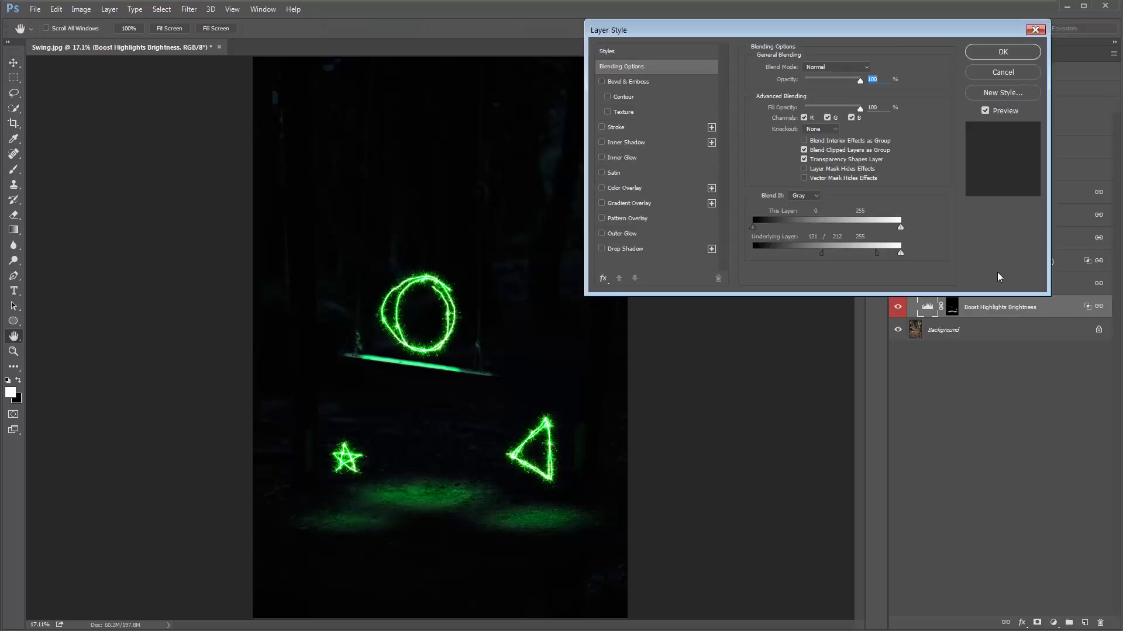
pyautogui.moveTo(822, 254); pyautogui.dragTo(771, 249)
pyautogui.moveTo(839, 249)
pyautogui.mouseDown()
pyautogui.moveTo(813, 247)
pyautogui.moveTo(869, 254)
pyautogui.moveTo(833, 251)
pyautogui.mouseUp()
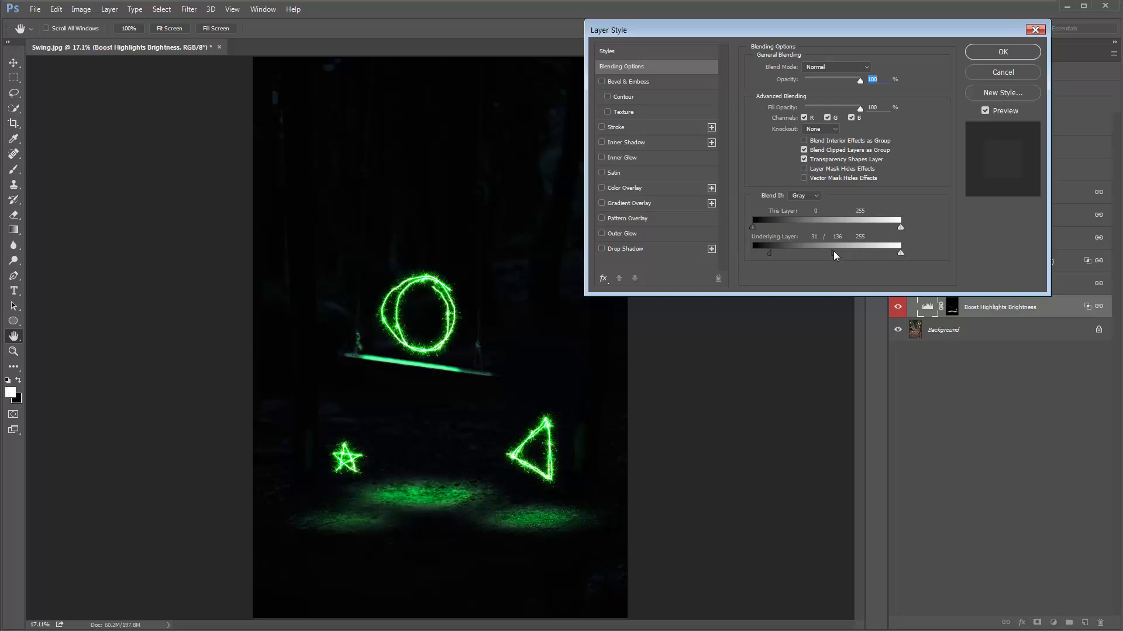
pyautogui.moveTo(834, 253); pyautogui.dragTo(859, 253)
pyautogui.click(999, 55)
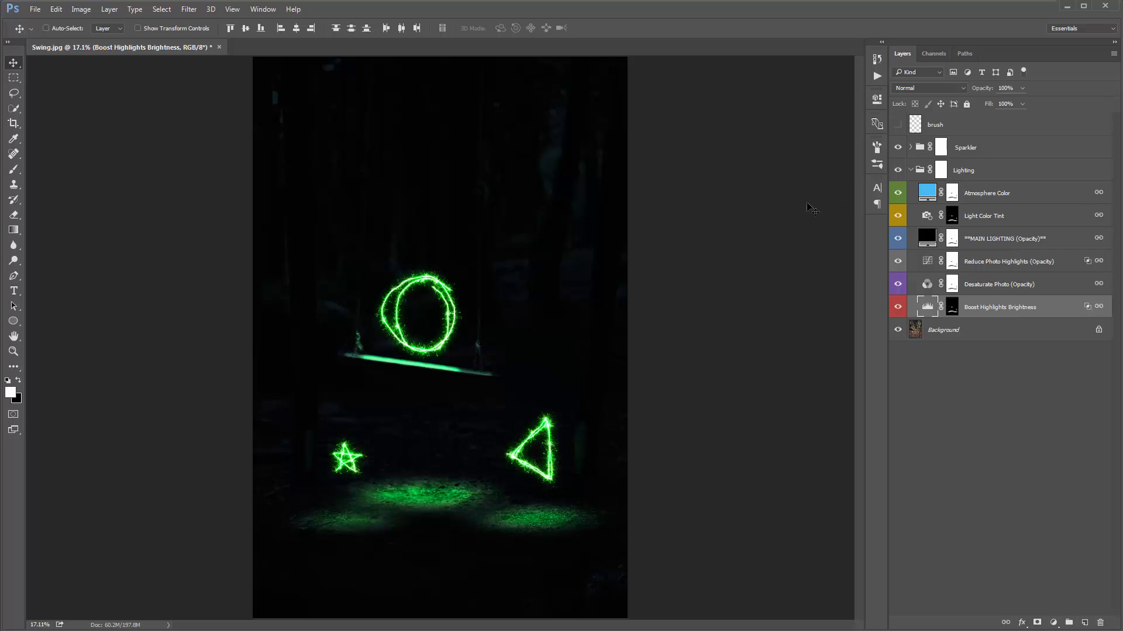
pyautogui.click(1018, 220)
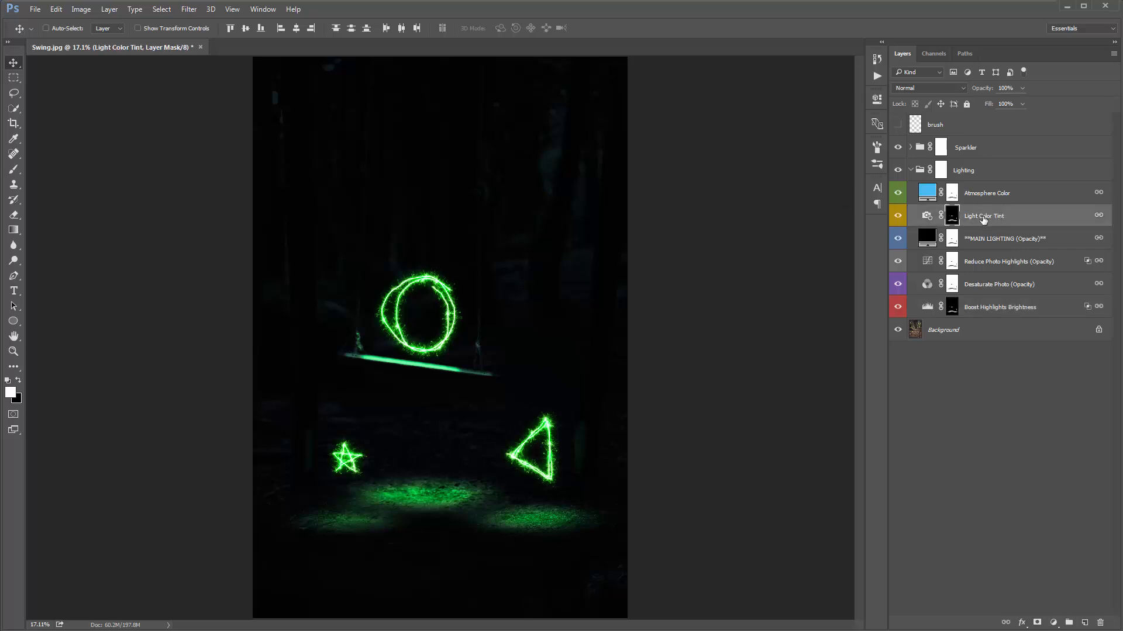
pyautogui.moveTo(988, 219); pyautogui.dragTo(992, 202)
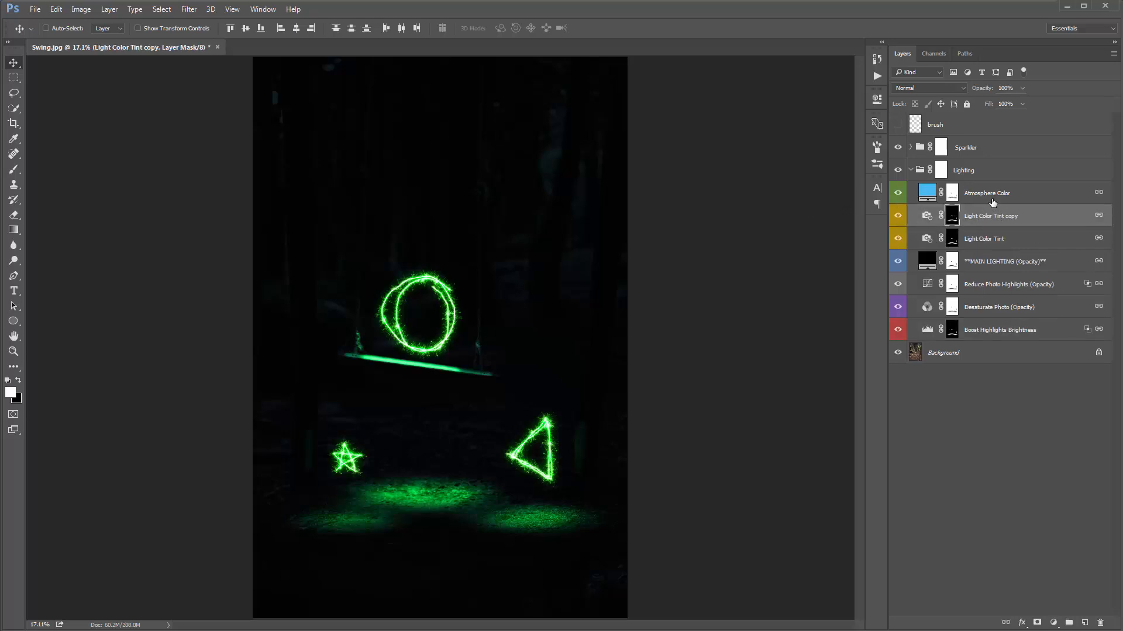
pyautogui.hotkey('ctrl', 'z')
pyautogui.hotkey('ctrl', 'z')
pyautogui.hotkey('ctrl', 'z')
pyautogui.hotkey('ctrl', 'z')
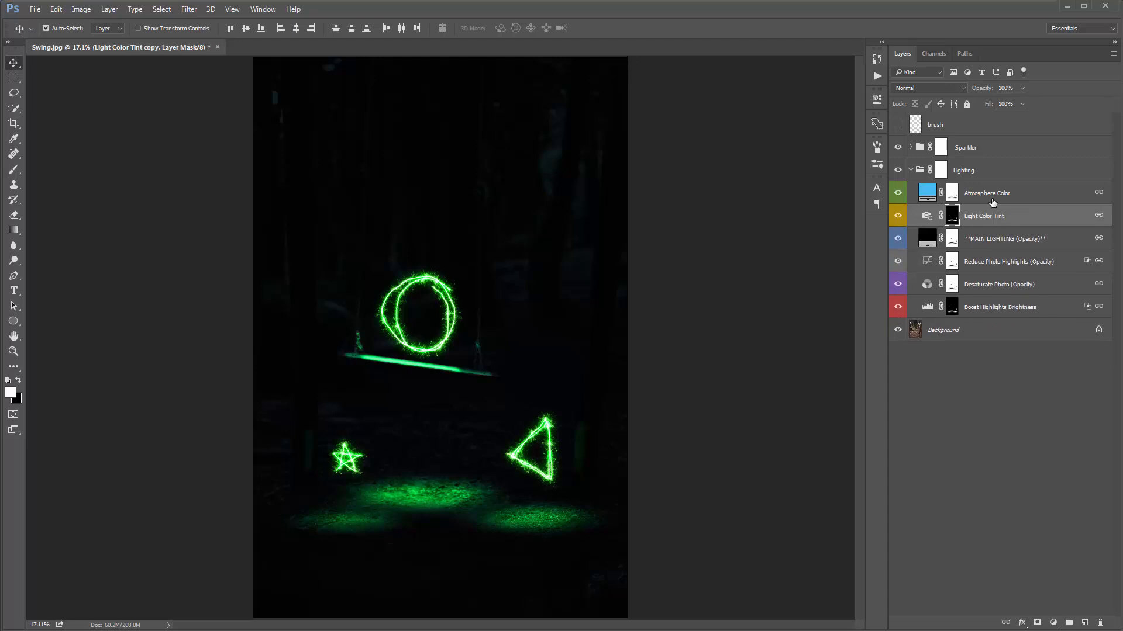
pyautogui.hotkey('ctrl', 'z')
# Review the Lighting group's layers, from Atmosphere Color through MAIN LIGHTING down to Boost Highlights Brightness
pyautogui.click(992, 199)
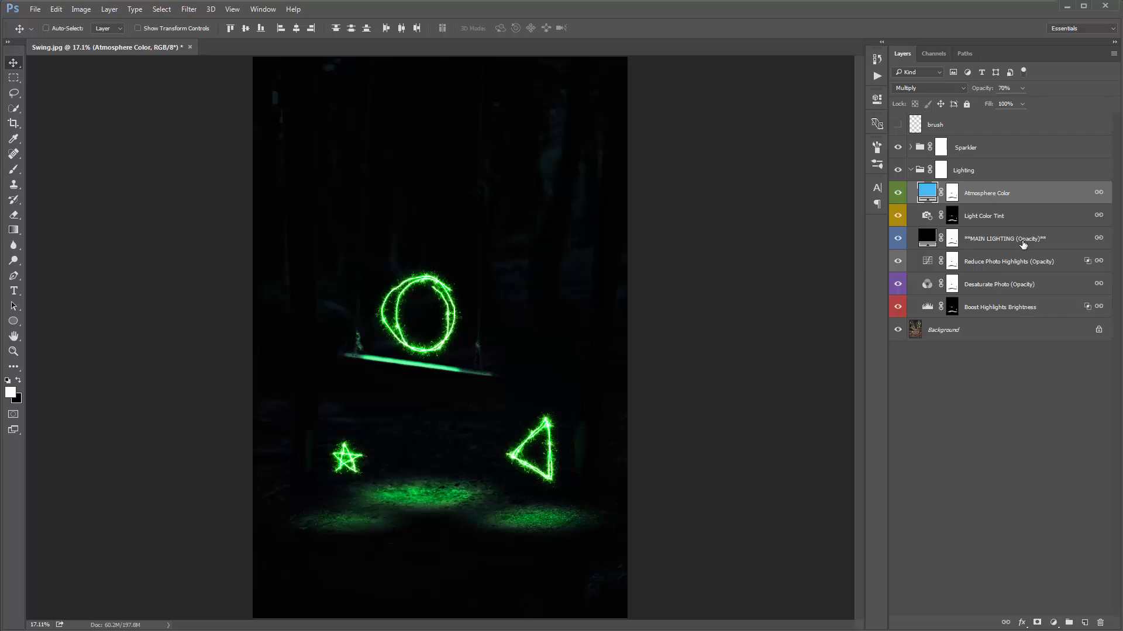
pyautogui.click(1024, 241)
pyautogui.click(1020, 263)
pyautogui.click(1017, 307)
pyautogui.click(1014, 266)
pyautogui.click(1009, 240)
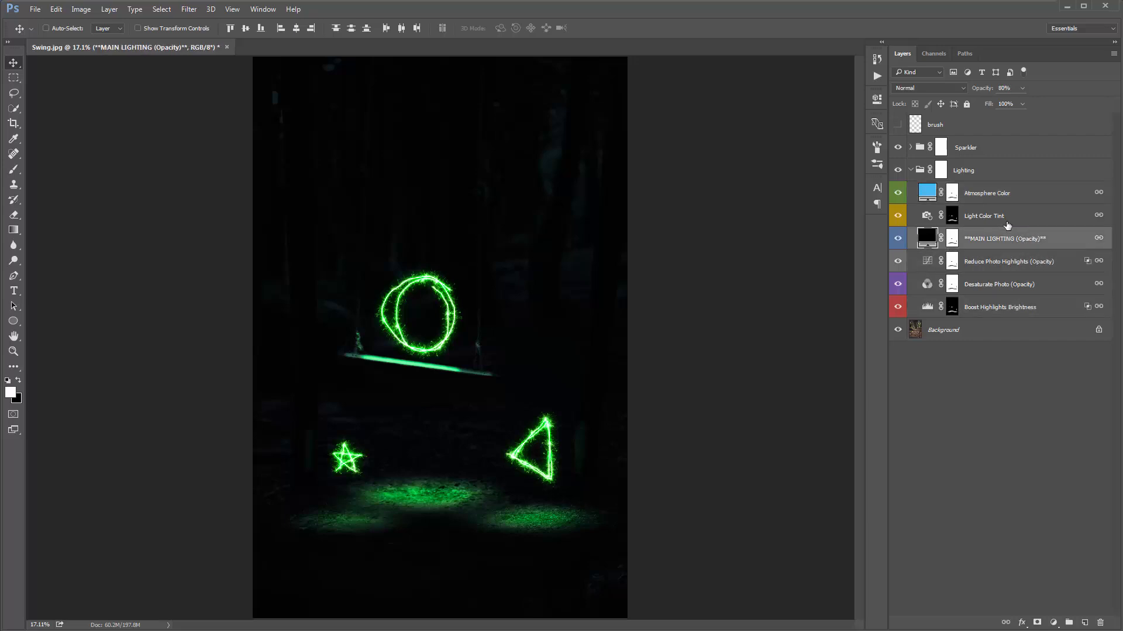
pyautogui.click(1007, 217)
pyautogui.click(1006, 200)
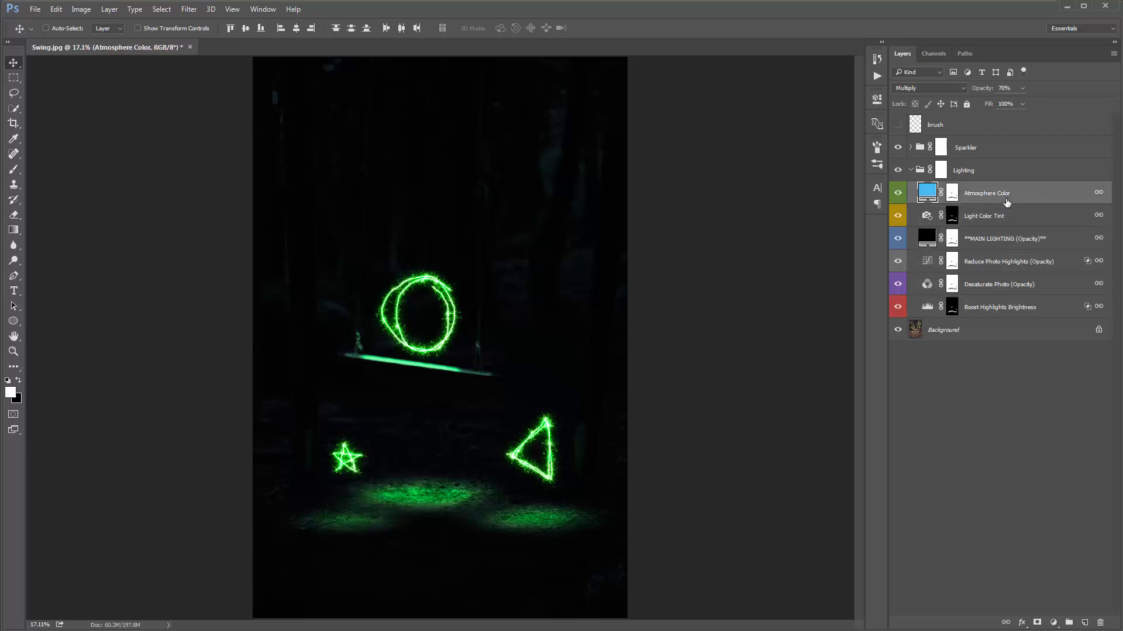
# Set the MAIN LIGHTING layer's opacity to 77% to reveal slightly more of the forest
pyautogui.click(1006, 239)
pyautogui.moveTo(988, 92); pyautogui.dragTo(986, 92)
# Shift the Adjust Color layer's midtones toward cyan and slightly toward blue, and adjust the cyan-red balance of another tonal range
pyautogui.click(910, 149)
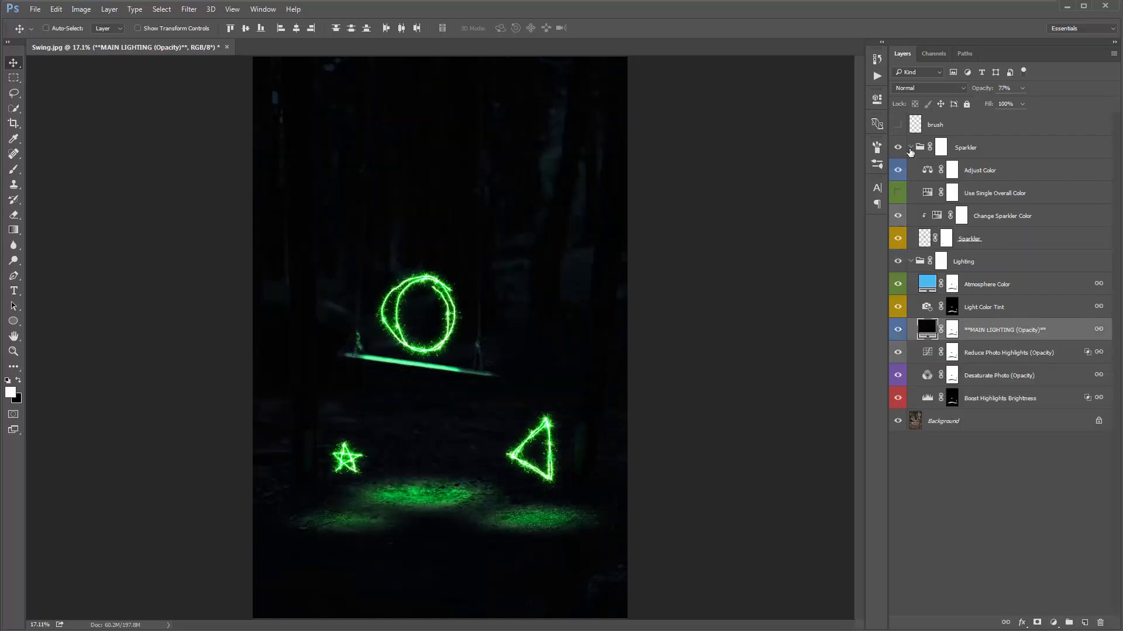
pyautogui.click(982, 175)
pyautogui.doubleClick(927, 171)
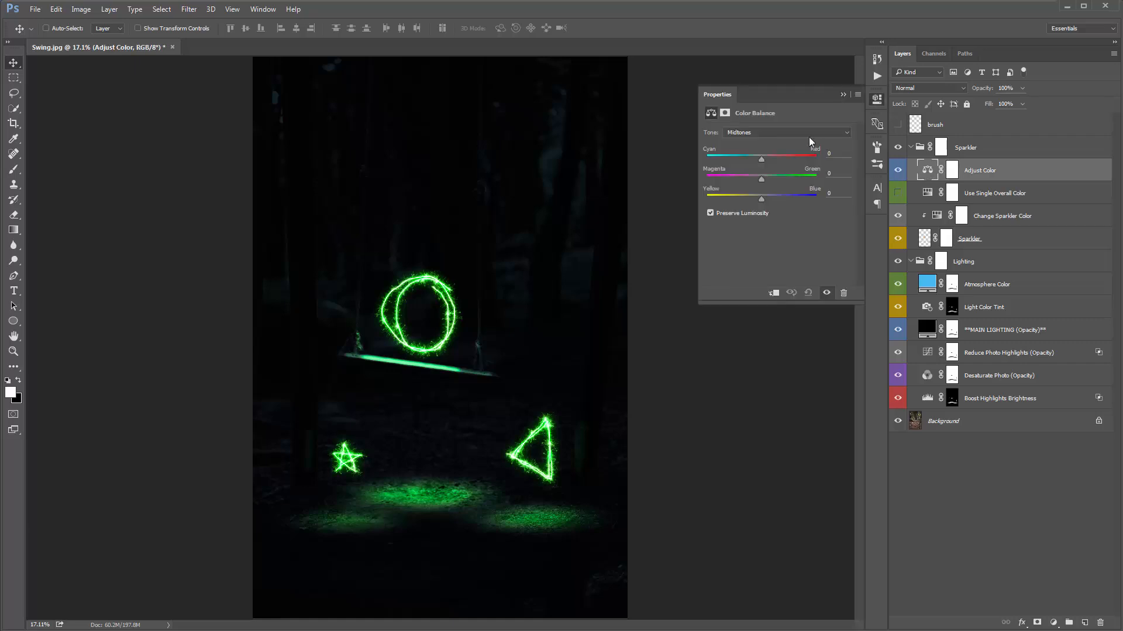
pyautogui.moveTo(759, 159)
pyautogui.mouseDown()
pyautogui.moveTo(770, 160)
pyautogui.moveTo(743, 157)
pyautogui.mouseUp()
pyautogui.moveTo(761, 198); pyautogui.dragTo(764, 201)
pyautogui.click(760, 132)
pyautogui.click(754, 144)
pyautogui.moveTo(764, 160); pyautogui.dragTo(760, 165)
pyautogui.click(841, 96)
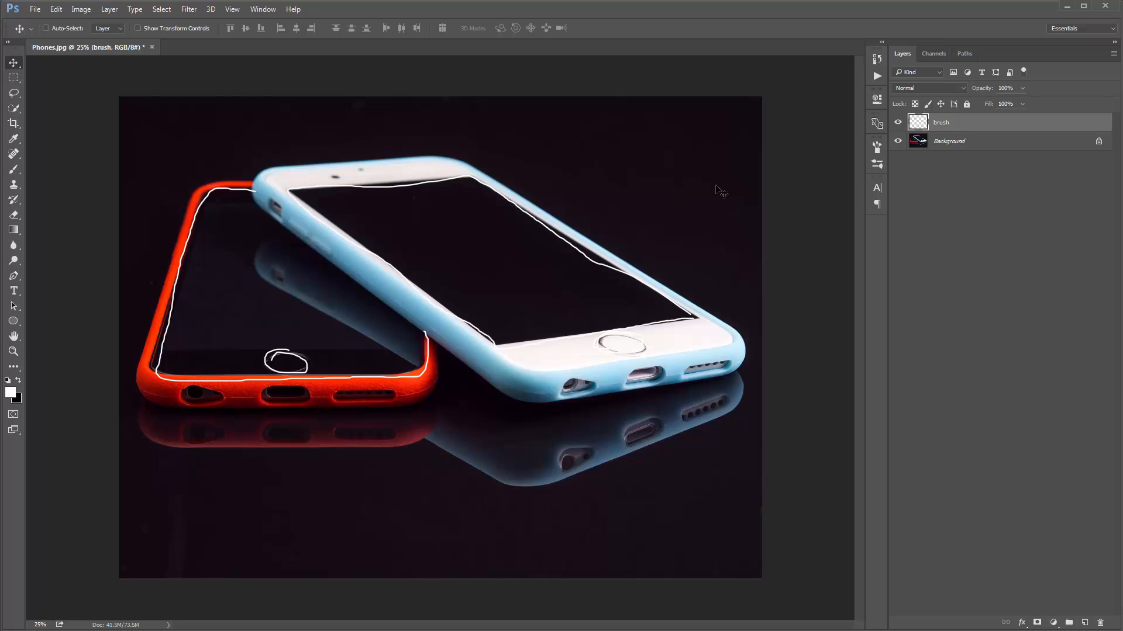
# Run the Sparkler (Medium) action on the brush outlines in Phones.jpg and collapse the action list
pyautogui.moveTo(648, 174)
pyautogui.mouseDown()
pyautogui.moveTo(608, 169)
pyautogui.moveTo(559, 202)
pyautogui.mouseUp()
pyautogui.click(877, 76)
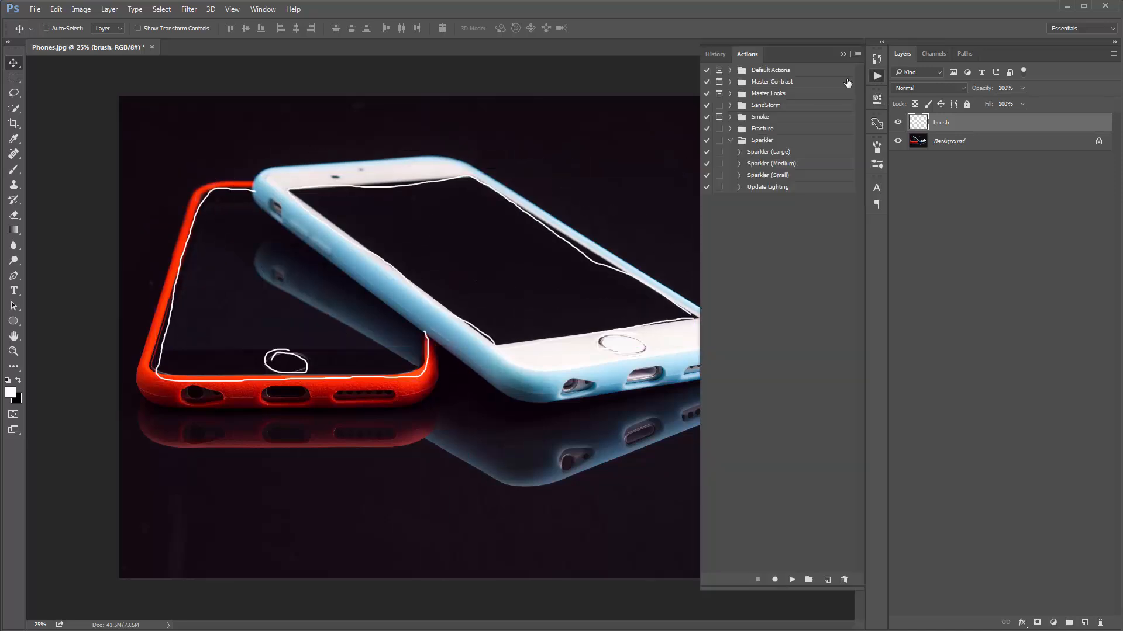
pyautogui.click(801, 163)
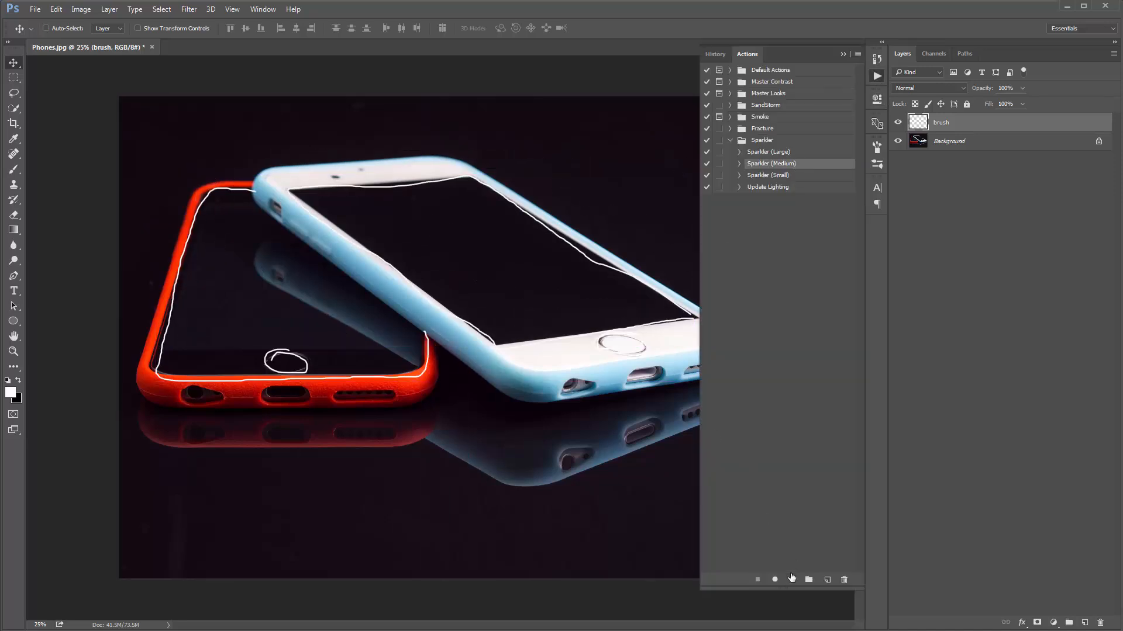
pyautogui.click(792, 579)
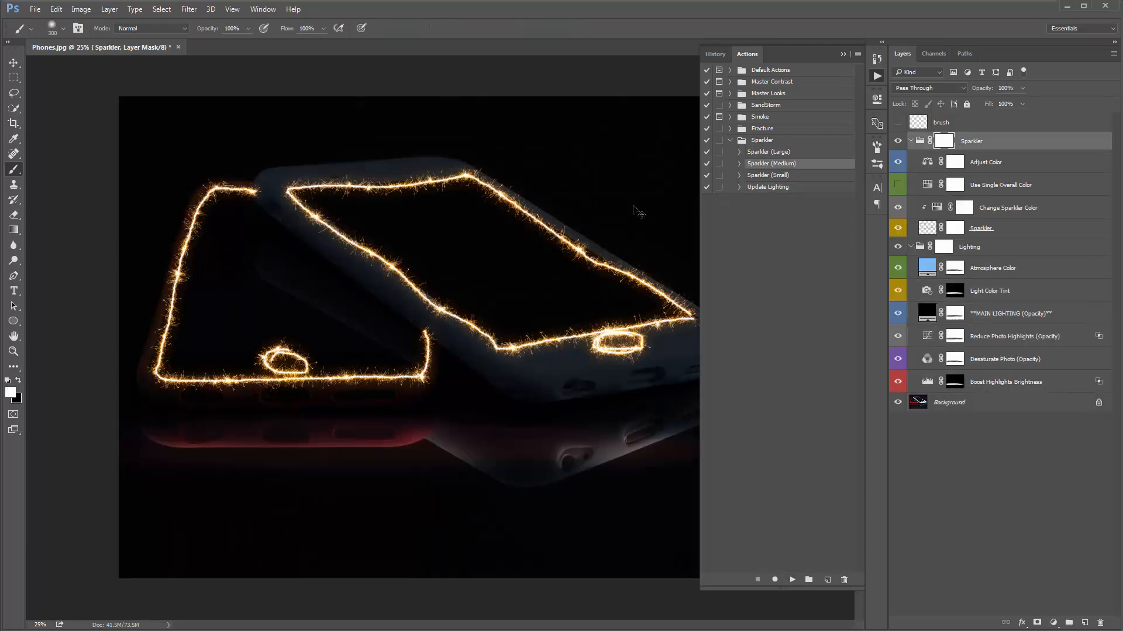
pyautogui.click(843, 54)
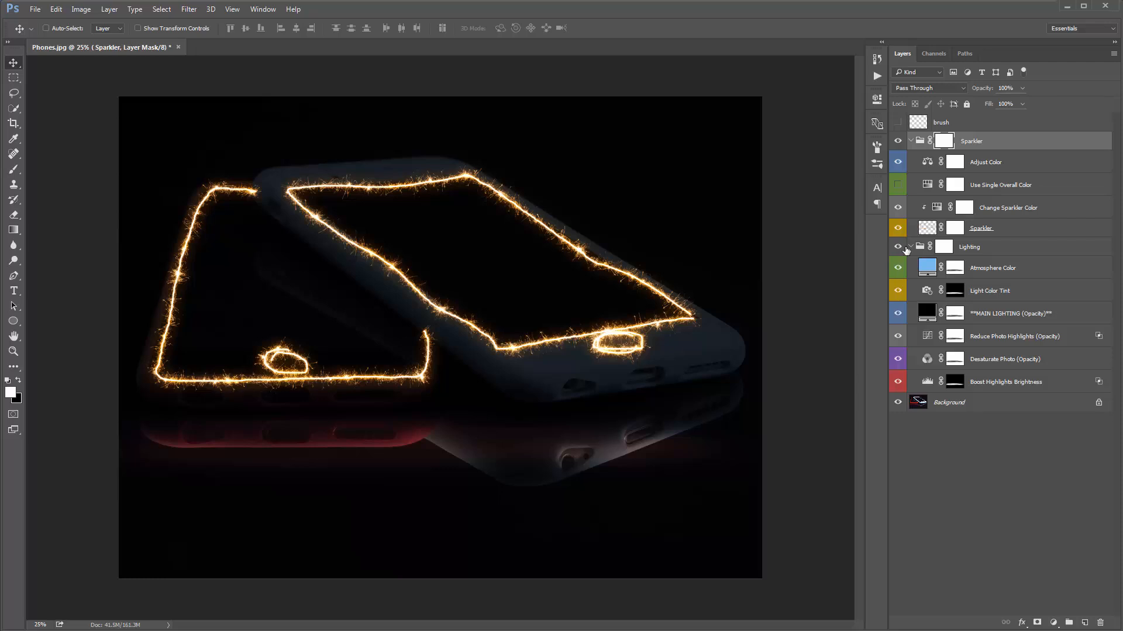
# Collapse the Lighting group and toggle the Sparkler layer's visibility to examine its effect on both phones
pyautogui.click(910, 246)
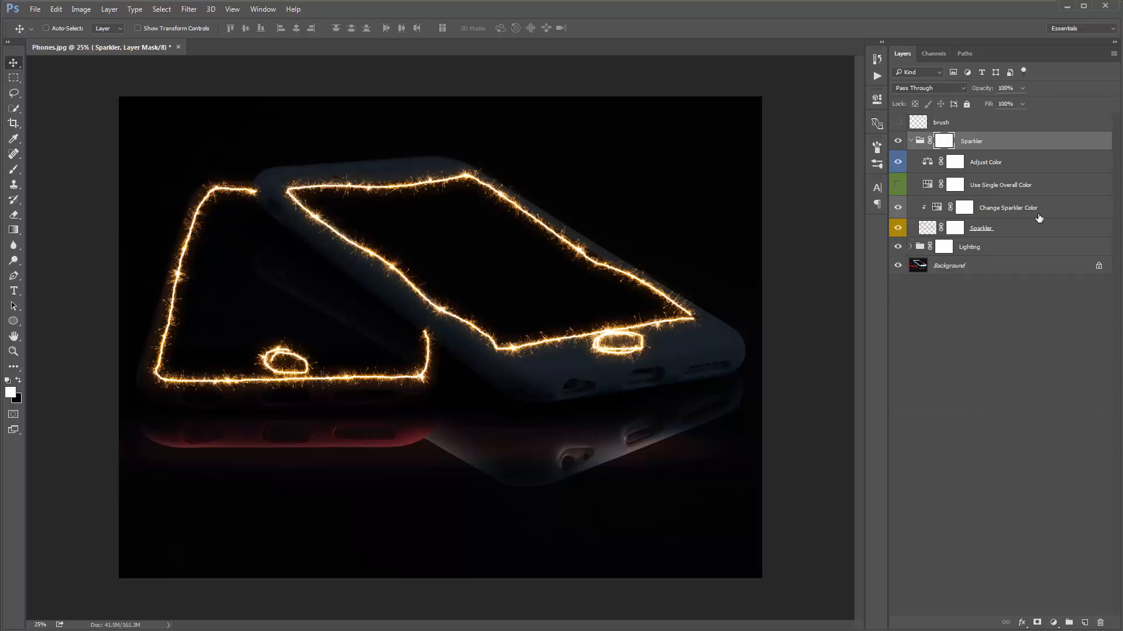
pyautogui.click(1038, 216)
pyautogui.click(1004, 230)
pyautogui.click(898, 228)
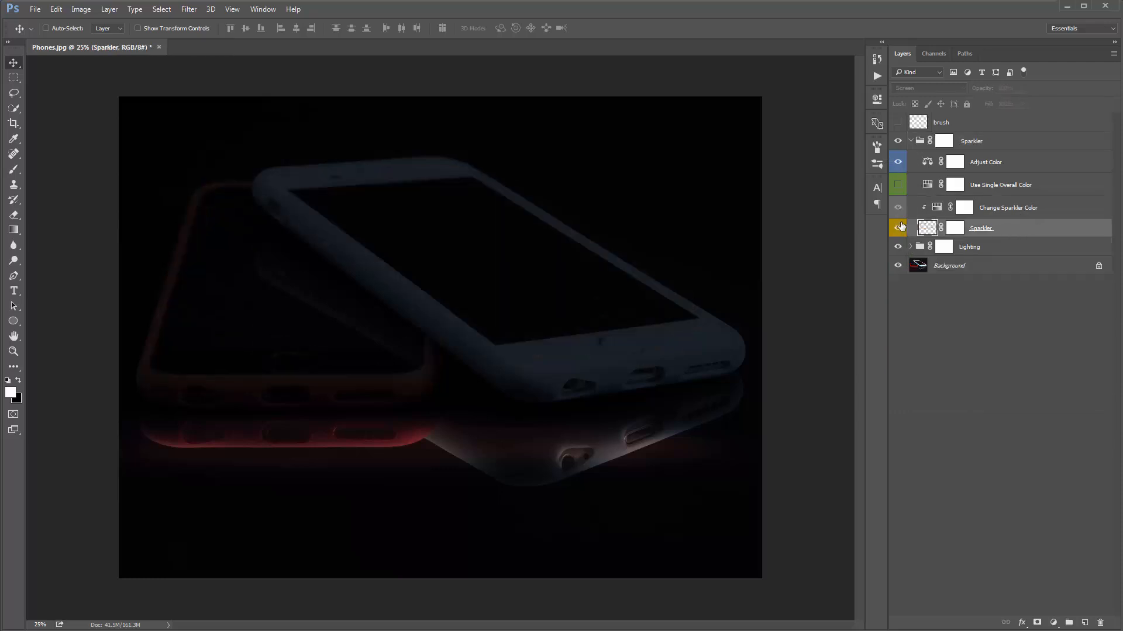
pyautogui.click(899, 227)
pyautogui.click(899, 227)
pyautogui.click(900, 227)
pyautogui.click(899, 226)
pyautogui.click(900, 227)
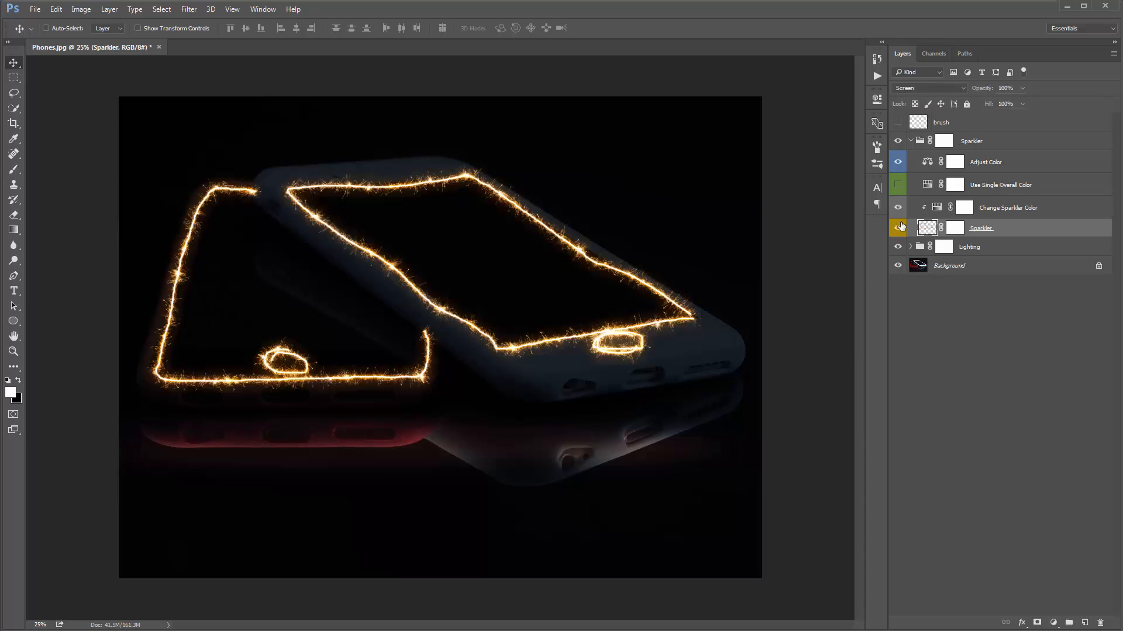
pyautogui.moveTo(619, 252); pyautogui.dragTo(608, 228)
pyautogui.moveTo(538, 198); pyautogui.dragTo(557, 180)
pyautogui.hotkey('ctrl', 'z')
# Invert the Sparkler layer's mask to black to hide all the sparkler outlines
pyautogui.click(955, 229)
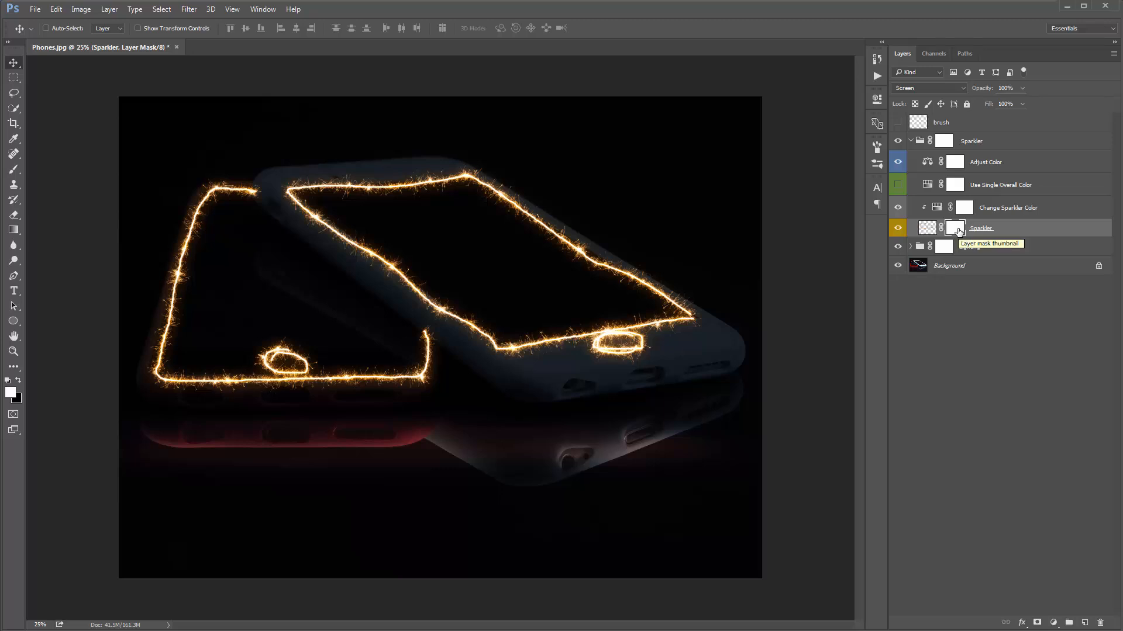
pyautogui.press('ctrl')
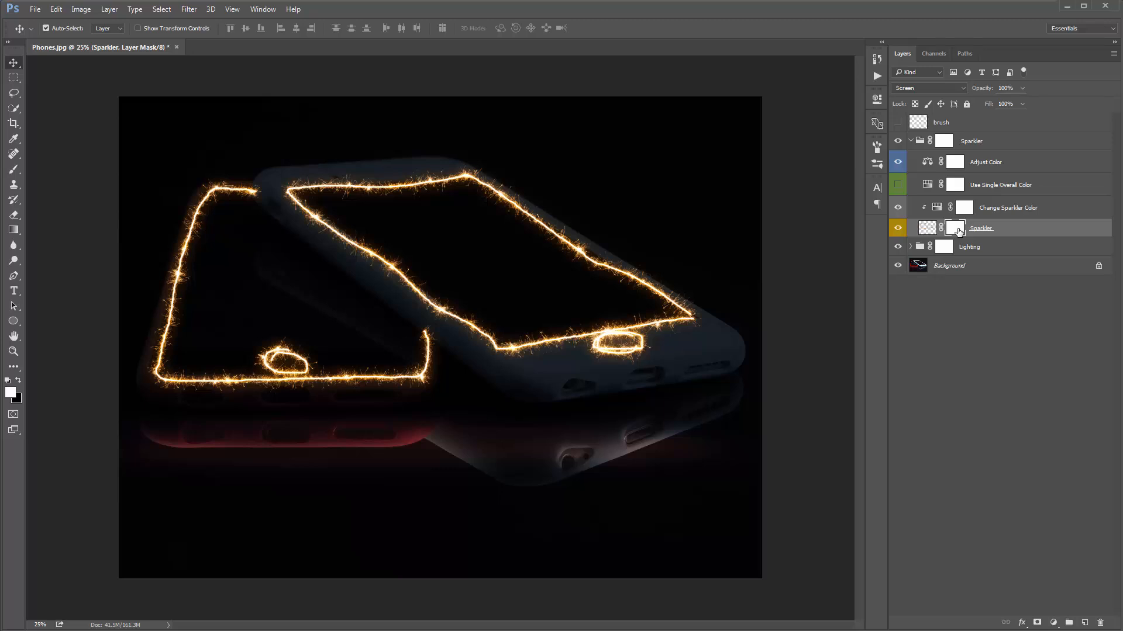
pyautogui.hotkey('ctrl', 'i')
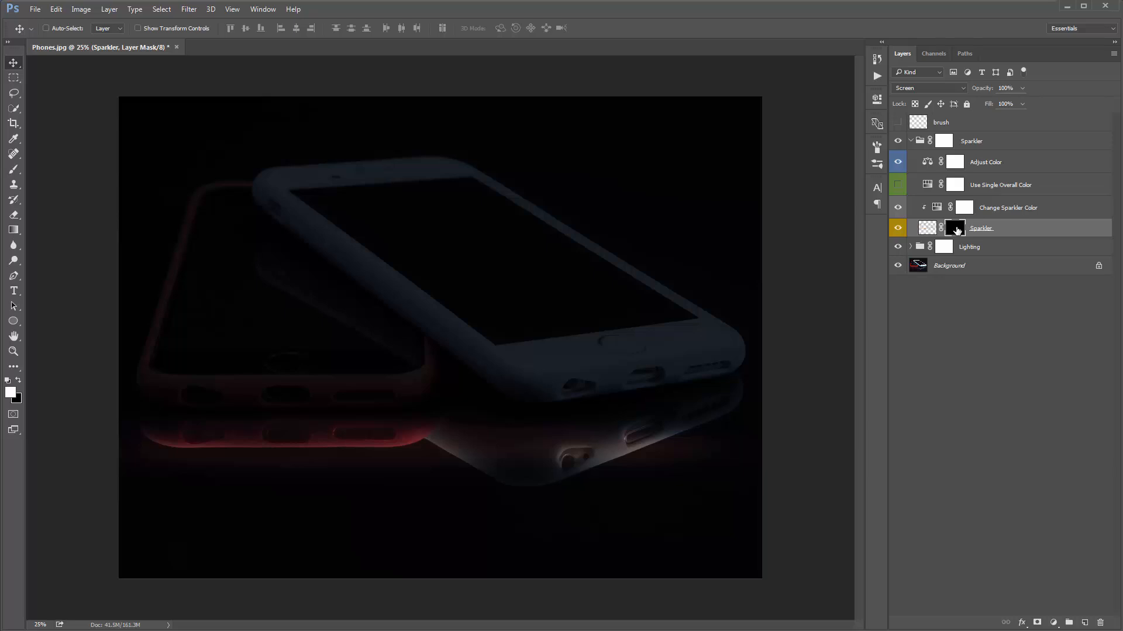
# Paint white on the Sparkler mask around the blue phone's screen and home button, and check the mask
pyautogui.press('b')
pyautogui.moveTo(463, 175)
pyautogui.mouseDown()
pyautogui.moveTo(415, 178)
pyautogui.moveTo(516, 184)
pyautogui.moveTo(454, 174)
pyautogui.moveTo(512, 185)
pyautogui.moveTo(559, 215)
pyautogui.moveTo(600, 287)
pyautogui.moveTo(722, 314)
pyautogui.moveTo(632, 332)
pyautogui.moveTo(663, 350)
pyautogui.moveTo(624, 335)
pyautogui.moveTo(498, 342)
pyautogui.moveTo(298, 184)
pyautogui.moveTo(448, 189)
pyautogui.moveTo(371, 181)
pyautogui.mouseUp()
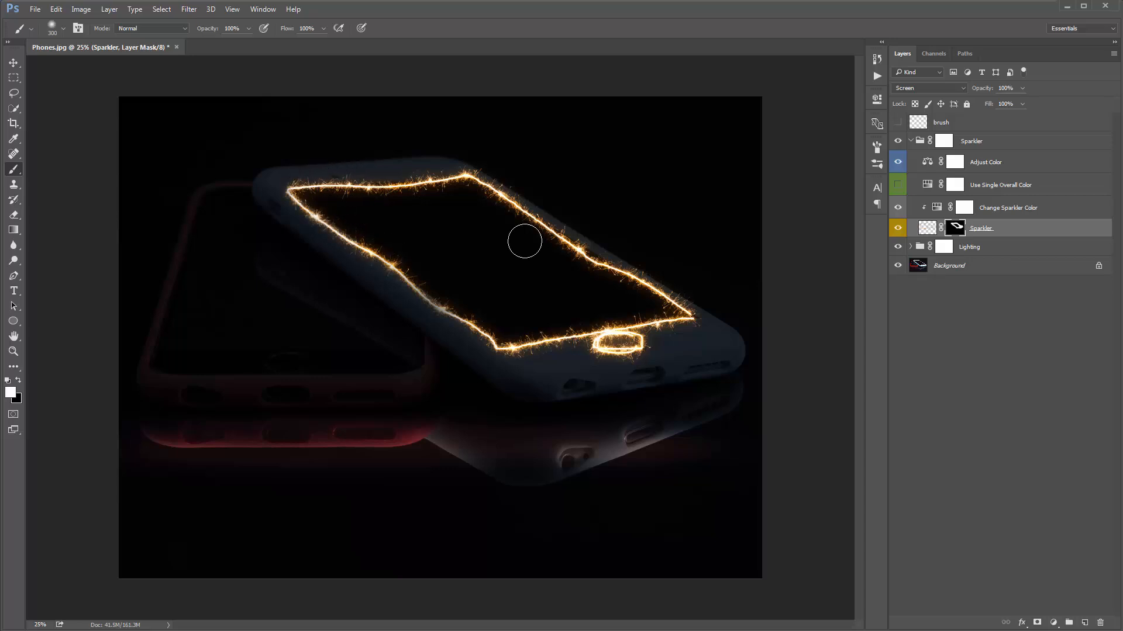
pyautogui.keyDown('alt'); pyautogui.click(951, 228); pyautogui.keyUp('alt')
pyautogui.keyDown('alt'); pyautogui.click(950, 228); pyautogui.keyUp('alt')
pyautogui.moveTo(455, 300)
pyautogui.mouseDown()
pyautogui.moveTo(385, 250)
pyautogui.moveTo(470, 317)
pyautogui.mouseUp()
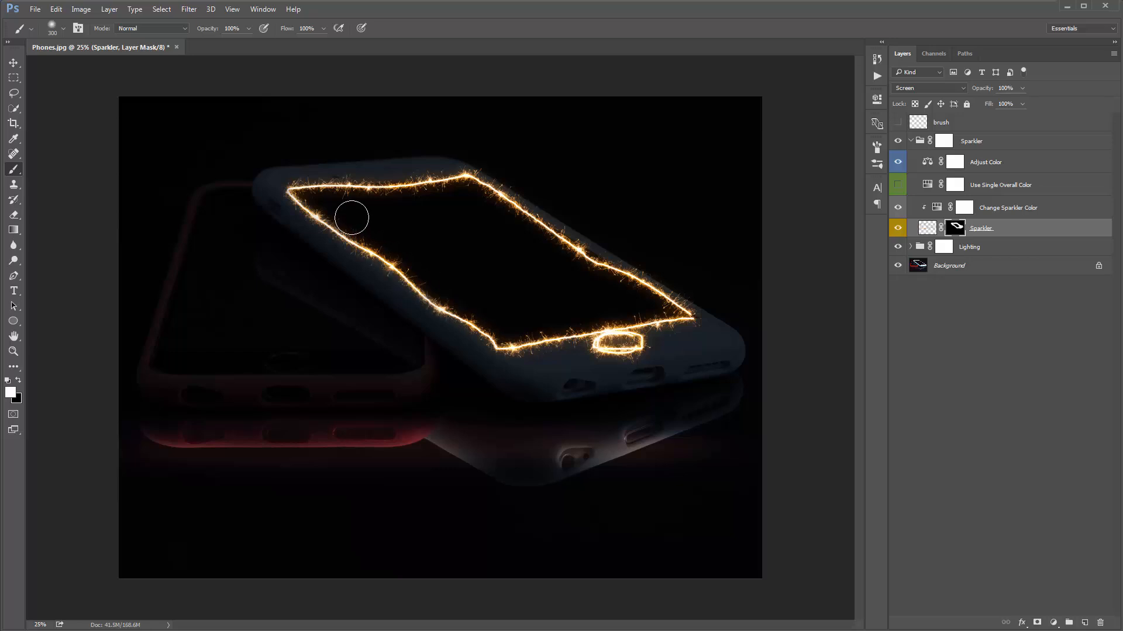
pyautogui.press('v')
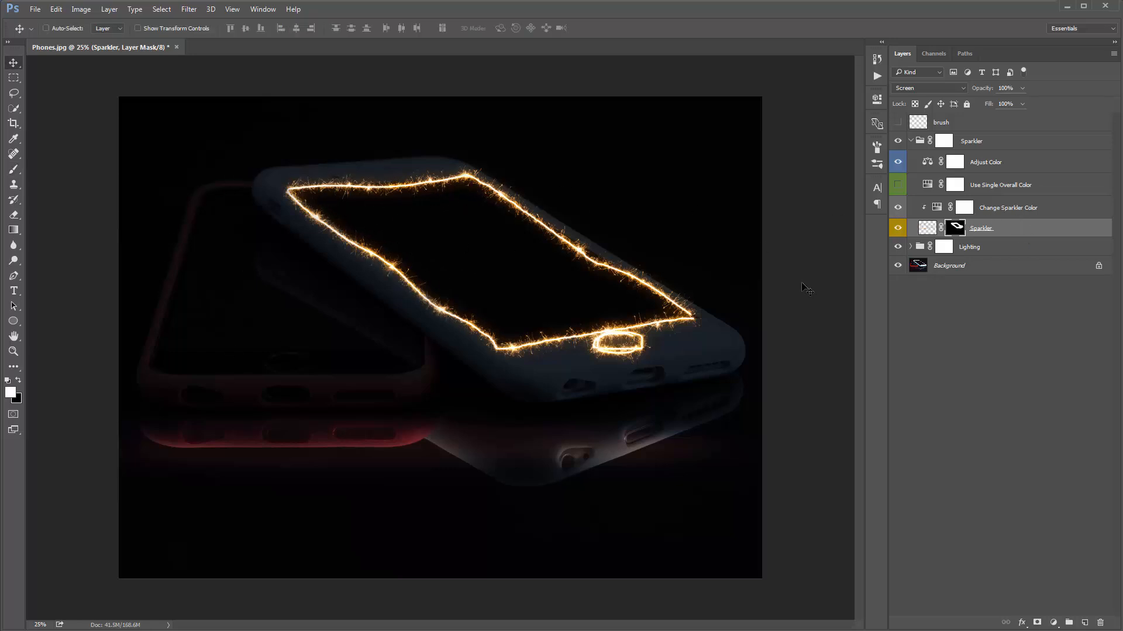
# Duplicate the Sparkler layer and its Change Sparkler Color adjustment below the originals, and fill the Sparkler copy mask with black
pyautogui.keyDown('shift'); pyautogui.click(1007, 211); pyautogui.keyUp('shift')
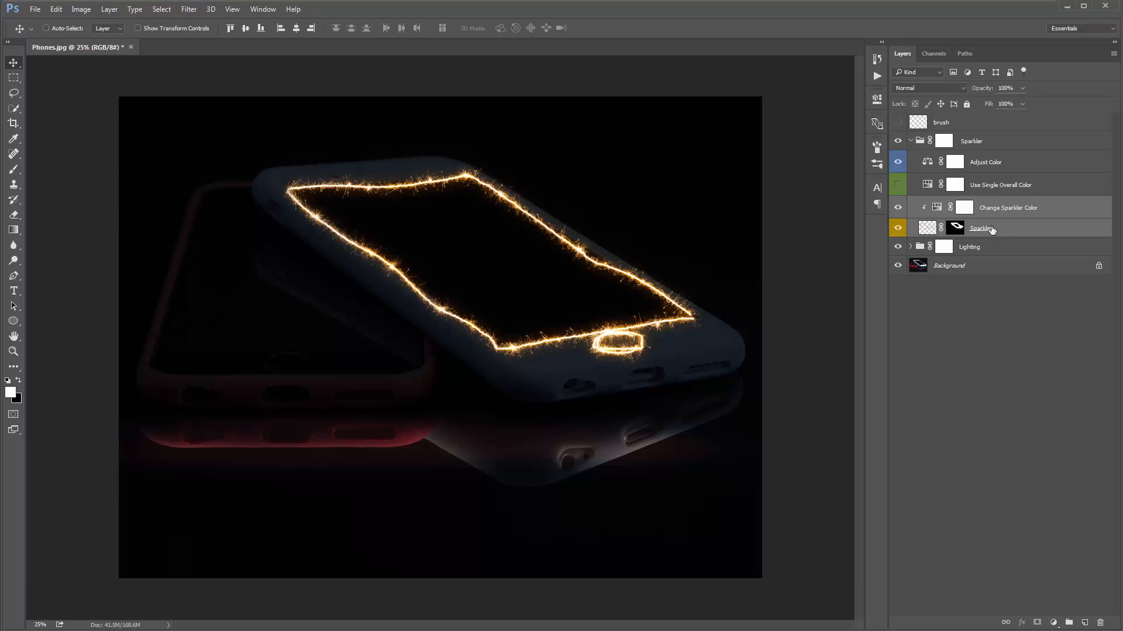
pyautogui.moveTo(984, 228); pyautogui.dragTo(995, 234)
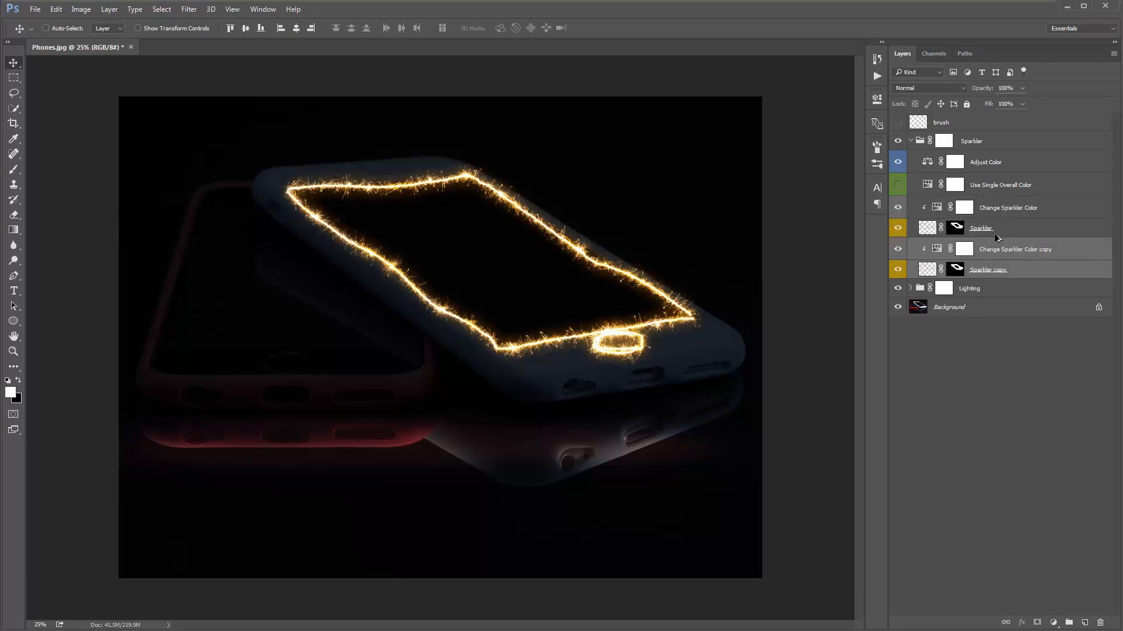
pyautogui.click(957, 269)
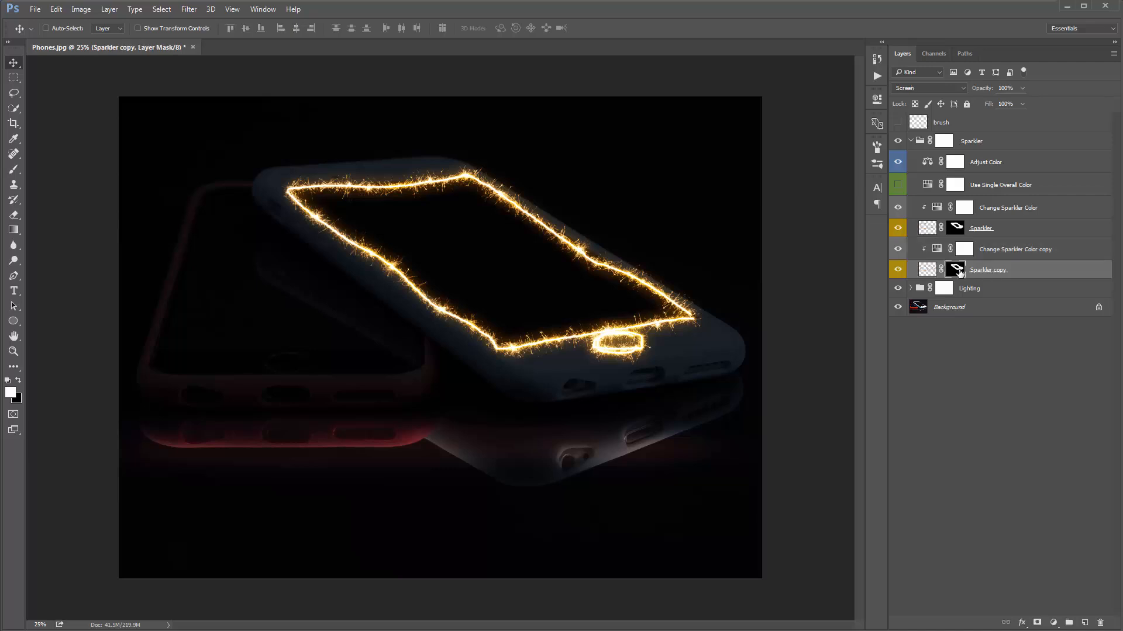
pyautogui.hotkey('alt', 'BackSpace')
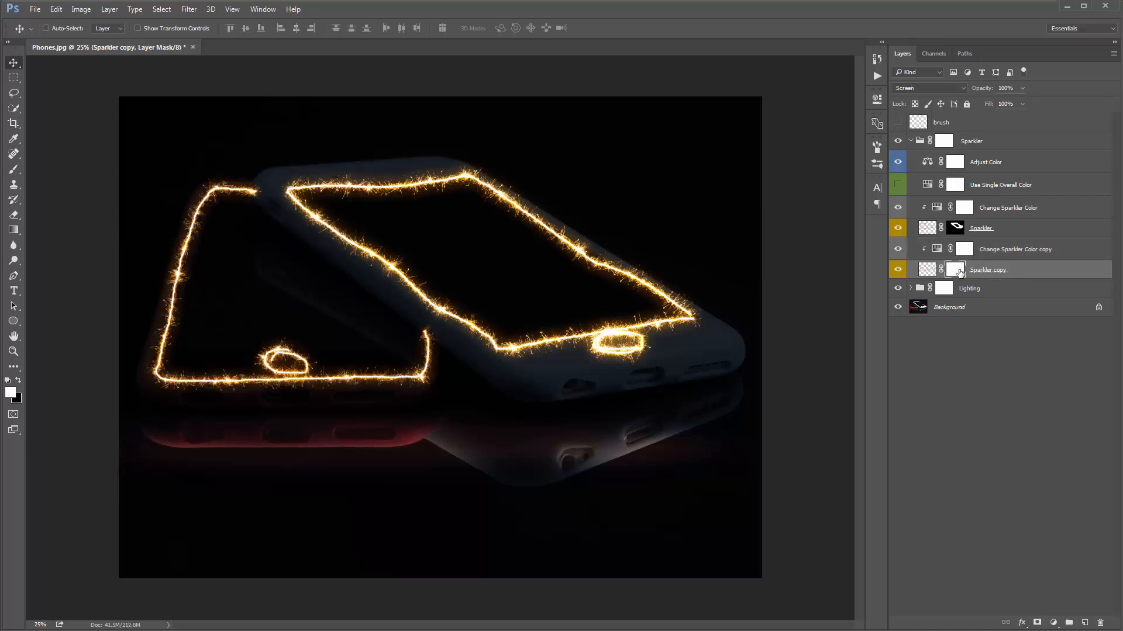
pyautogui.hotkey('ctrl', 'BackSpace')
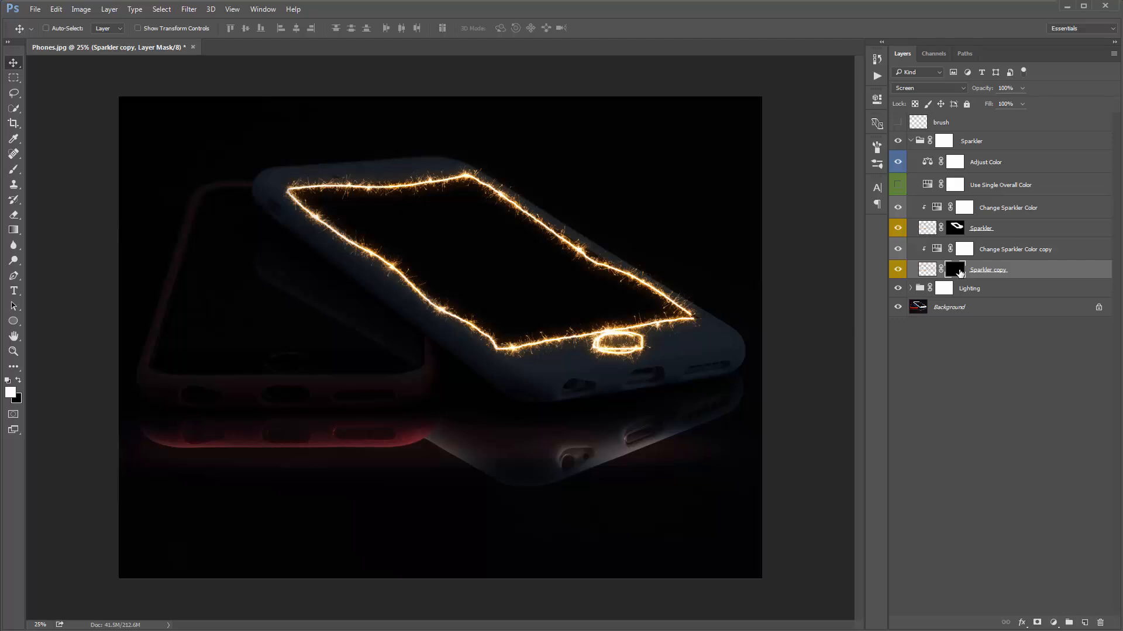
# Paint white on the Sparkler copy mask over the red phone's screen outline and home button
pyautogui.press('b')
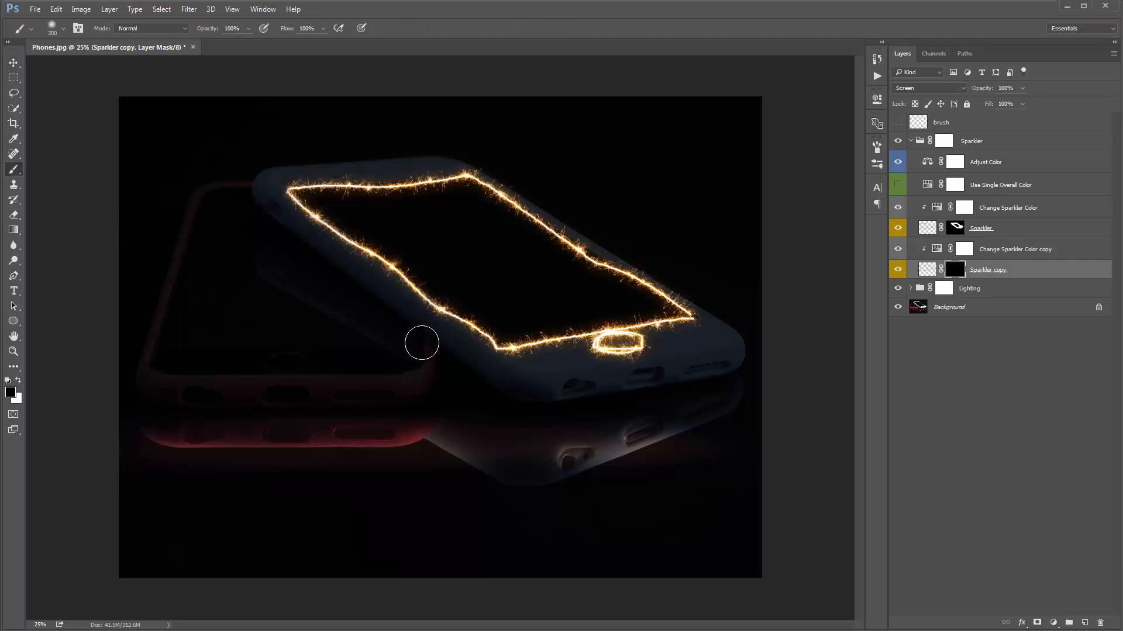
pyautogui.moveTo(421, 341)
pyautogui.mouseDown()
pyautogui.moveTo(406, 368)
pyautogui.moveTo(417, 342)
pyautogui.moveTo(375, 373)
pyautogui.moveTo(247, 360)
pyautogui.moveTo(341, 362)
pyautogui.moveTo(263, 373)
pyautogui.moveTo(164, 366)
pyautogui.moveTo(172, 252)
pyautogui.moveTo(193, 202)
pyautogui.moveTo(206, 186)
pyautogui.moveTo(244, 190)
pyautogui.mouseUp()
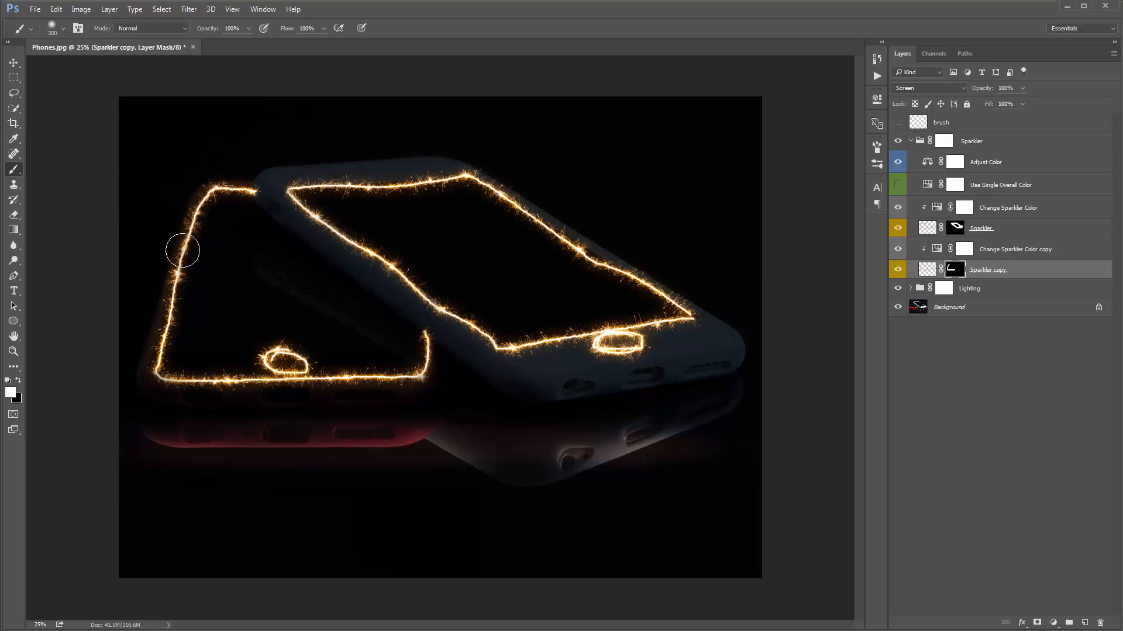
pyautogui.moveTo(386, 380)
pyautogui.mouseDown()
pyautogui.moveTo(414, 379)
pyautogui.moveTo(419, 345)
pyautogui.mouseUp()
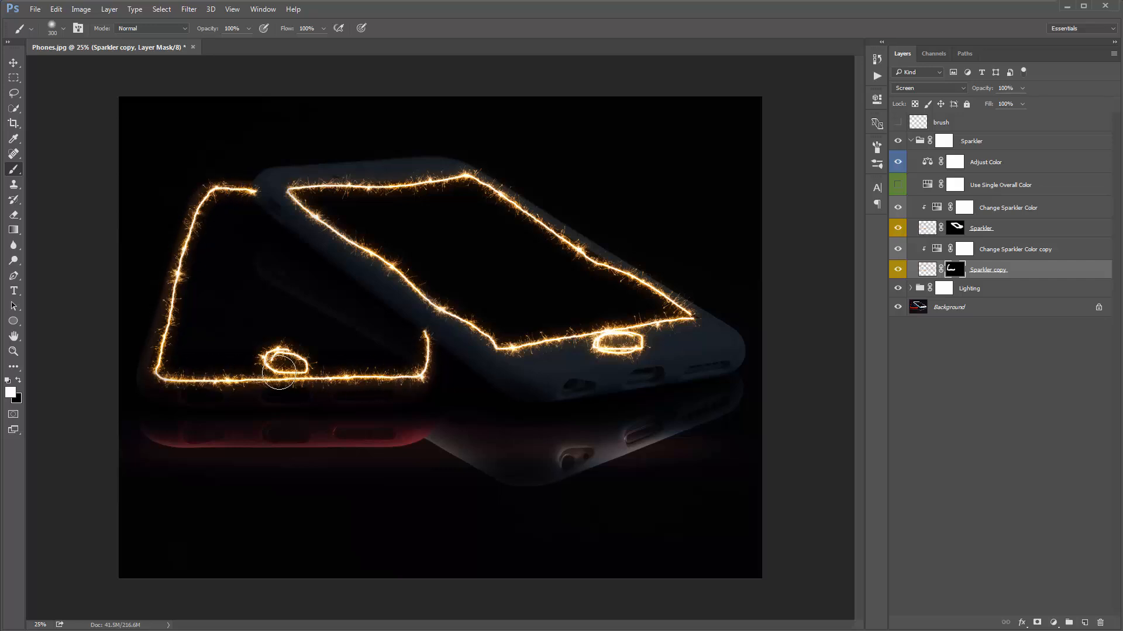
pyautogui.press('v')
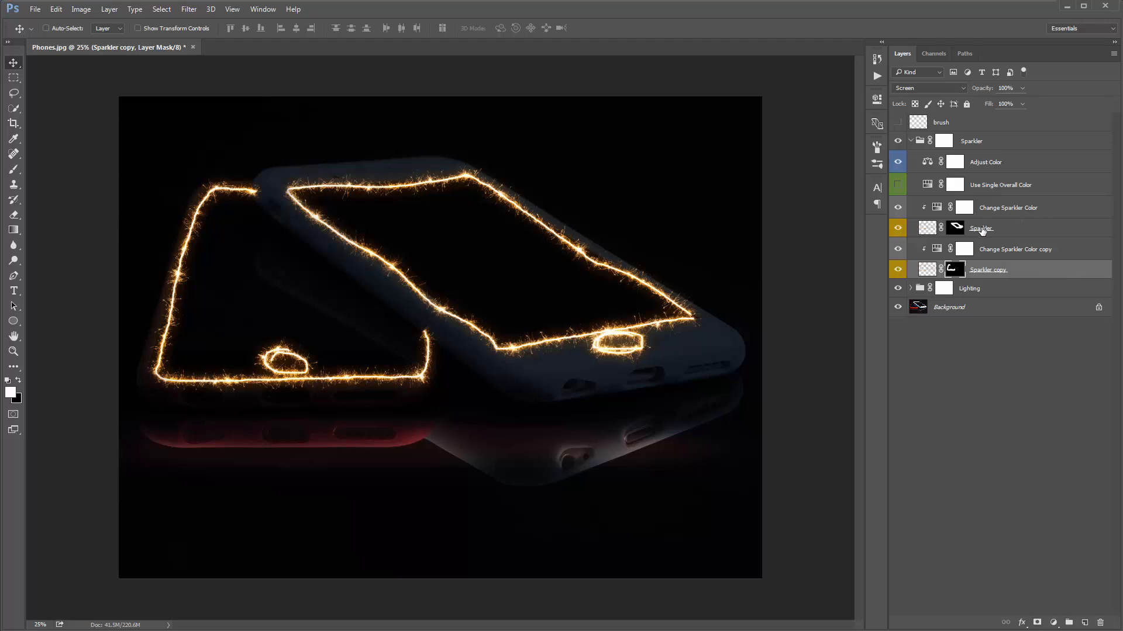
# Rename the blue phone's sparkler layer Sparkler RIGHT and the red phone's layer Sparkler LEFT
pyautogui.doubleClick(982, 229)
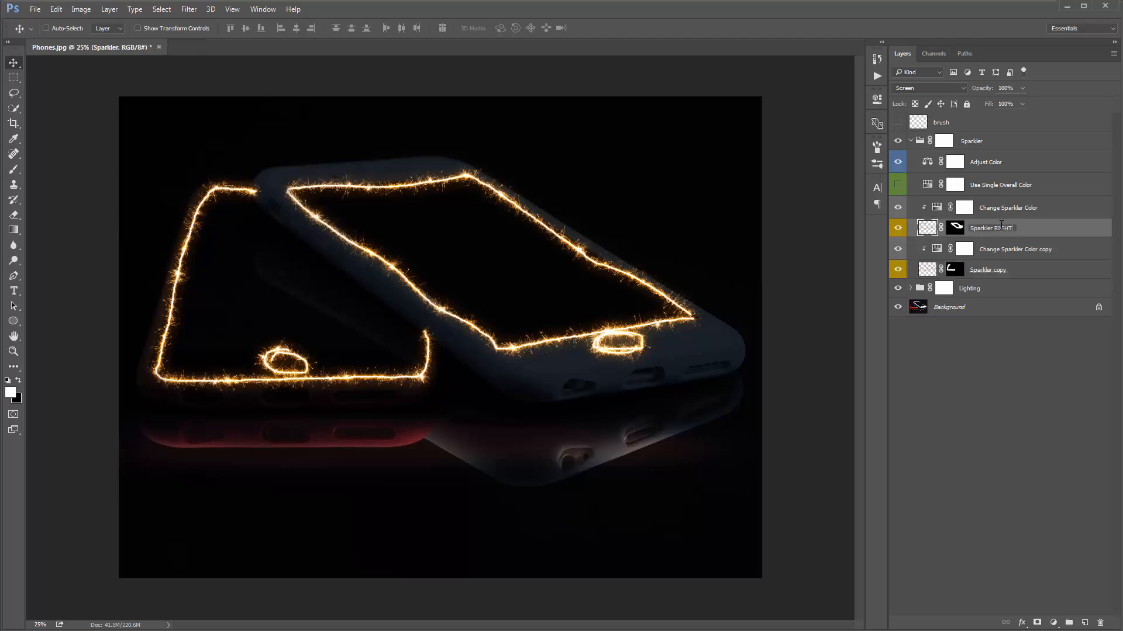
pyautogui.press('Return')
pyautogui.doubleClick(1002, 271)
pyautogui.moveTo(994, 270); pyautogui.dragTo(1027, 274)
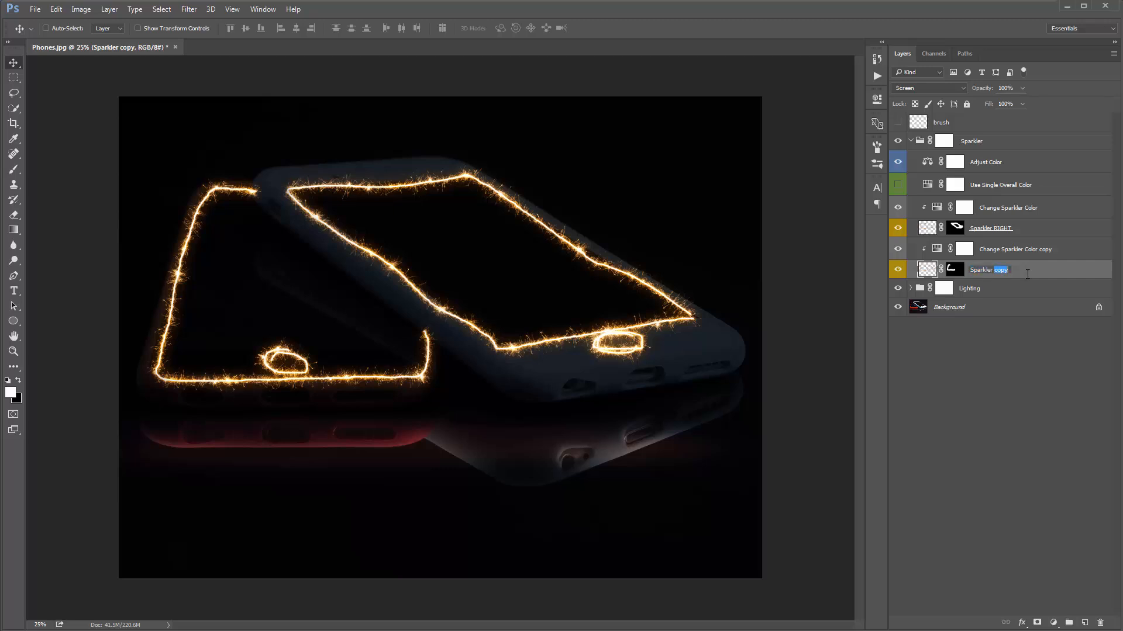
pyautogui.write('LEFT')
pyautogui.press('Return')
# Set the Hue of the Change Sparkler Color adjustment above Sparkler RIGHT to +178 for blue sparklers
pyautogui.doubleClick(942, 205)
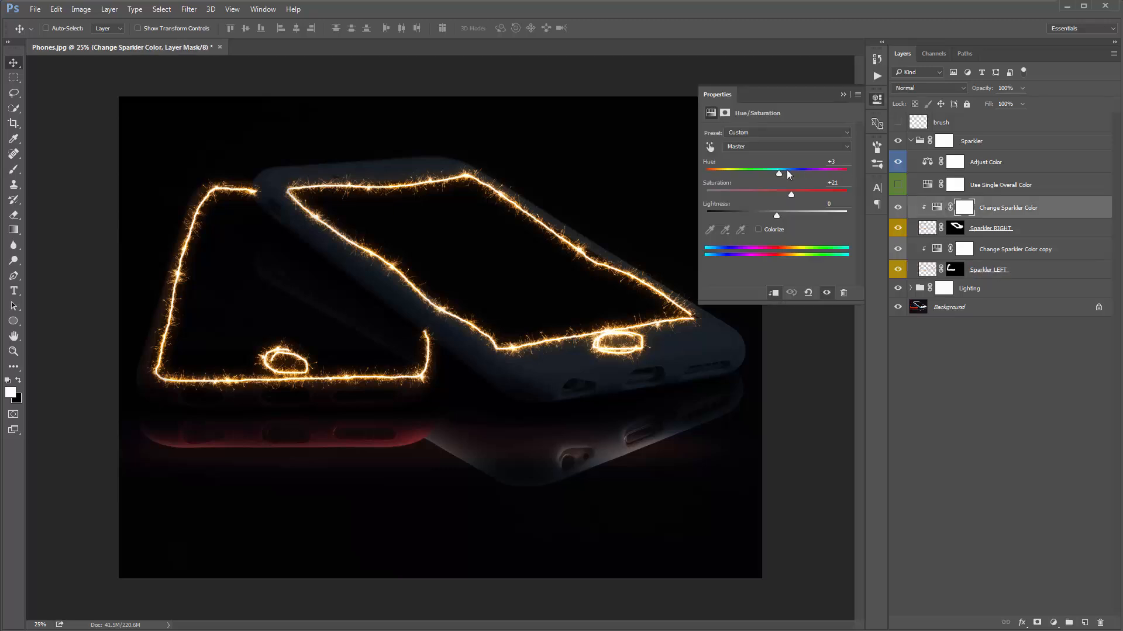
pyautogui.moveTo(790, 174); pyautogui.dragTo(846, 177)
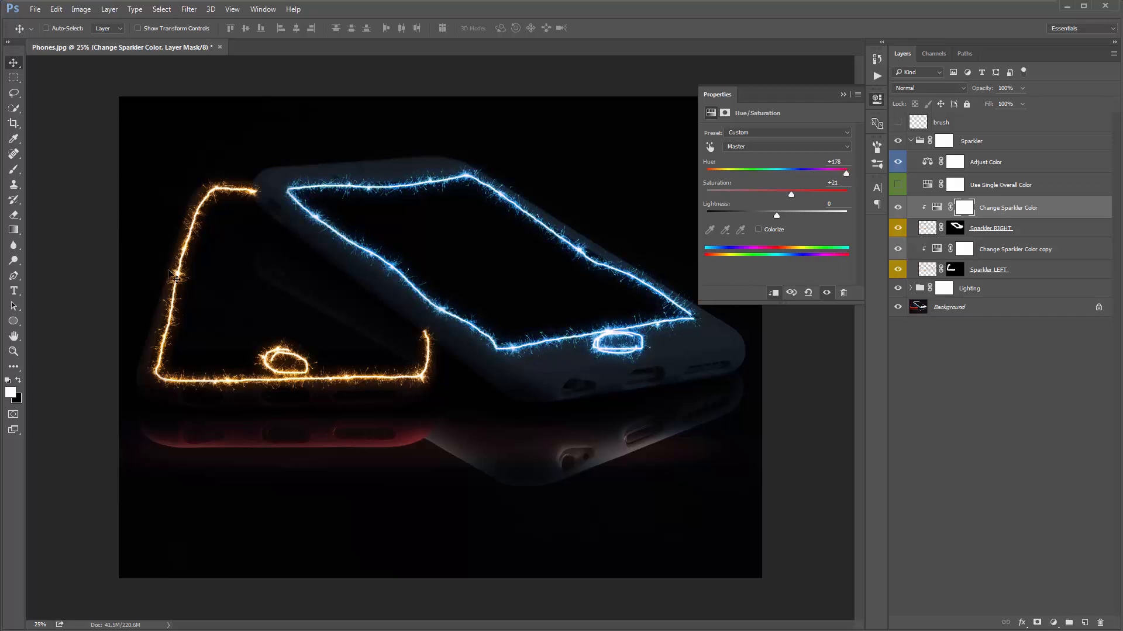
# Set the Hue of the Change Sparkler Color copy adjustment above Sparkler LEFT to about -7
pyautogui.click(944, 250)
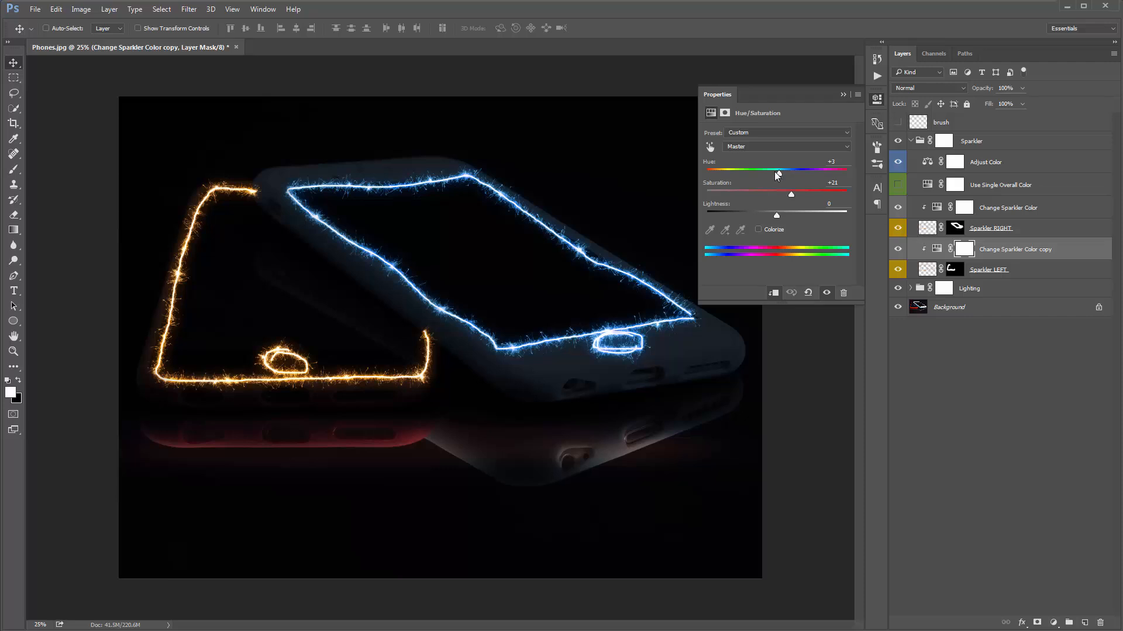
pyautogui.moveTo(777, 174); pyautogui.dragTo(772, 173)
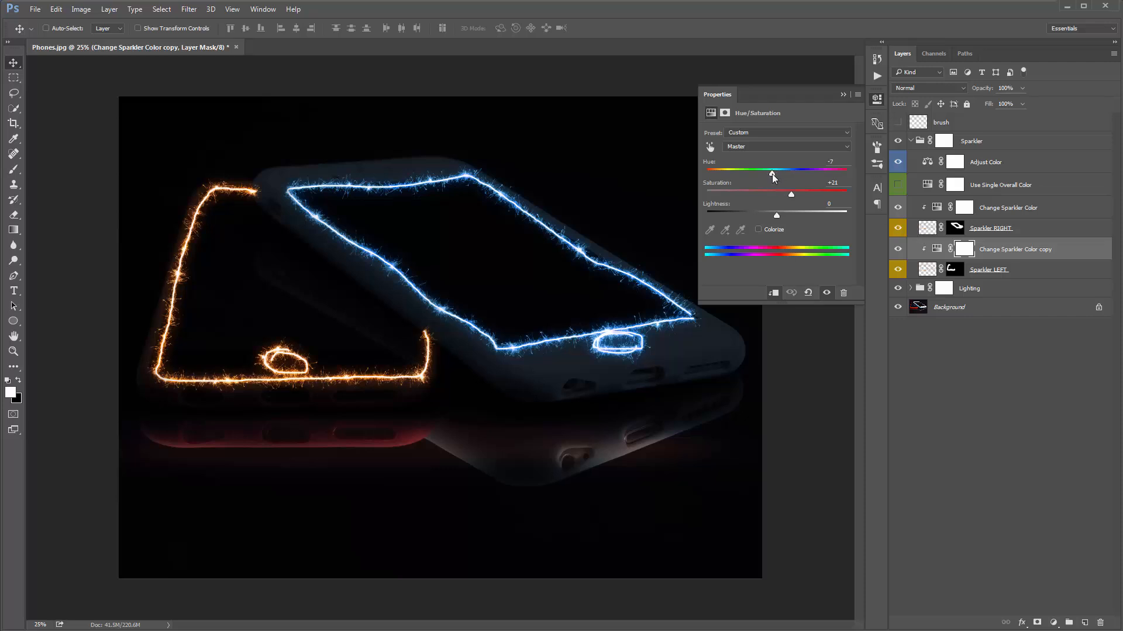
pyautogui.click(842, 95)
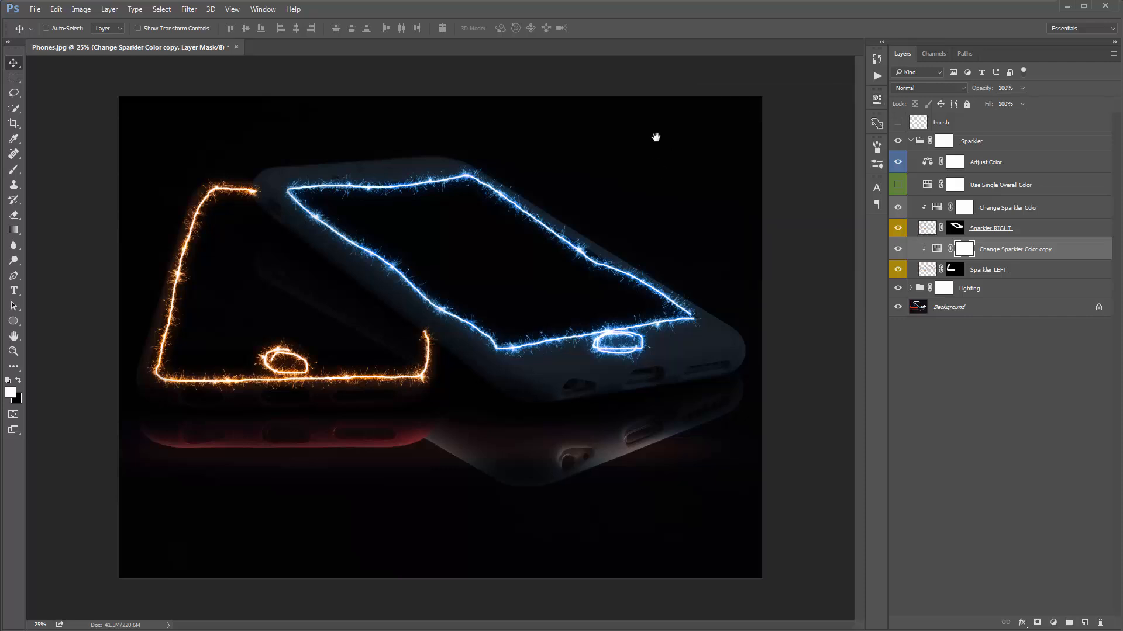
# Collapse the Sparkler group and expand the Lighting group
pyautogui.click(917, 143)
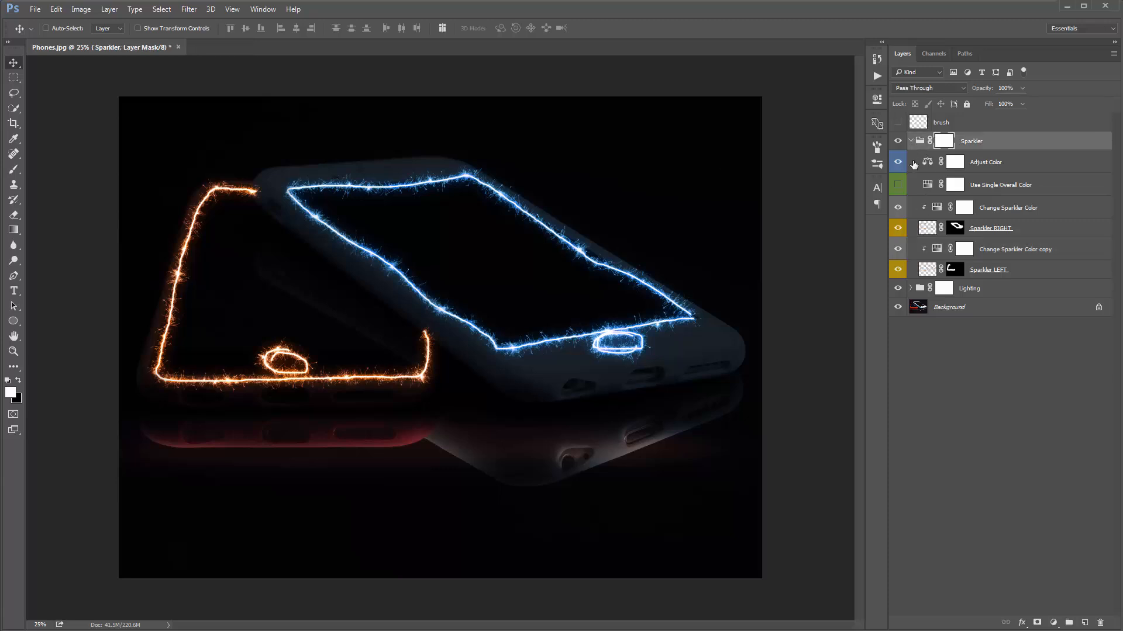
pyautogui.click(911, 141)
pyautogui.click(911, 161)
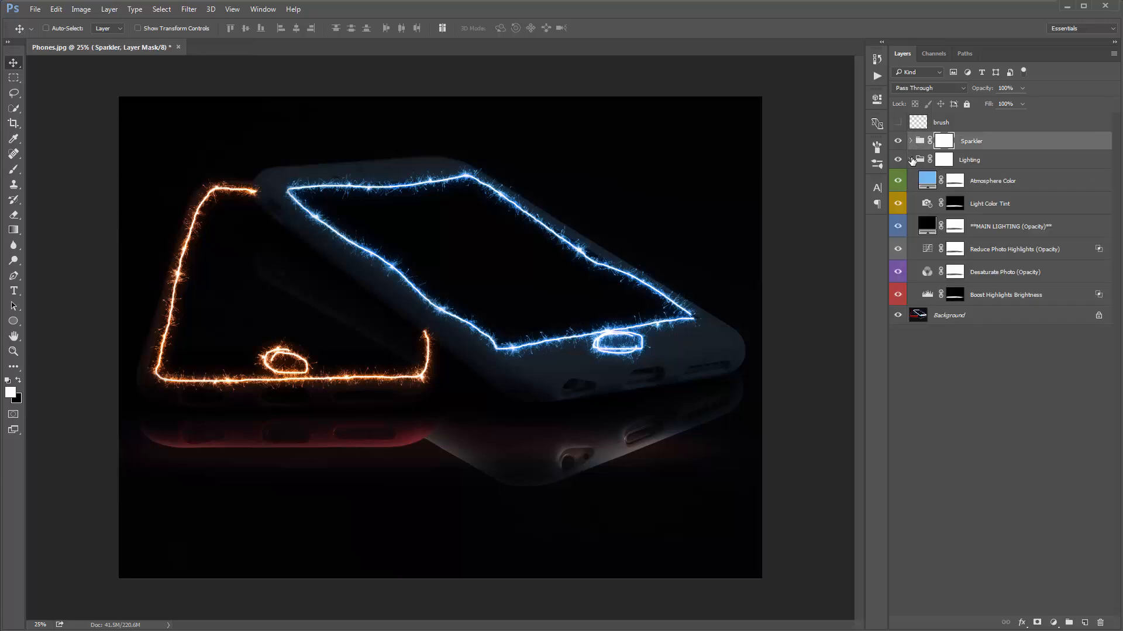
pyautogui.click(930, 203)
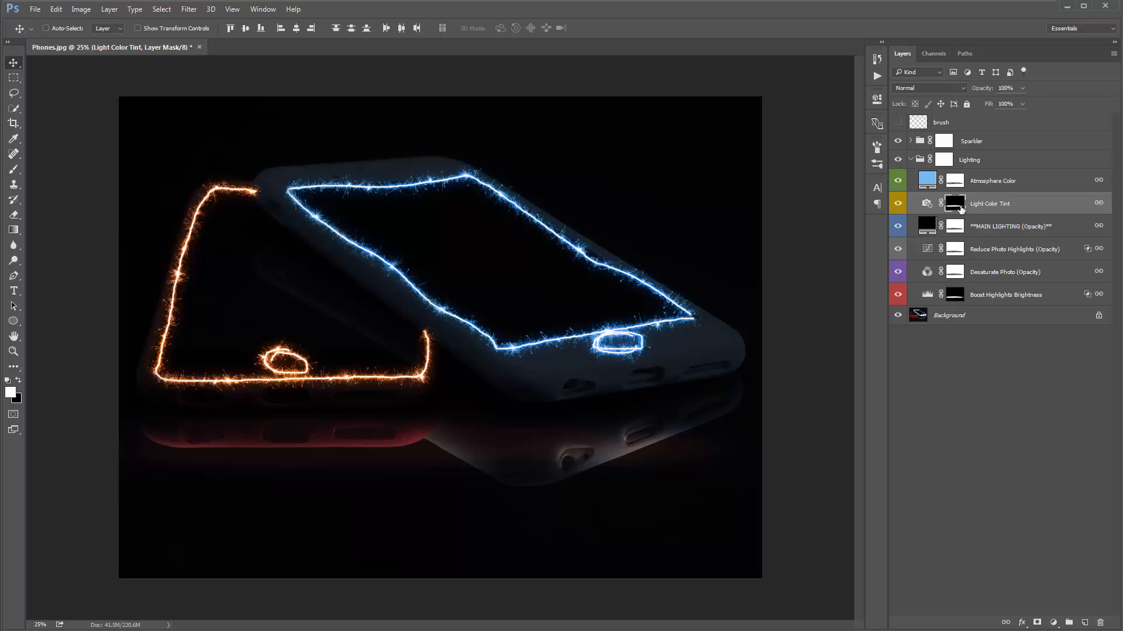
pyautogui.hotkey('ctrl', 'j')
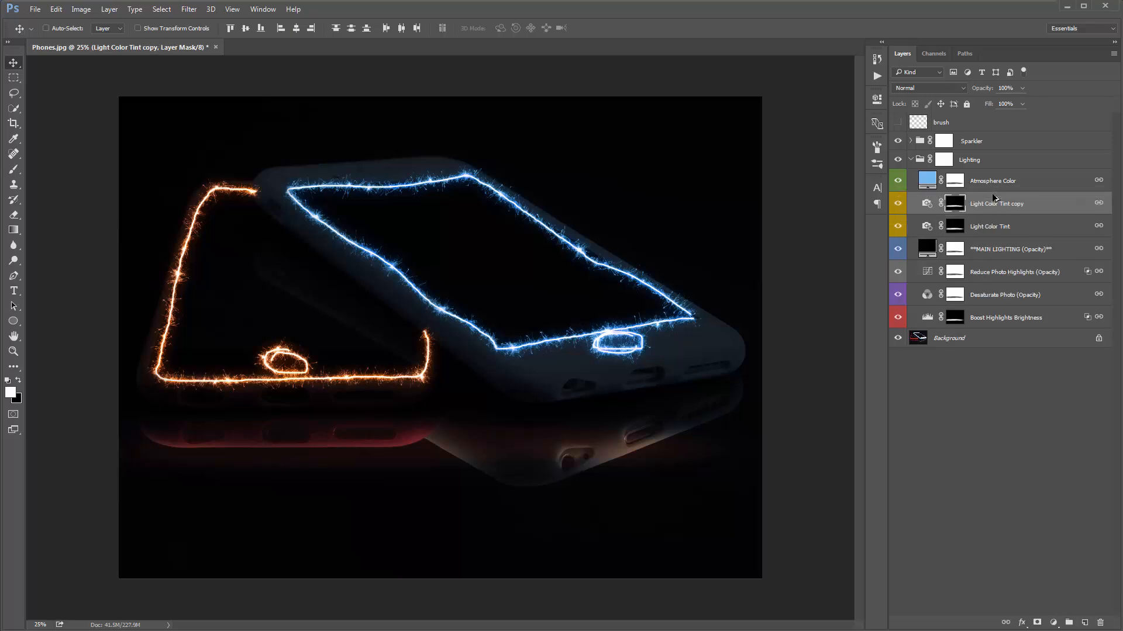
pyautogui.hotkey('ctrl', 'z')
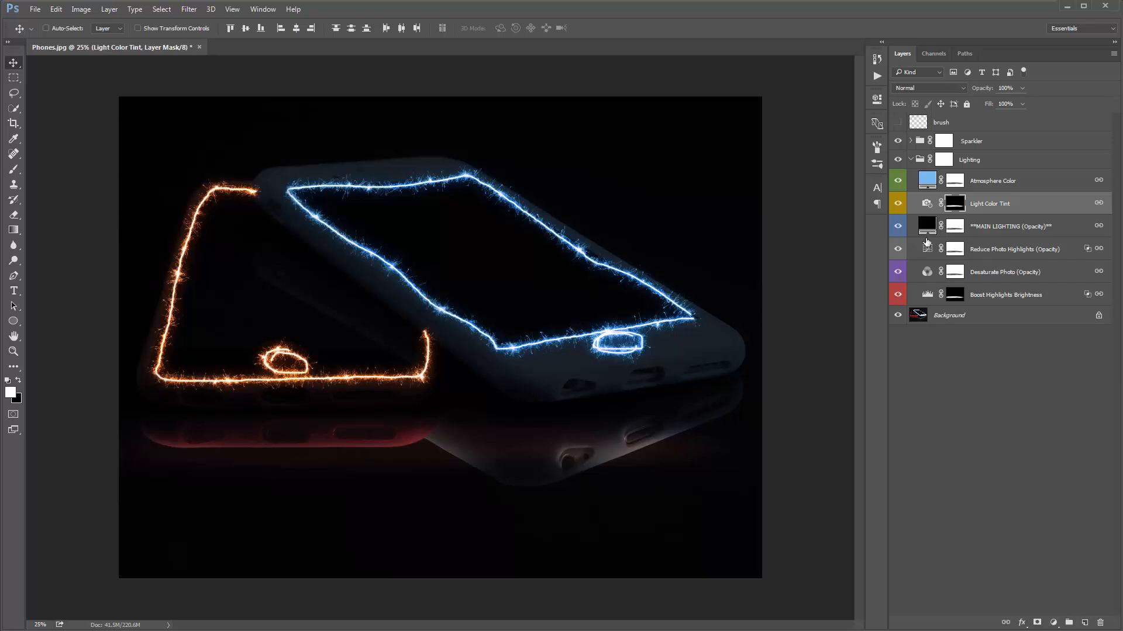
# Paint black on the **MAIN LIGHTING (Opacity)** mask with a 600 px brush along both phones' edges to reveal their light
pyautogui.click(959, 230)
pyautogui.press('b')
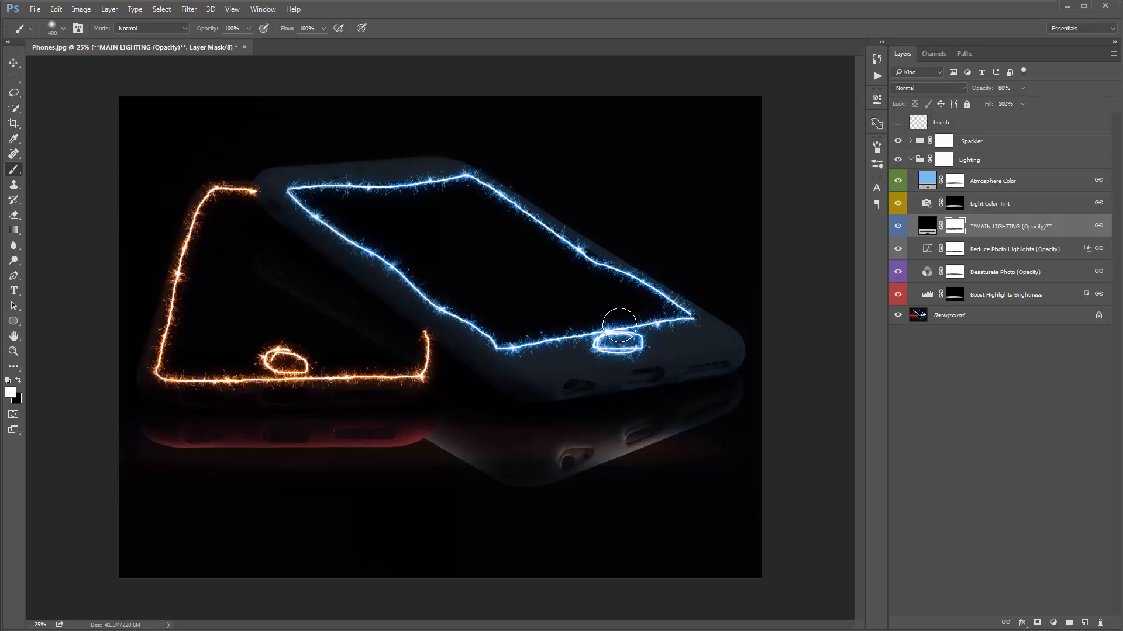
pyautogui.press(']')
pyautogui.press(']')
pyautogui.press('x')
pyautogui.click(671, 306)
pyautogui.moveTo(541, 221)
pyautogui.mouseDown()
pyautogui.moveTo(426, 188)
pyautogui.moveTo(313, 188)
pyautogui.moveTo(380, 255)
pyautogui.moveTo(506, 336)
pyautogui.moveTo(627, 351)
pyautogui.mouseUp()
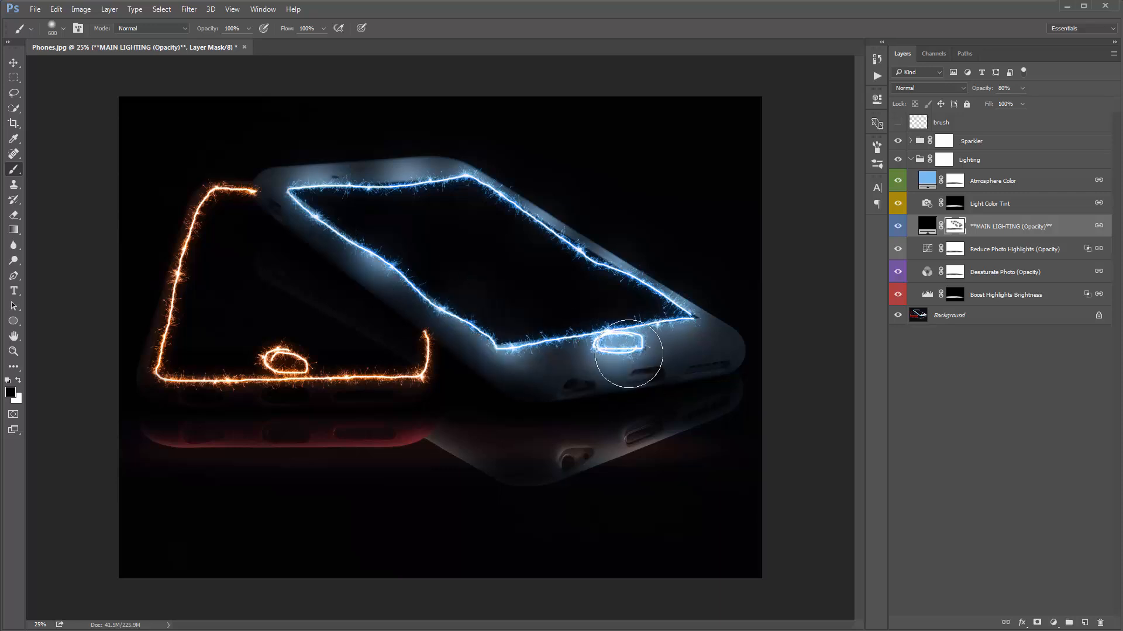
pyautogui.moveTo(411, 382)
pyautogui.mouseDown()
pyautogui.moveTo(412, 342)
pyautogui.moveTo(168, 363)
pyautogui.moveTo(180, 238)
pyautogui.moveTo(214, 189)
pyautogui.moveTo(249, 191)
pyautogui.mouseUp()
pyautogui.press('v')
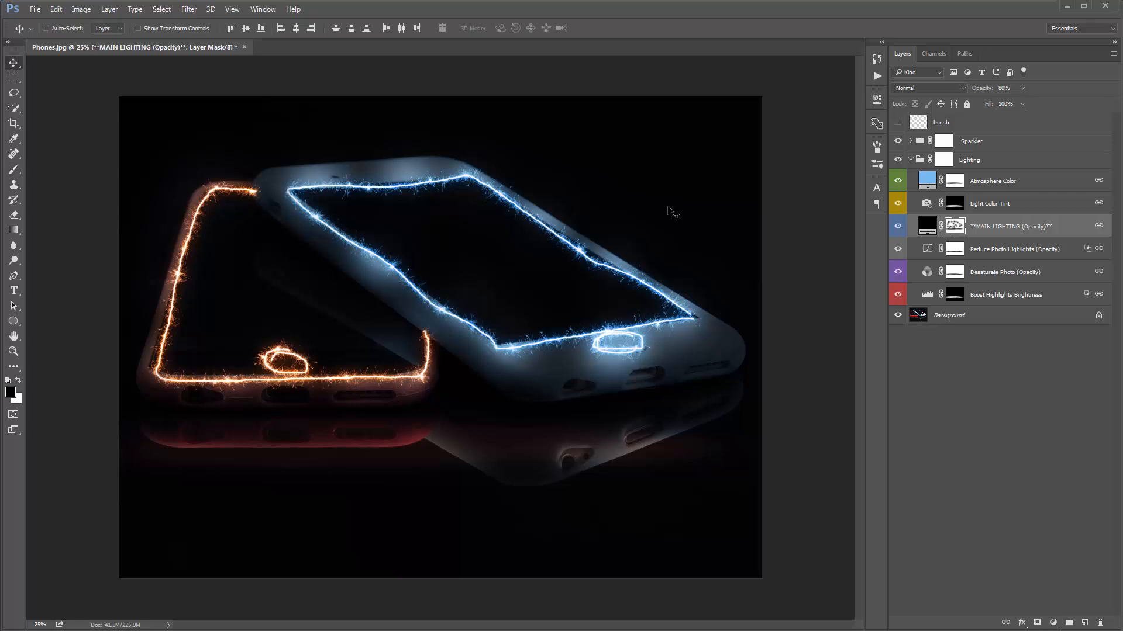
# Run the Update Lighting action from the Sparkler set on the repainted main lighting
pyautogui.moveTo(1010, 206); pyautogui.dragTo(1012, 190)
pyautogui.hotkey('ctrl', 'z')
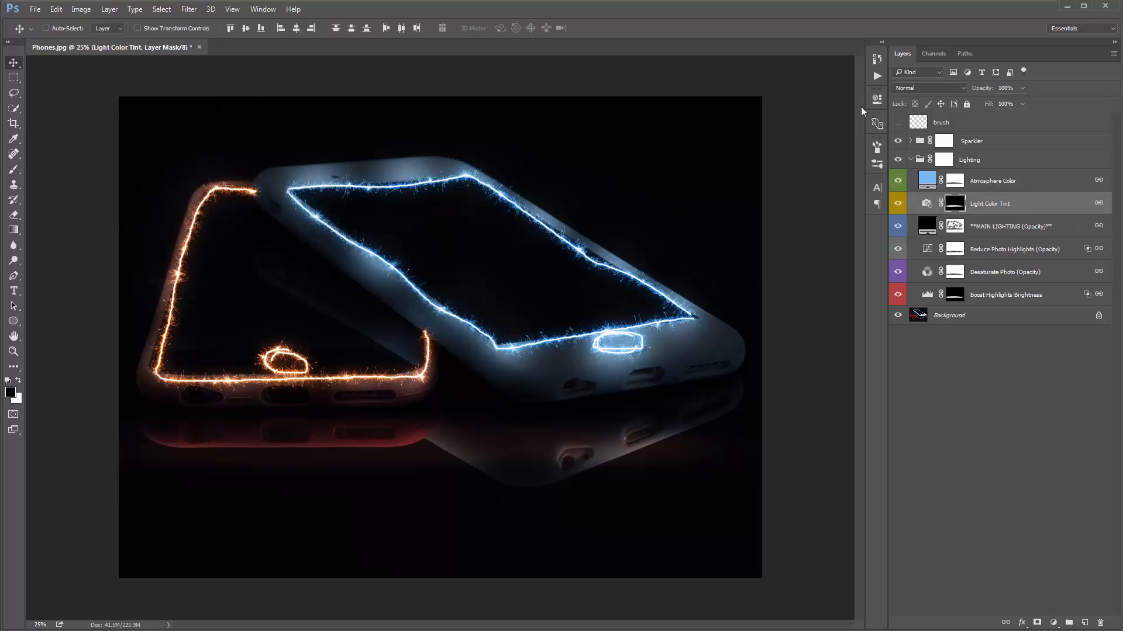
pyautogui.click(876, 75)
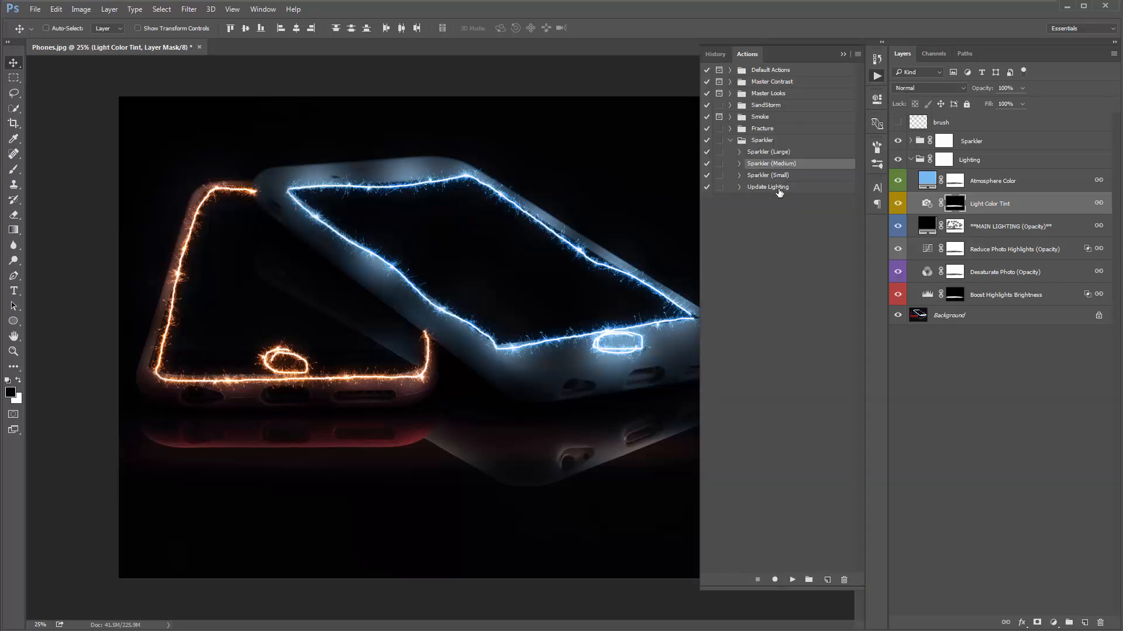
pyautogui.click(779, 188)
pyautogui.click(788, 579)
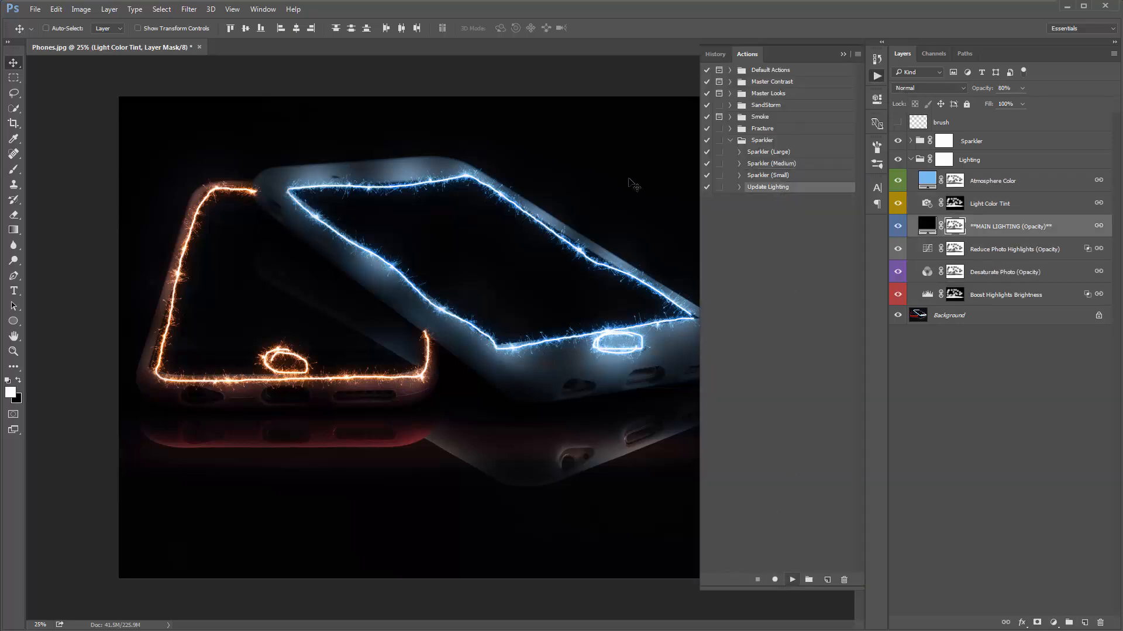
pyautogui.click(842, 54)
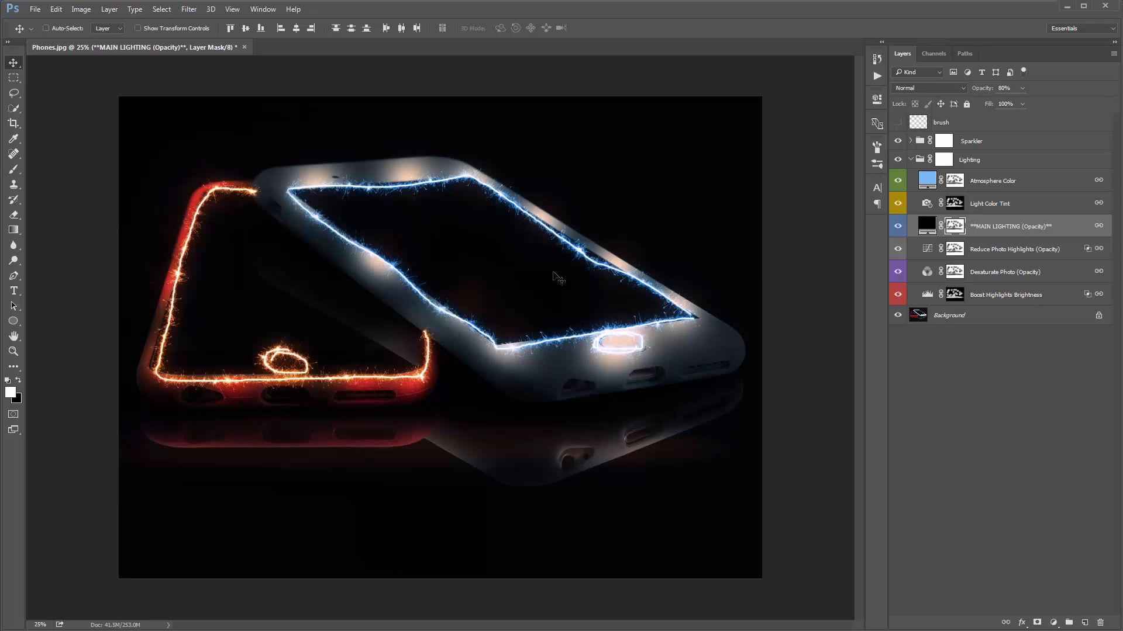
# Duplicate the Light Color Tint layer and fill the copy's mask with black
pyautogui.click(981, 205)
pyautogui.click(876, 77)
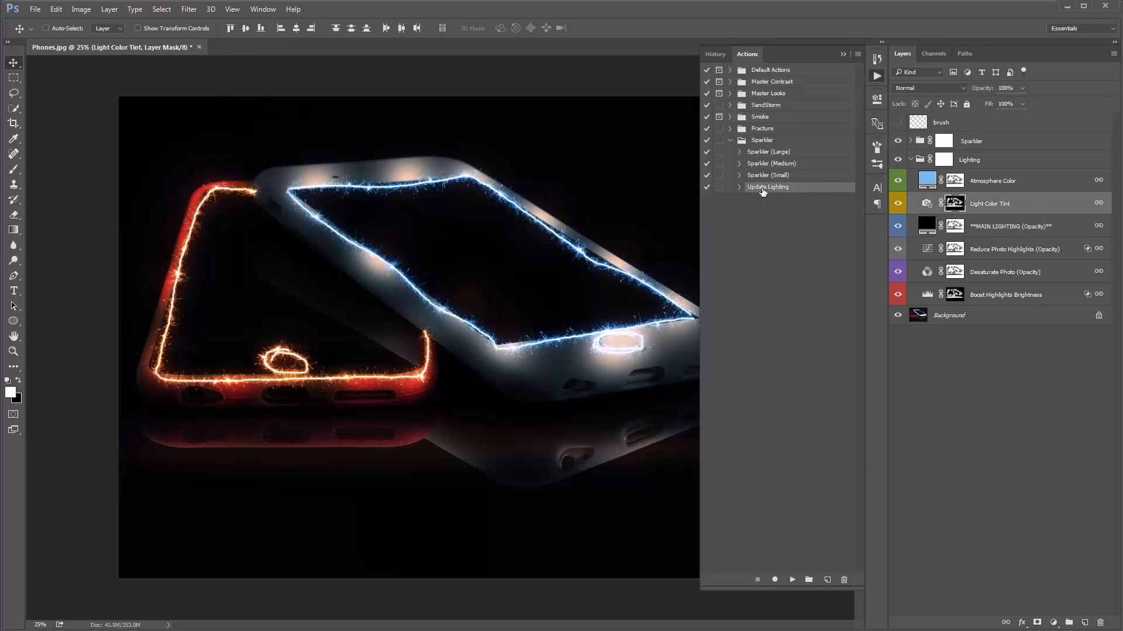
pyautogui.click(999, 190)
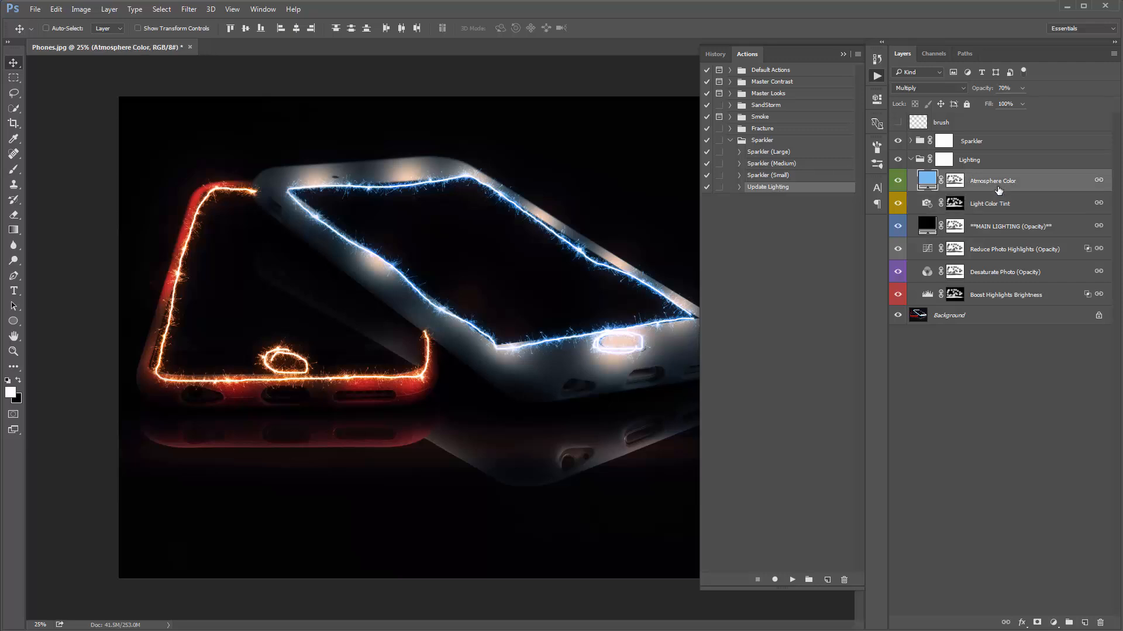
pyautogui.keyDown('shift'); pyautogui.click(1017, 297); pyautogui.keyUp('shift')
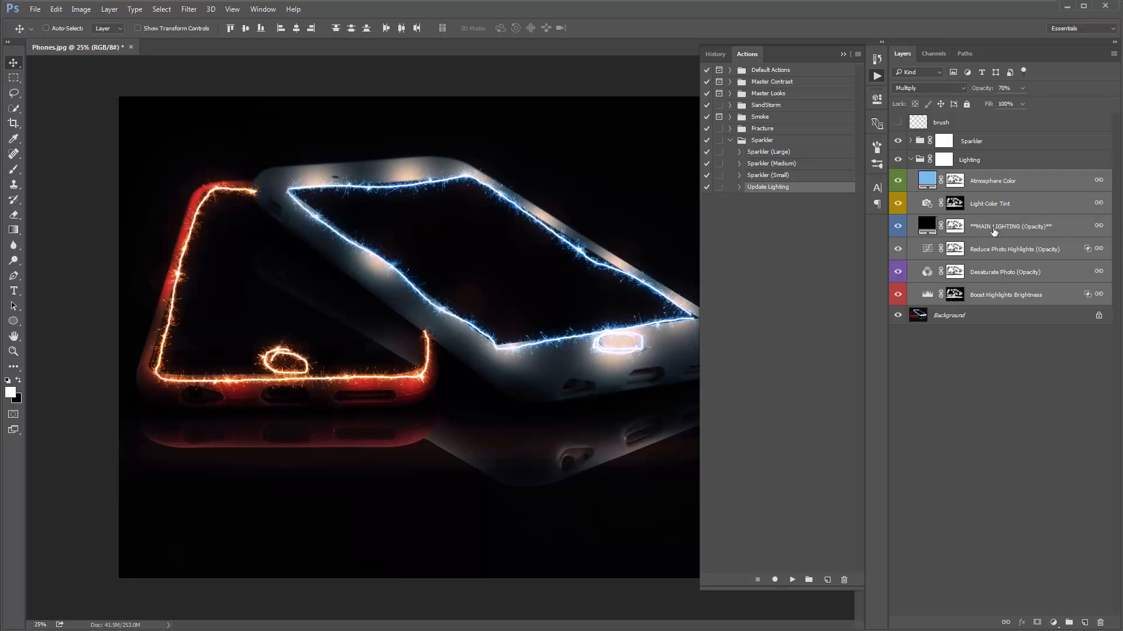
pyautogui.click(994, 209)
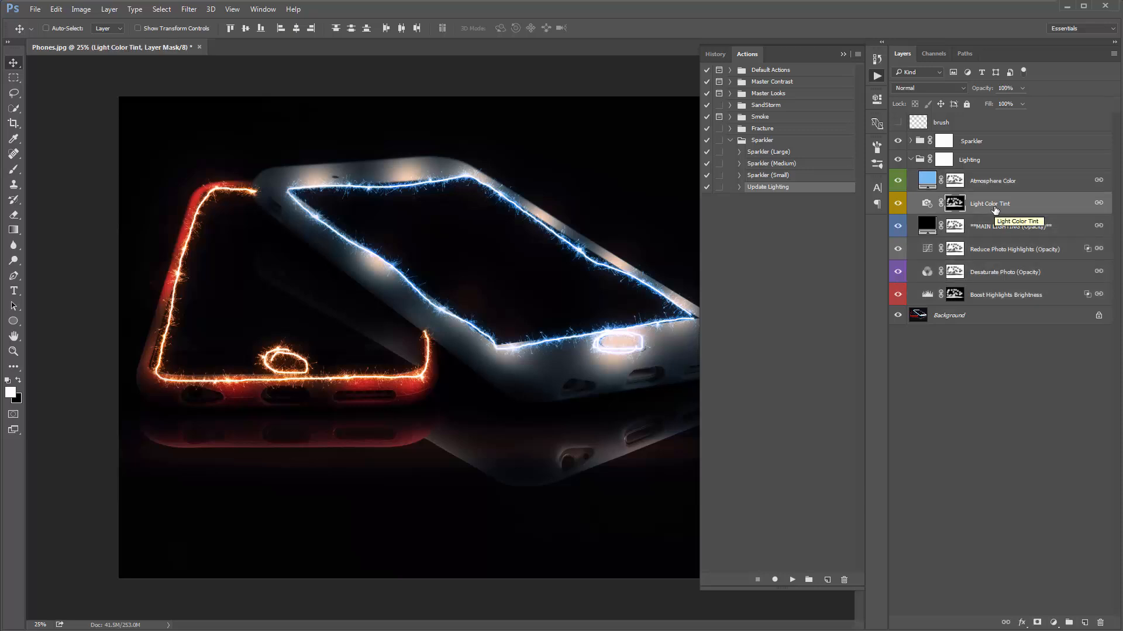
pyautogui.hotkey('ctrl', 'j')
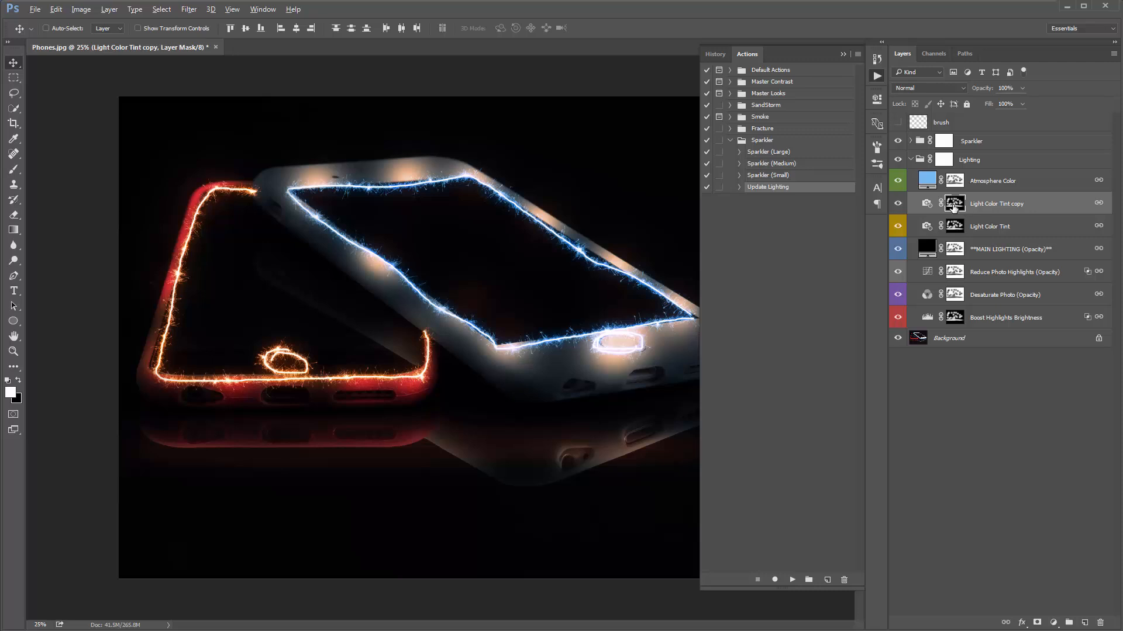
pyautogui.hotkey('alt', 'BackSpace')
pyautogui.hotkey('ctrl', 'BackSpace')
# Rerun the Update Lighting action and inspect its recorded commands with the Light Color Tint copy selected
pyautogui.click(791, 579)
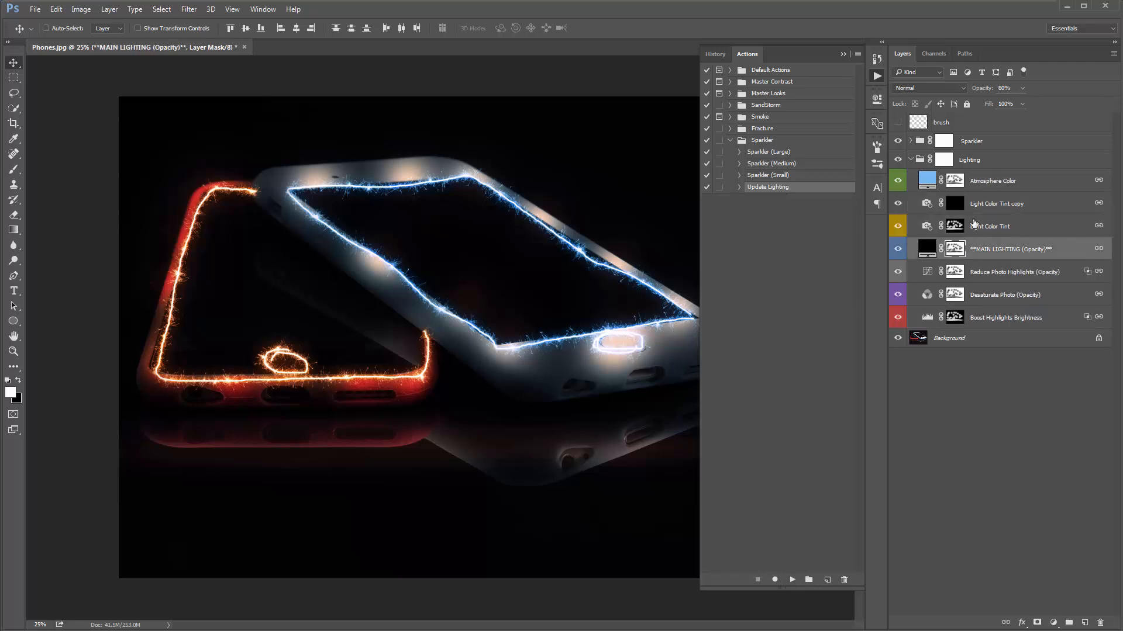
pyautogui.click(963, 209)
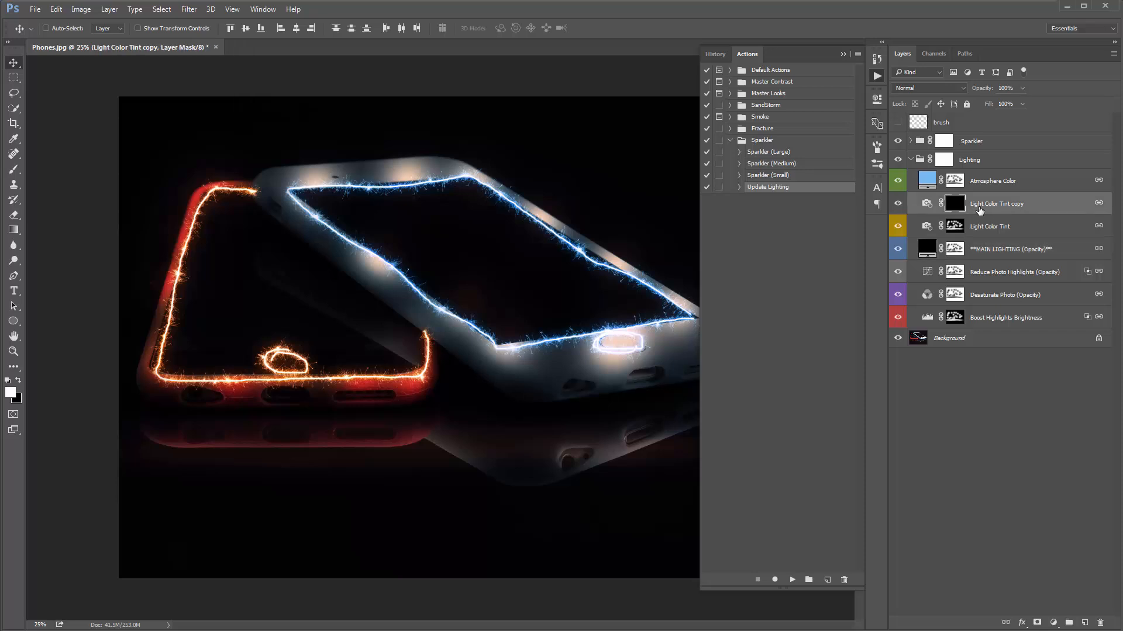
pyautogui.click(740, 187)
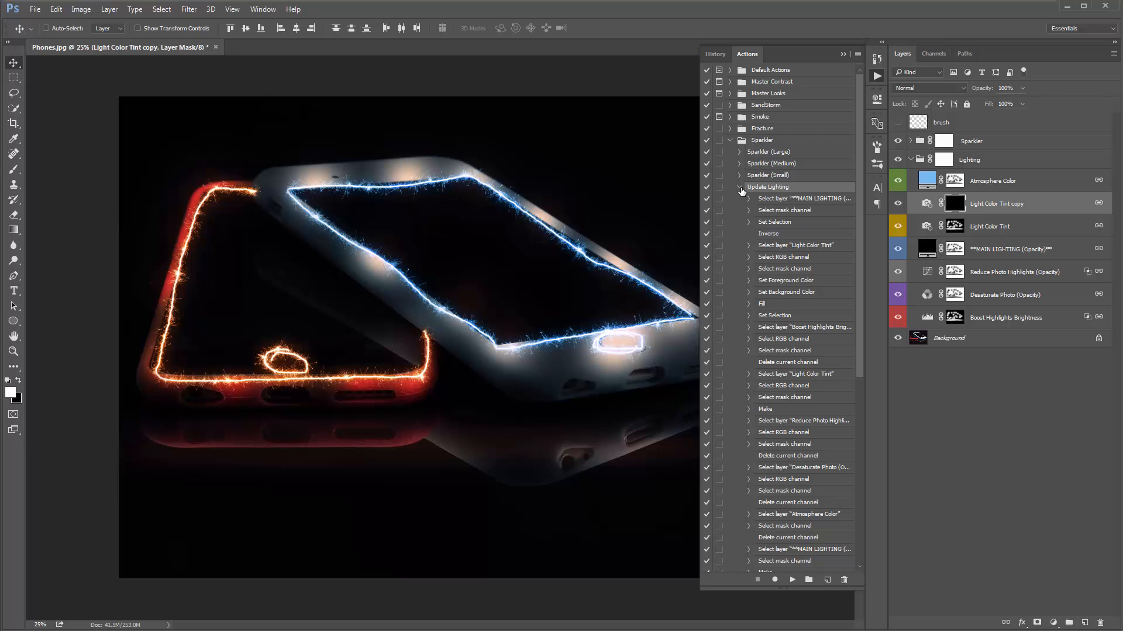
pyautogui.click(740, 188)
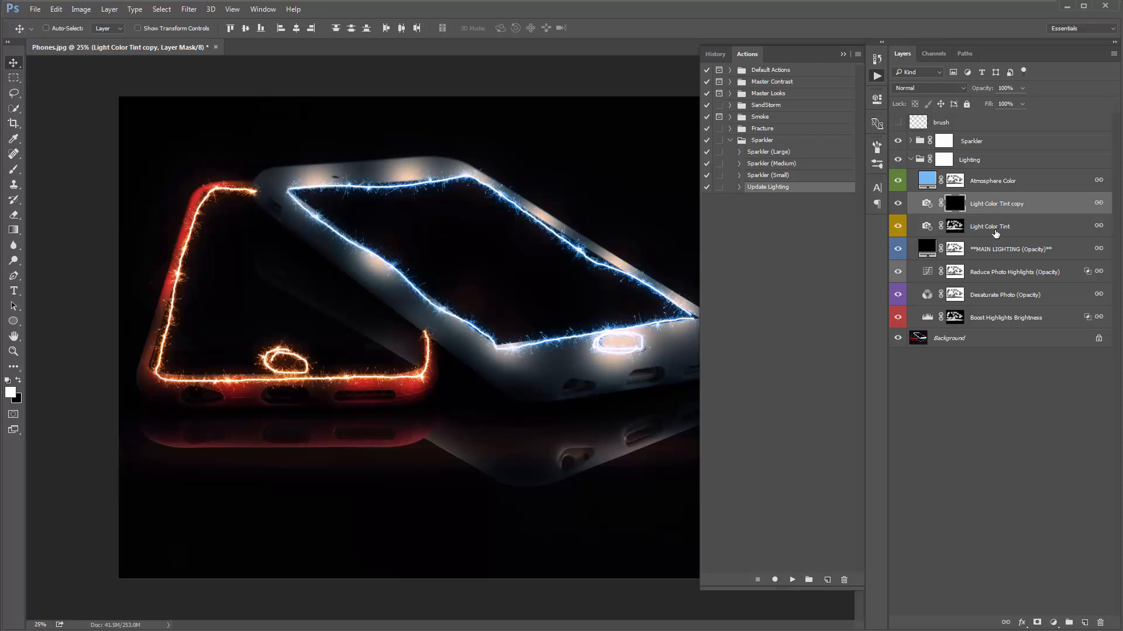
# Change the Light Color Tint photo filter to Cooling Filter (80)
pyautogui.click(992, 229)
pyautogui.click(843, 55)
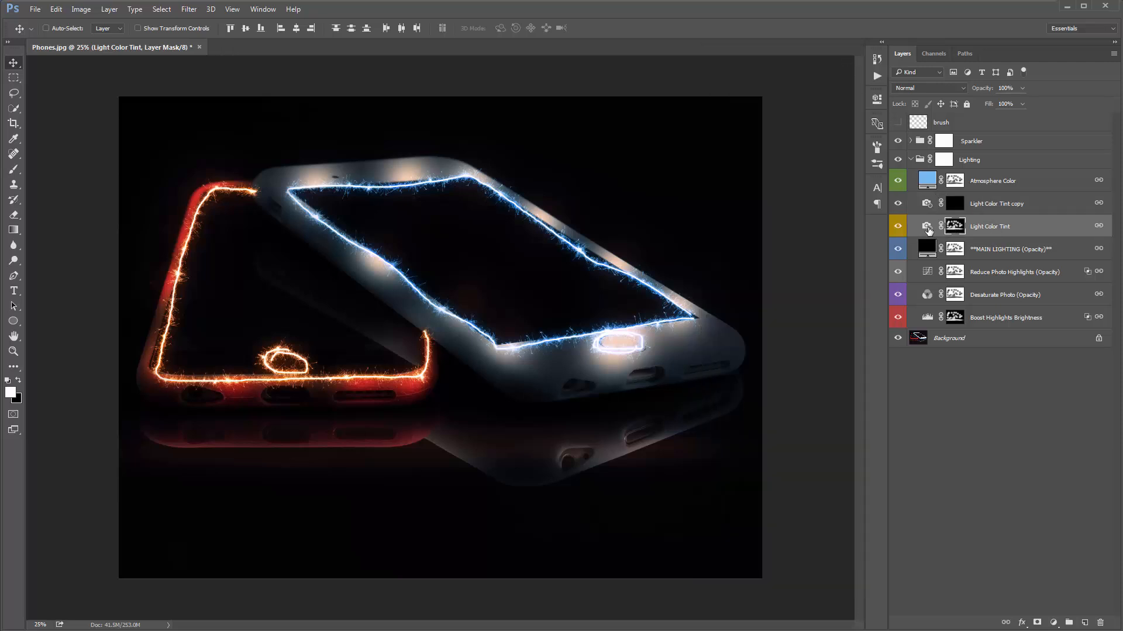
pyautogui.click(926, 227)
pyautogui.click(925, 228)
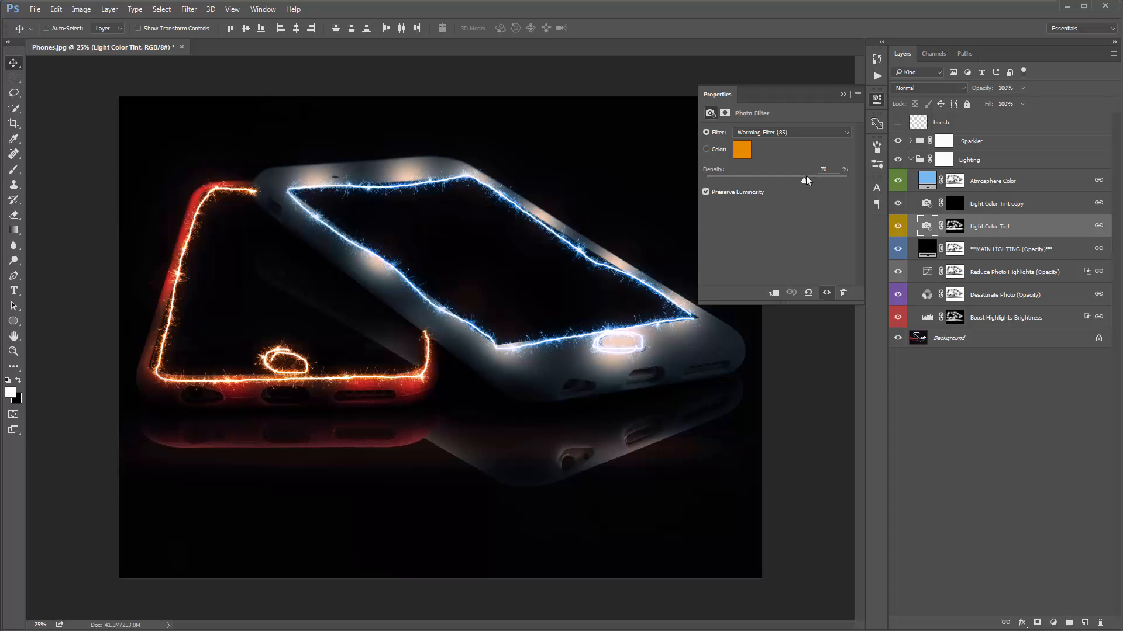
pyautogui.click(773, 132)
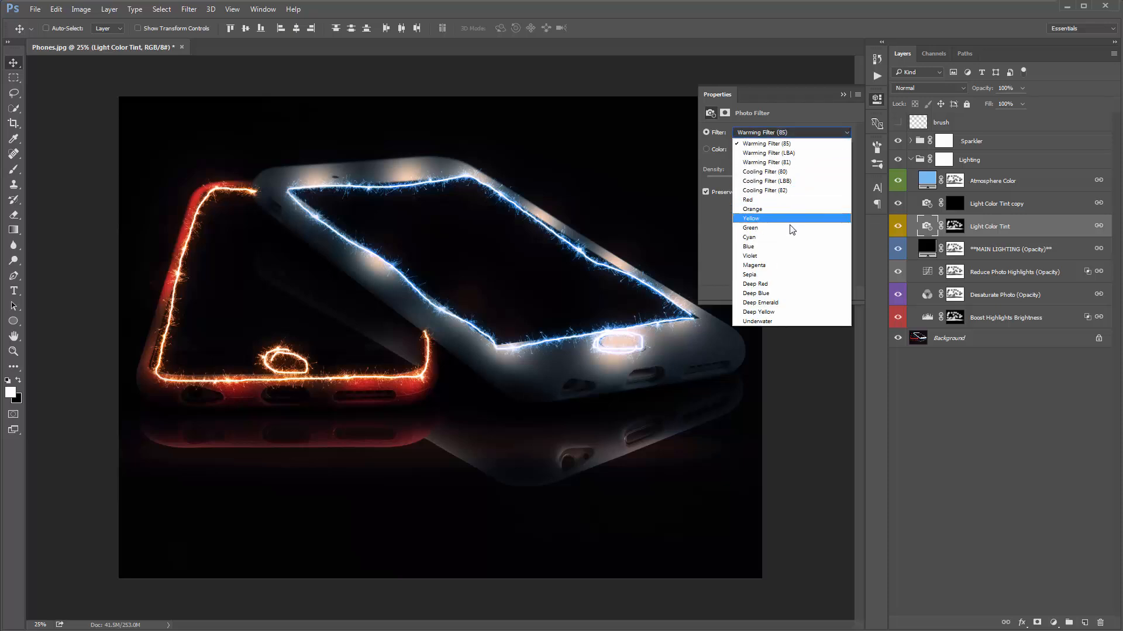
pyautogui.click(421, 201)
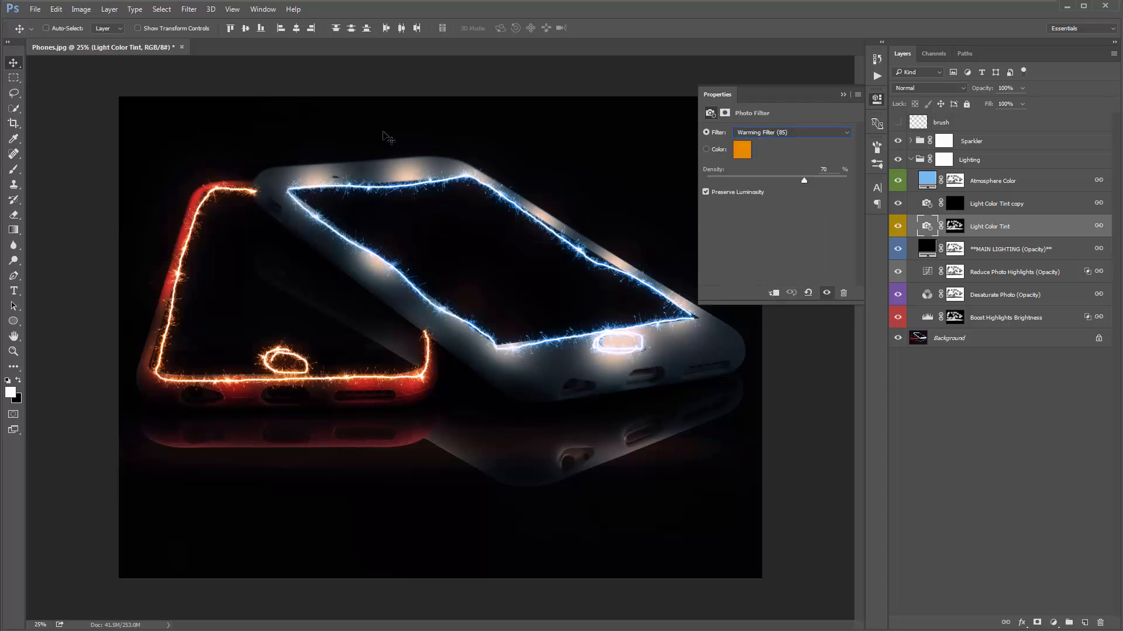
pyautogui.click(773, 131)
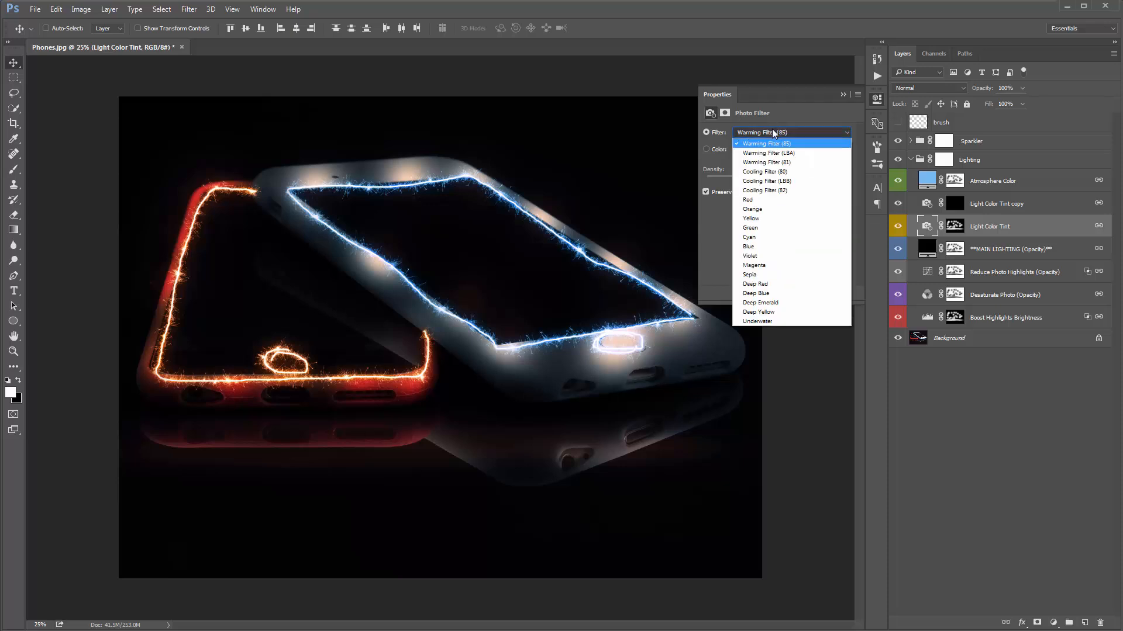
pyautogui.click(785, 171)
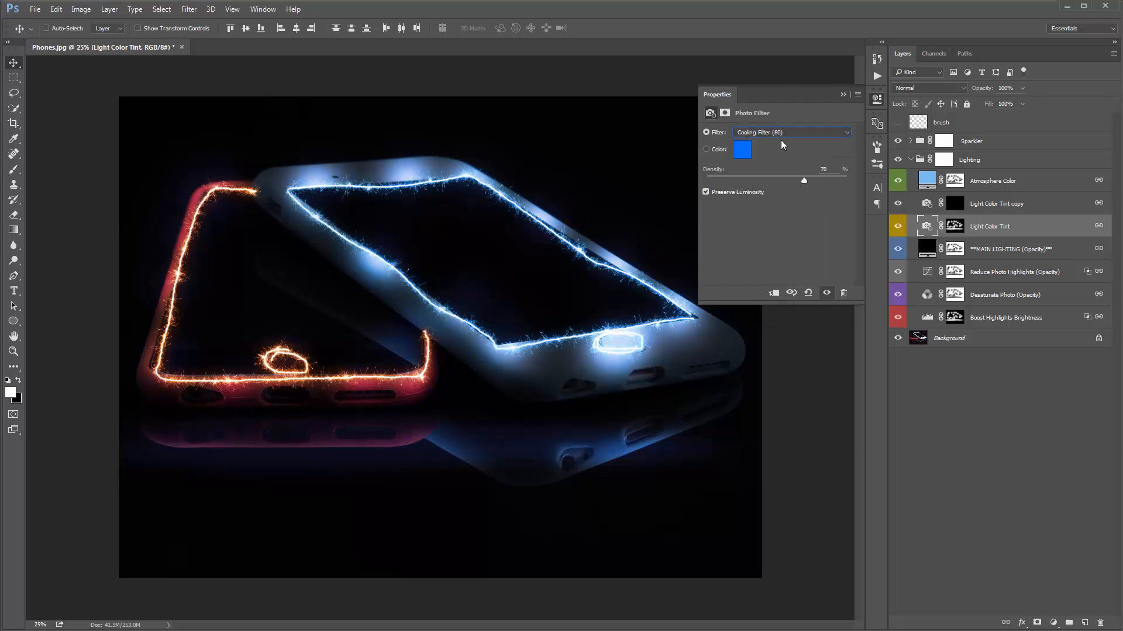
pyautogui.moveTo(815, 179); pyautogui.dragTo(813, 178)
pyautogui.click(843, 94)
# Fill the Light Color Tint mask with black and paint white over the blue phone and its reflection
pyautogui.click(957, 230)
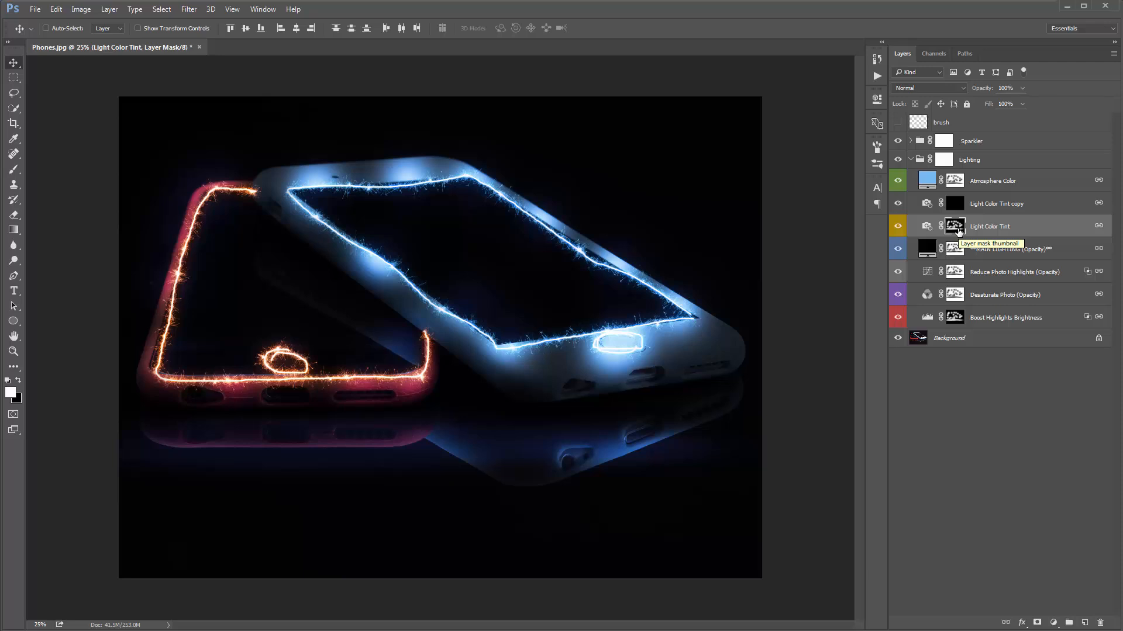
pyautogui.hotkey('alt', 'BackSpace')
pyautogui.hotkey('ctrl', 'BackSpace')
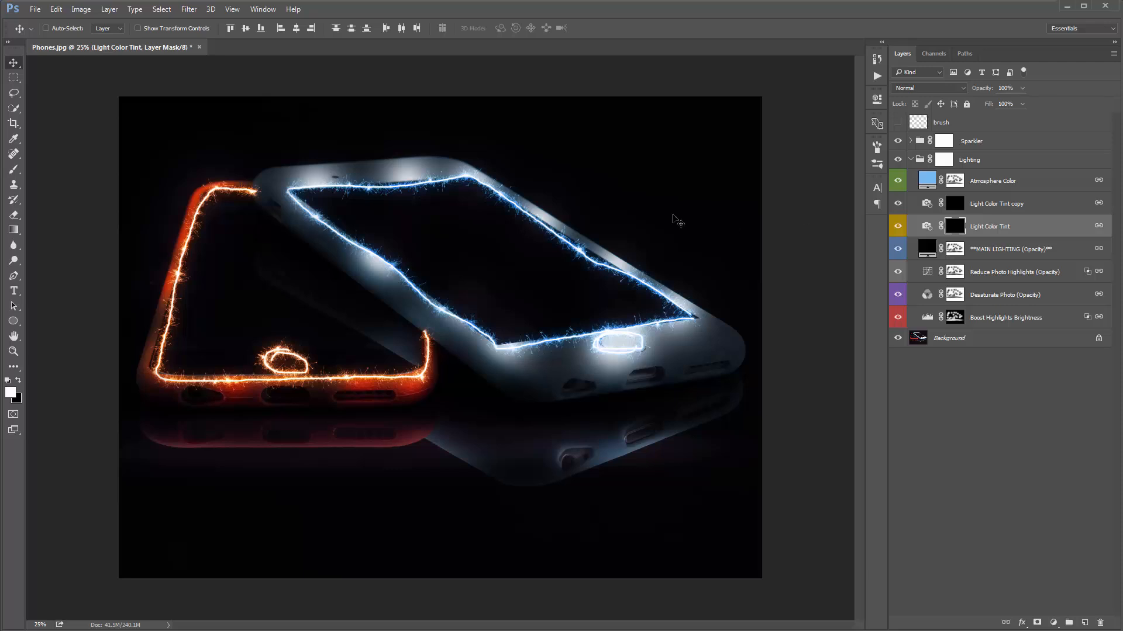
pyautogui.press('b')
pyautogui.moveTo(459, 178)
pyautogui.mouseDown()
pyautogui.moveTo(596, 266)
pyautogui.moveTo(514, 194)
pyautogui.moveTo(686, 313)
pyautogui.moveTo(588, 348)
pyautogui.moveTo(637, 379)
pyautogui.moveTo(586, 389)
pyautogui.moveTo(635, 418)
pyautogui.moveTo(667, 418)
pyautogui.moveTo(465, 312)
pyautogui.moveTo(387, 254)
pyautogui.moveTo(316, 170)
pyautogui.moveTo(454, 224)
pyautogui.moveTo(434, 252)
pyautogui.moveTo(492, 342)
pyautogui.moveTo(521, 359)
pyautogui.moveTo(530, 395)
pyautogui.mouseUp()
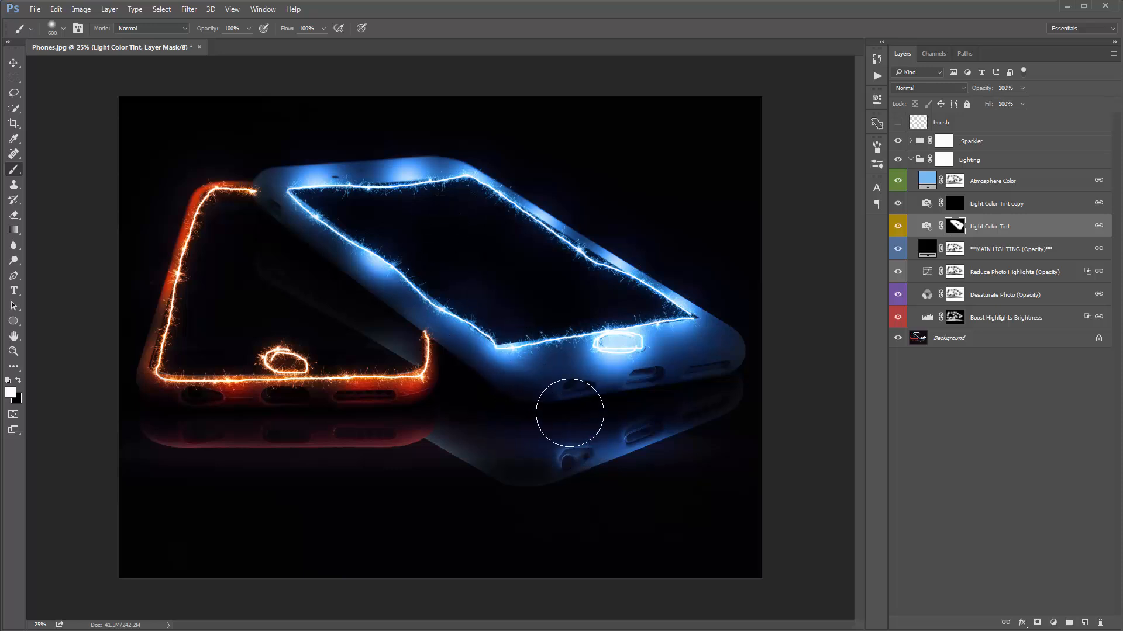
pyautogui.press('v')
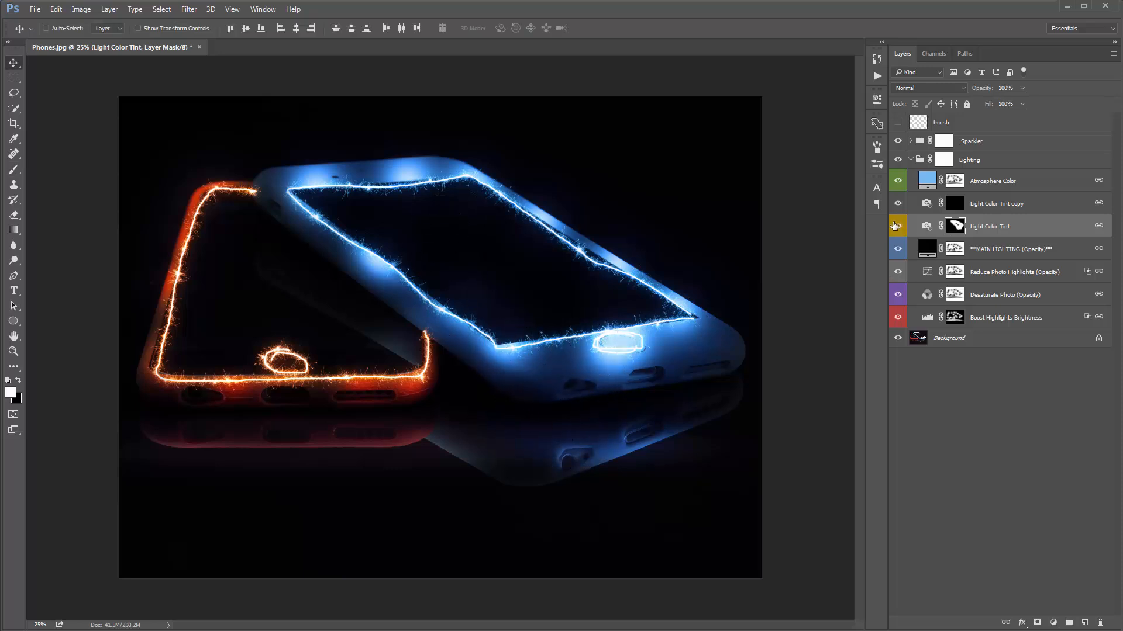
# Compare the photo with the Light Color Tint layer hidden and shown, and display its mask on the canvas
pyautogui.click(895, 227)
pyautogui.click(895, 226)
pyautogui.click(895, 227)
pyautogui.click(895, 227)
pyautogui.click(895, 227)
pyautogui.click(896, 226)
pyautogui.click(895, 226)
pyautogui.click(895, 226)
pyautogui.keyDown('alt'); pyautogui.click(961, 230); pyautogui.keyUp('alt')
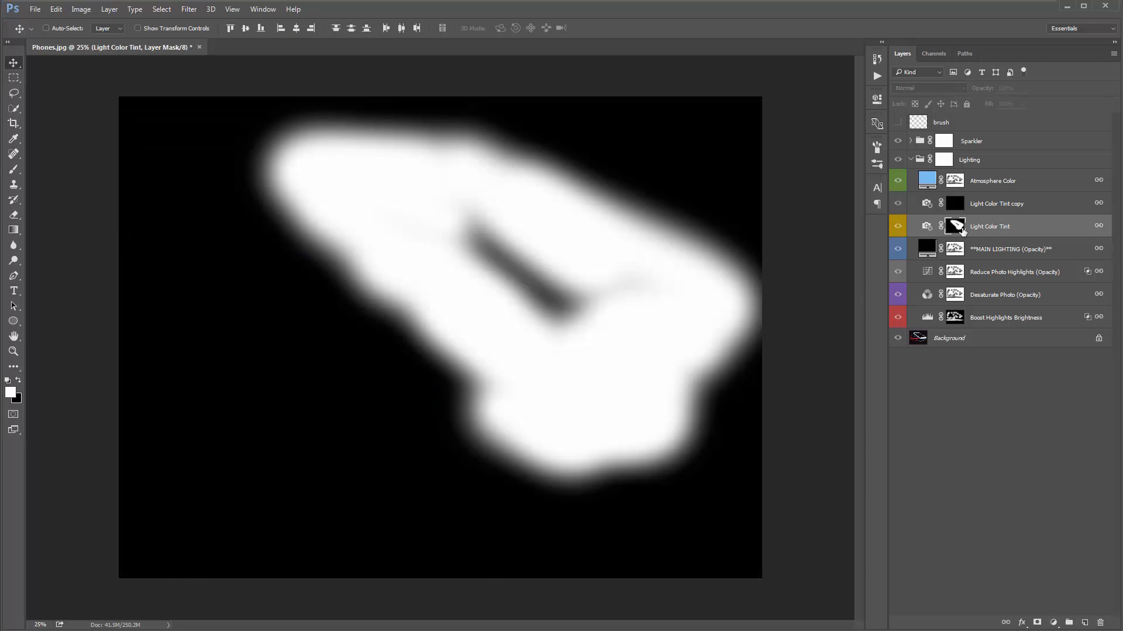
# Paint white on the Light Color Tint copy mask over the red phone, and compare the photo with that layer hidden and shown
pyautogui.keyDown('alt'); pyautogui.click(962, 231); pyautogui.keyUp('alt')
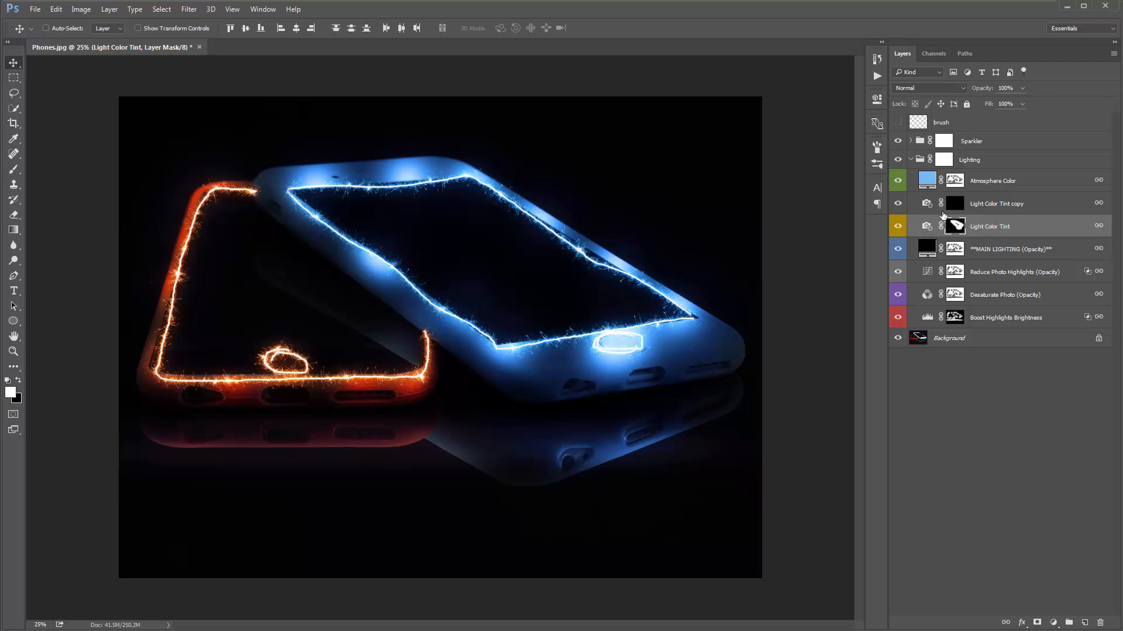
pyautogui.click(955, 206)
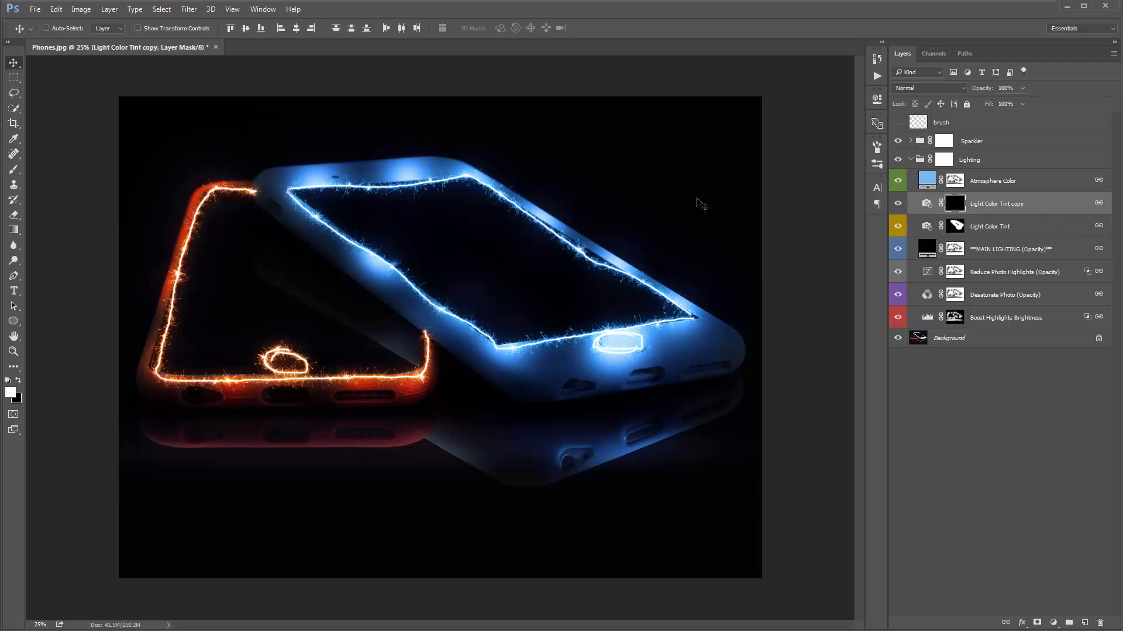
pyautogui.press('b')
pyautogui.press('x')
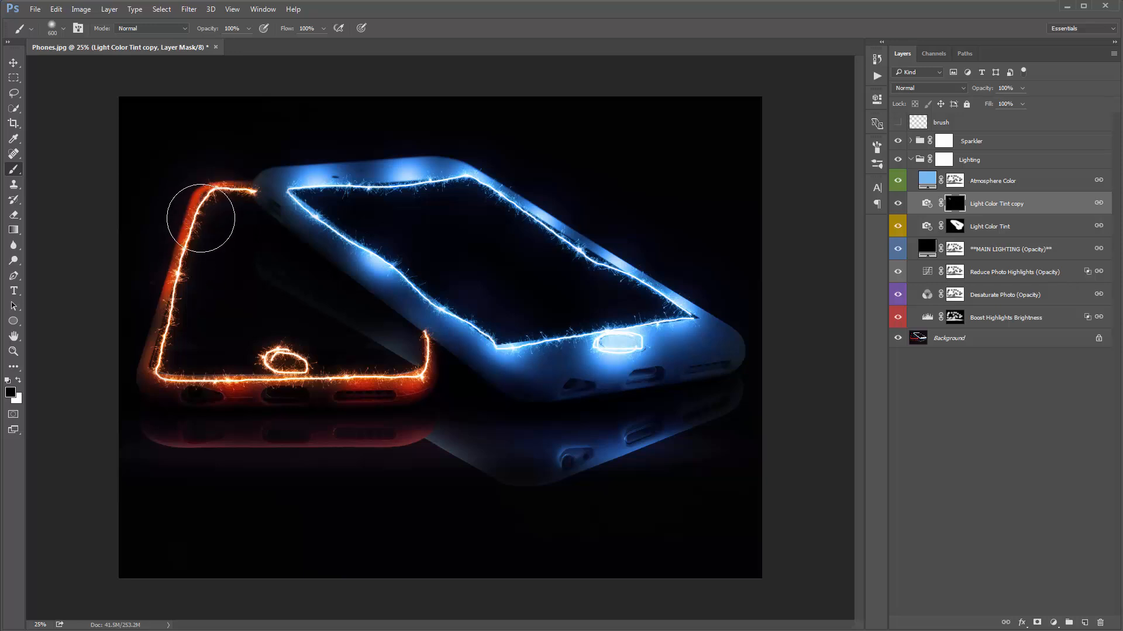
pyautogui.press('x')
pyautogui.moveTo(197, 237)
pyautogui.mouseDown()
pyautogui.moveTo(238, 199)
pyautogui.moveTo(179, 227)
pyautogui.moveTo(177, 308)
pyautogui.moveTo(187, 232)
pyautogui.moveTo(172, 221)
pyautogui.moveTo(188, 354)
pyautogui.moveTo(364, 403)
pyautogui.moveTo(217, 407)
pyautogui.moveTo(403, 362)
pyautogui.mouseUp()
pyautogui.click(899, 204)
pyautogui.click(898, 204)
pyautogui.click(898, 205)
pyautogui.click(899, 205)
# Duplicate the Light Color Tint copy layer three times and undo the duplications
pyautogui.press('v')
pyautogui.hotkey('ctrl', 'j')
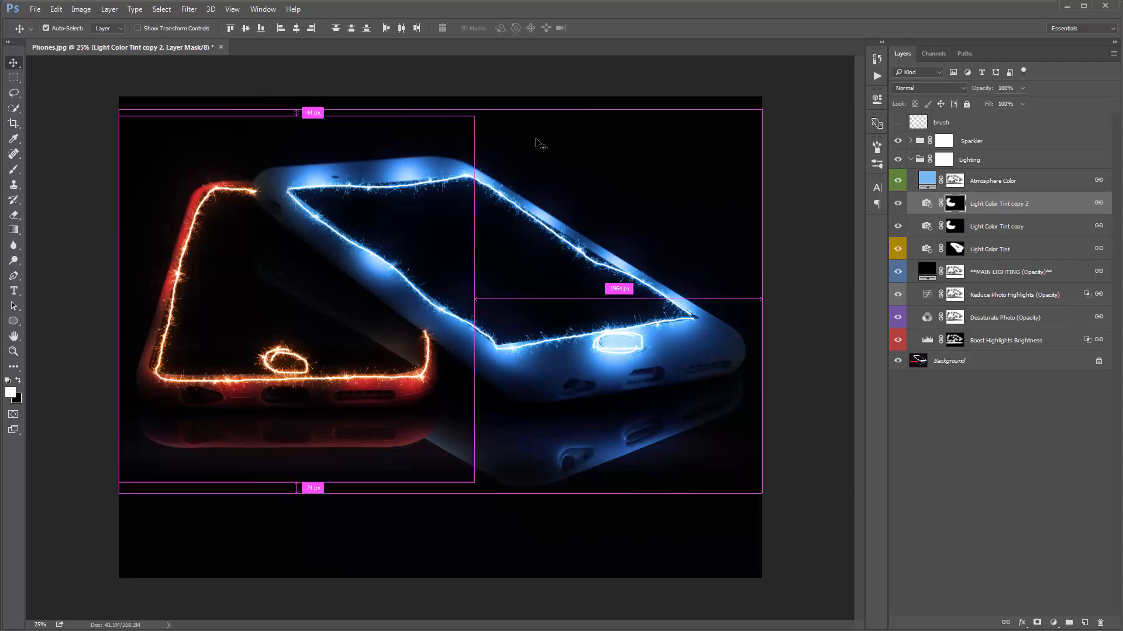
pyautogui.hotkey('ctrl', 'j')
pyautogui.hotkey('ctrl', 'j')
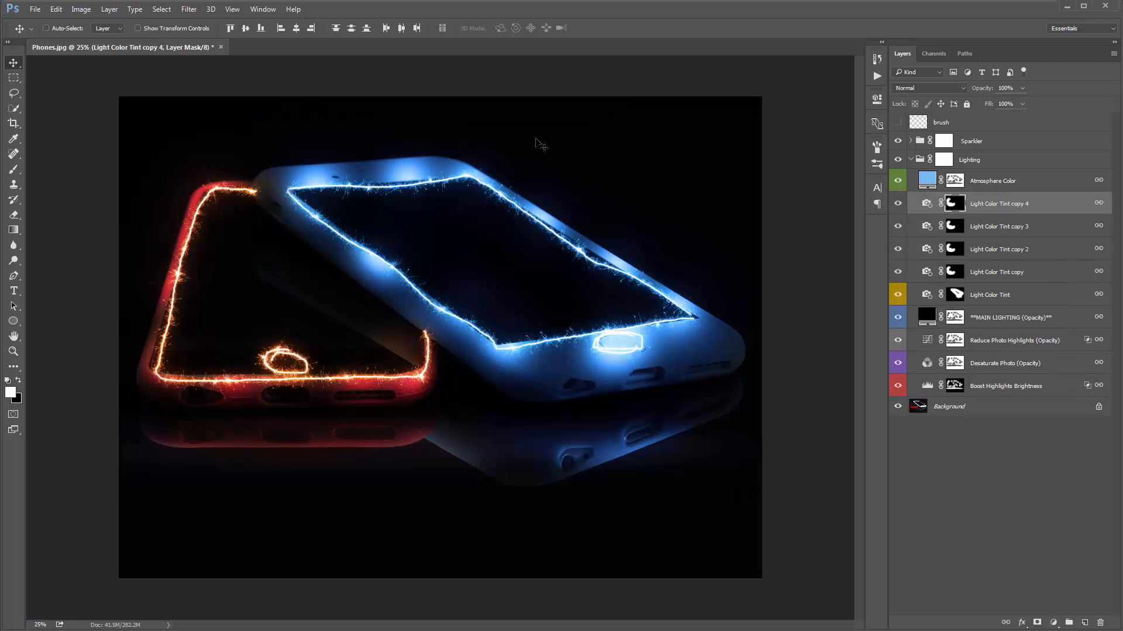
pyautogui.hotkey('ctrl', 'alt', 'z')
pyautogui.hotkey('ctrl', 'alt', 'z')
pyautogui.hotkey('ctrl', 'alt', 'z')
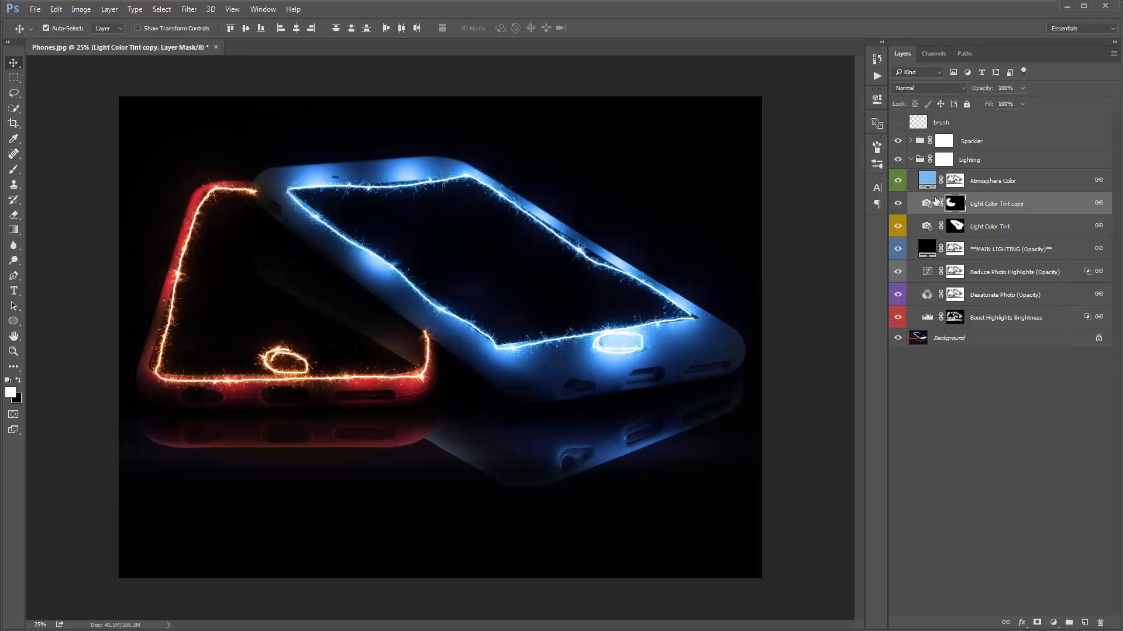
# Try Cooling Filter (LBB) and Blue in the Light Color Tint copy photo filter, and return it to Warming Filter (85)
pyautogui.doubleClick(934, 202)
pyautogui.click(782, 133)
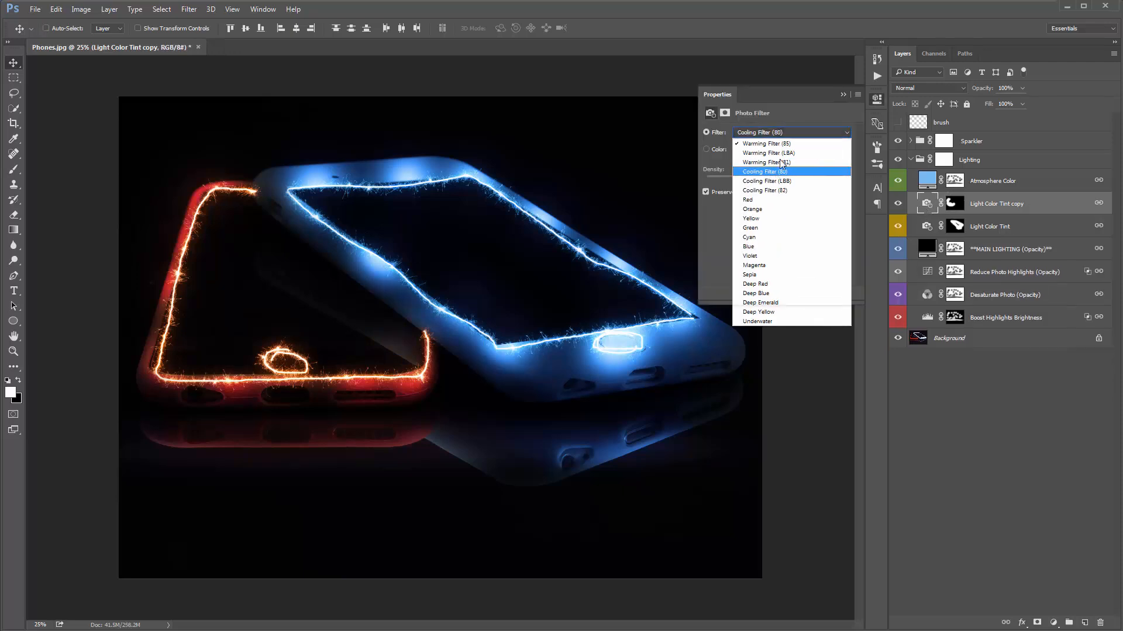
pyautogui.press('Escape')
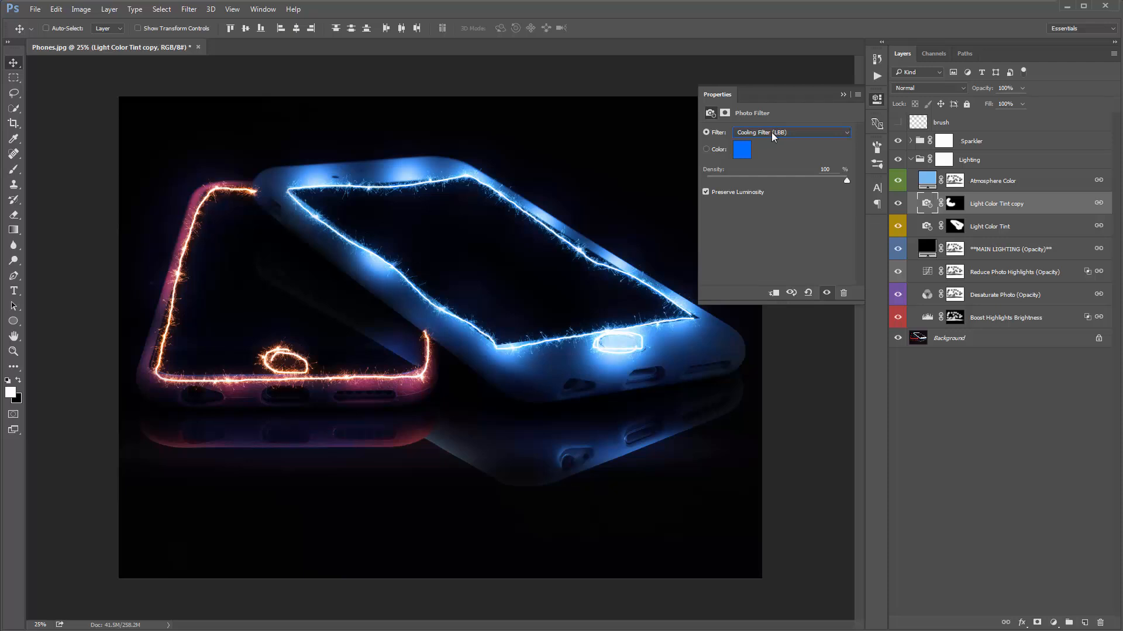
pyautogui.press('Down')
pyautogui.press('Down')
pyautogui.press('Down')
pyautogui.press('Down')
pyautogui.click(771, 129)
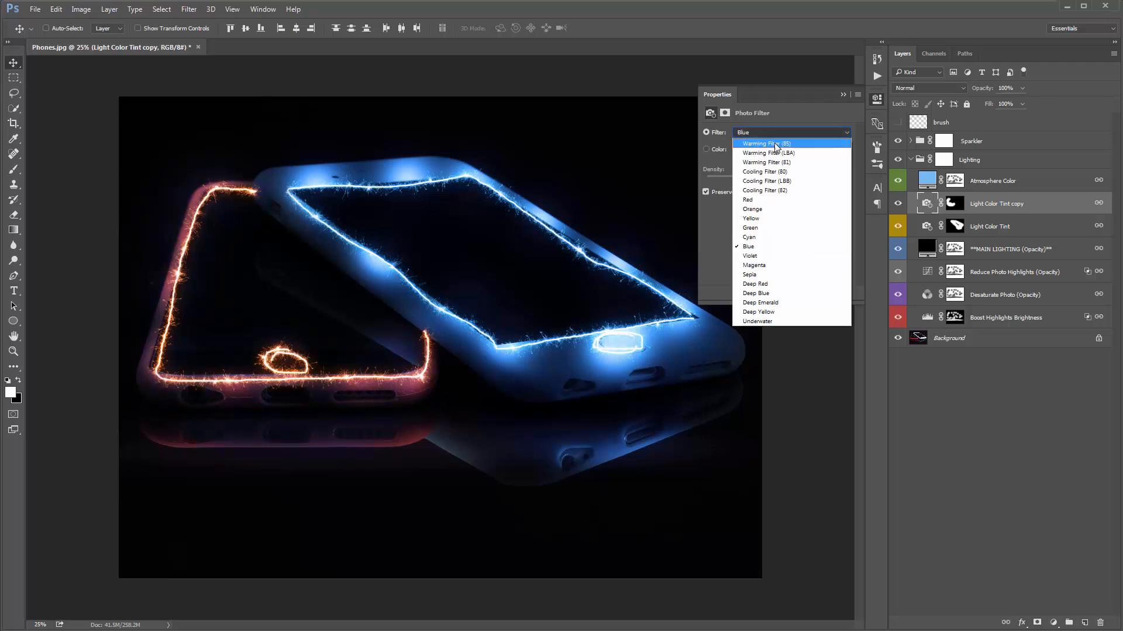
pyautogui.click(774, 139)
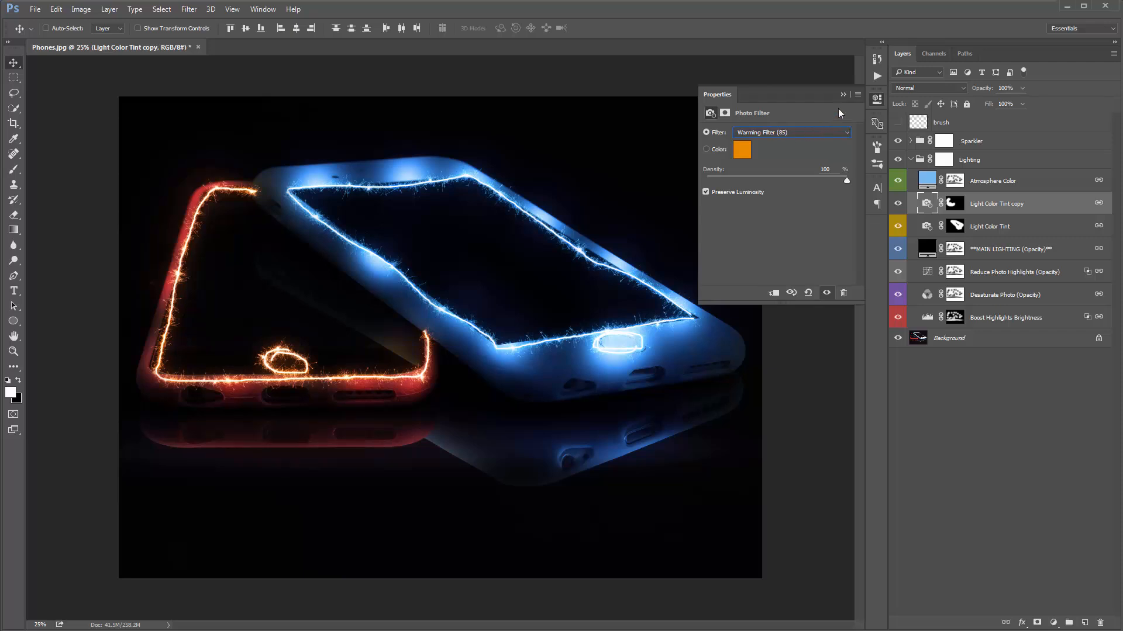
pyautogui.click(843, 94)
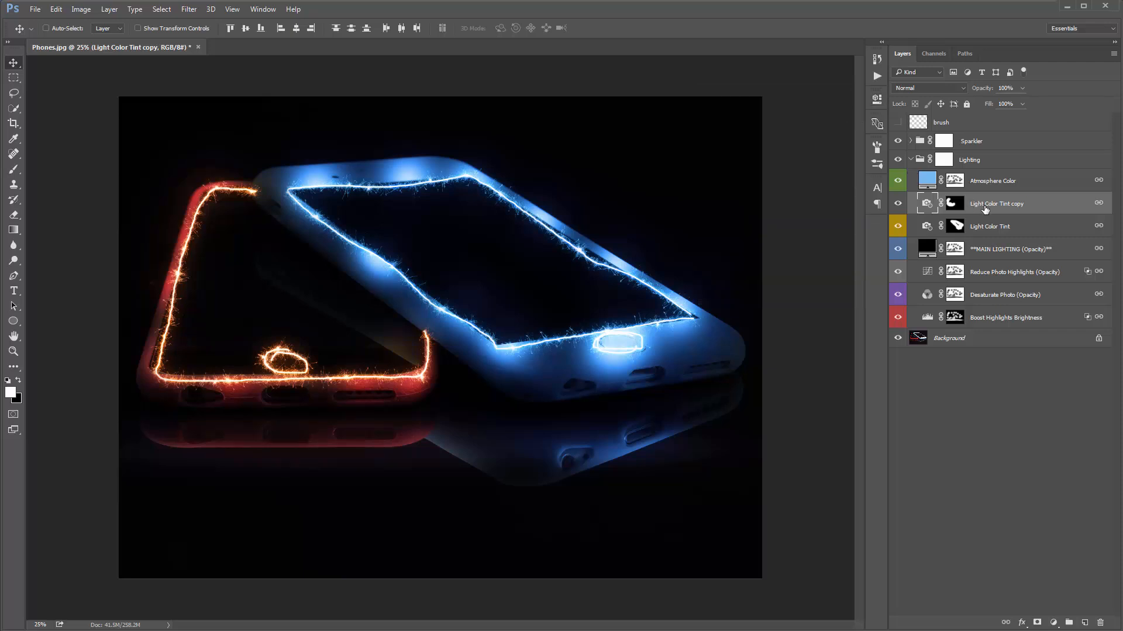
# Rename the Light Color Tint copy layer as LIGHT LEFT and the Light Color Tint layer as LIGHT RIGHT
pyautogui.doubleClick(986, 206)
pyautogui.write('LIGHT LEFT')
pyautogui.press('Return')
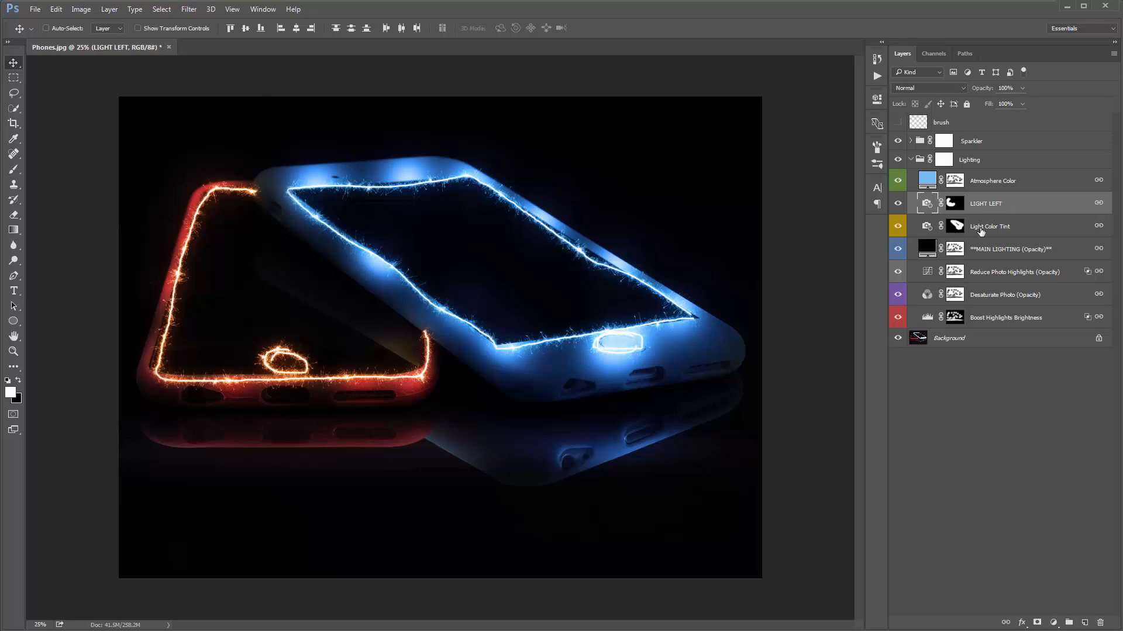
pyautogui.doubleClick(981, 229)
pyautogui.write('LIGHT RIGHT')
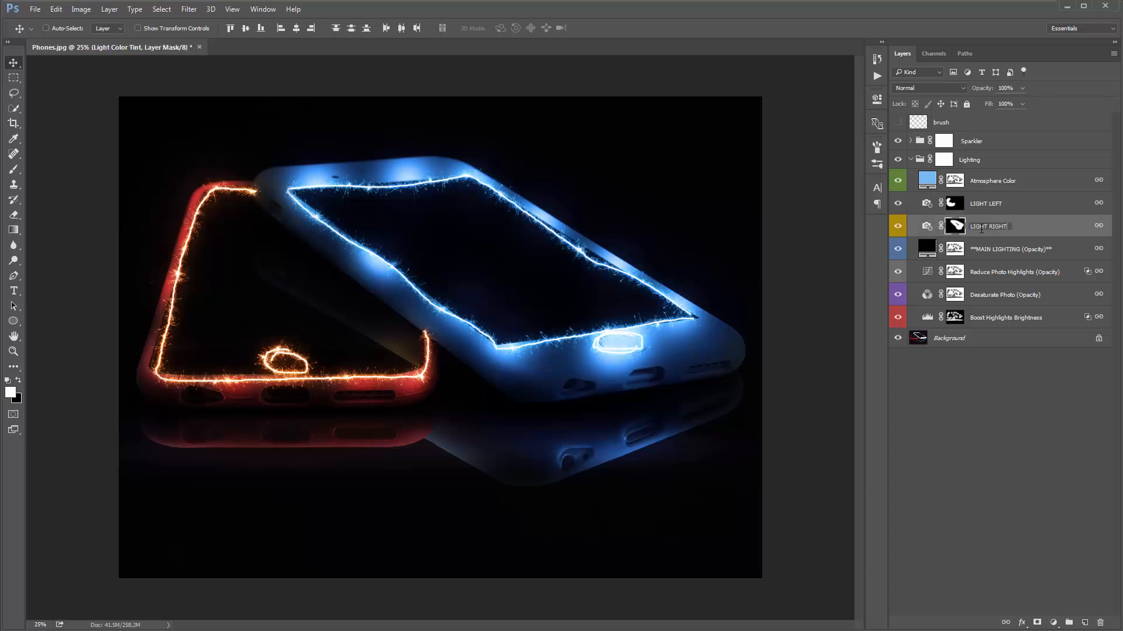
pyautogui.press('Return')
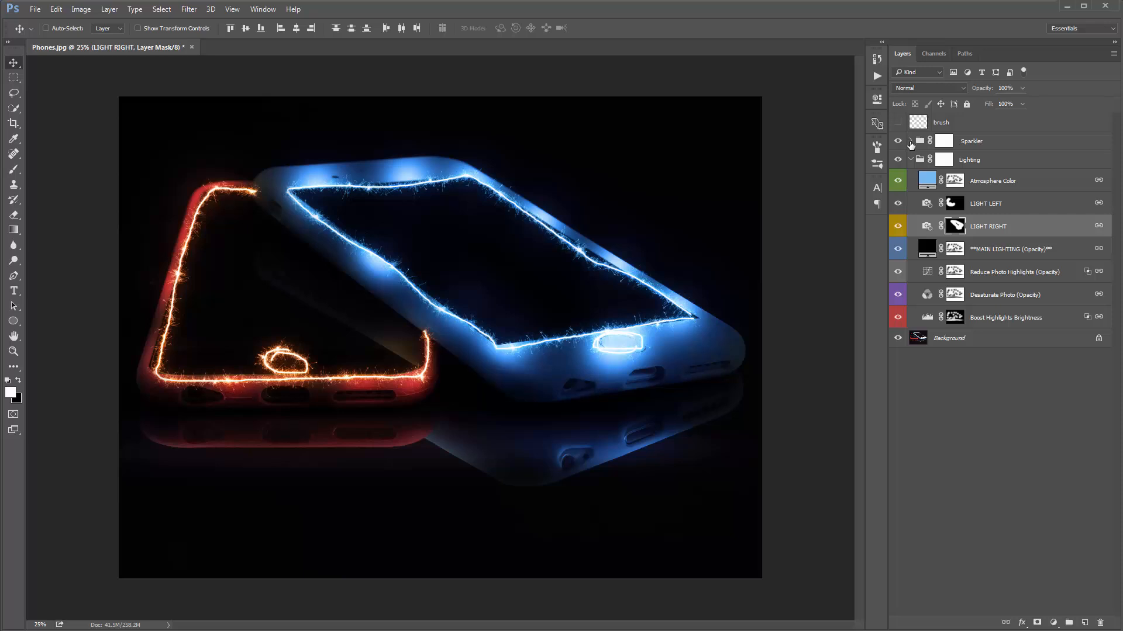
# Expand the Sparkler group and set the hue of the Change Sparkler Color layer above Sparkler RIGHT to -102
pyautogui.click(910, 141)
pyautogui.click(1028, 231)
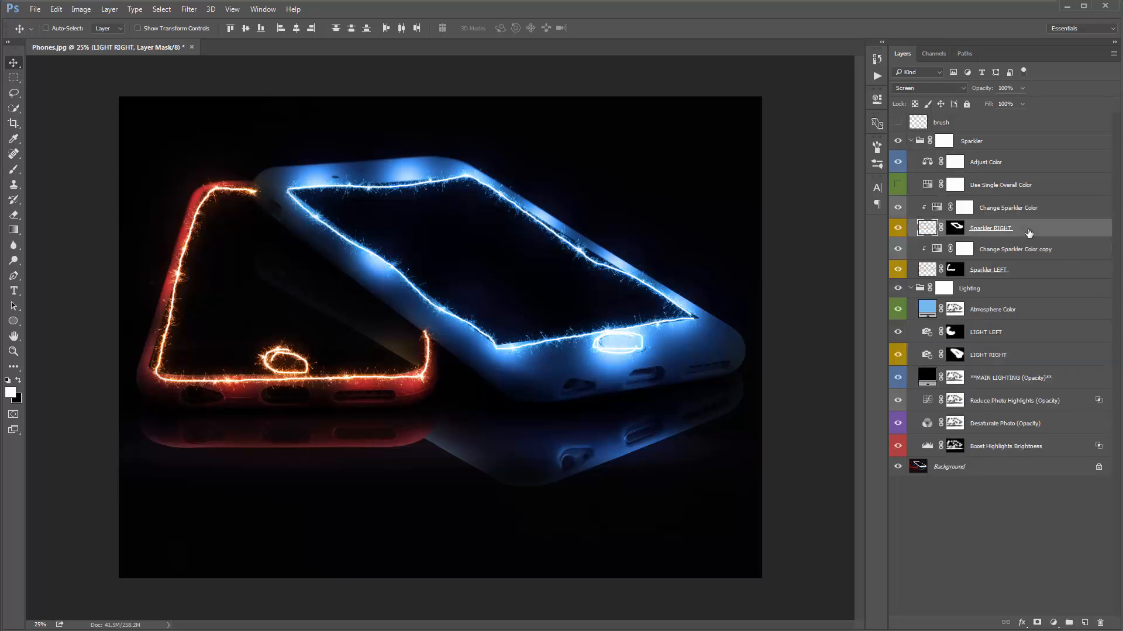
pyautogui.doubleClick(936, 210)
pyautogui.moveTo(808, 174); pyautogui.dragTo(728, 174)
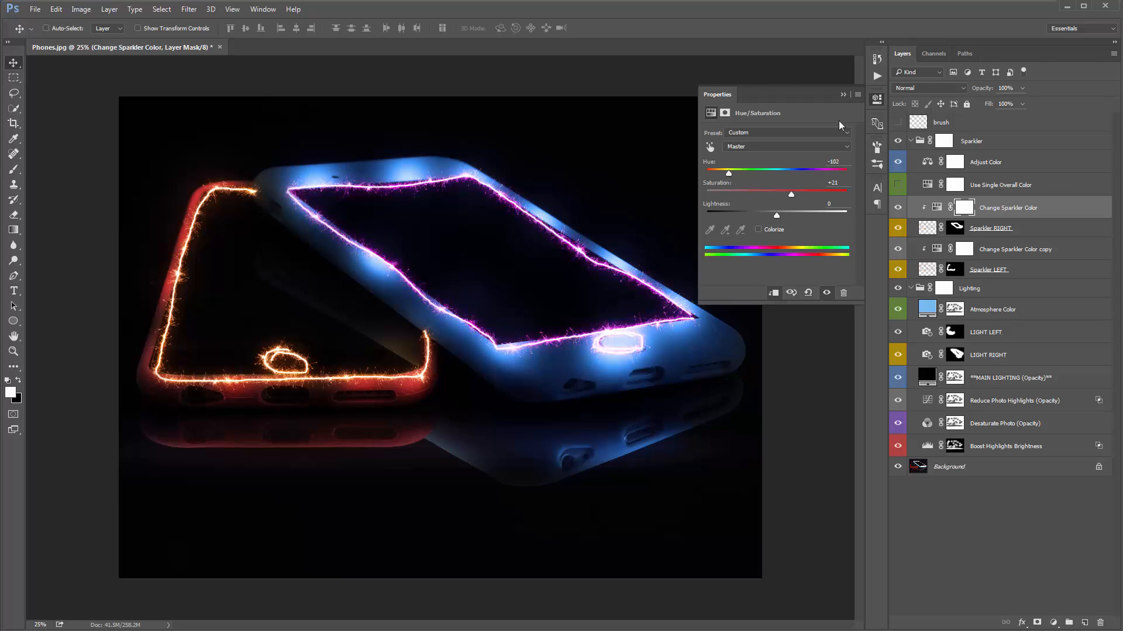
pyautogui.click(843, 95)
# Change the LIGHT RIGHT photo filter to Magenta
pyautogui.click(1018, 335)
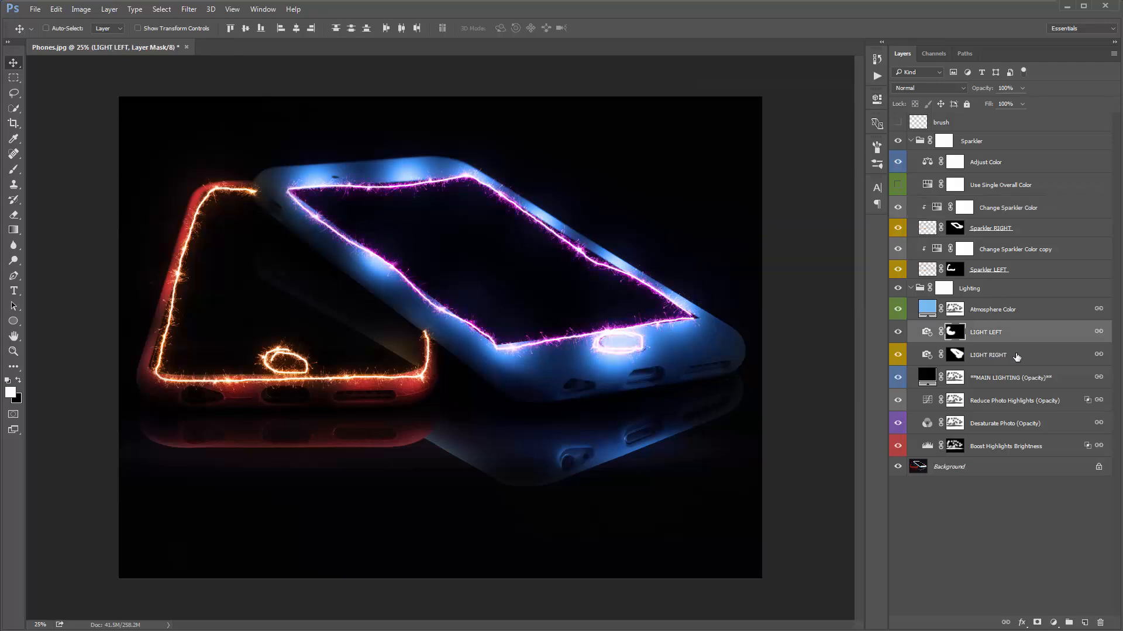
pyautogui.click(925, 356)
pyautogui.doubleClick(926, 355)
pyautogui.click(784, 138)
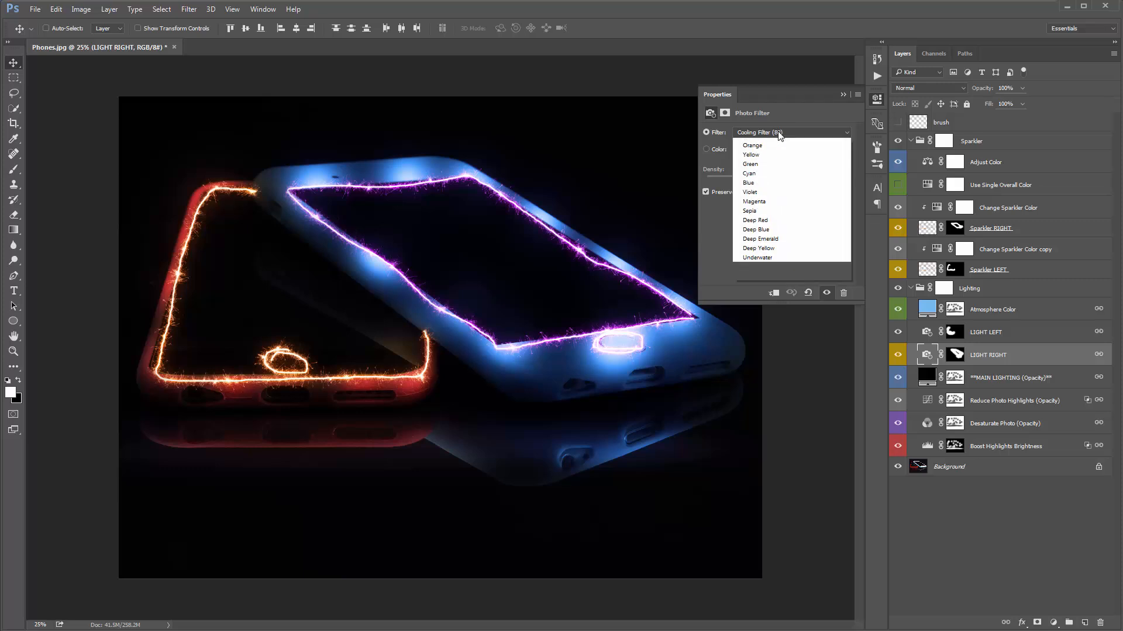
pyautogui.click(787, 263)
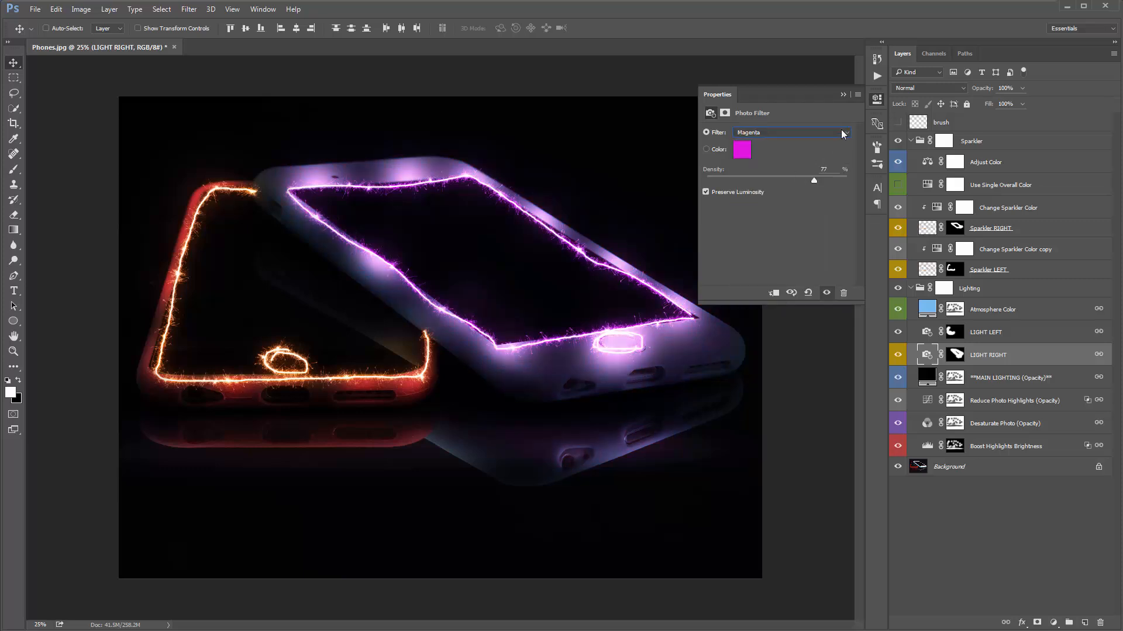
pyautogui.click(842, 94)
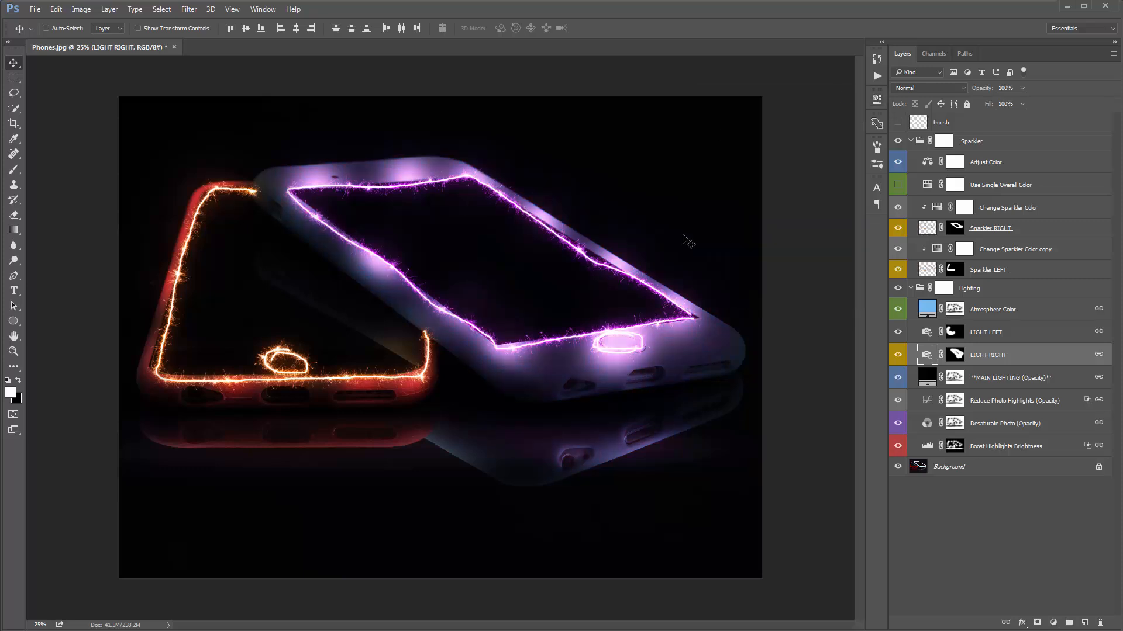
# Set the hue of the Change Sparkler Color copy layer above Sparkler LEFT to +88
pyautogui.doubleClick(925, 251)
pyautogui.moveTo(760, 173); pyautogui.dragTo(822, 183)
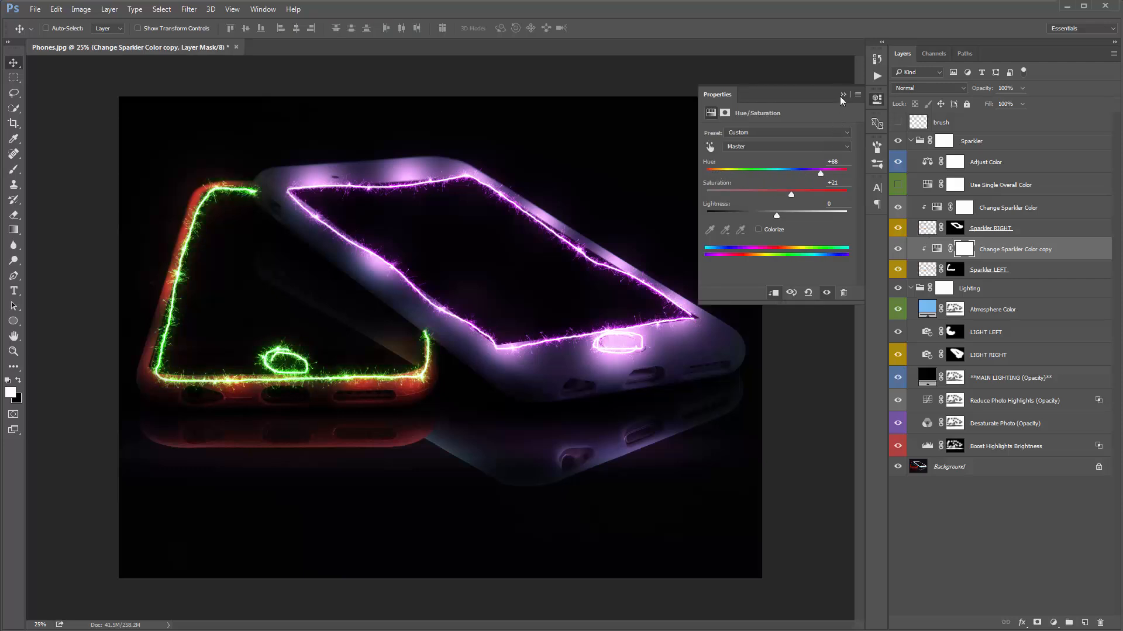
pyautogui.click(842, 94)
# Change the LIGHT LEFT photo filter to Green and lower its density slightly
pyautogui.doubleClick(927, 332)
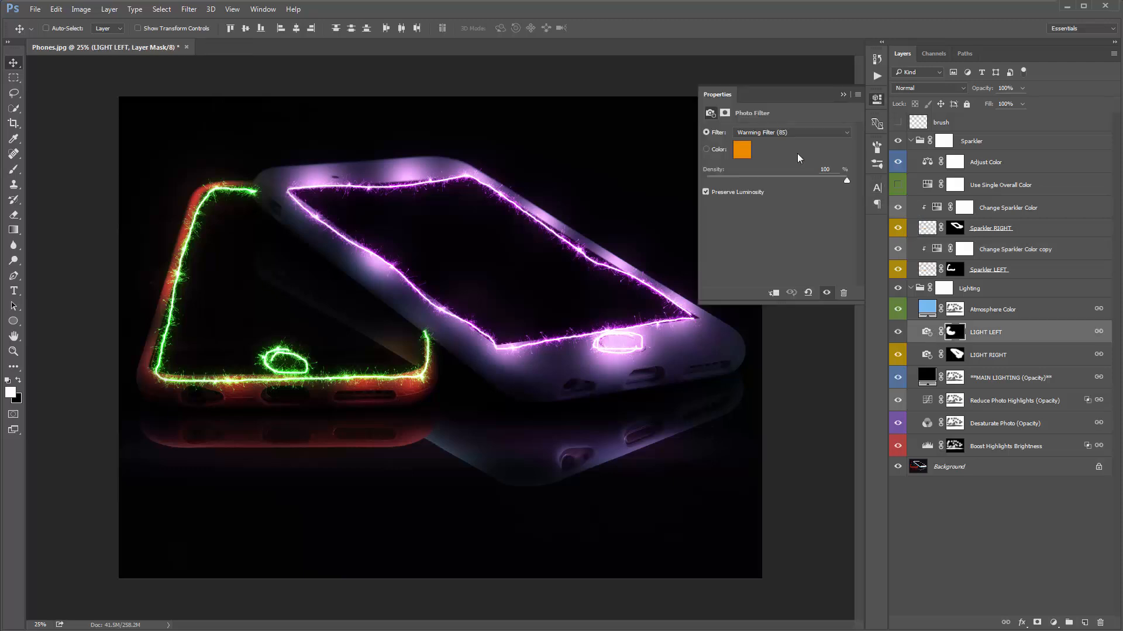
pyautogui.click(783, 133)
pyautogui.click(783, 228)
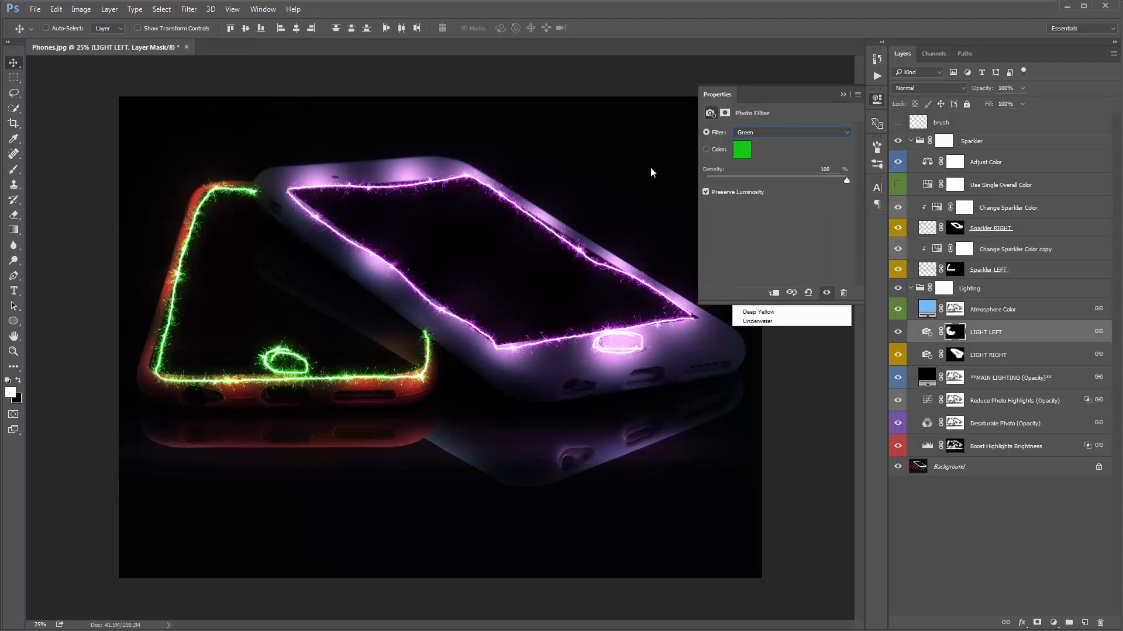
pyautogui.moveTo(846, 181)
pyautogui.mouseDown()
pyautogui.moveTo(795, 180)
pyautogui.moveTo(835, 181)
pyautogui.mouseUp()
pyautogui.click(843, 94)
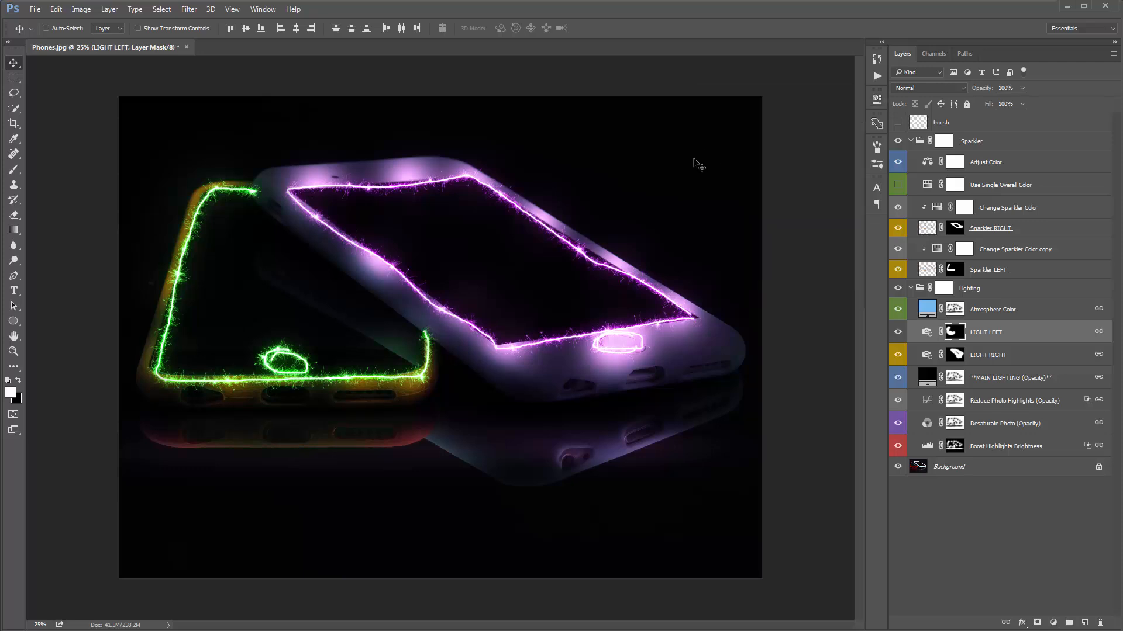